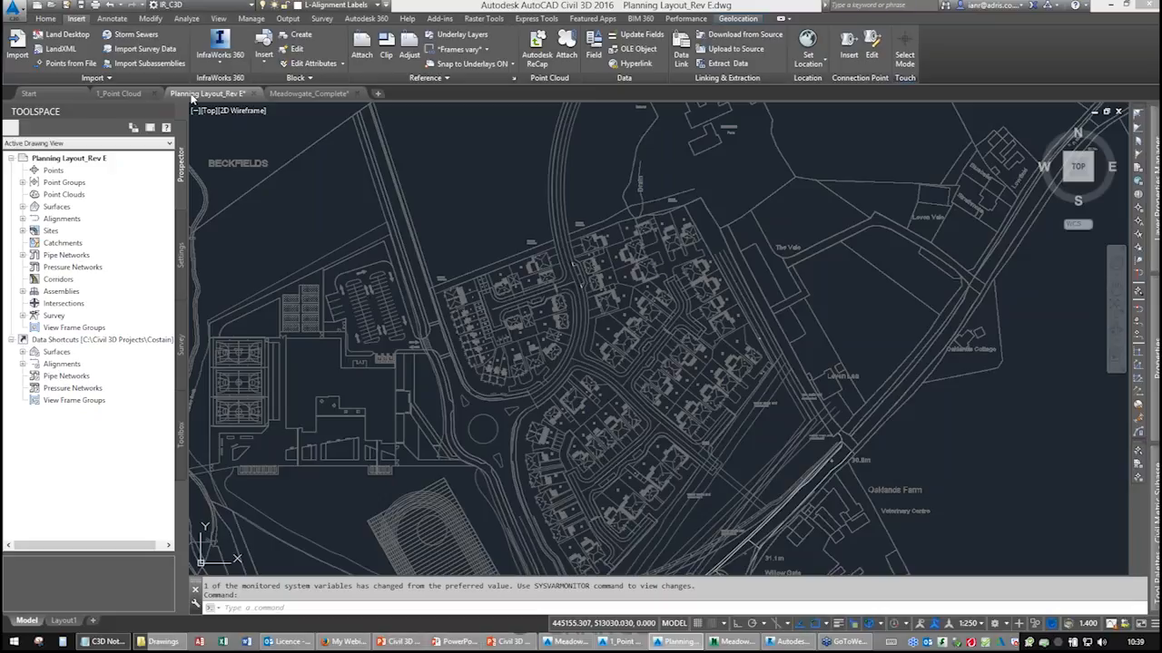
Set the eg2 surface style to Contours 0.1m and 0.5m [Background] in its surface properties.
click(24, 207)
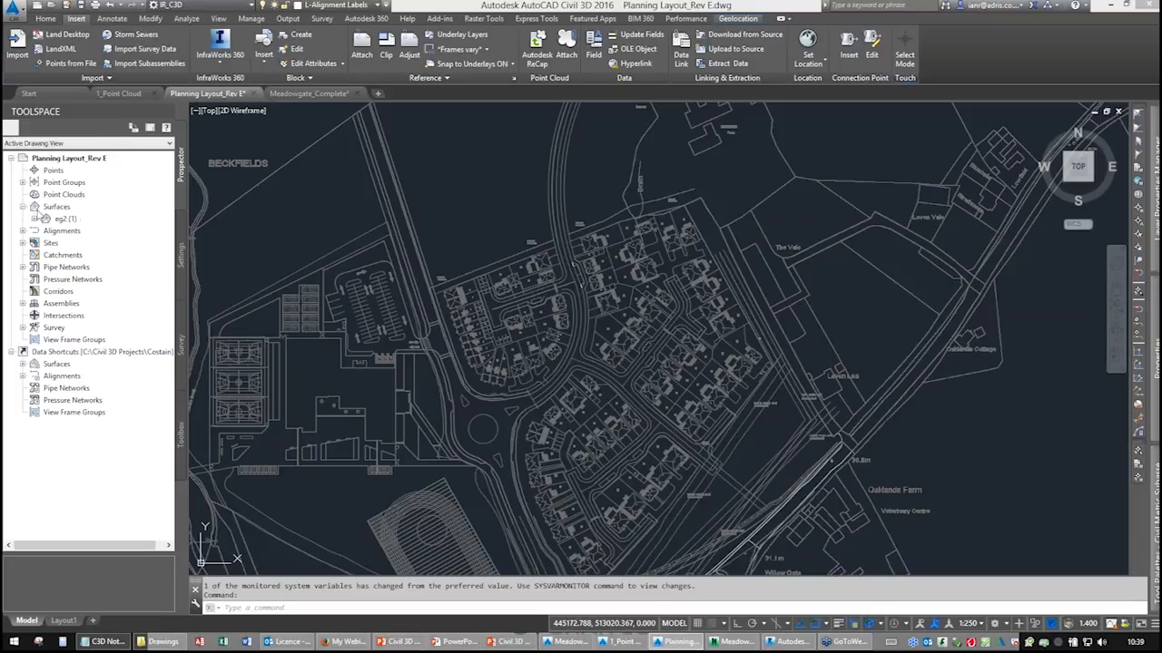
right_click(54, 222)
click(89, 233)
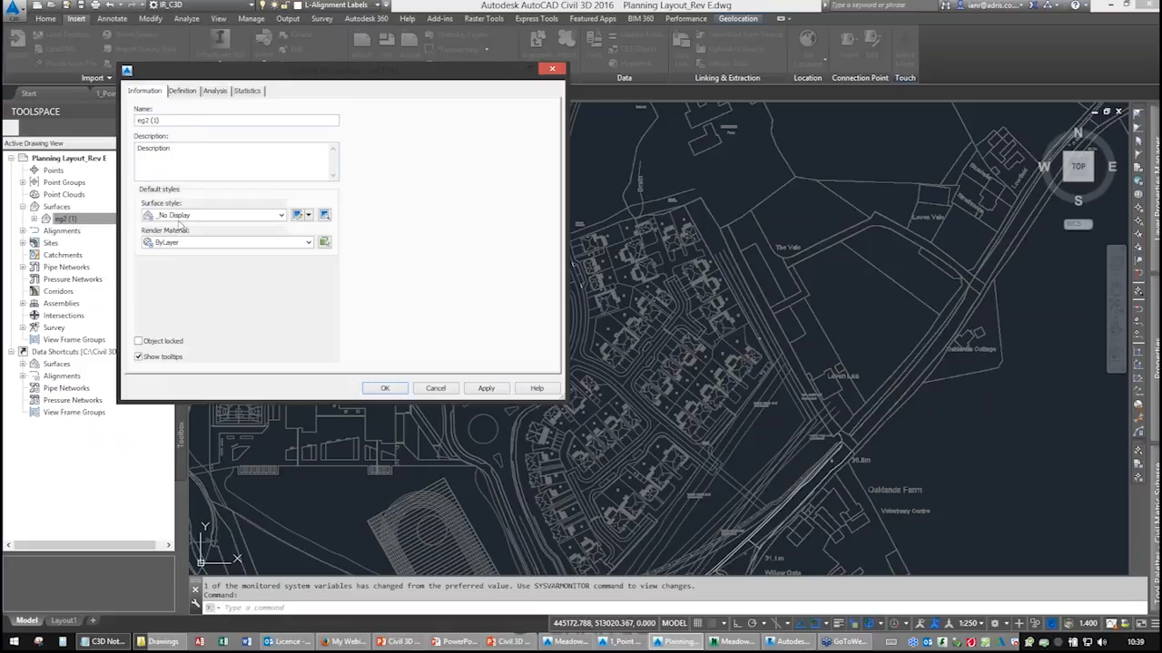
click(186, 215)
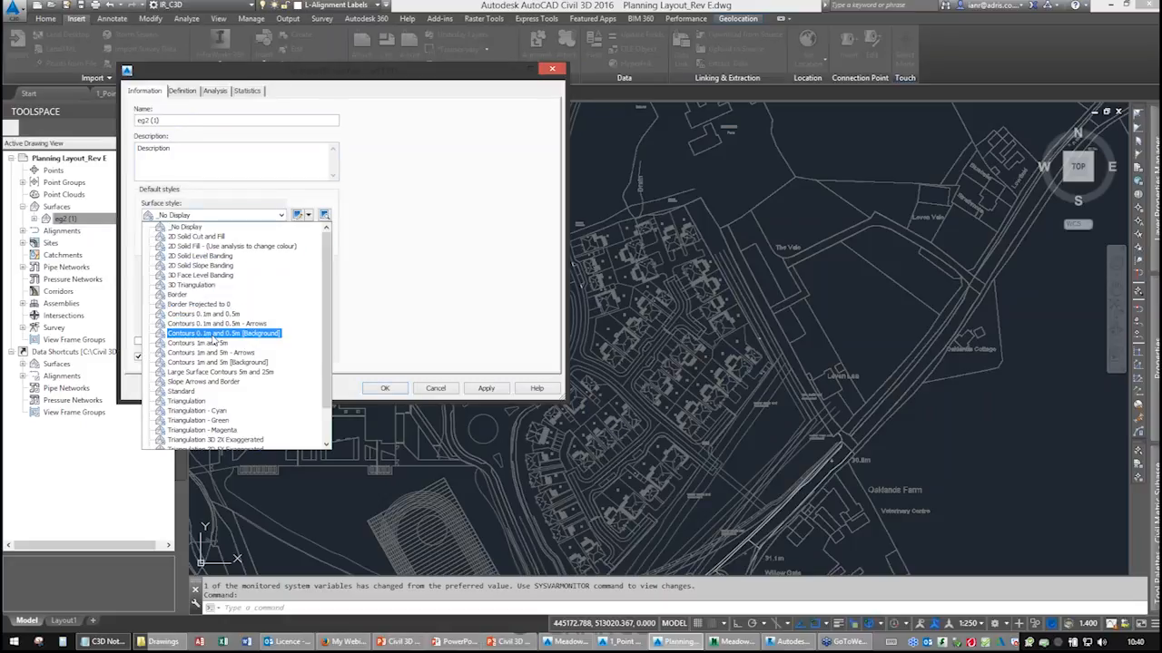
click(215, 335)
click(384, 389)
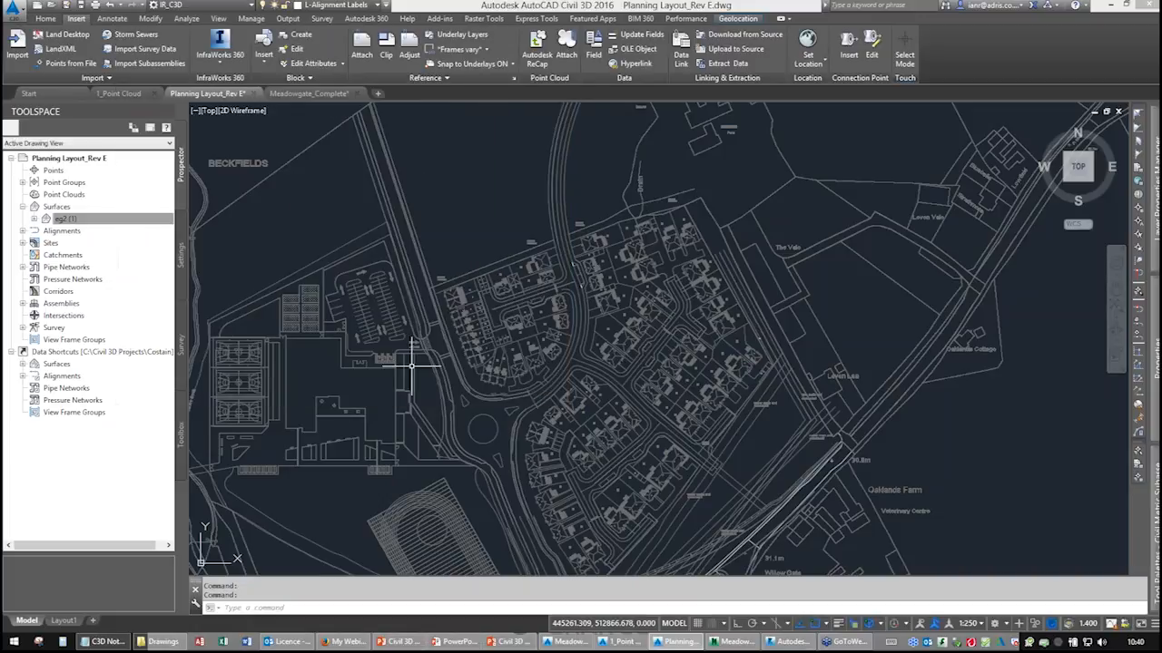
Open the eg2 surface in the Object Viewer and orbit around its 3D terrain.
scroll(492, 220, up, 4)
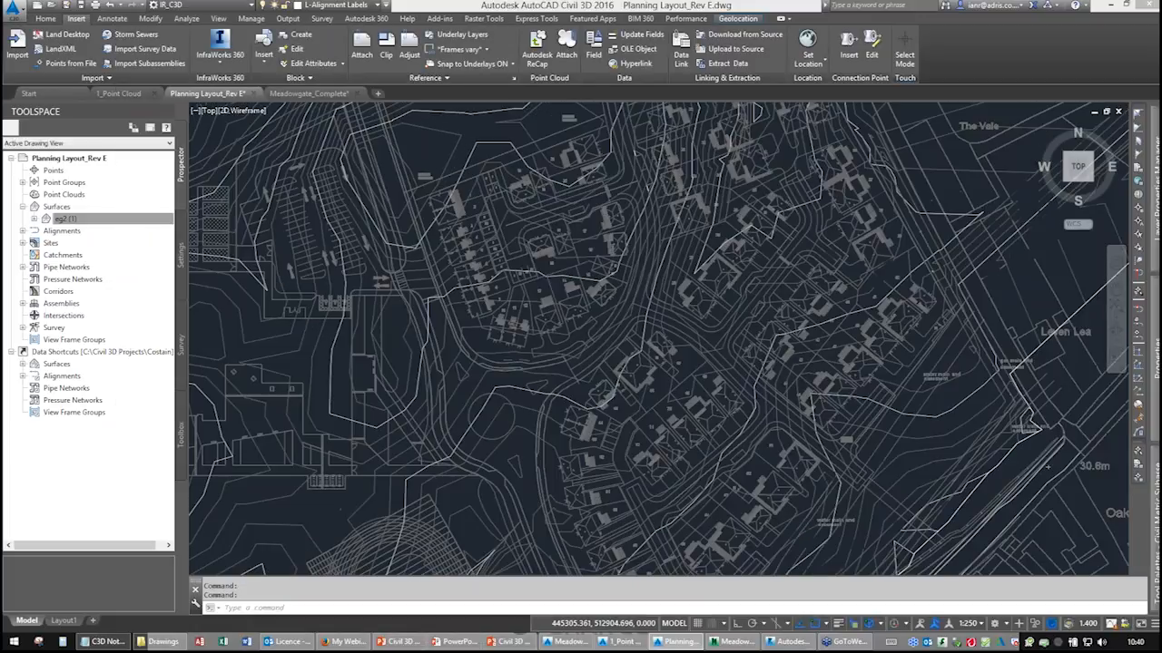
scroll(491, 227, up, 3)
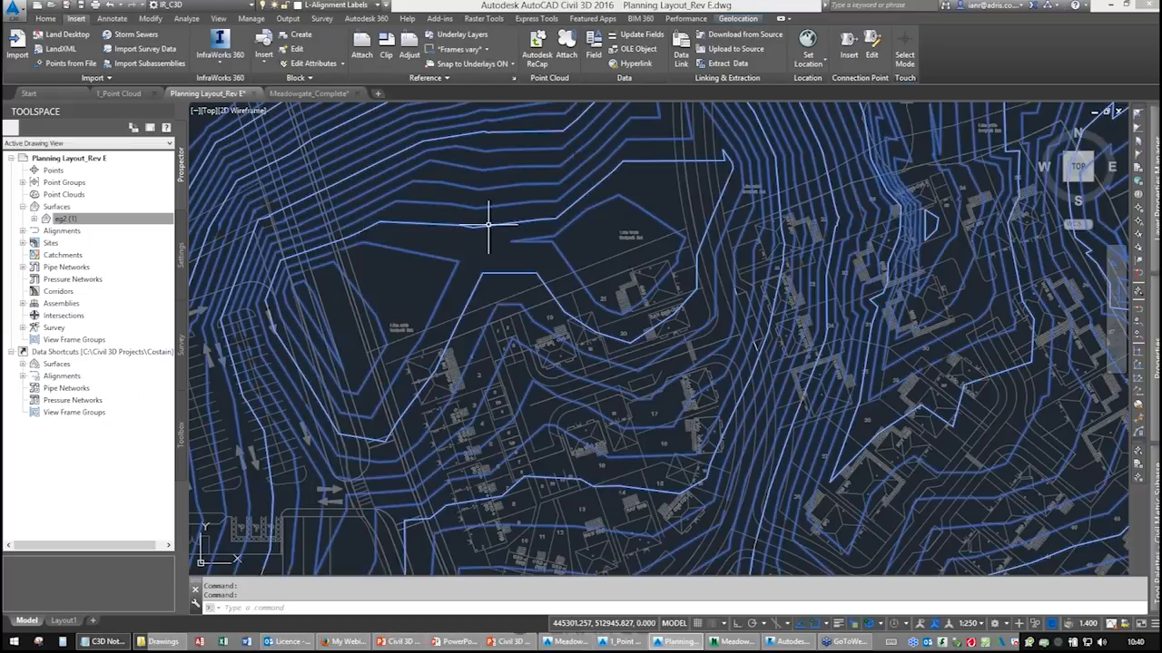
click(489, 224)
right_click(422, 234)
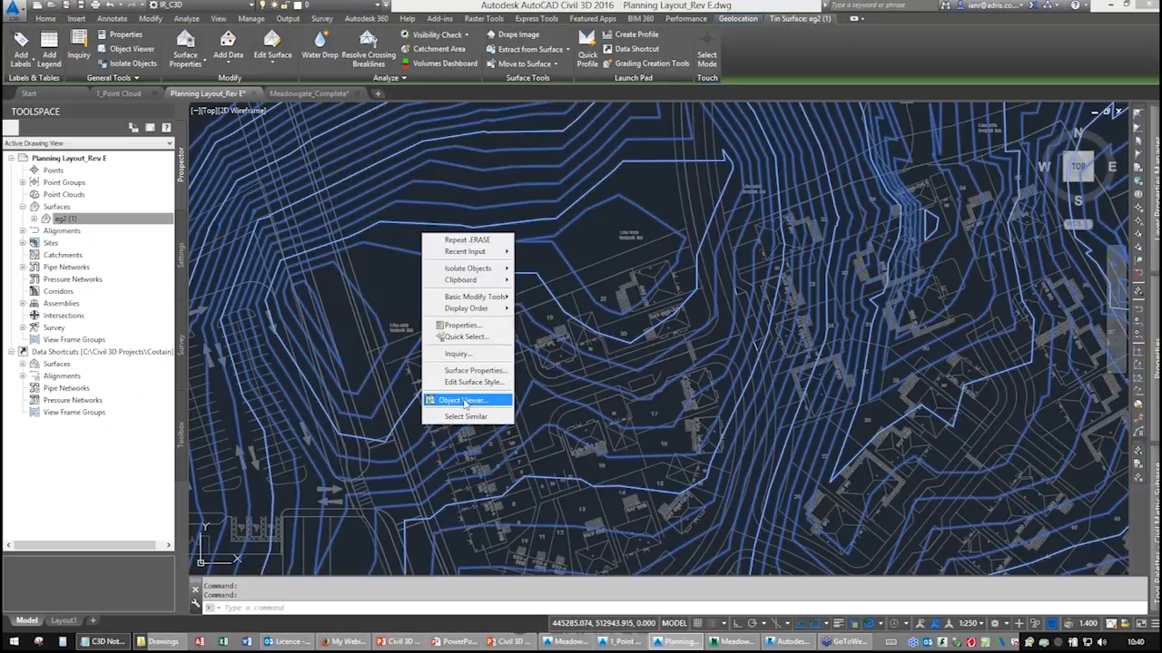
click(486, 405)
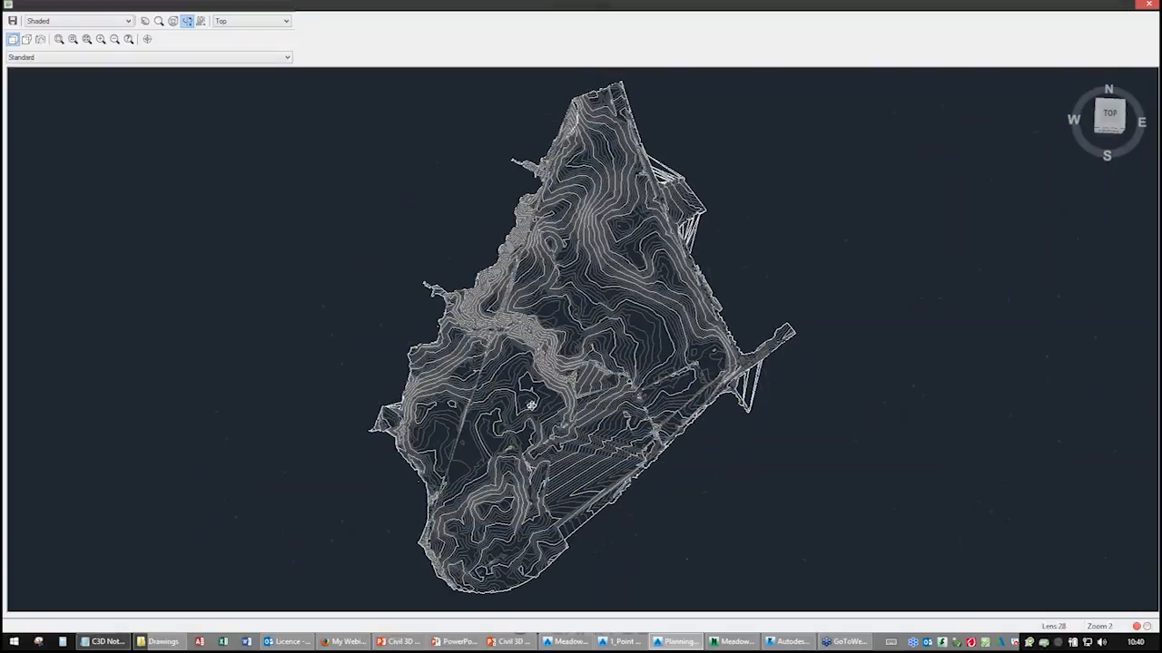
mouse_move(532, 406)
mouse_down()
mouse_move(542, 296)
mouse_move(516, 263)
mouse_up()
scroll(538, 323, up, 5)
scroll(537, 324, up, 5)
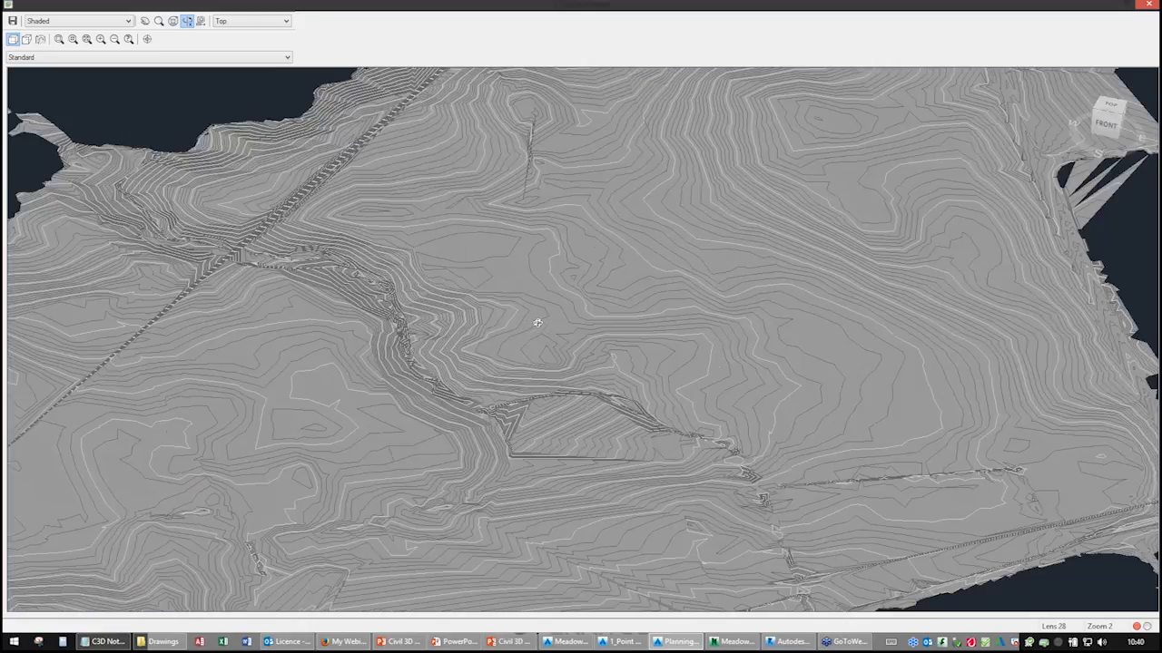
mouse_move(503, 387)
mouse_down()
mouse_move(565, 371)
mouse_move(679, 378)
mouse_move(490, 340)
mouse_move(740, 369)
mouse_move(469, 389)
mouse_move(596, 338)
mouse_up()
right_click(596, 337)
click(617, 343)
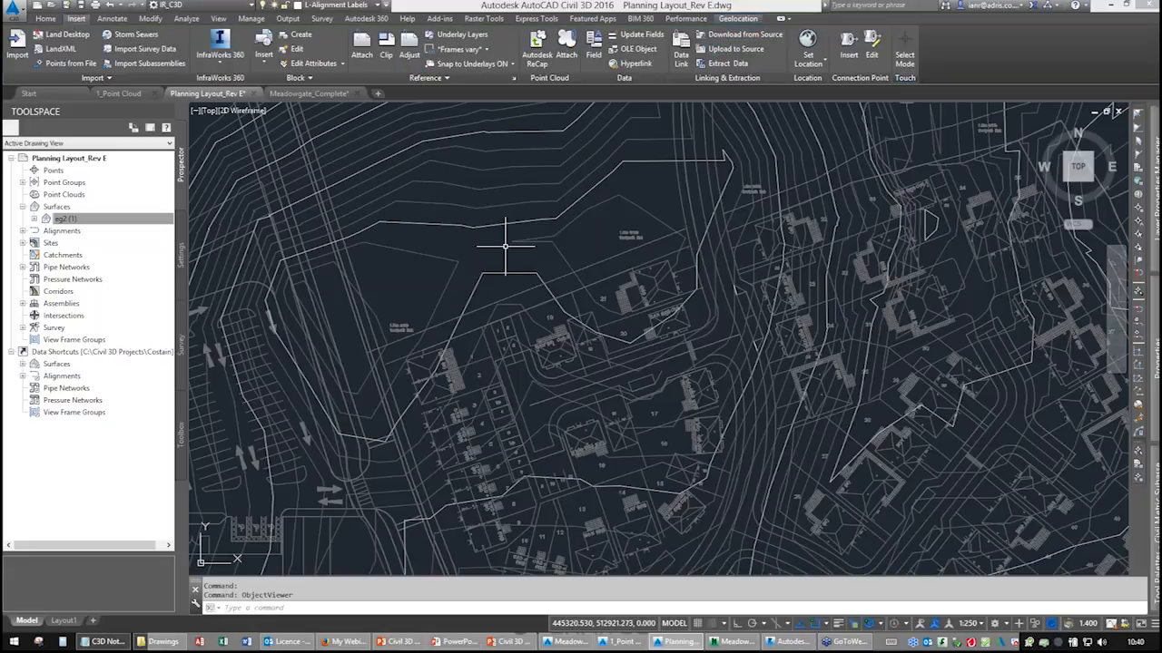
Change the eg2 surface style to _No Display in its surface properties.
click(446, 223)
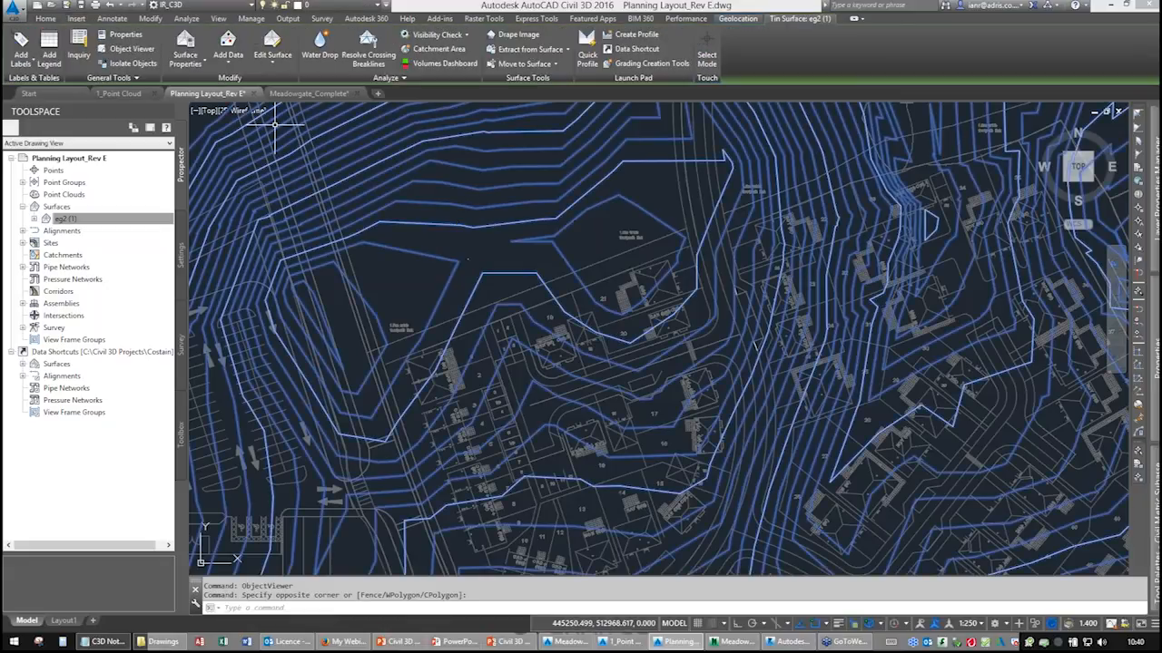
click(186, 45)
click(239, 215)
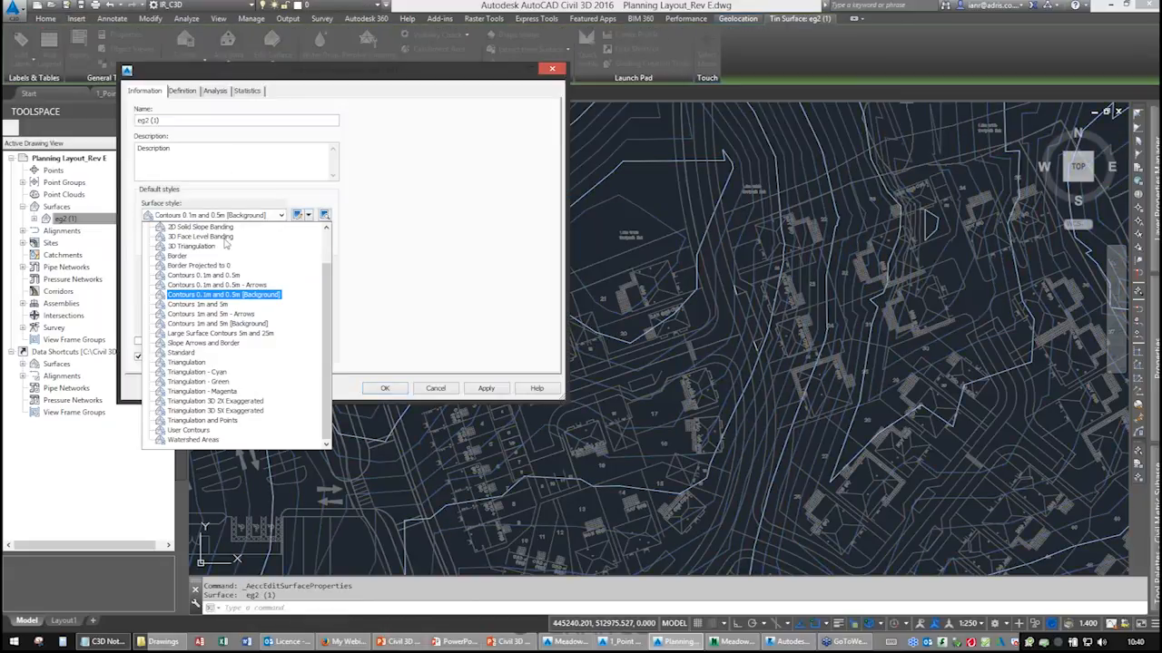
click(195, 226)
click(386, 388)
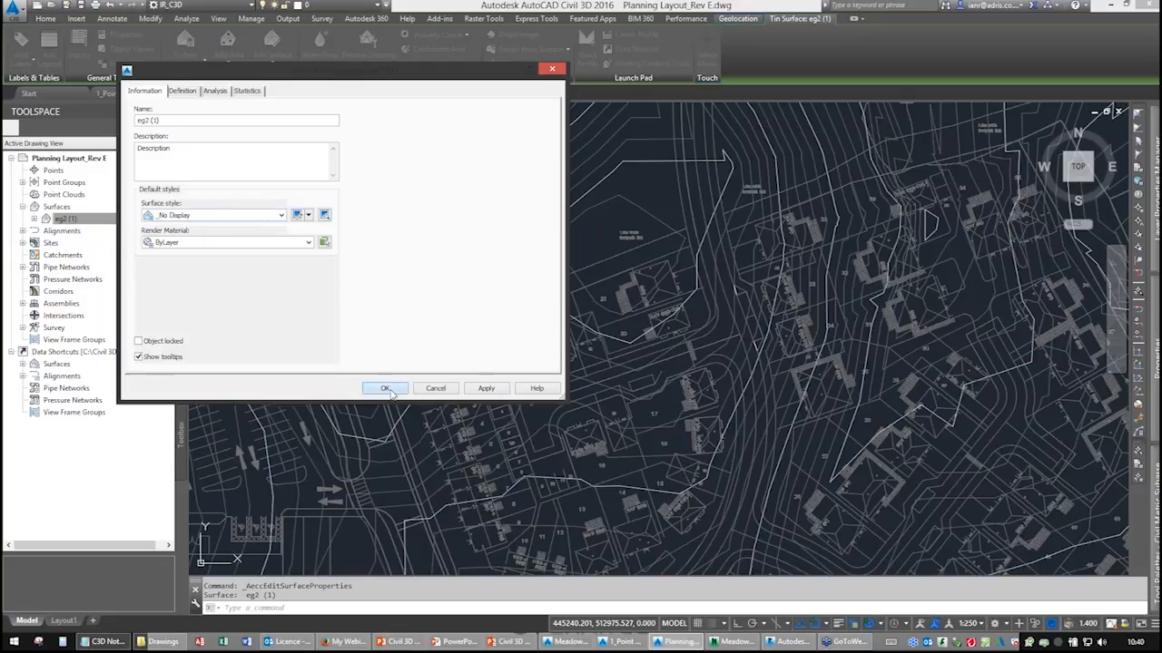
Pan and zoom around the housing estate, checking surface elevations near the estate road.
scroll(437, 274, up, 2)
middle_drag(467, 286, 362, 348)
mouse_move(436, 207)
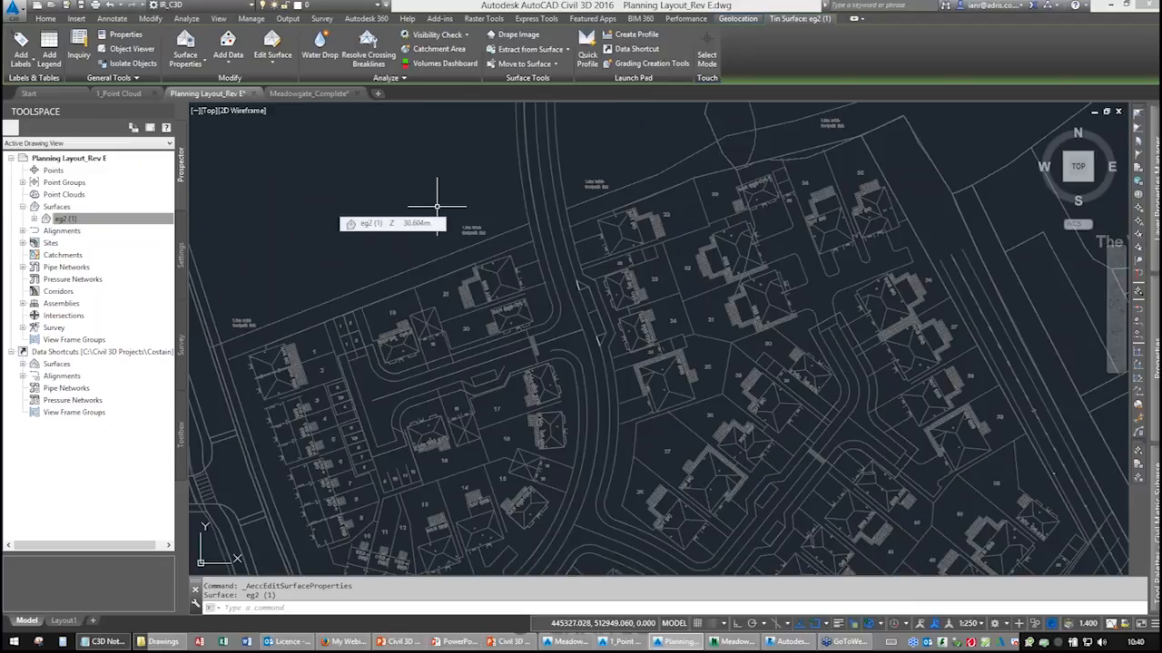
middle_drag(485, 274, 477, 405)
mouse_move(492, 220)
middle_down()
mouse_move(474, 404)
mouse_move(481, 205)
middle_up()
middle_drag(490, 356, 446, 238)
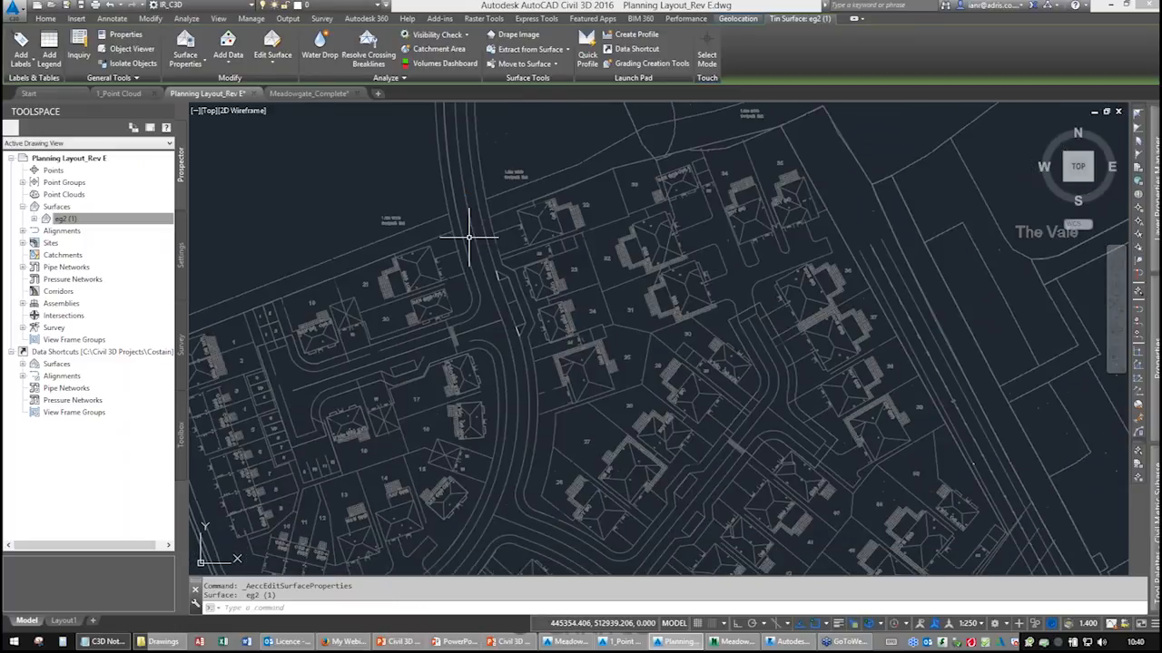
scroll(475, 246, up, 3)
mouse_move(487, 303)
middle_down()
mouse_move(435, 275)
mouse_move(462, 254)
middle_up()
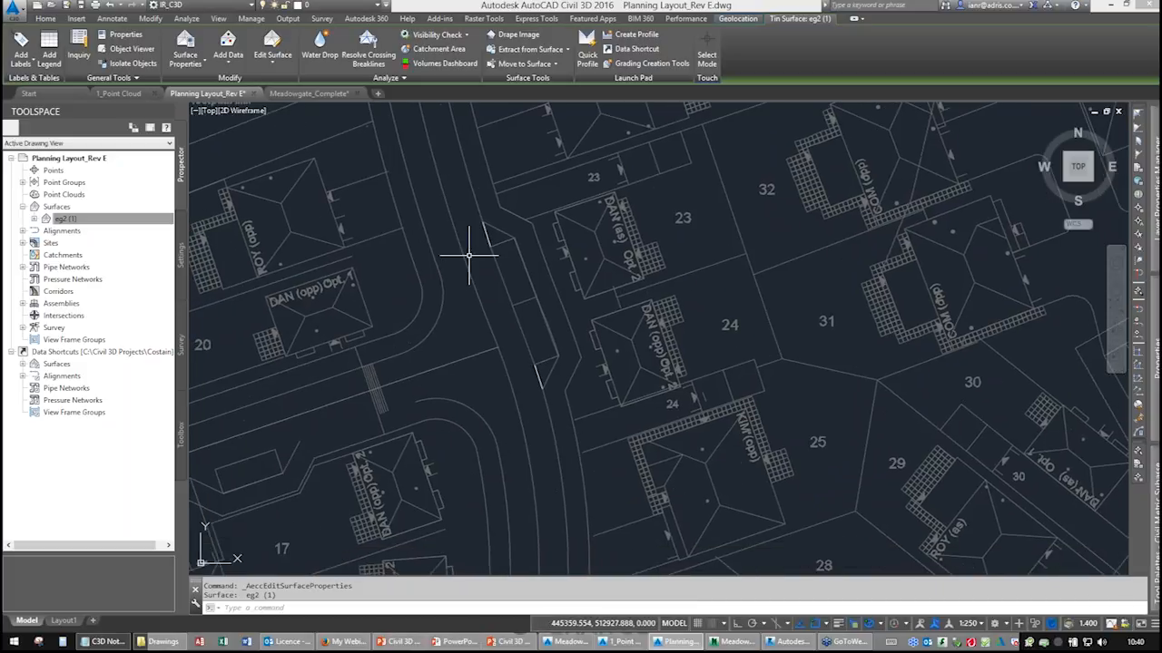
Select the estate road kerb polylines and inspect their properties filtered to polylines only.
click(494, 229)
click(525, 259)
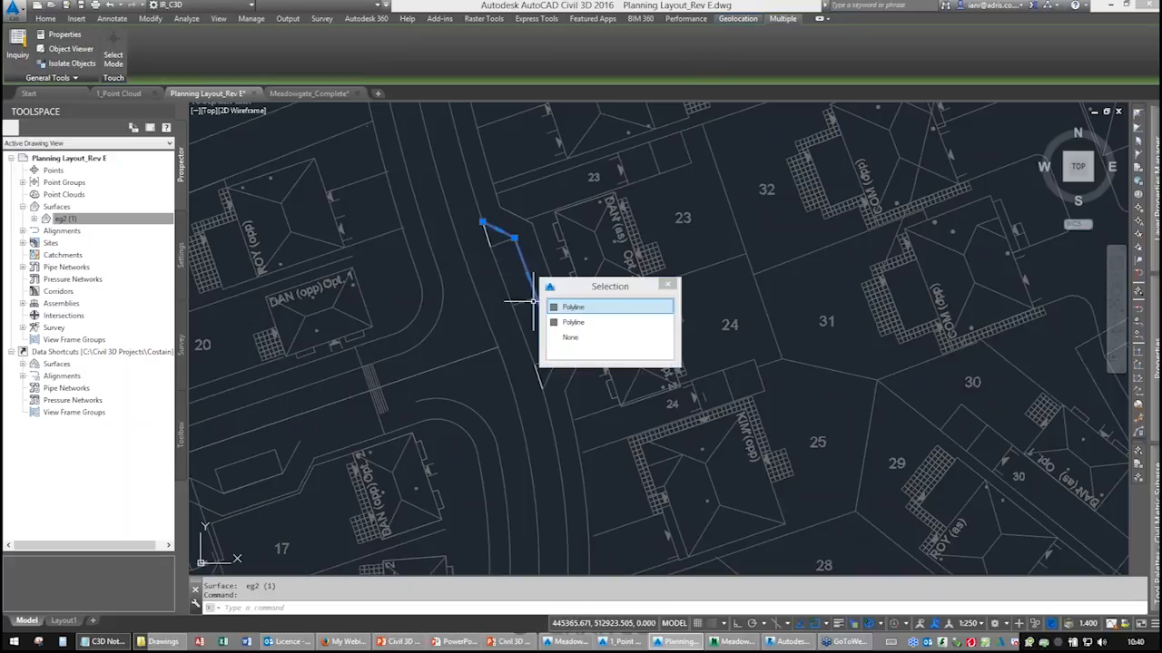
click(548, 378)
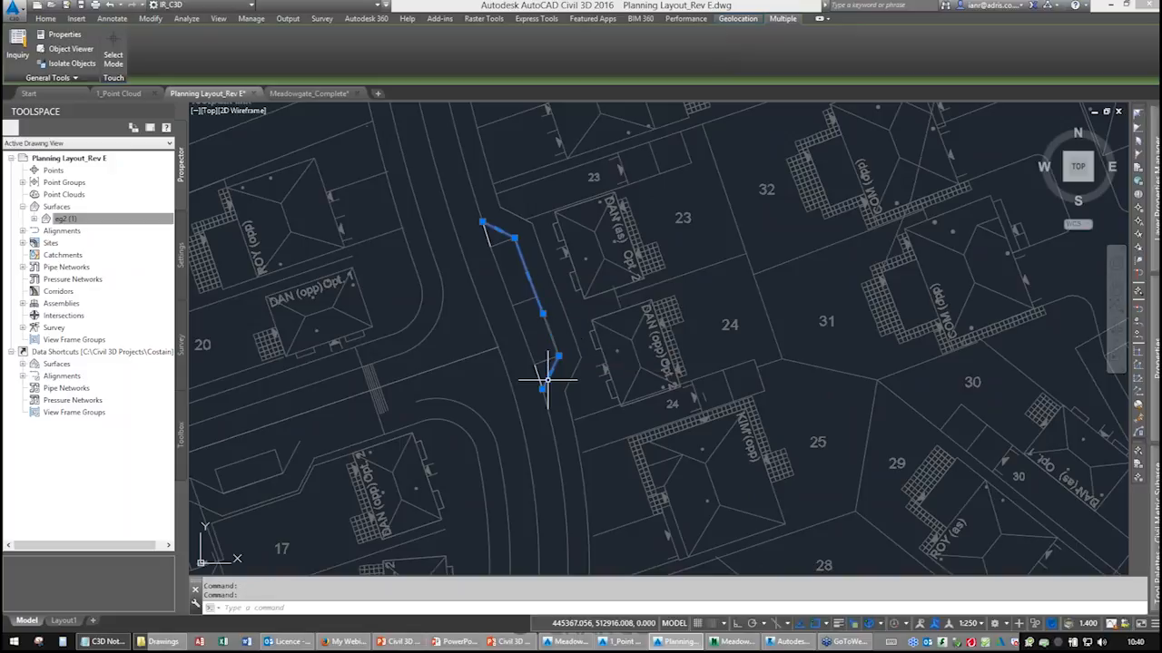
click(548, 337)
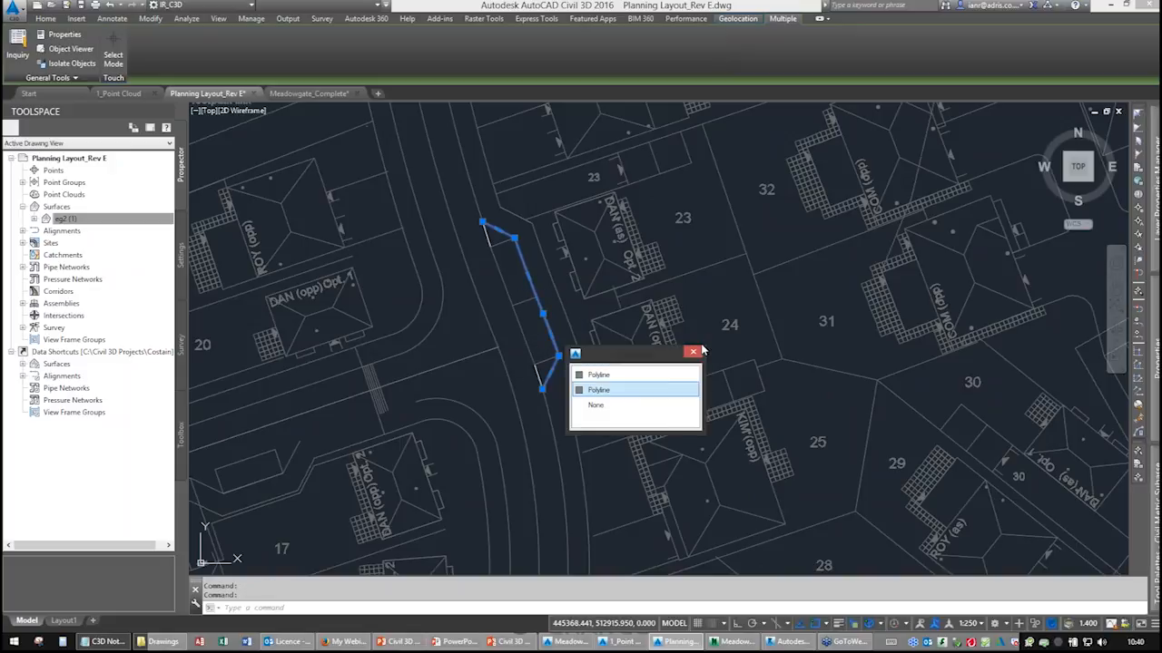
mouse_move(1154, 373)
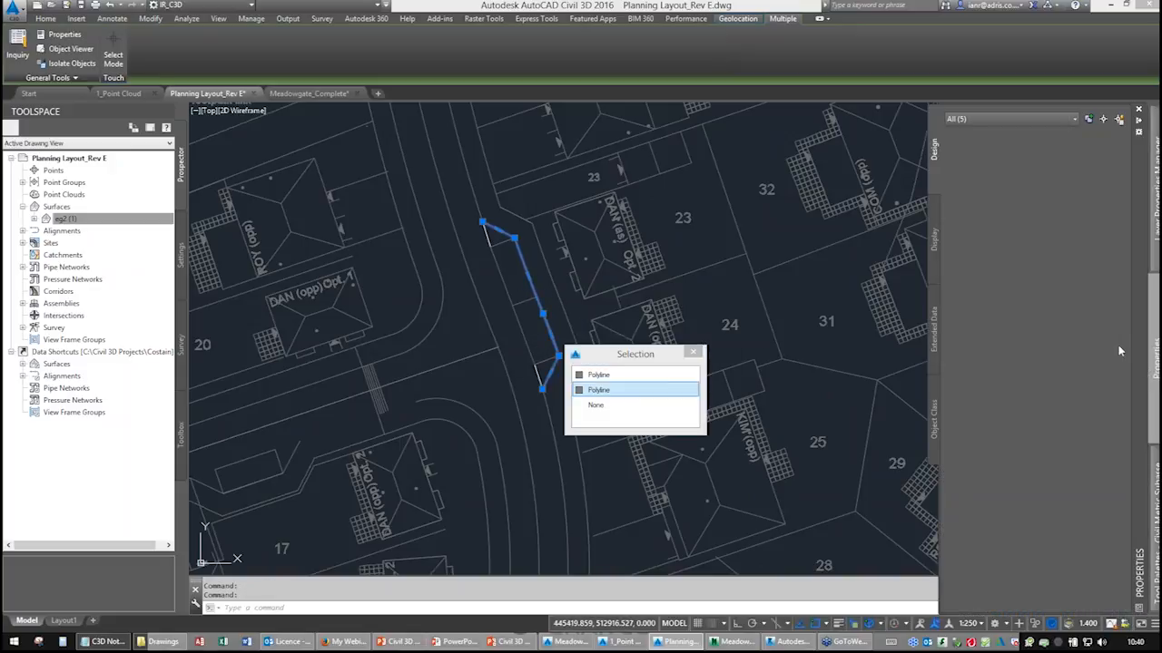
click(1007, 119)
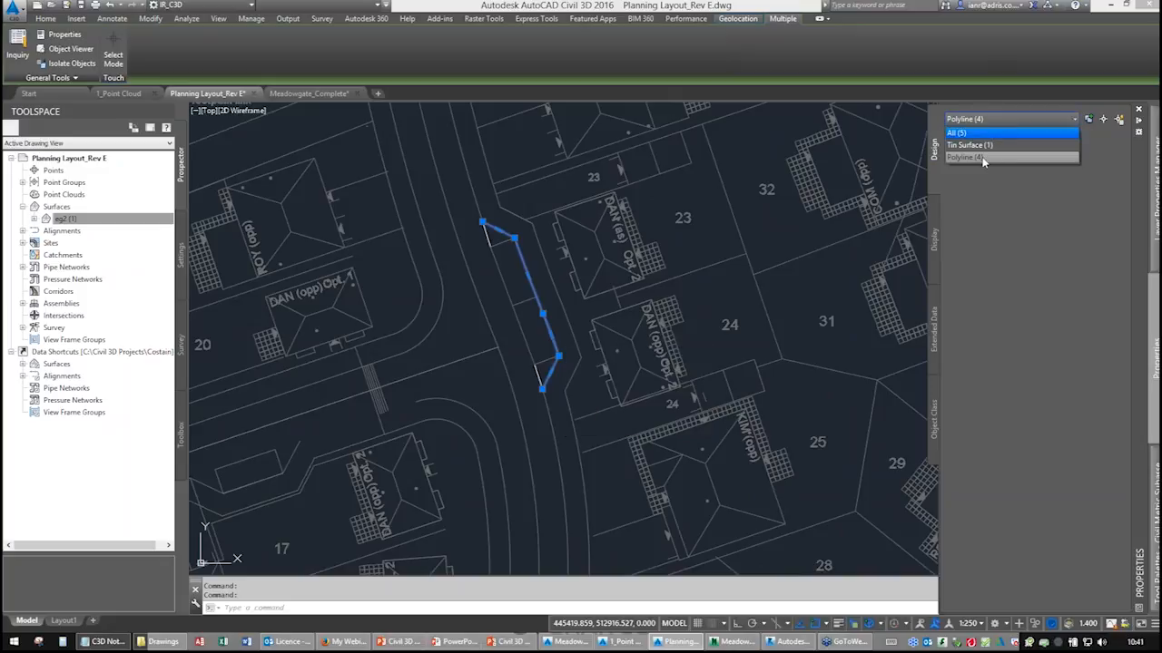
click(984, 142)
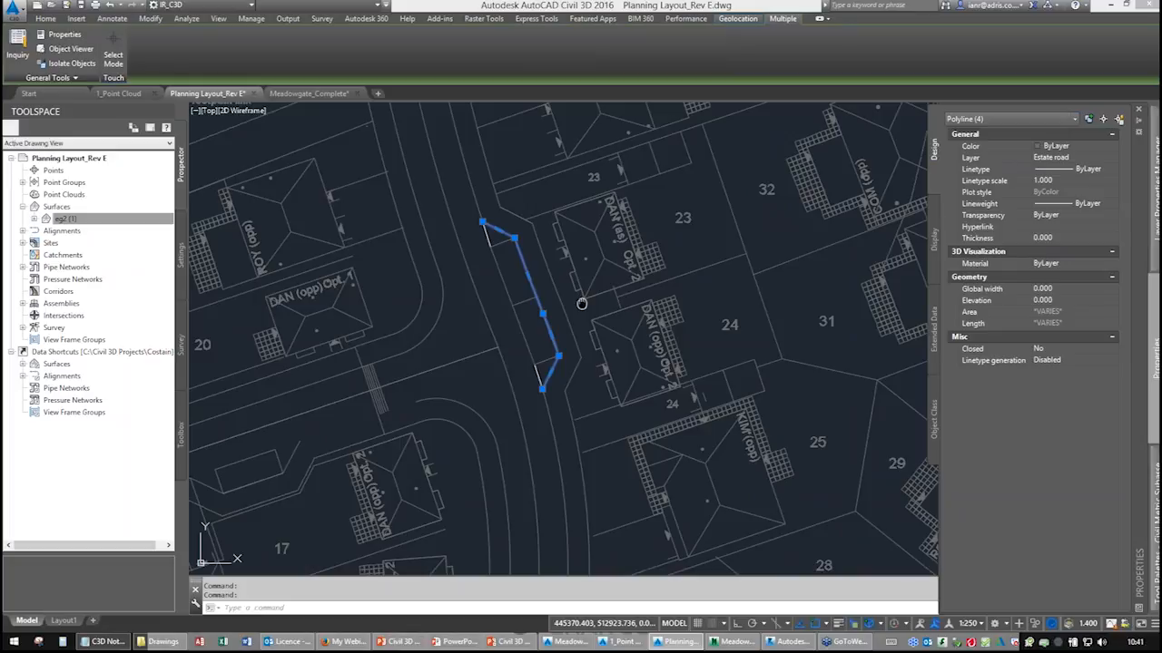
key(Escape)
Select the road centreline polyline north of the estate and trace its route.
middle_drag(565, 334, 566, 299)
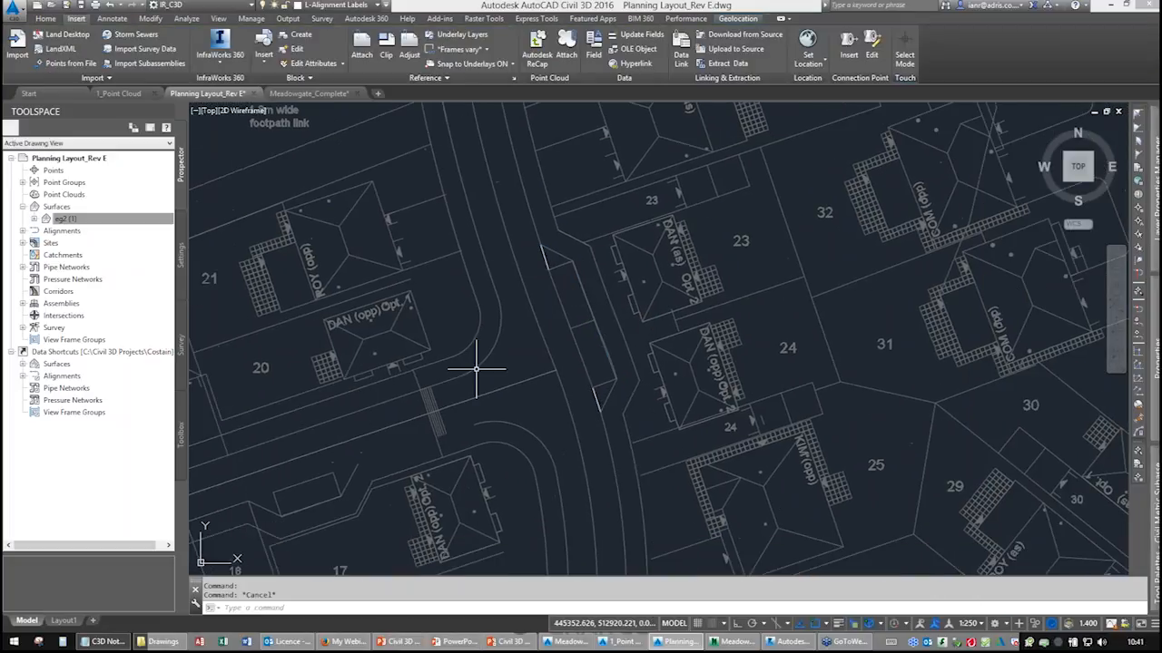
middle_drag(506, 278, 531, 437)
scroll(531, 437, down, 6)
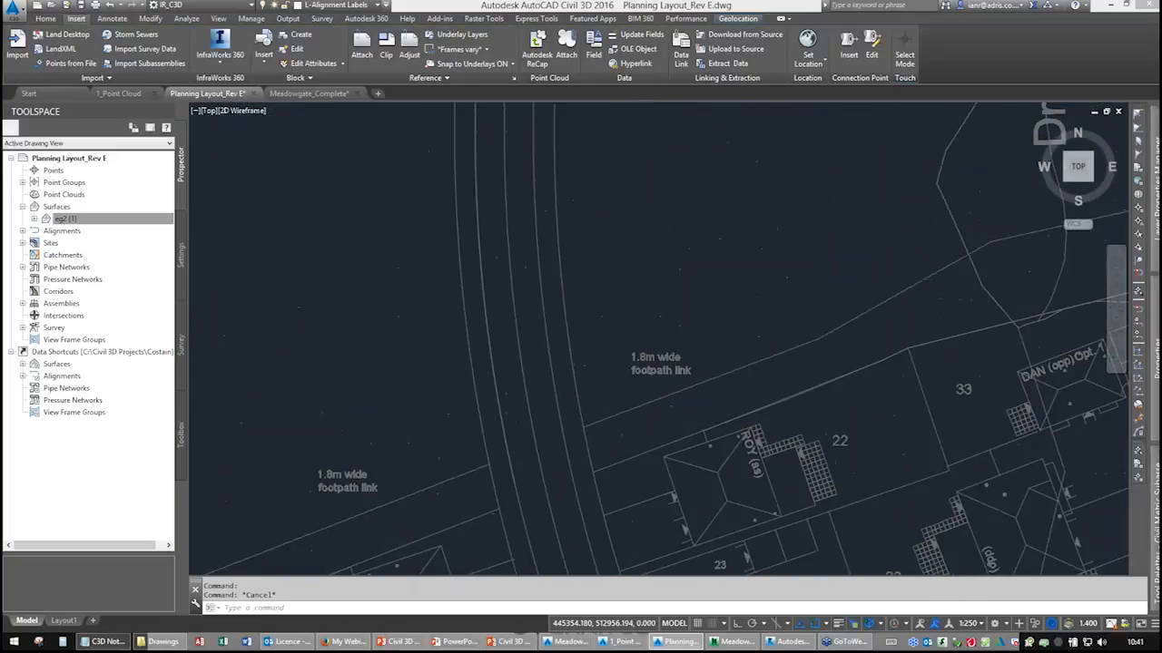
click(537, 237)
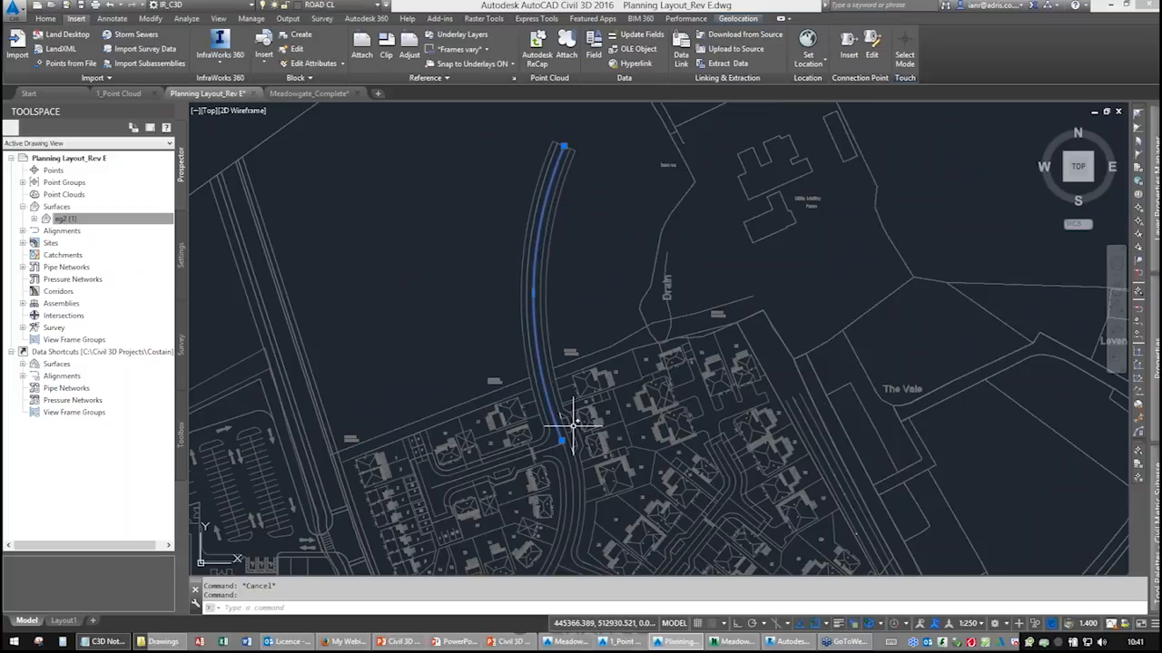
scroll(561, 439, up, 5)
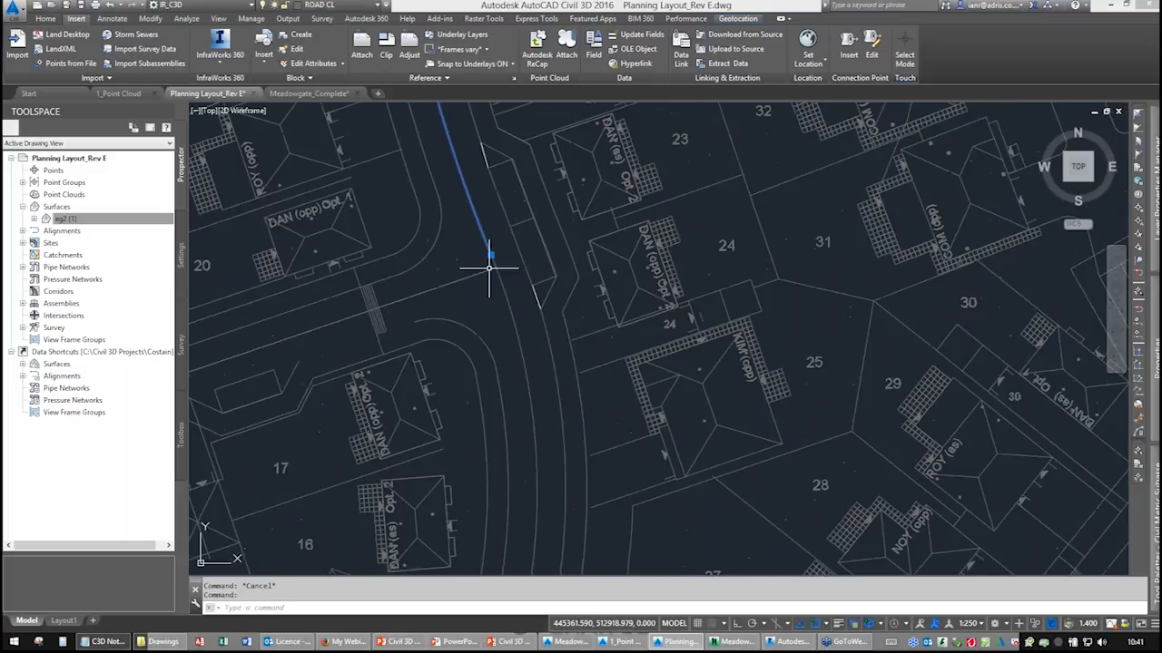
middle_drag(546, 509, 547, 289)
scroll(547, 290, down, 2)
mouse_move(485, 467)
middle_down()
mouse_move(518, 444)
mouse_move(588, 287)
middle_up()
scroll(589, 282, down, 2)
middle_drag(587, 242, 563, 315)
Zoom along the road centreline to examine where it joins the estate road, then deselect it.
scroll(580, 280, up, 2)
scroll(561, 286, up, 2)
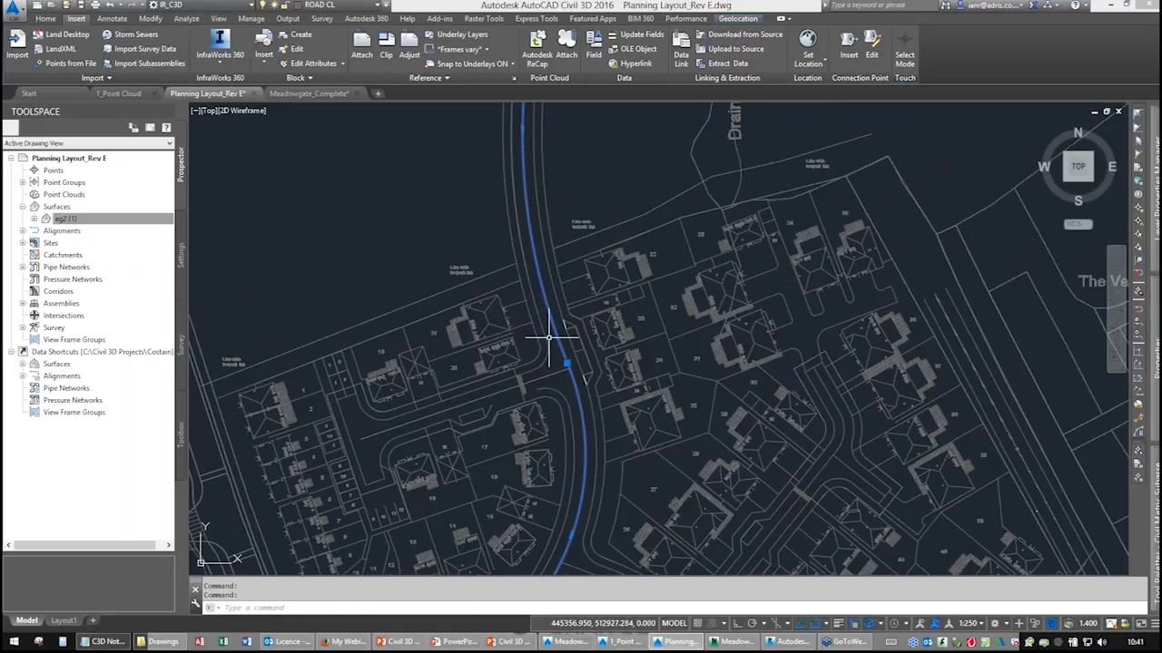
scroll(550, 397, up, 3)
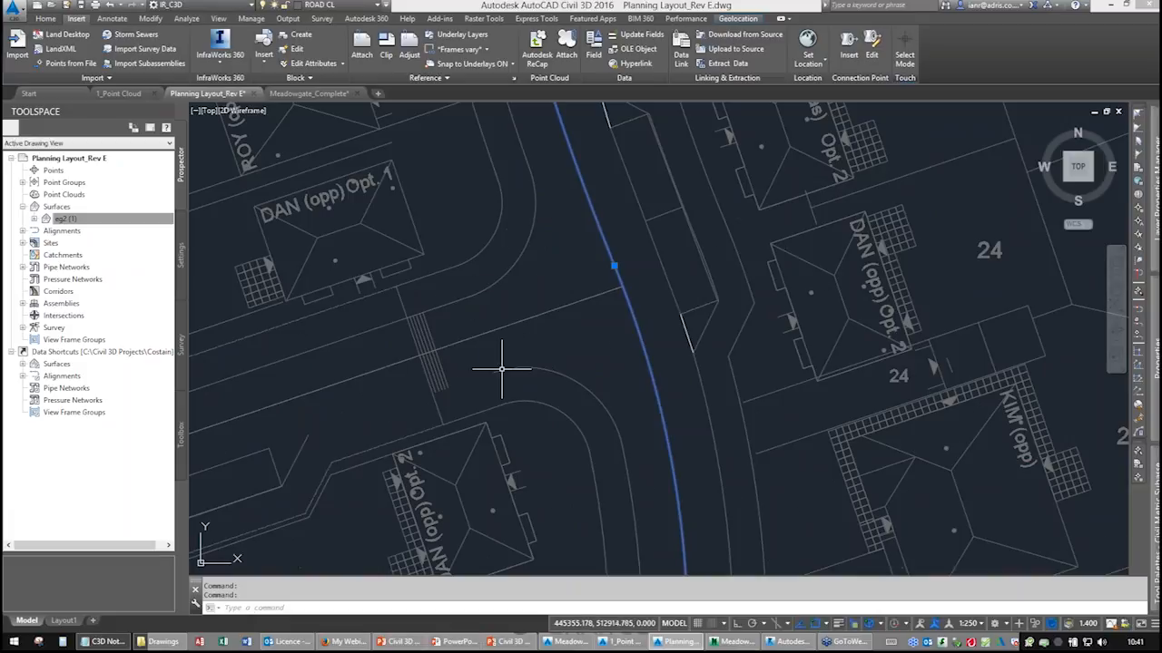
scroll(560, 309, down, 4)
mouse_move(560, 309)
middle_down()
mouse_move(578, 410)
mouse_move(555, 333)
mouse_move(567, 321)
middle_up()
scroll(556, 304, down, 3)
scroll(556, 332, down, 2)
scroll(567, 321, down, 2)
scroll(588, 264, up, 2)
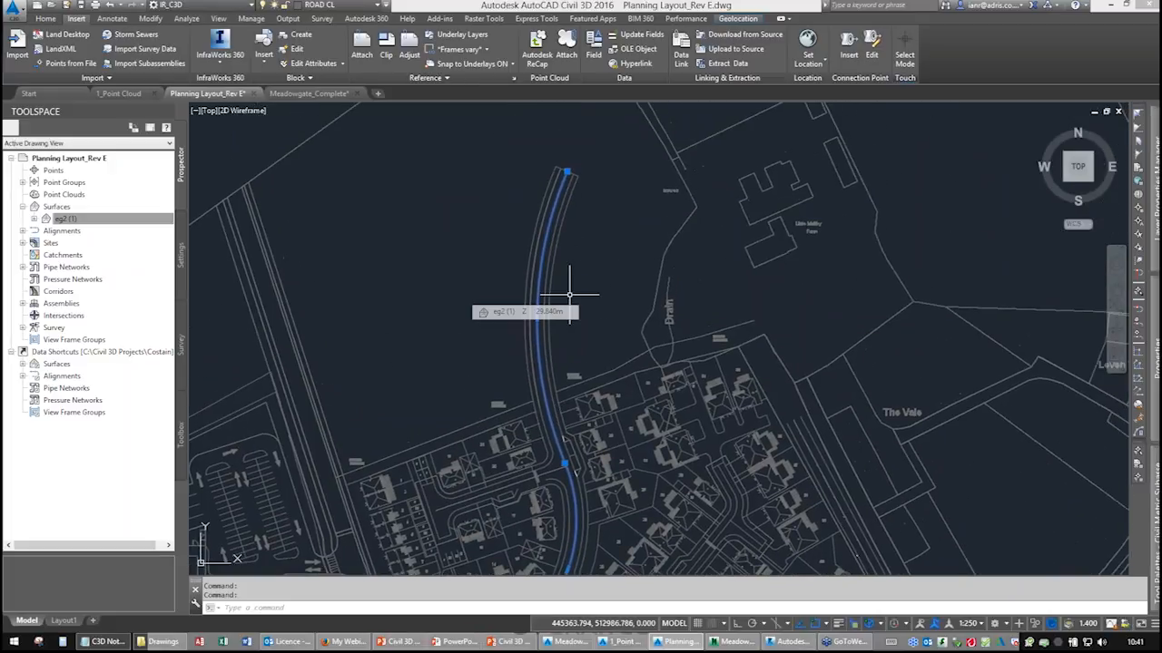
middle_drag(569, 294, 569, 297)
key(Escape)
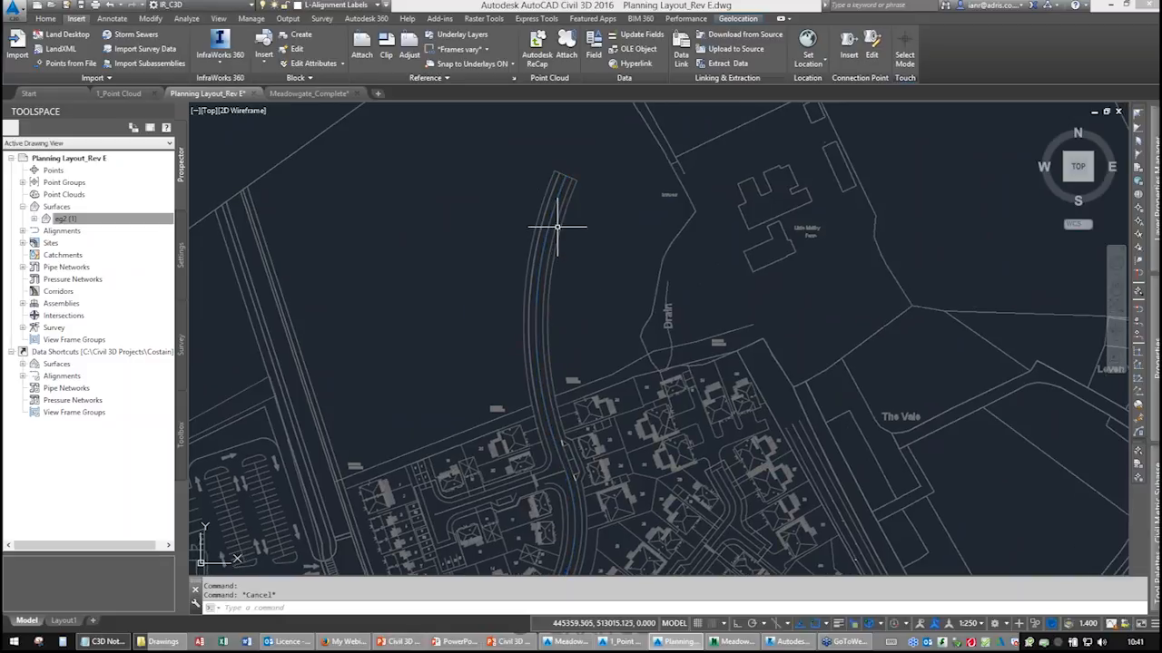
Start creating an alignment by layout, naming the new centreline alignment Road1 after checking its design criteria.
click(46, 18)
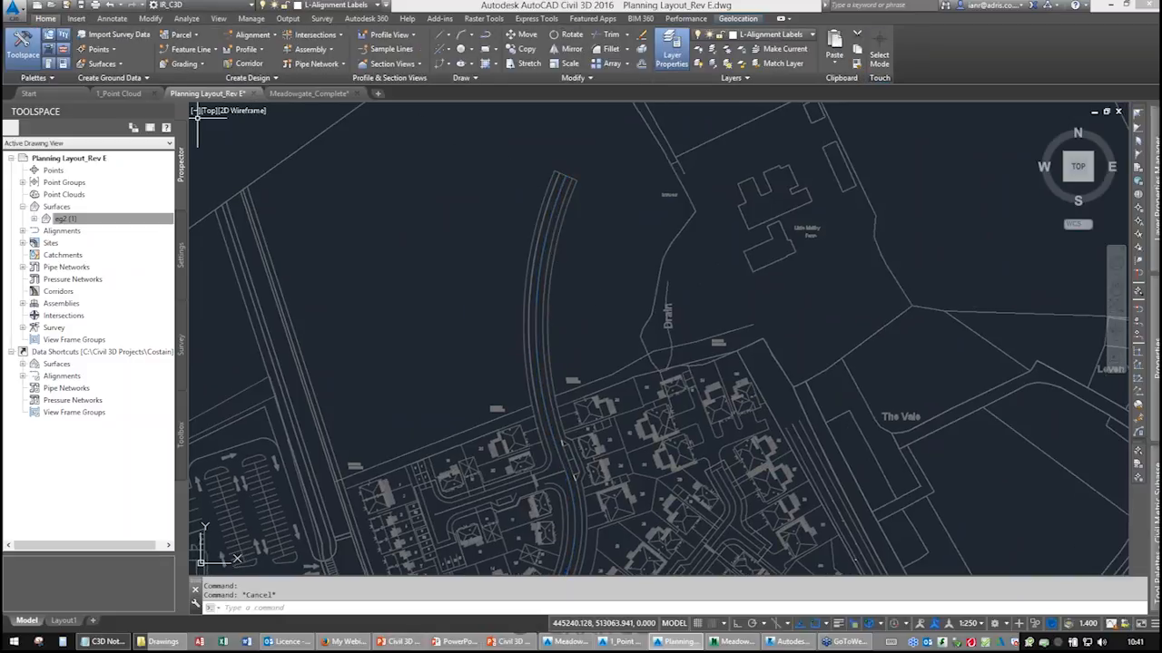
click(256, 38)
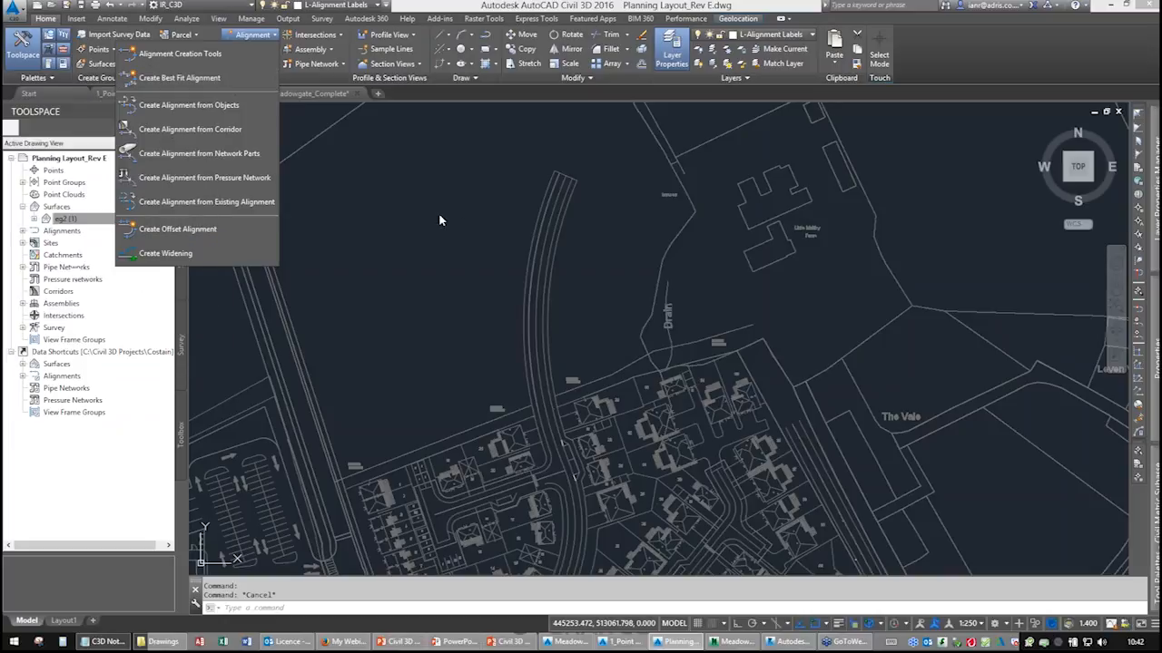
click(183, 58)
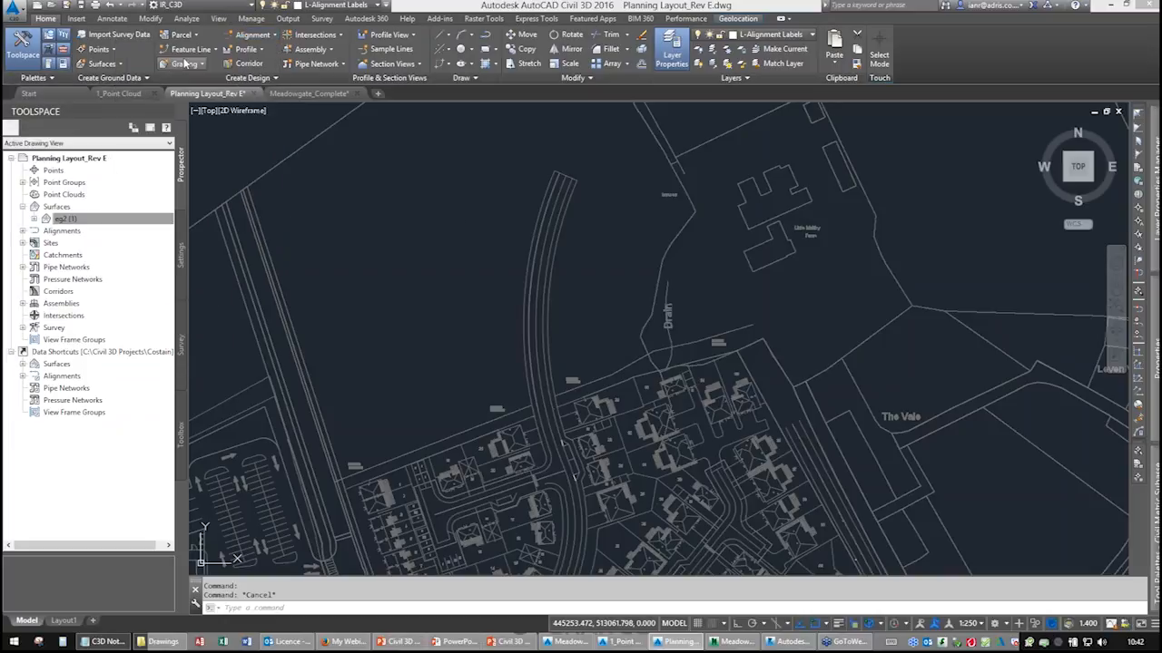
drag(498, 167, 360, 167)
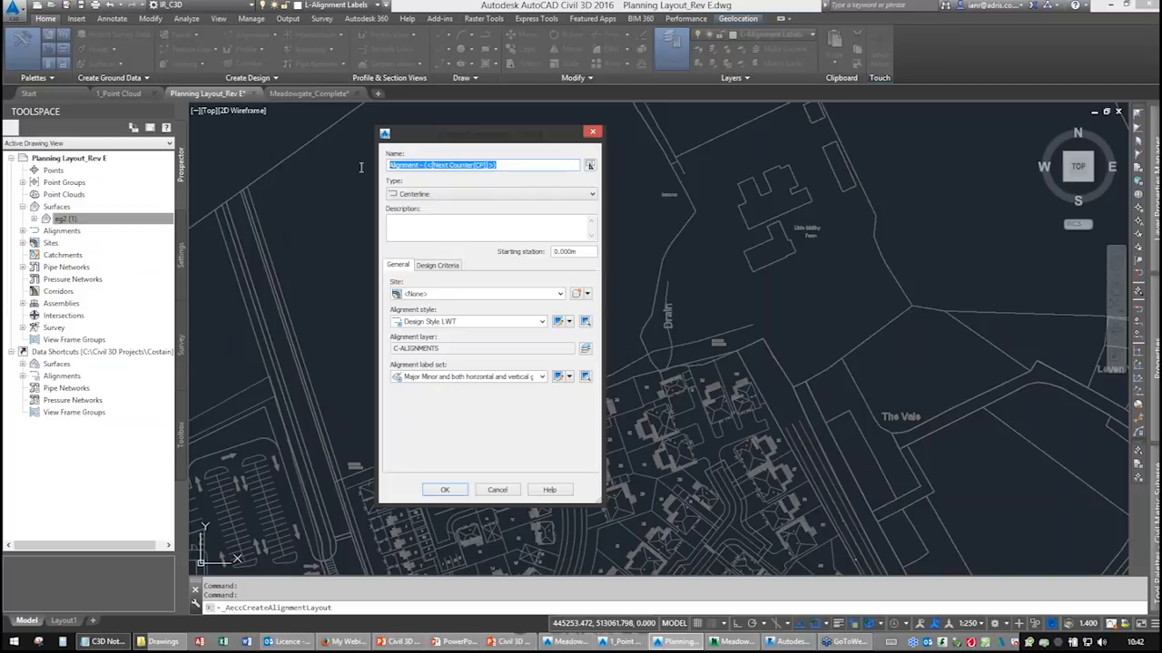
text(R)
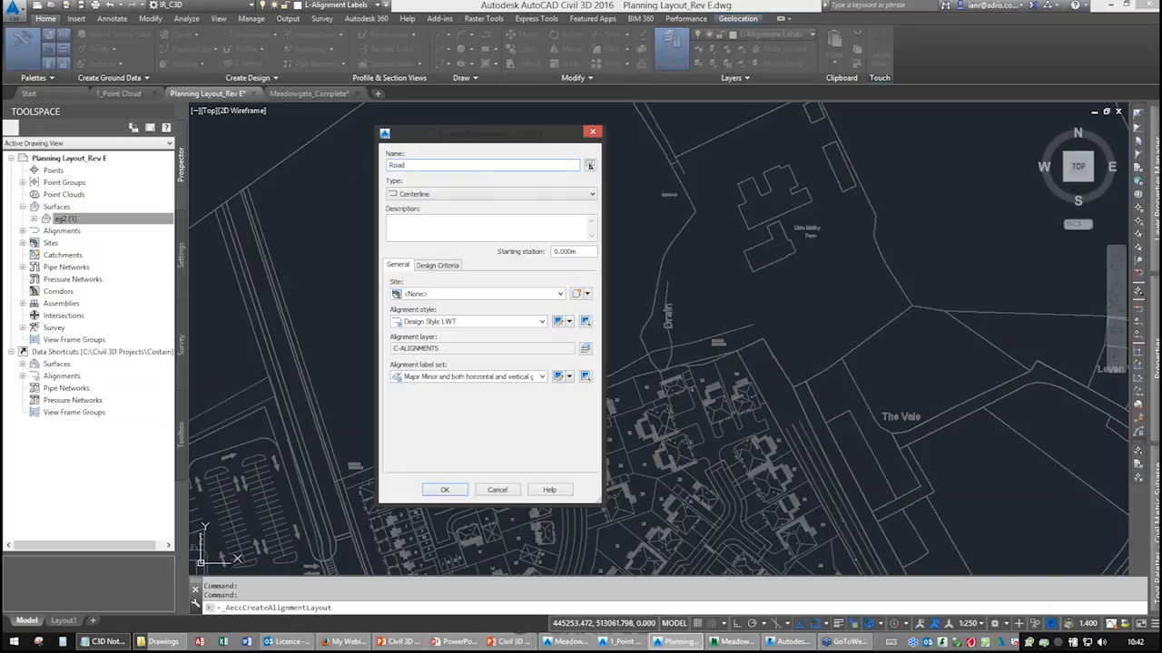
key(ctrl)
key(ctrl)
click(436, 265)
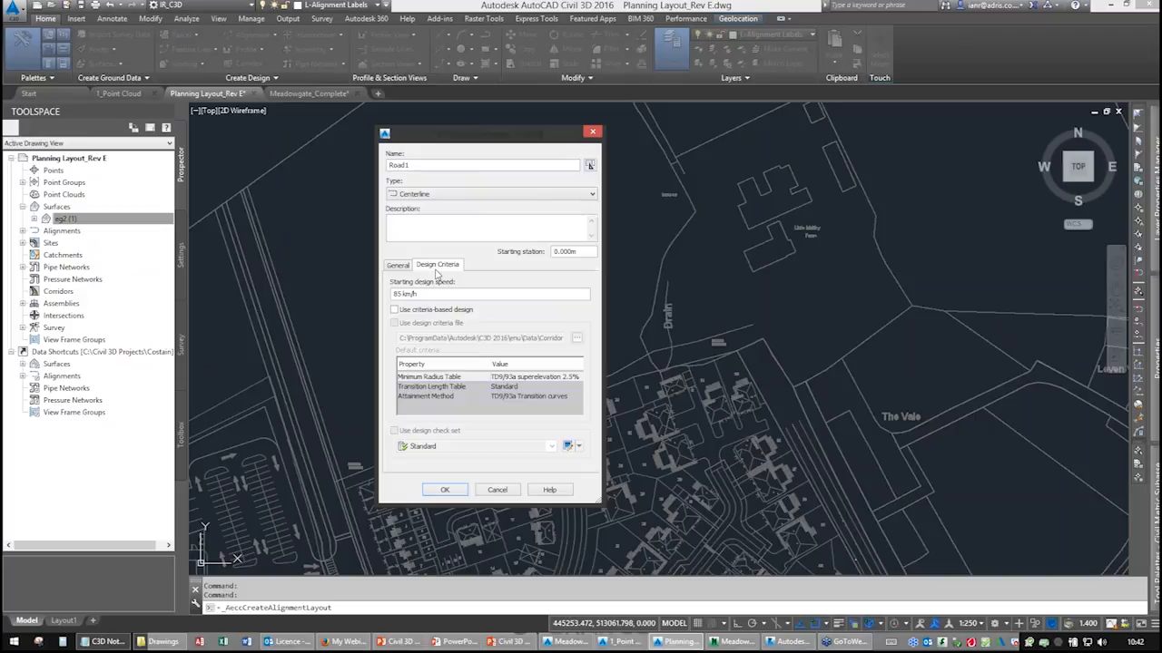
click(399, 265)
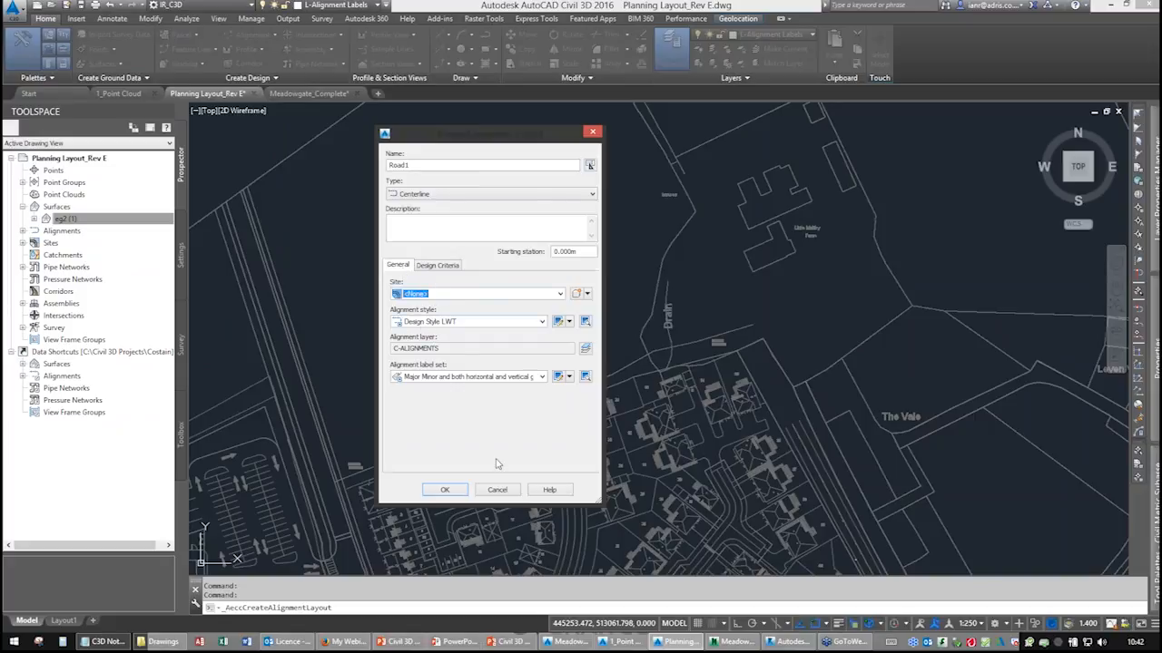
click(445, 490)
drag(715, 122, 773, 125)
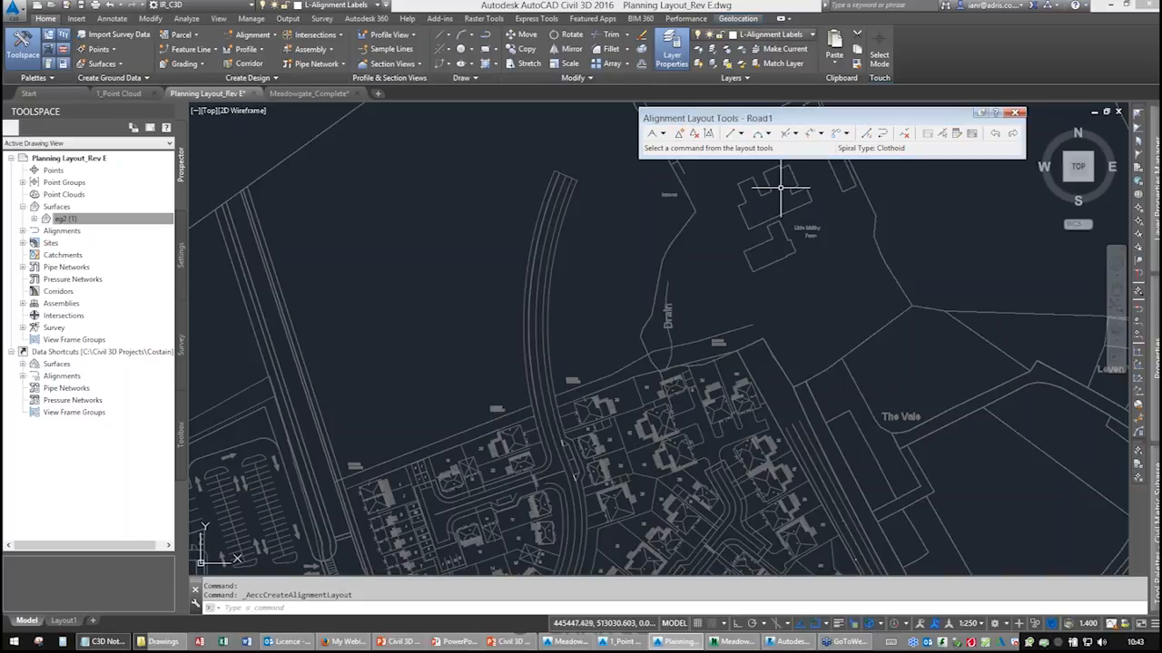
Review the default curve and spiral settings of the alignment layout tools.
click(663, 133)
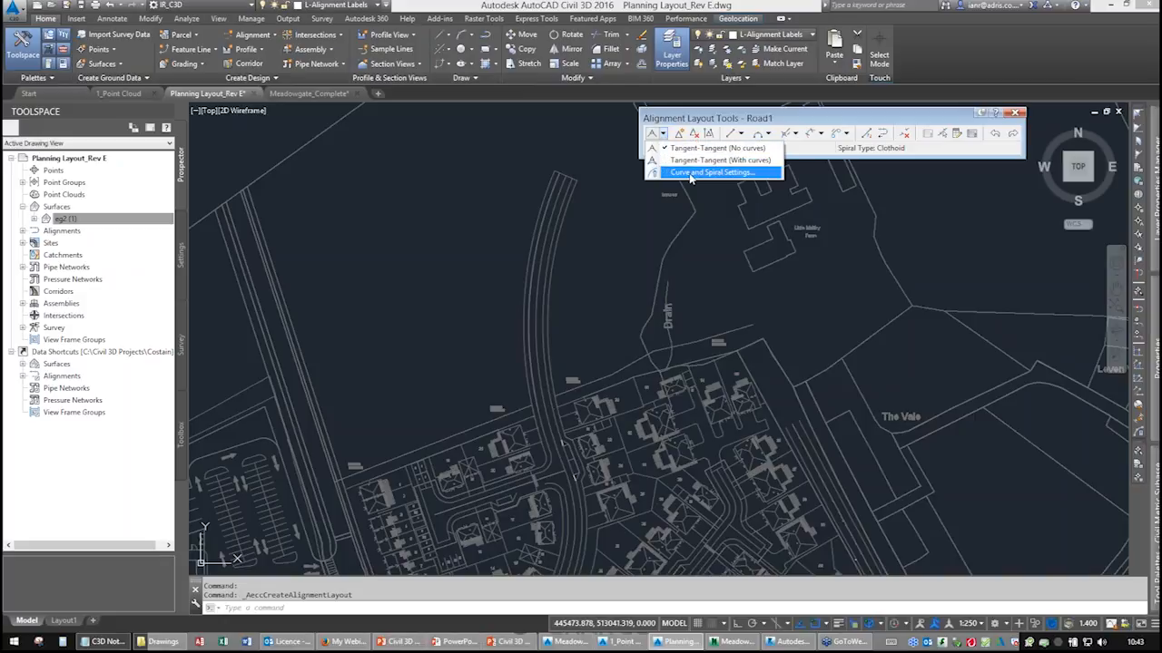
click(712, 173)
double_click(563, 293)
drag(566, 326, 529, 329)
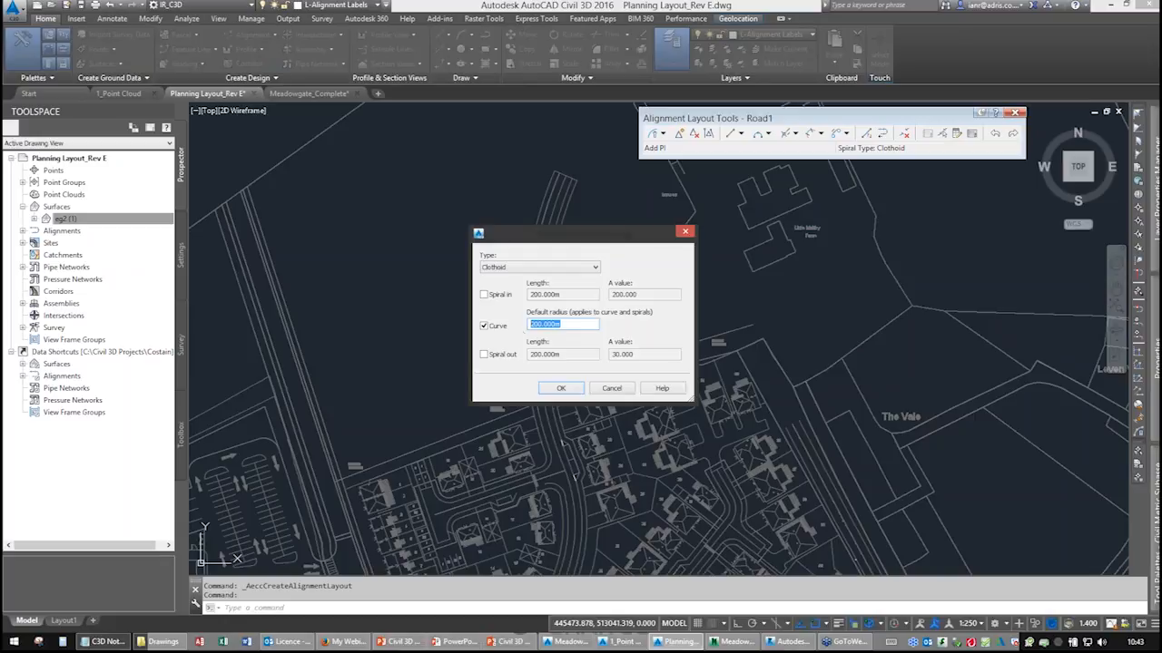
click(612, 388)
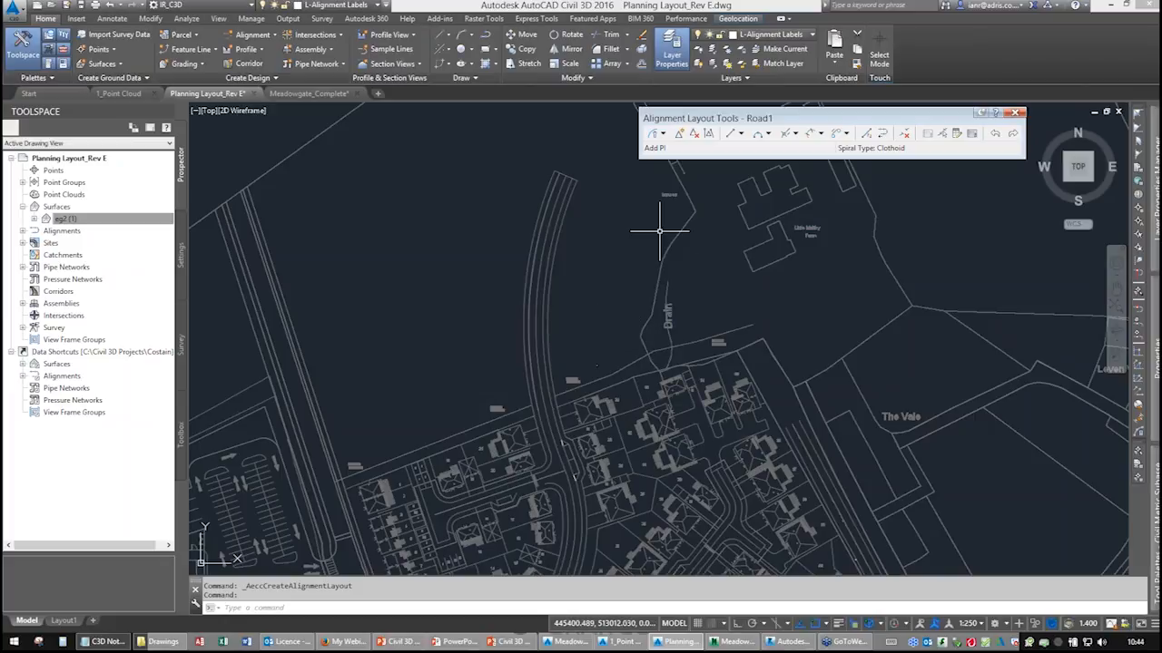
Add a Fixed Curve – Best Fit from entities, selecting the road centreline polyline north of the estate.
click(559, 193)
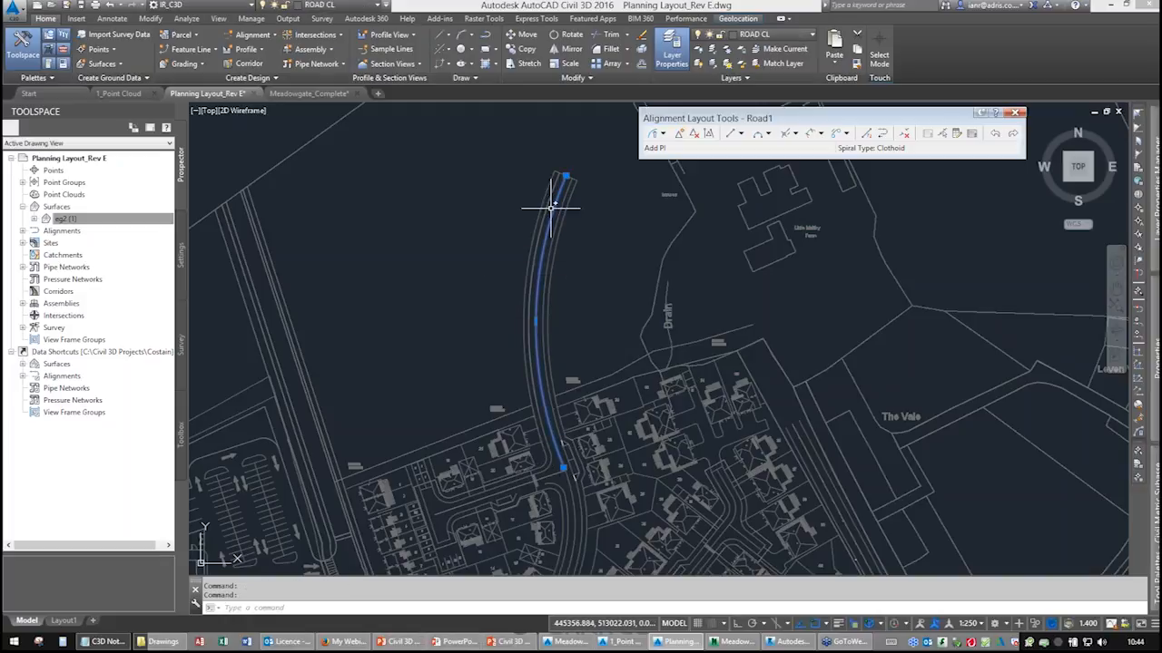
middle_drag(600, 281, 567, 287)
key(Escape)
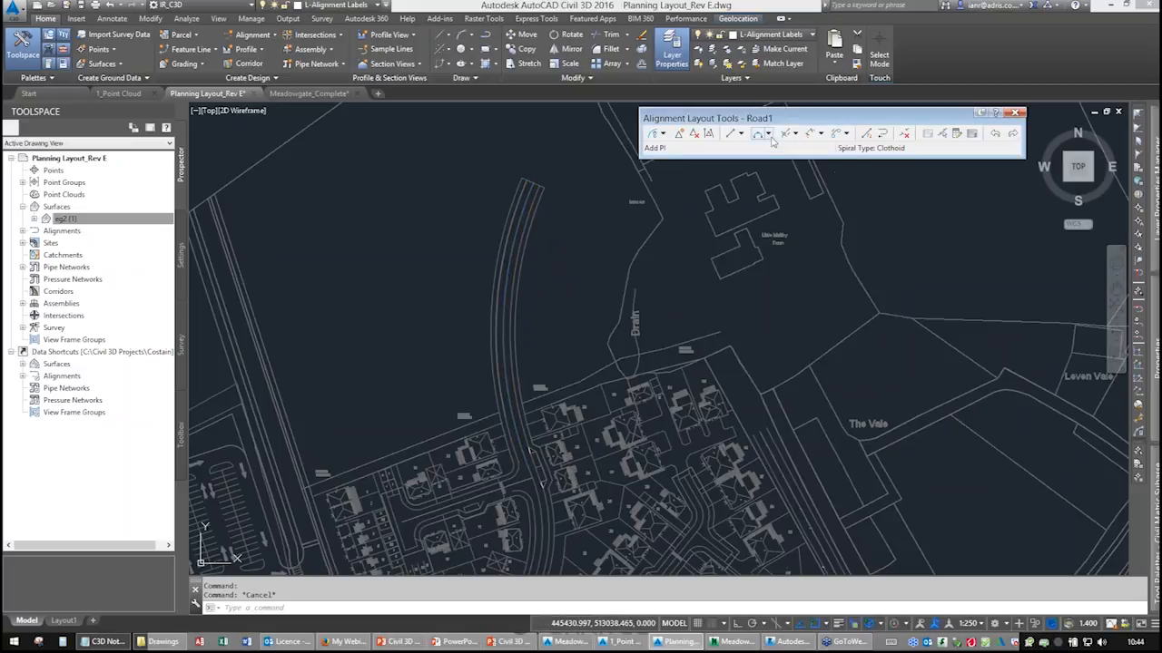
click(769, 133)
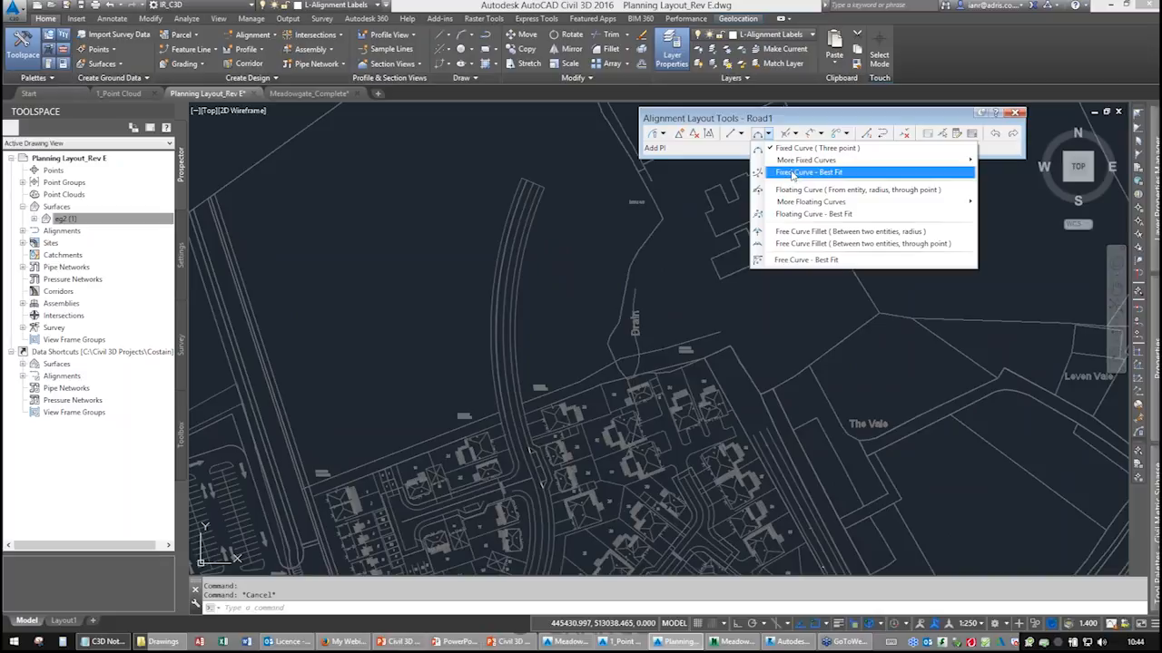
click(821, 175)
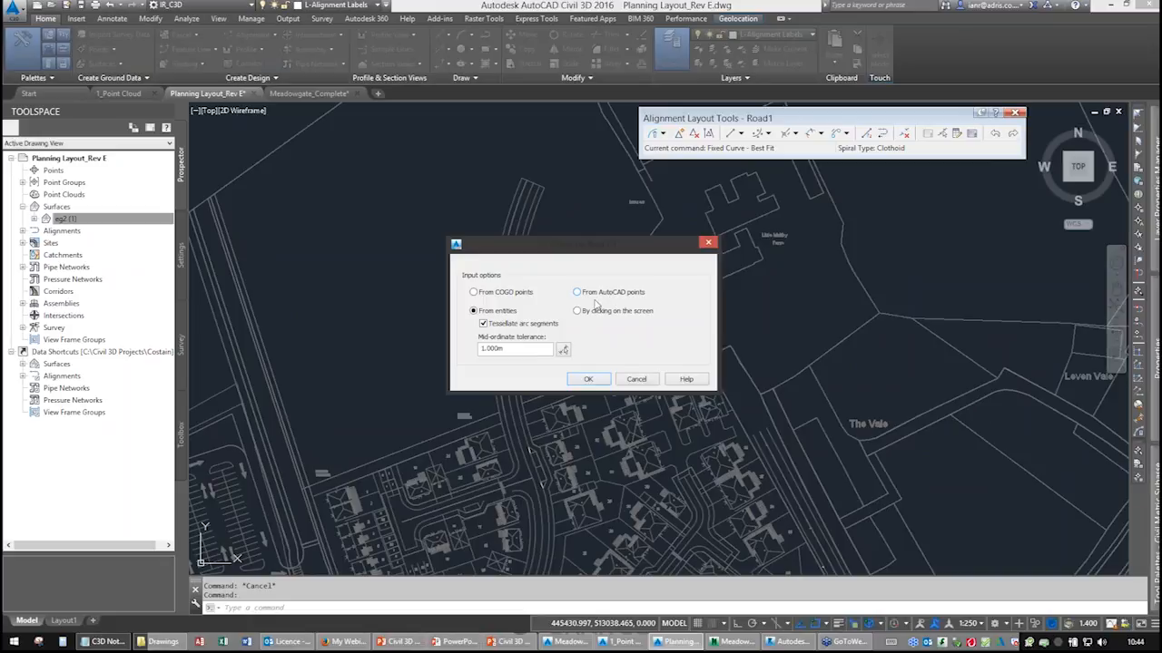
click(586, 379)
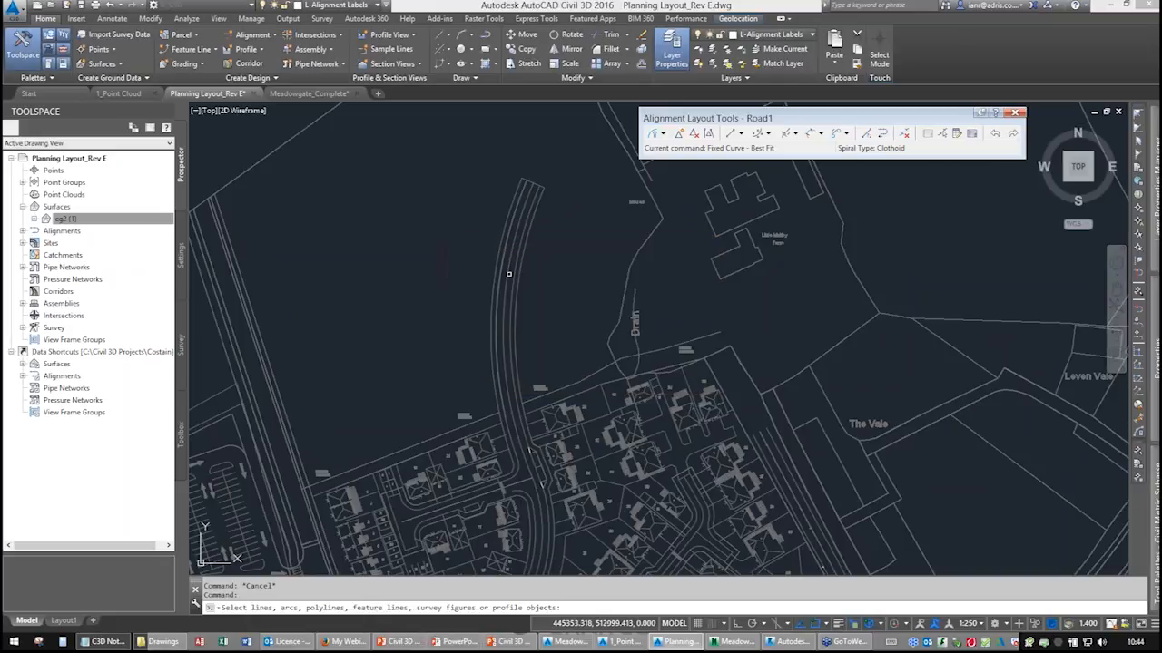
click(508, 270)
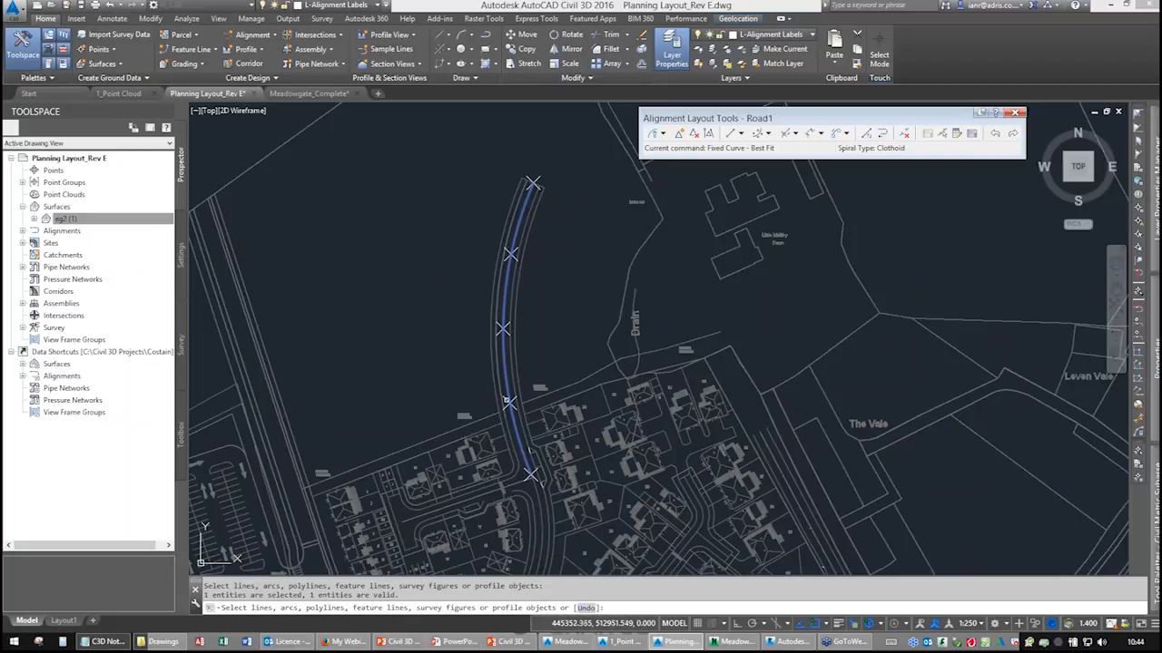
middle_drag(526, 186, 515, 243)
scroll(523, 223, up, 5)
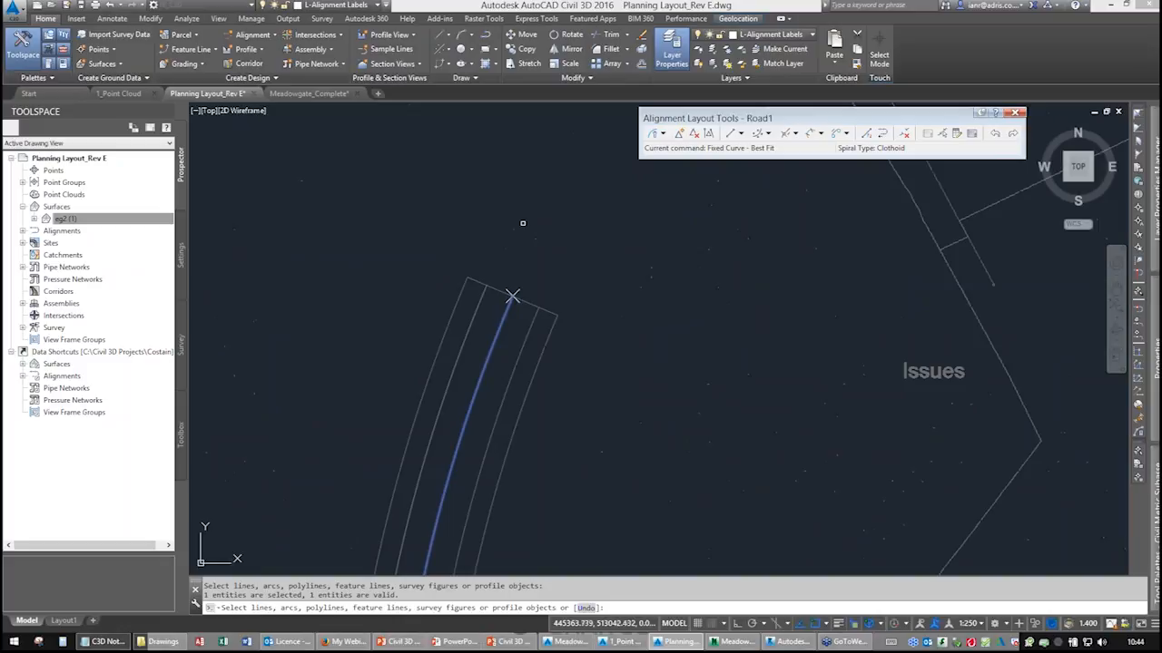
mouse_move(471, 399)
middle_down()
mouse_move(452, 278)
mouse_move(489, 146)
mouse_move(487, 170)
middle_up()
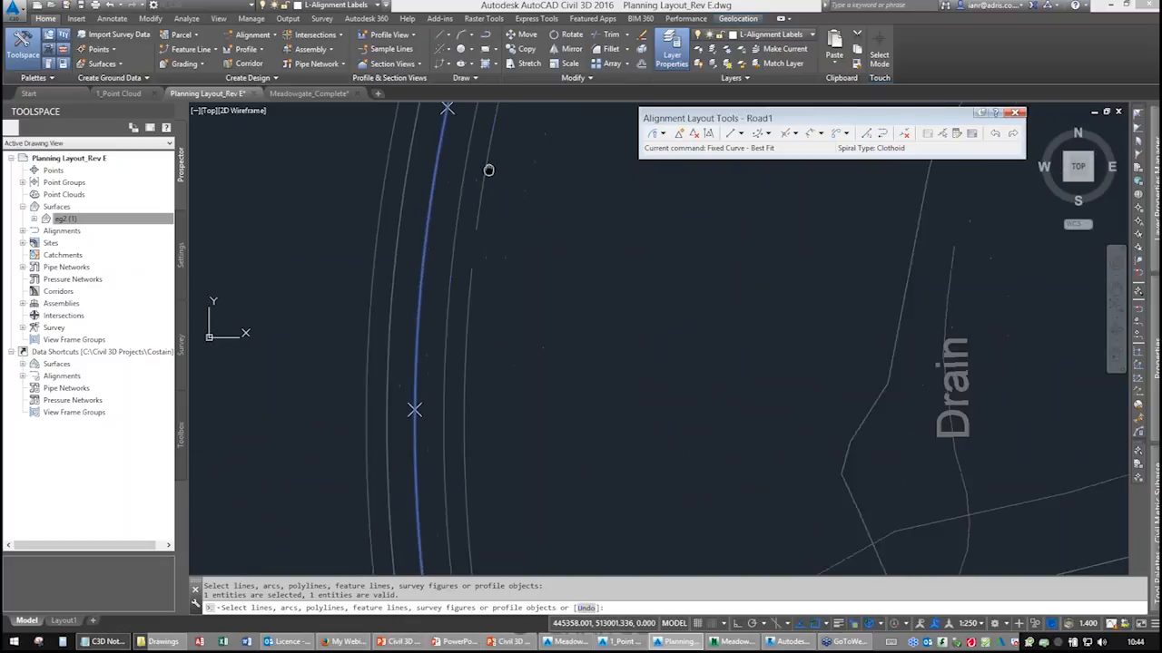
middle_drag(498, 380, 459, 179)
middle_drag(481, 393, 479, 168)
middle_drag(497, 361, 494, 234)
right_click(493, 234)
click(501, 235)
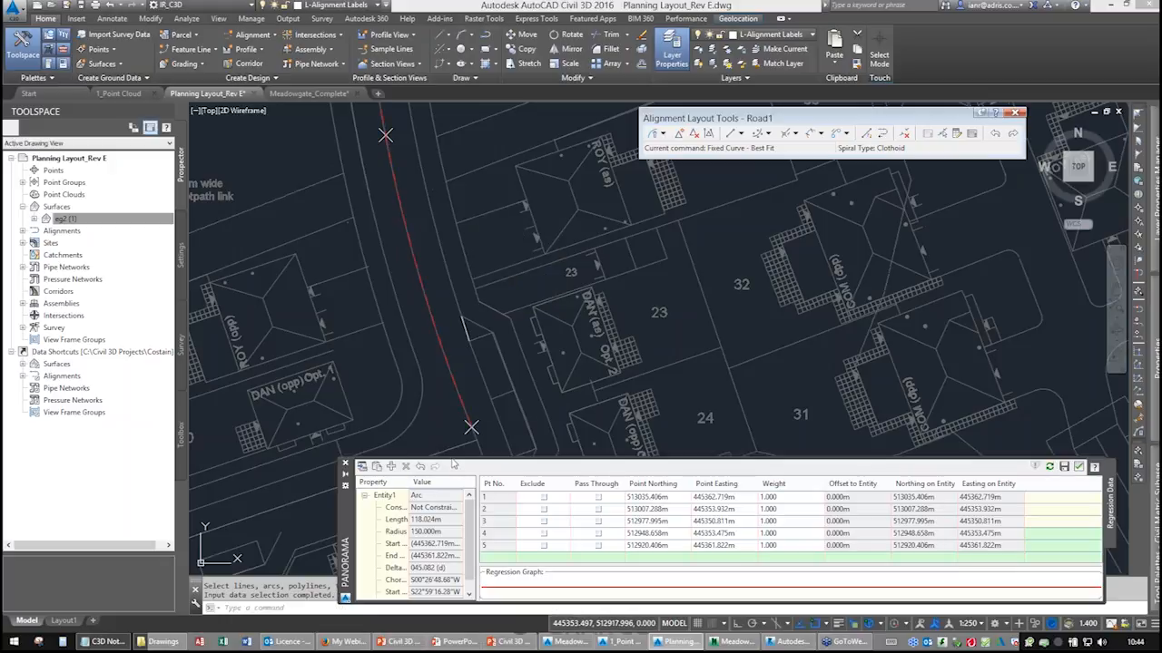
Accept the best-fit regression data in Panorama to create the fixed curve.
drag(452, 460, 449, 370)
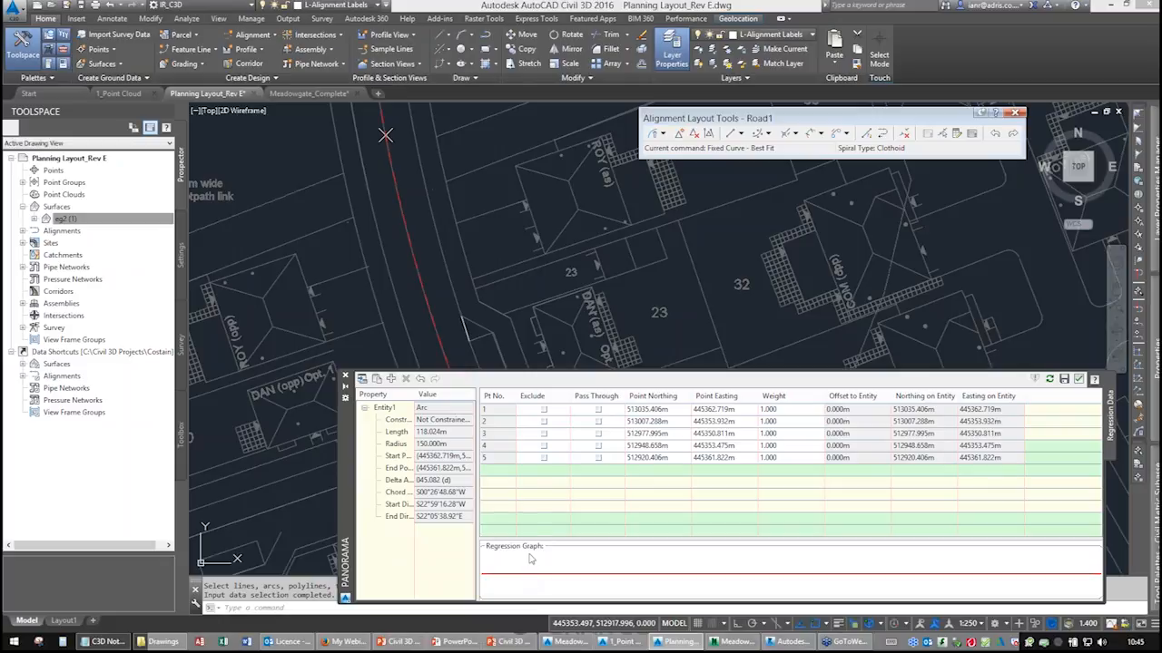
click(598, 410)
click(598, 410)
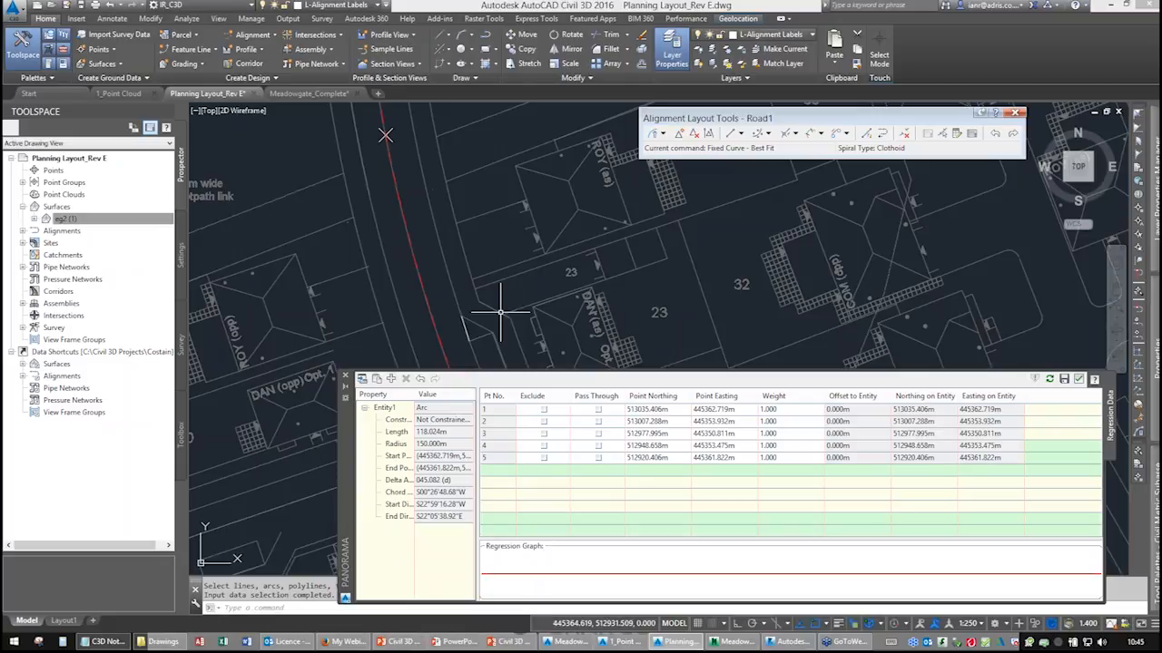
click(1078, 381)
Pan along the new best-fit curve to examine how it follows the road centreline into the estate.
mouse_move(505, 259)
middle_down()
mouse_move(558, 502)
mouse_move(537, 451)
middle_up()
mouse_move(537, 289)
middle_down()
mouse_move(526, 460)
mouse_move(479, 213)
middle_up()
middle_drag(501, 406, 473, 159)
middle_drag(497, 346, 503, 222)
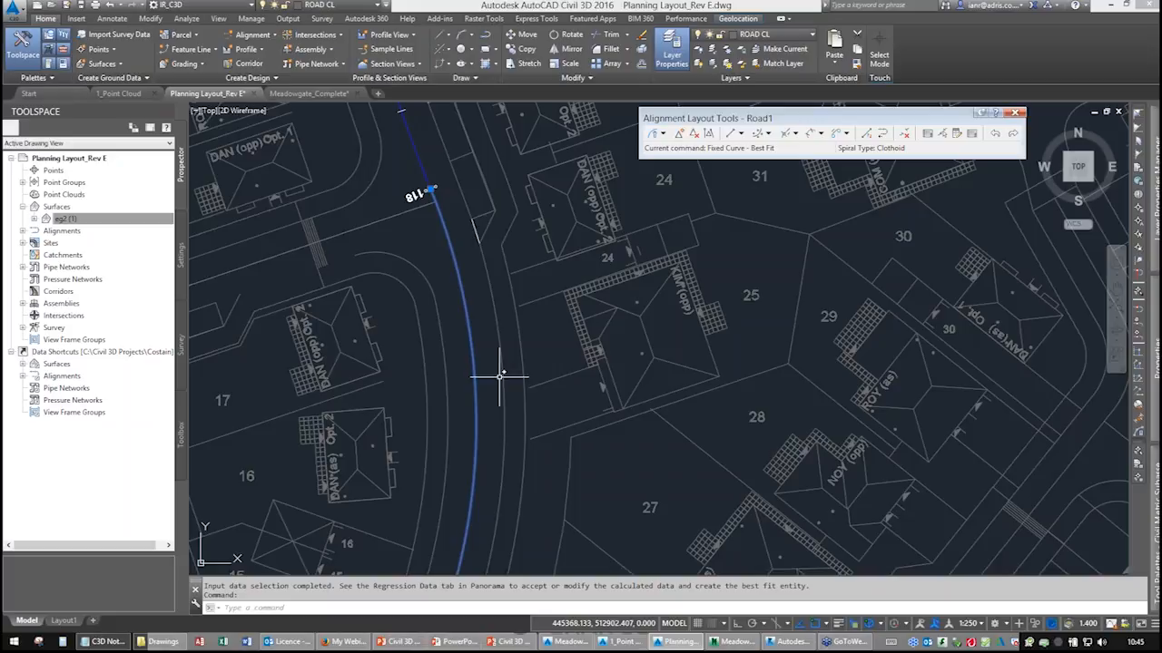
middle_drag(512, 425, 526, 229)
scroll(526, 234, down, 2)
middle_drag(478, 275, 465, 400)
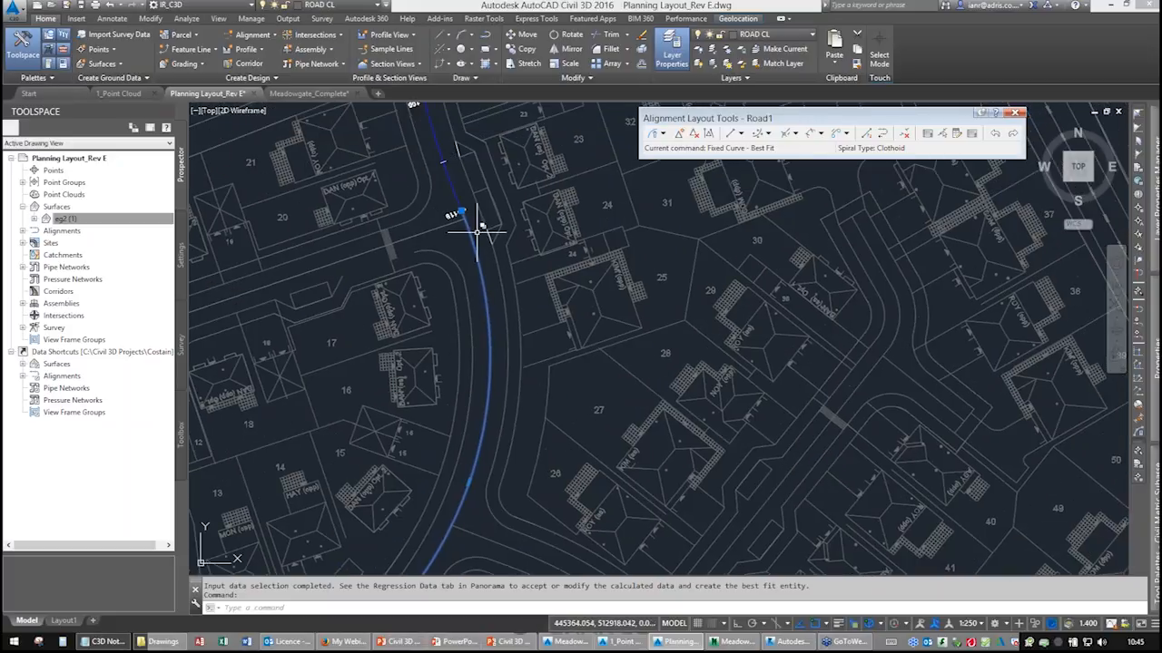
key(Escape)
key(Escape)
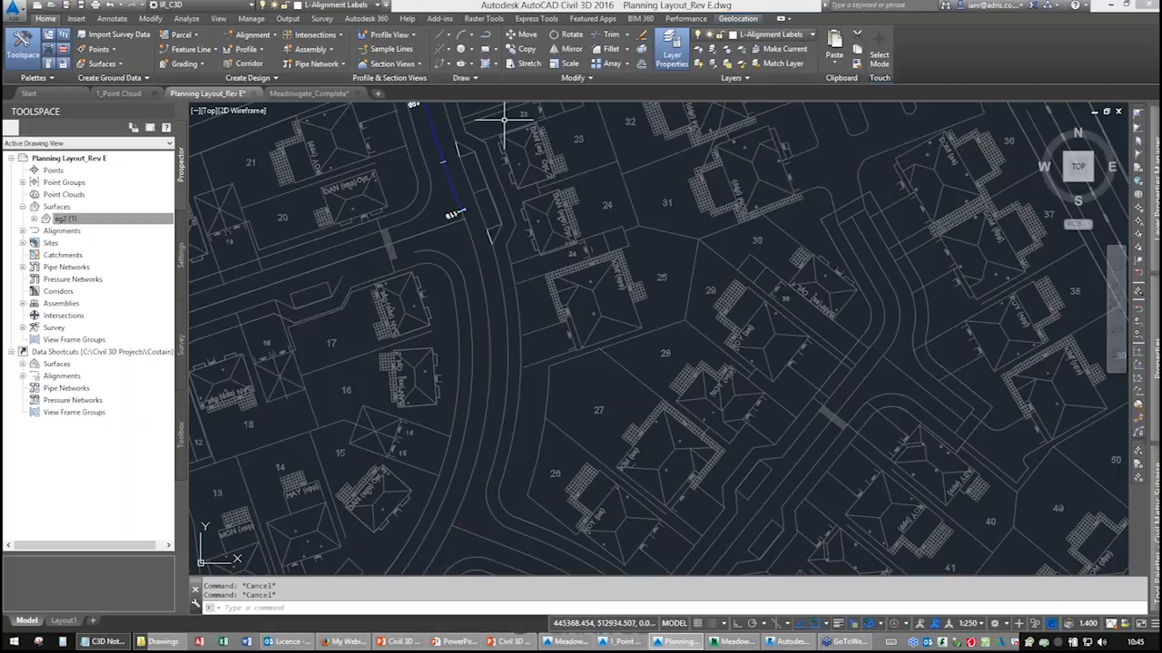
Select the Road1 alignment and open its geometry editor.
click(451, 193)
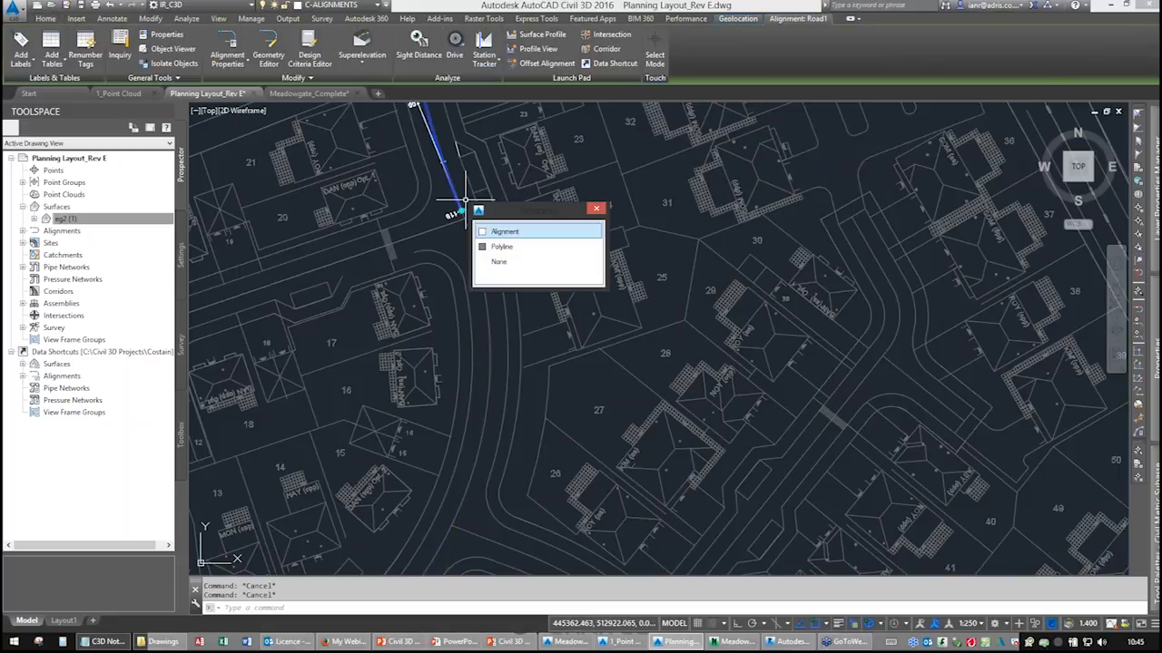
click(503, 247)
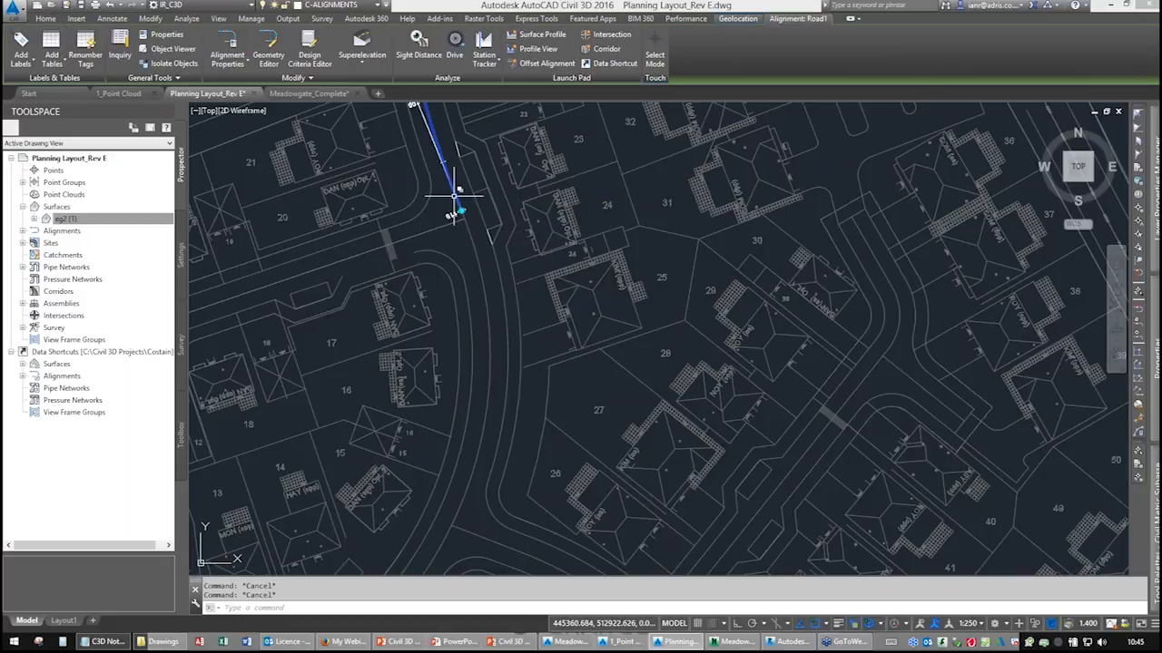
click(268, 45)
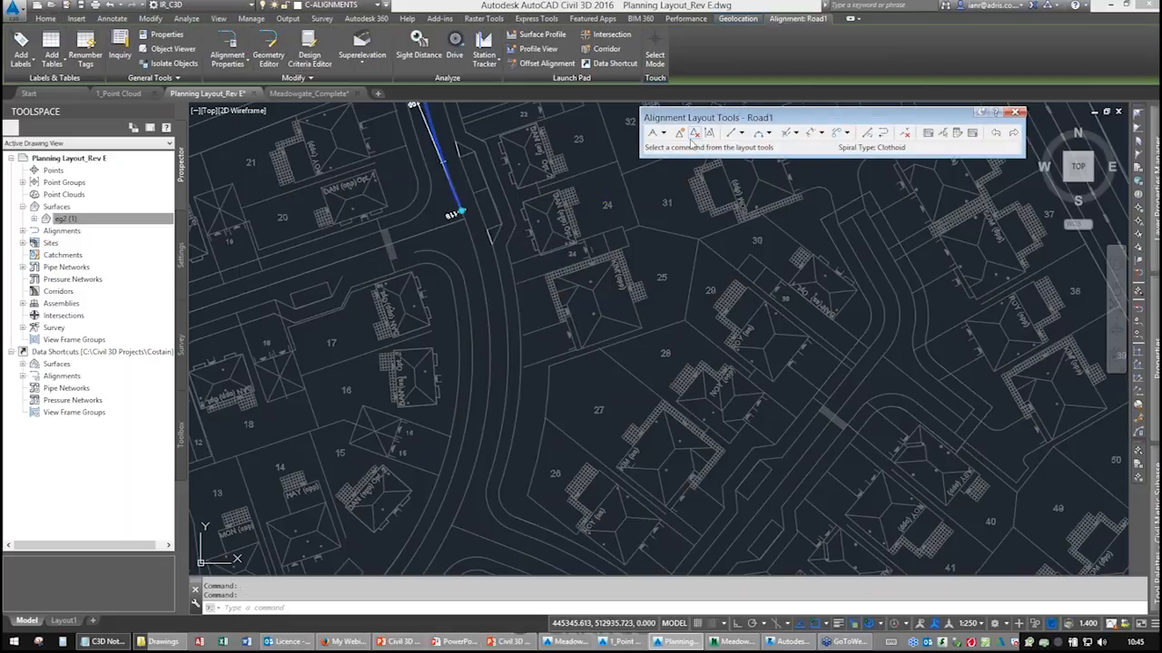
Start a Floating Curve – Best Fit and attach it to the end of the Road1 alignment.
click(768, 133)
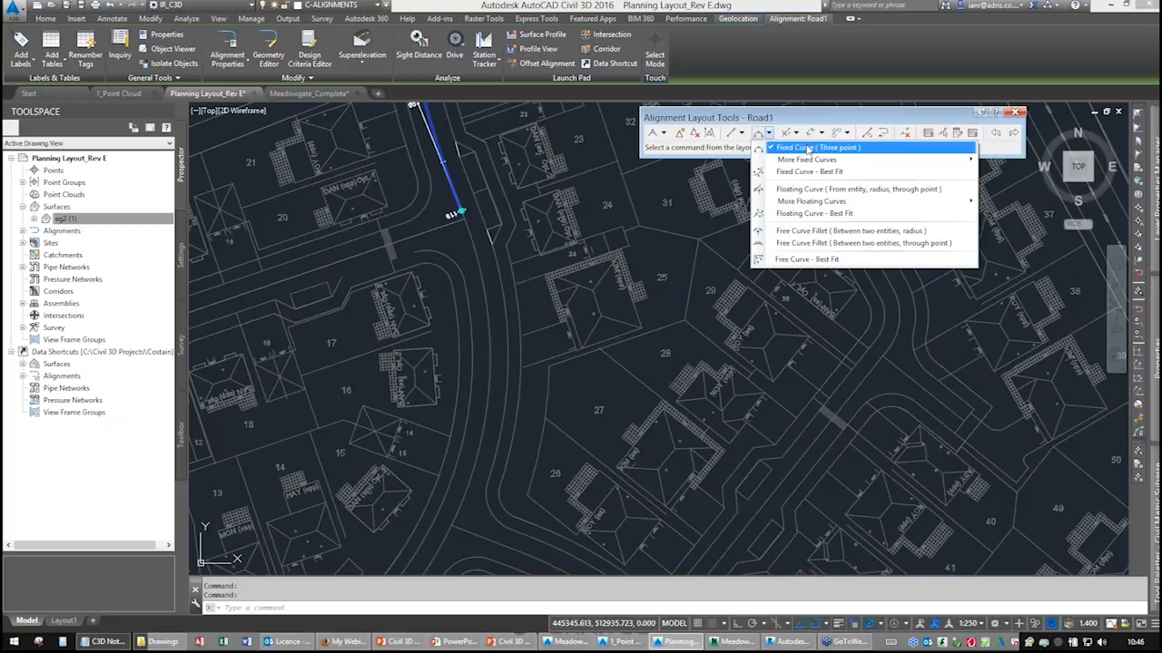
click(741, 134)
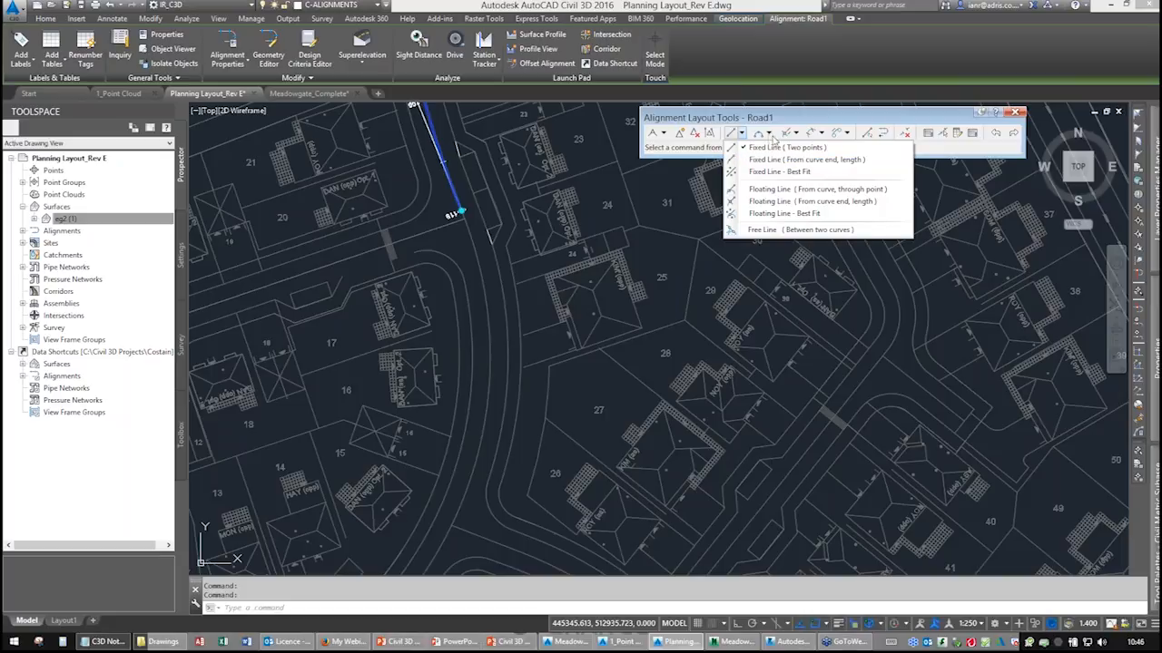
click(770, 137)
click(770, 136)
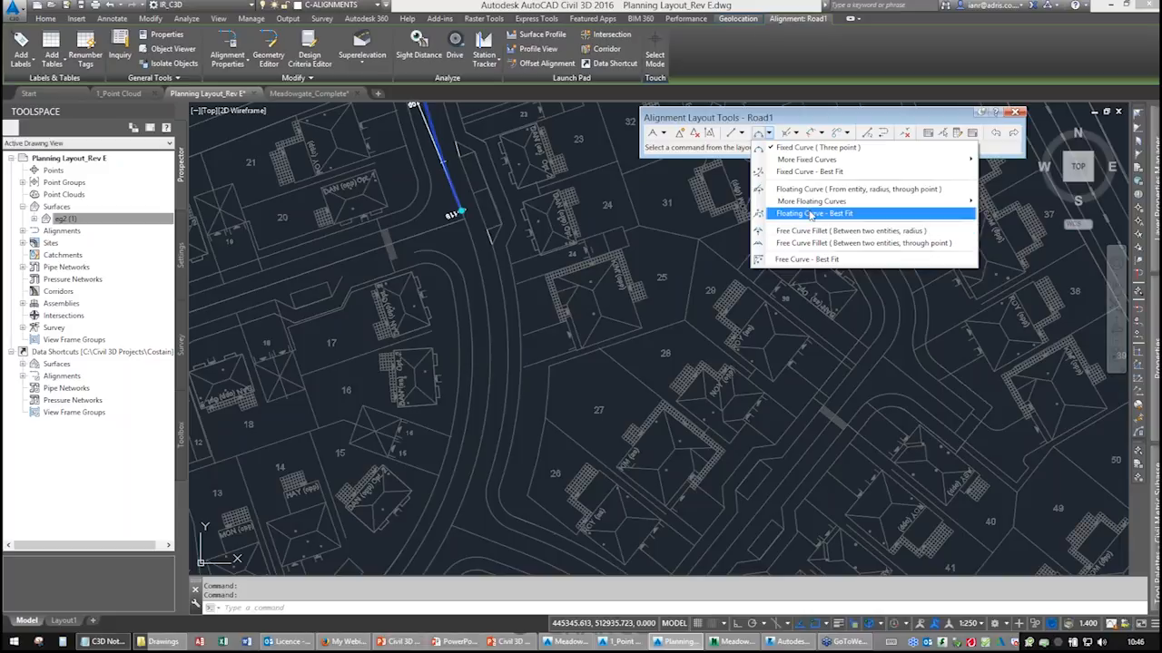
click(810, 215)
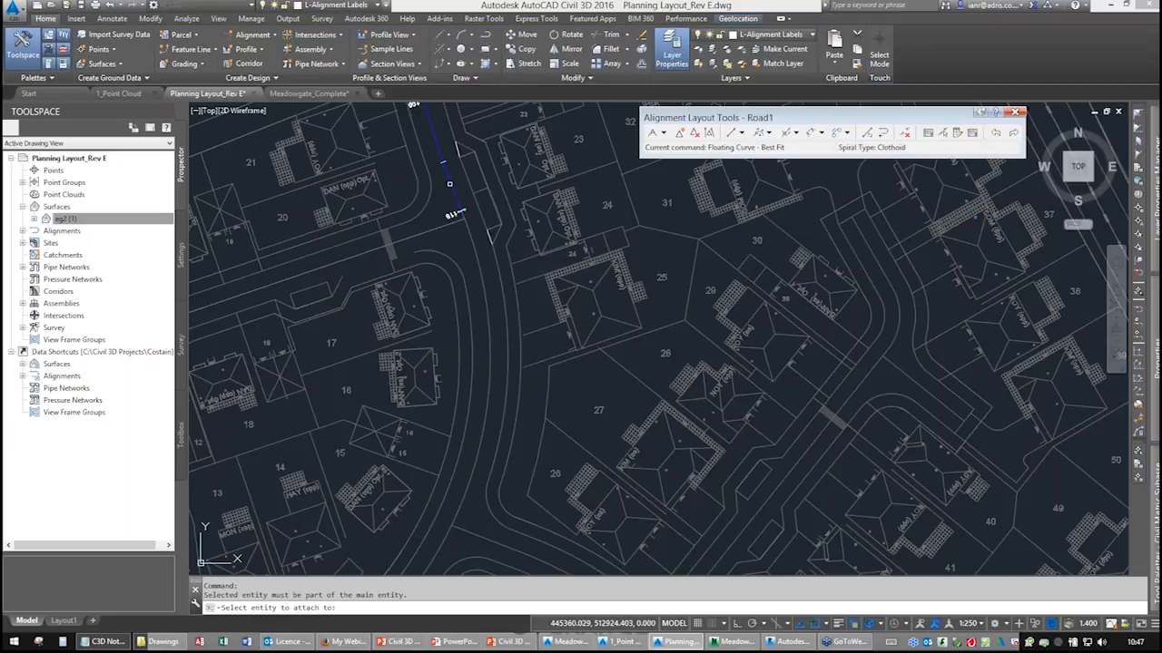
click(453, 201)
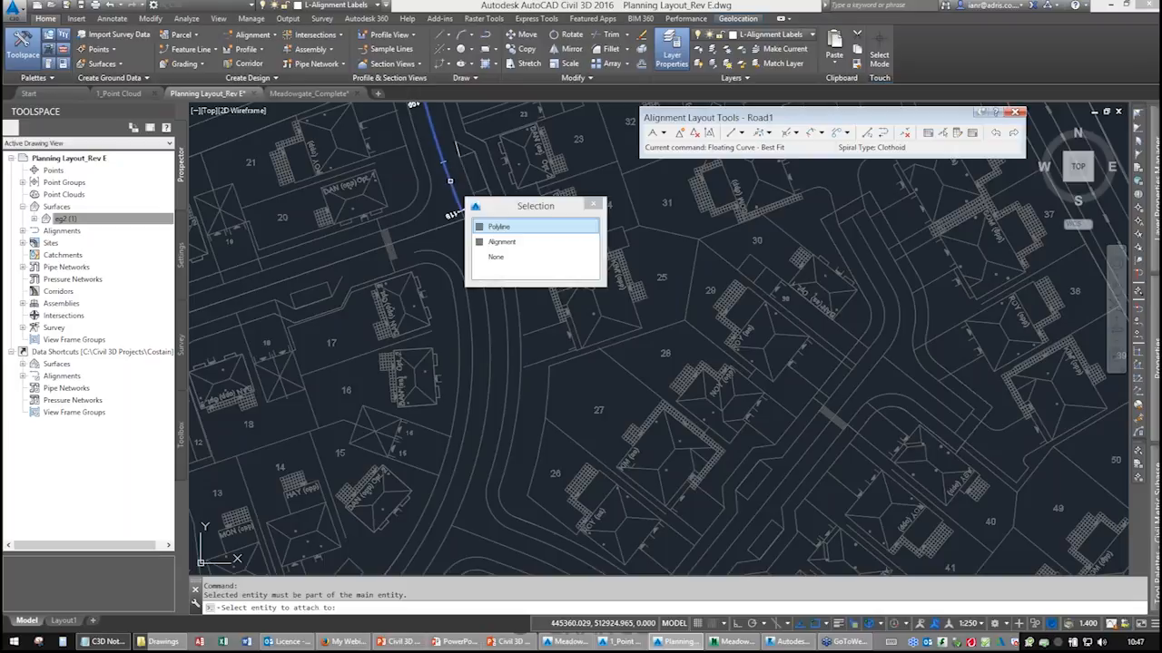
click(501, 242)
Fit the floating curve from the road centreline polyline entity and accept the regression data.
click(483, 311)
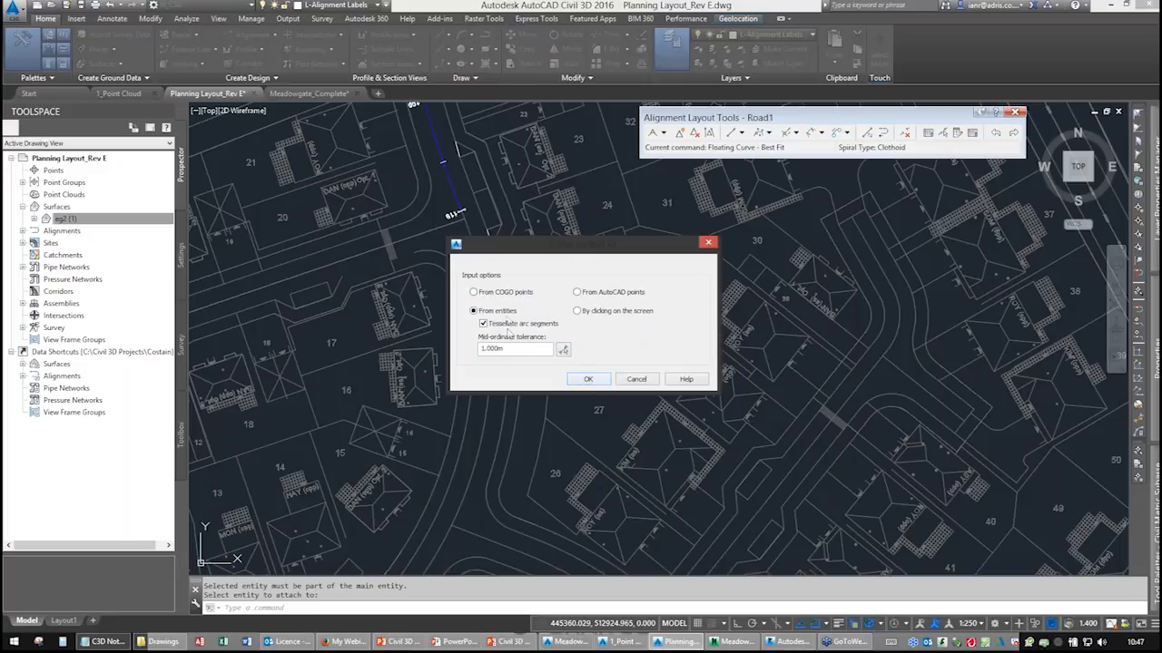
click(586, 379)
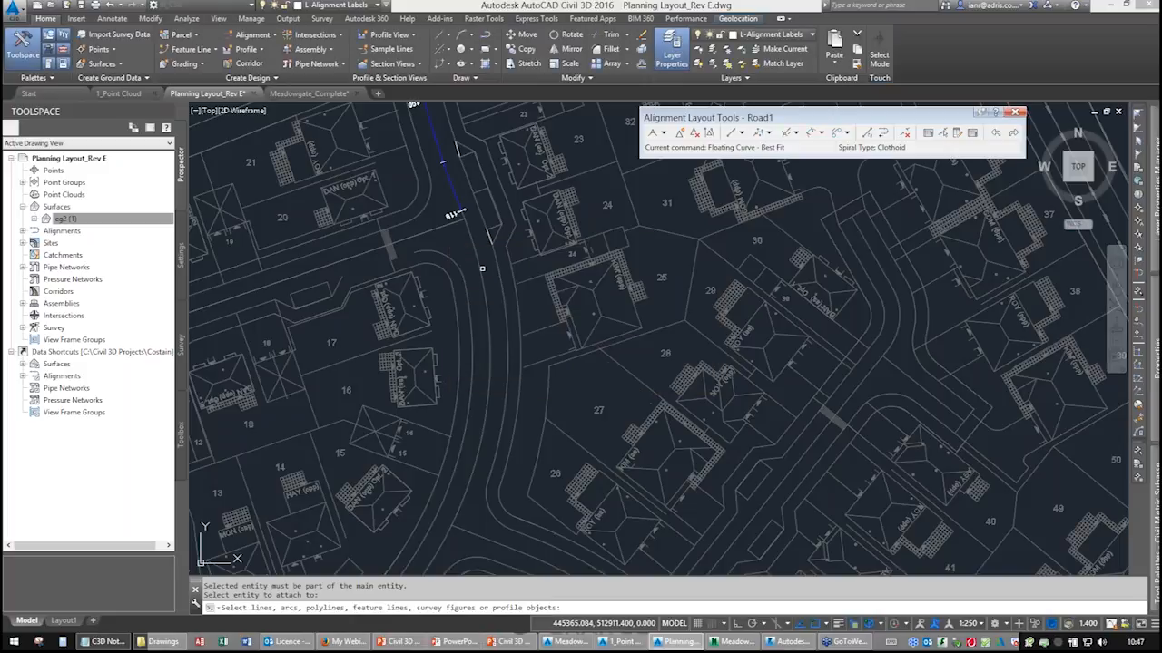
click(478, 266)
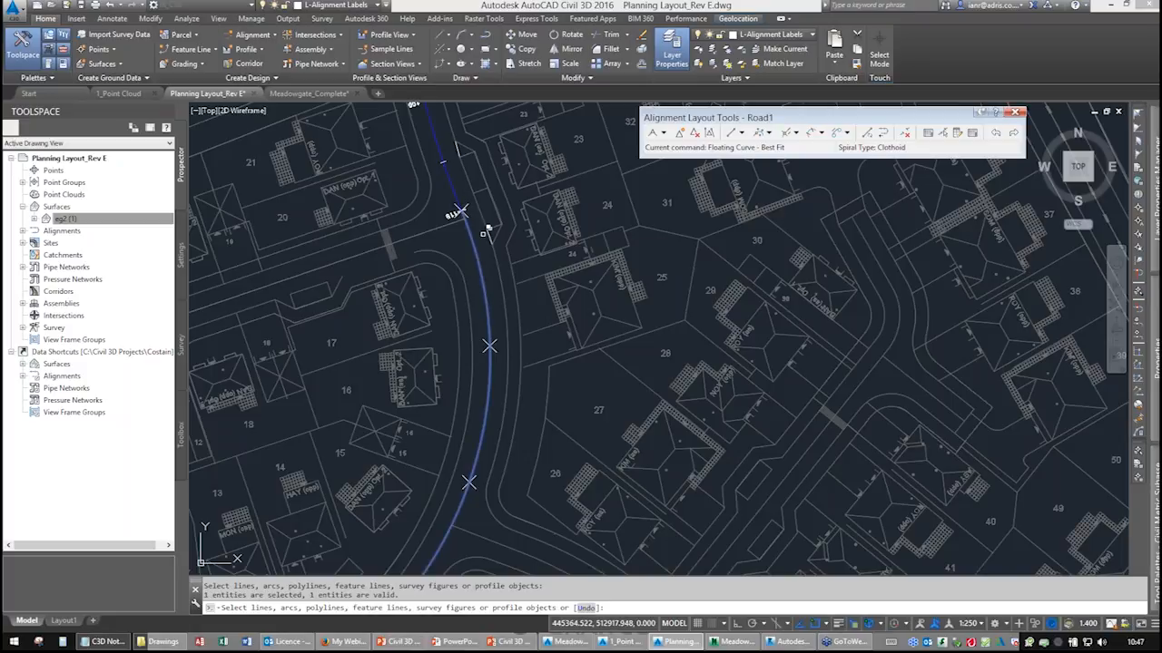
middle_drag(516, 345, 564, 162)
right_click(520, 229)
click(549, 237)
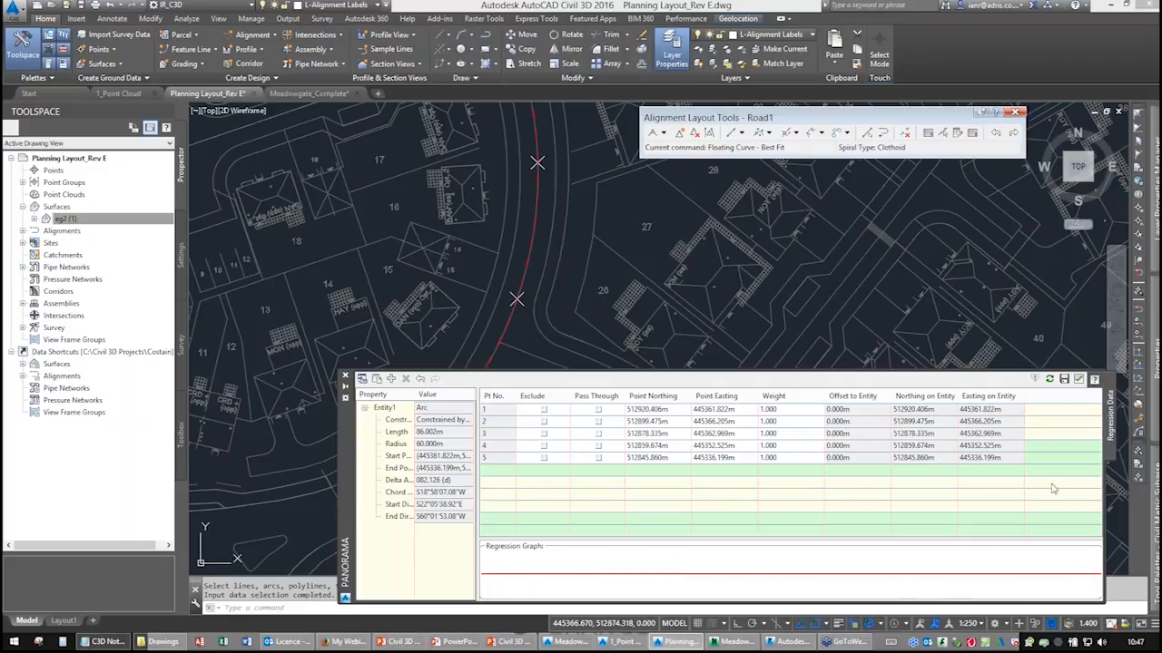
click(1079, 379)
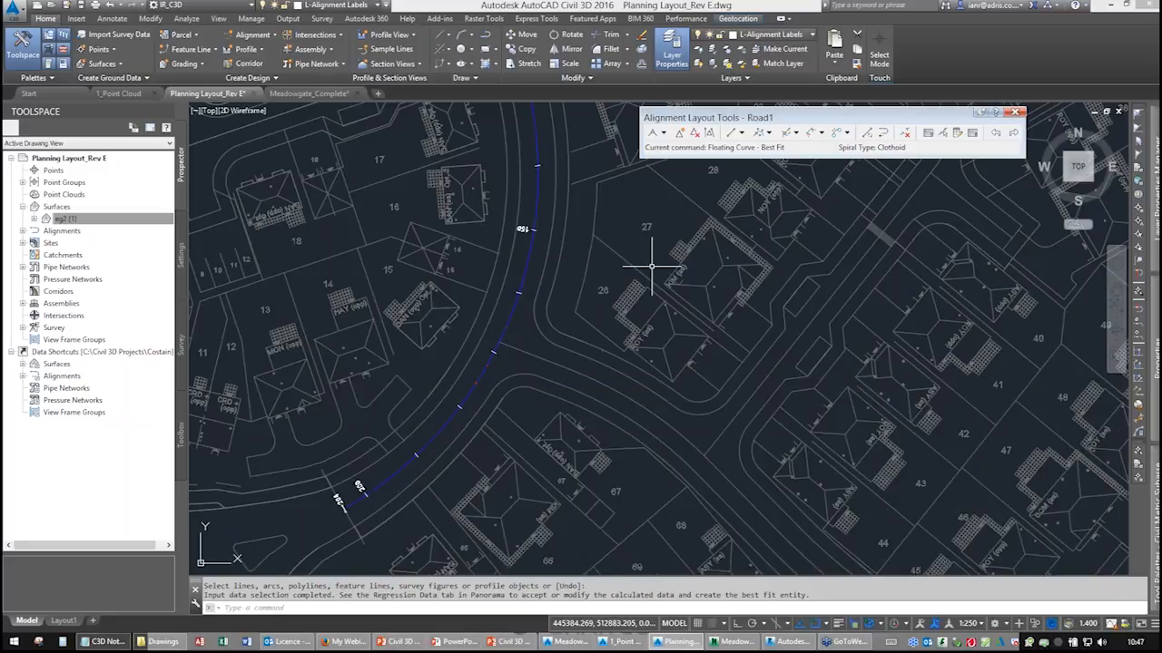
Pan and zoom along the new floating curve to examine how it follows the road centreline.
middle_drag(570, 252, 589, 471)
mouse_move(487, 261)
middle_down()
mouse_move(543, 513)
mouse_move(462, 396)
mouse_move(447, 196)
middle_up()
middle_drag(571, 443, 519, 200)
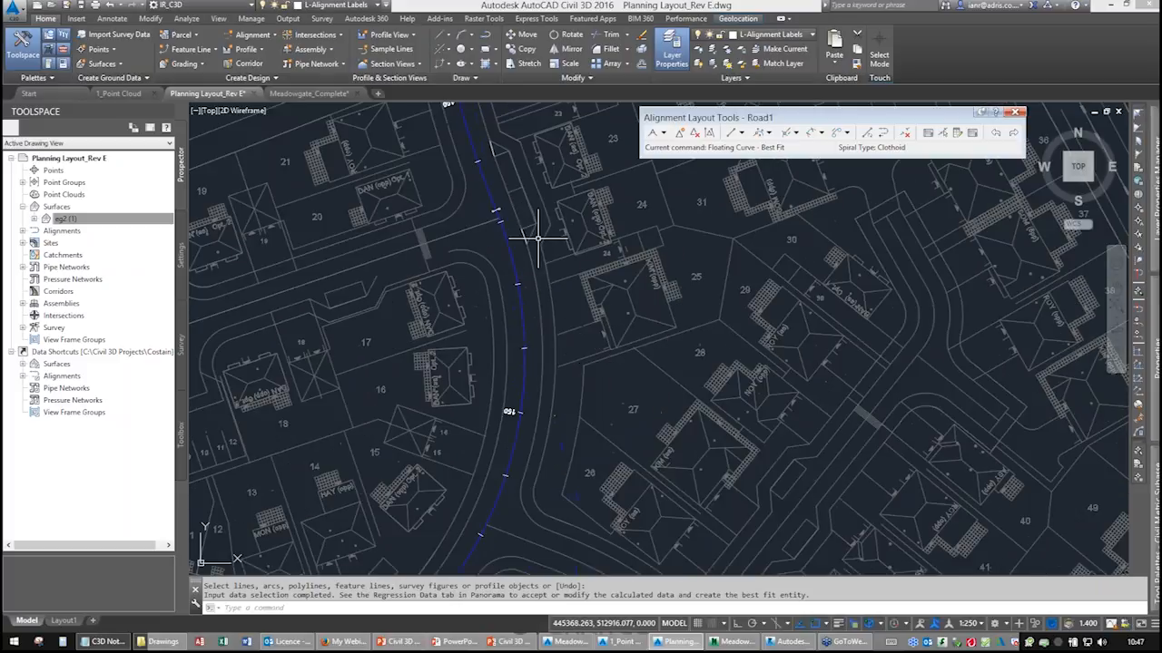
scroll(581, 389, up, 2)
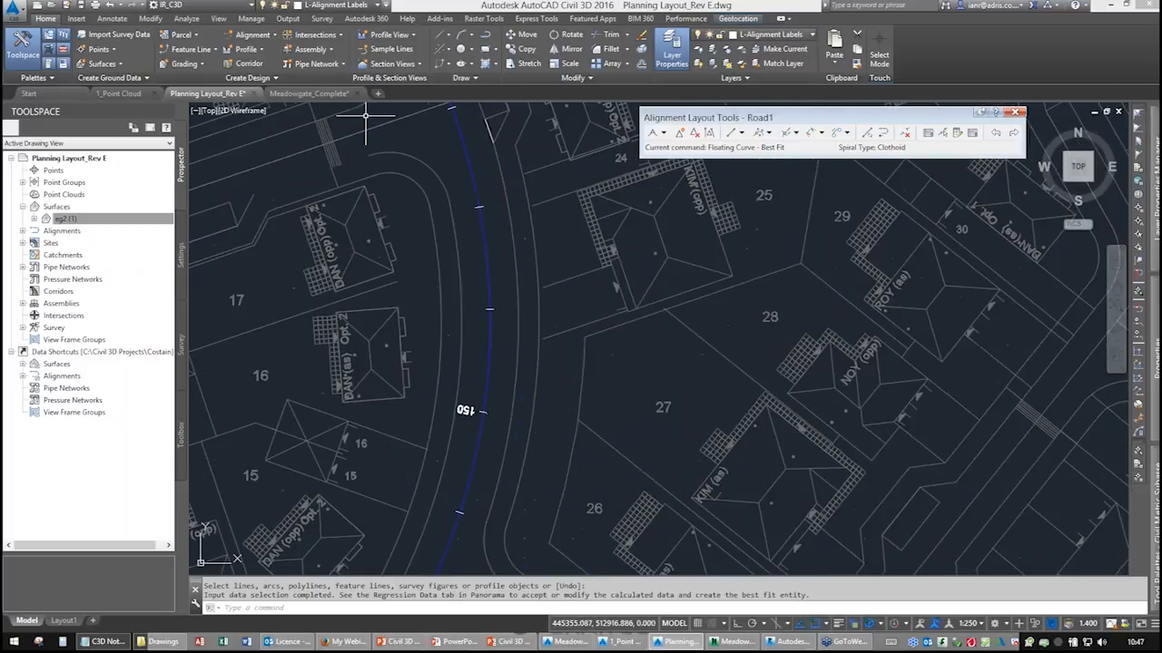
Restore the Road3 named view and inspect the short road centreline polyline there.
click(218, 18)
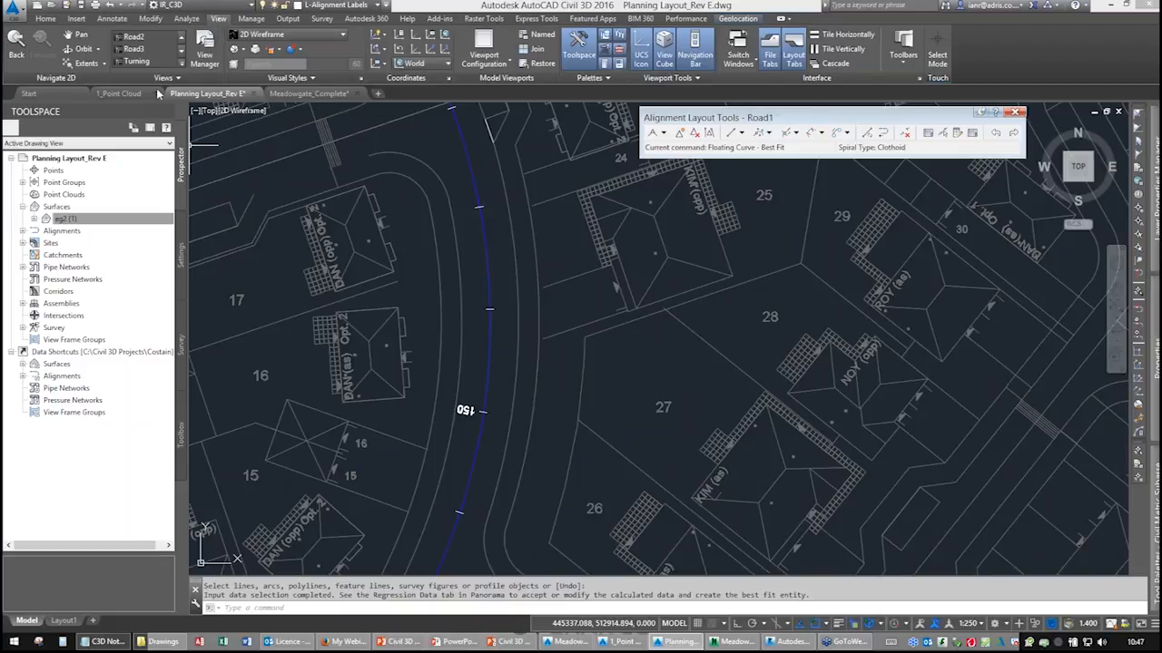
click(133, 50)
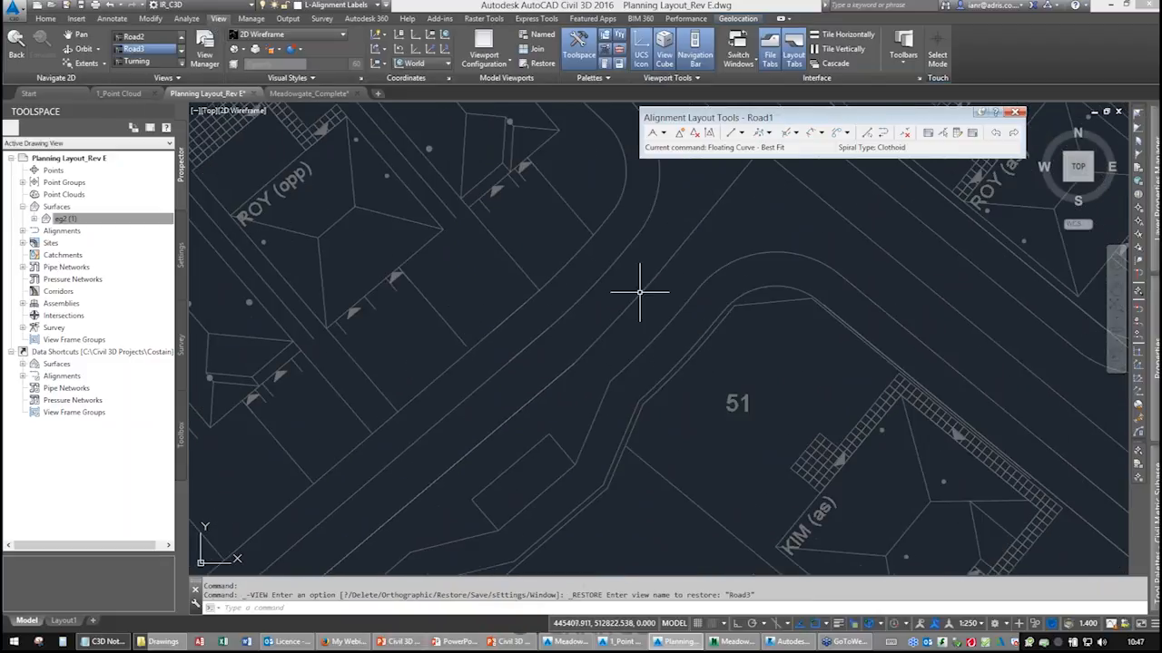
click(602, 335)
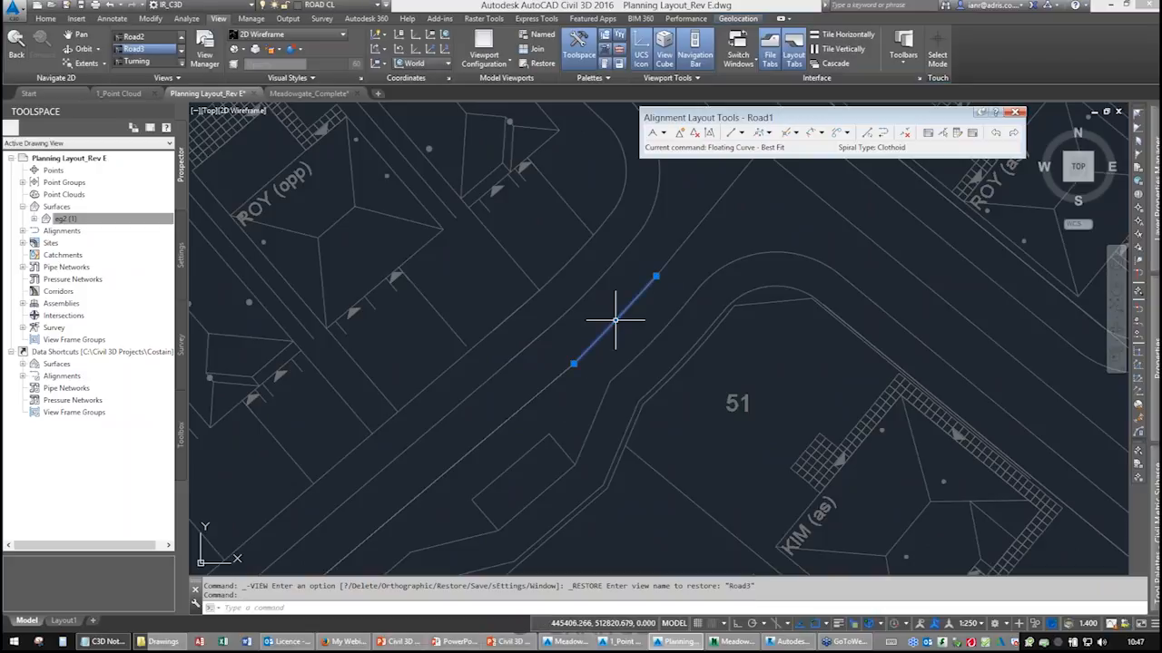
click(668, 262)
click(557, 378)
middle_drag(604, 423, 701, 322)
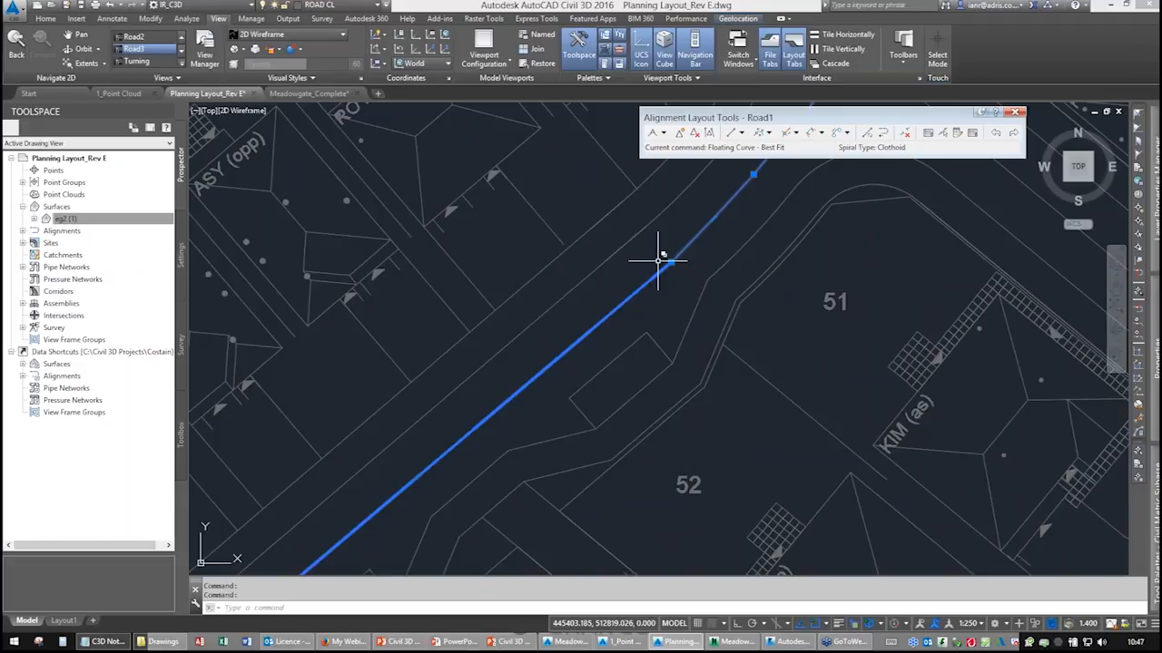
middle_drag(669, 308, 624, 405)
mouse_move(707, 304)
middle_down()
mouse_move(700, 317)
mouse_move(680, 306)
middle_up()
key(Escape)
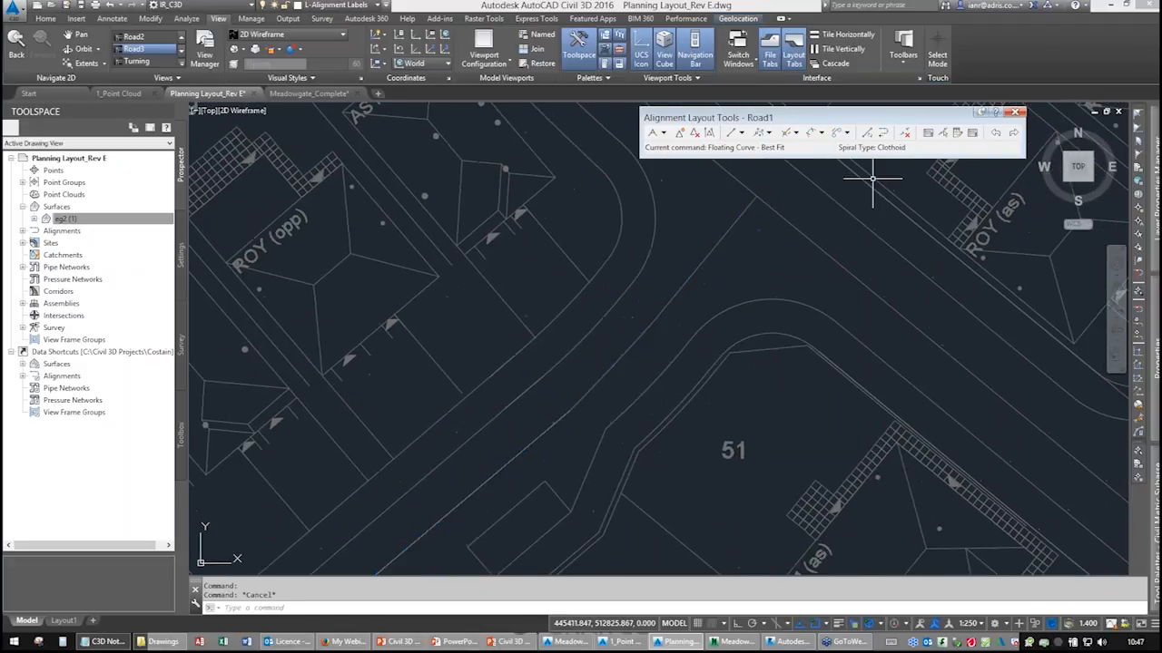
Close the Road1 layout tools and create a new centreline alignment named Road3 with Alignment Creation Tools.
click(1015, 112)
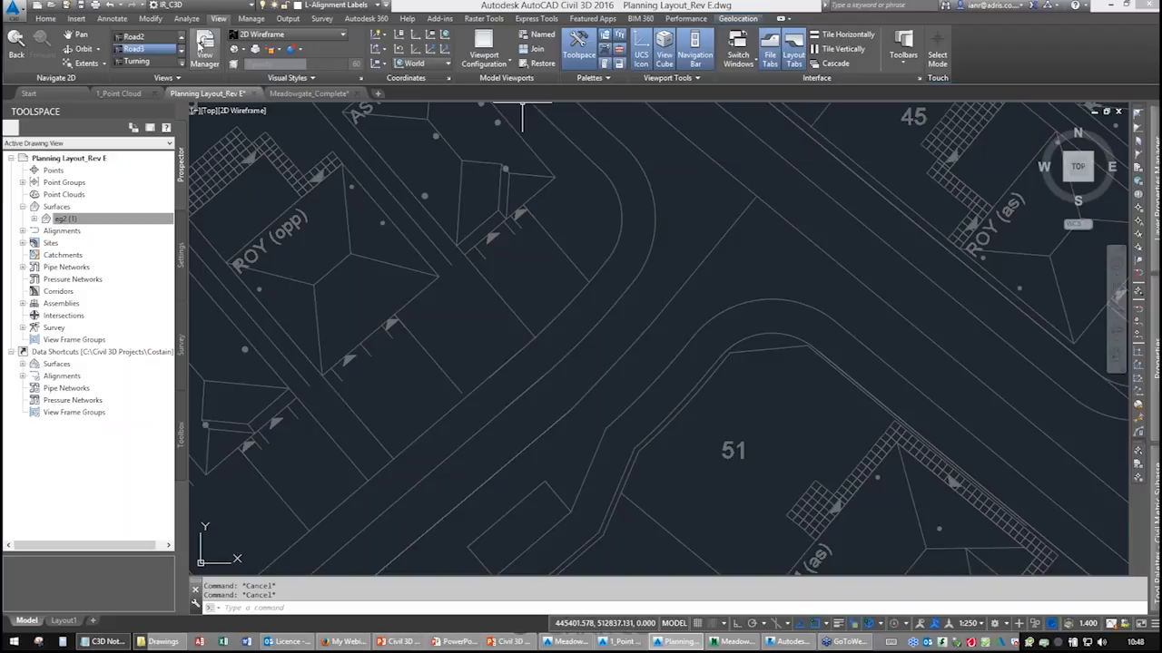
click(45, 19)
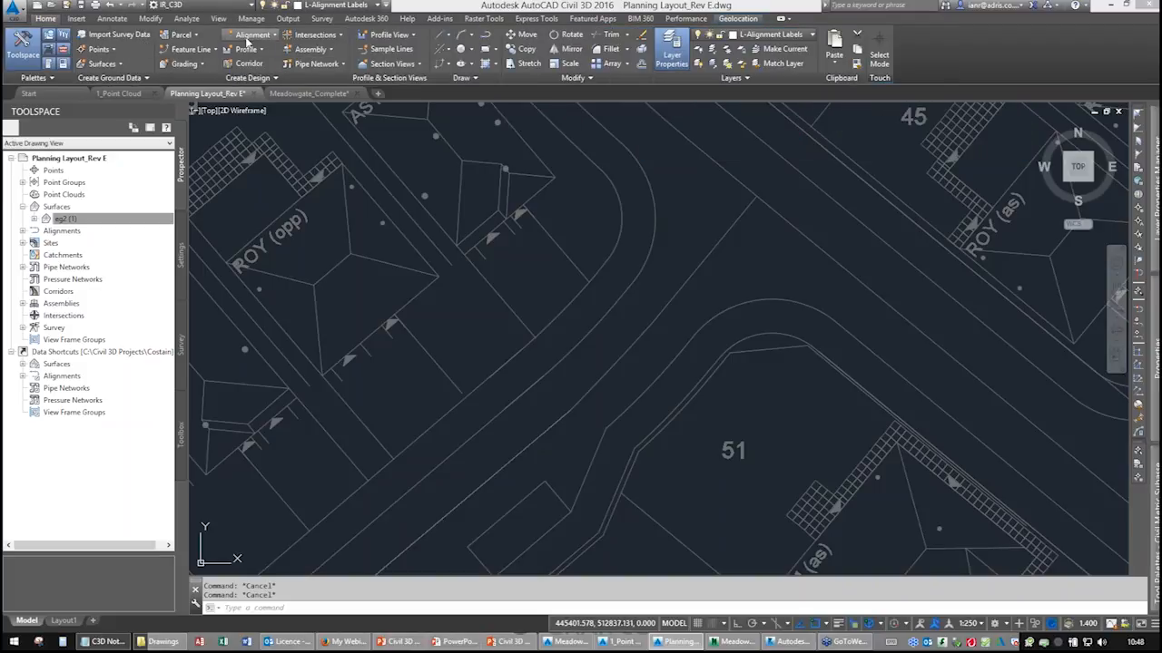
click(245, 36)
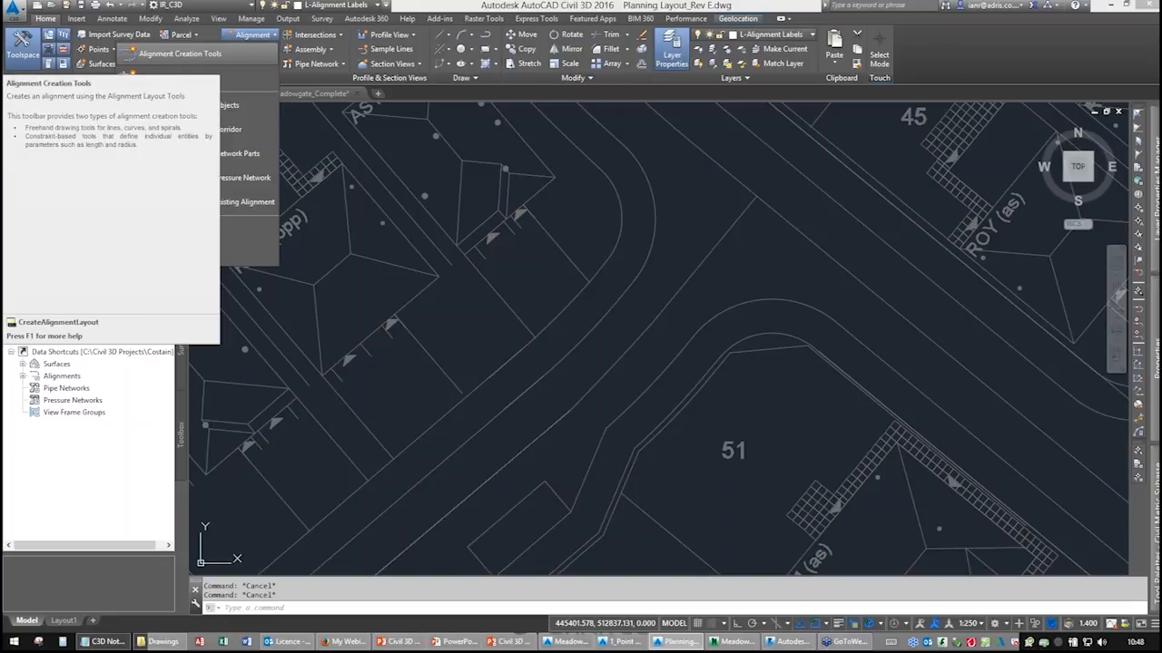
click(177, 56)
drag(512, 165, 392, 164)
text(Road3)
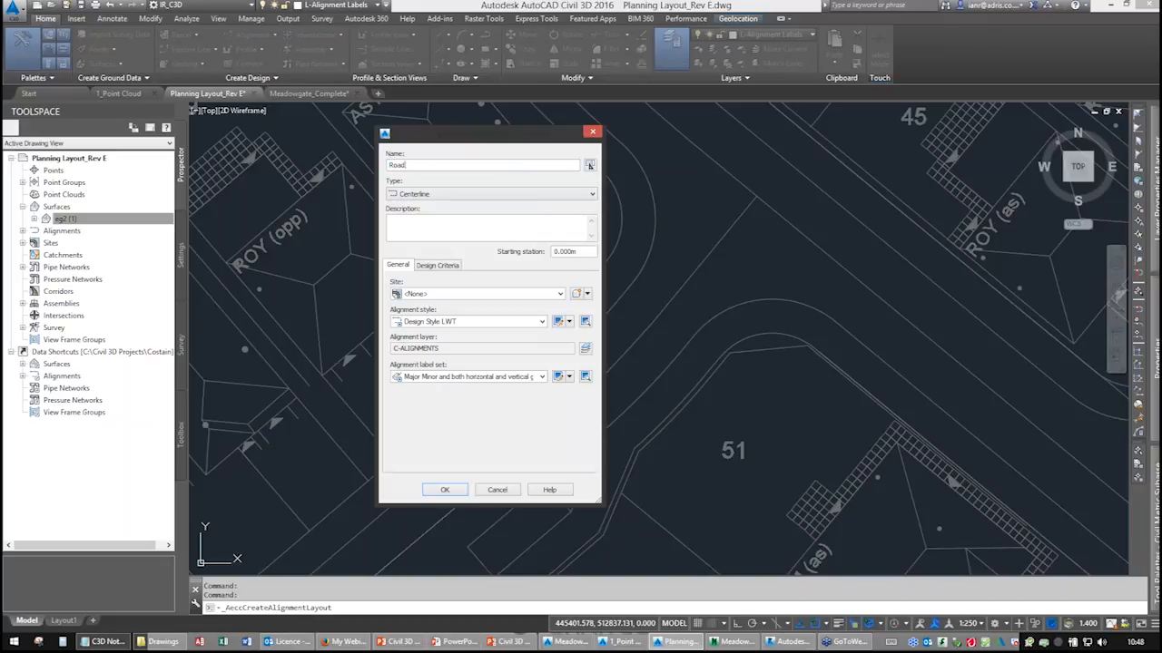
click(445, 490)
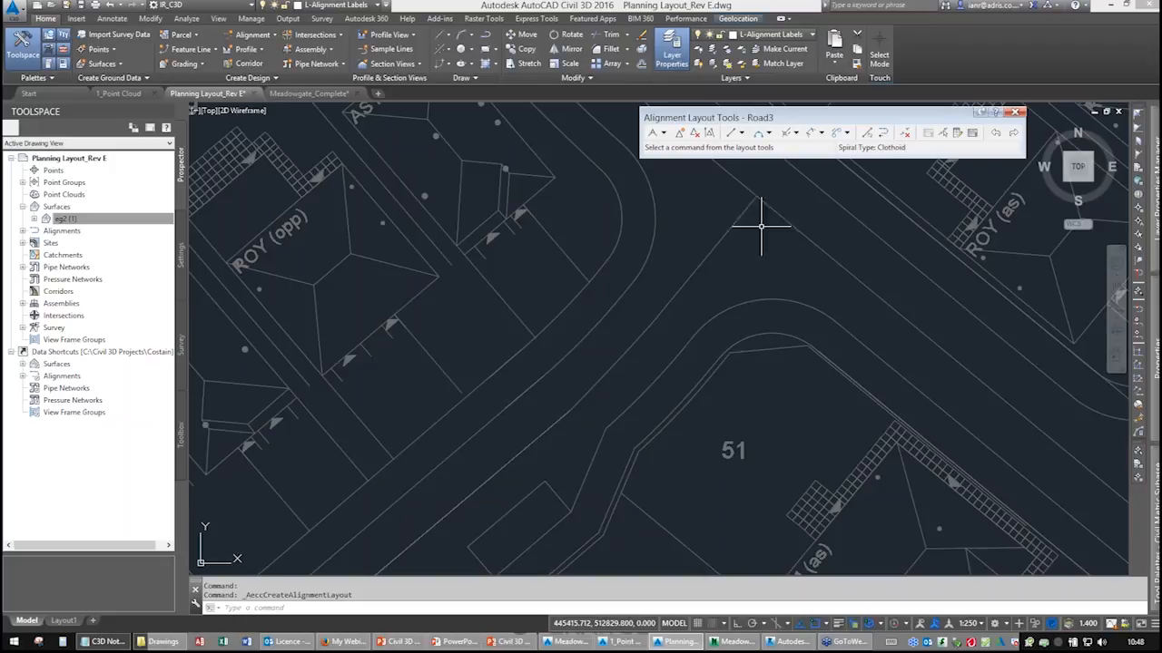
Add a Fixed Line – Best Fit to Road3 from the road centreline polyline entity and accept the regression data.
click(745, 209)
click(742, 133)
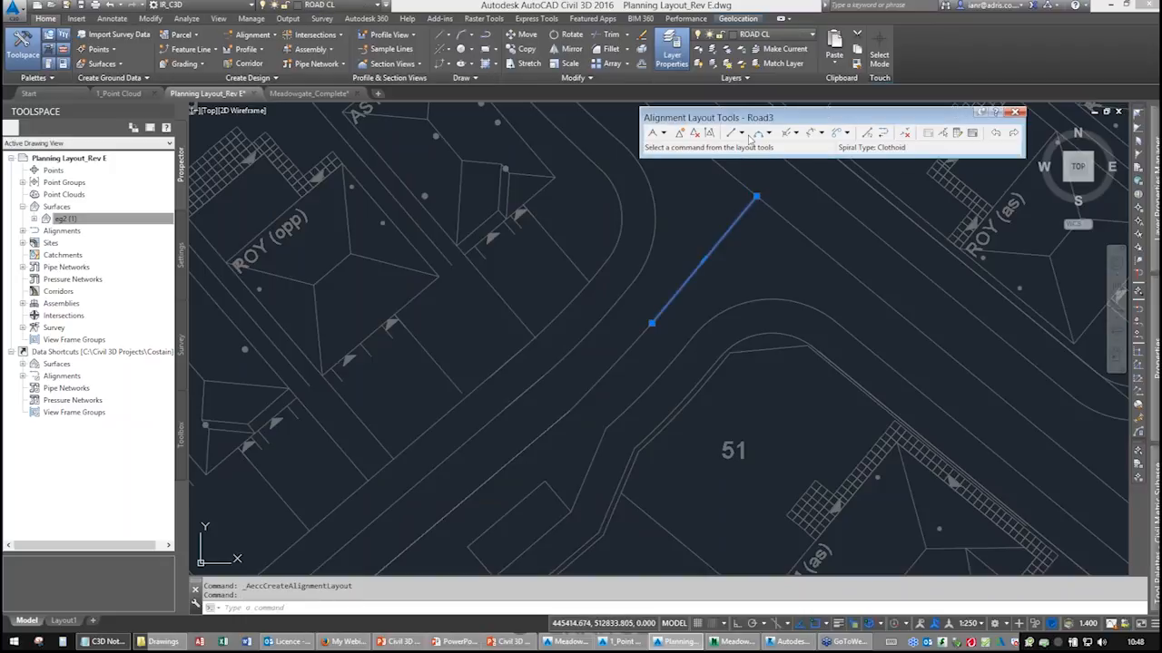
click(763, 171)
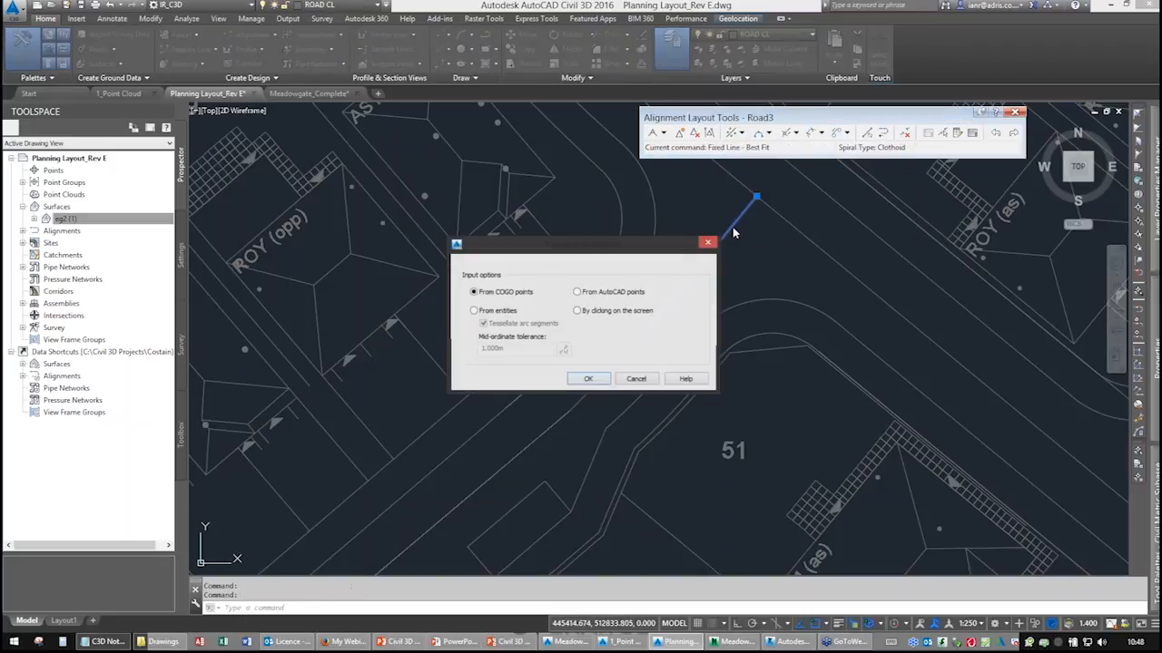
click(511, 312)
click(588, 379)
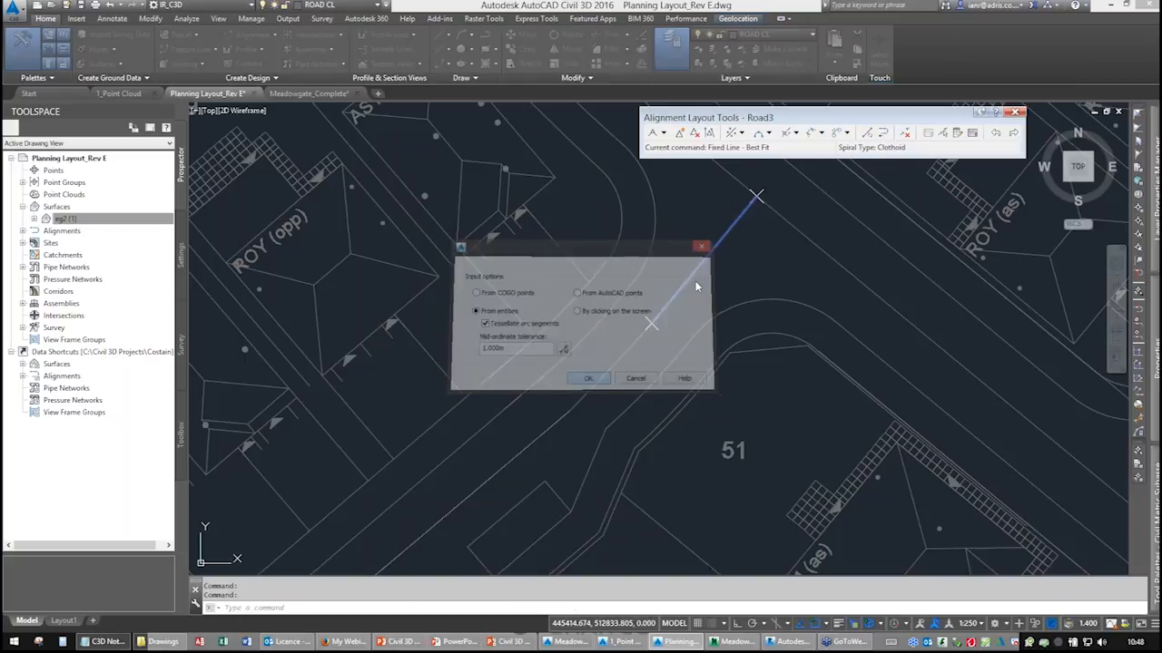
right_click(712, 271)
click(741, 277)
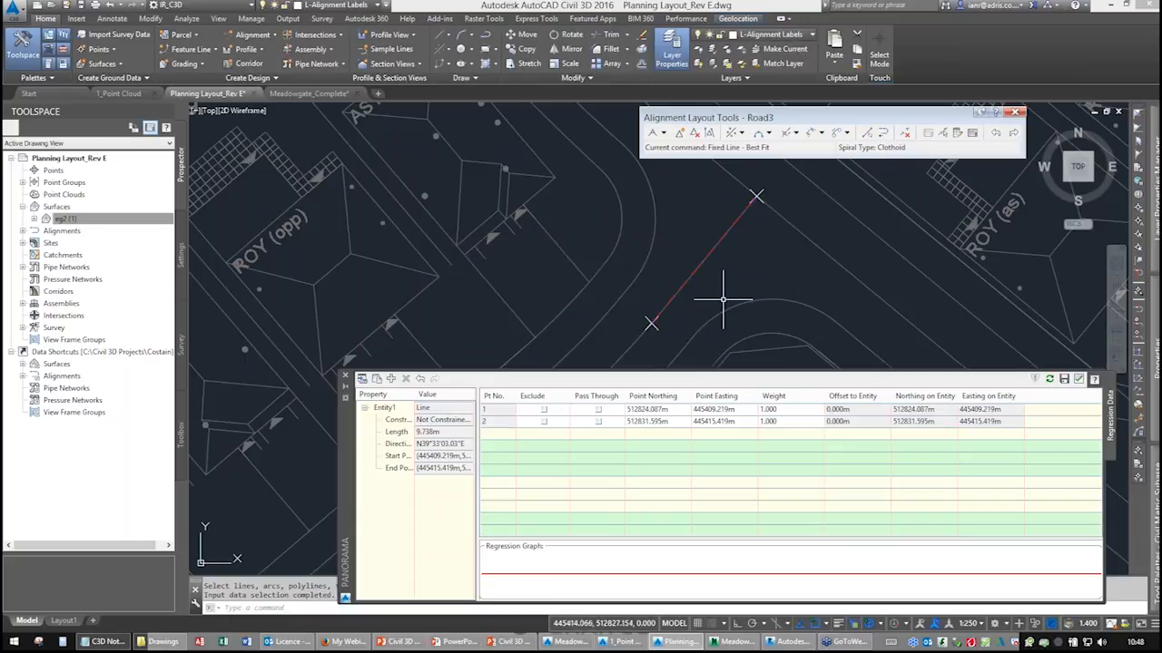
click(1078, 380)
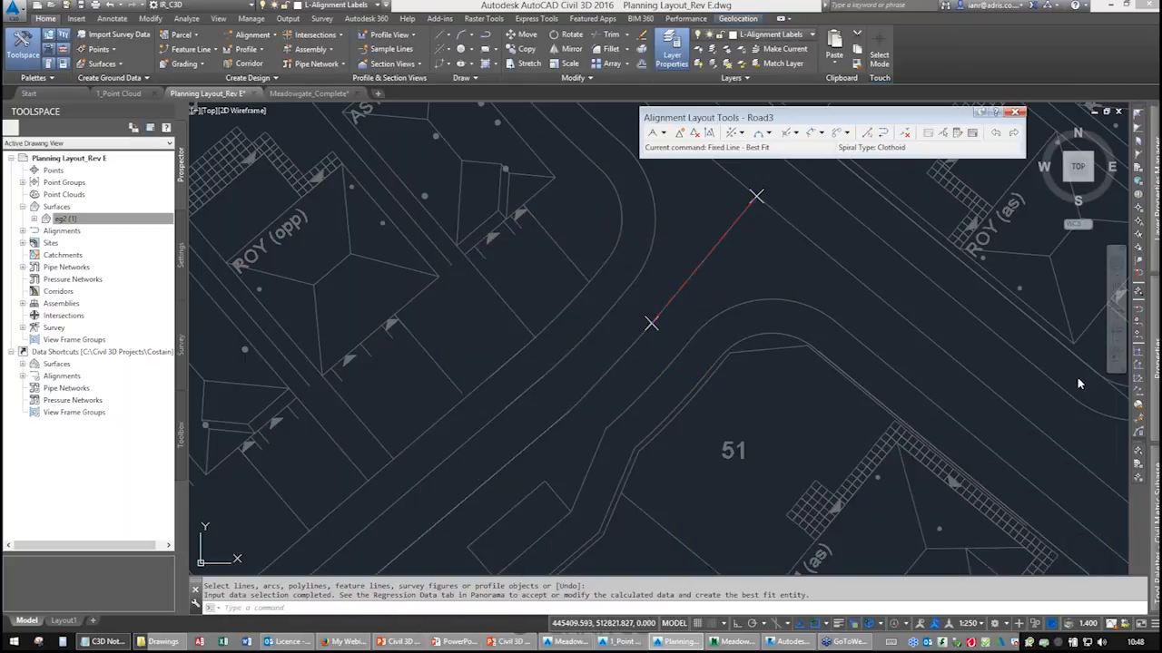
Pan and zoom around the new Road3 best-fit line to examine it against the road centreline.
middle_drag(669, 390, 679, 306)
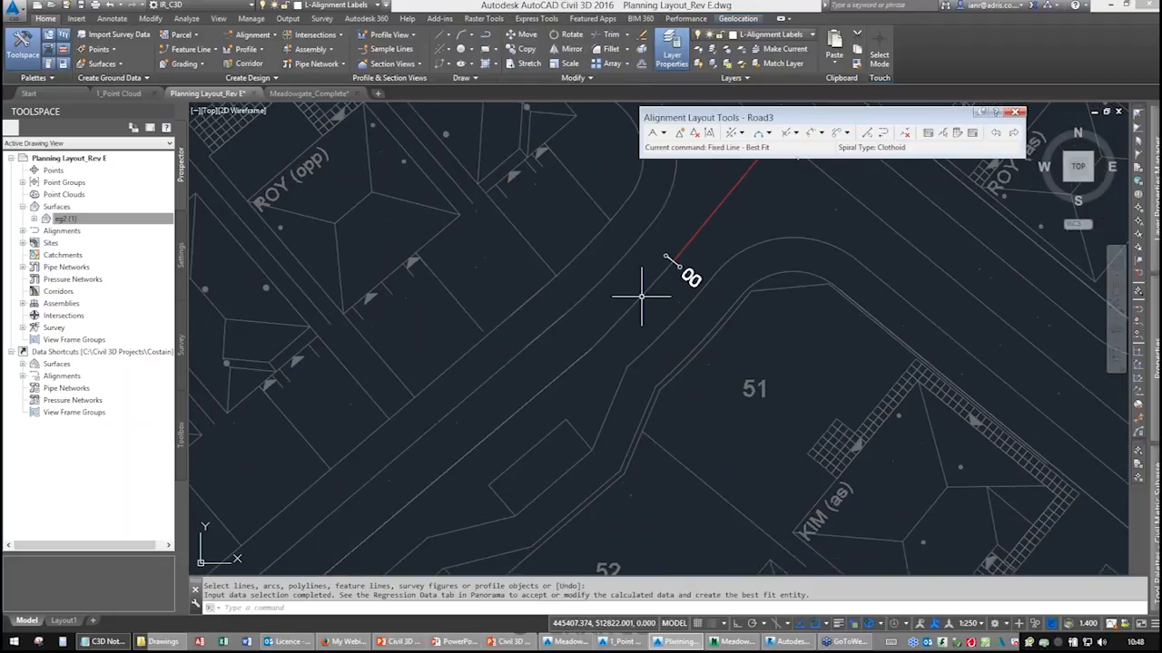
click(643, 297)
scroll(640, 308, up, 2)
scroll(640, 308, up, 2)
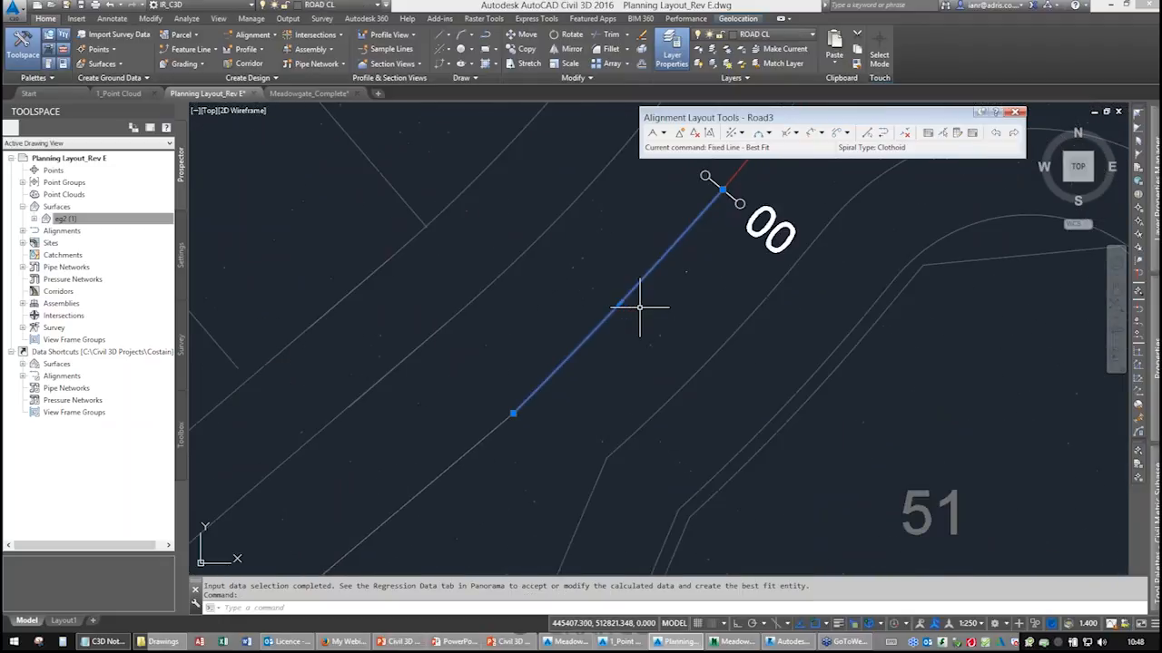
scroll(653, 290, down, 2)
scroll(653, 291, down, 2)
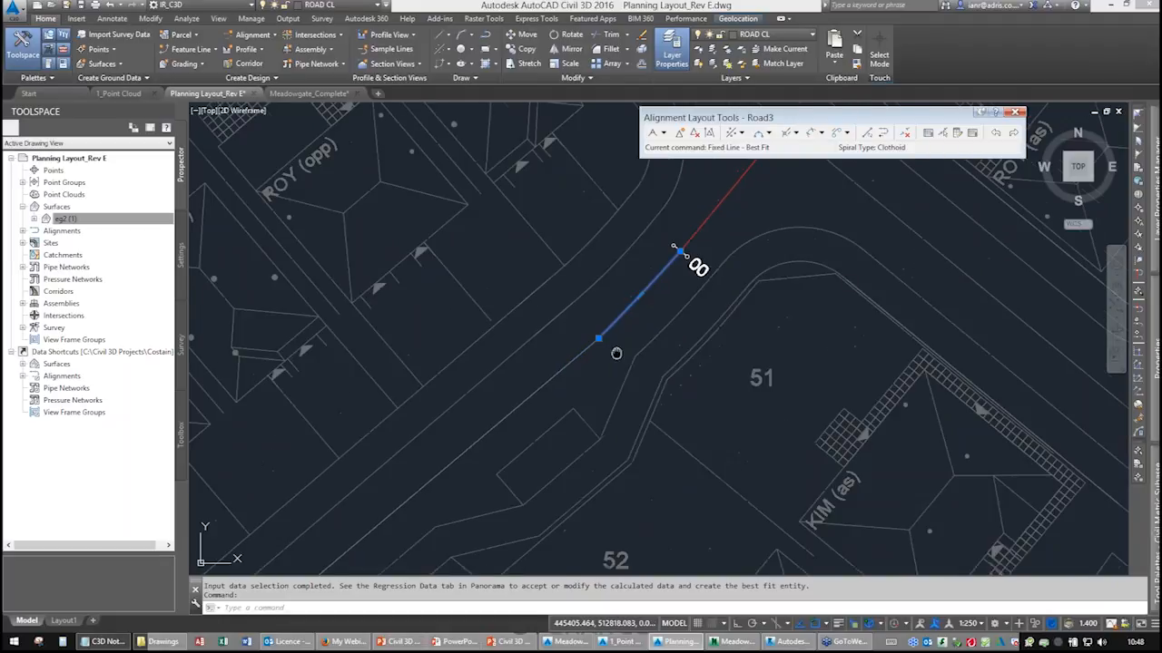
middle_drag(615, 353, 661, 306)
click(605, 326)
middle_drag(594, 371, 550, 435)
key(Escape)
key(Escape)
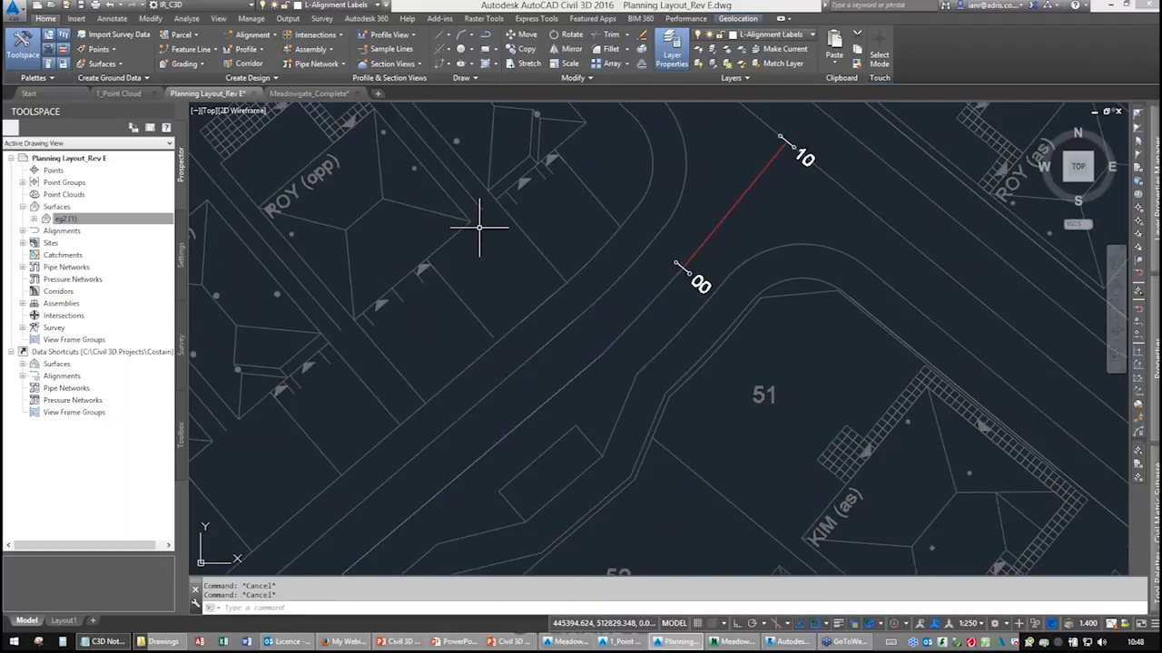
Select the Road3 alignment, open its geometry editor and reverse the direction of its best-fit line.
click(707, 238)
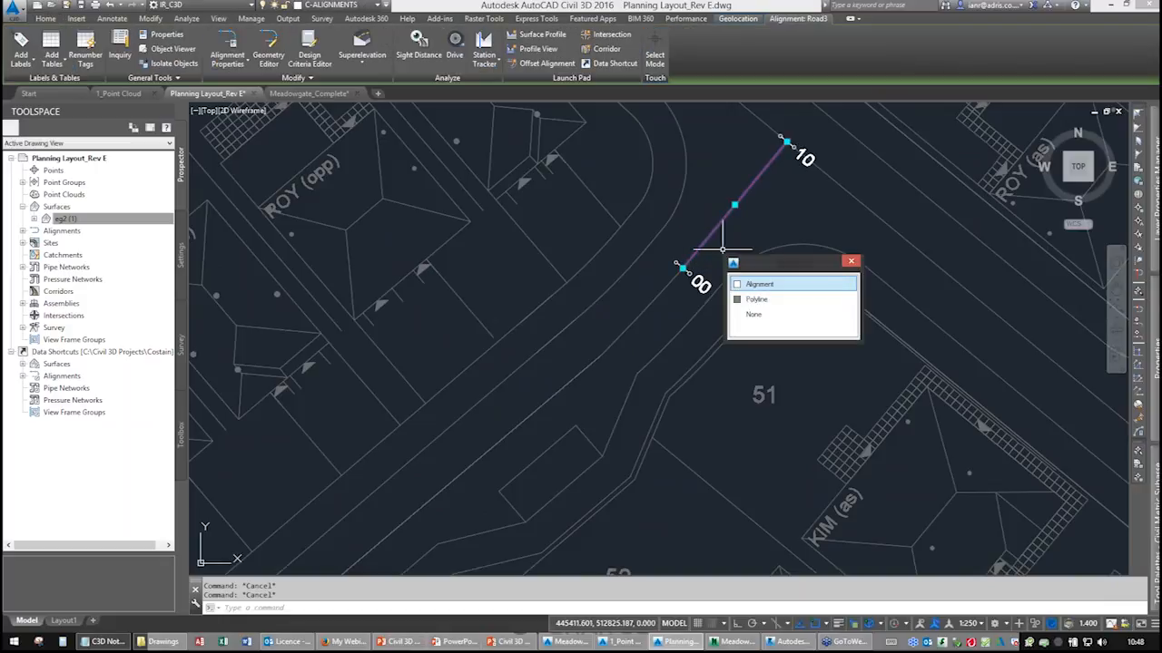
click(746, 283)
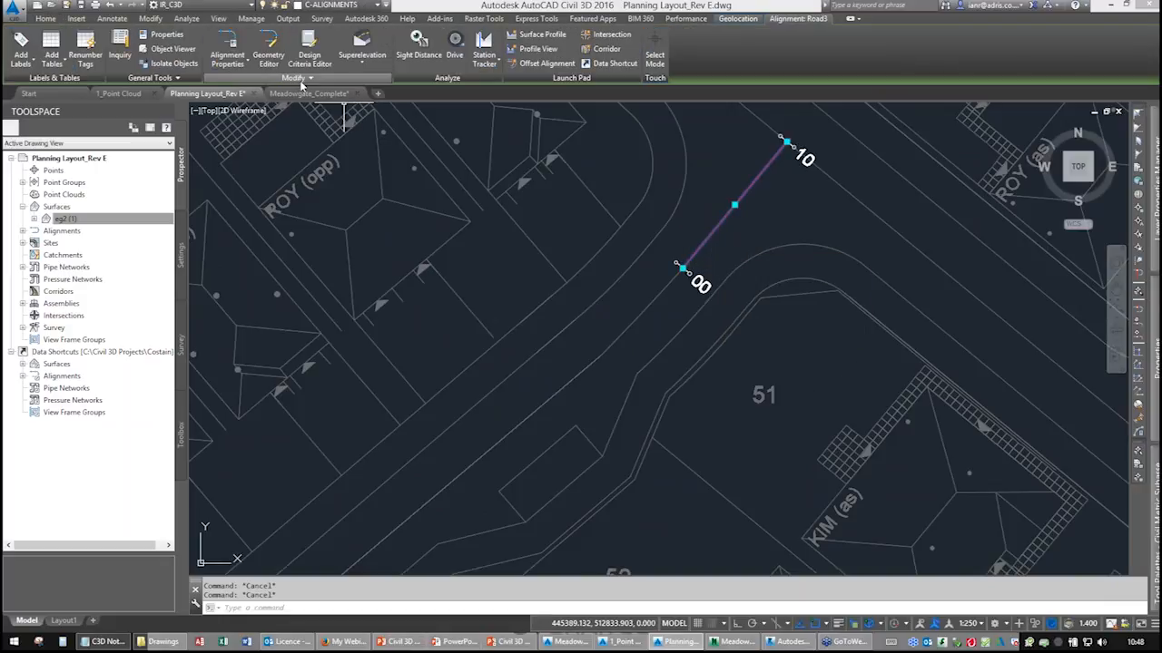
click(269, 59)
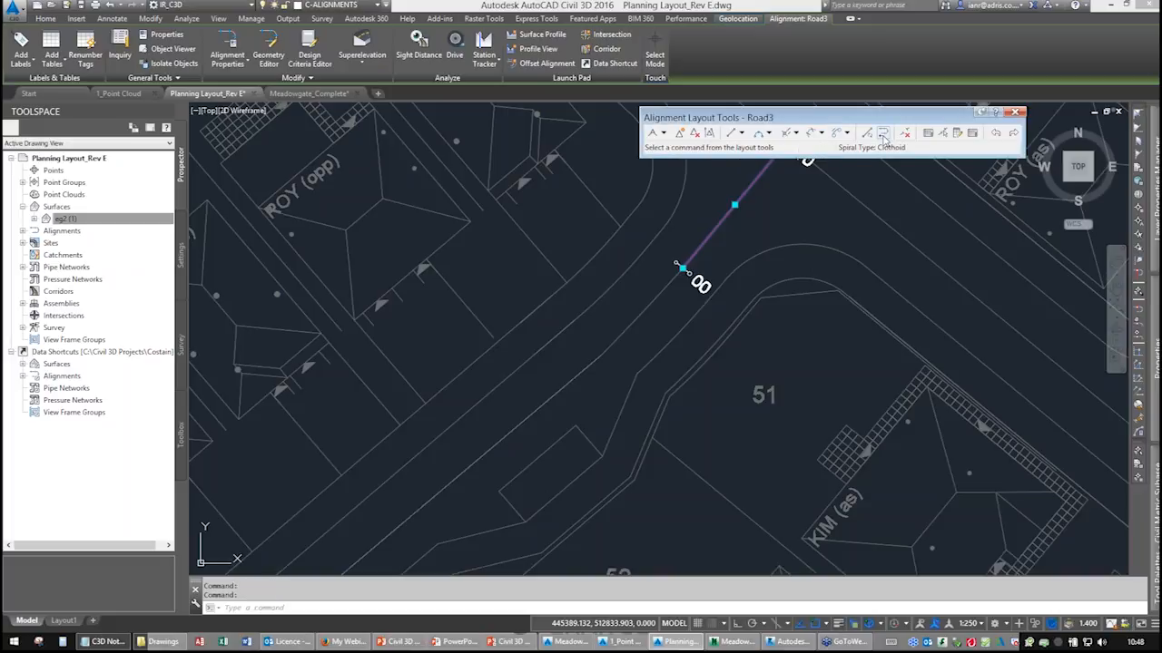
click(883, 133)
click(725, 215)
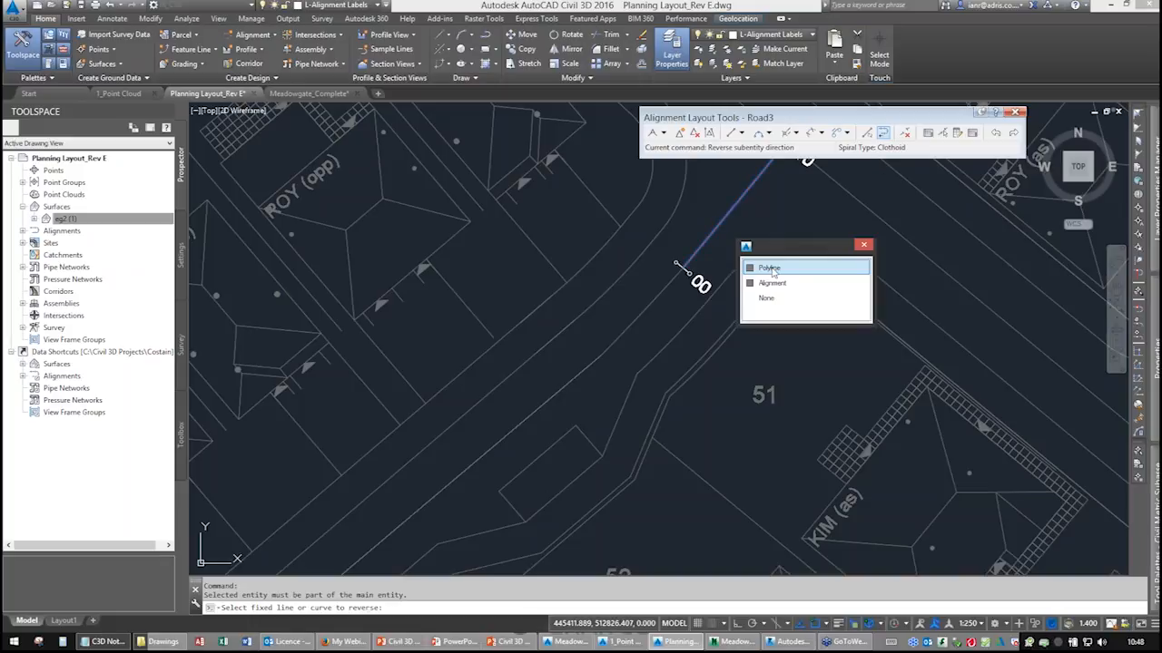
click(768, 282)
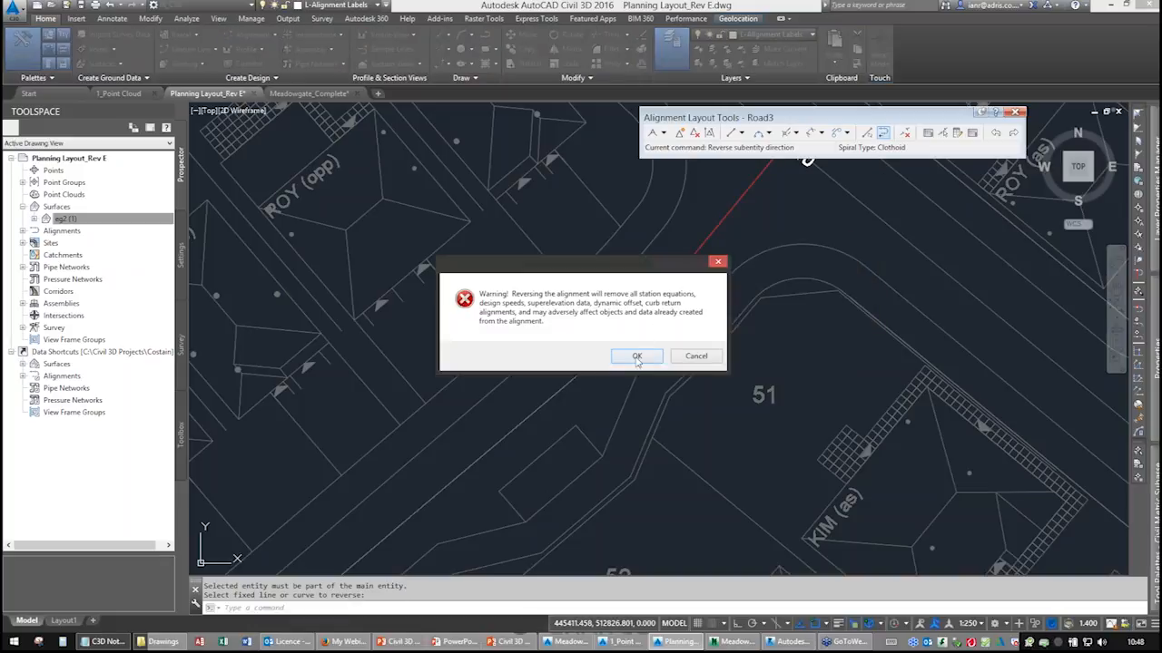
click(637, 357)
middle_drag(777, 182, 687, 283)
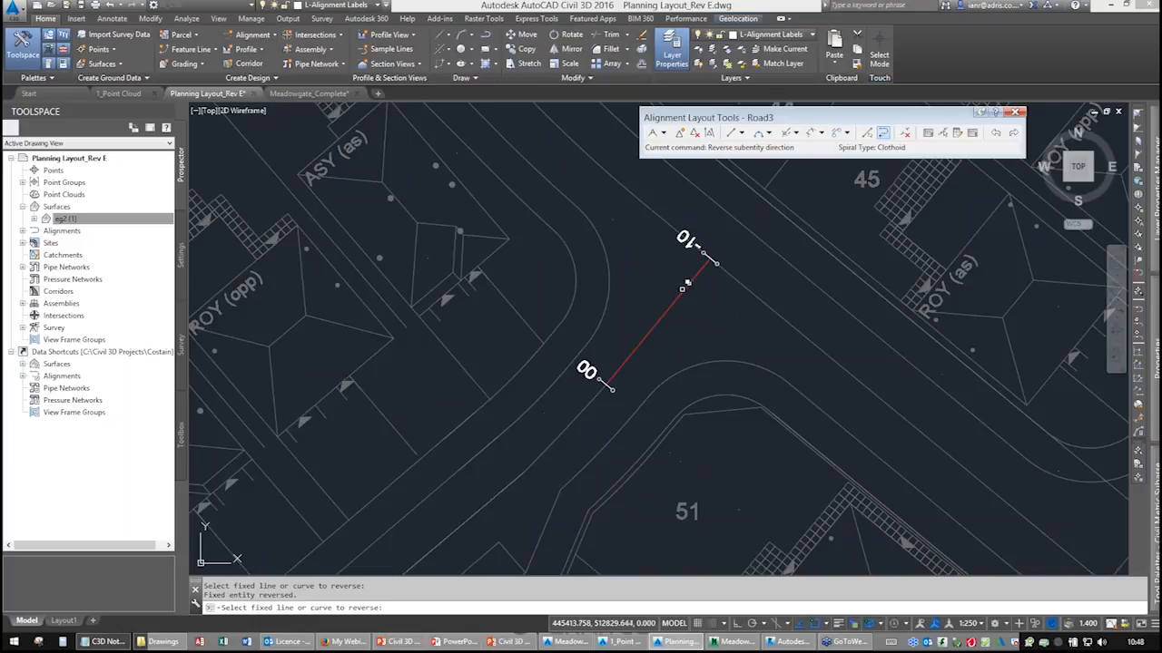
middle_drag(655, 333, 688, 236)
key(Escape)
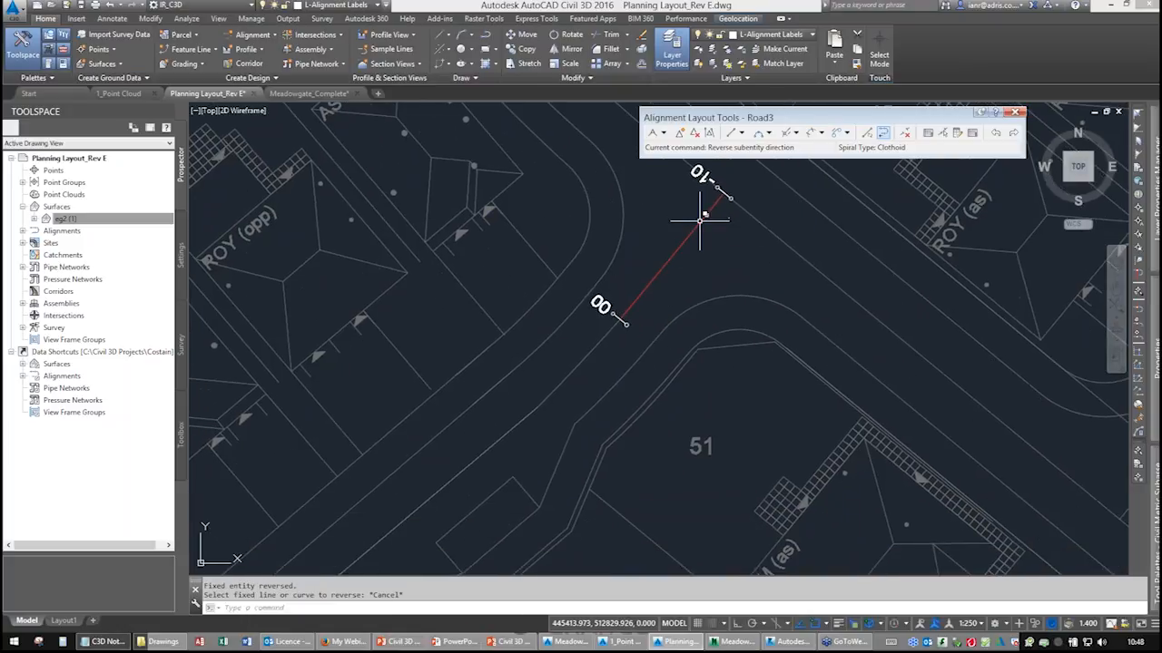
In Road3's alignment properties, set the station reference point to the line's new start point at station 0.000.
click(701, 218)
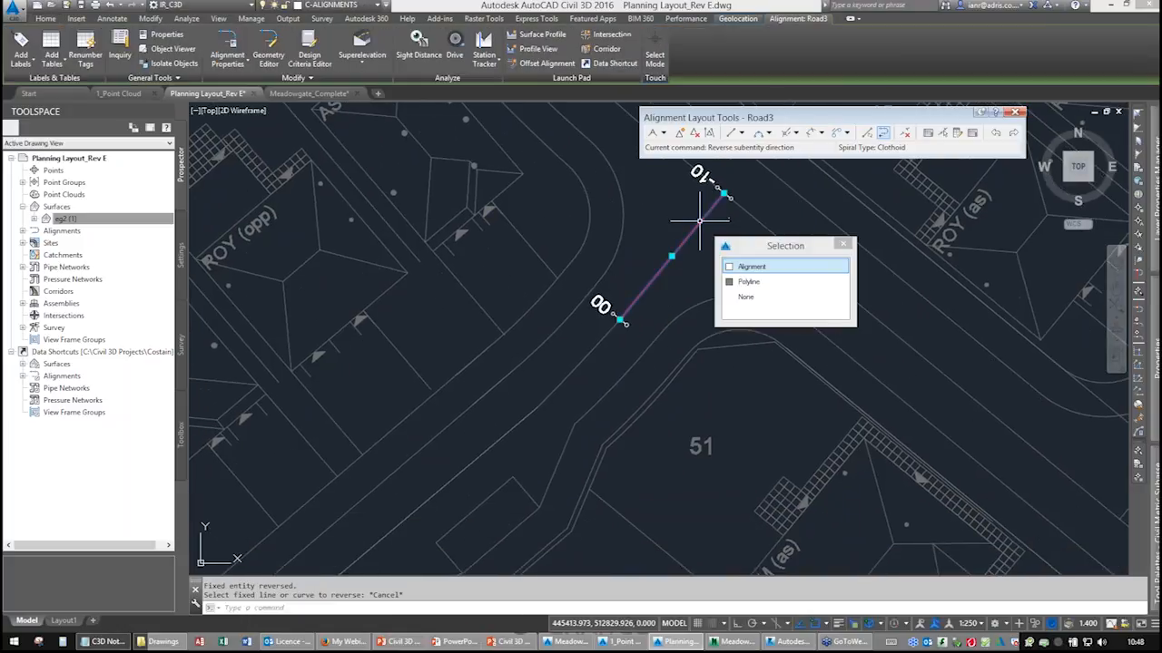
click(227, 50)
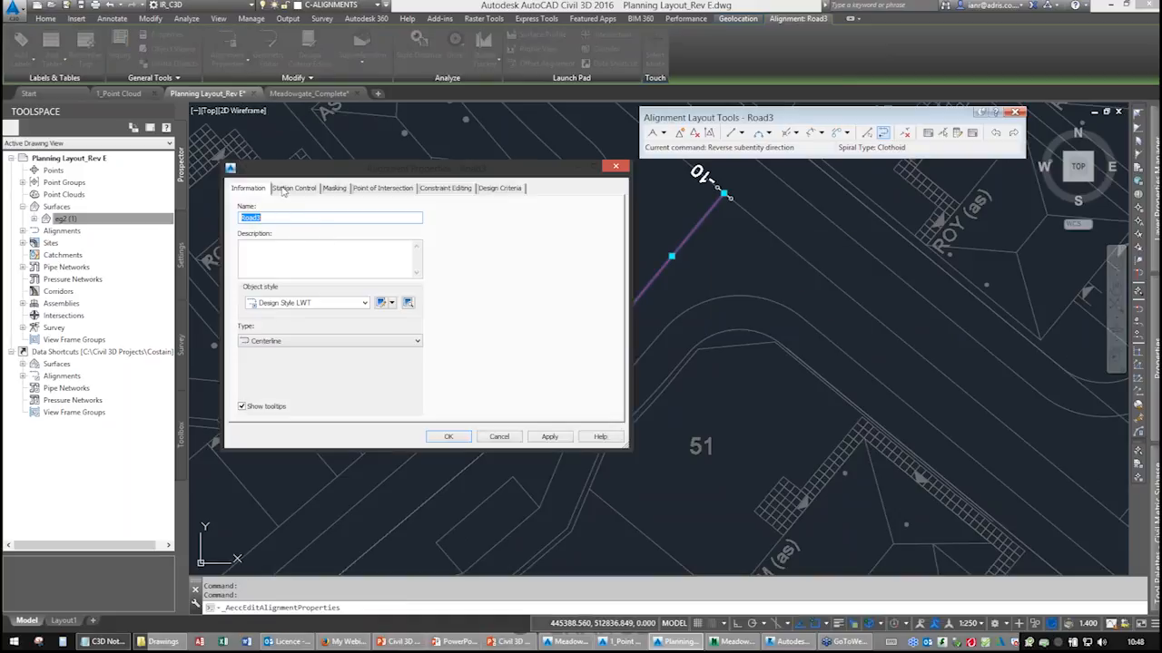
click(289, 188)
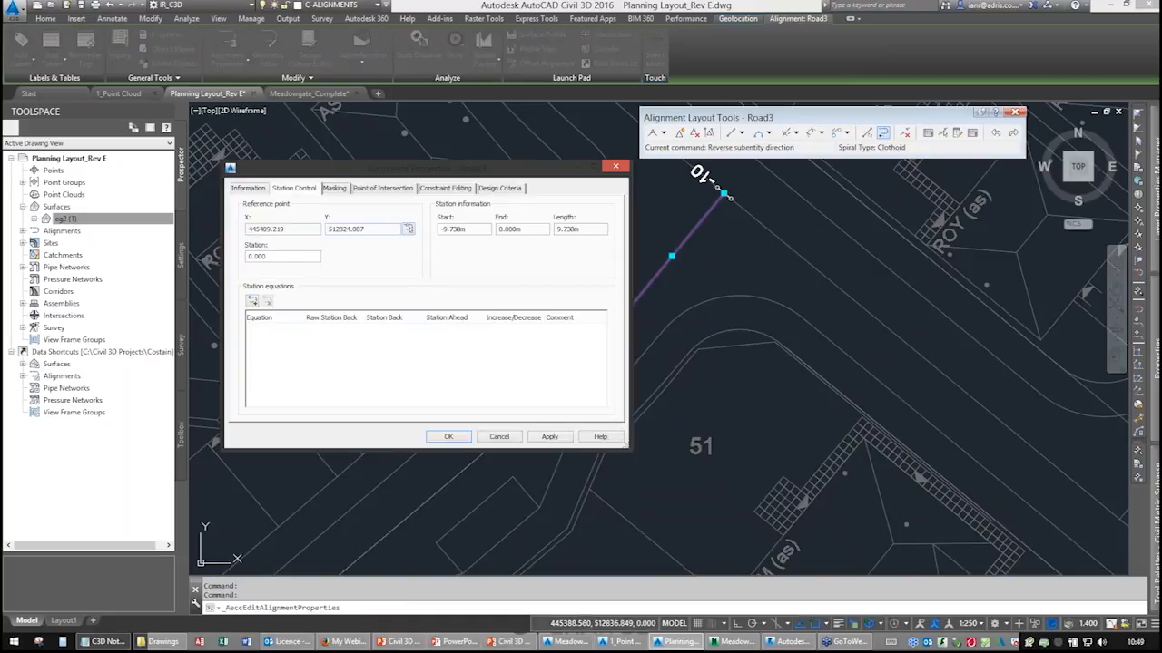
click(408, 228)
click(458, 352)
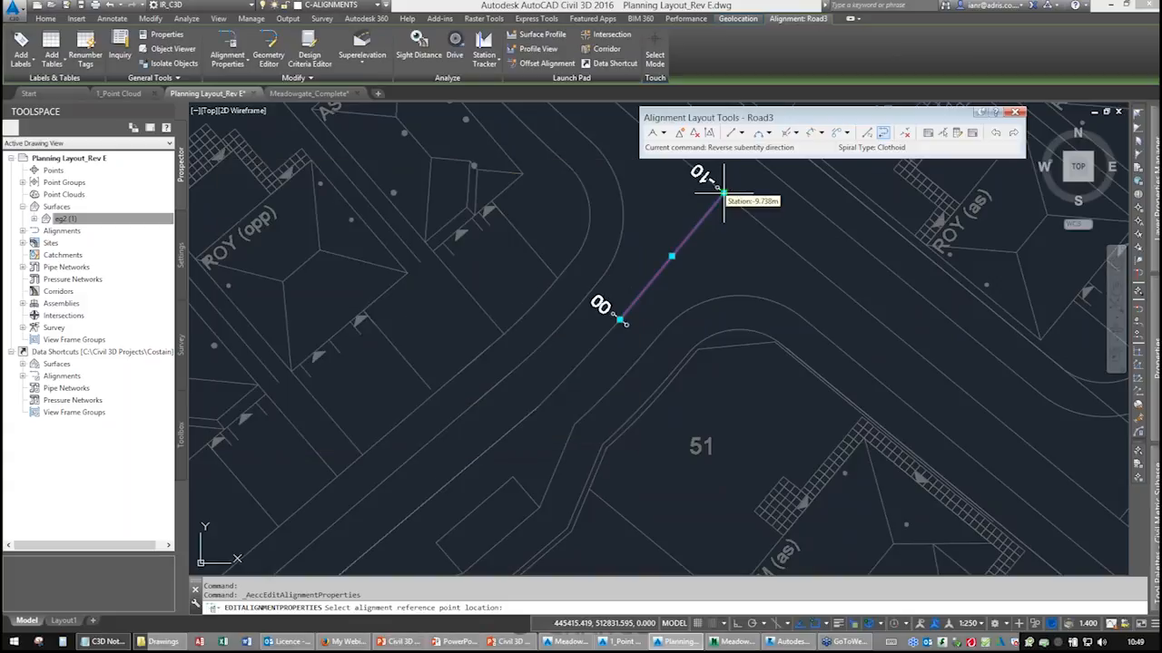
click(724, 193)
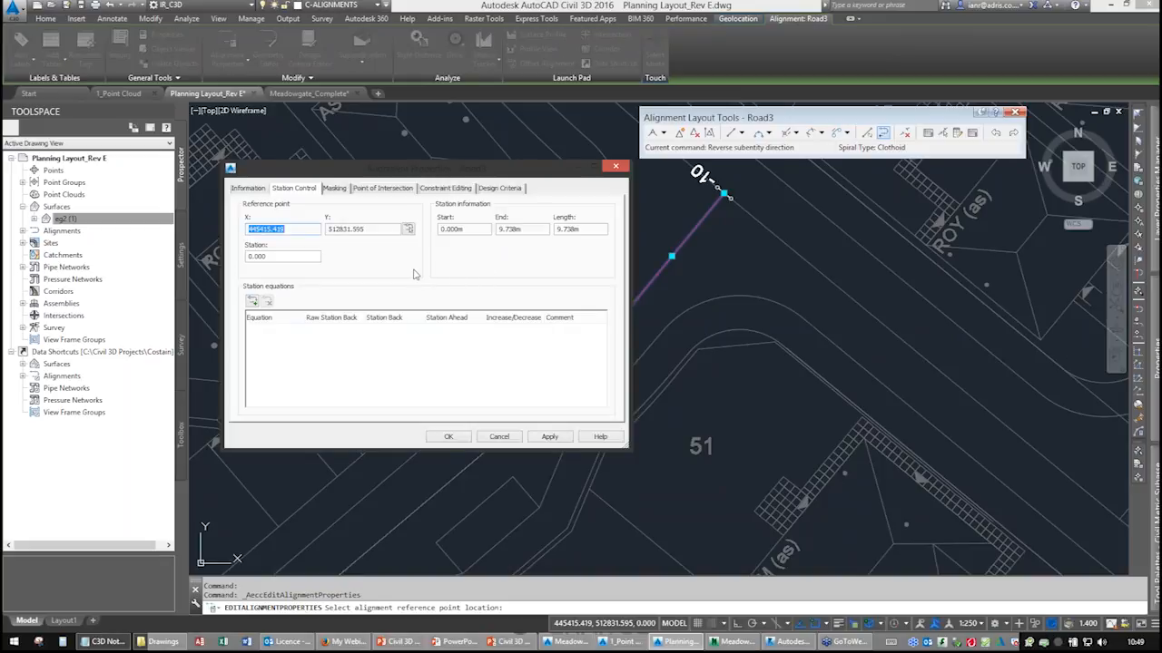
click(448, 436)
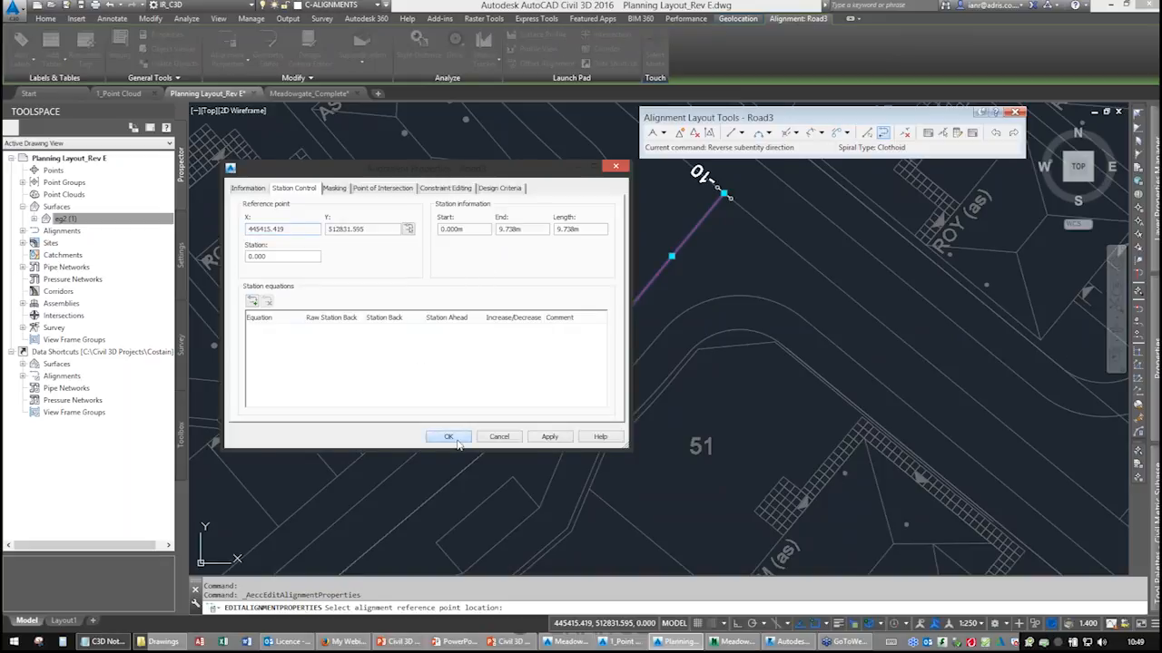
Start a Floating Curve – Best Fit attached to the Road3 alignment, selecting the road centreline polyline as input.
middle_drag(650, 295, 617, 322)
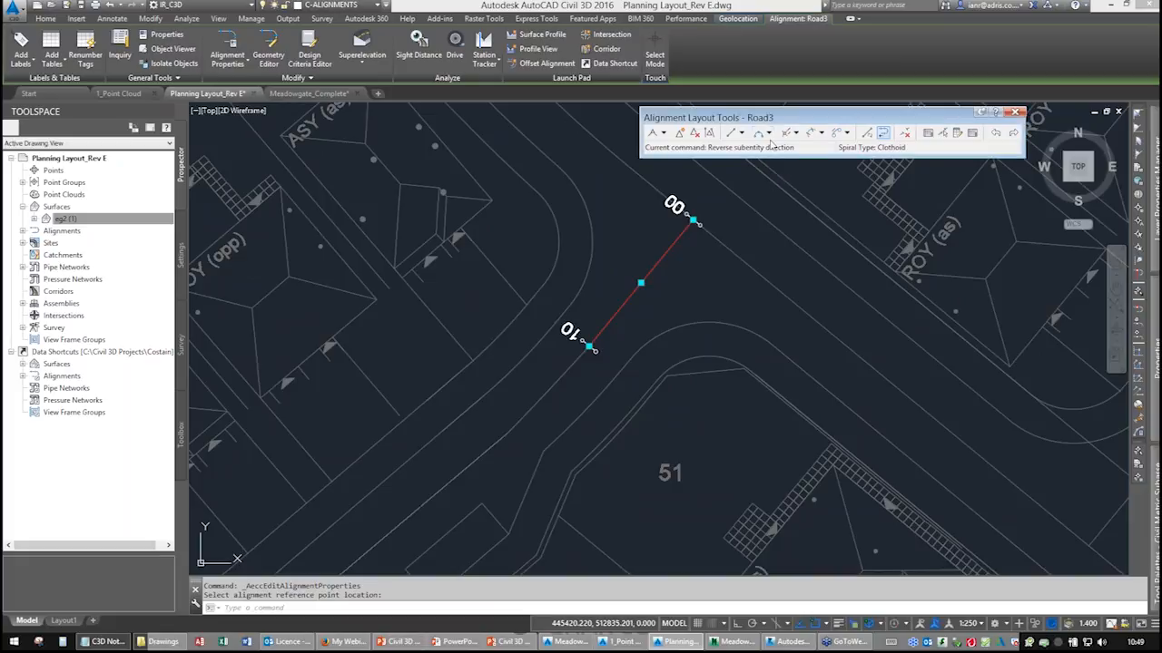
click(768, 133)
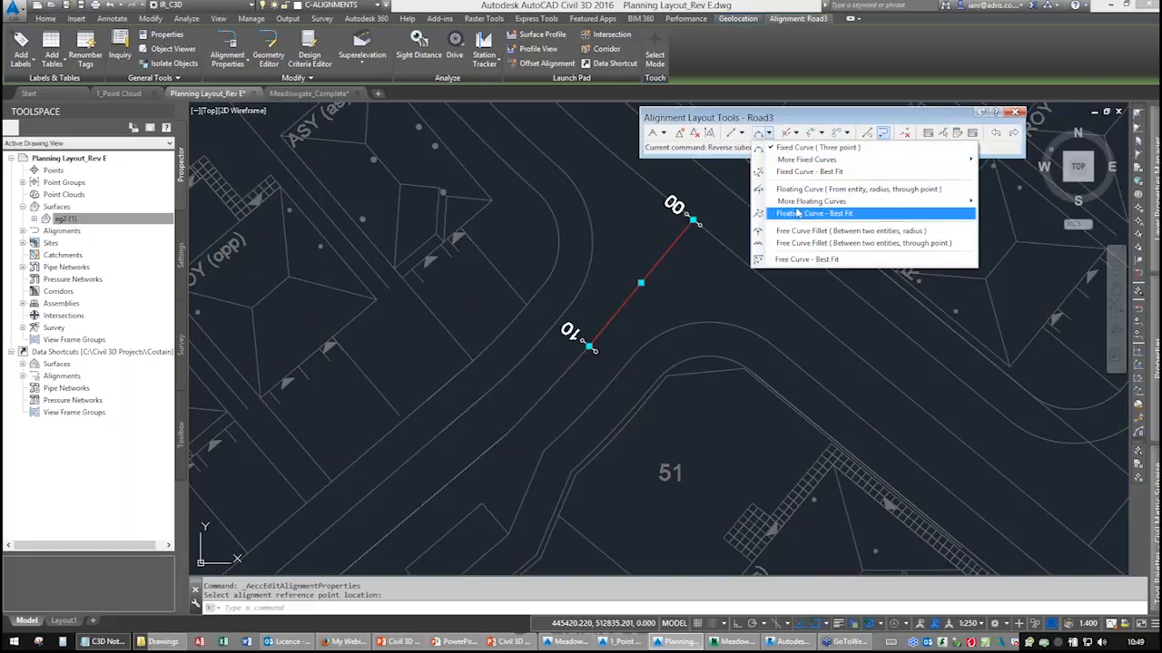
click(798, 214)
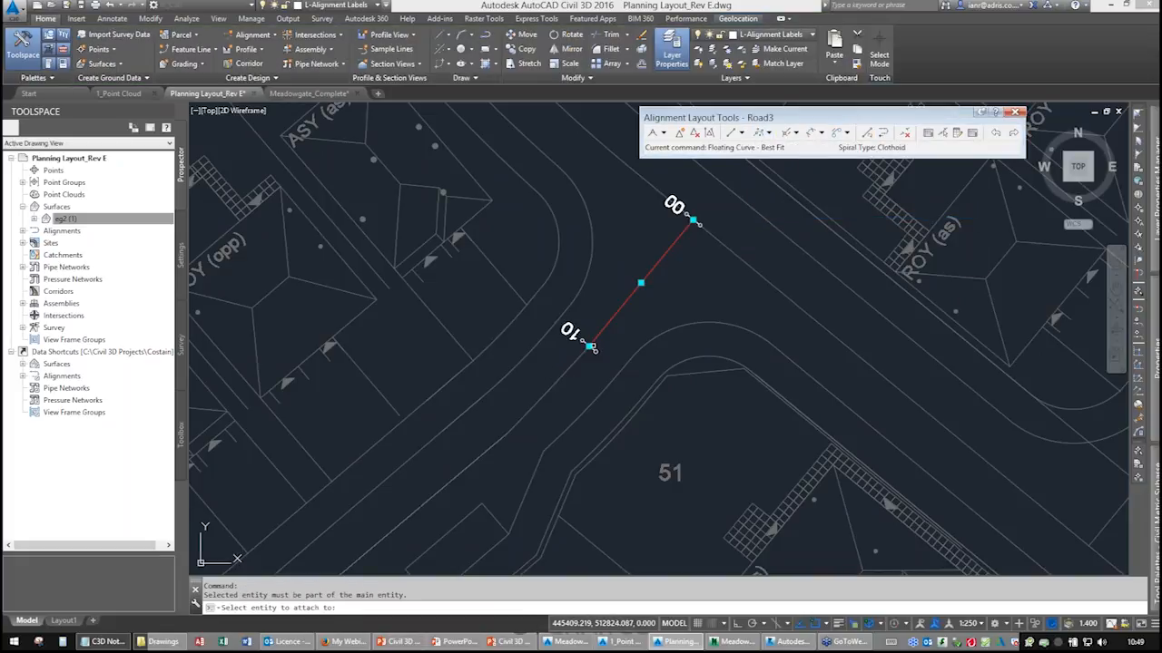
right_click(618, 345)
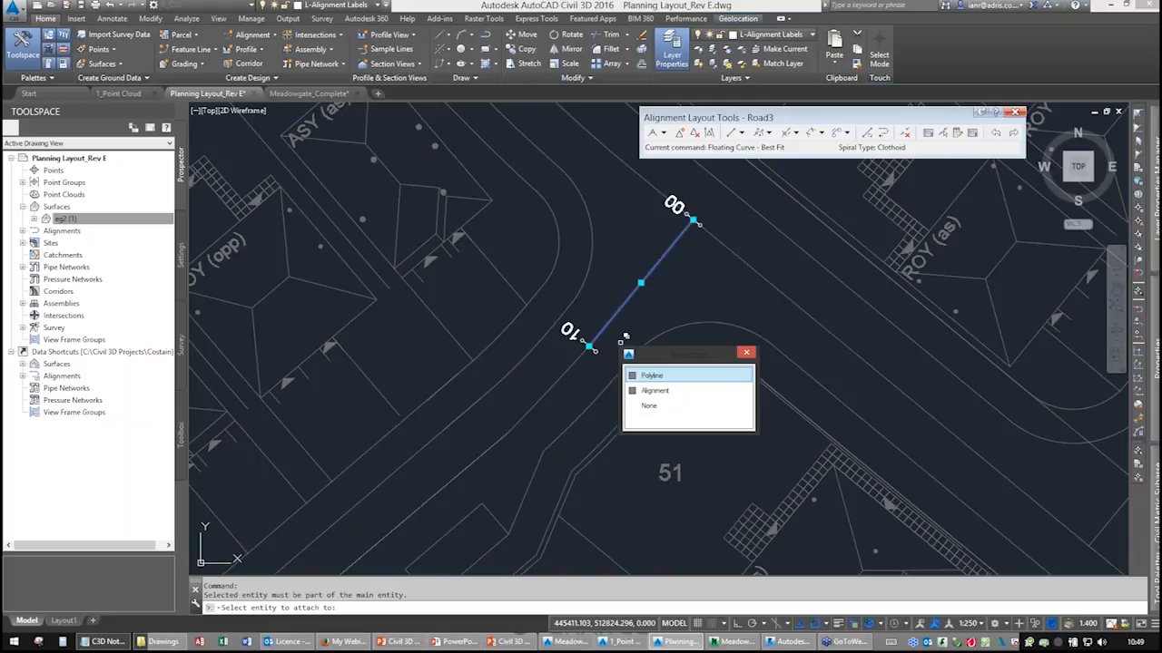
click(650, 389)
click(517, 314)
click(583, 383)
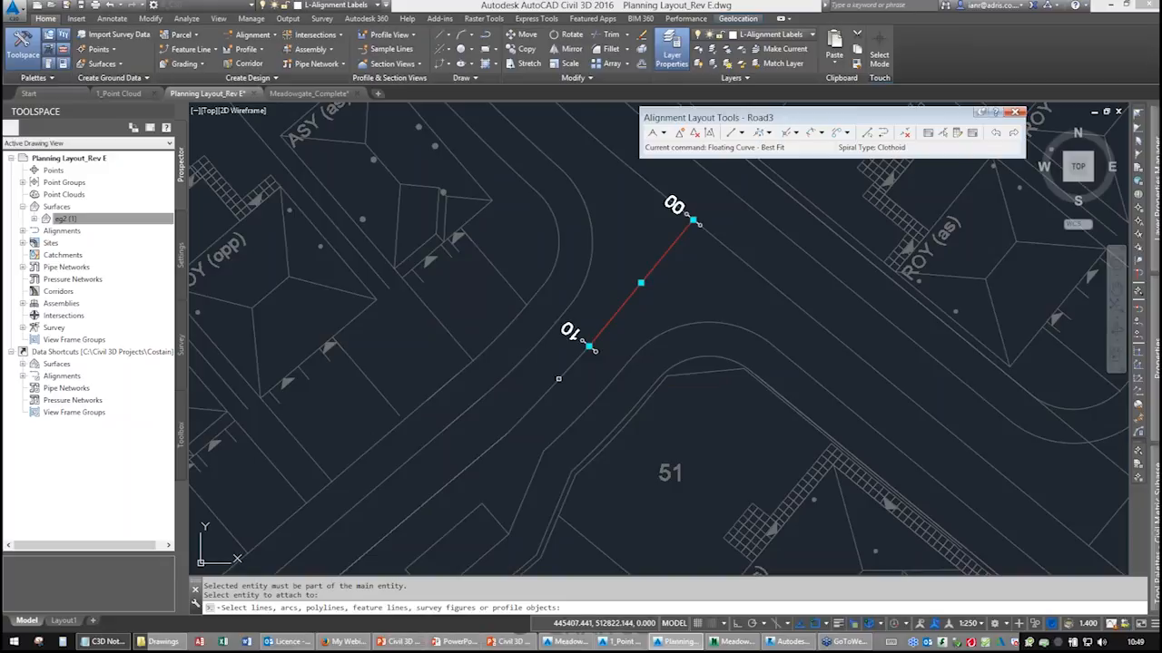
click(506, 434)
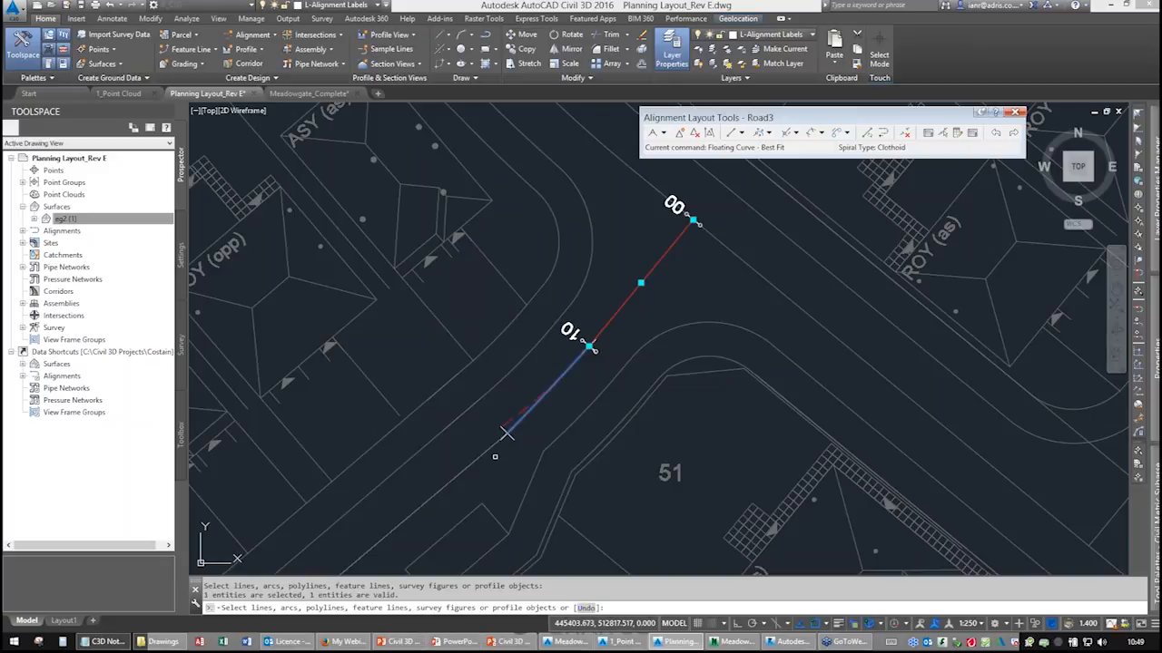
scroll(495, 457, up, 3)
scroll(638, 270, up, 3)
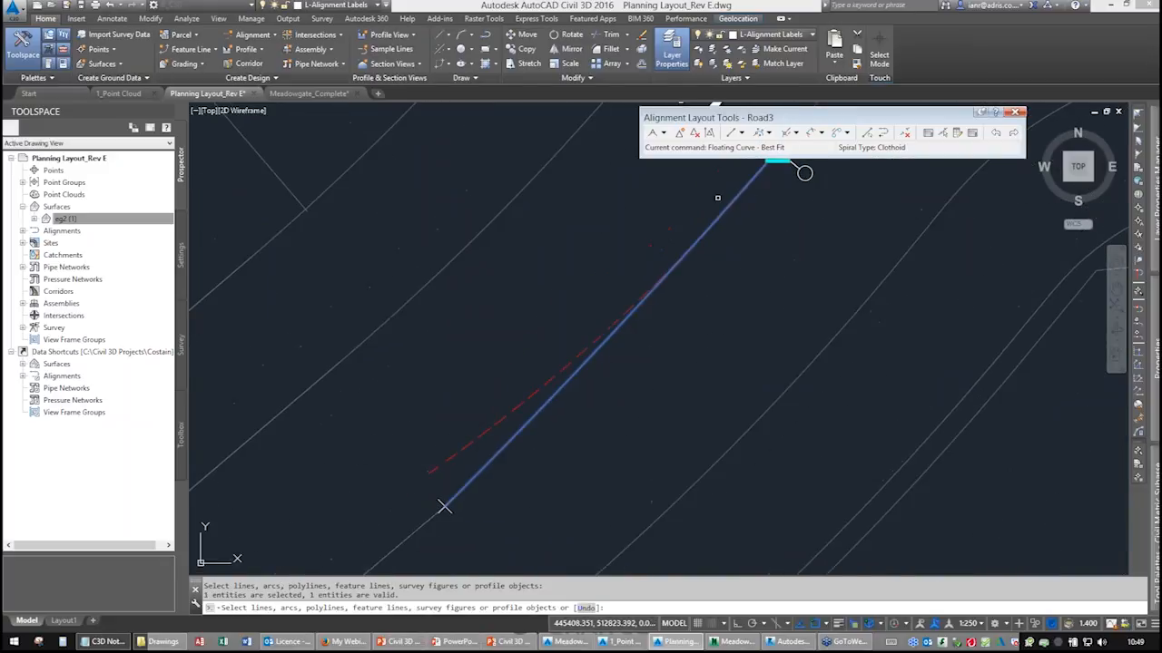
scroll(691, 292, down, 1)
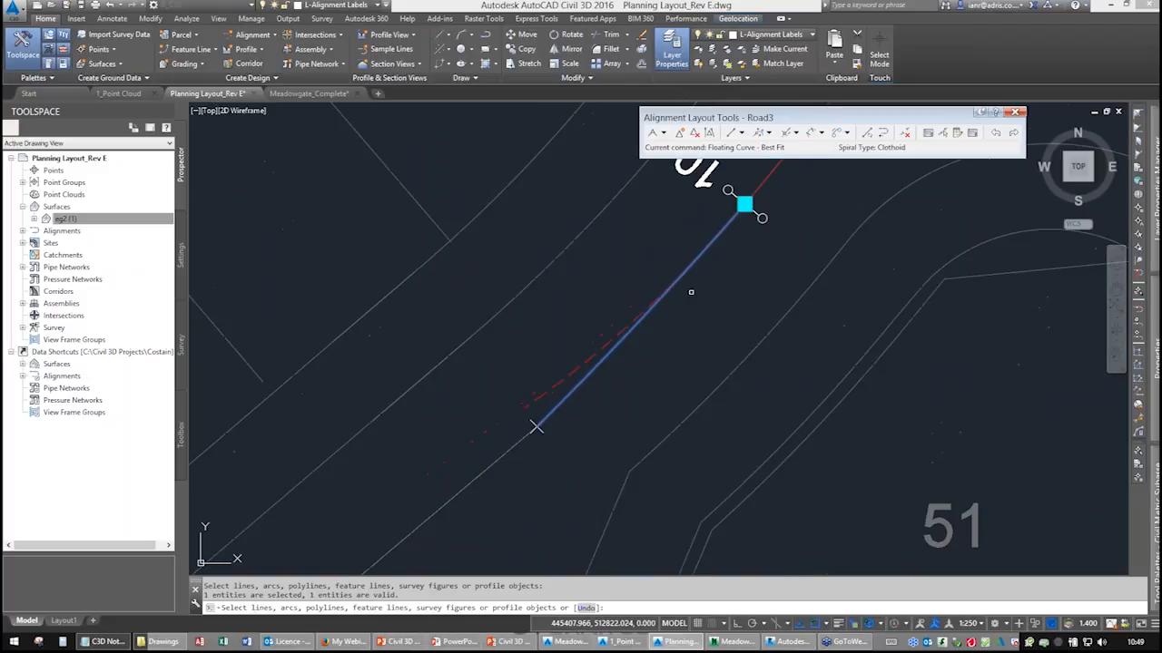
right_click(655, 277)
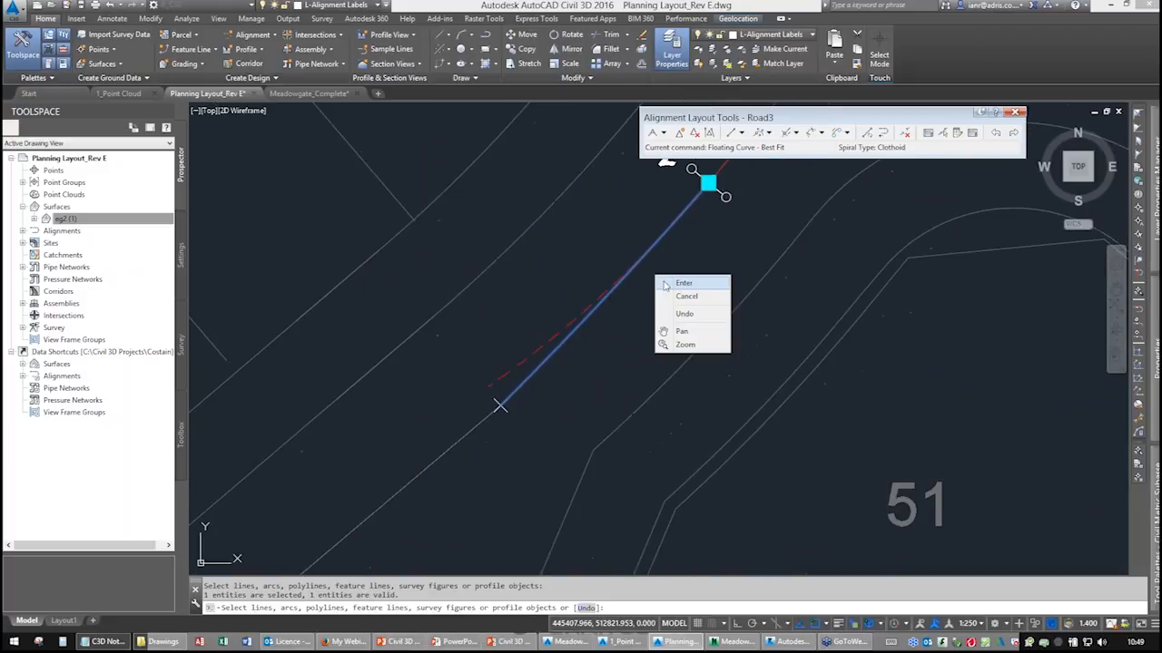
click(676, 284)
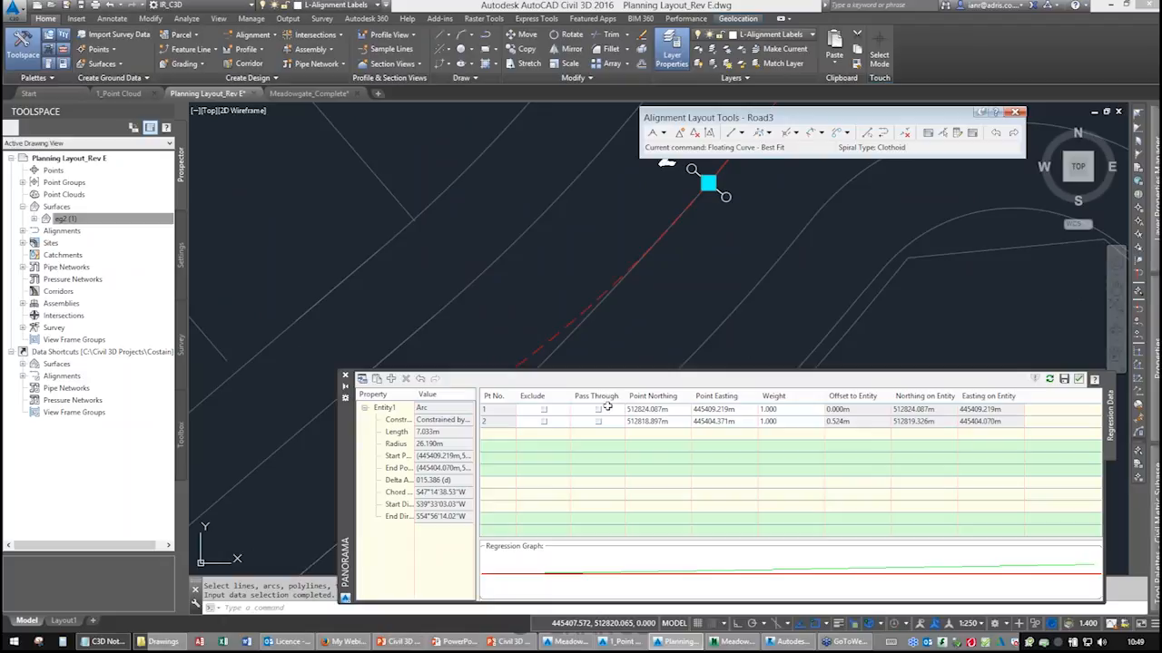
In the regression data, make point 2 a pass-through point and create the best-fit curve.
drag(407, 371, 417, 458)
click(504, 406)
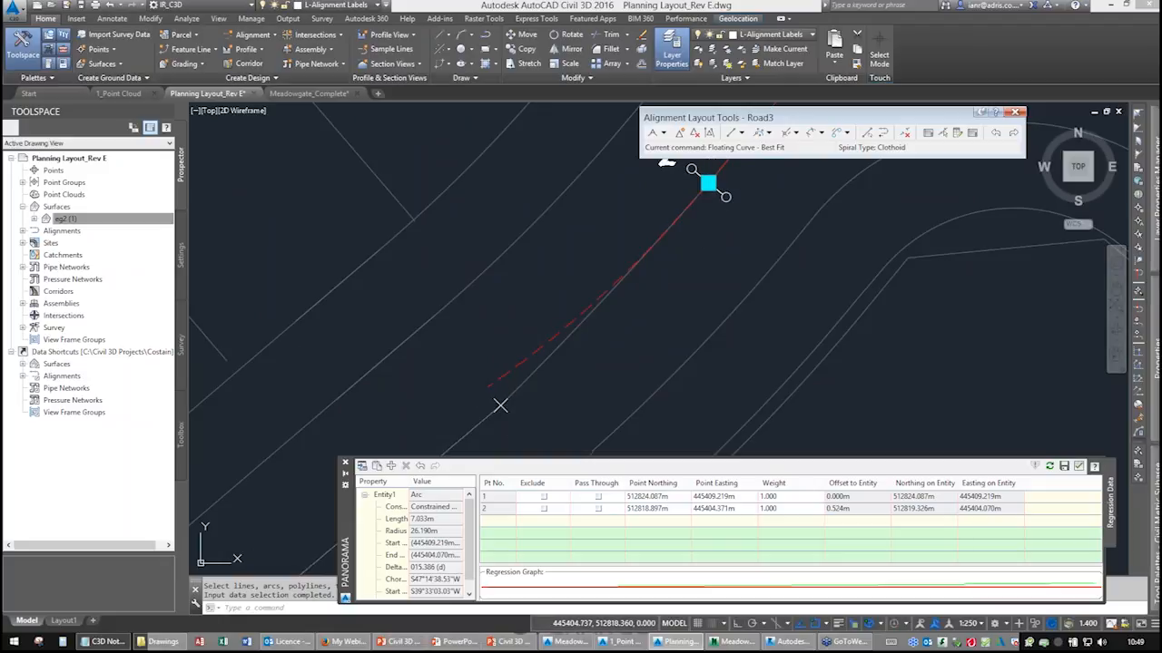
click(599, 509)
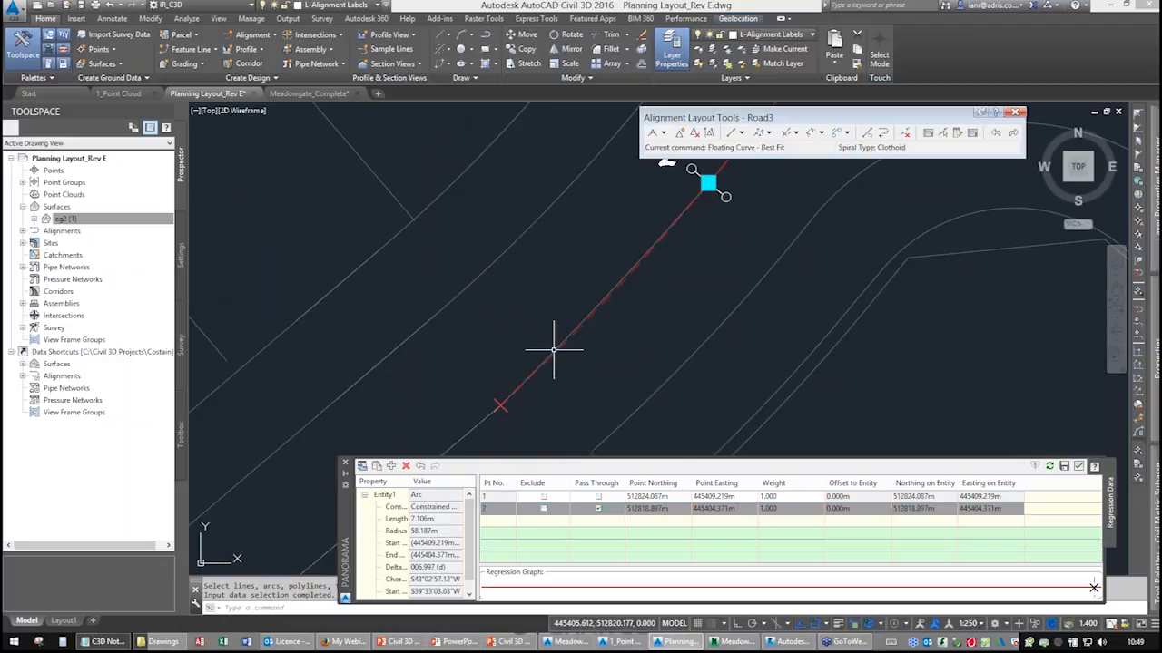
scroll(554, 347, up, 3)
mouse_move(601, 296)
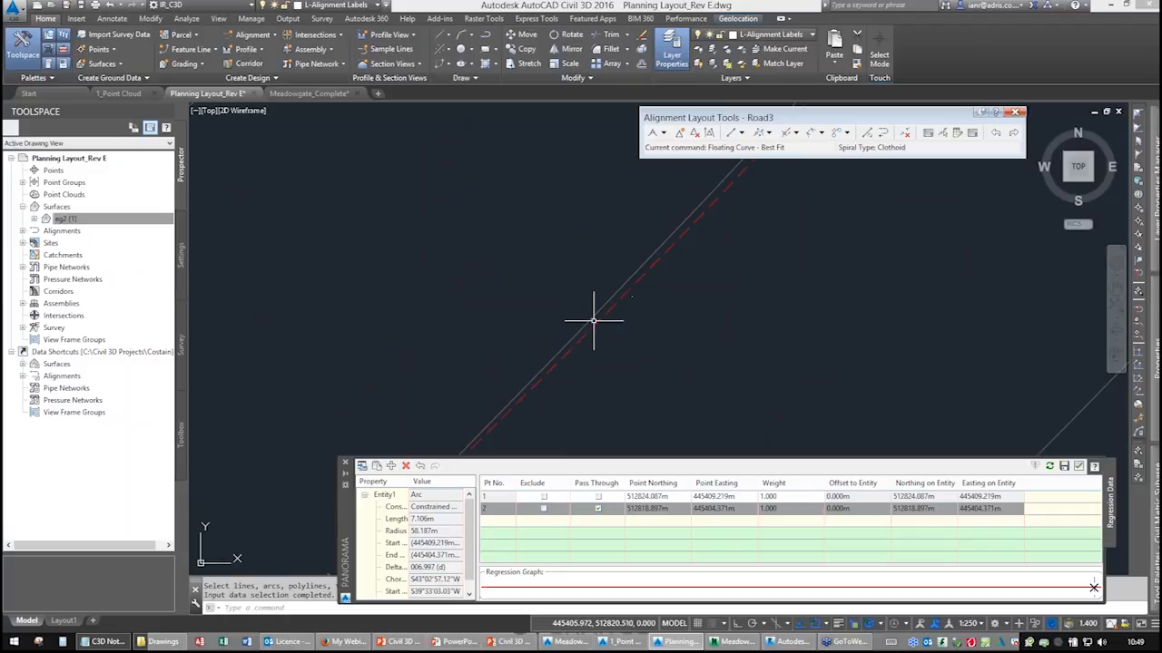
scroll(630, 327, down, 3)
middle_drag(636, 334, 588, 322)
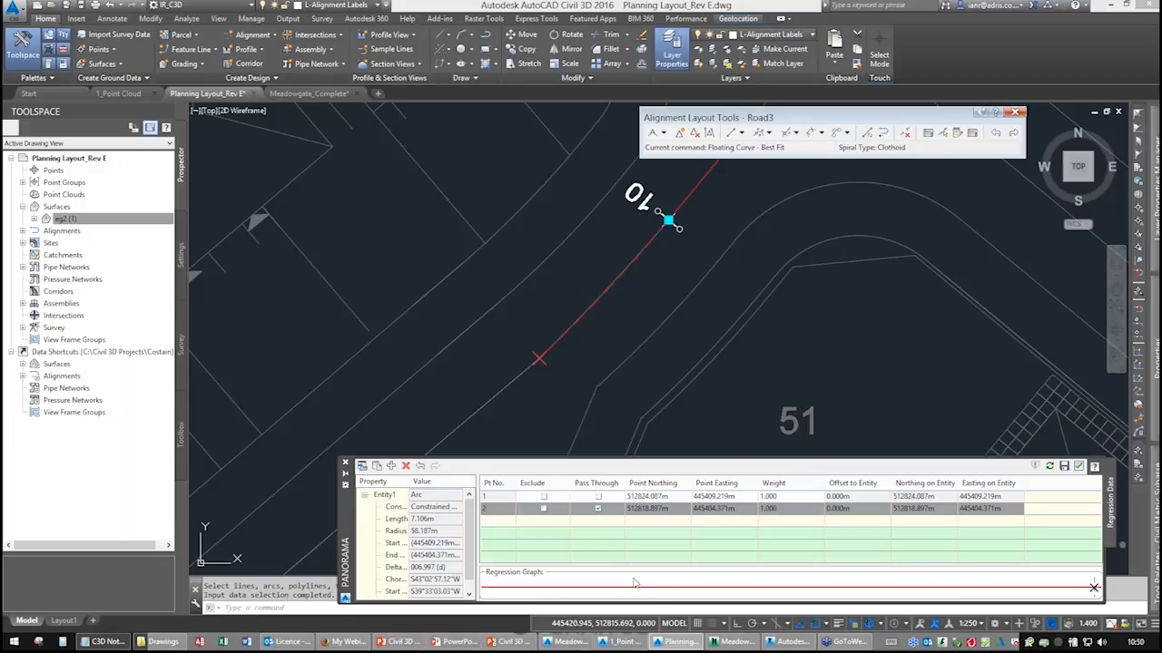
click(1079, 467)
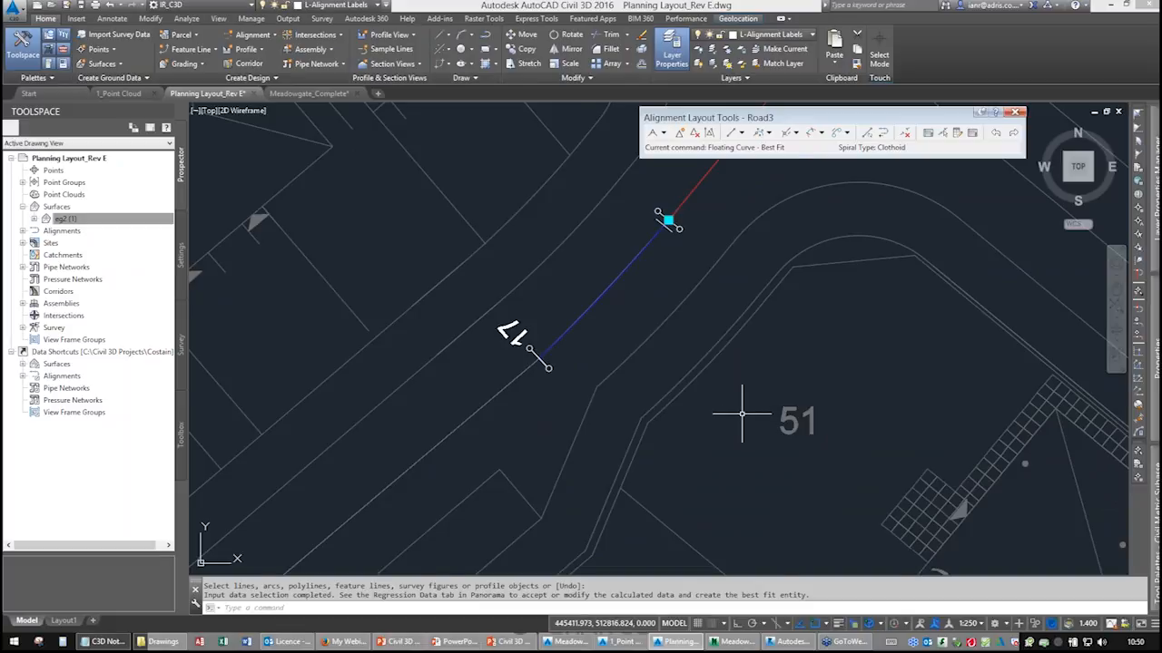
middle_drag(563, 426, 628, 330)
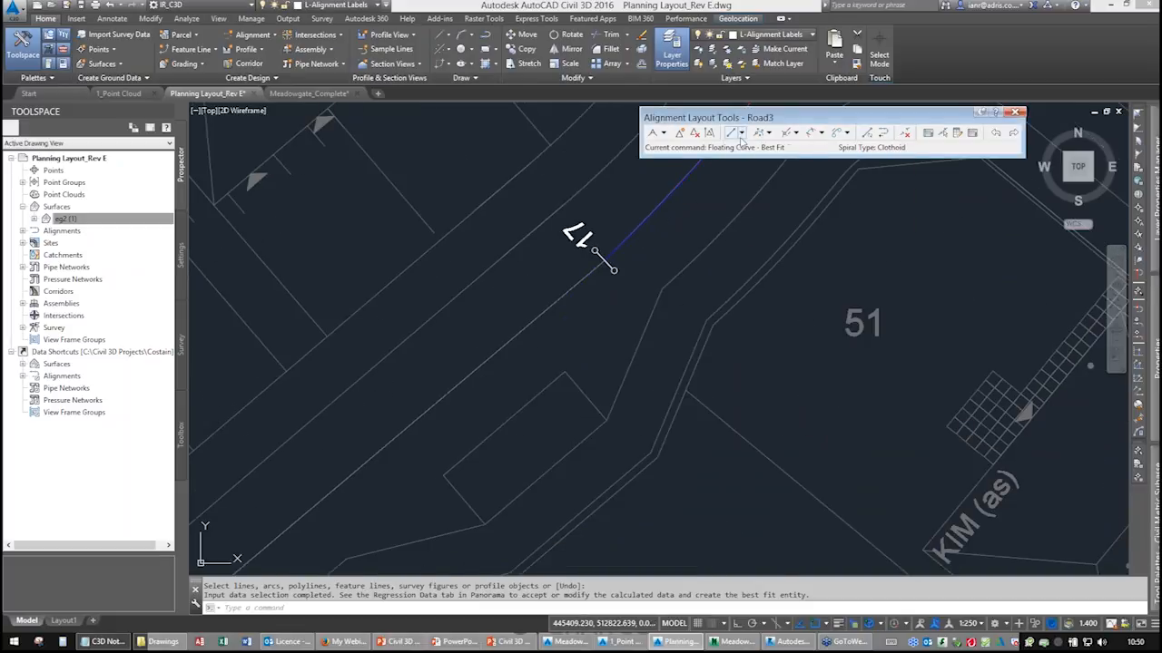
click(741, 133)
click(767, 178)
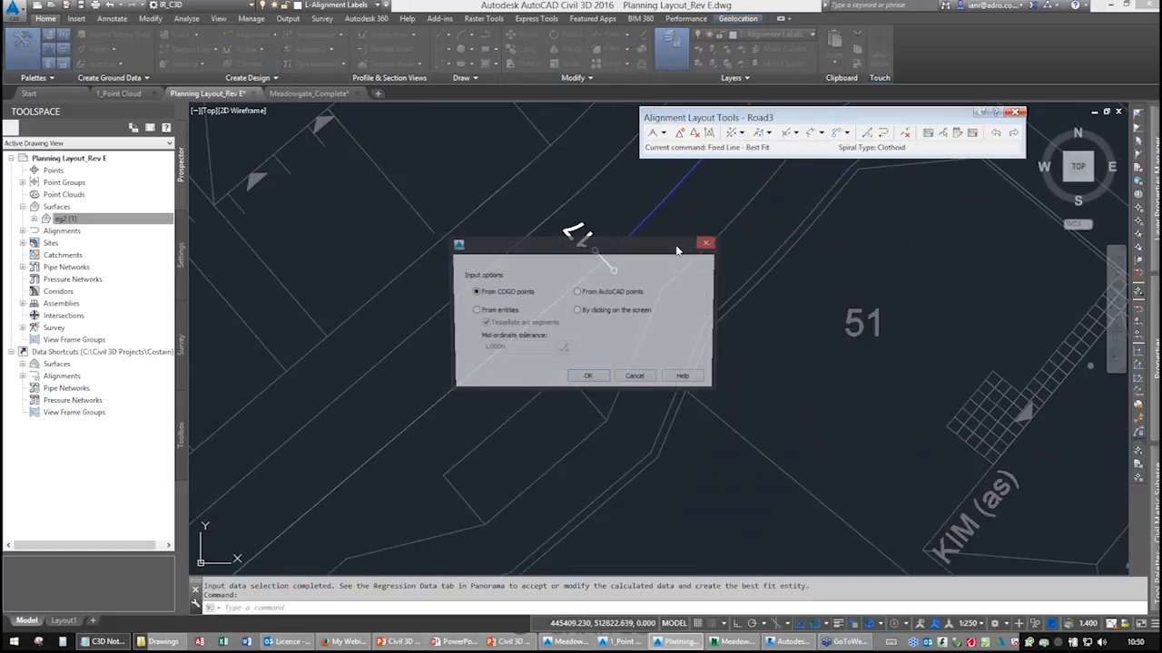
click(708, 243)
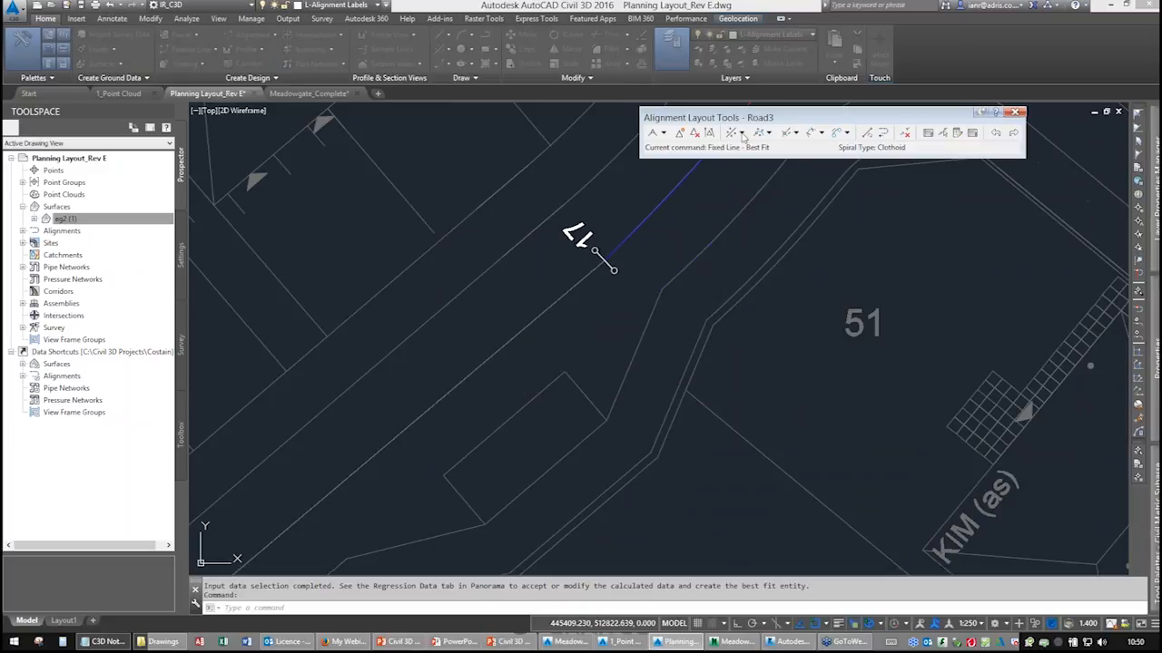
Add a Floating Line – Best Fit attached to the Road3 alignment, fitted to the road centreline polyline, and create it.
click(741, 132)
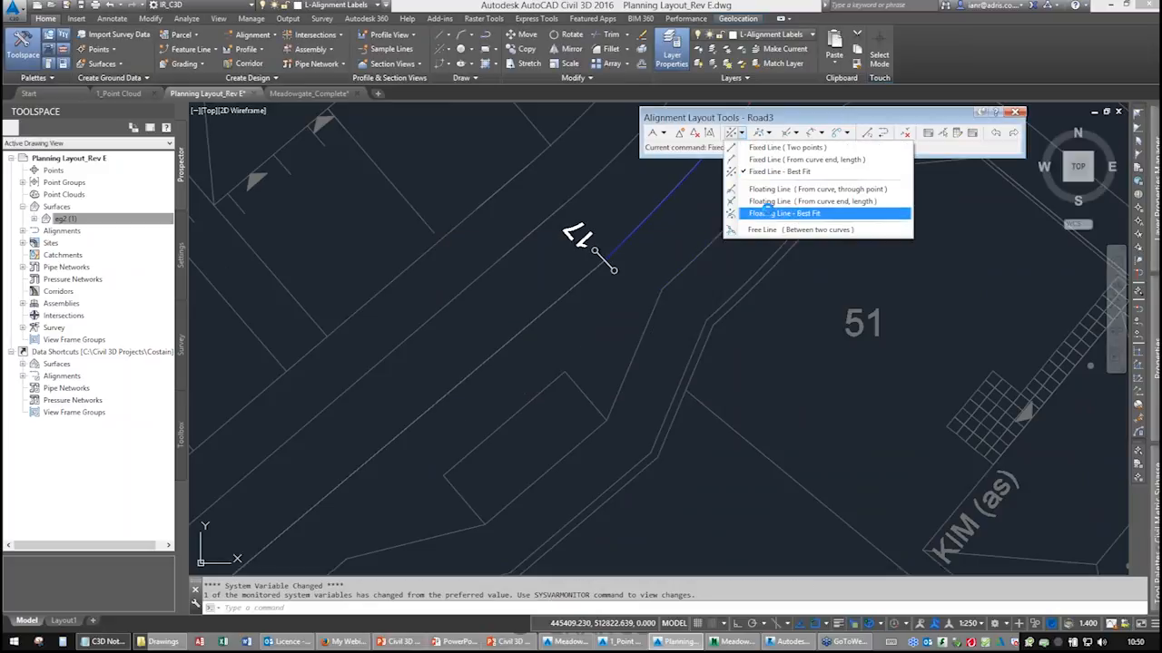
click(767, 212)
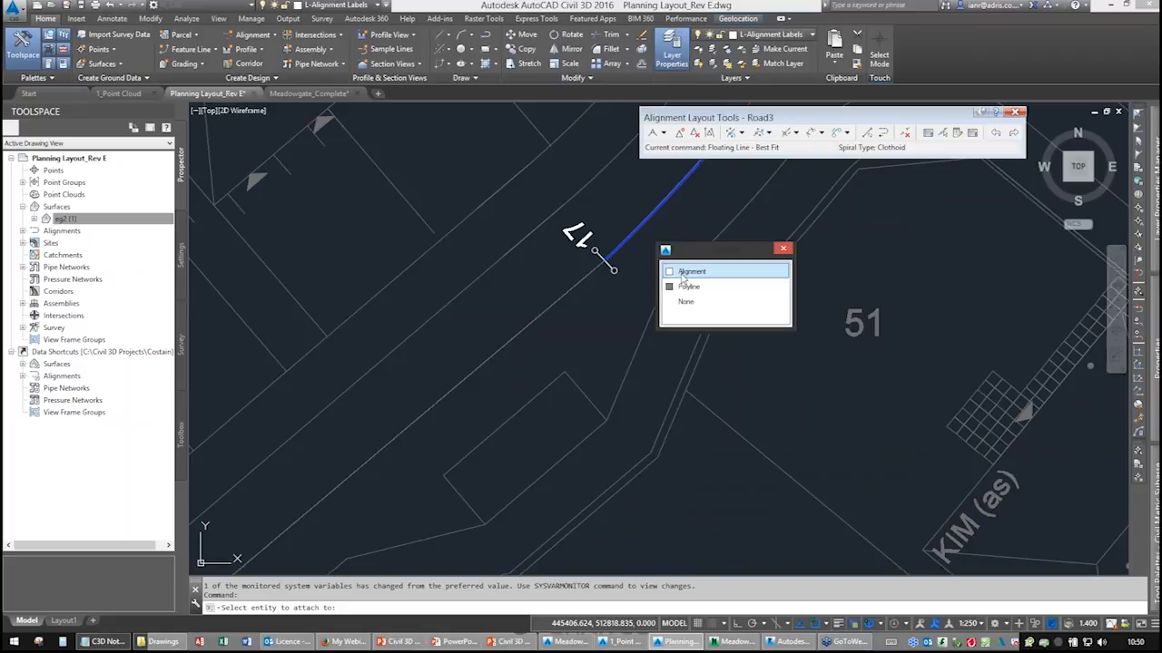
click(685, 272)
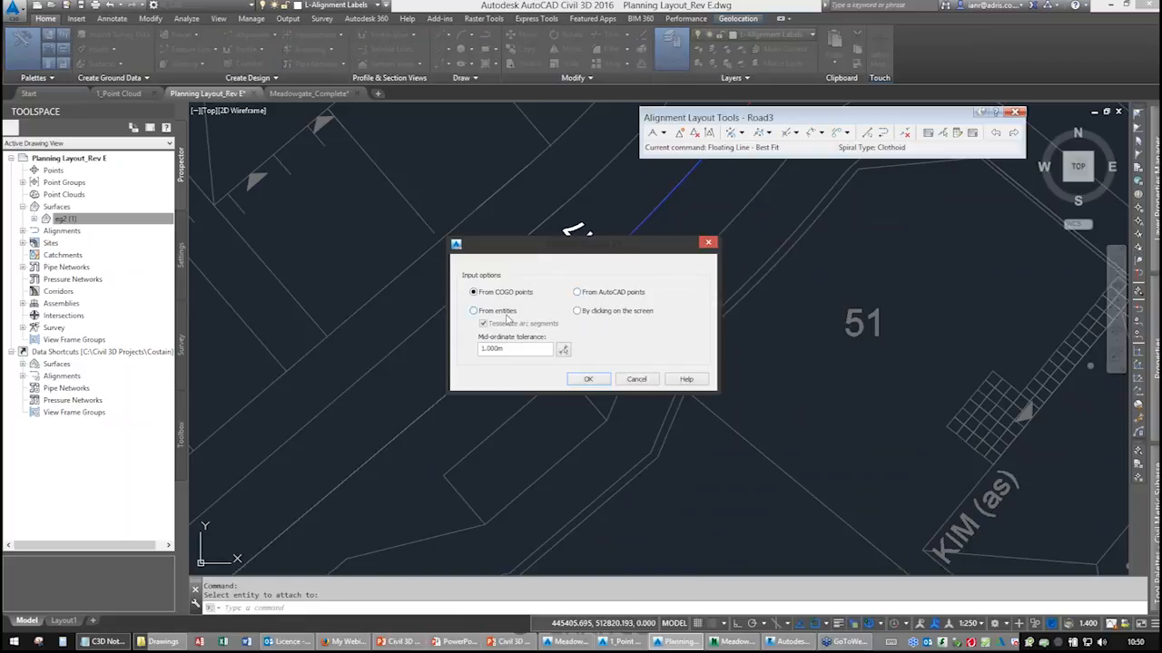
click(586, 379)
click(564, 302)
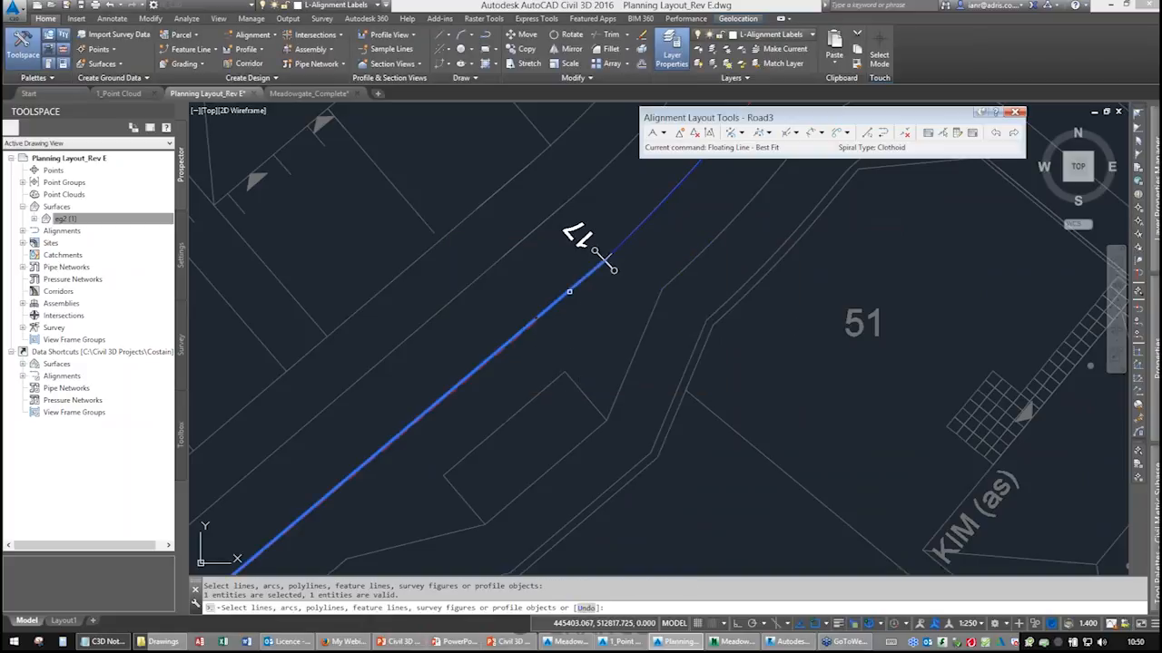
middle_drag(538, 366, 668, 205)
mouse_move(371, 446)
middle_down()
mouse_move(580, 251)
mouse_move(537, 329)
mouse_move(464, 408)
middle_up()
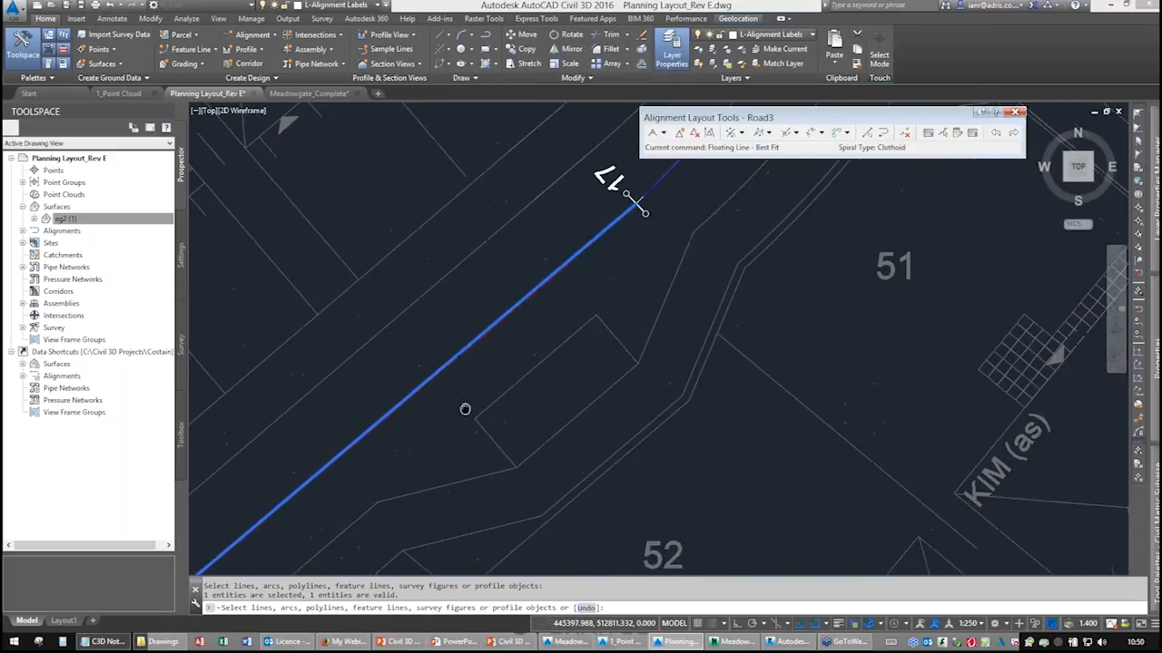
right_click(623, 261)
click(654, 273)
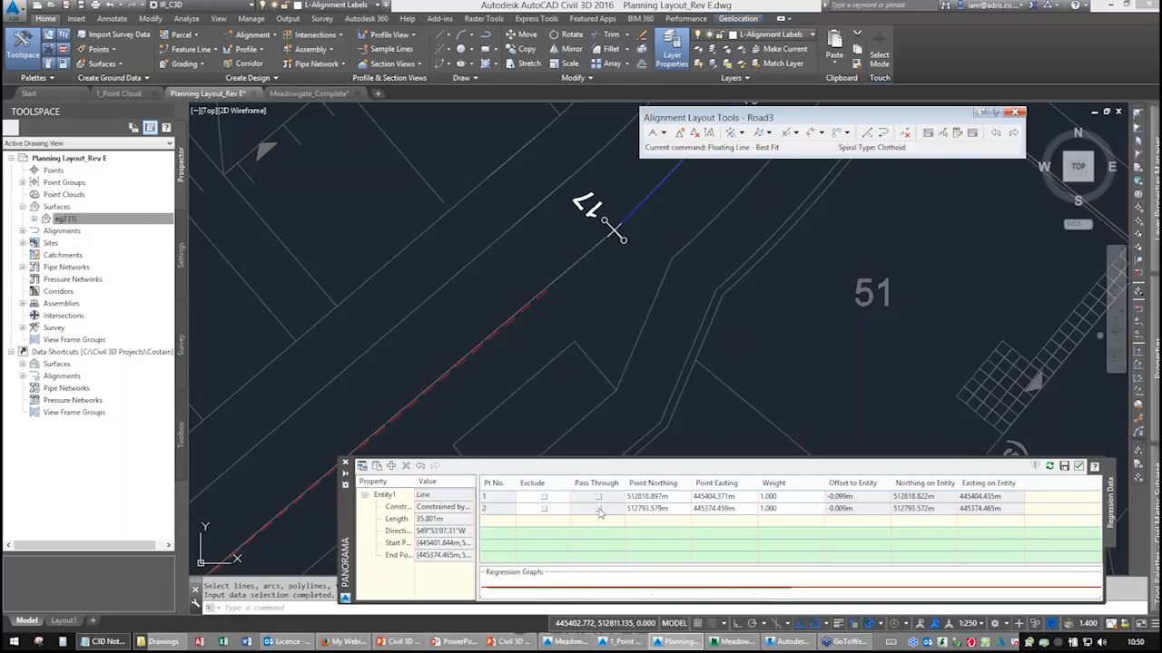
click(1080, 466)
Inspect the new best-fit line where it joins Road3's curve, then close the alignment layout tools.
scroll(718, 355, down, 3)
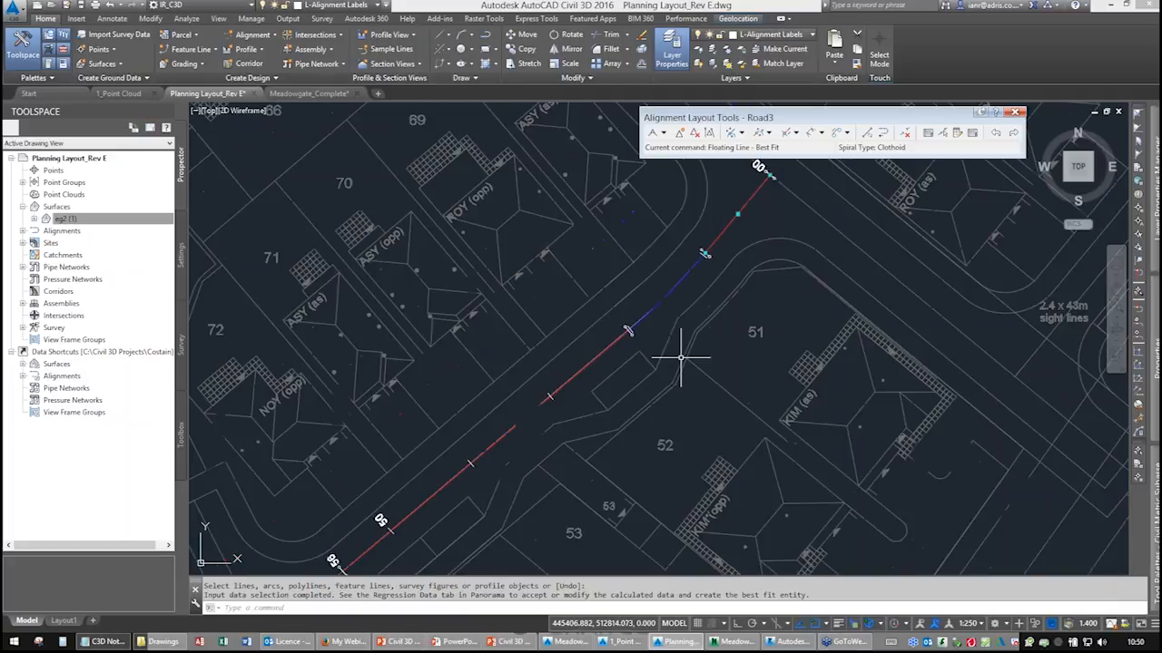
scroll(619, 396, up, 5)
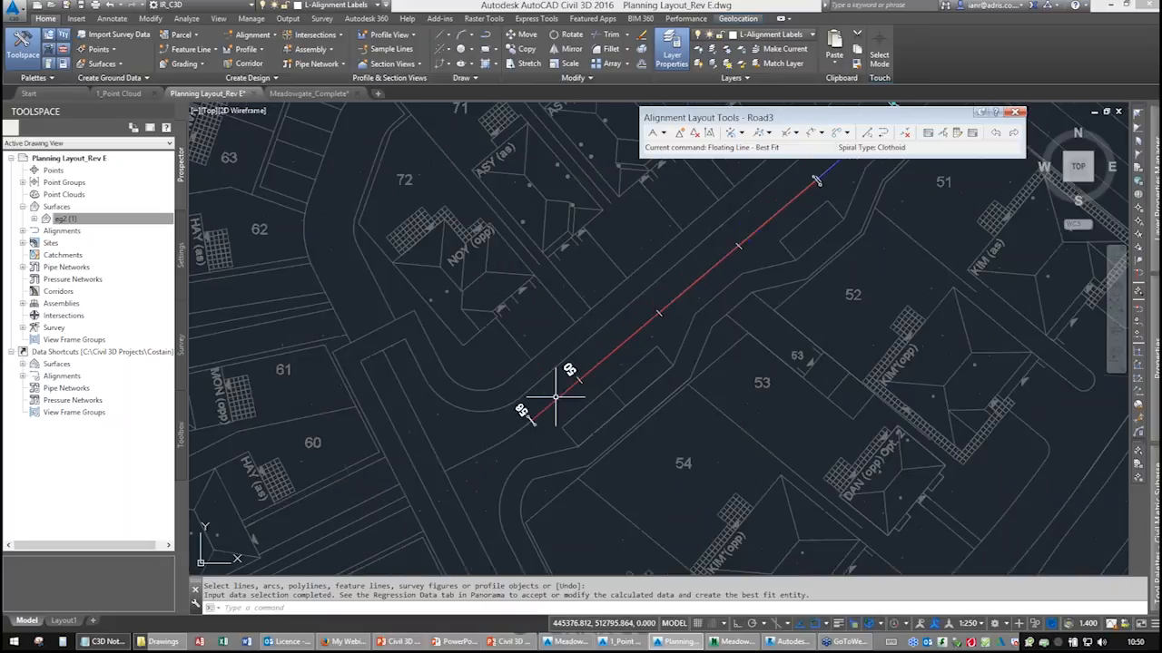
scroll(678, 297, up, 2)
middle_drag(679, 297, 556, 400)
middle_drag(758, 267, 550, 441)
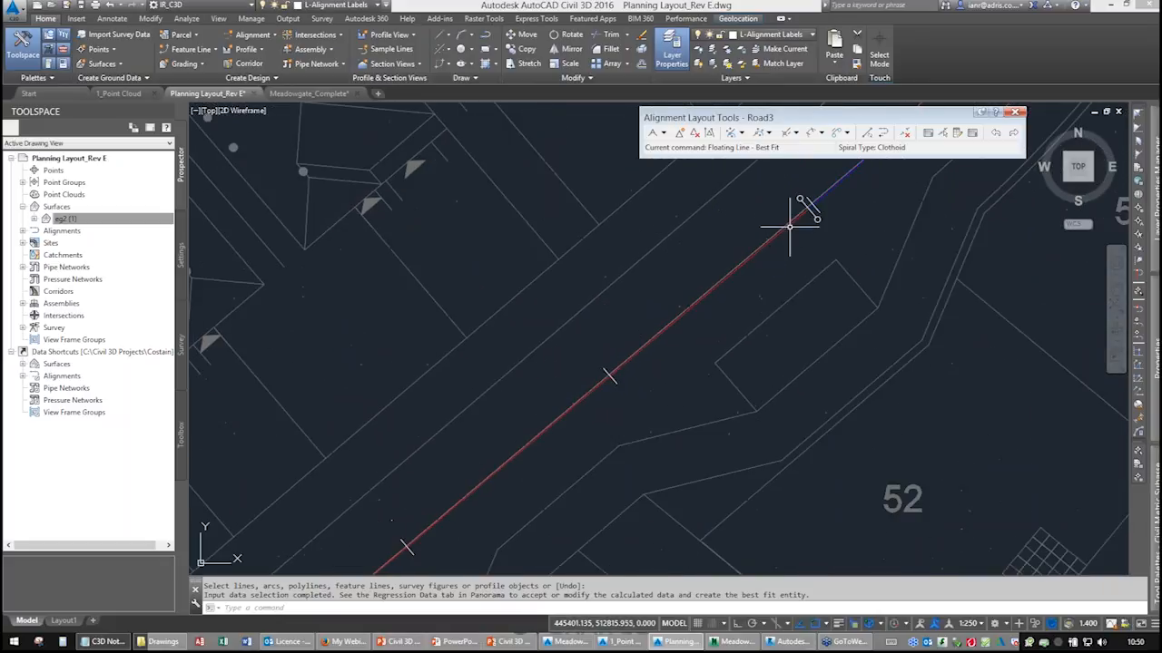
middle_drag(789, 227, 579, 409)
middle_drag(745, 254, 658, 361)
middle_drag(759, 252, 610, 403)
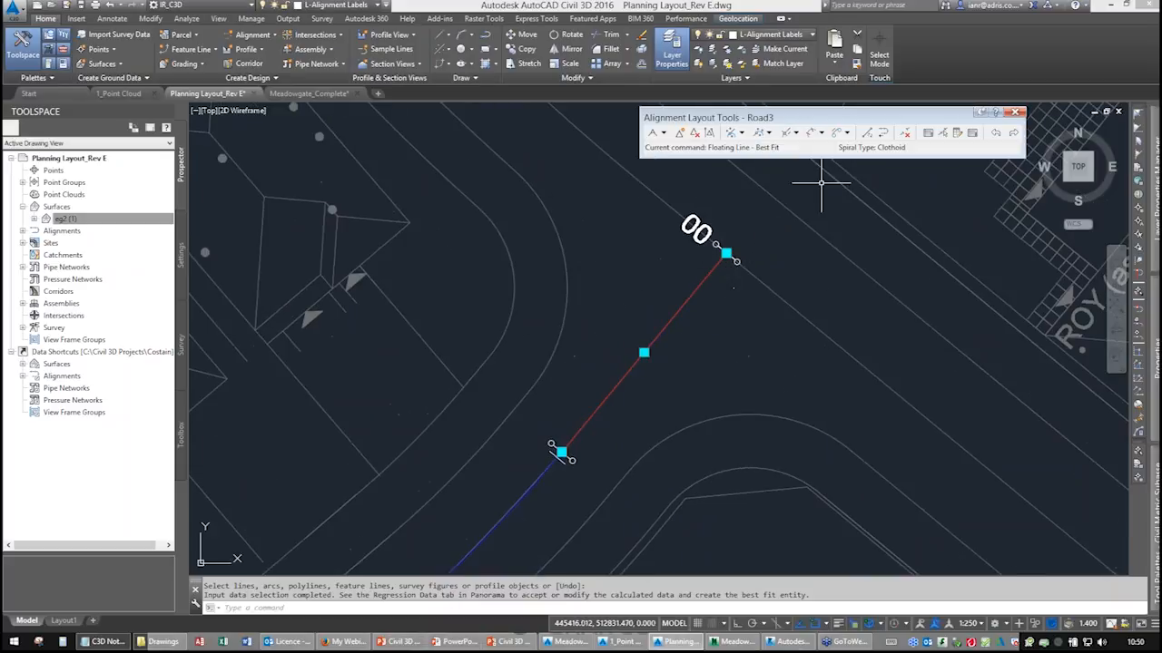
click(1014, 113)
Regenerate the display and zoom out to review the Road3 and Road1 alignments across the whole site.
scroll(665, 285, down, 4)
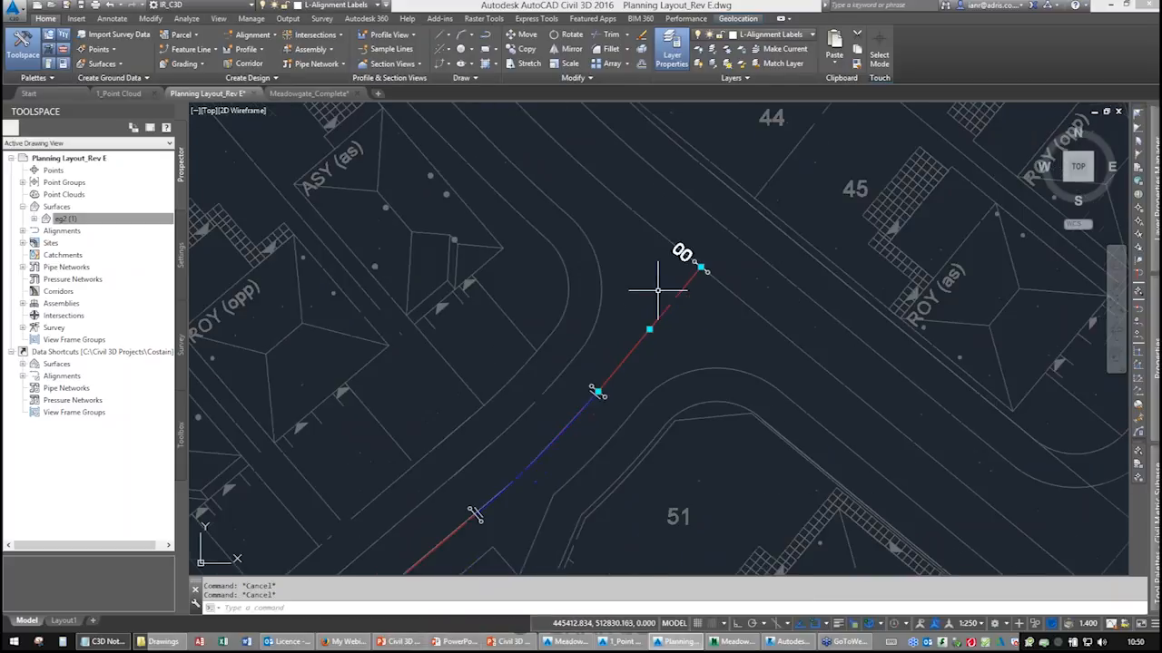
middle_drag(622, 342, 713, 282)
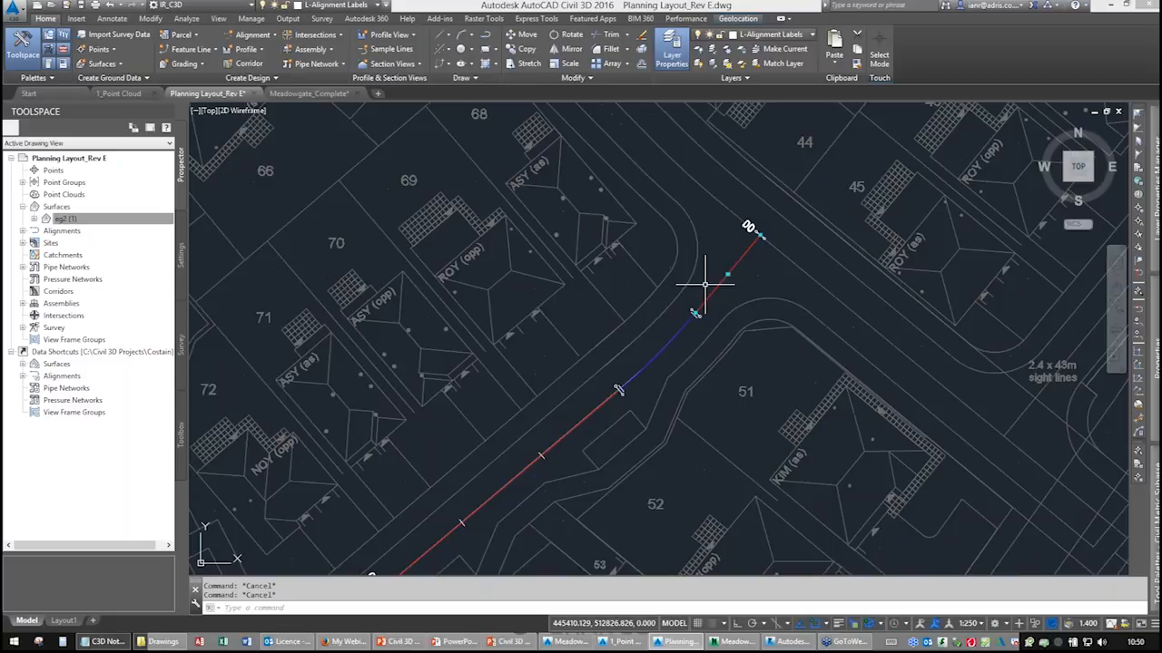
key(Return)
middle_drag(575, 335, 632, 338)
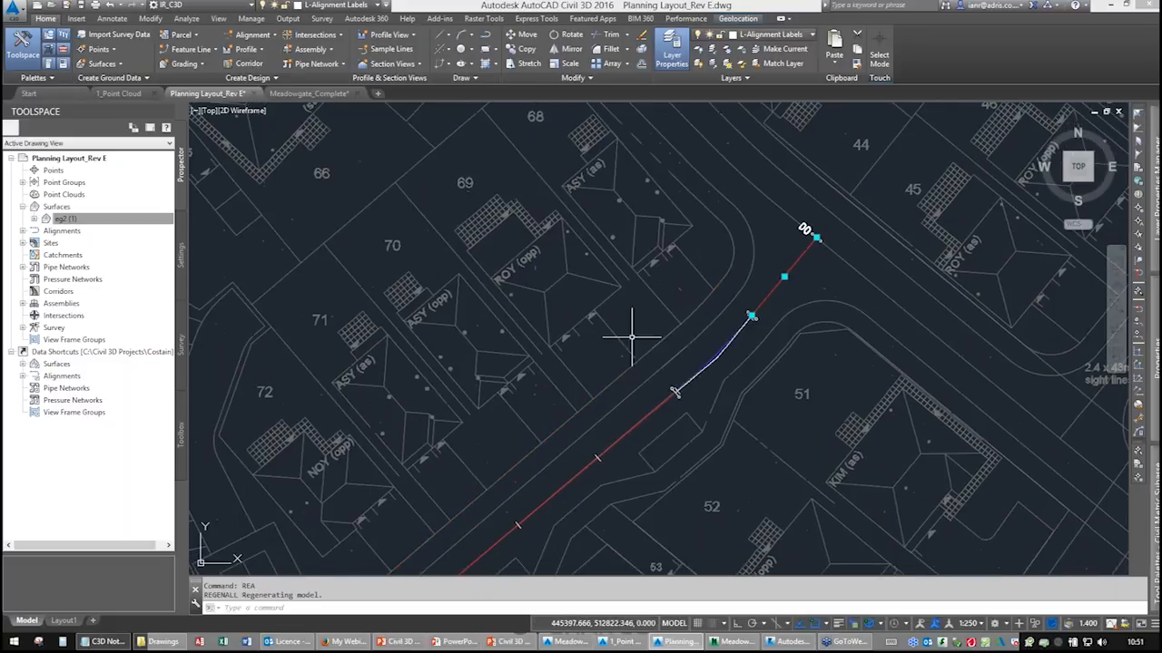
scroll(631, 336, up, 6)
middle_drag(790, 376, 602, 275)
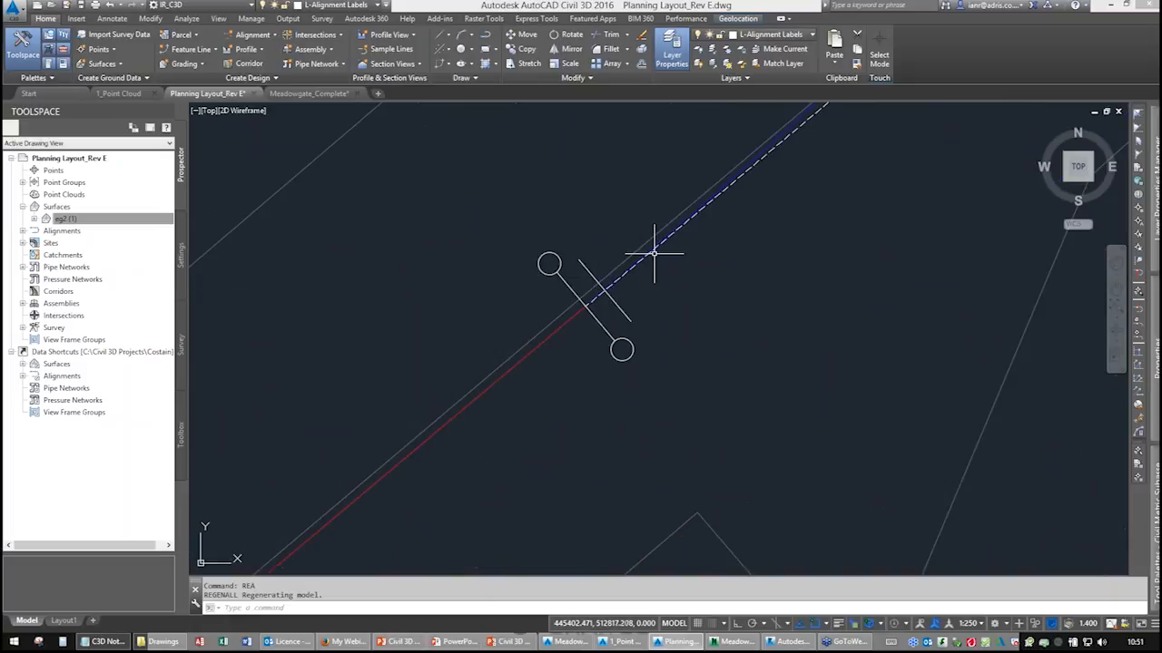
scroll(661, 249, down, 4)
scroll(682, 251, down, 6)
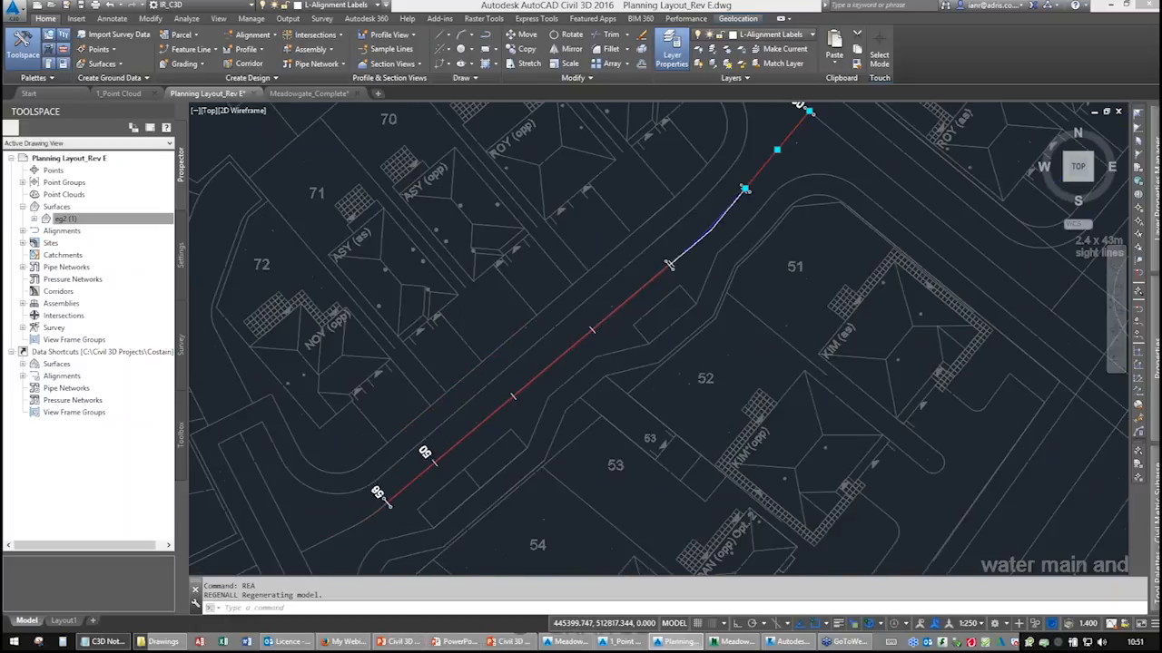
middle_drag(526, 238, 526, 424)
middle_drag(575, 246, 595, 421)
middle_drag(540, 243, 584, 391)
middle_drag(540, 193, 528, 320)
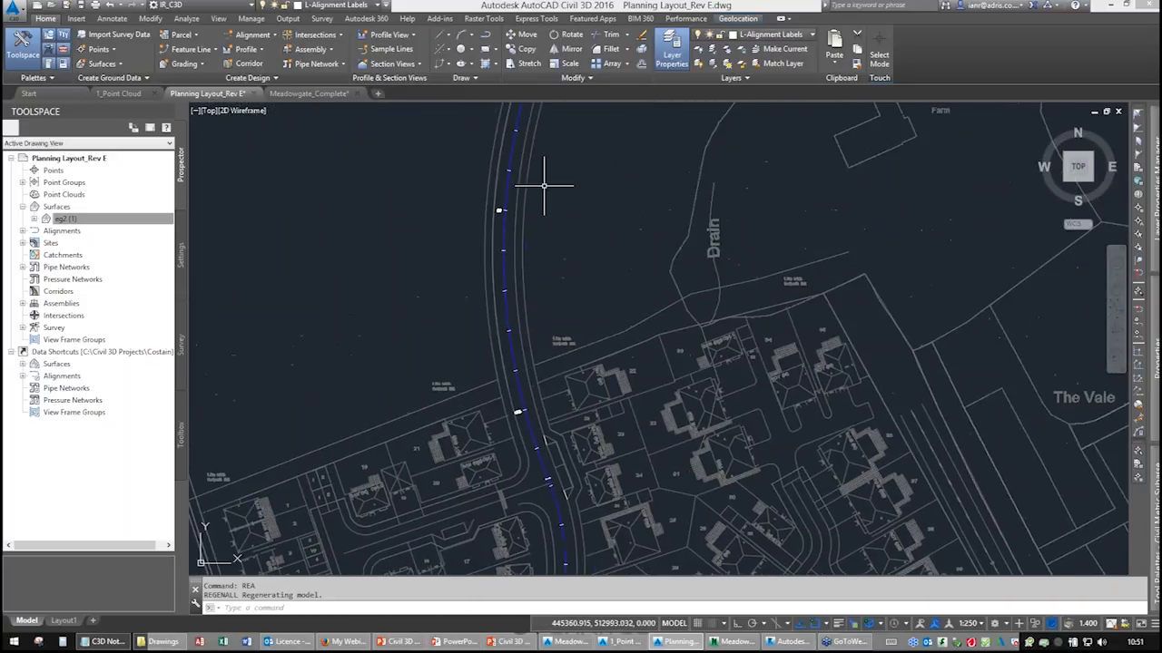
middle_drag(544, 185, 532, 306)
middle_drag(544, 387, 511, 159)
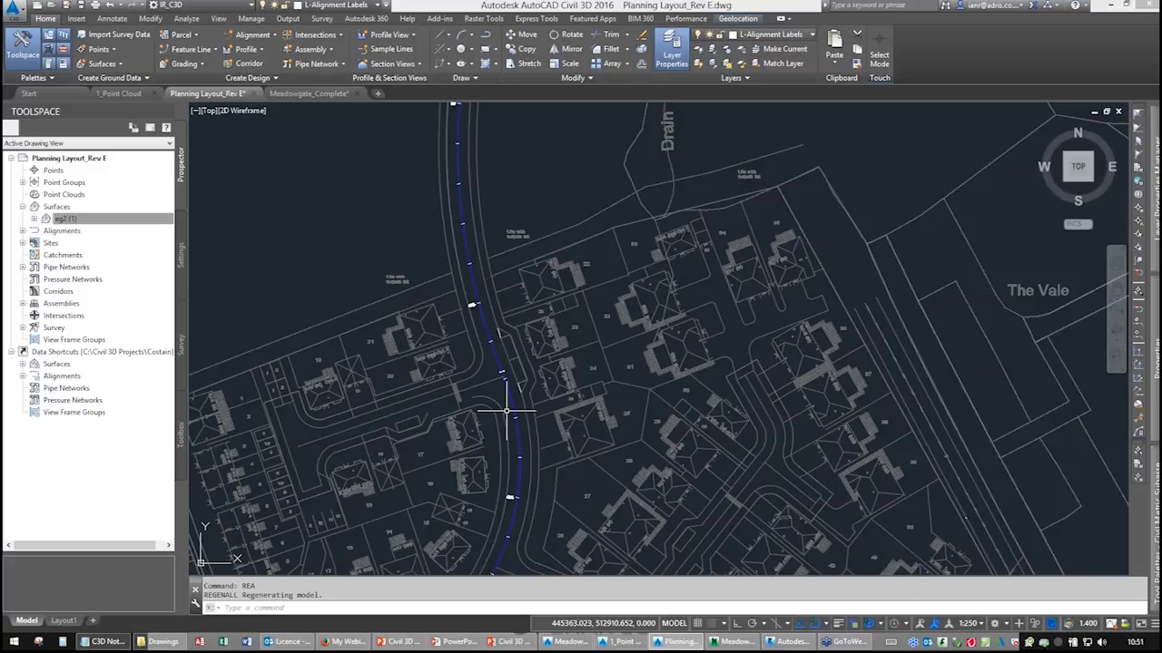
scroll(649, 334, down, 5)
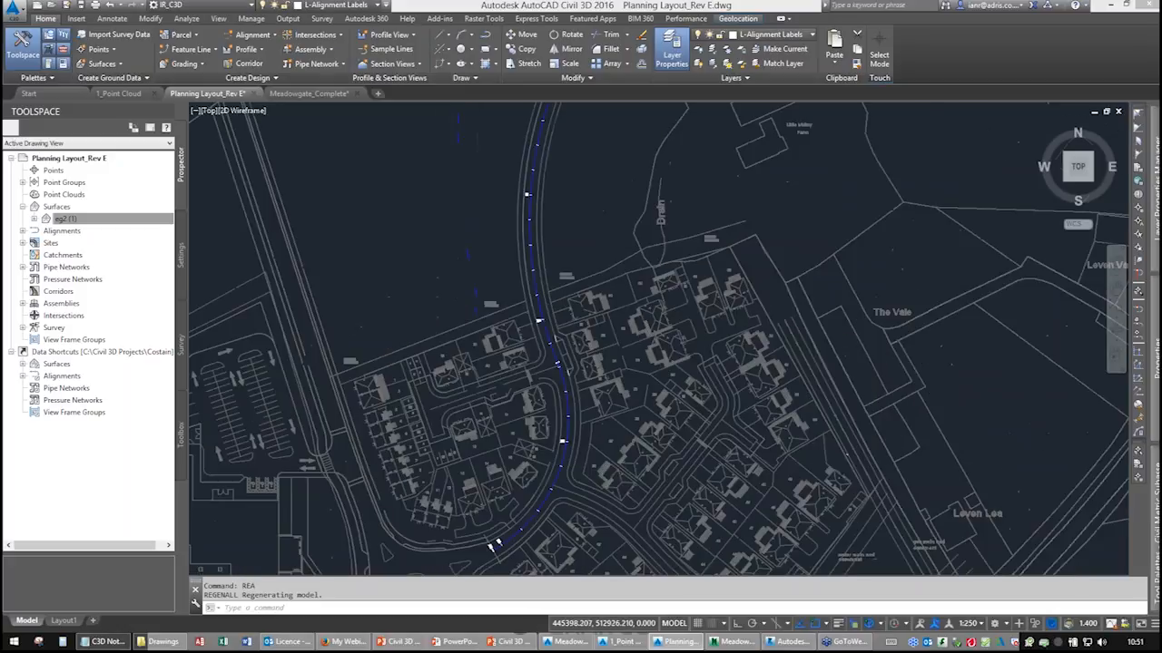
middle_drag(644, 332, 644, 336)
scroll(668, 242, down, 3)
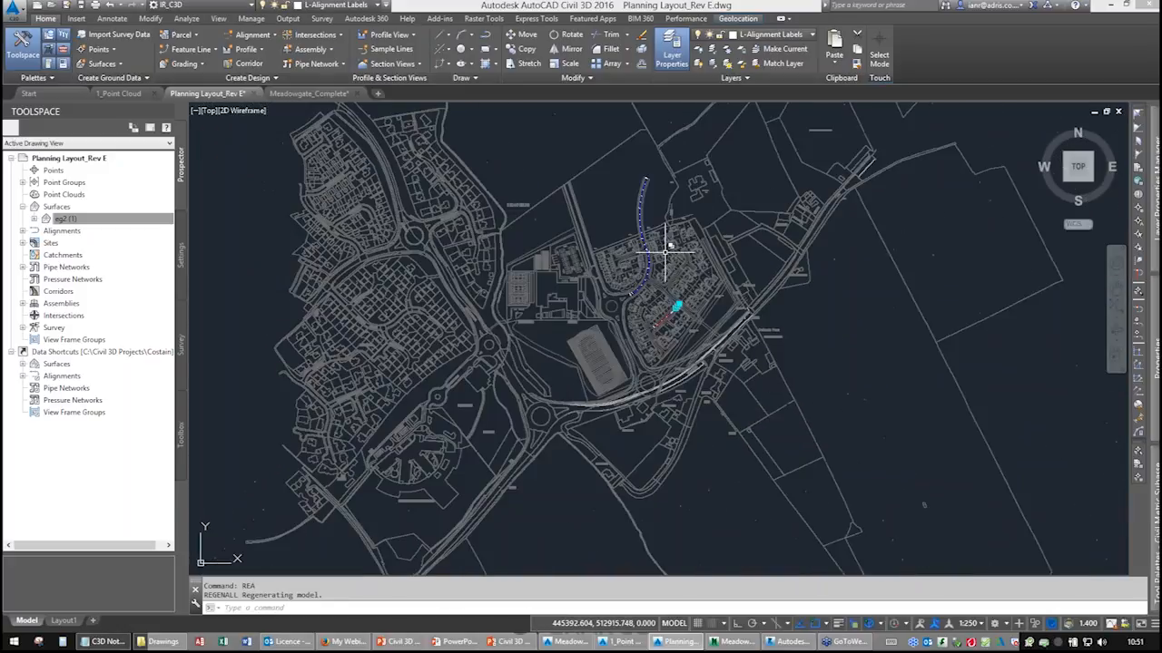
scroll(676, 250, down, 3)
Show the aerial online map behind the drawing and zoom in on the site.
click(738, 19)
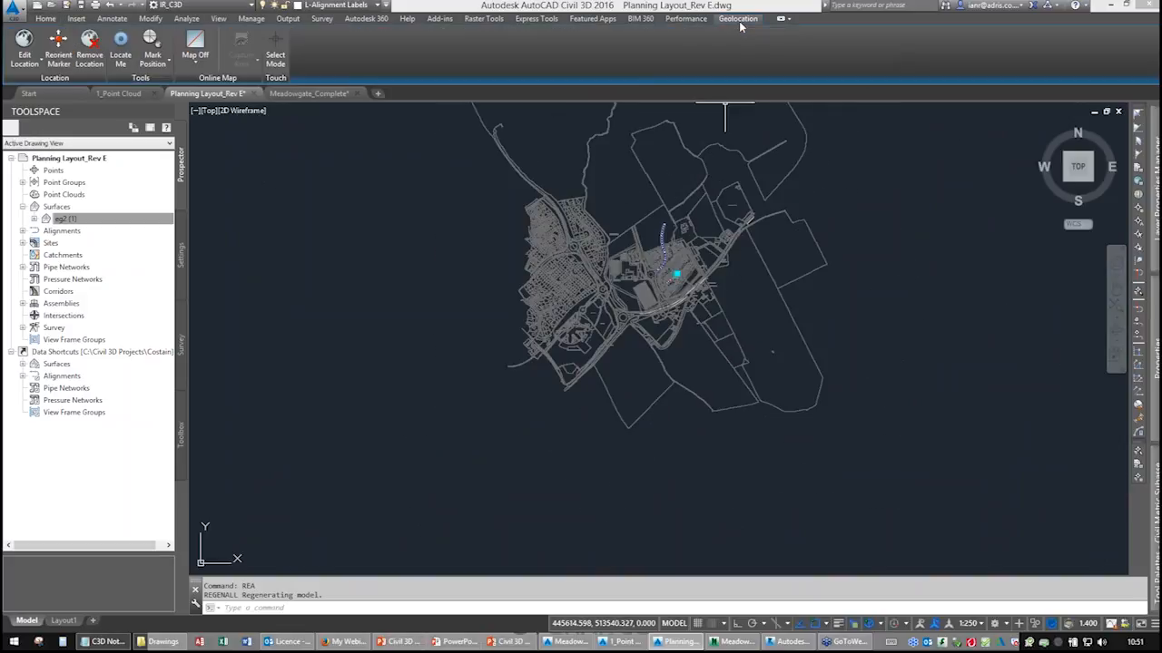
click(192, 60)
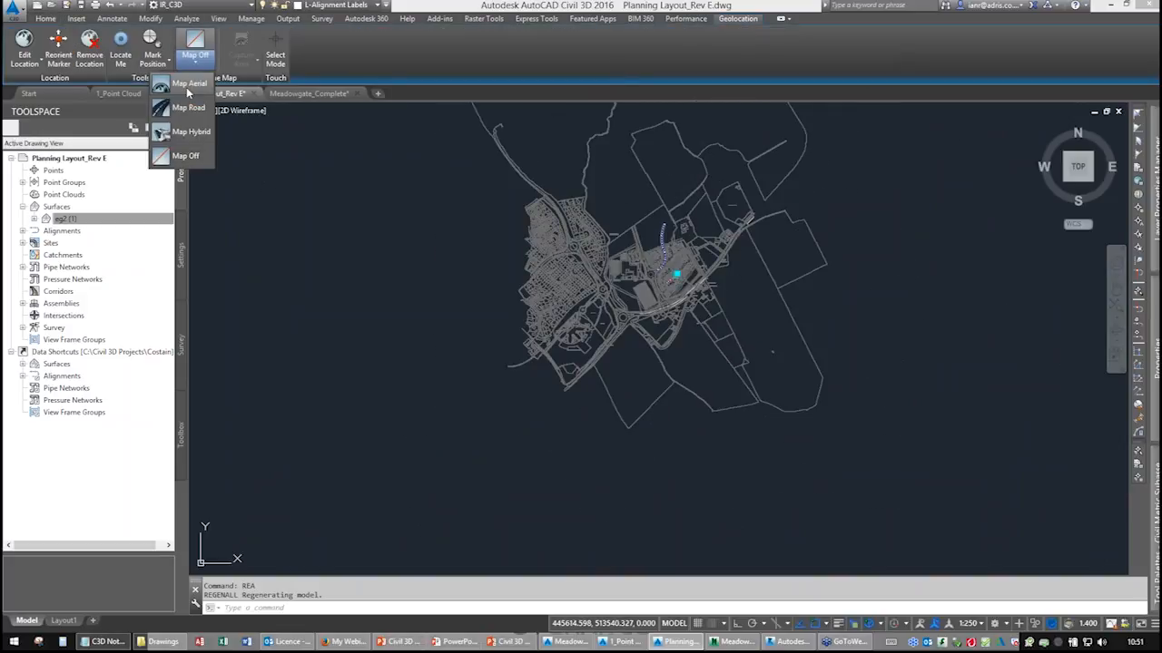
click(186, 88)
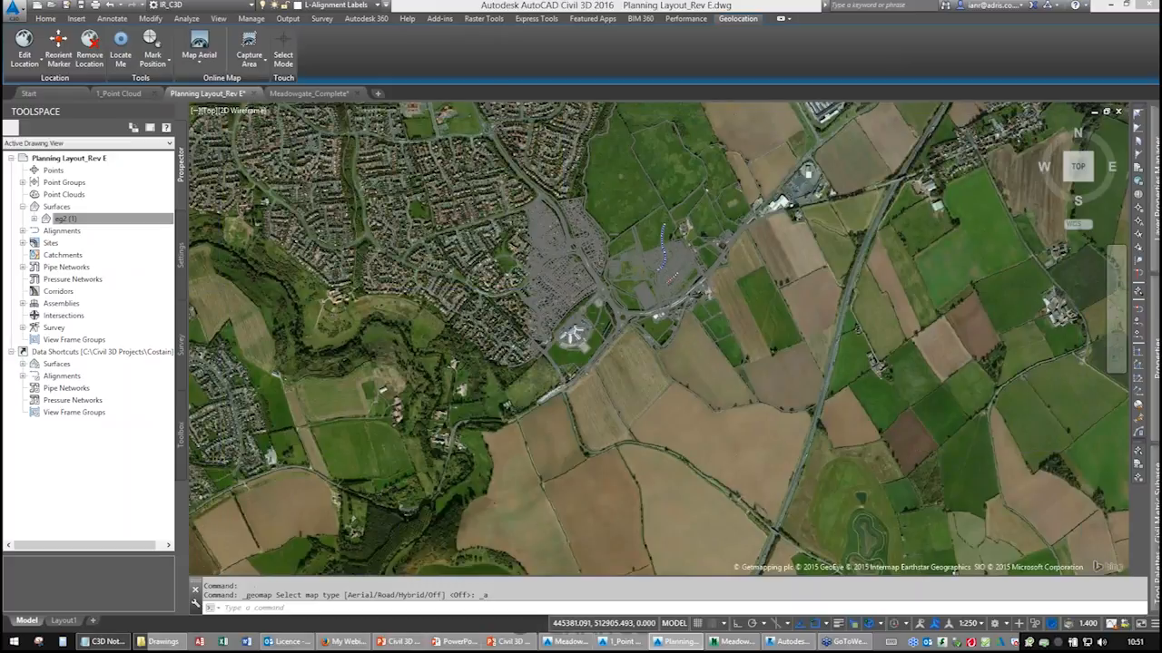
scroll(658, 250, up, 3)
scroll(636, 218, up, 2)
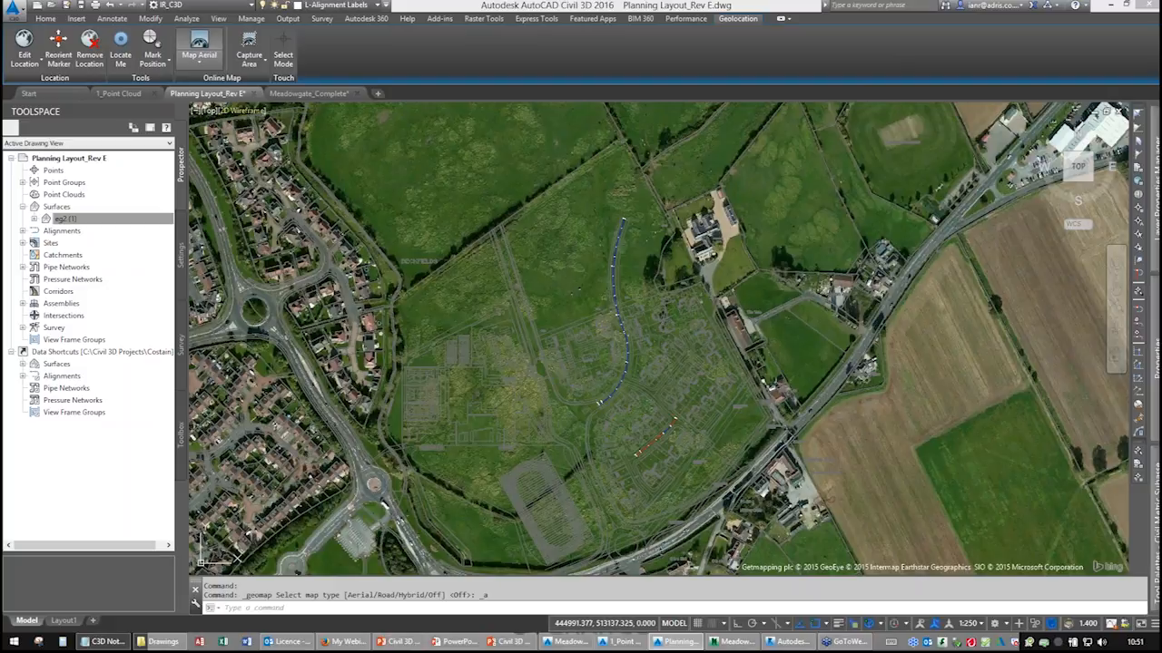
Switch the online map off.
click(194, 68)
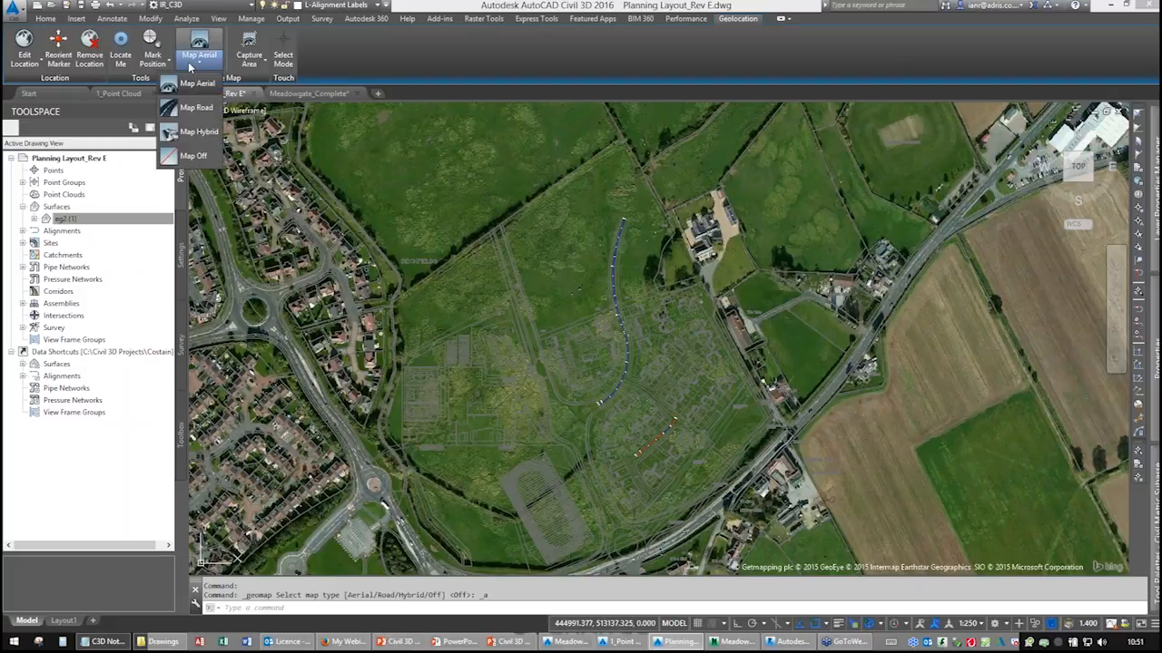
click(192, 155)
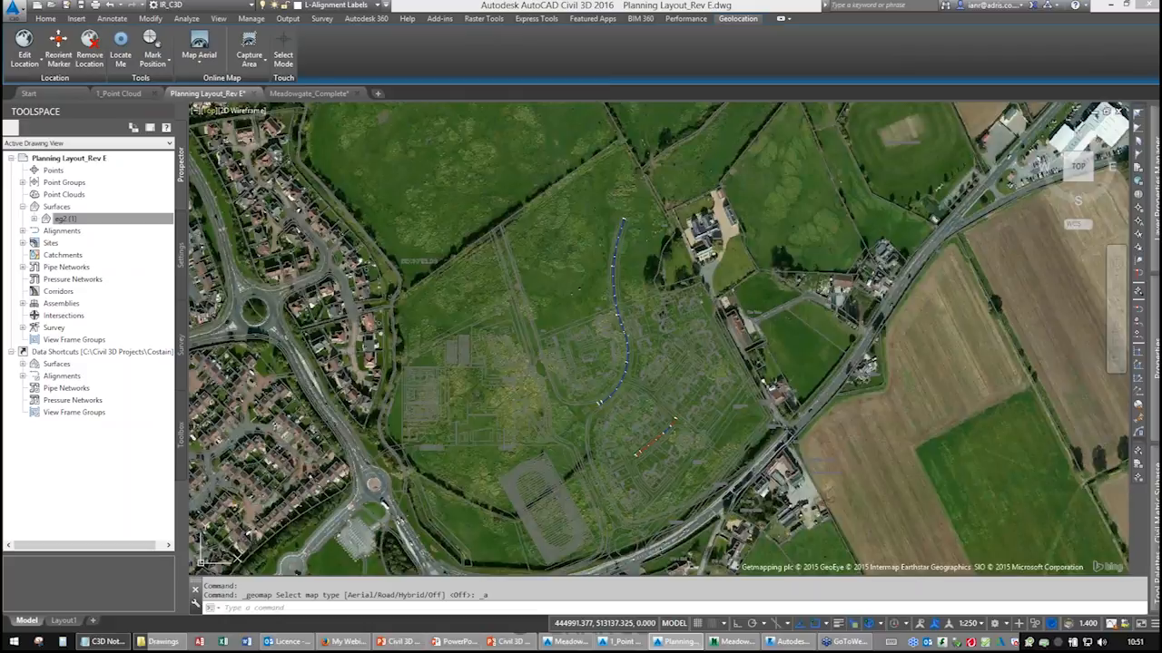
middle_drag(577, 321, 571, 264)
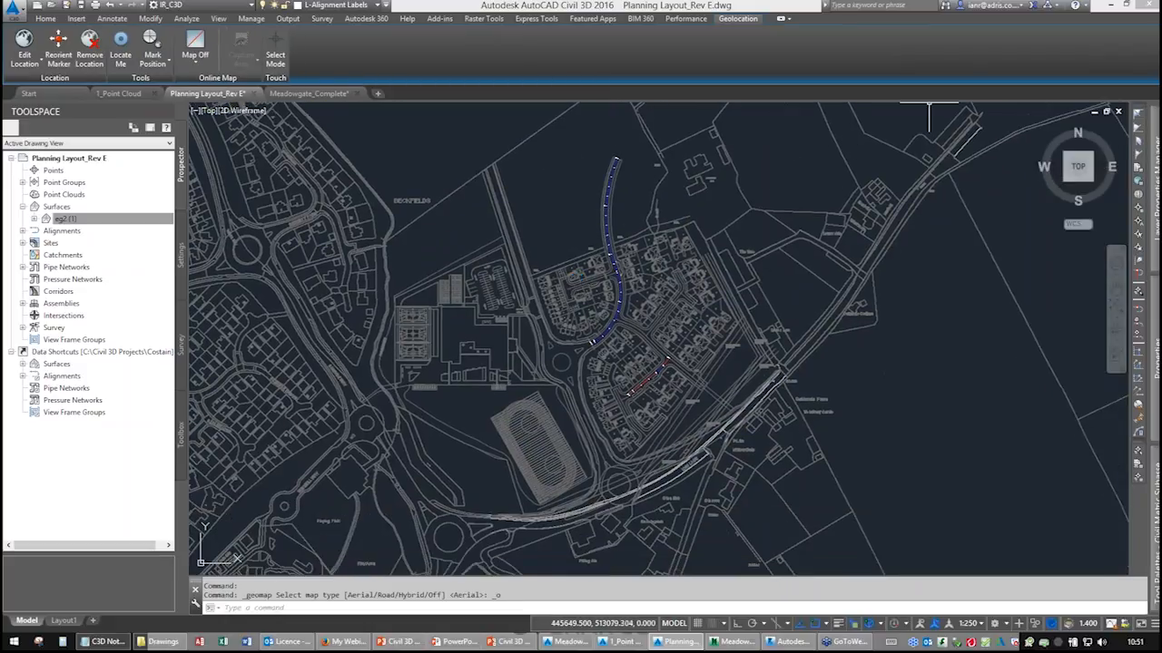
click(1004, 7)
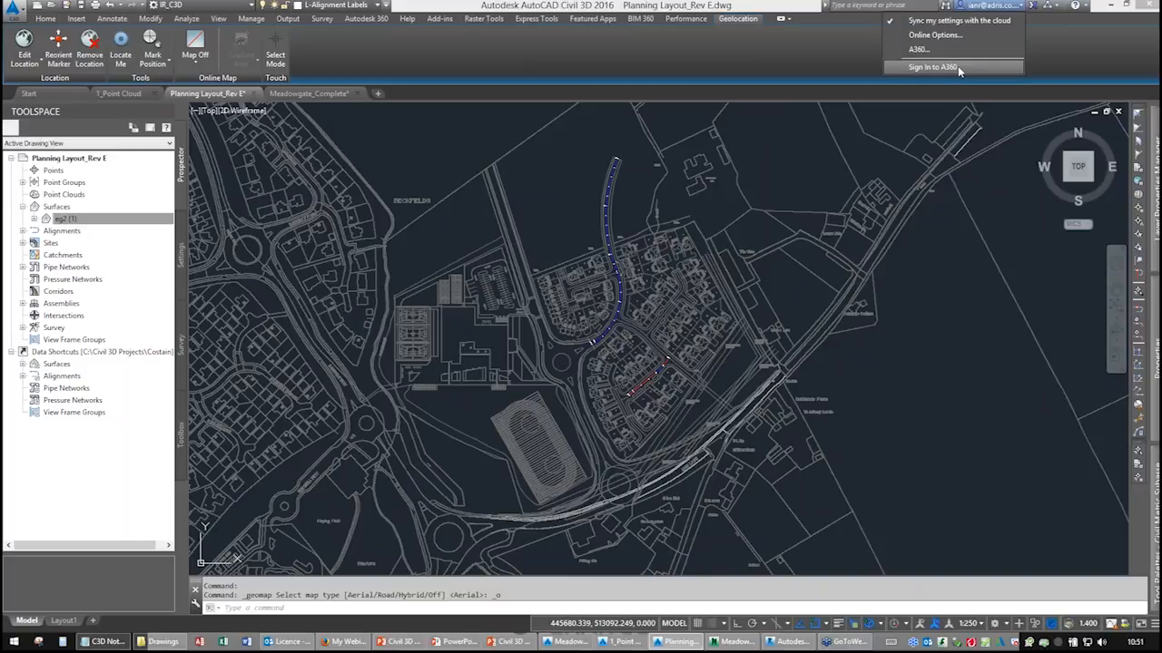
click(722, 69)
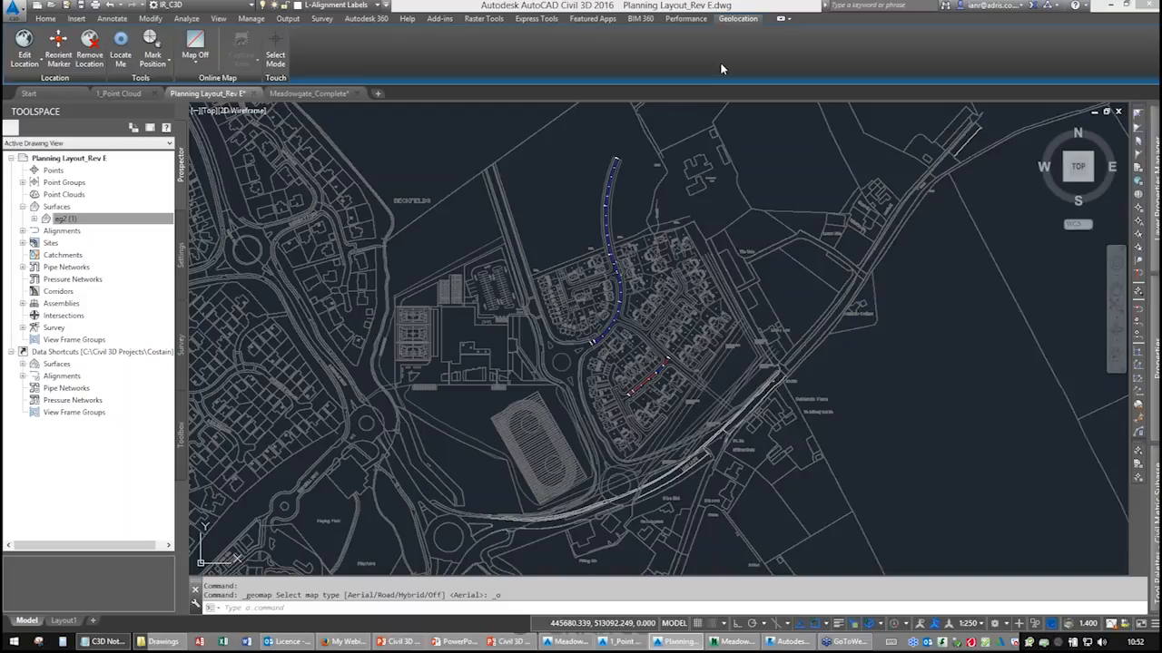
Show the road online map behind the drawing and zoom out.
click(194, 65)
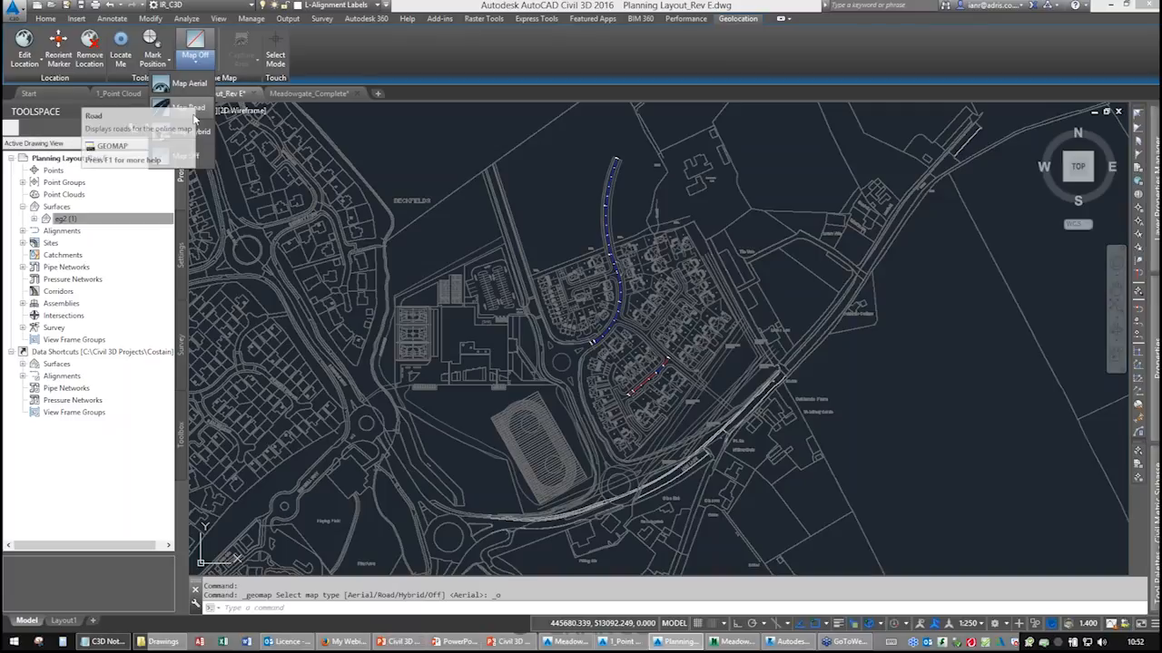
click(193, 108)
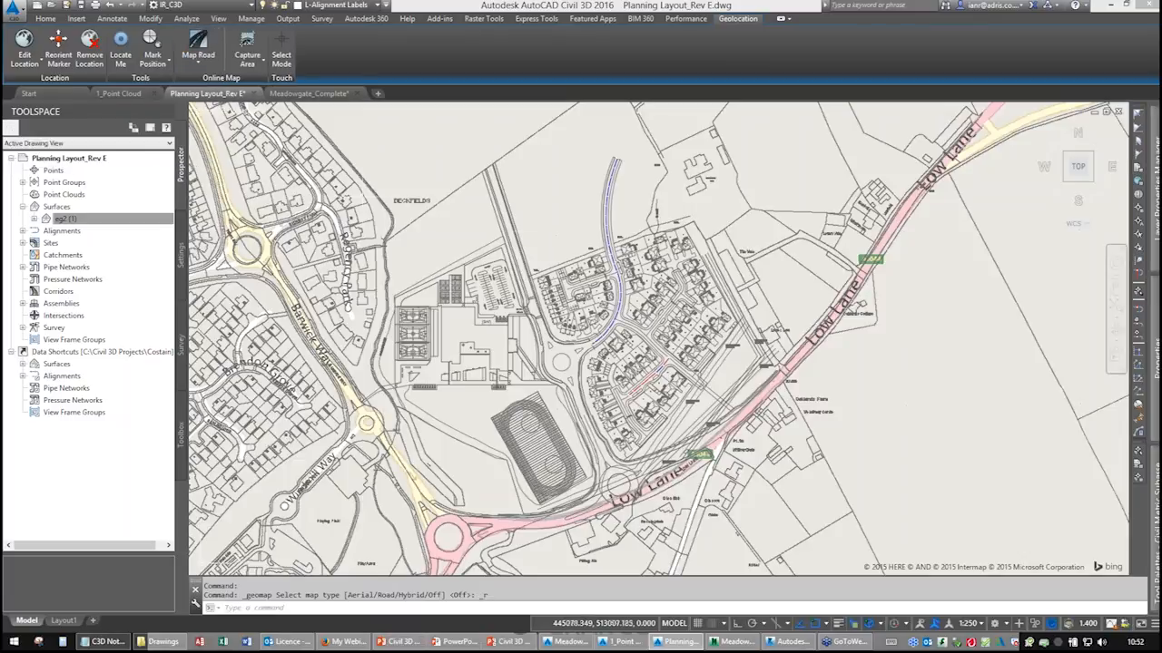
scroll(617, 242, down, 4)
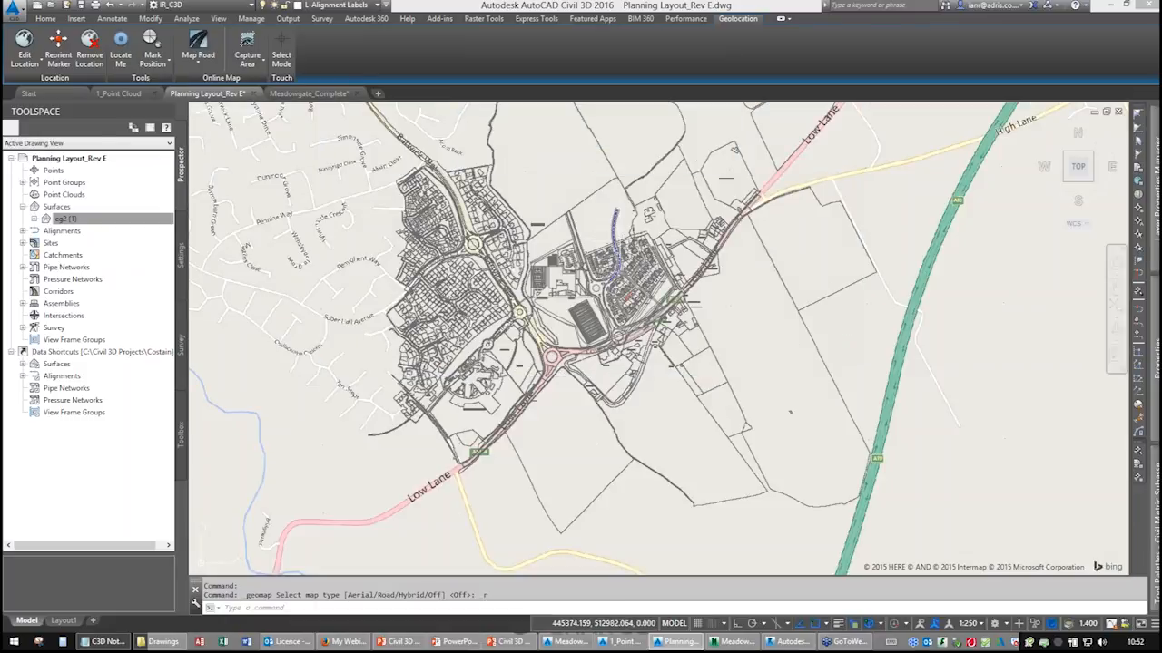
Switch the online map to hybrid, then aerial, then turn the map off.
click(201, 64)
click(203, 136)
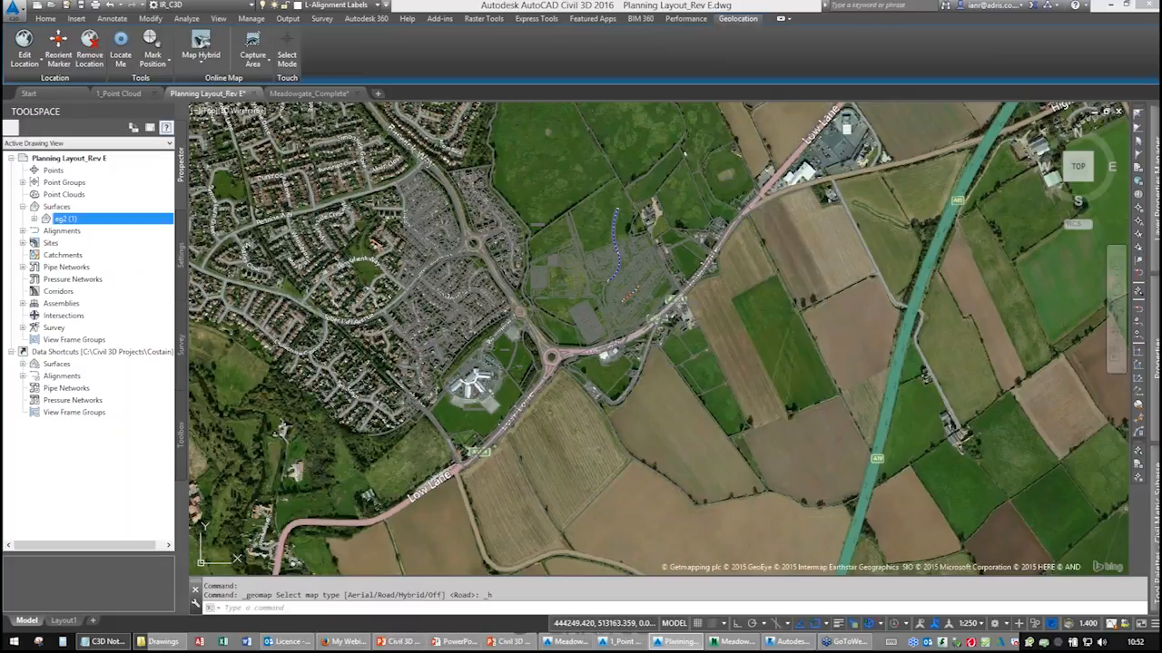
click(200, 62)
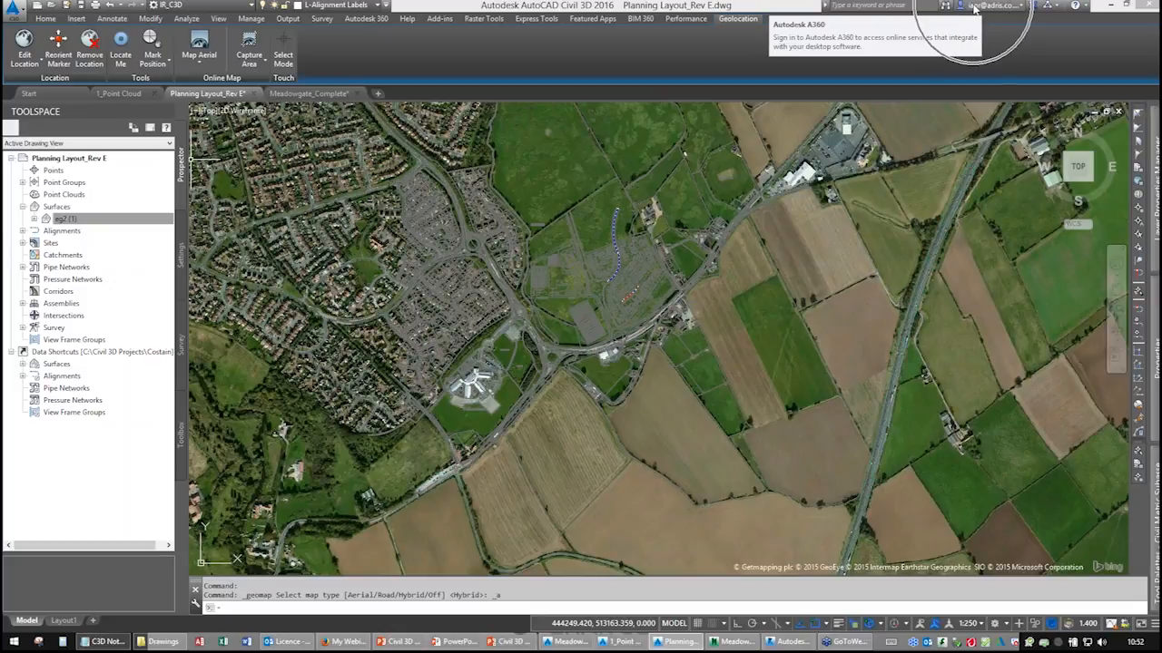
click(199, 62)
click(193, 156)
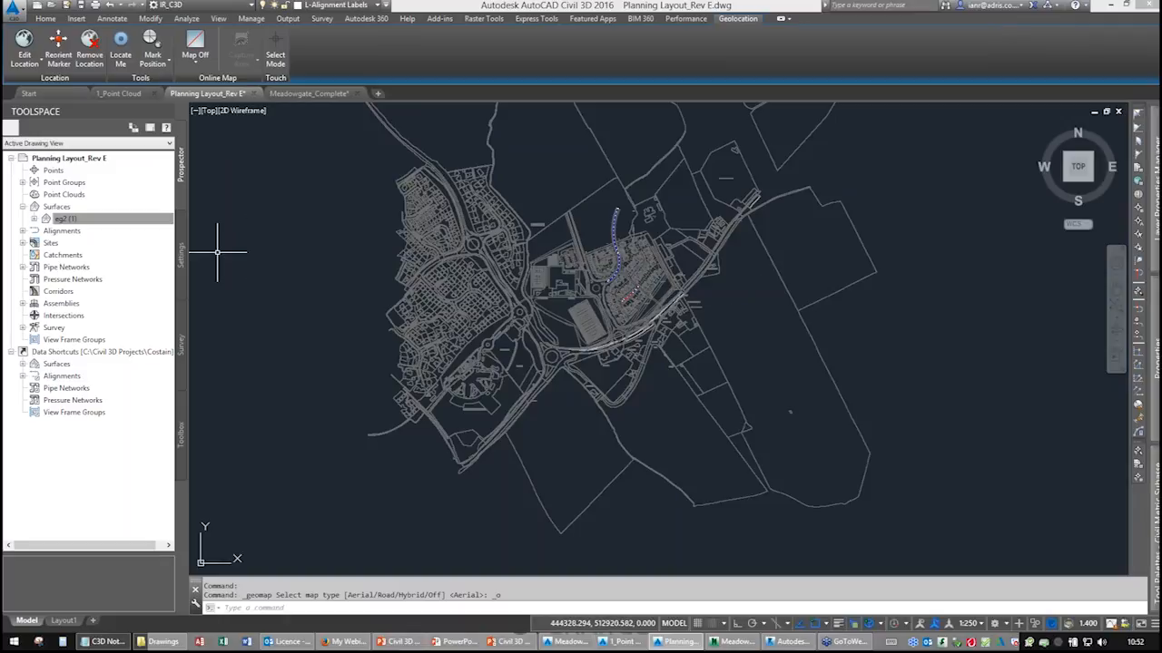
Open the drawing's settings tree in Toolspace.
click(181, 257)
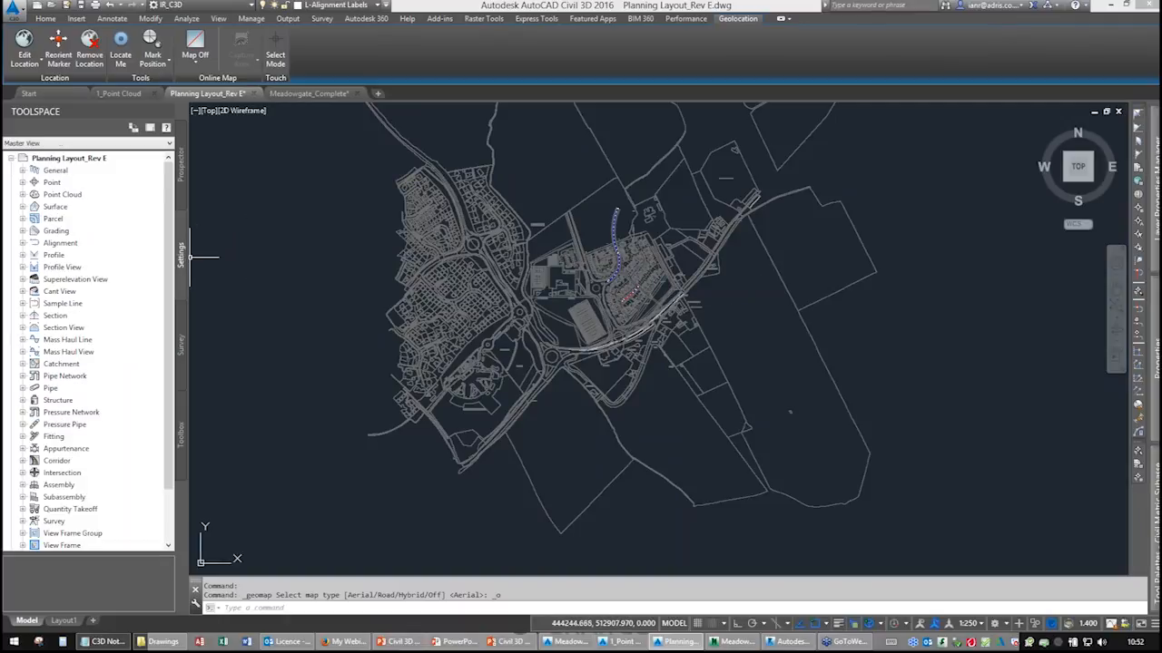
Open the drawing settings to review the units and coordinate zone, then close them.
right_click(69, 160)
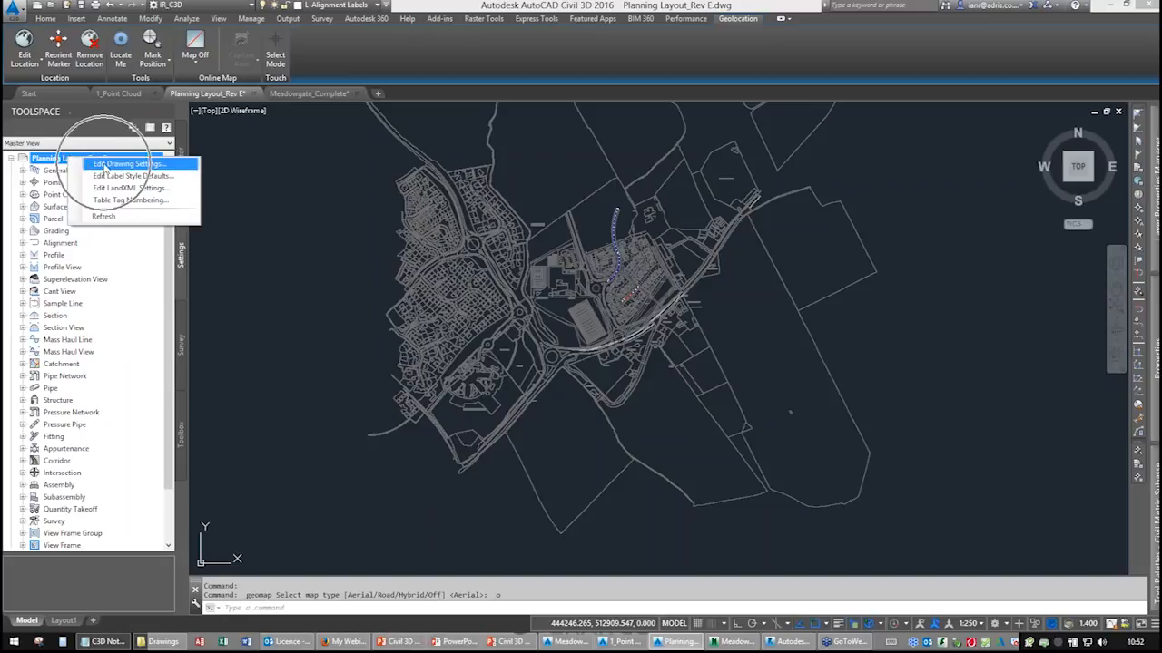
click(105, 164)
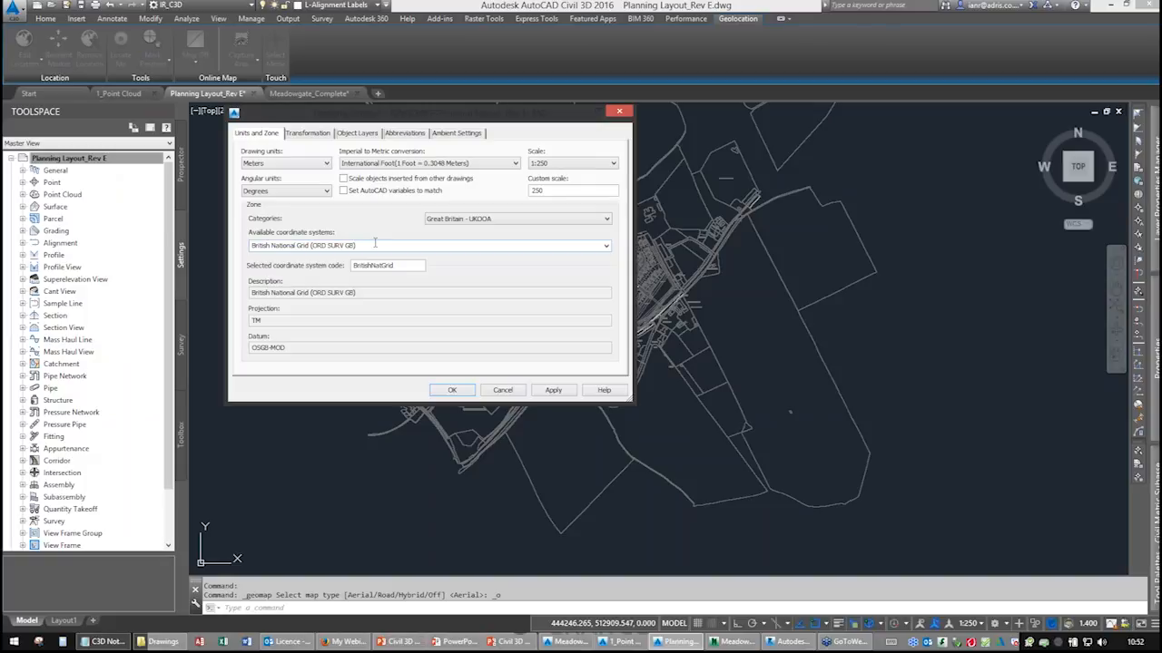
click(620, 112)
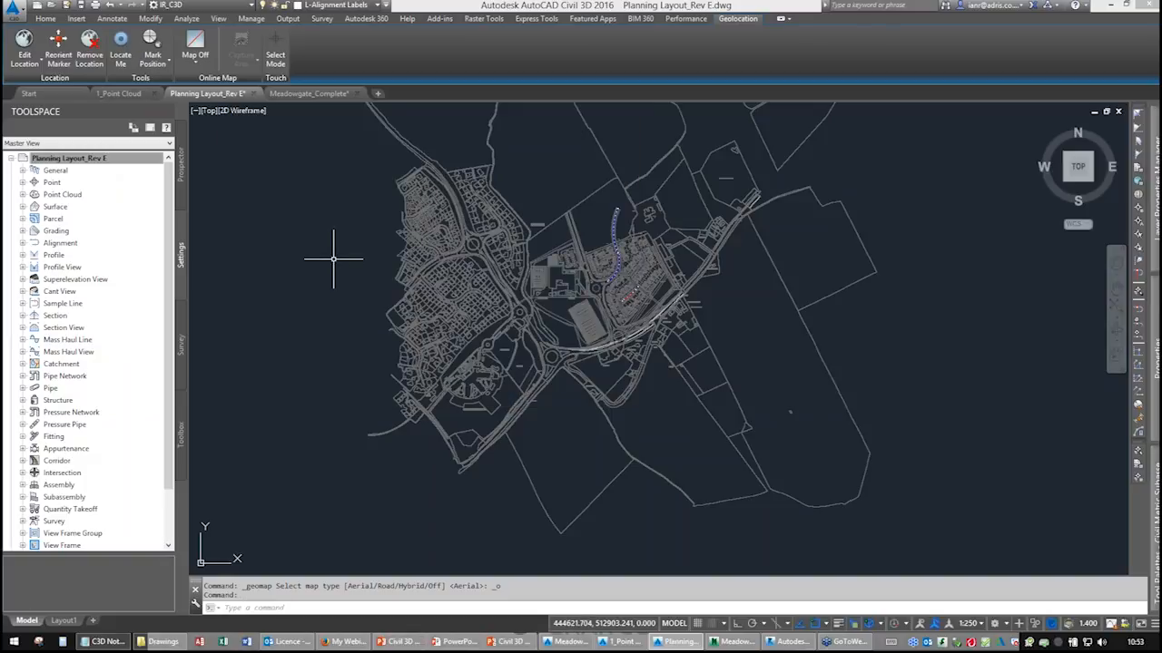
Assign the BritishNatGrid coordinate system to the drawing by searching for brit.
text(csass)
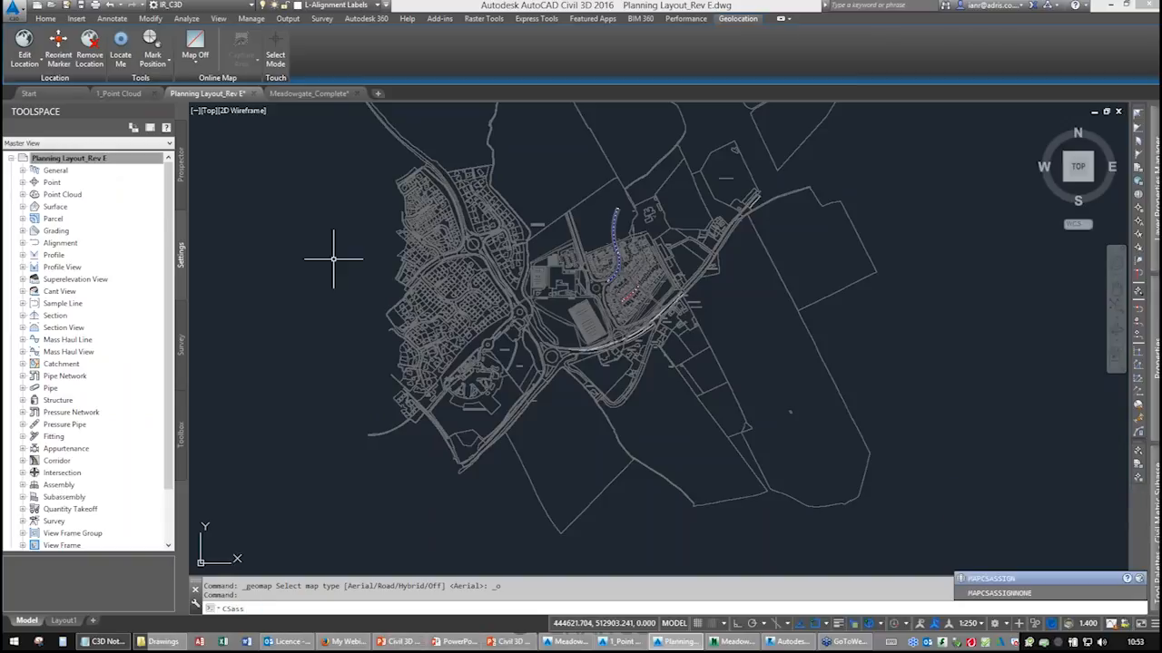
click(1007, 582)
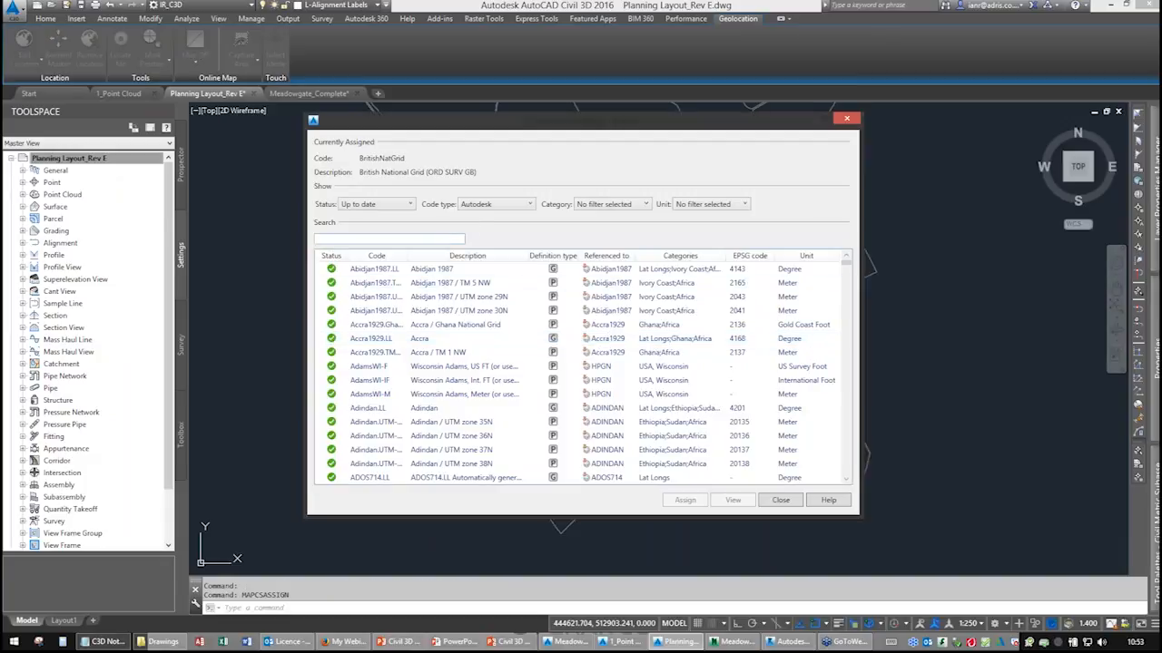
text(brit)
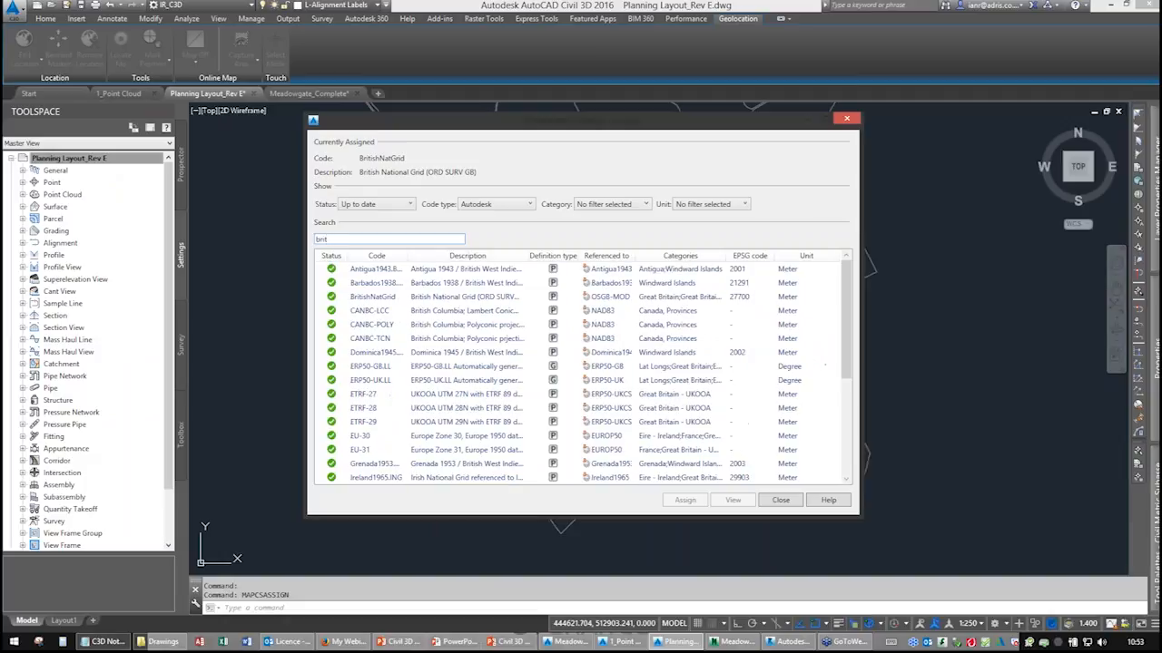
click(472, 297)
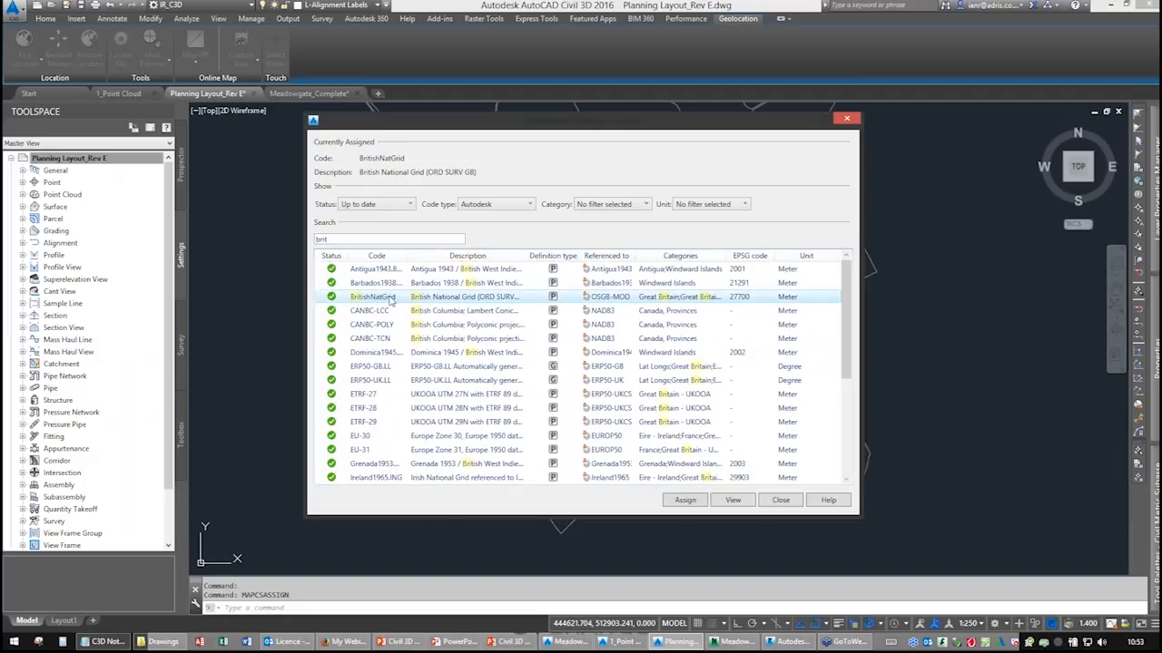
click(685, 500)
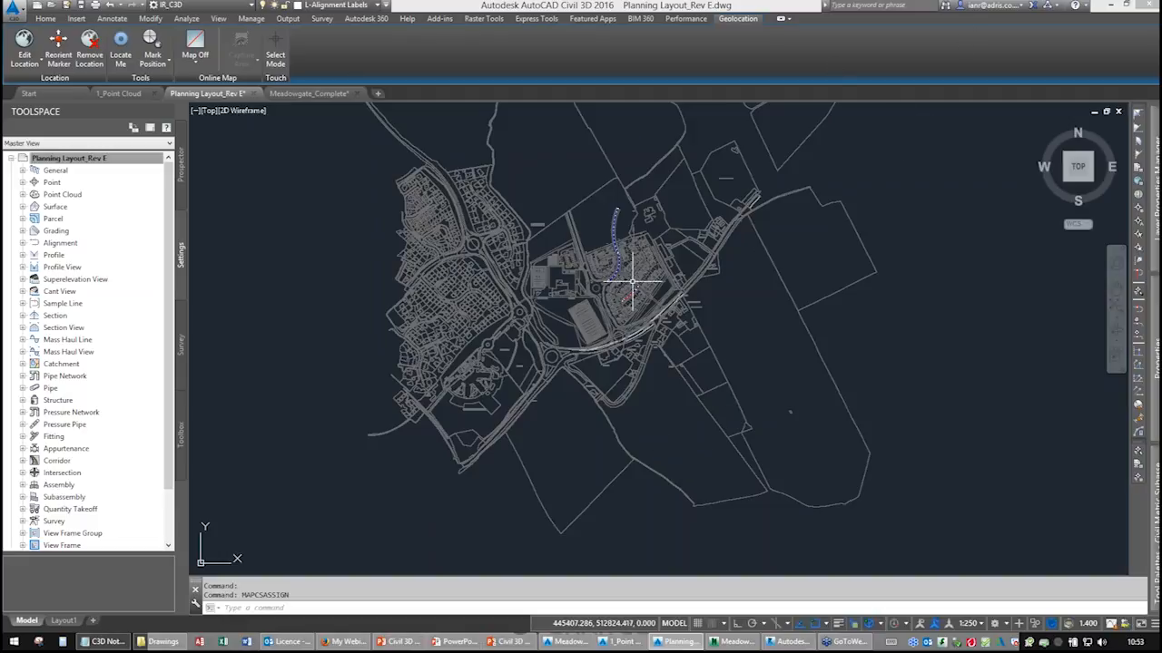
Create a surface profile along alignment Road1 sampled from surface eg2.
scroll(614, 243, up, 5)
scroll(614, 245, up, 1)
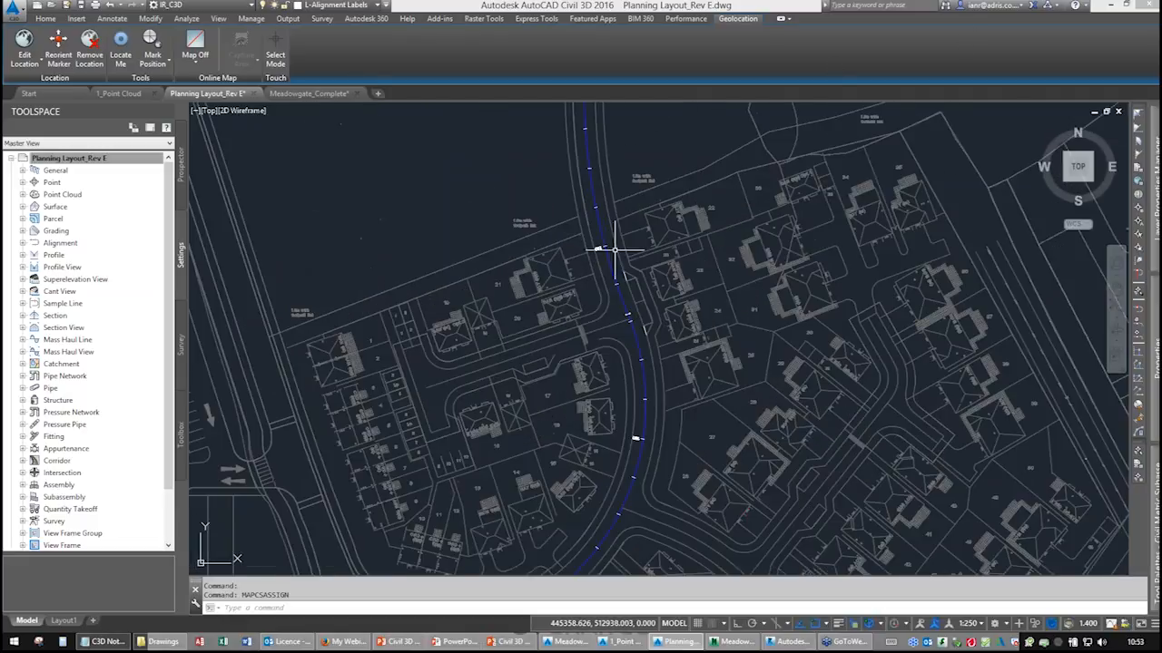
scroll(614, 250, up, 1)
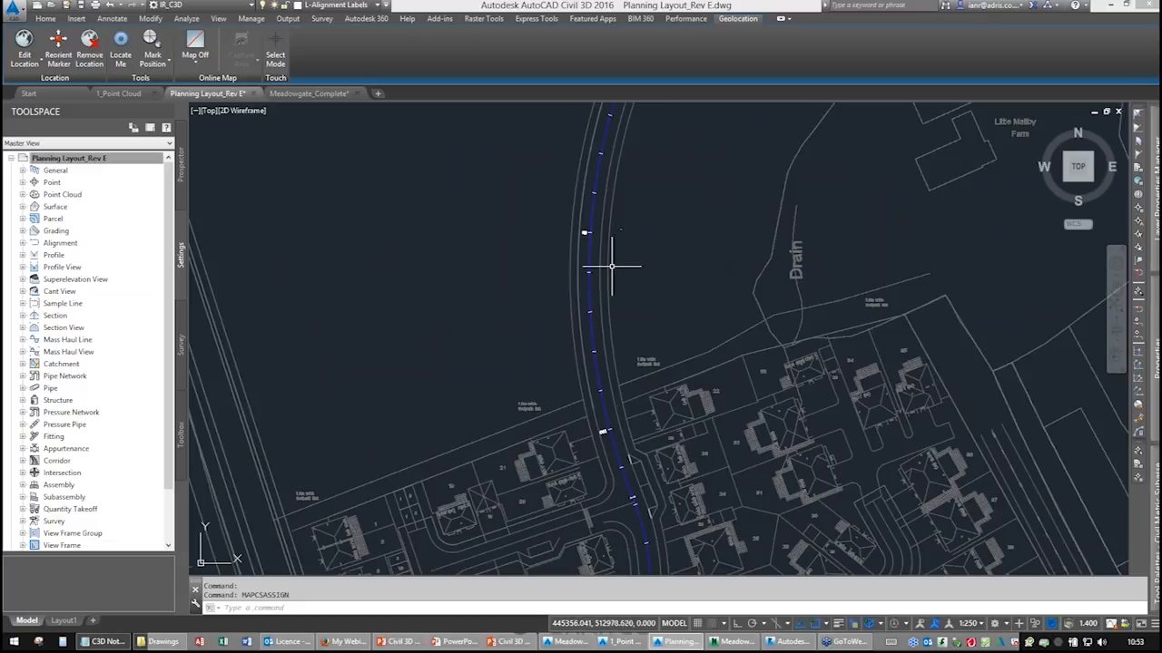
click(46, 19)
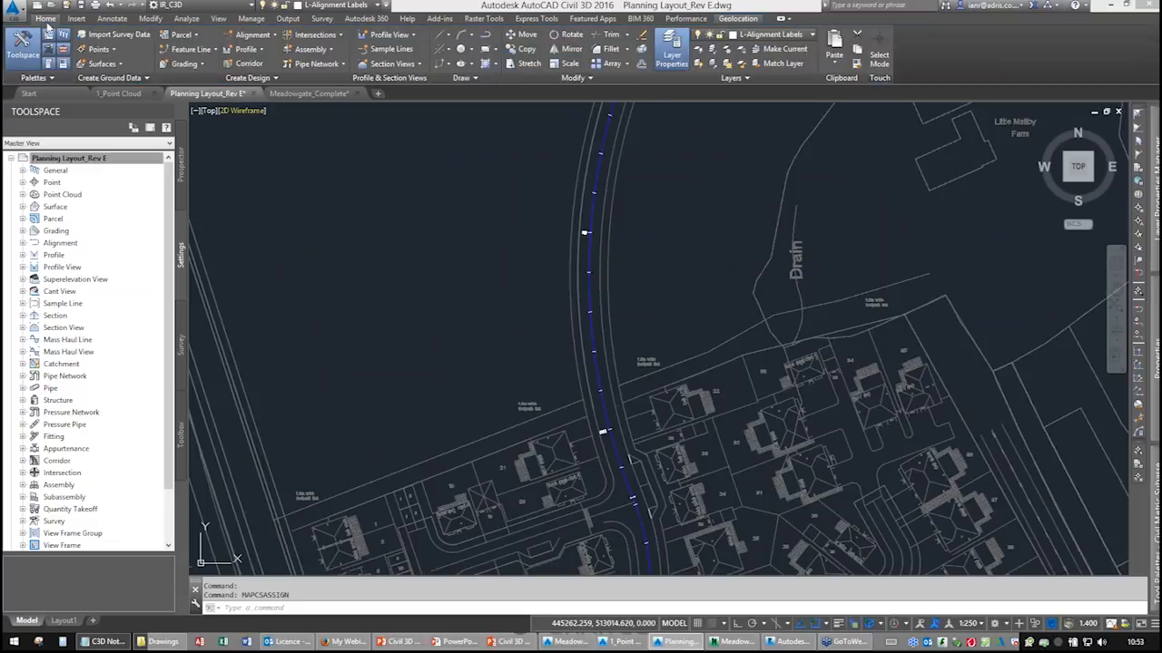
click(252, 51)
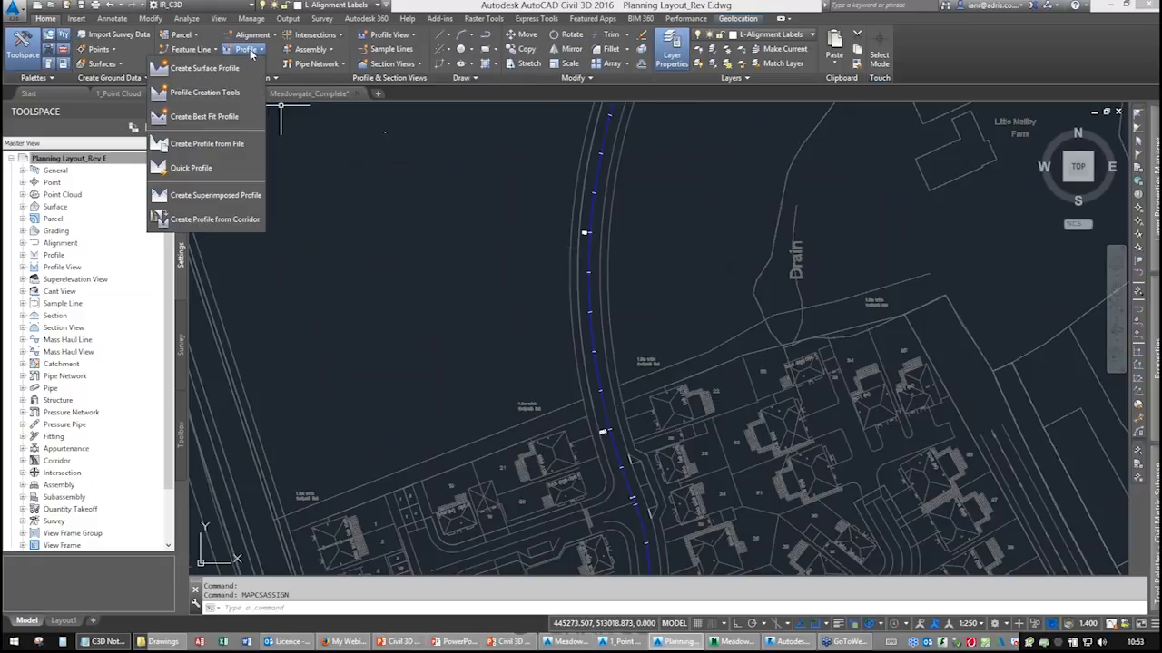
click(205, 68)
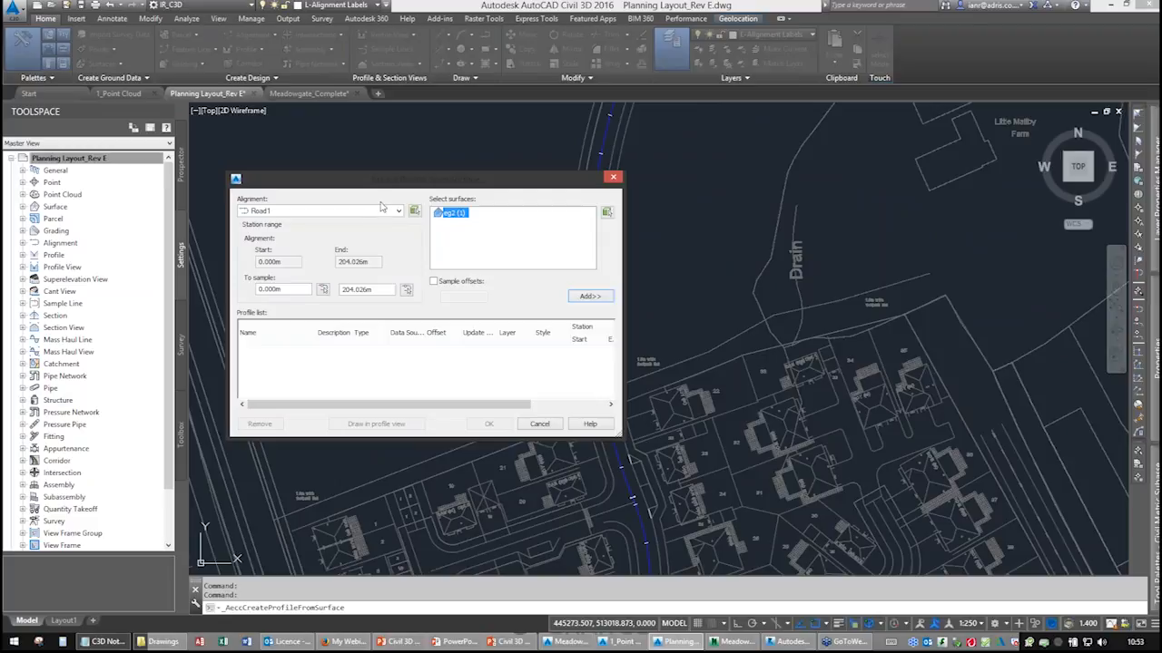
click(303, 214)
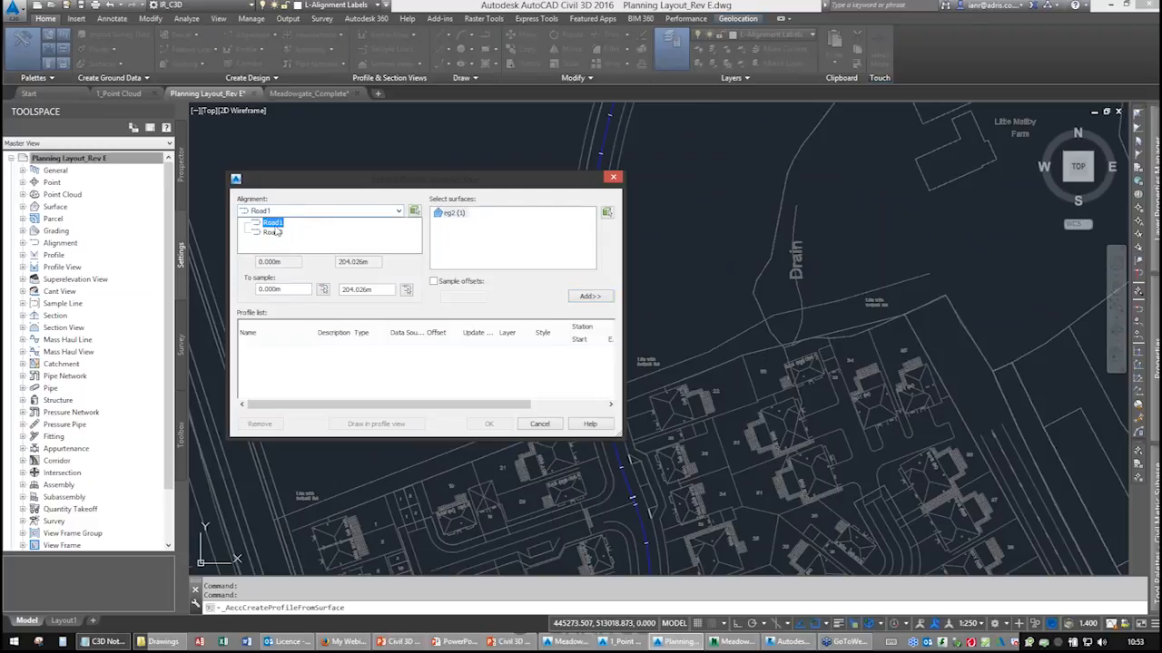
click(272, 233)
click(272, 223)
click(452, 216)
key(ctrl)
key(ctrl)
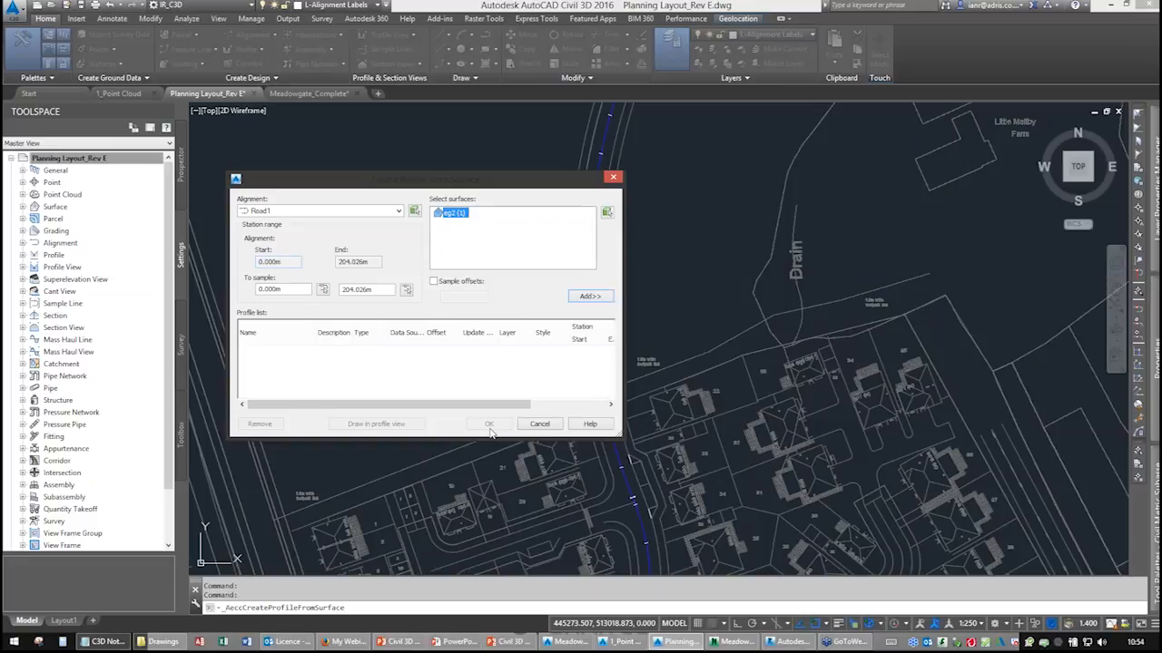
click(591, 297)
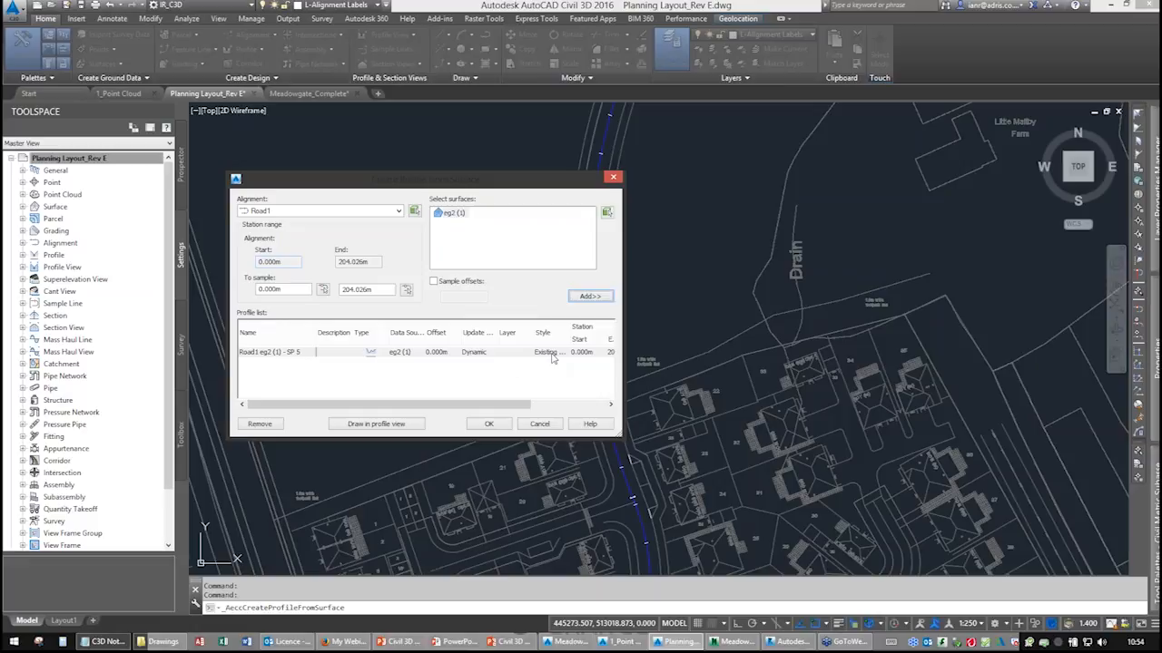
Start drawing the profile in a new profile view for Road1 with the 5x Exaggeration style.
drag(520, 411, 455, 415)
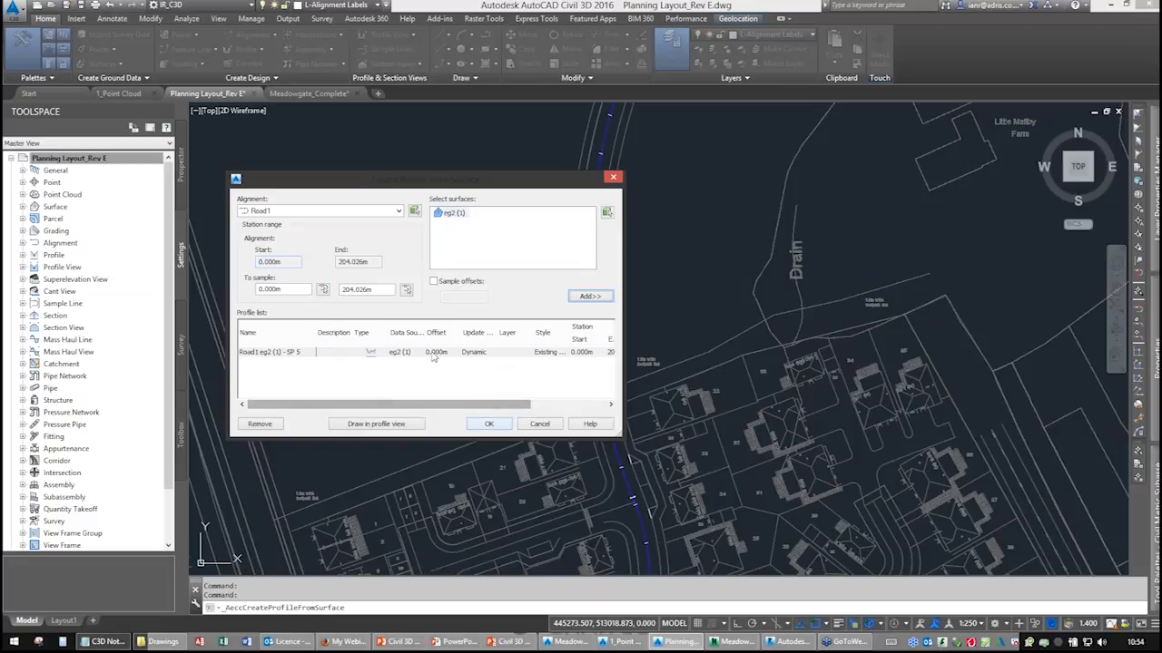
click(374, 425)
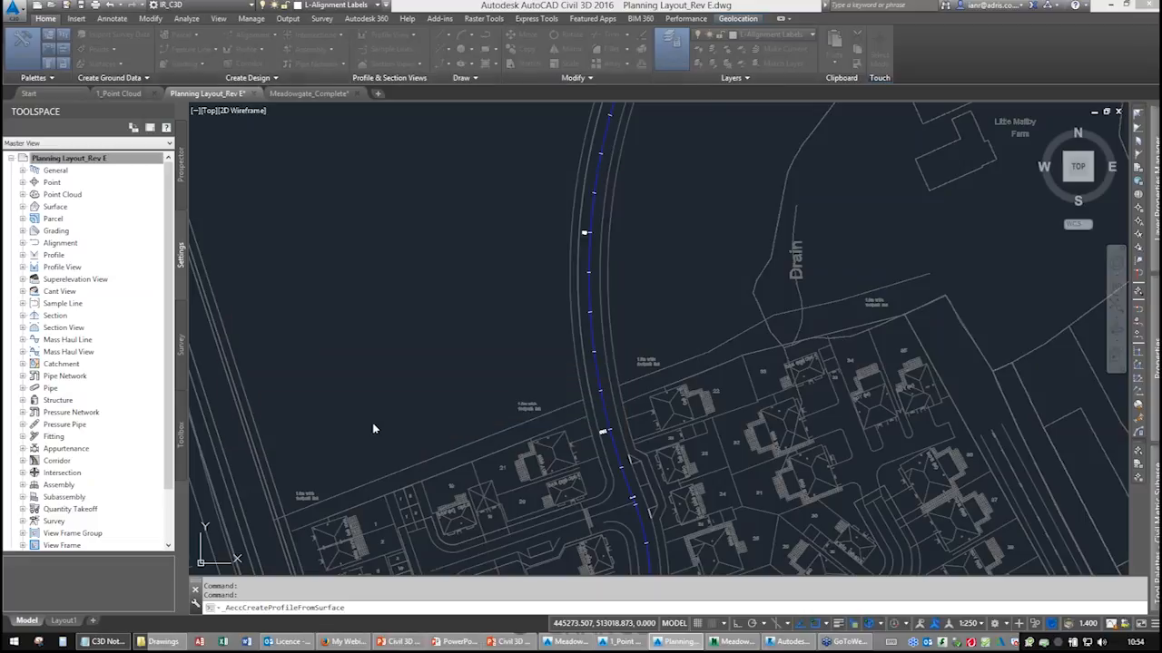
drag(385, 81, 563, 154)
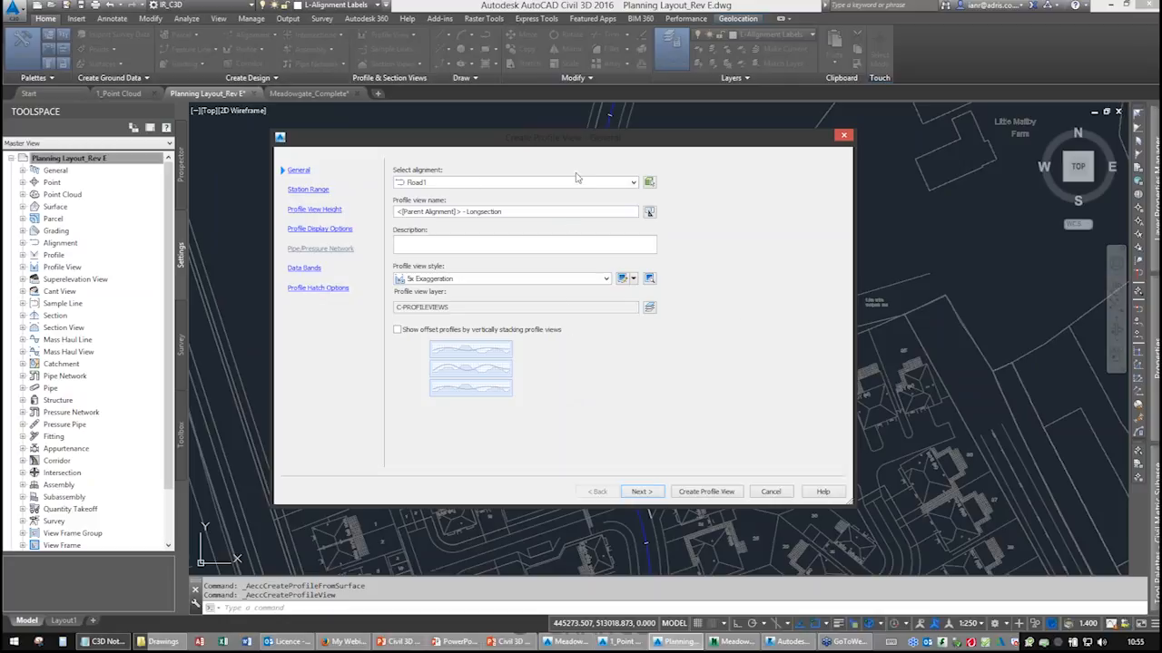
click(431, 184)
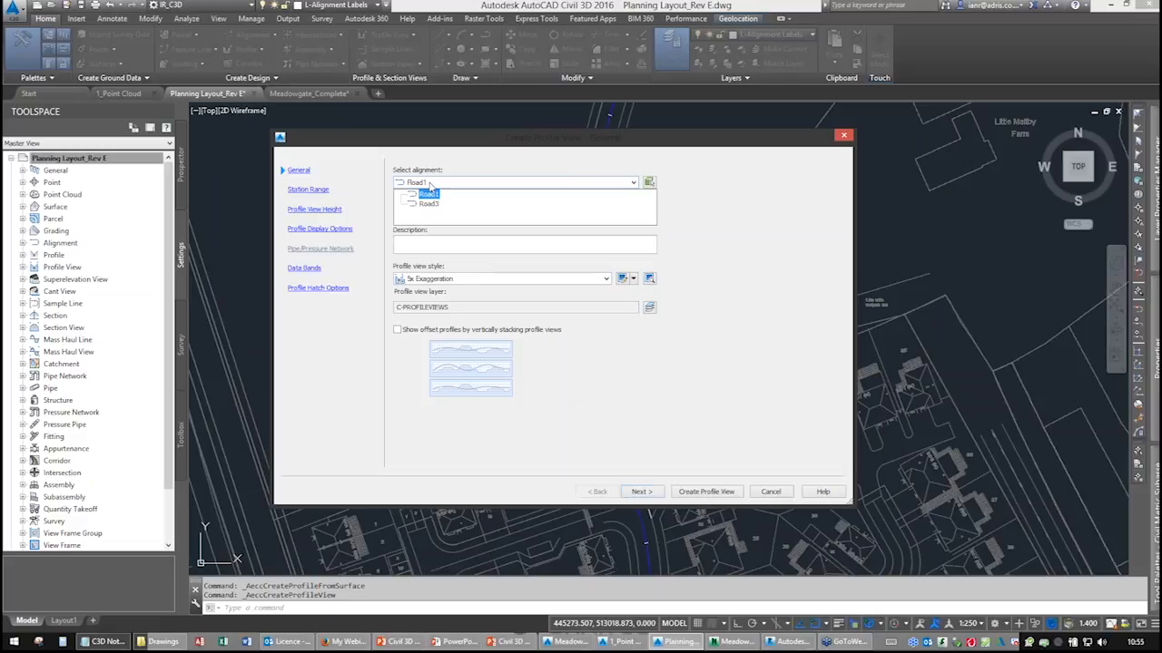
click(432, 185)
click(431, 183)
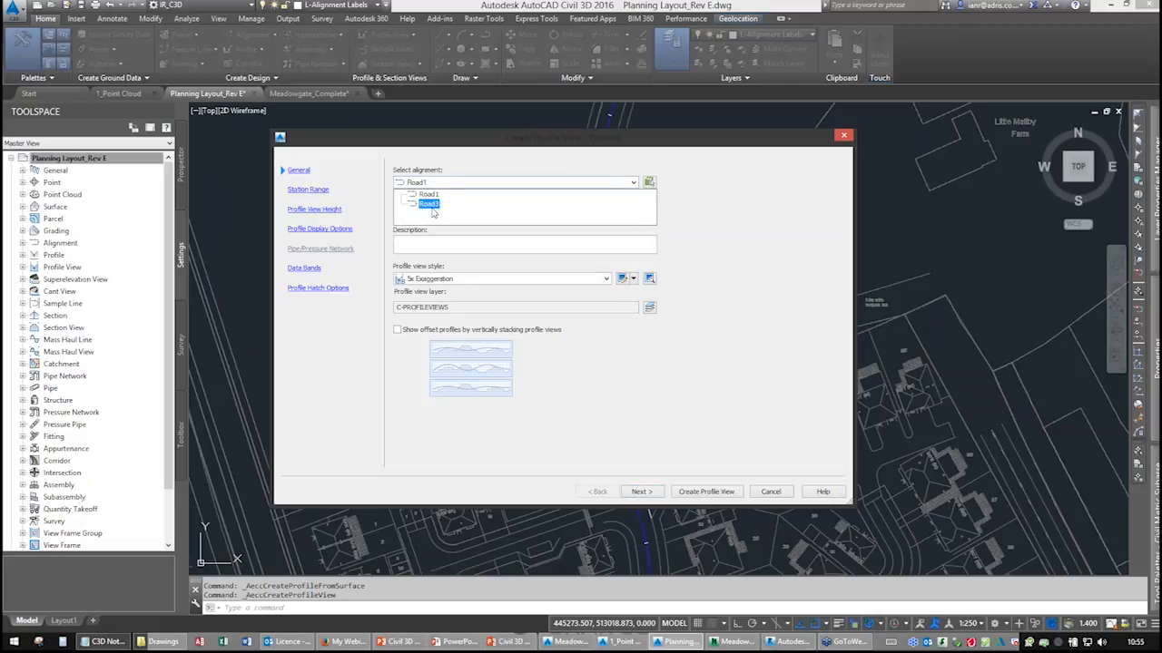
click(434, 191)
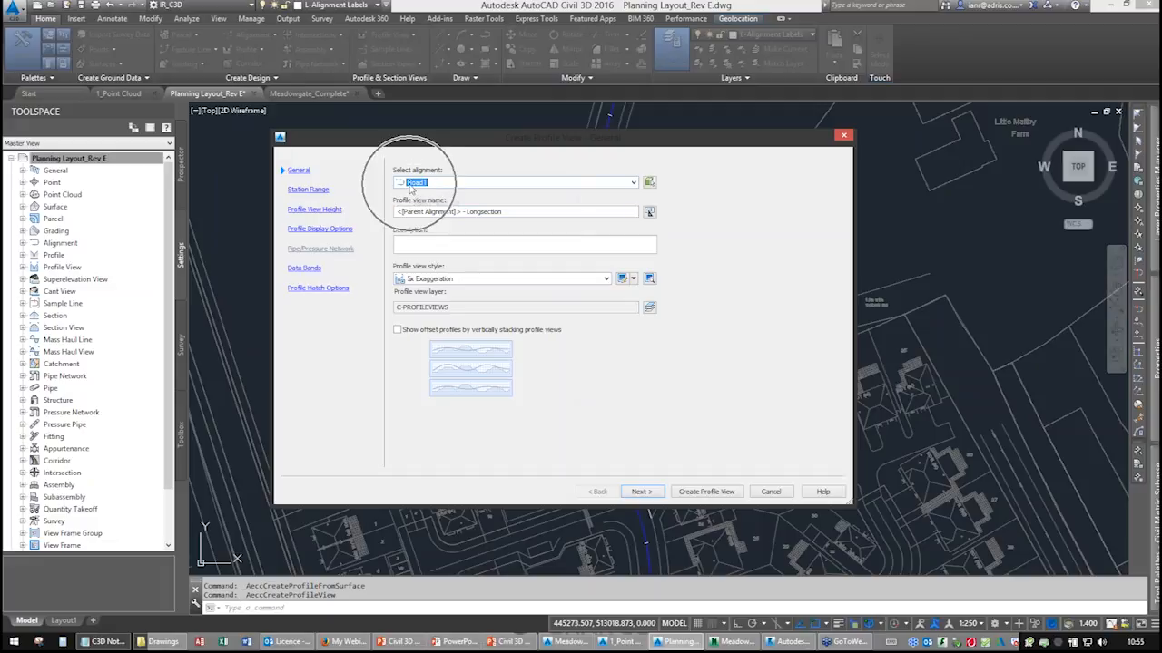
click(519, 212)
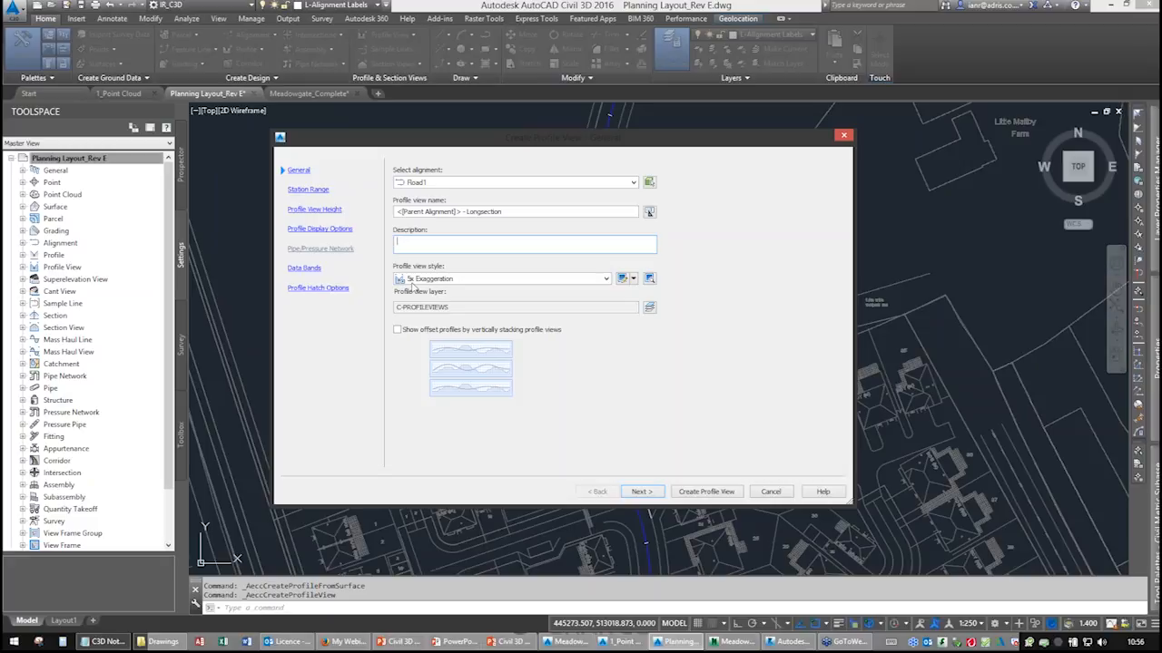
click(563, 281)
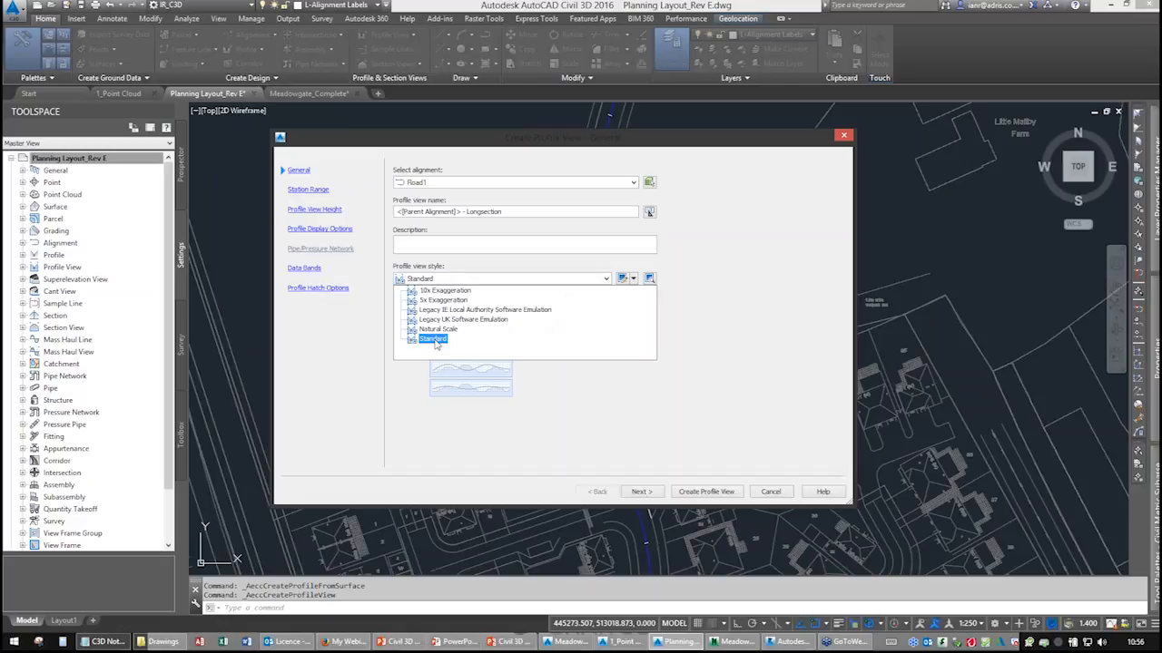
click(444, 300)
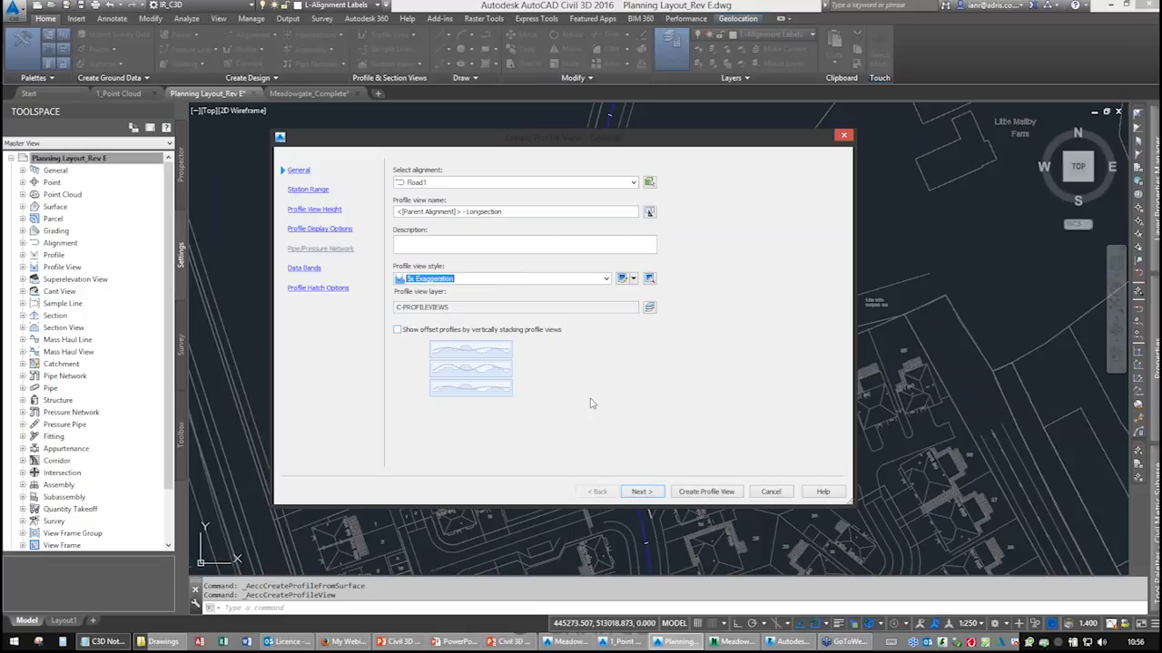
Review the station range and profile view height pages, keeping both automatic.
click(307, 189)
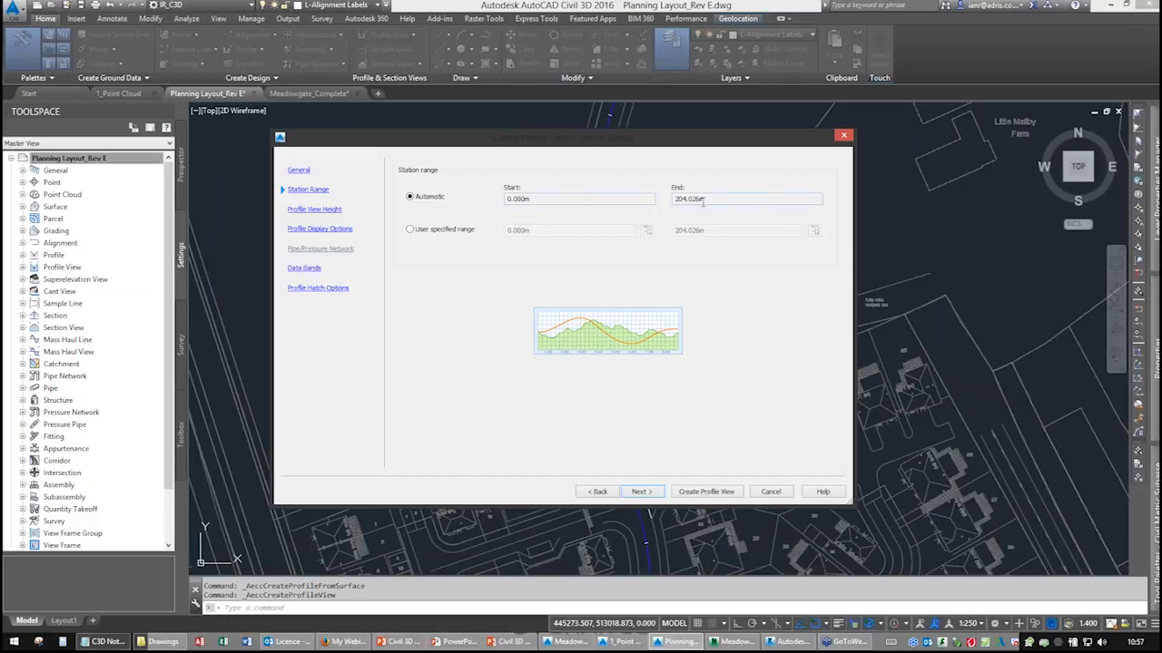
click(637, 494)
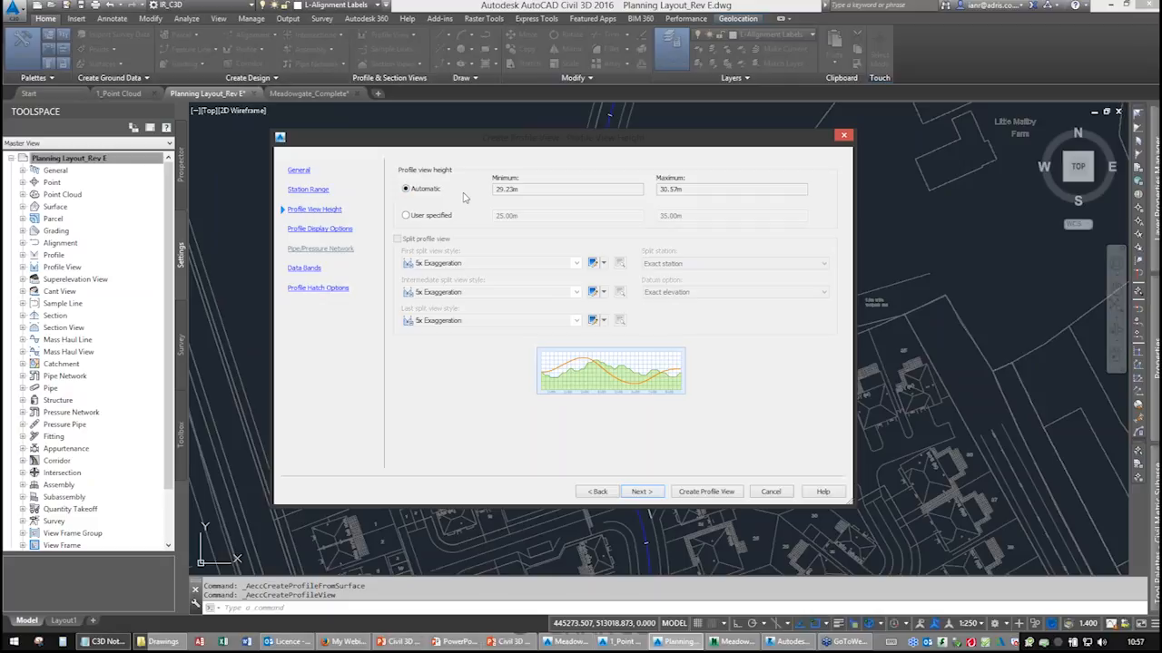
click(423, 221)
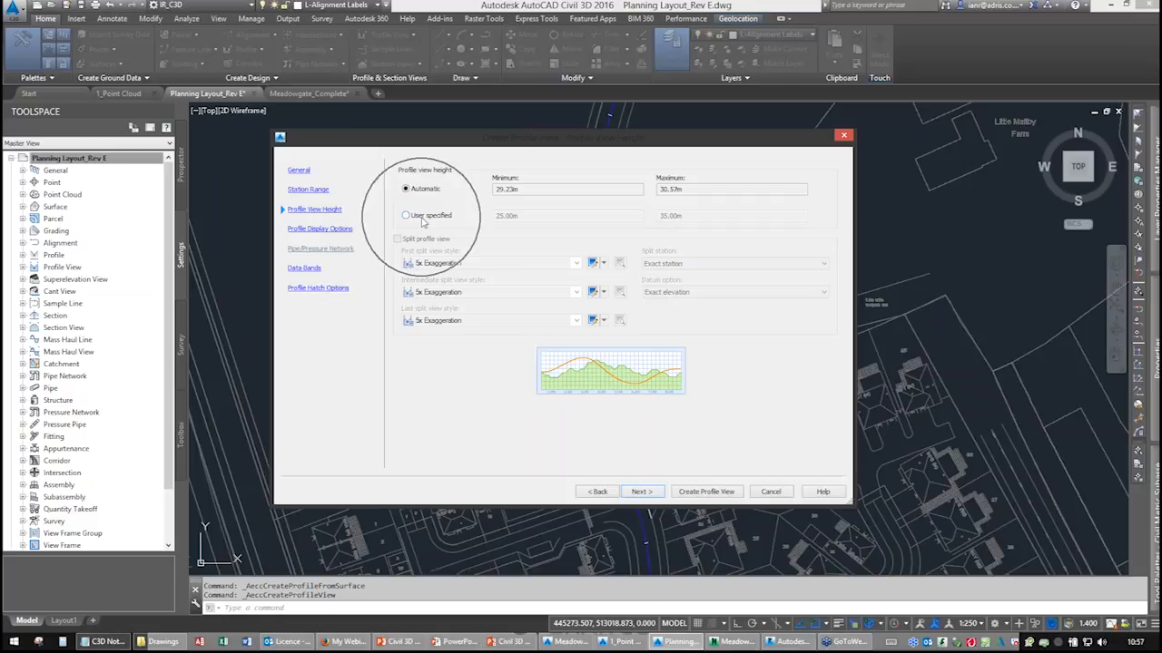
key(ctrl)
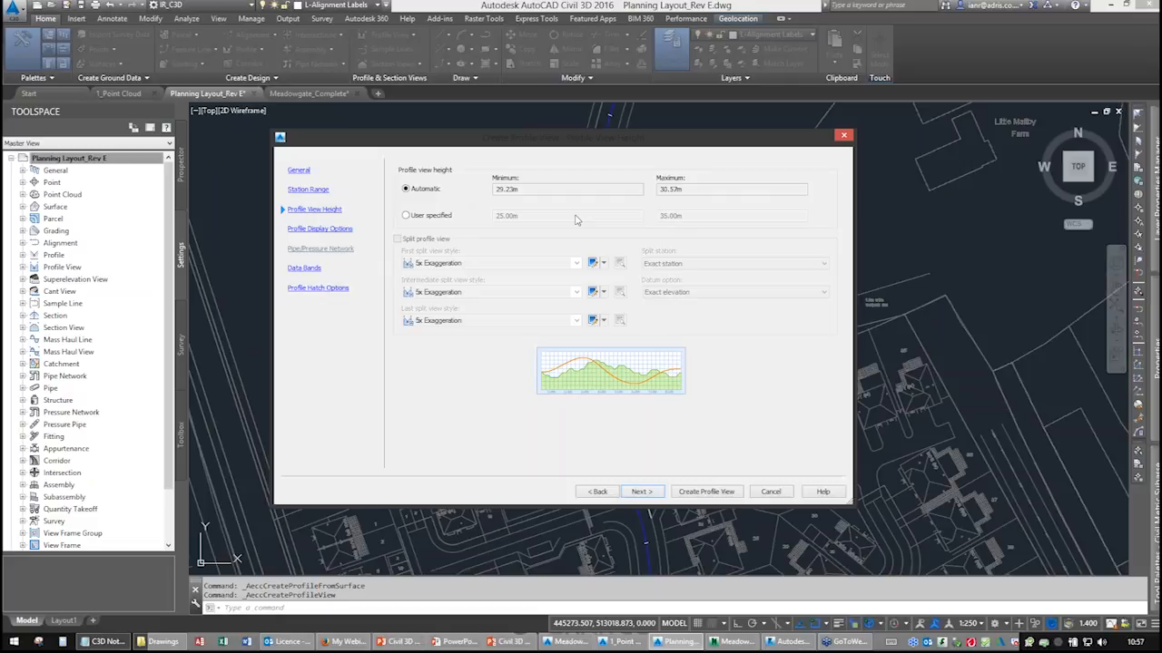
click(650, 492)
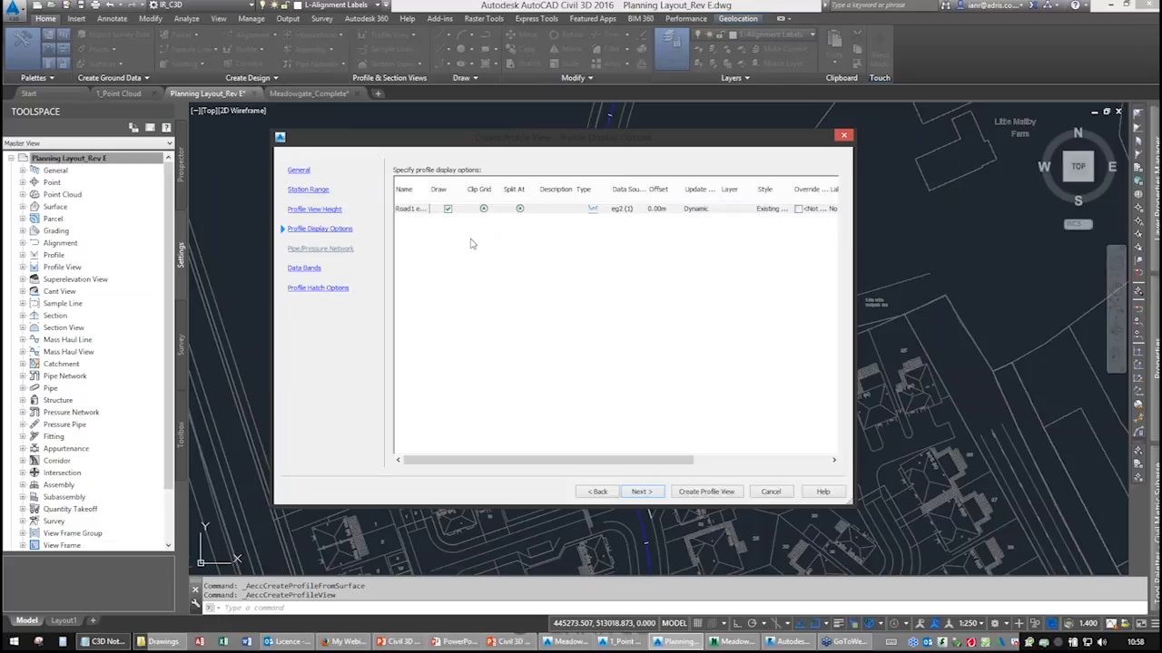
Set the profile's update mode to Dynamic and choose the Station band set for the data bands.
click(704, 217)
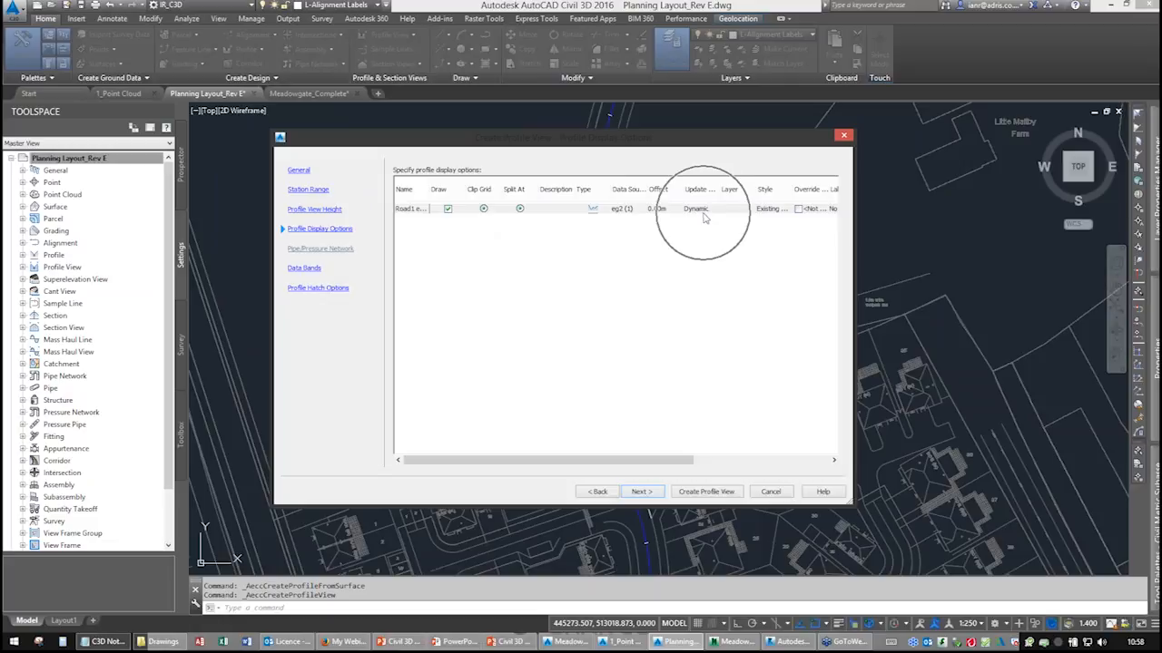
click(704, 216)
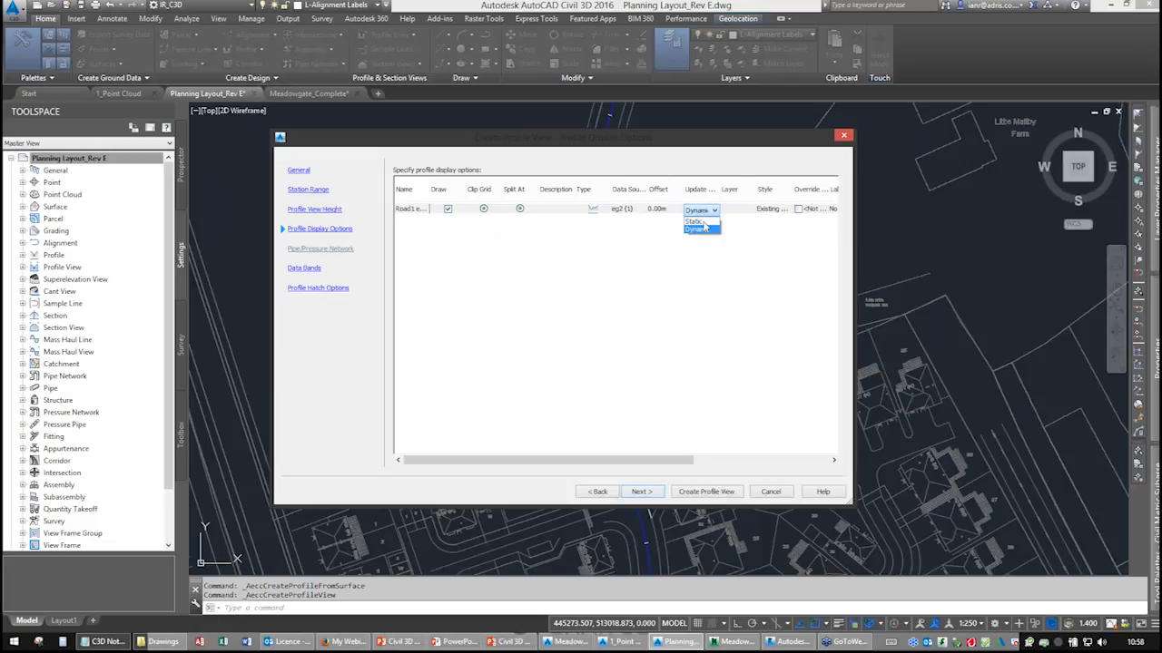
click(703, 229)
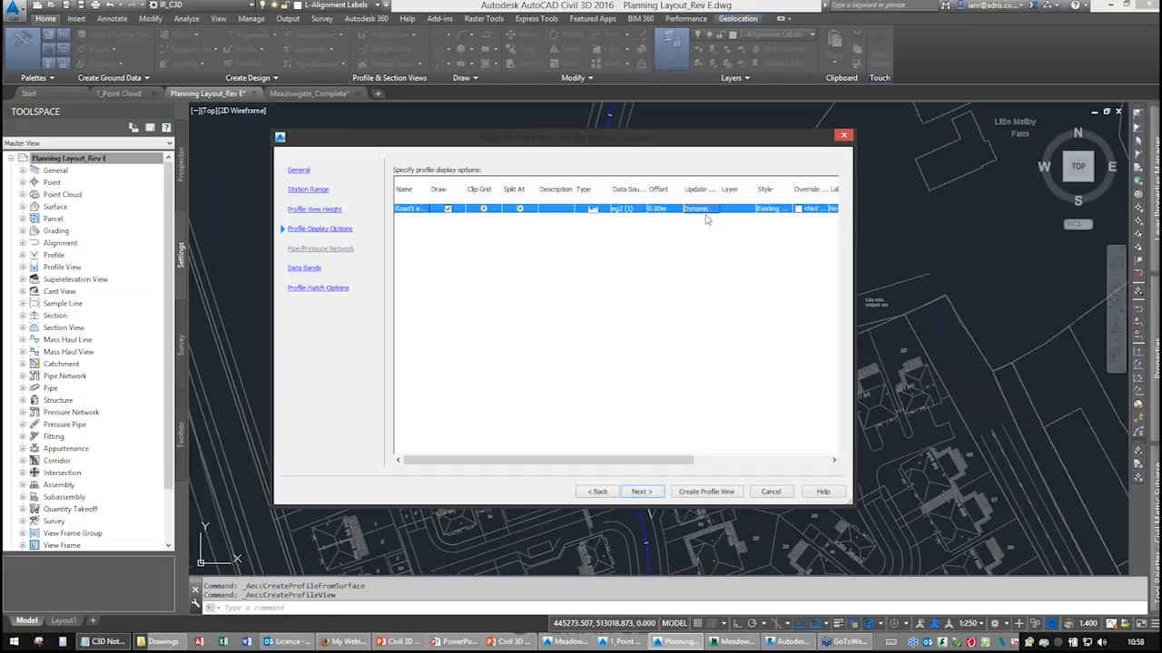
click(631, 494)
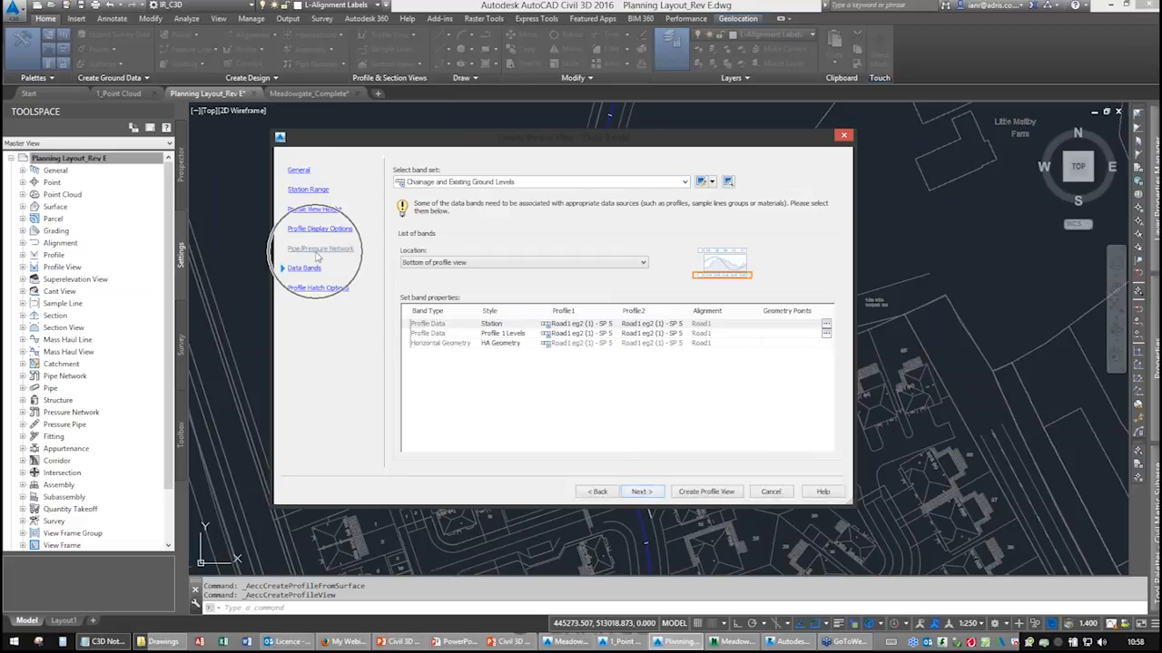
click(534, 183)
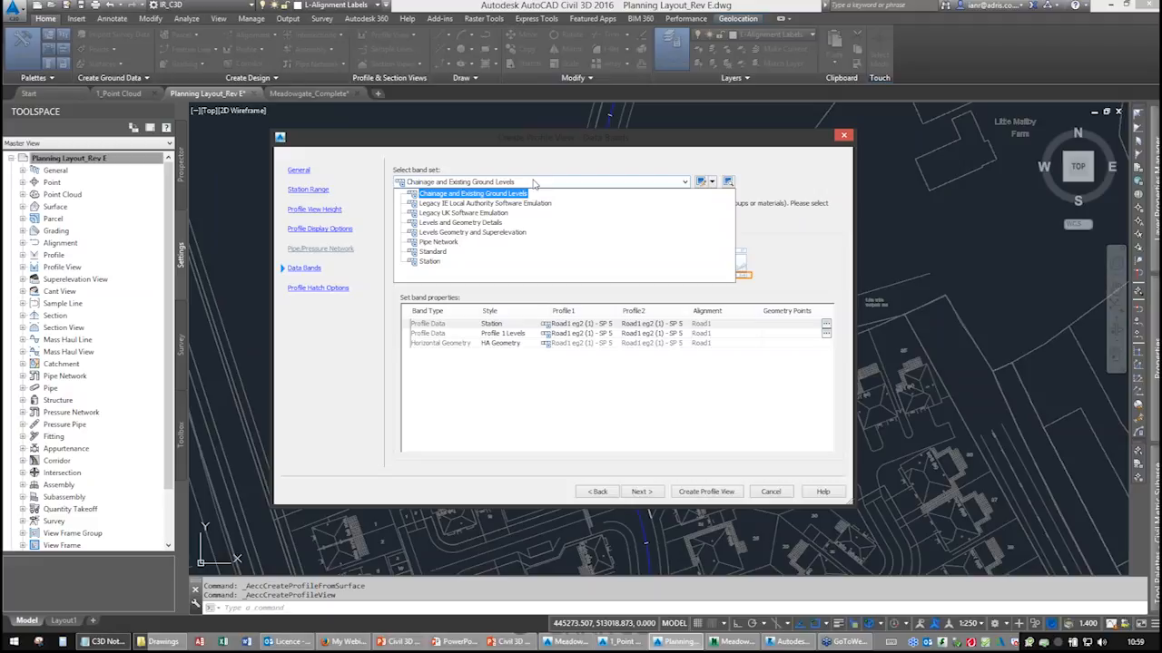
click(490, 261)
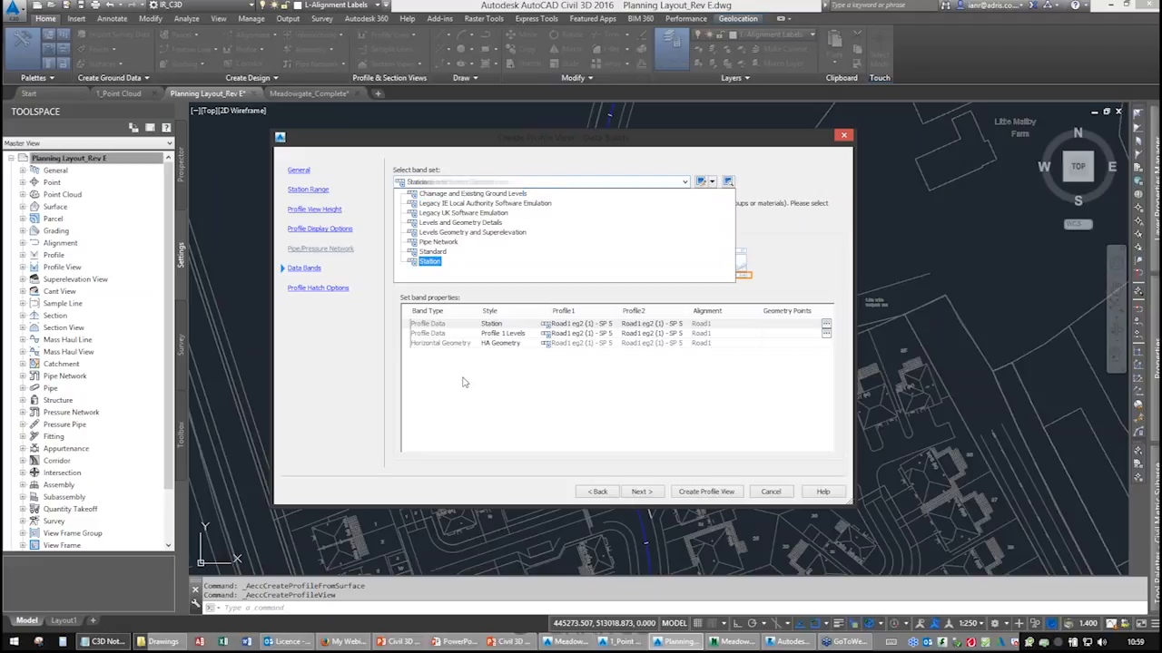
Skip the profile hatch options, create the profile view and place its origin in an empty area of the drawing.
click(639, 492)
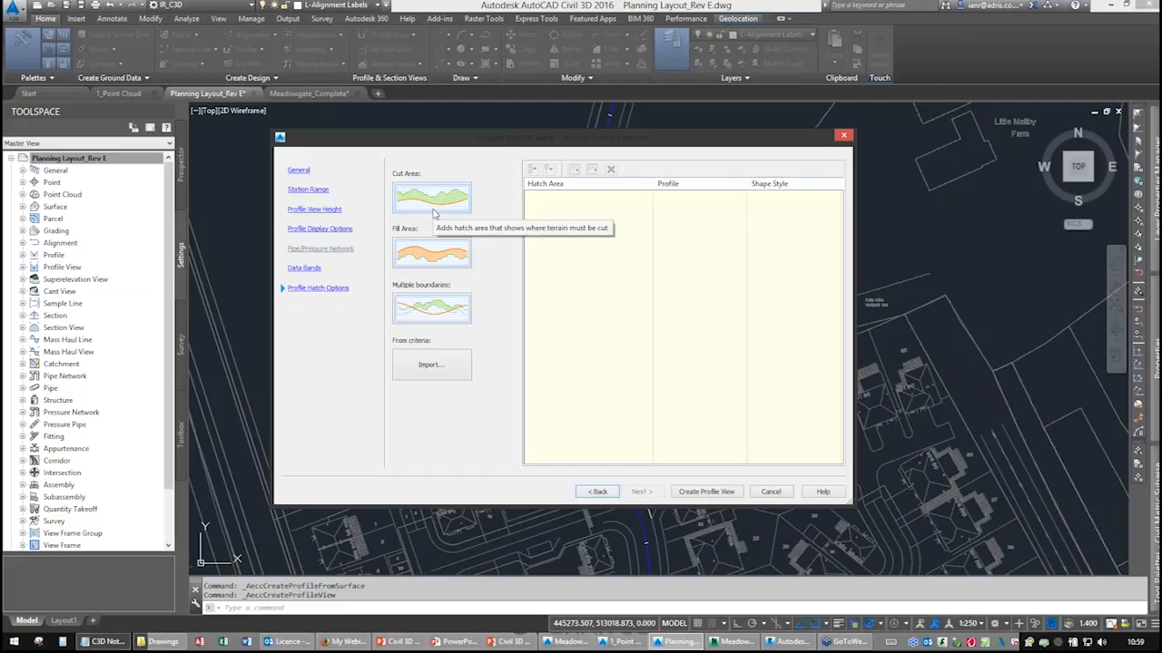
click(703, 492)
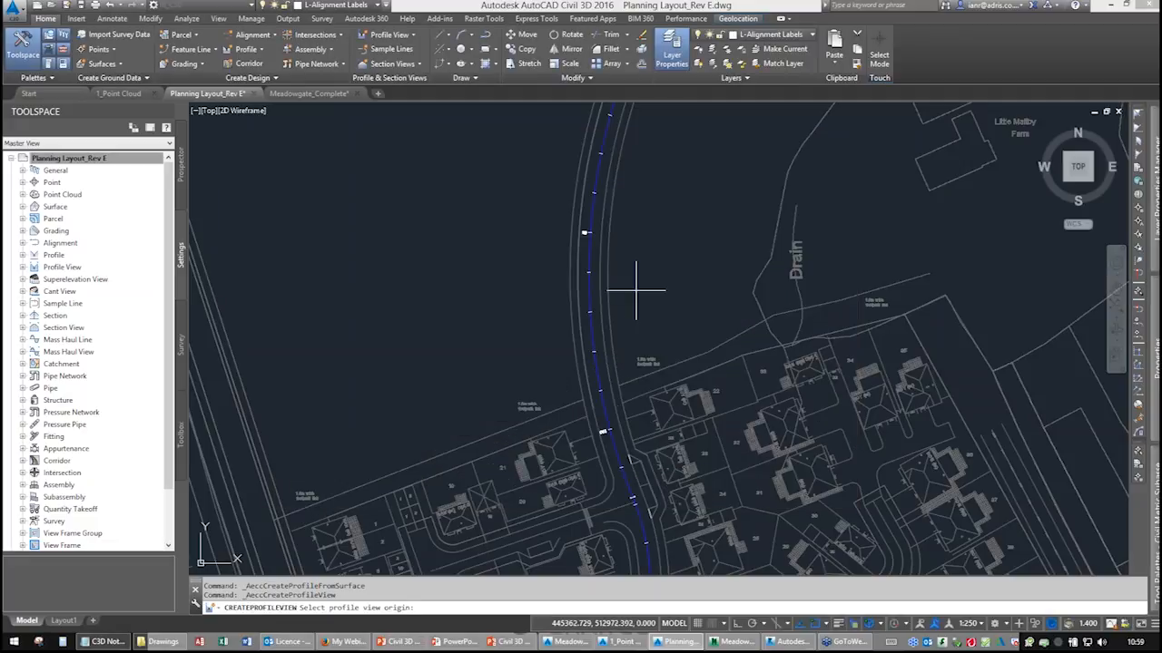
click(375, 565)
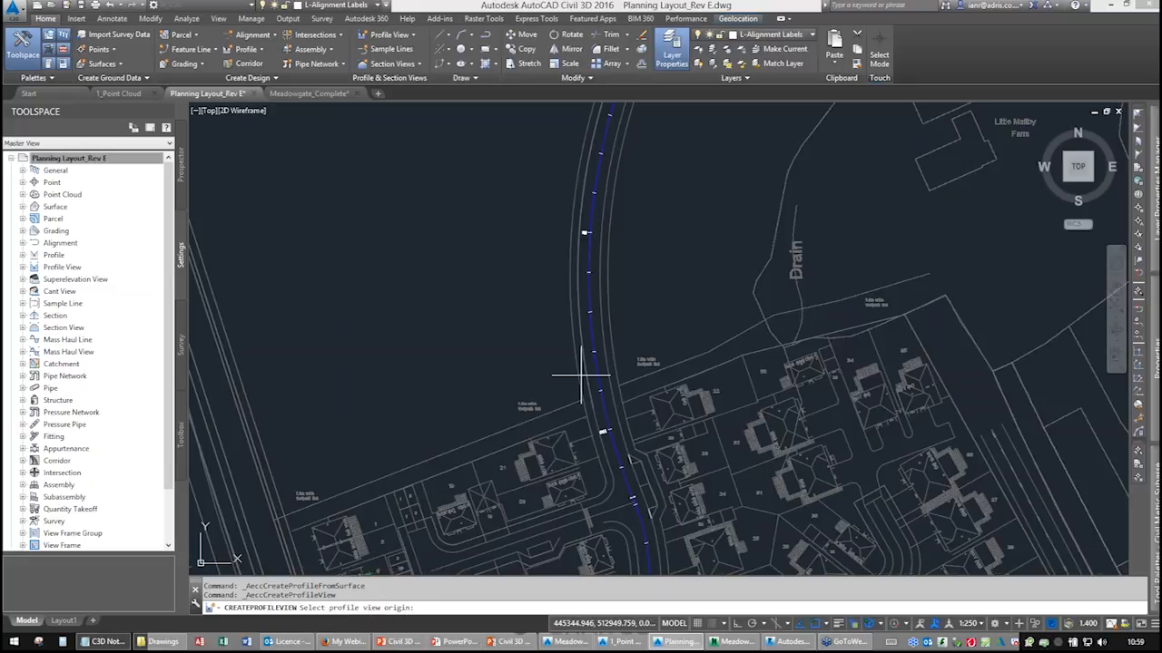
scroll(600, 367, down, 10)
middle_drag(631, 298, 494, 343)
scroll(692, 338, up, 5)
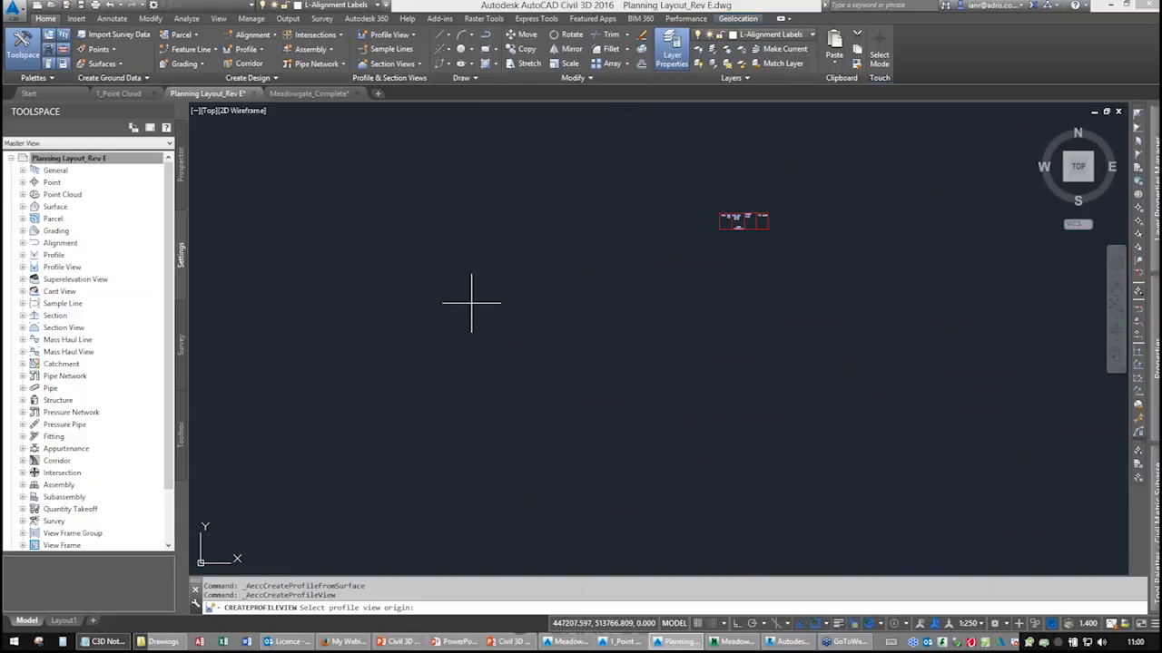
click(461, 347)
scroll(461, 343, up, 5)
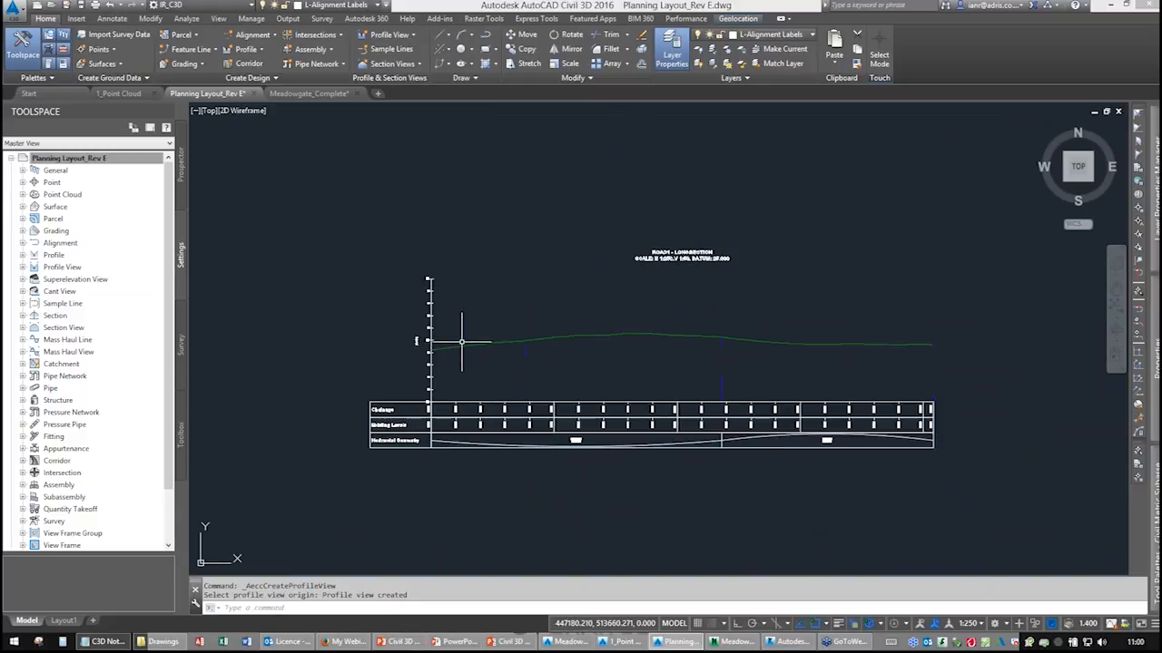
Split the drawing window into two horizontal viewports.
scroll(459, 344, down, 2)
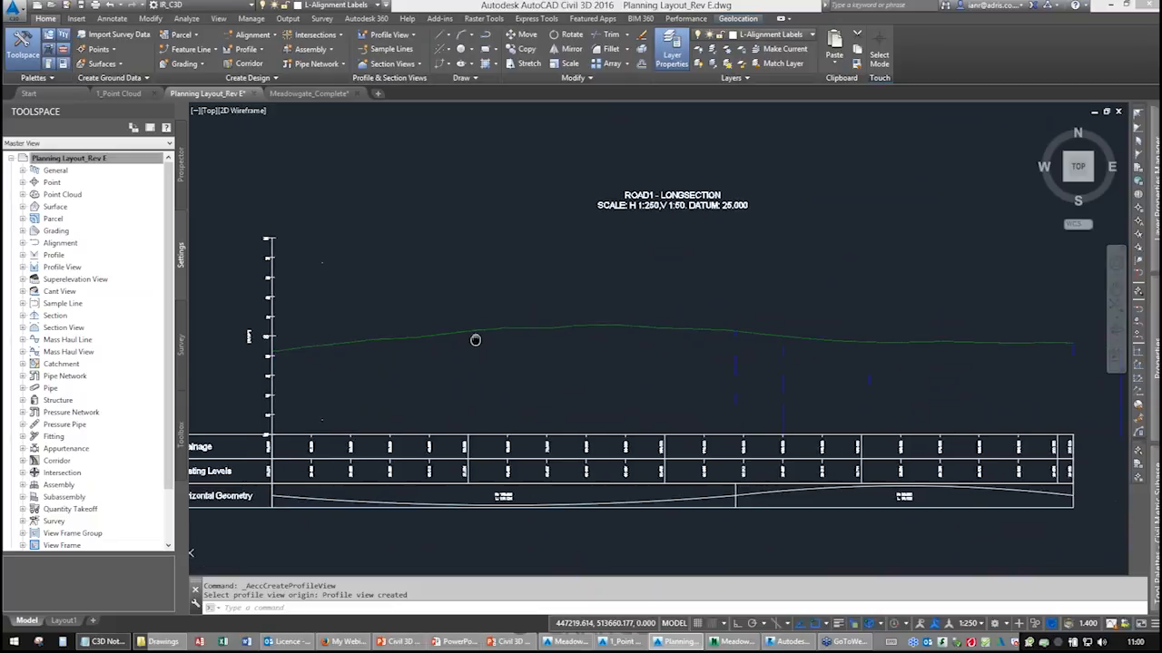
scroll(495, 390, down, 1)
mouse_move(502, 414)
middle_down()
mouse_move(480, 316)
mouse_move(516, 260)
middle_up()
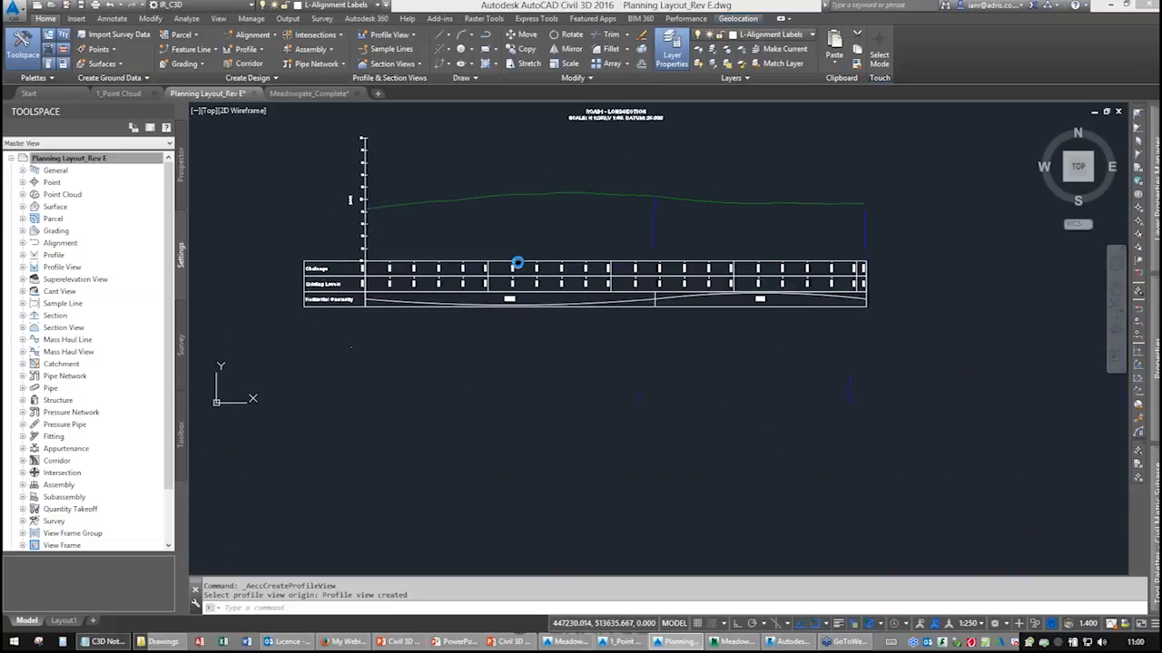
click(195, 110)
mouse_move(236, 138)
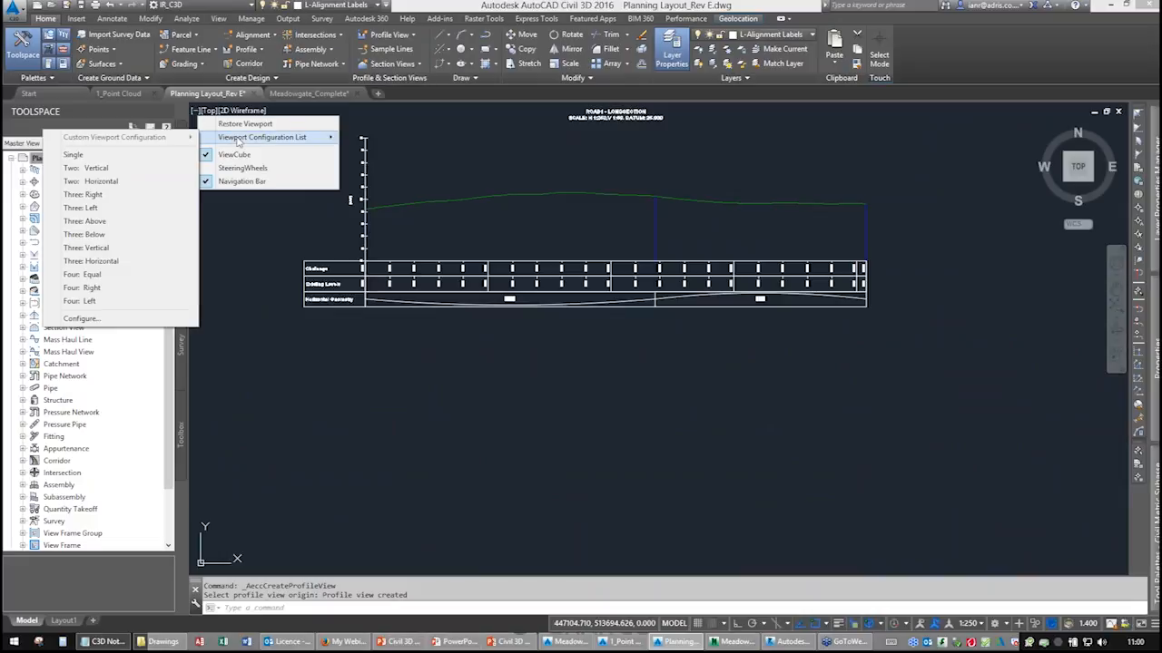
click(120, 181)
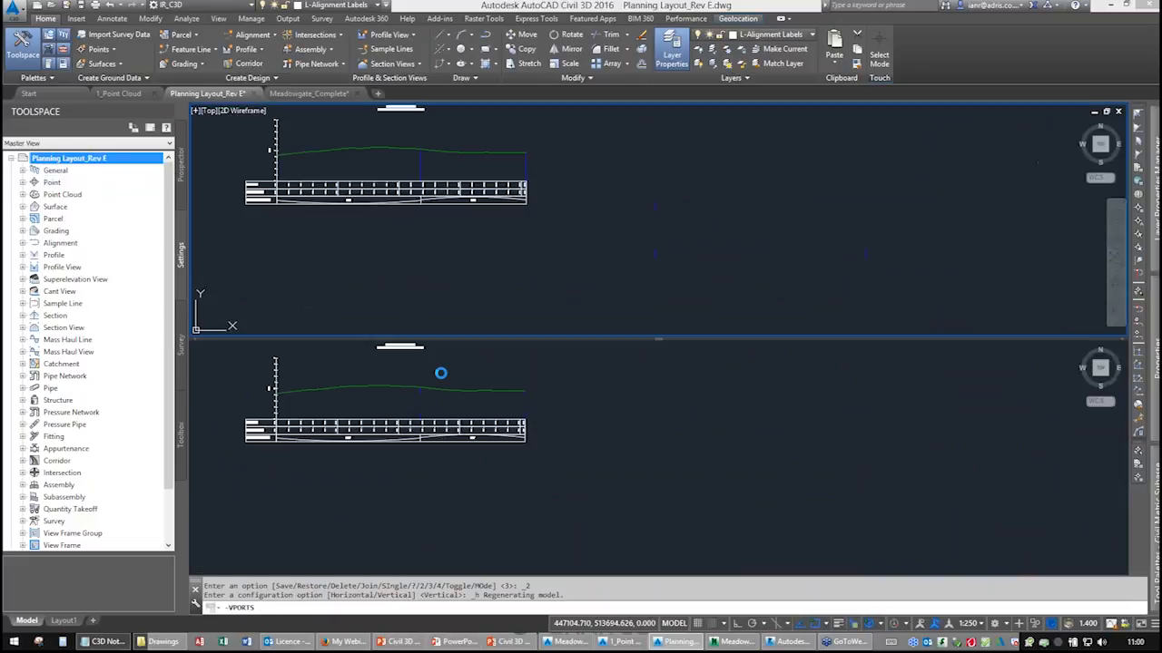
Select alignment Road1 in the lower viewport and stretch its start grip to a new position.
middle_drag(432, 237, 505, 261)
scroll(506, 263, up, 3)
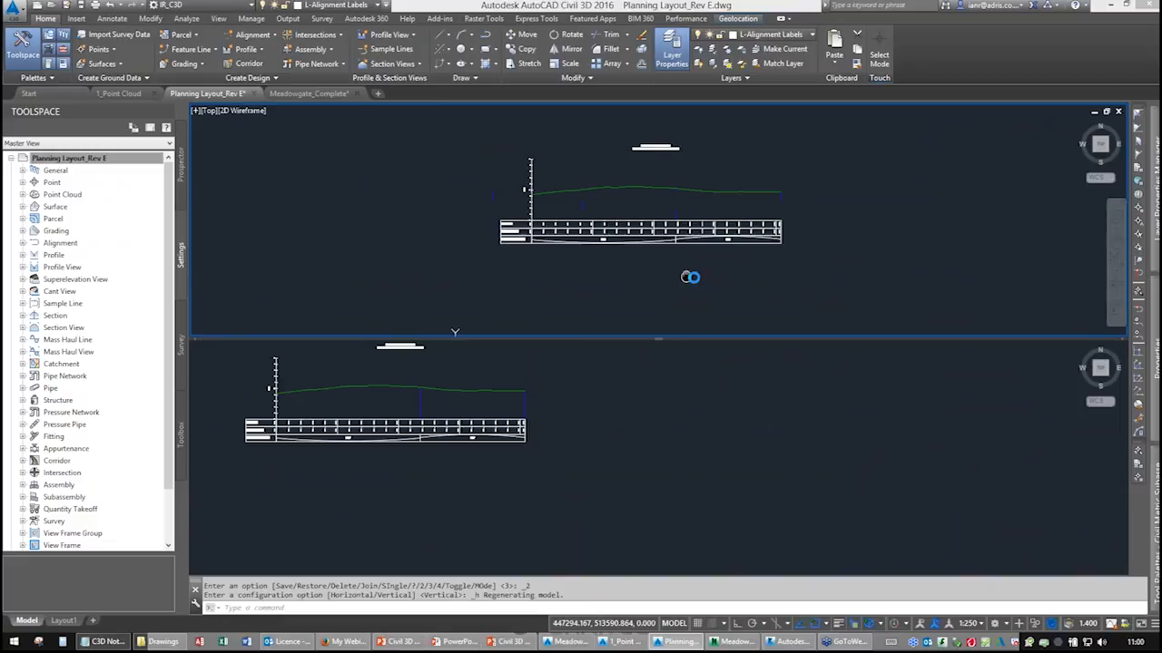
click(575, 420)
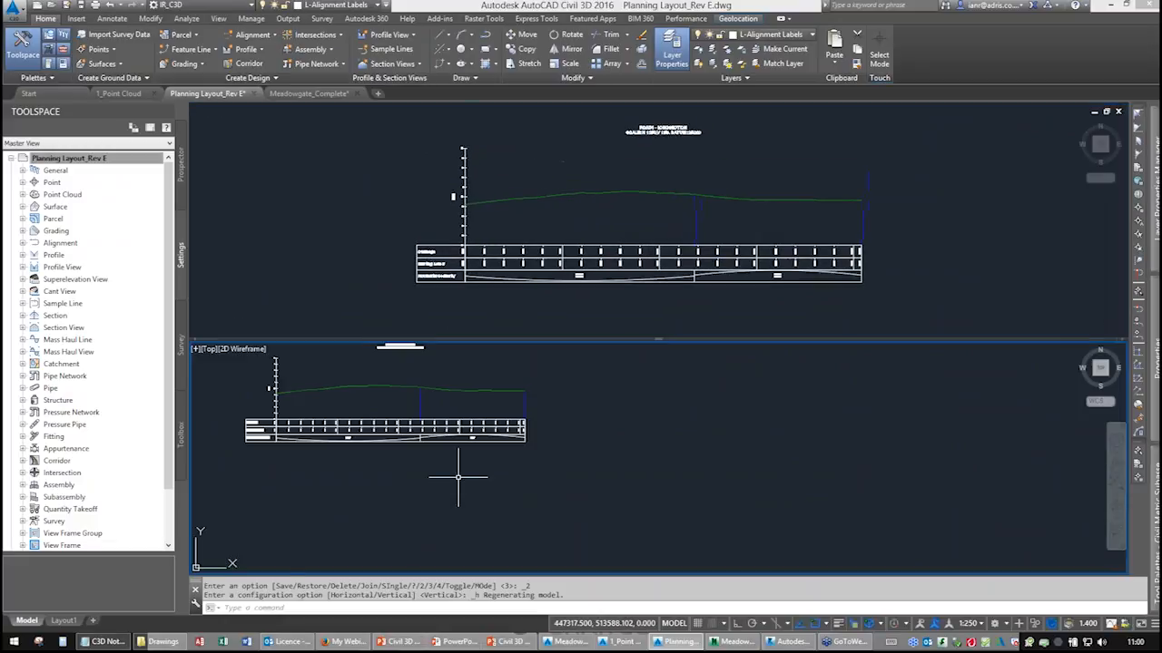
scroll(532, 475, down, 5)
scroll(376, 480, up, 4)
scroll(440, 487, up, 6)
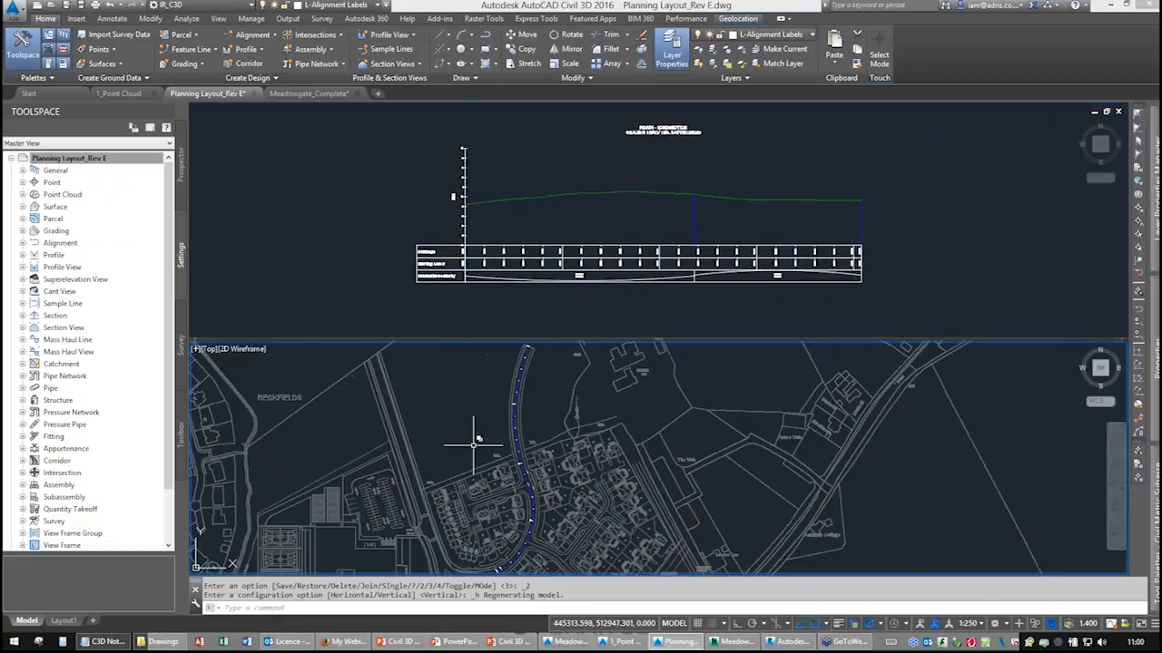
click(487, 481)
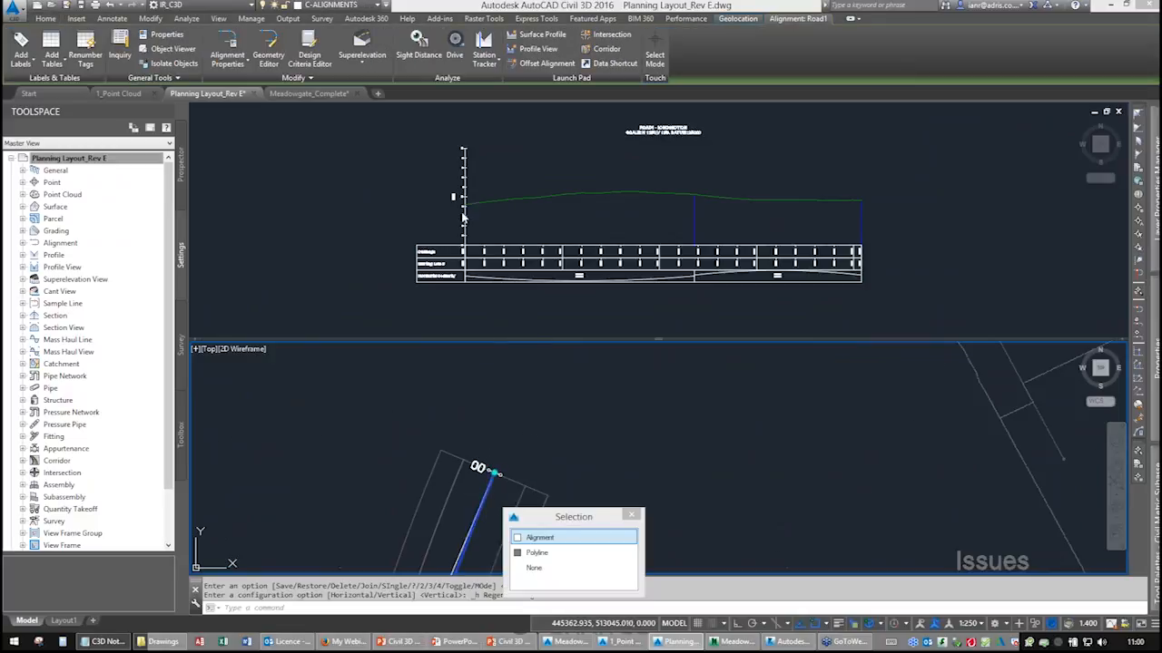
middle_drag(536, 462, 536, 373)
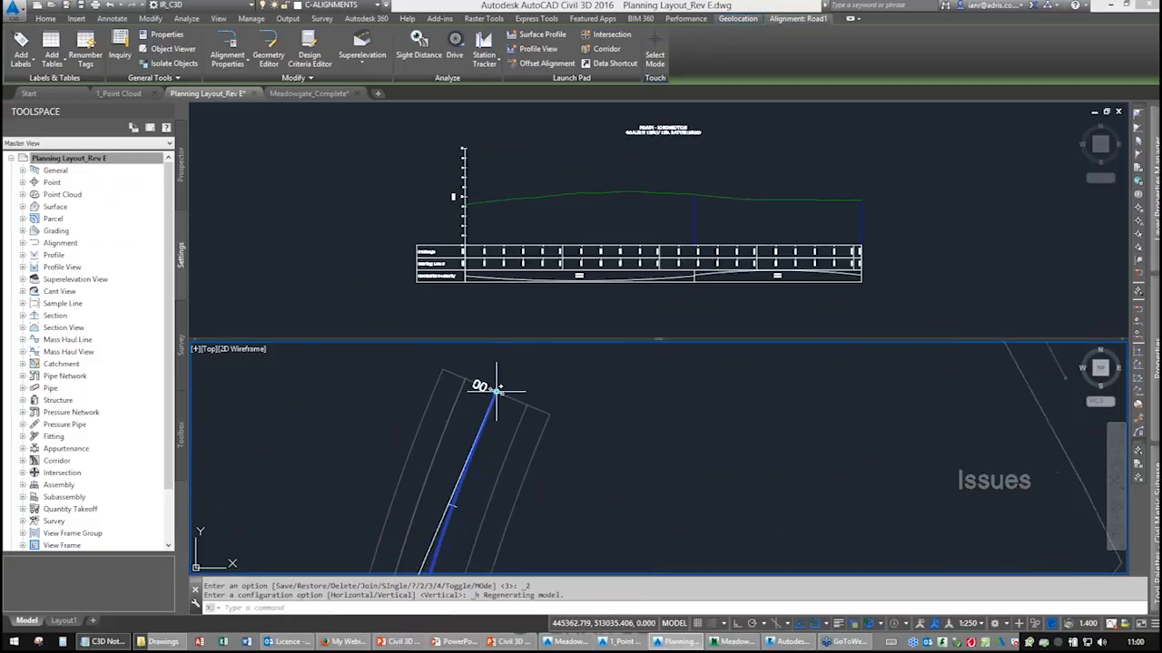
click(497, 392)
click(667, 448)
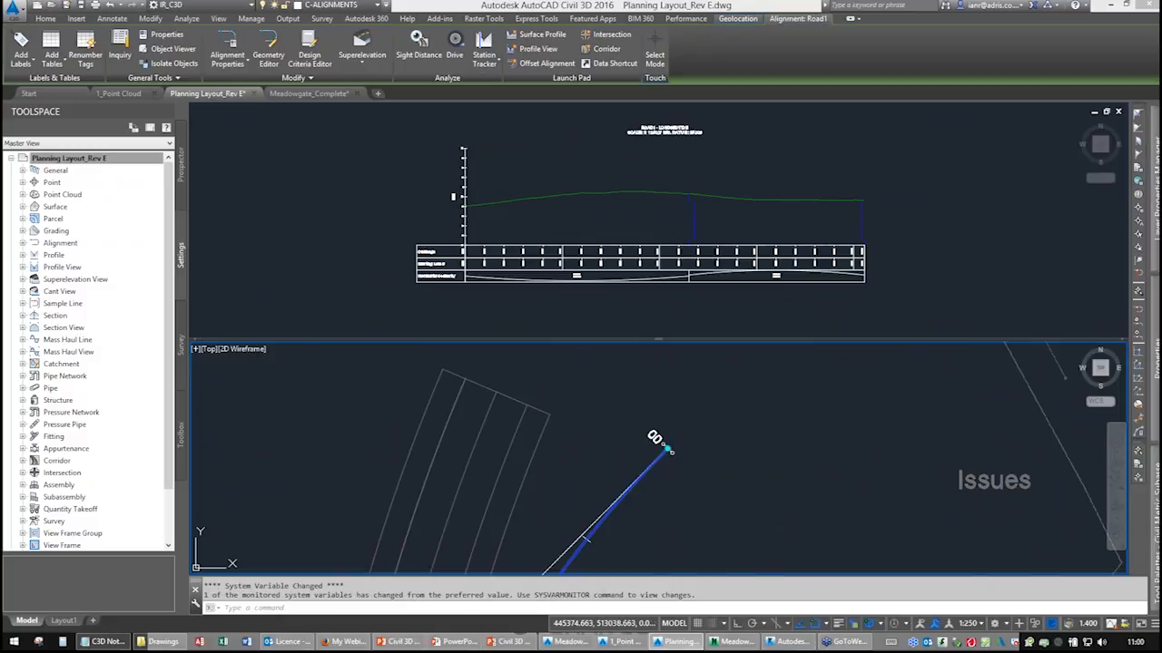
Stretch the Road1 start grip to two further positions to watch the profile view update.
click(667, 449)
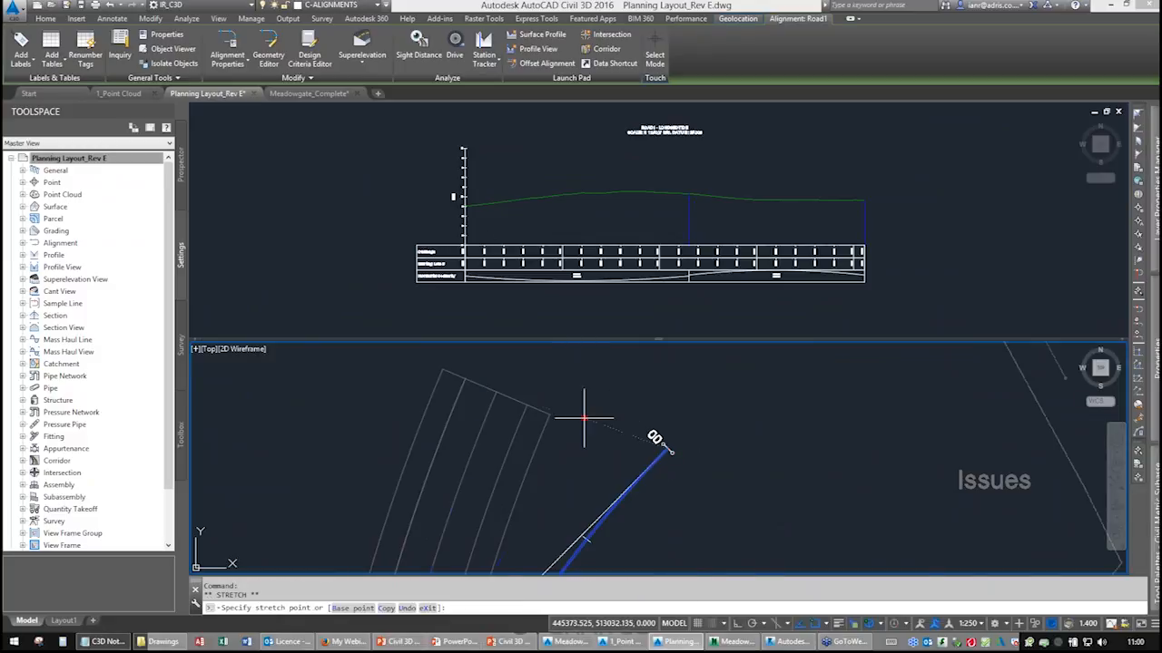
click(273, 388)
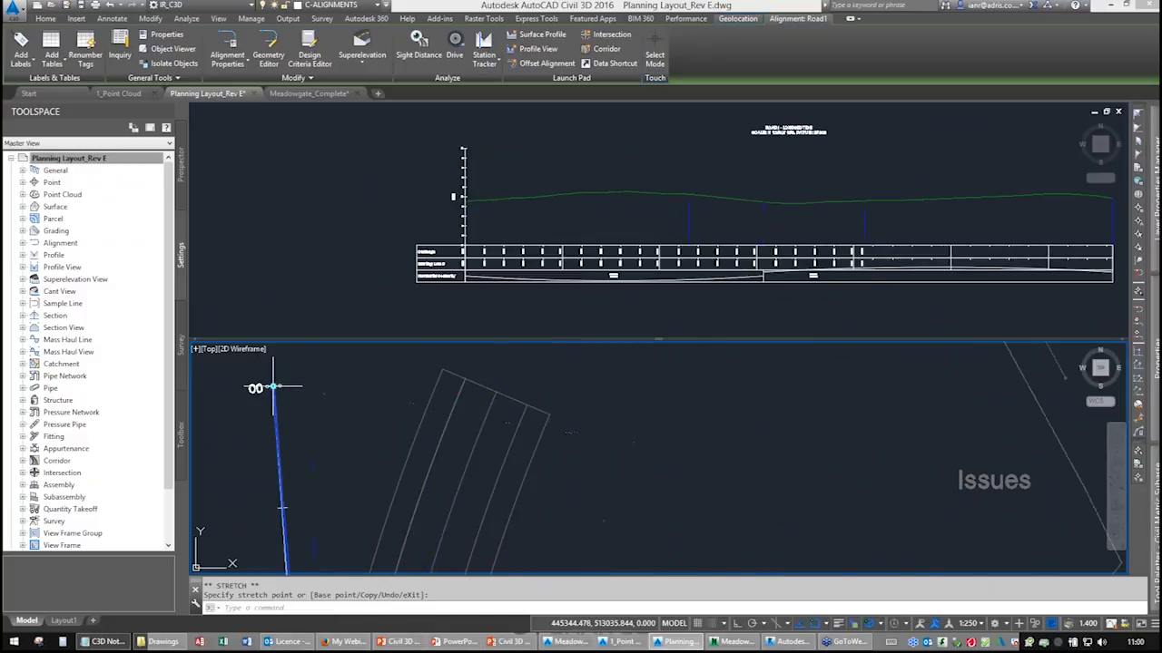
click(273, 387)
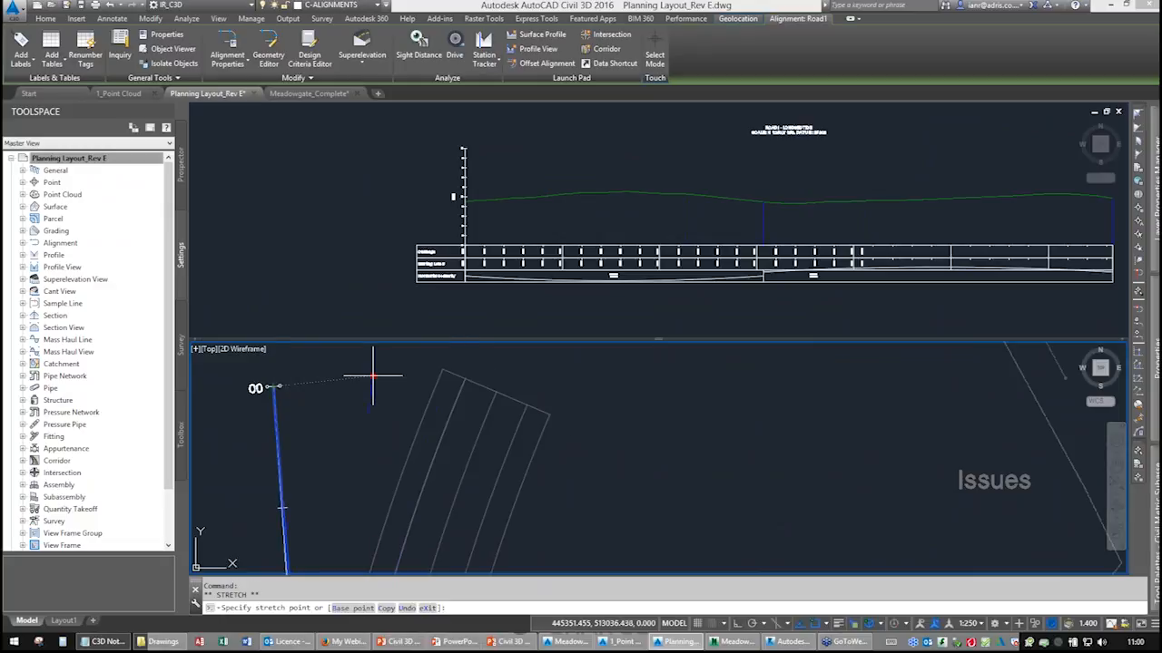
click(537, 372)
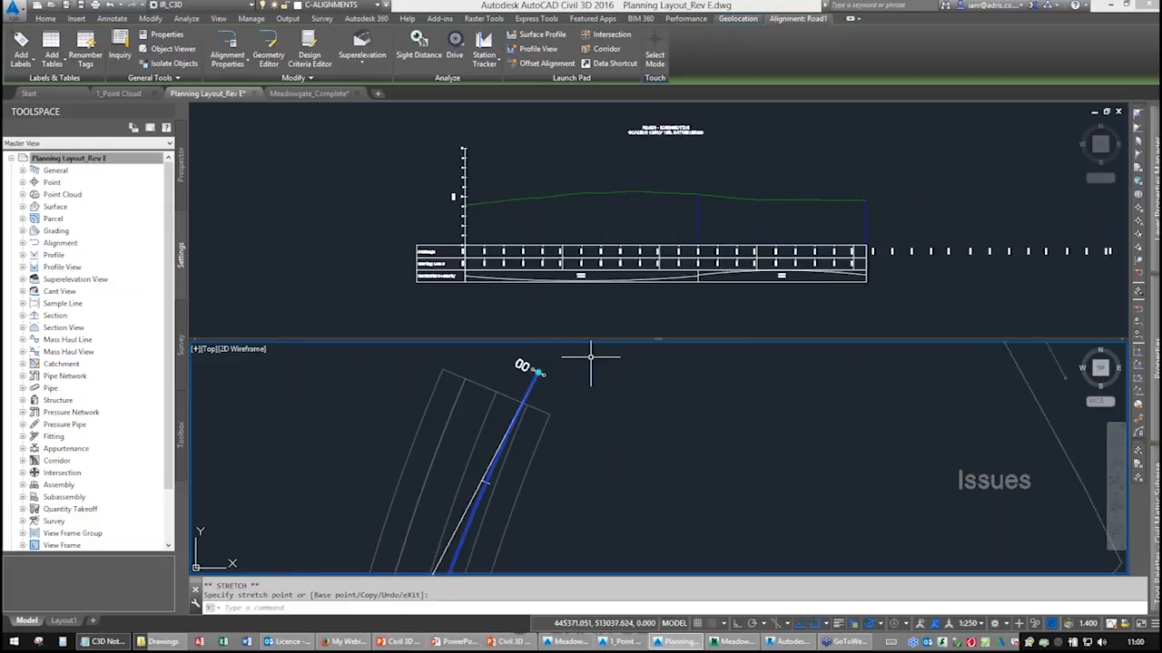
Undo the recent grip edits on the Road1 alignment.
click(111, 4)
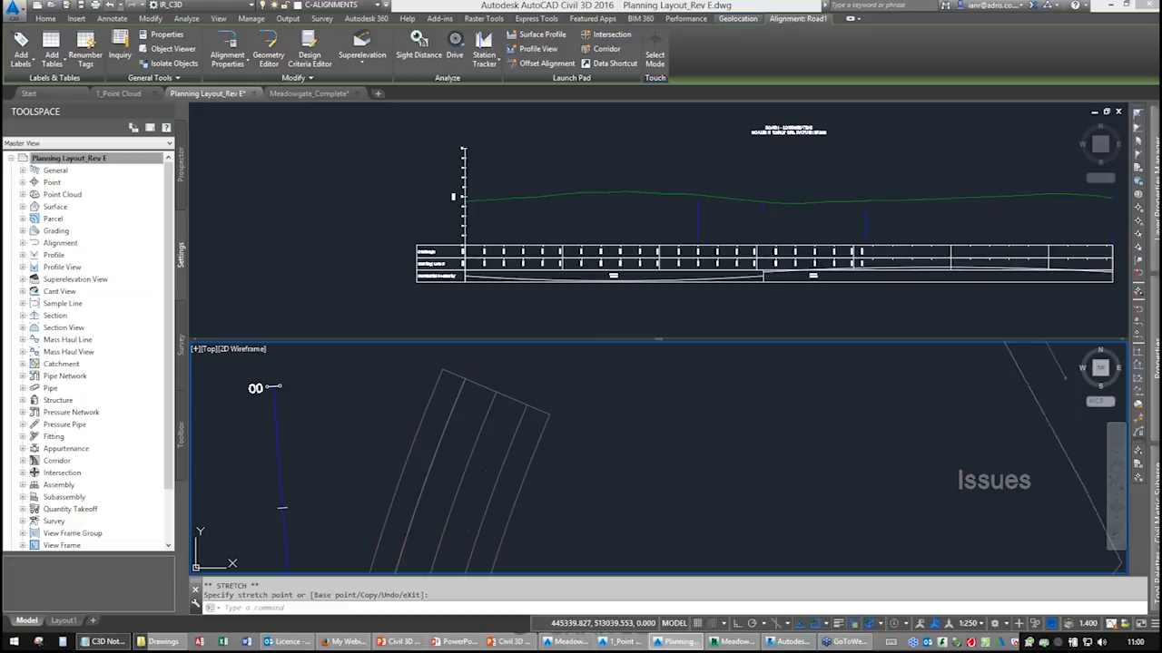
click(117, 5)
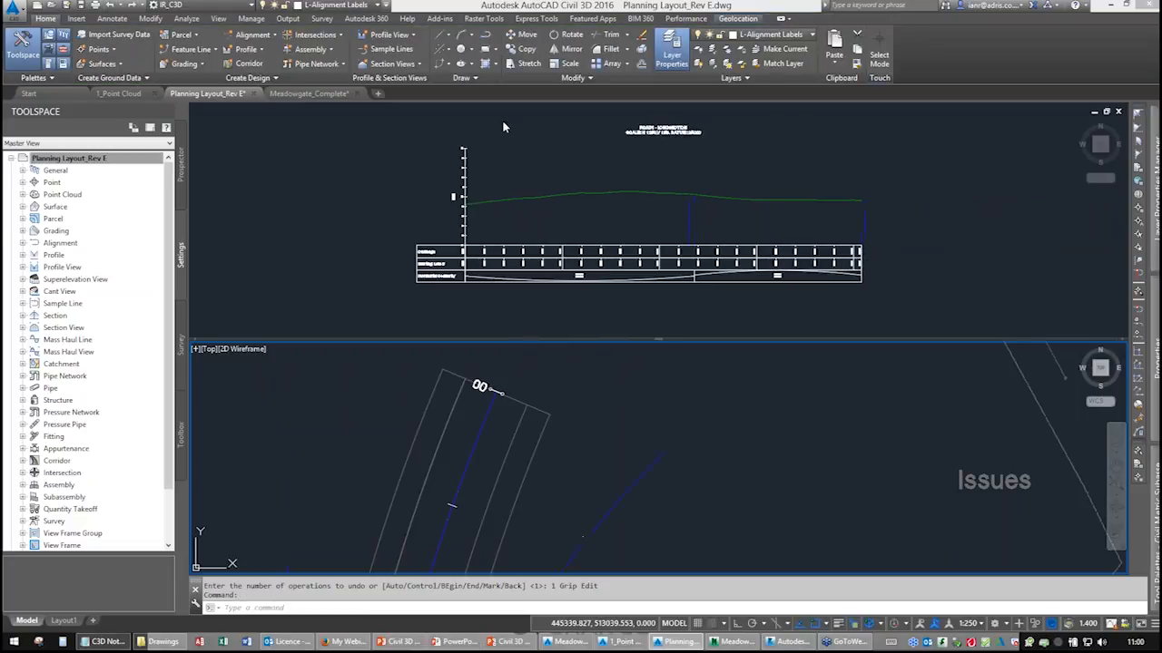
Remove the viewport split to return to a single viewport.
mouse_move(656, 340)
mouse_down()
mouse_move(661, 363)
mouse_move(662, 249)
mouse_move(660, 345)
mouse_move(649, 301)
mouse_move(649, 340)
mouse_up()
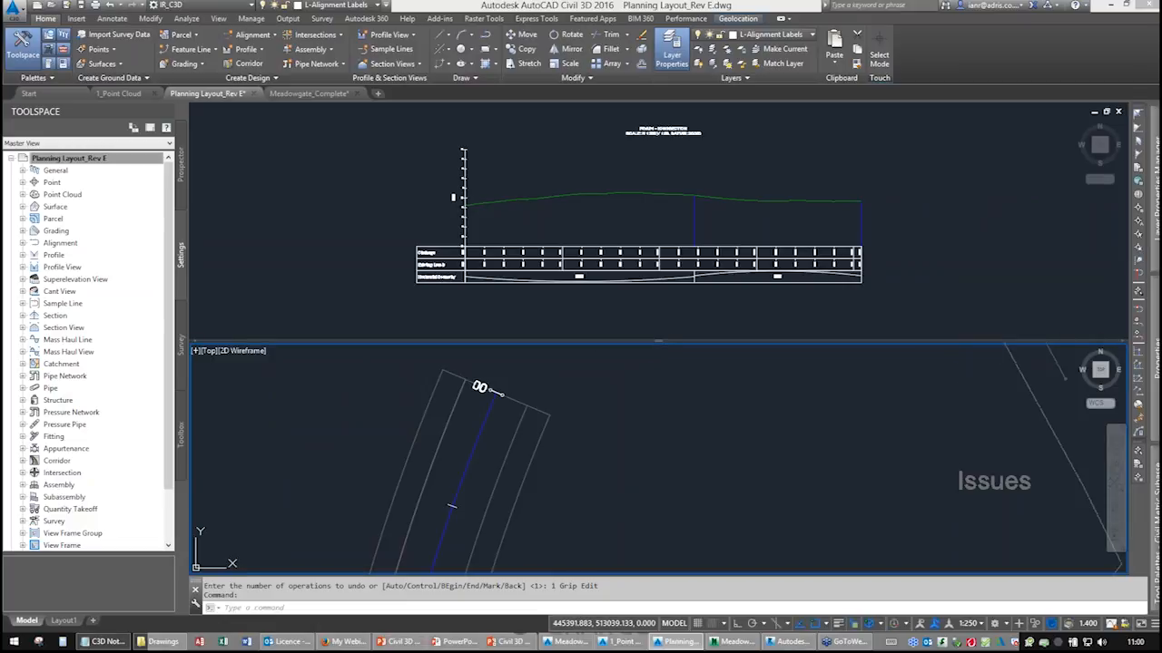
drag(657, 345, 661, 562)
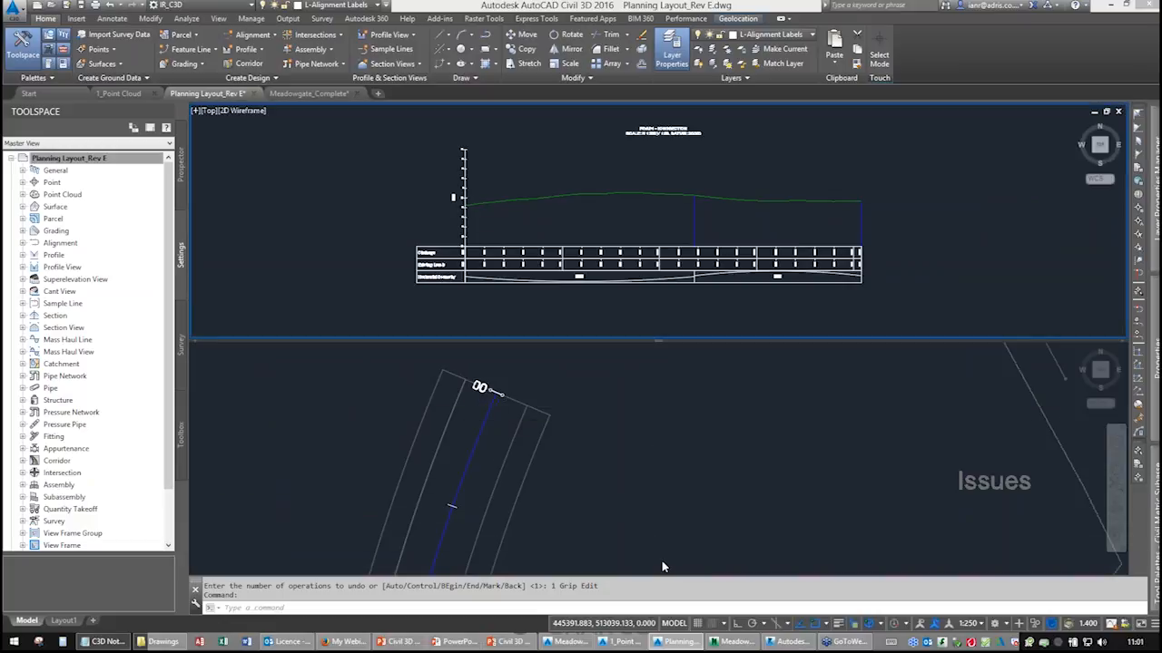
scroll(630, 347, down, 6)
scroll(630, 346, up, 3)
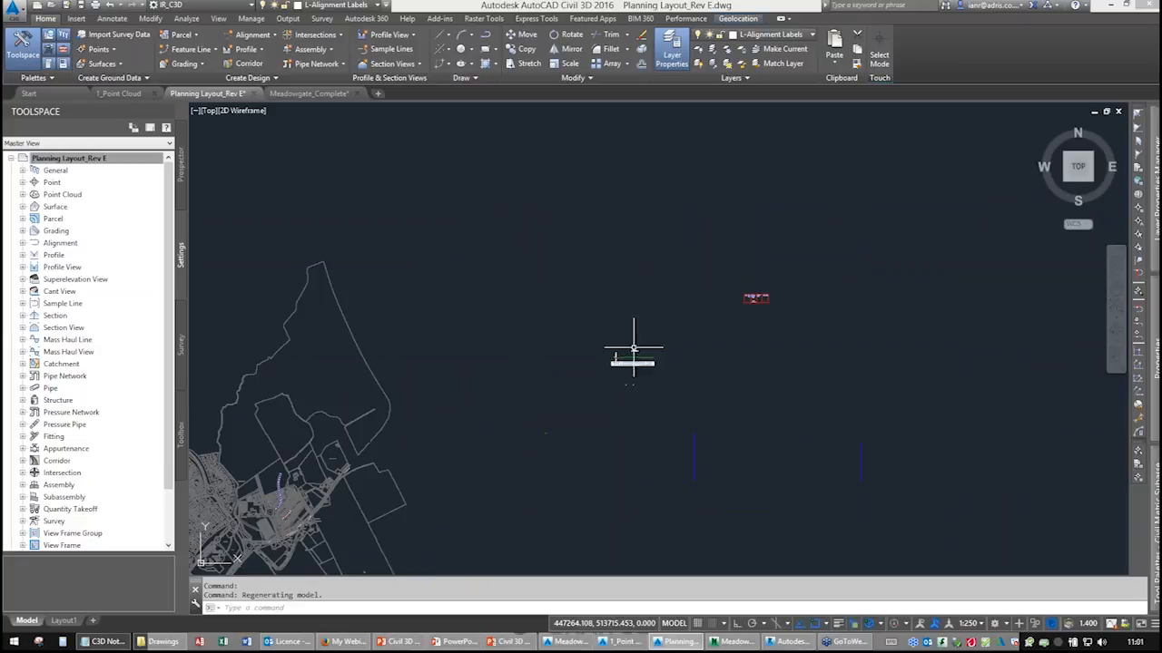
Examine the Road1 profile view, its ground line and the Chainage, Existing Levels and Horizontal Geometry bands.
scroll(472, 346, up, 2)
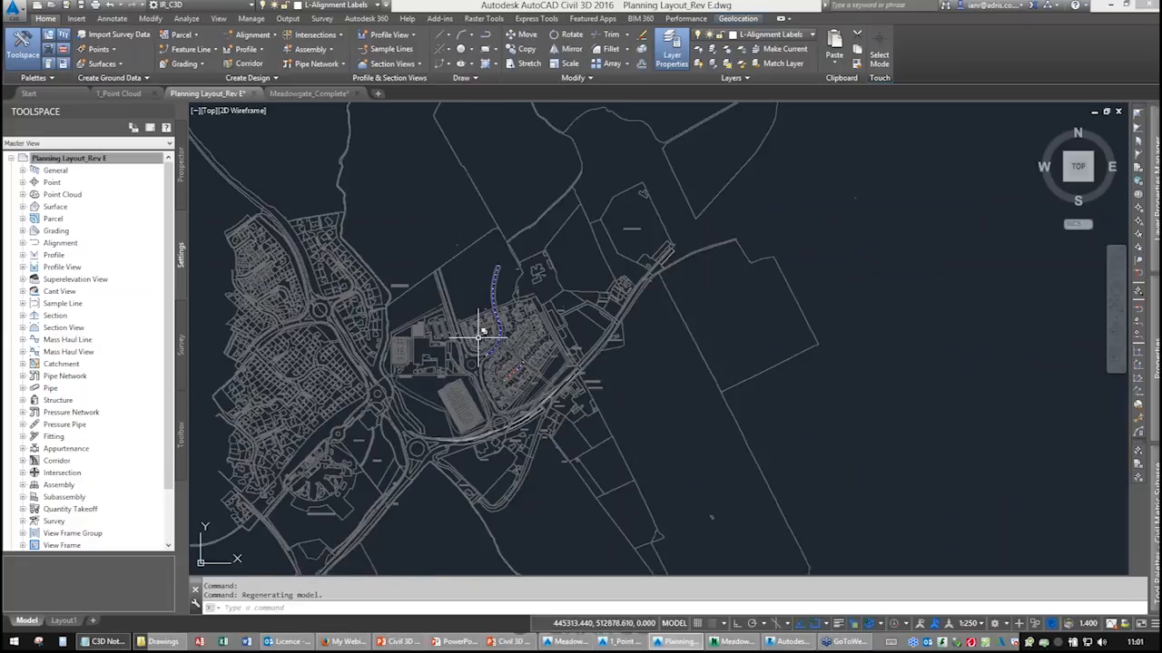
scroll(484, 329, up, 2)
scroll(499, 317, up, 2)
scroll(505, 337, down, 6)
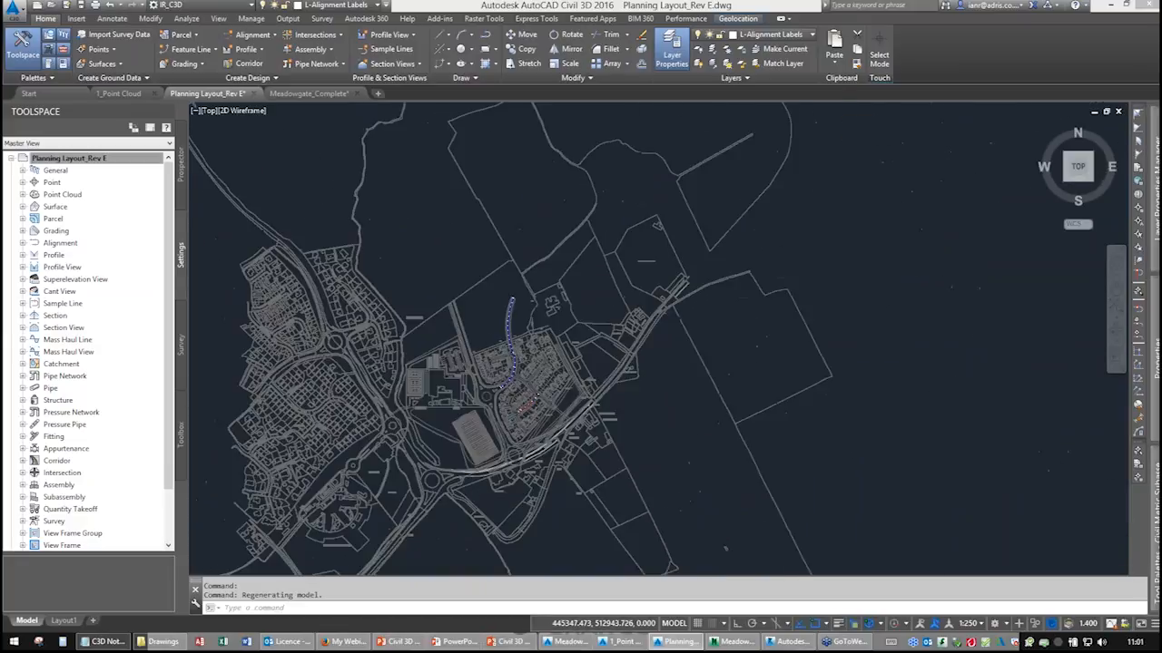
middle_drag(889, 188, 536, 357)
middle_drag(686, 285, 485, 349)
scroll(651, 318, up, 7)
scroll(505, 332, up, 2)
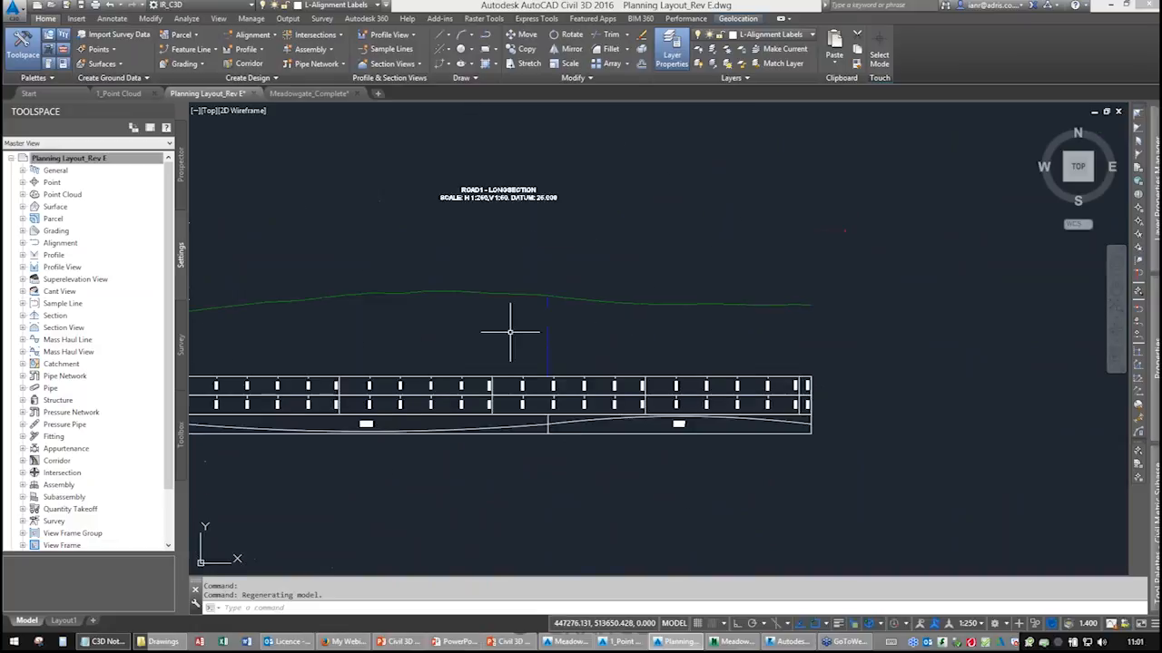
scroll(487, 329, up, 1)
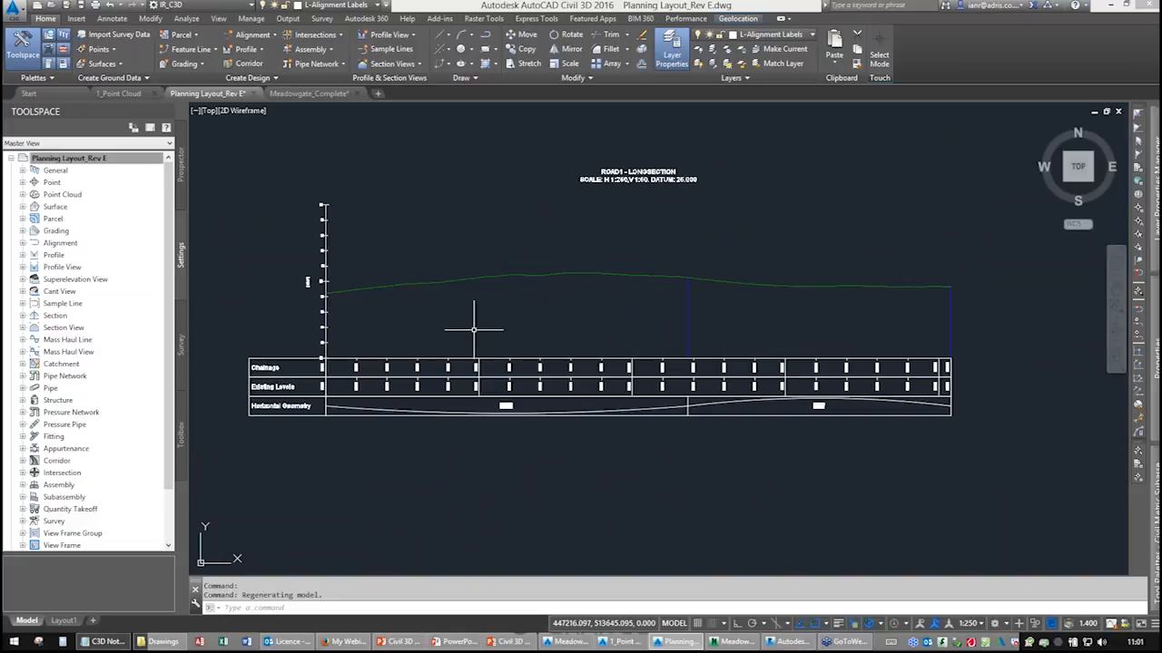
middle_drag(442, 323, 464, 323)
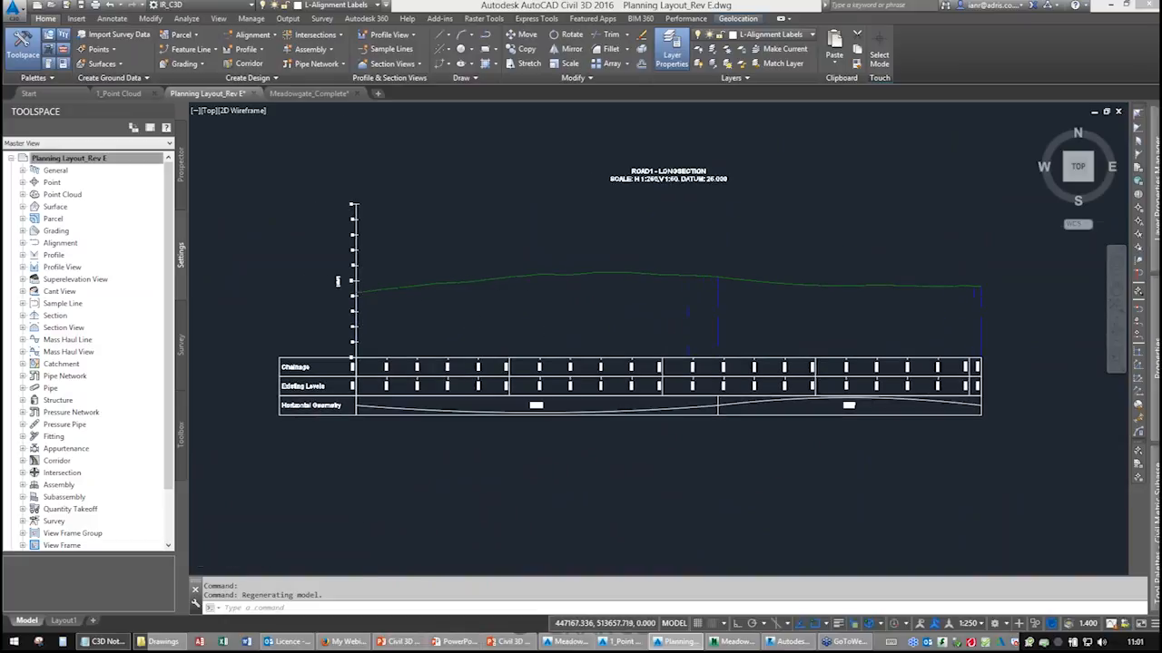
scroll(345, 290, up, 5)
scroll(542, 267, down, 2)
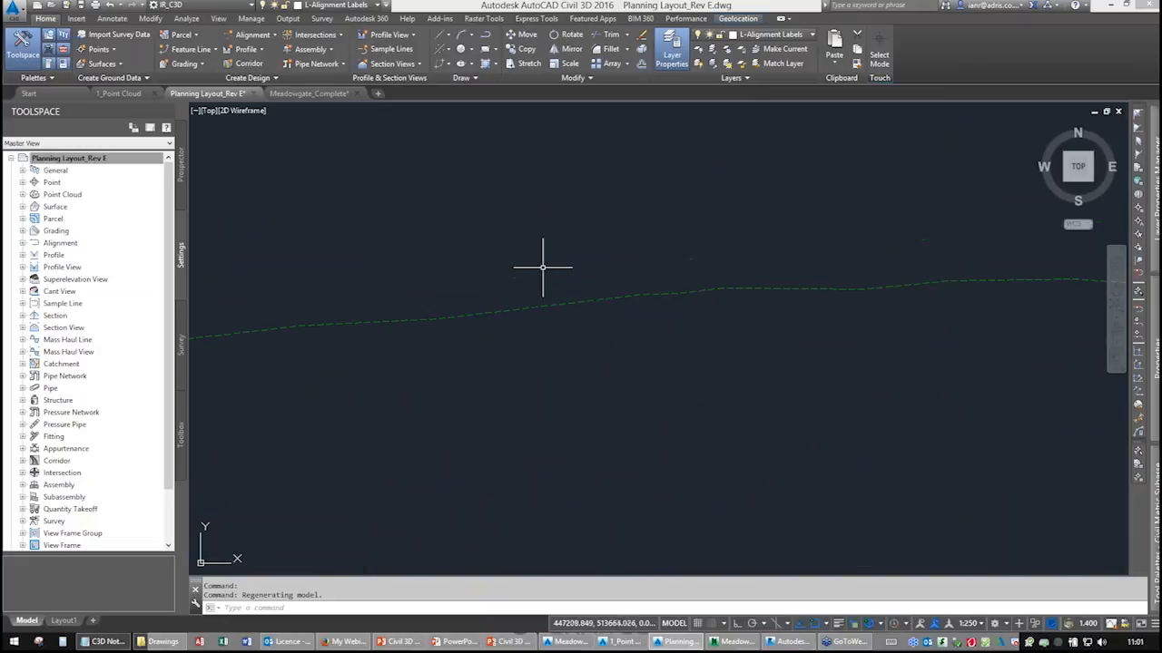
scroll(525, 345, down, 2)
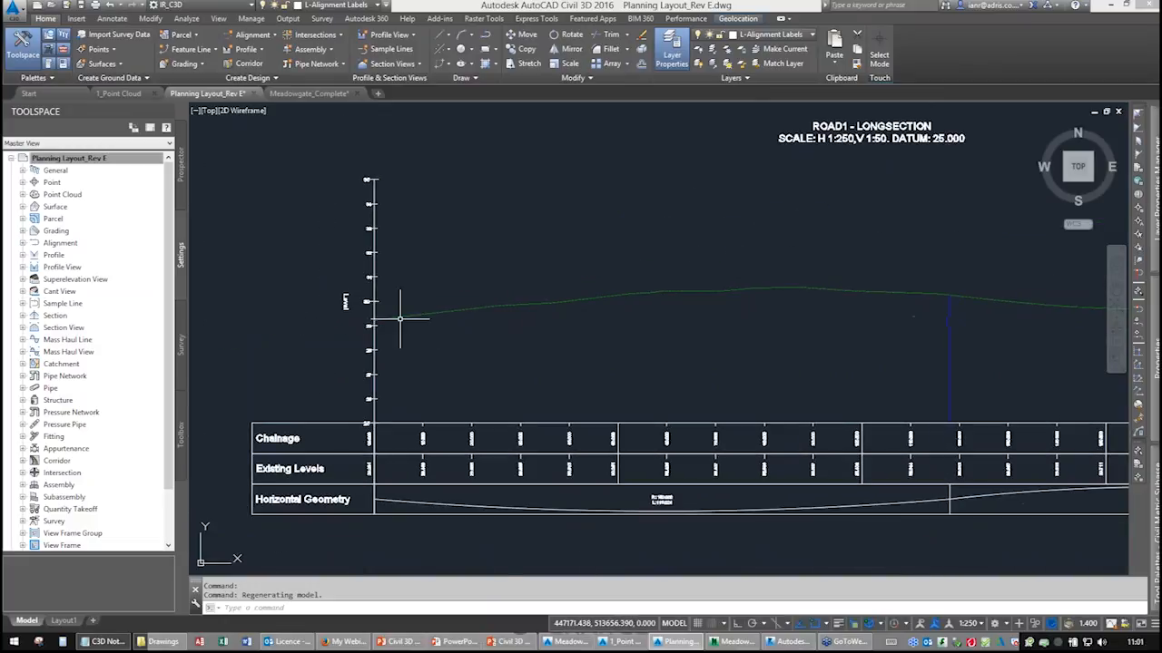
middle_drag(835, 293, 553, 294)
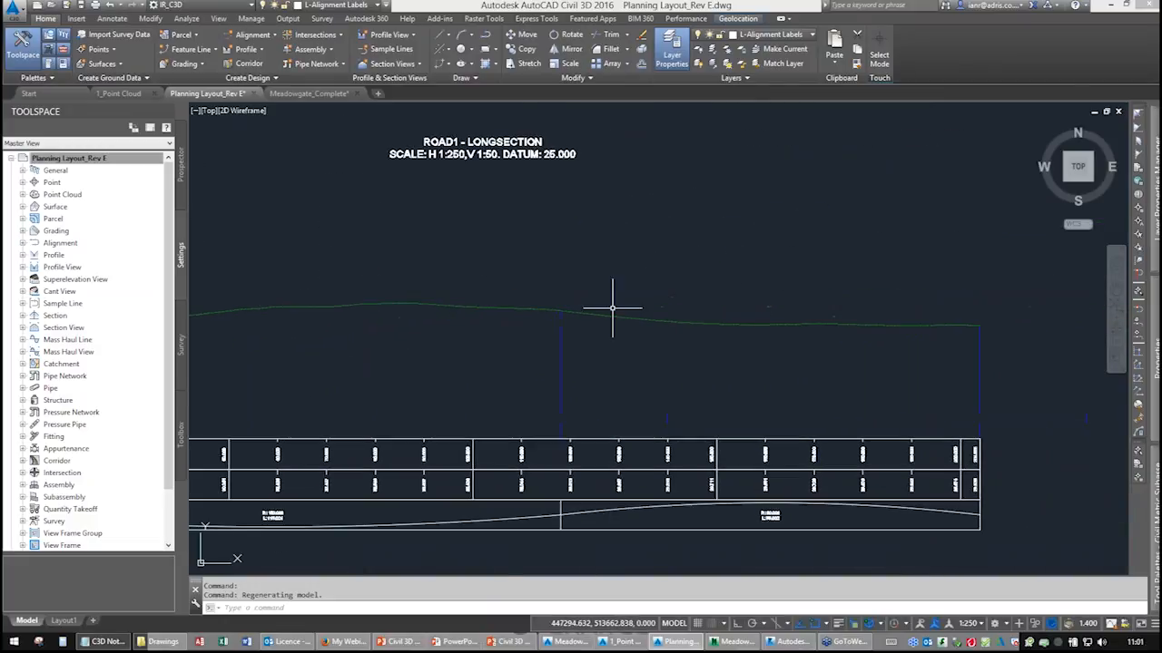
middle_drag(501, 328, 687, 309)
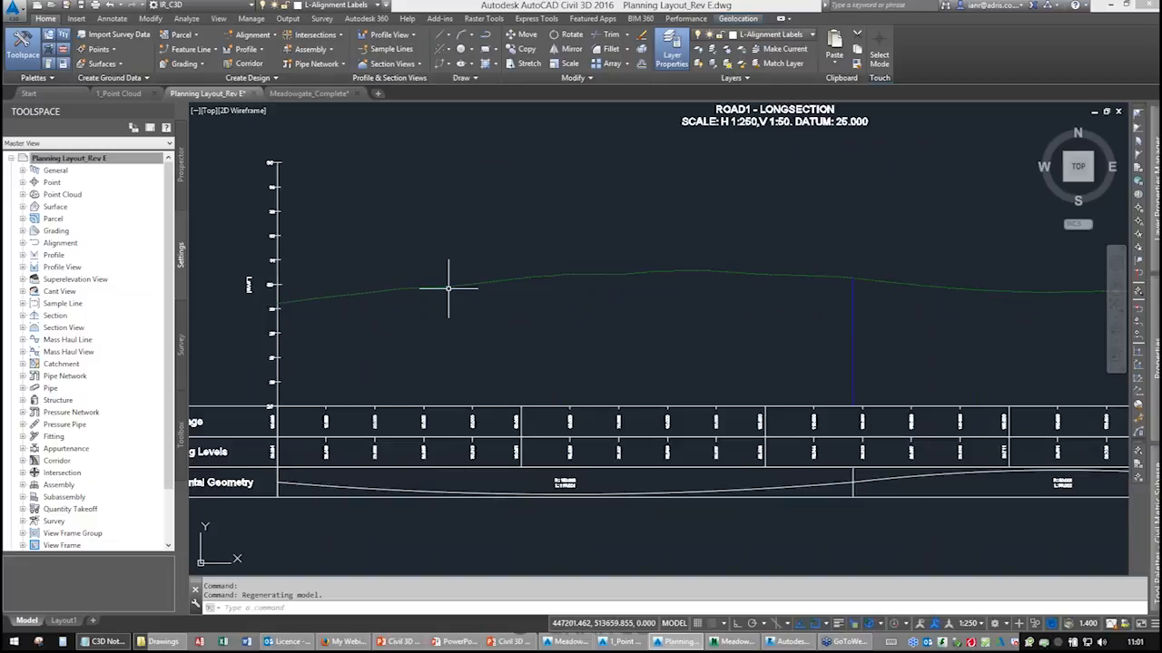
mouse_move(804, 306)
middle_down()
mouse_move(453, 314)
mouse_move(787, 321)
middle_up()
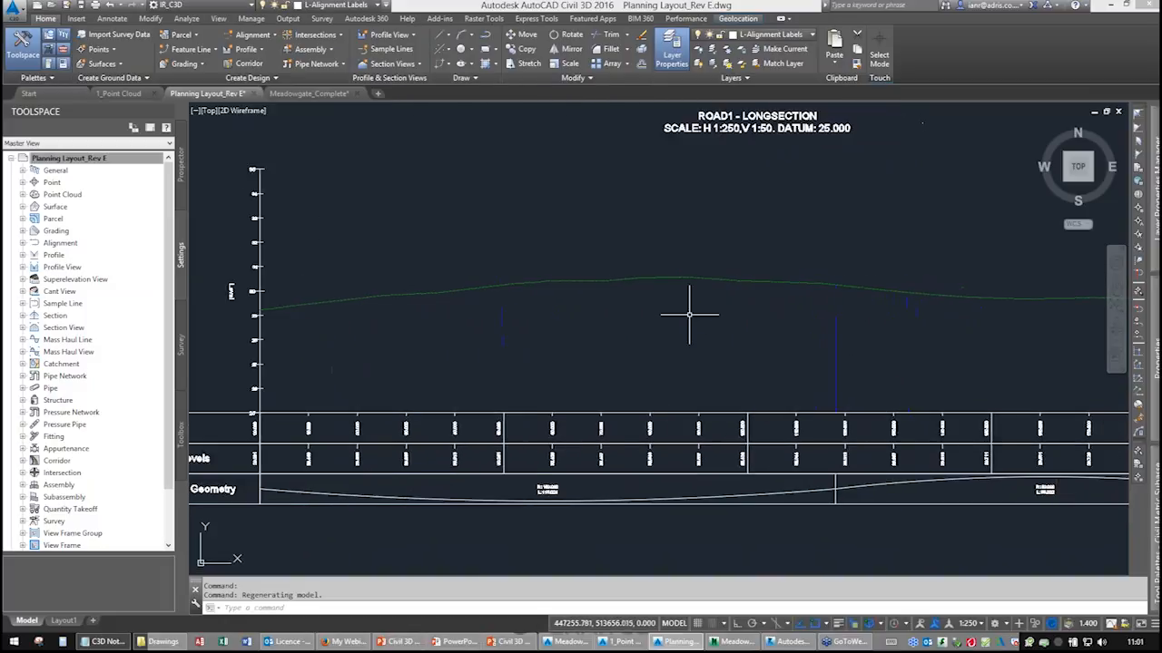
Start Profile Creation Tools on the Road1 profile view and create a design profile with the default name and Design Style LWT style.
click(245, 51)
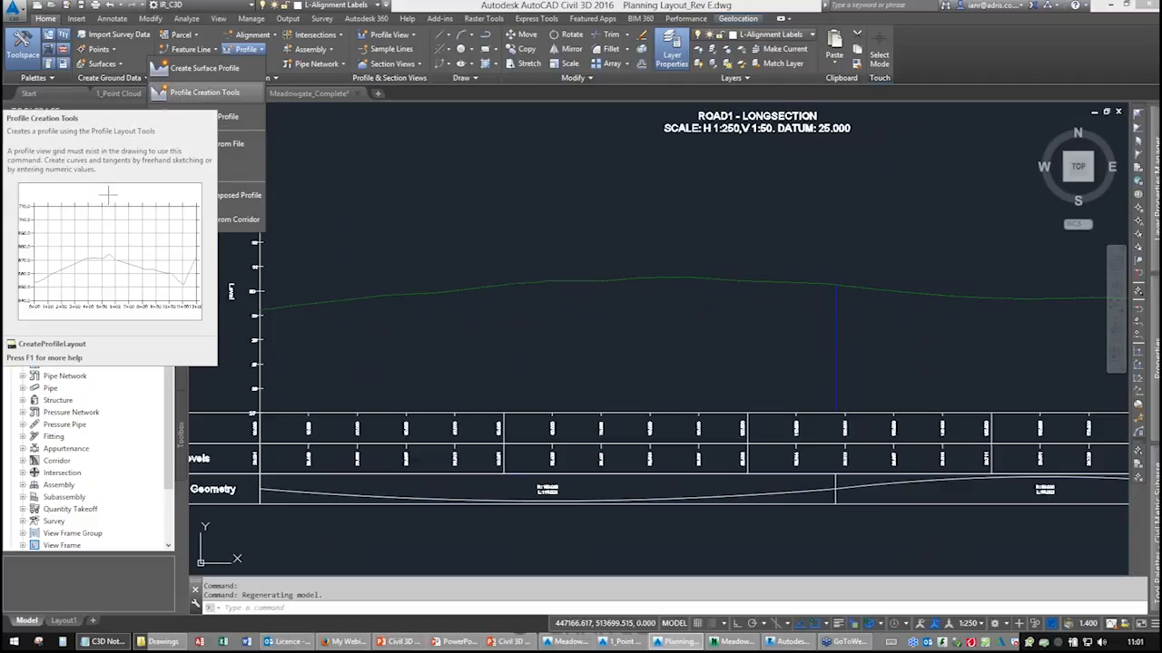
click(204, 92)
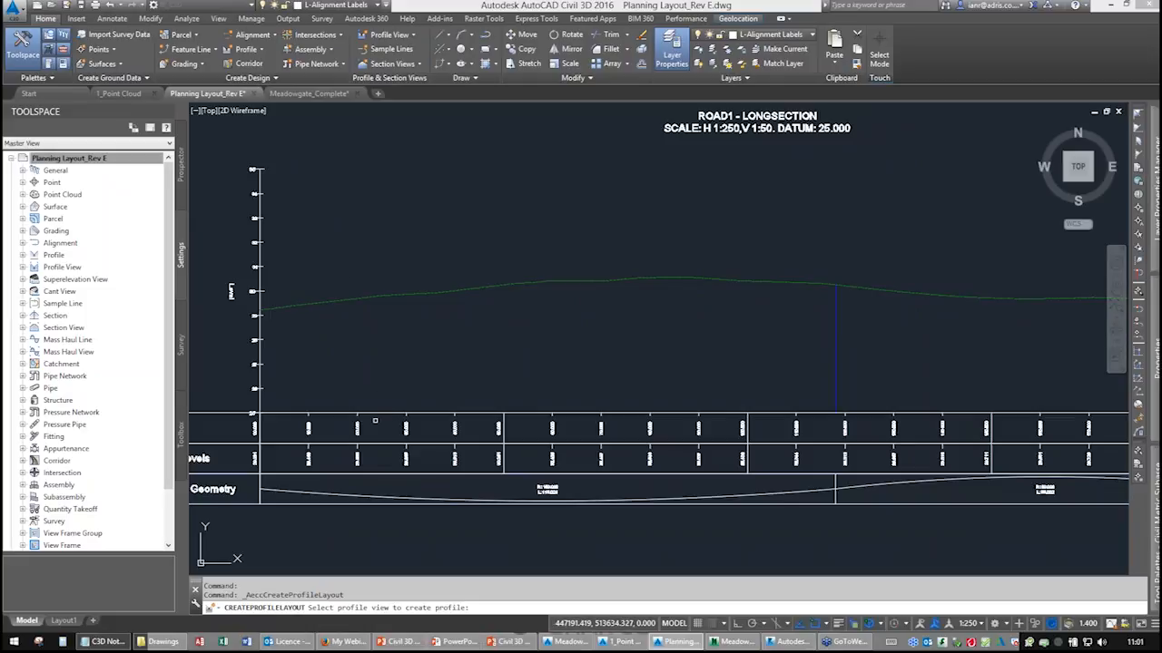
click(359, 606)
click(372, 296)
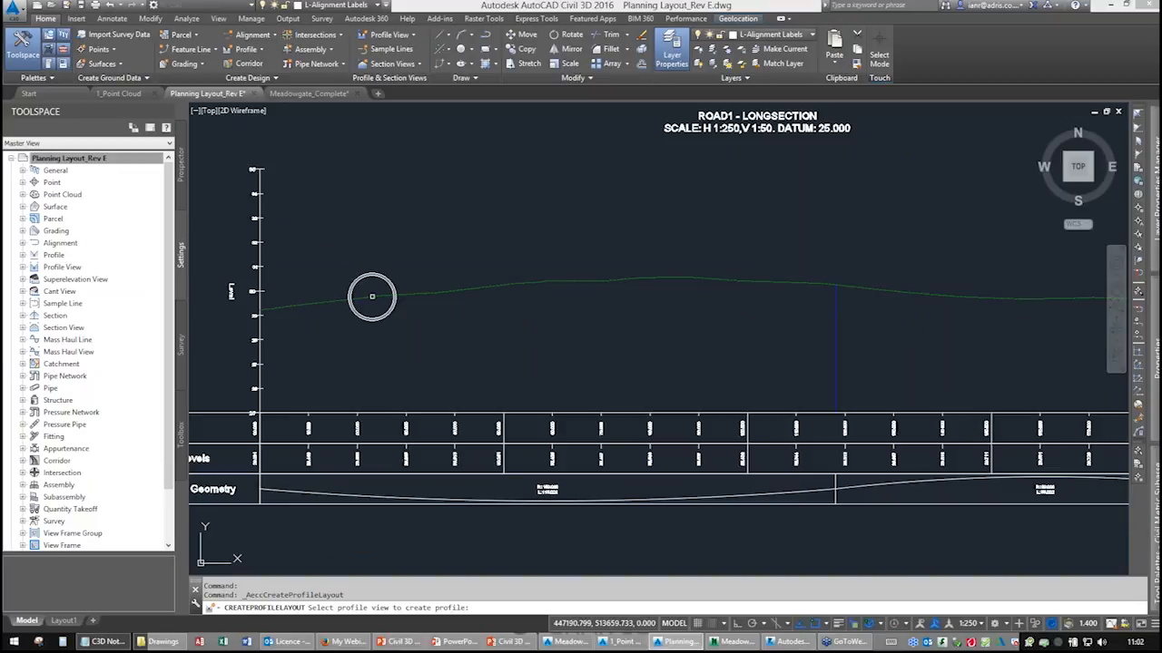
key(ctrl)
key(ctrl)
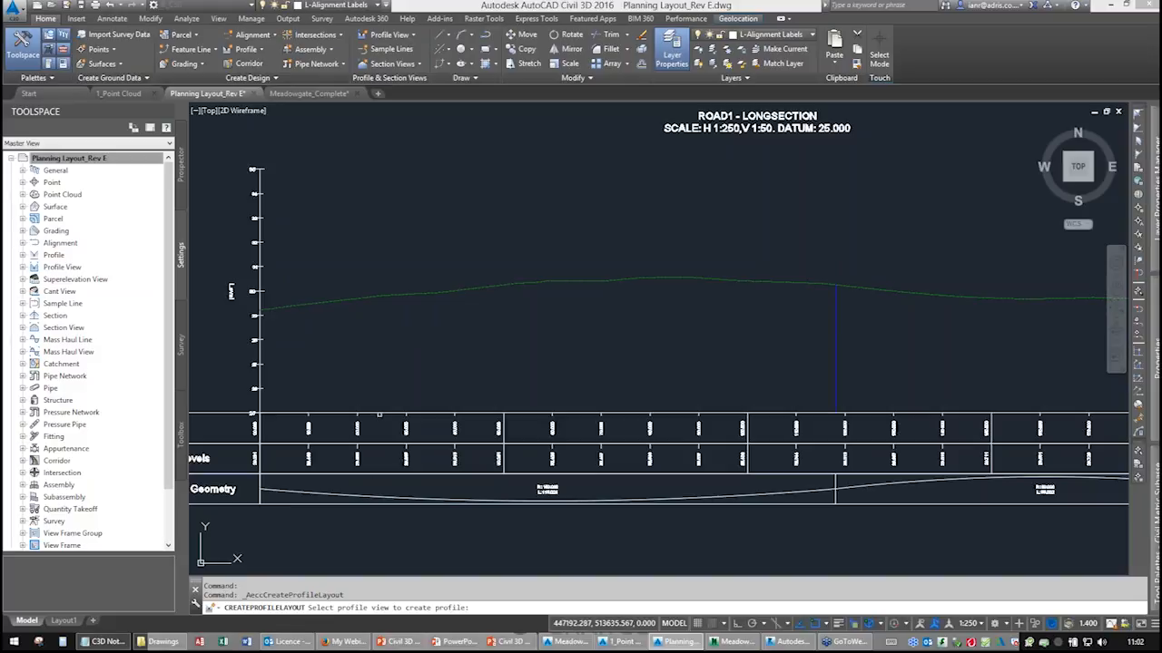
click(380, 414)
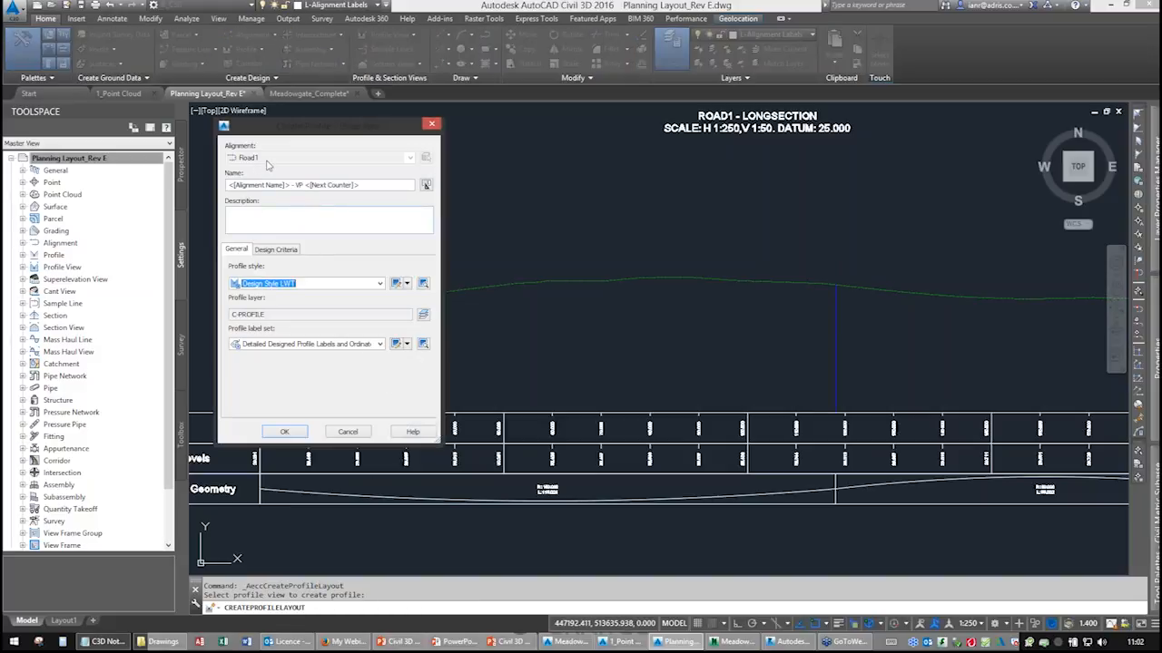
key(ctrl)
drag(359, 183, 308, 185)
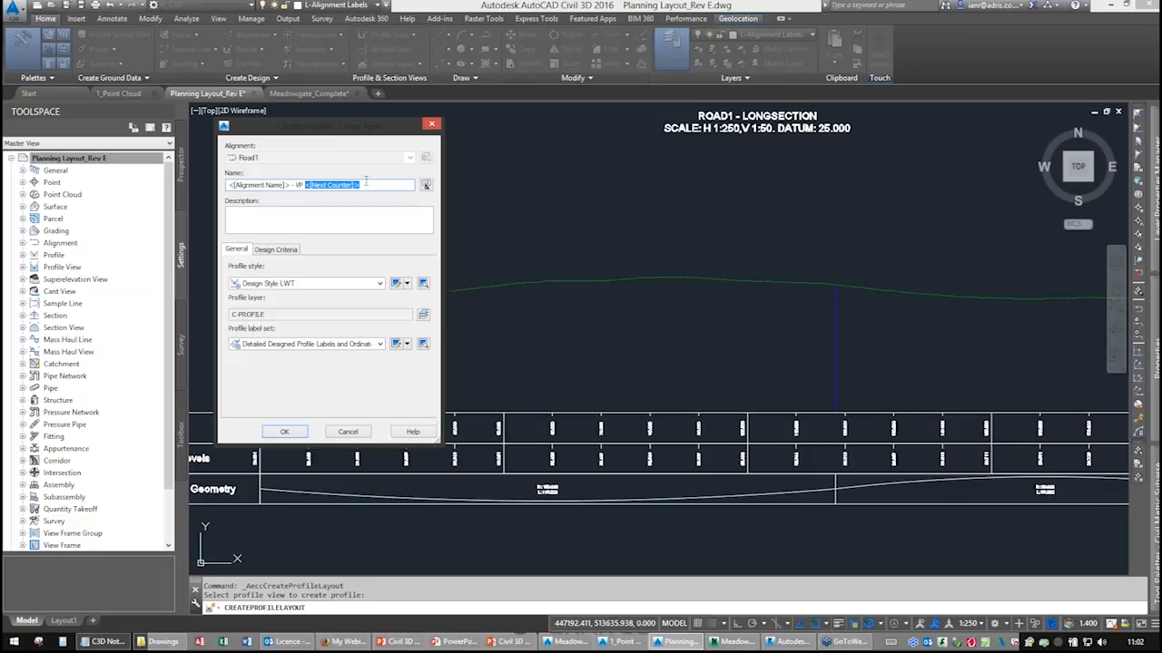
click(275, 250)
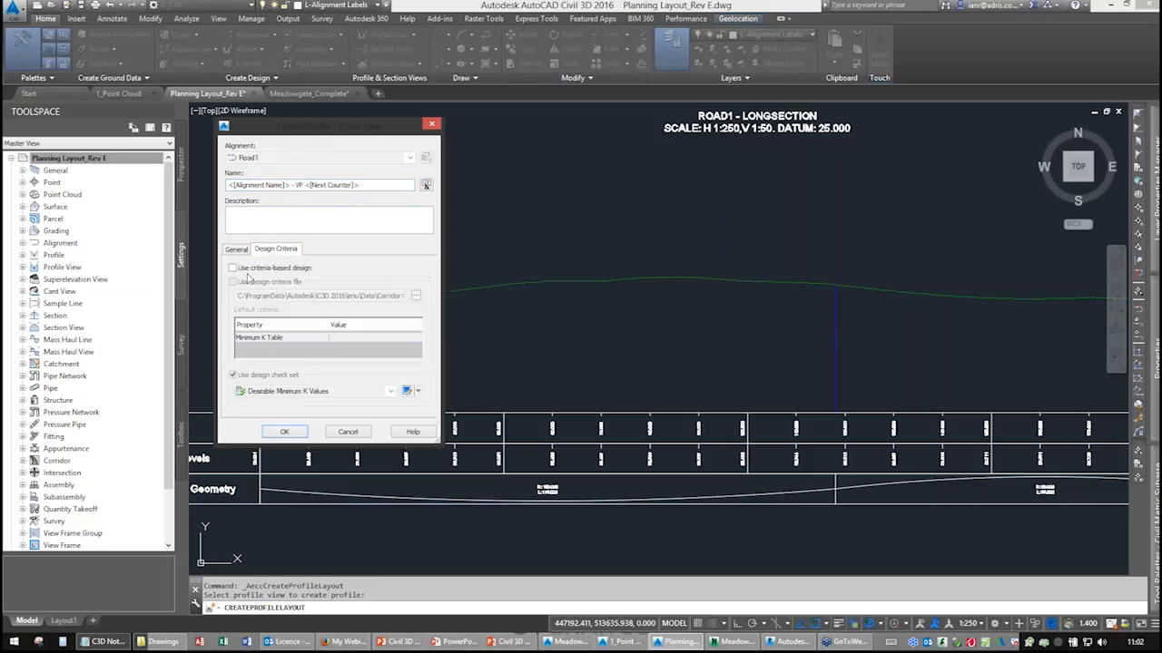
click(236, 248)
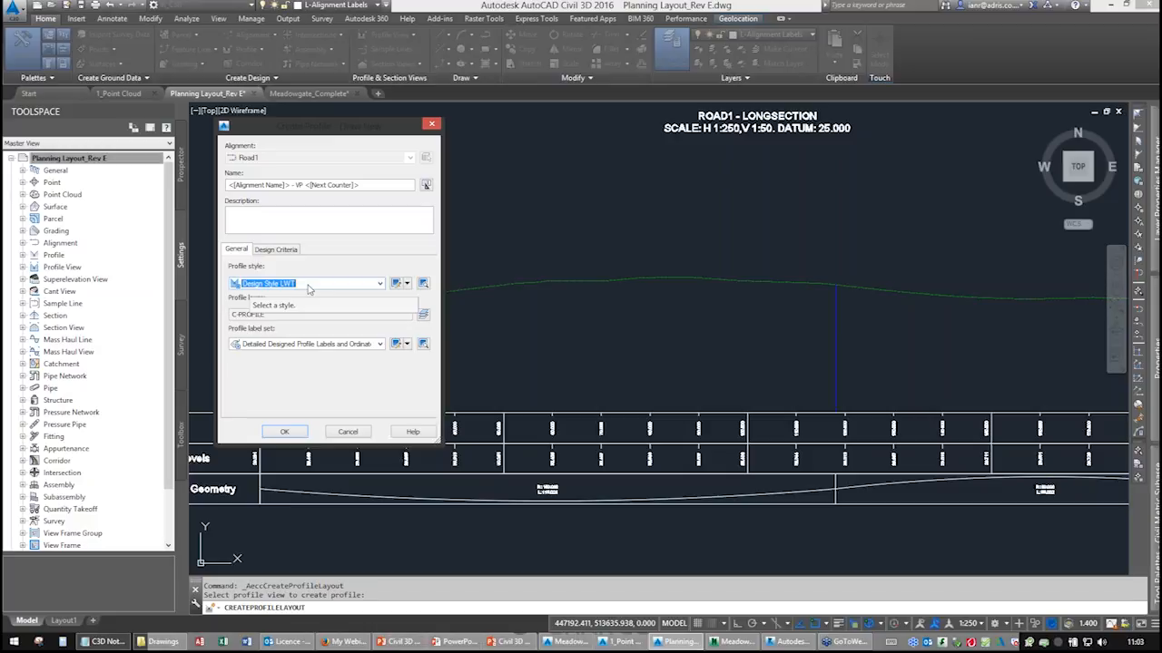
click(284, 431)
mouse_move(762, 452)
mouse_down()
mouse_move(788, 388)
mouse_move(799, 111)
mouse_up()
click(663, 132)
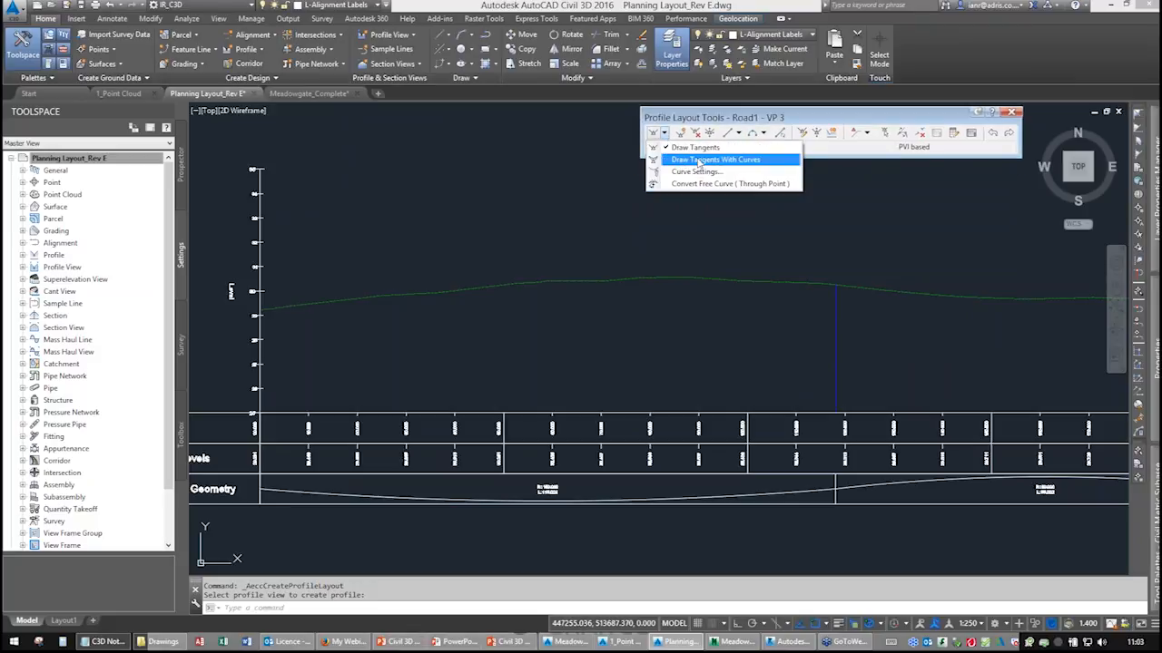
click(739, 134)
click(739, 134)
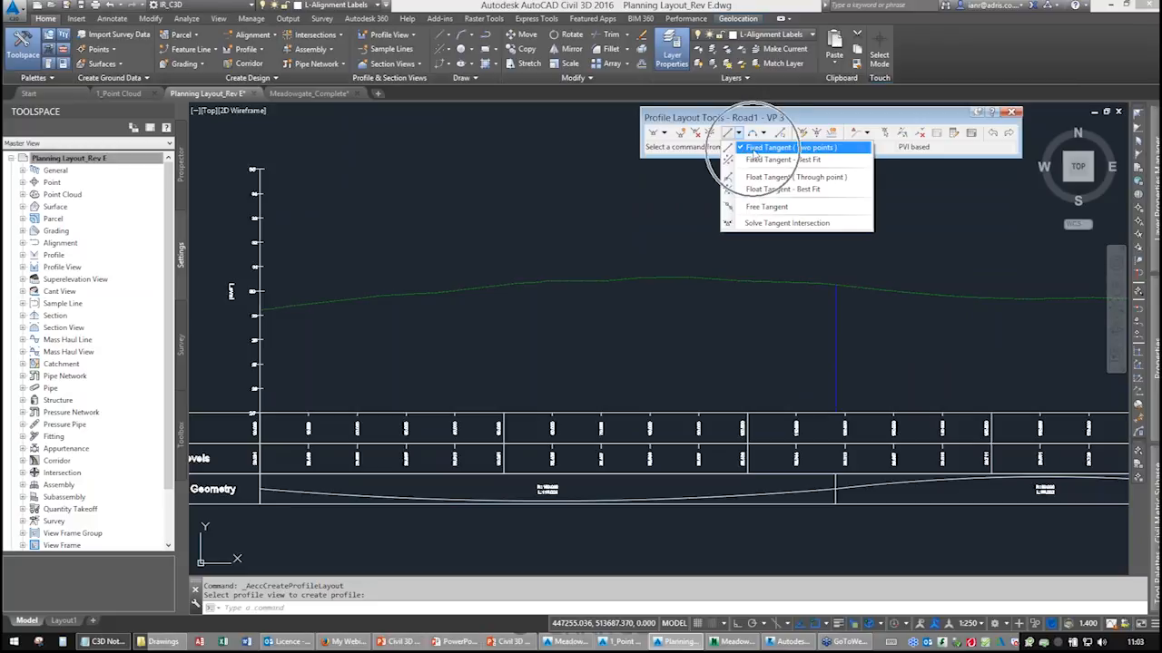
click(764, 133)
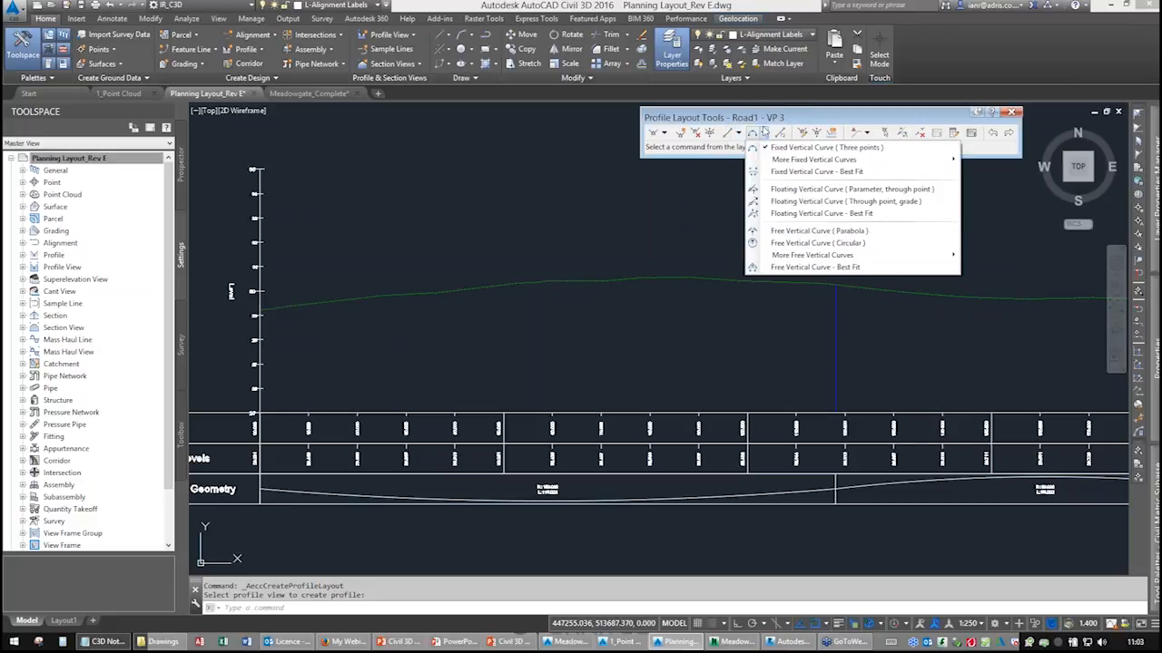
click(764, 132)
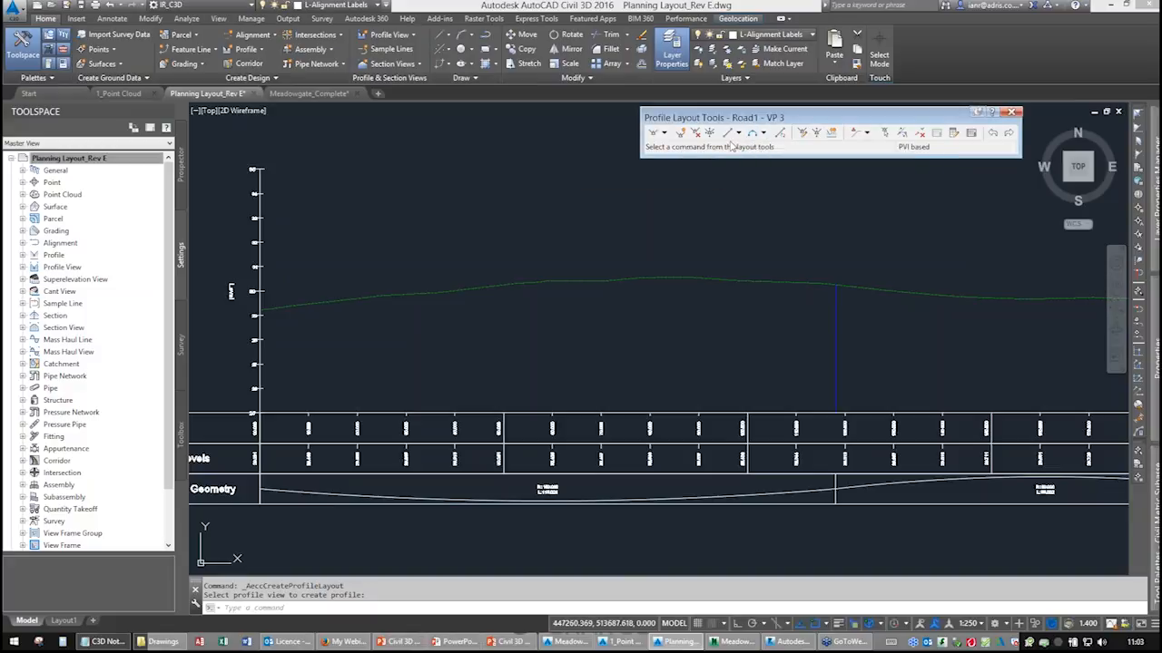
Set the curve settings to parabolic curves with a crest K value of 15 and sag K value of 50.
click(667, 134)
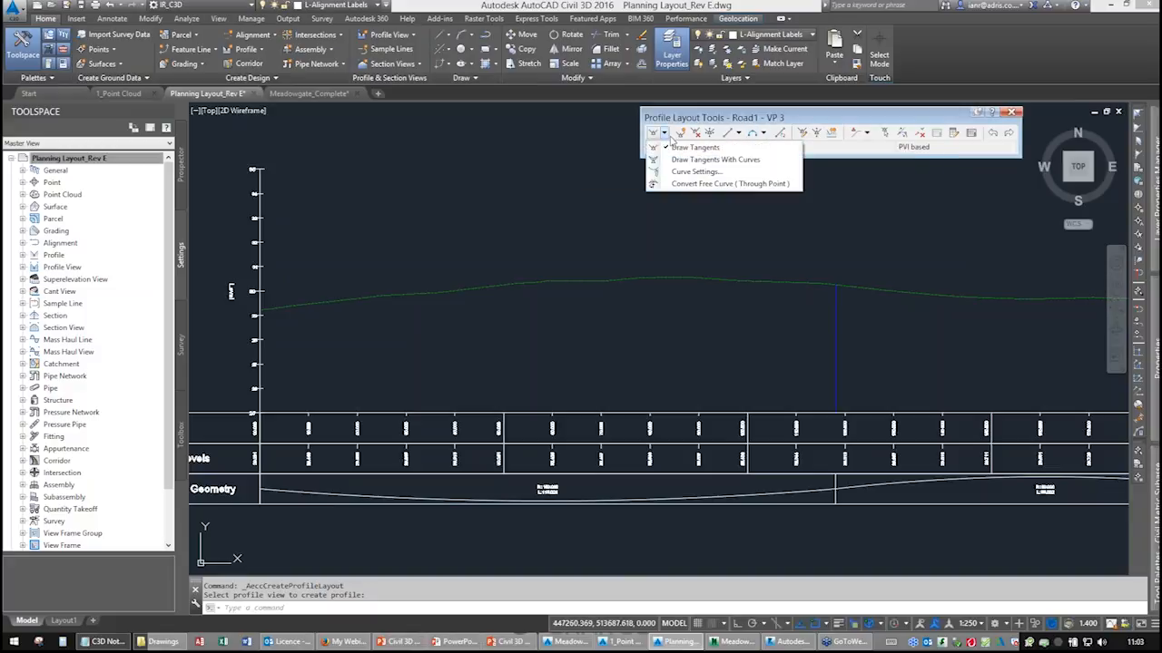
click(694, 173)
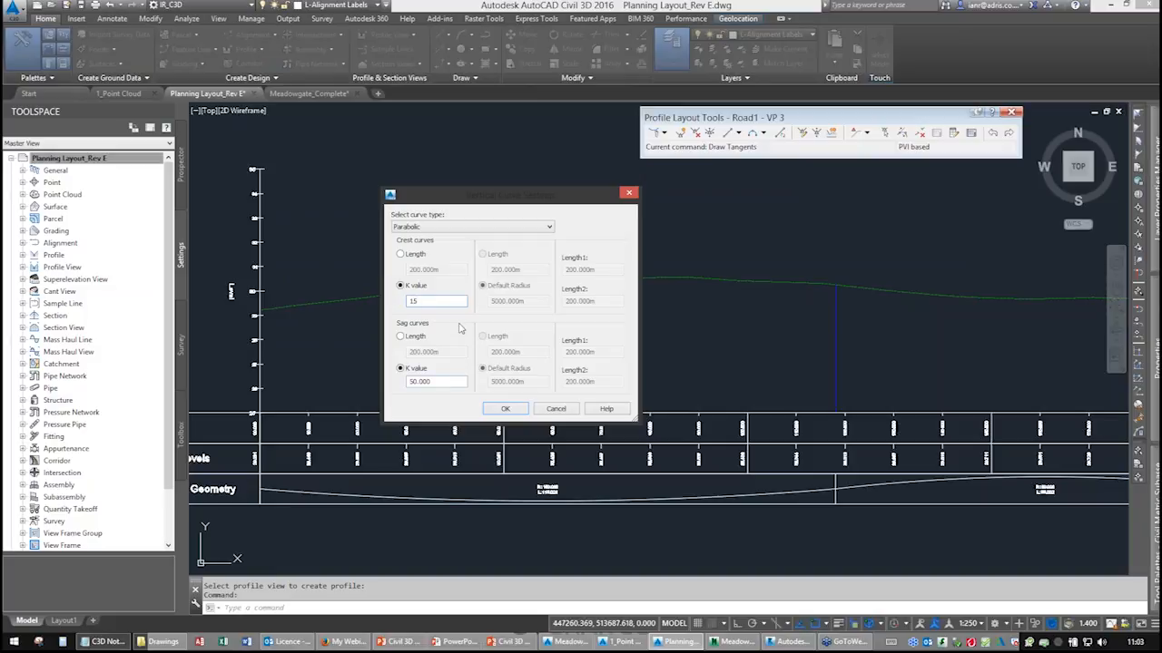
click(497, 409)
Draw tangents with curves from the profile view's start through two intermediate PVIs to its end.
click(664, 133)
click(707, 159)
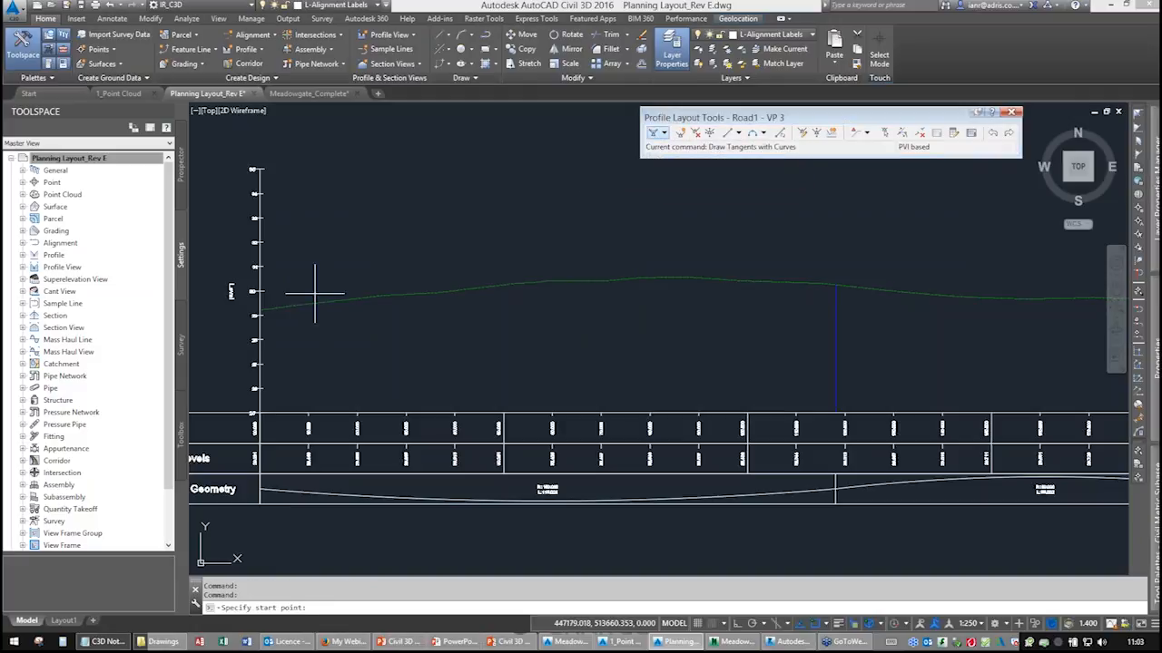
scroll(260, 313, up, 5)
click(304, 265)
scroll(648, 277, down, 5)
middle_drag(706, 278, 395, 323)
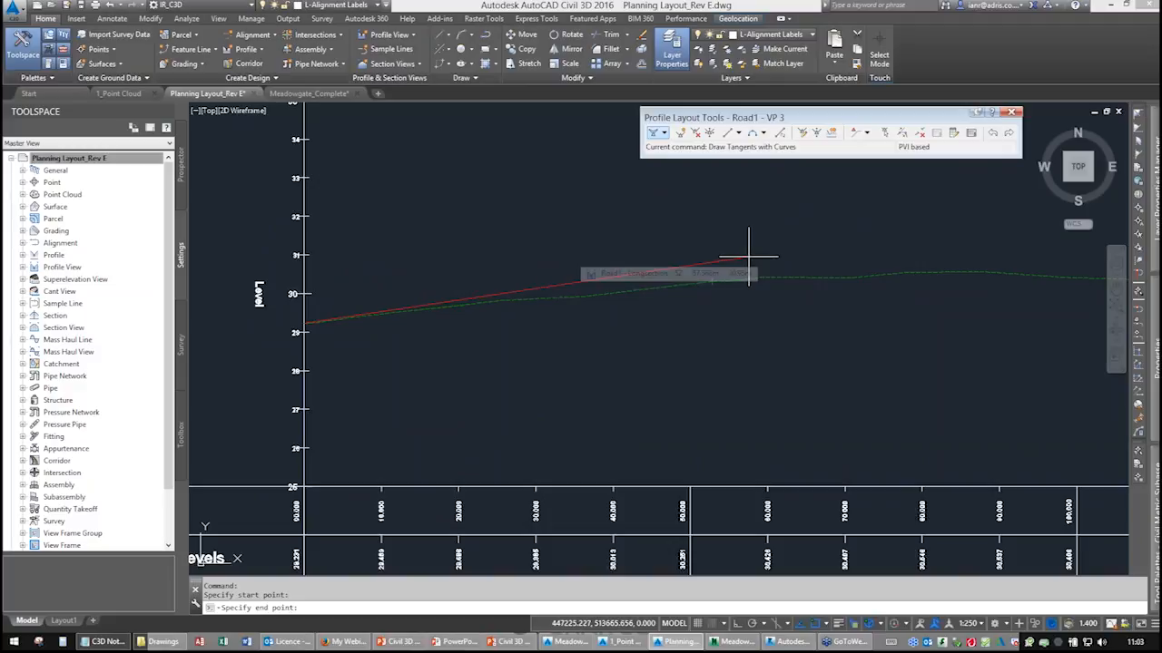
key(F3)
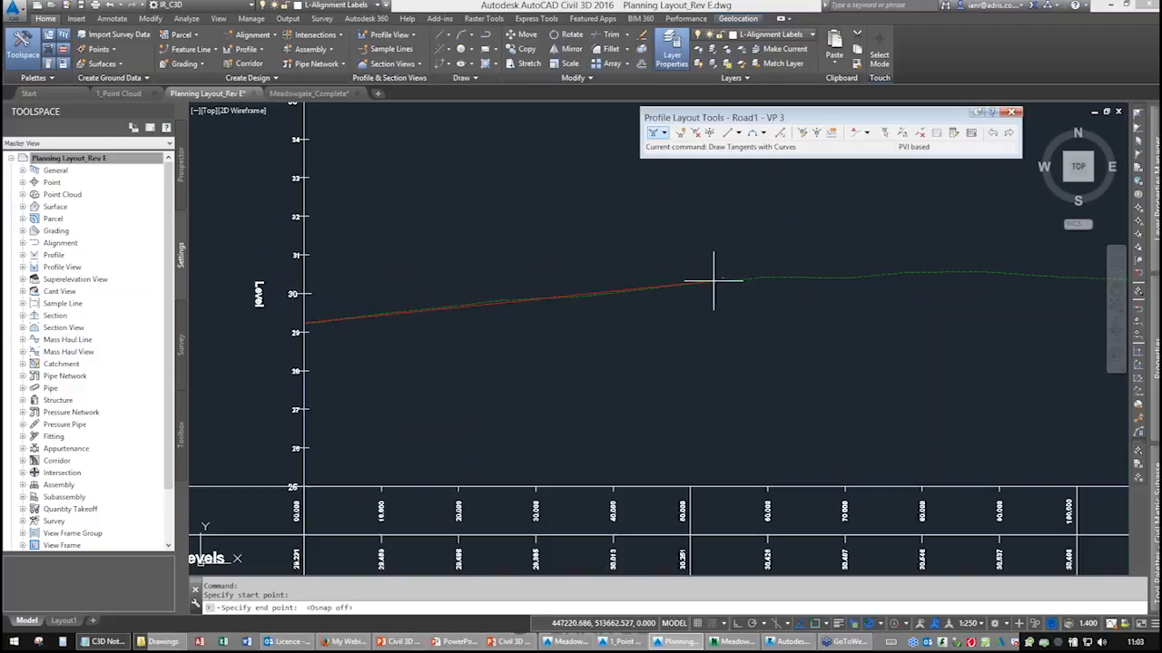
scroll(746, 253, down, 3)
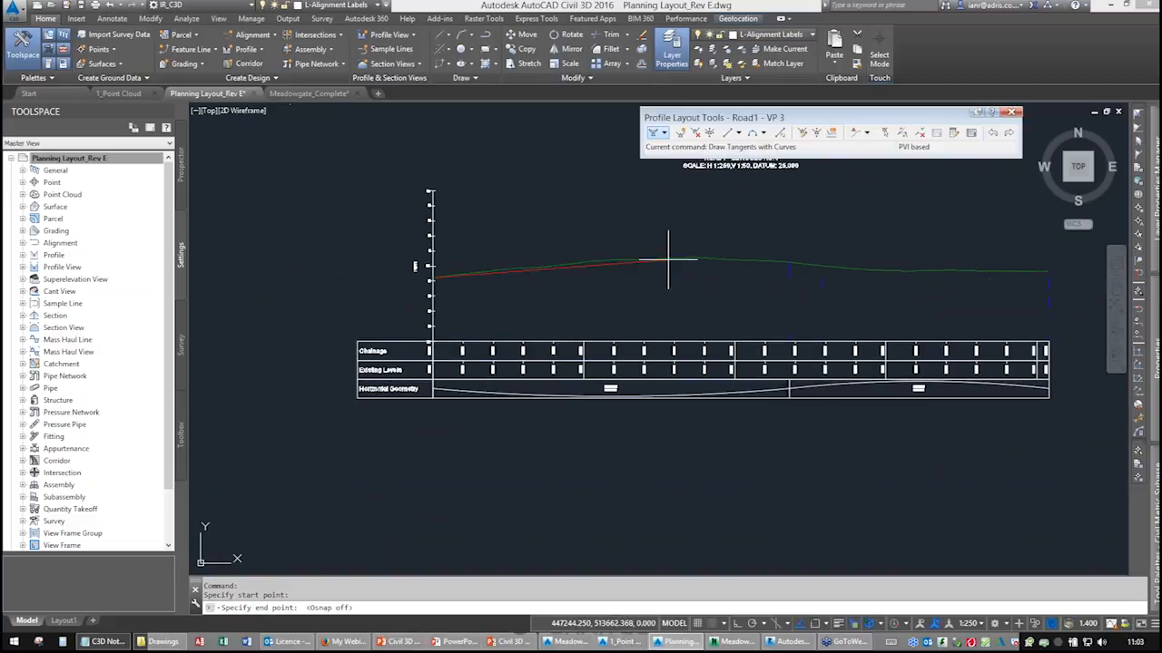
click(677, 257)
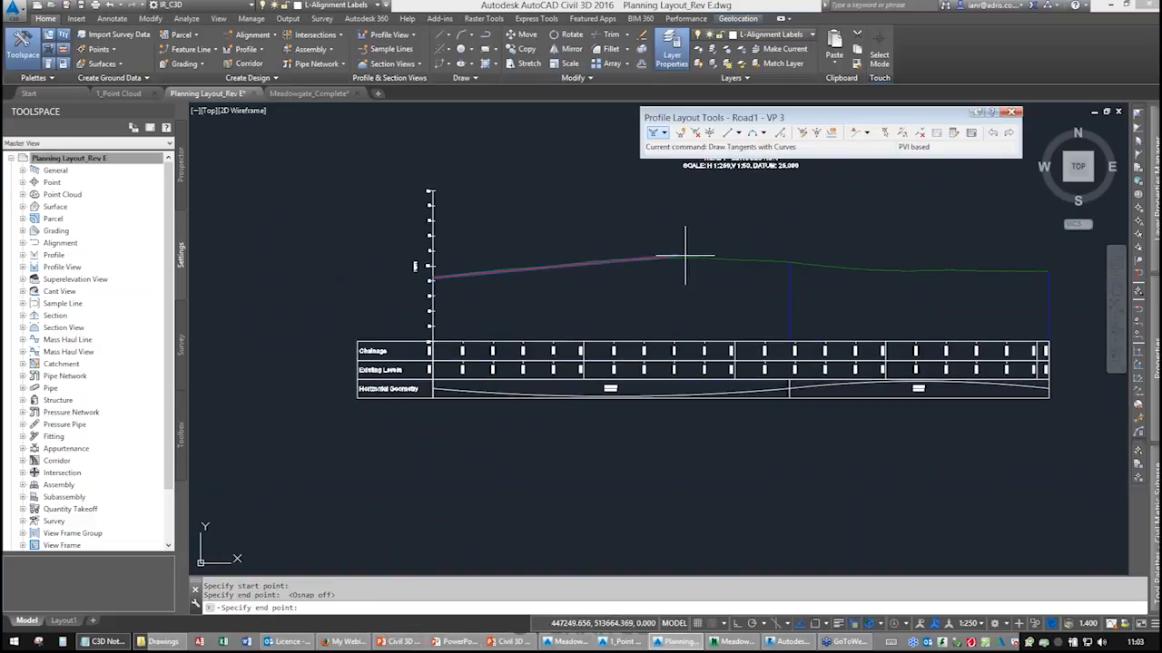
click(916, 271)
key(F3)
middle_drag(1051, 274, 999, 279)
scroll(999, 279, up, 5)
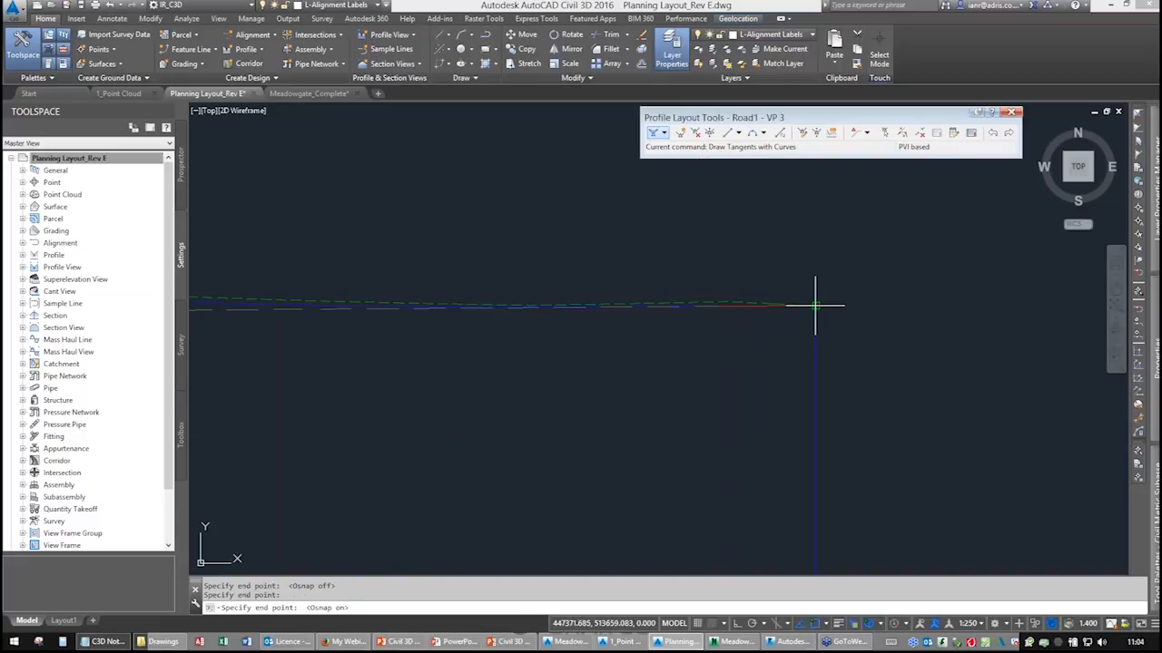
click(815, 306)
key(Return)
Examine the drawn design profile and its labels along the Road1 profile view.
middle_drag(571, 369, 848, 305)
scroll(639, 325, down, 5)
mouse_move(497, 344)
middle_down()
mouse_move(591, 351)
mouse_move(777, 331)
middle_up()
middle_drag(591, 318, 612, 315)
middle_drag(480, 315, 573, 304)
middle_drag(431, 295, 564, 269)
middle_drag(476, 279, 449, 324)
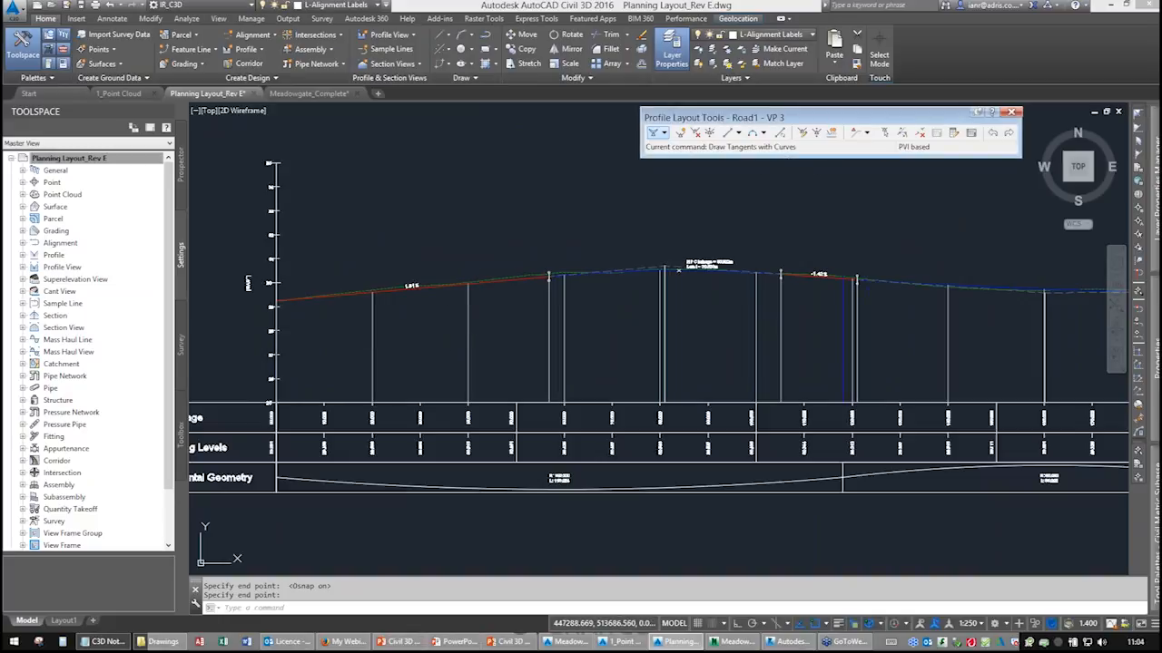
Open the profile grid view and set the sag curve's K value to 15.
click(970, 133)
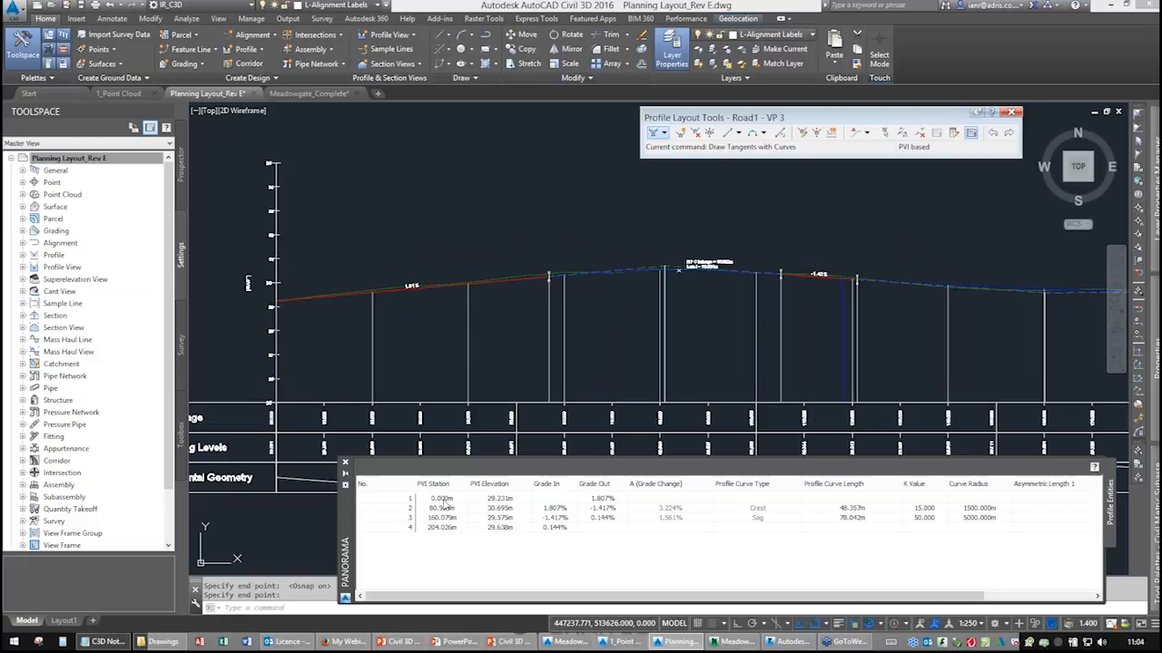
click(547, 509)
click(548, 508)
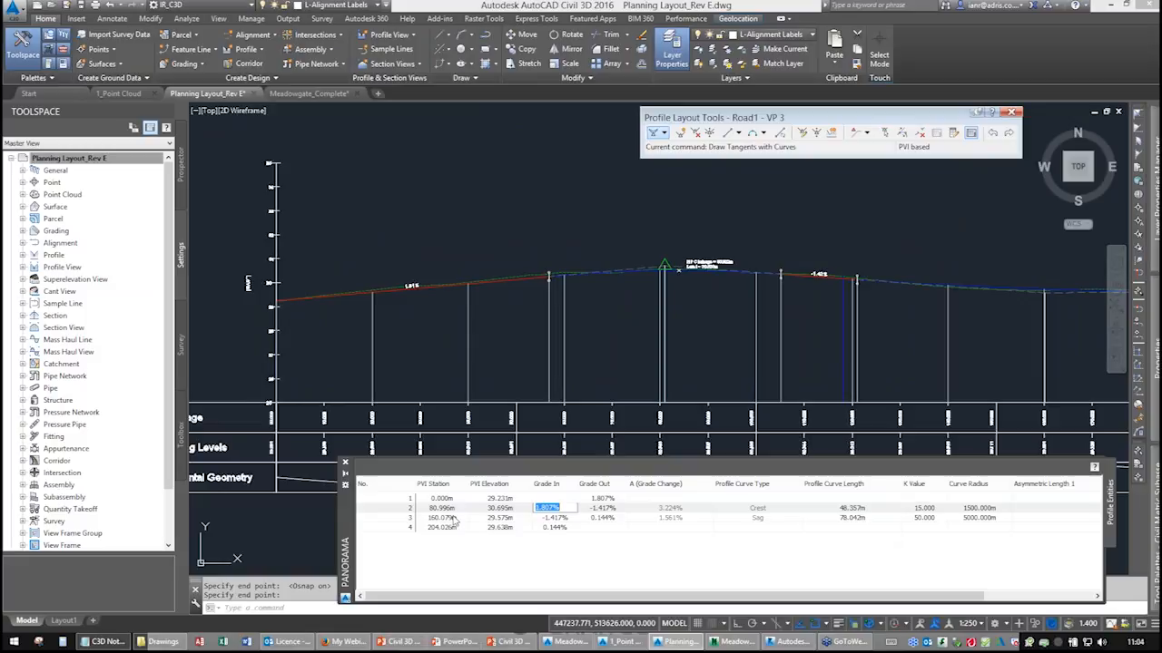
click(392, 509)
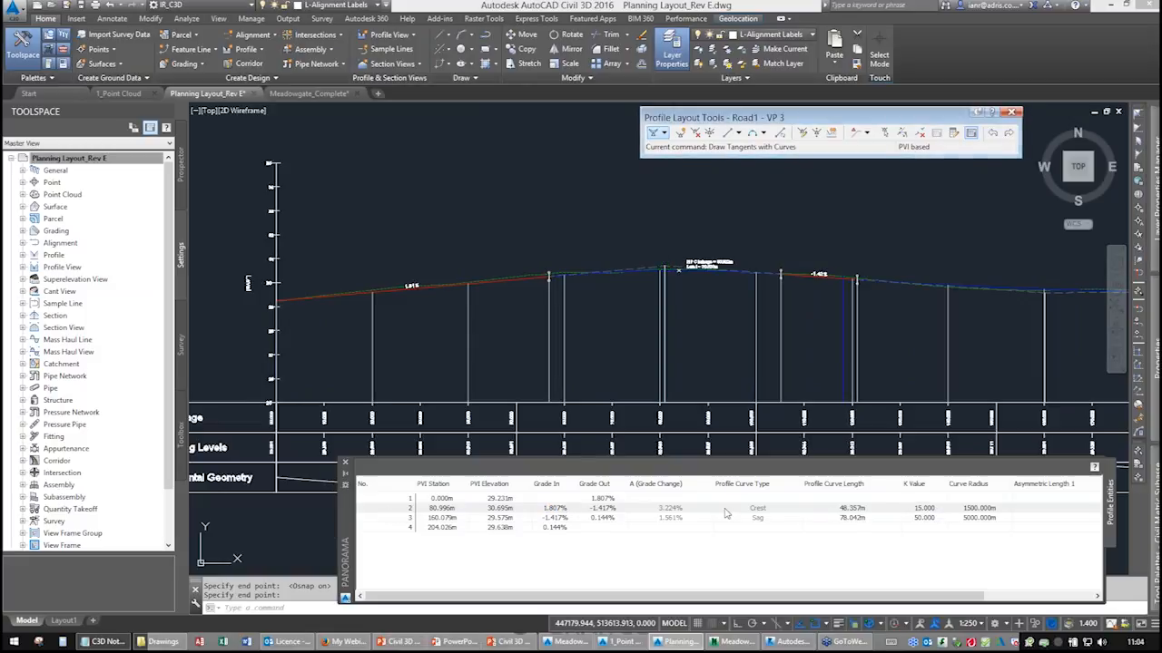
click(928, 515)
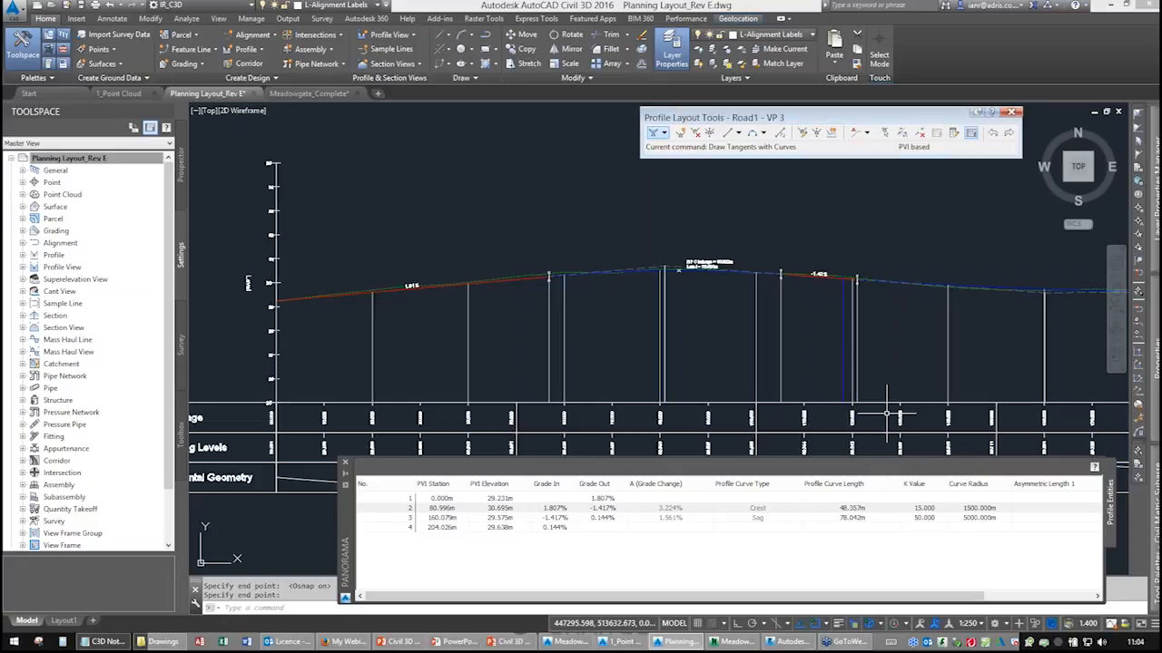
click(927, 516)
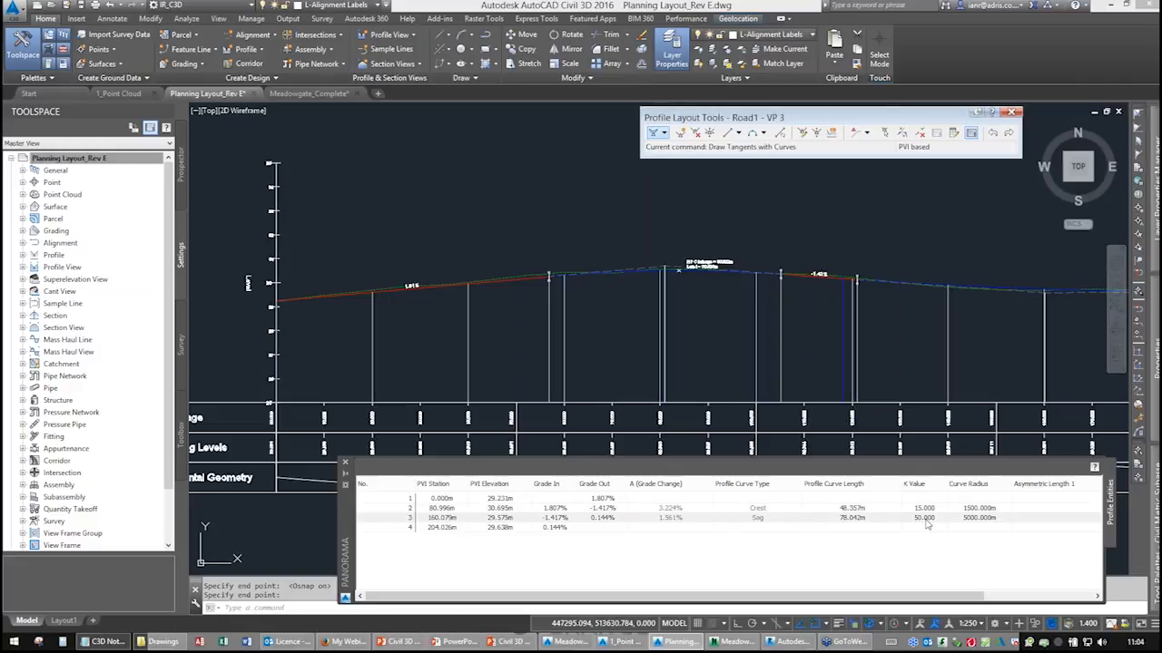
click(924, 518)
text(15)
key(Return)
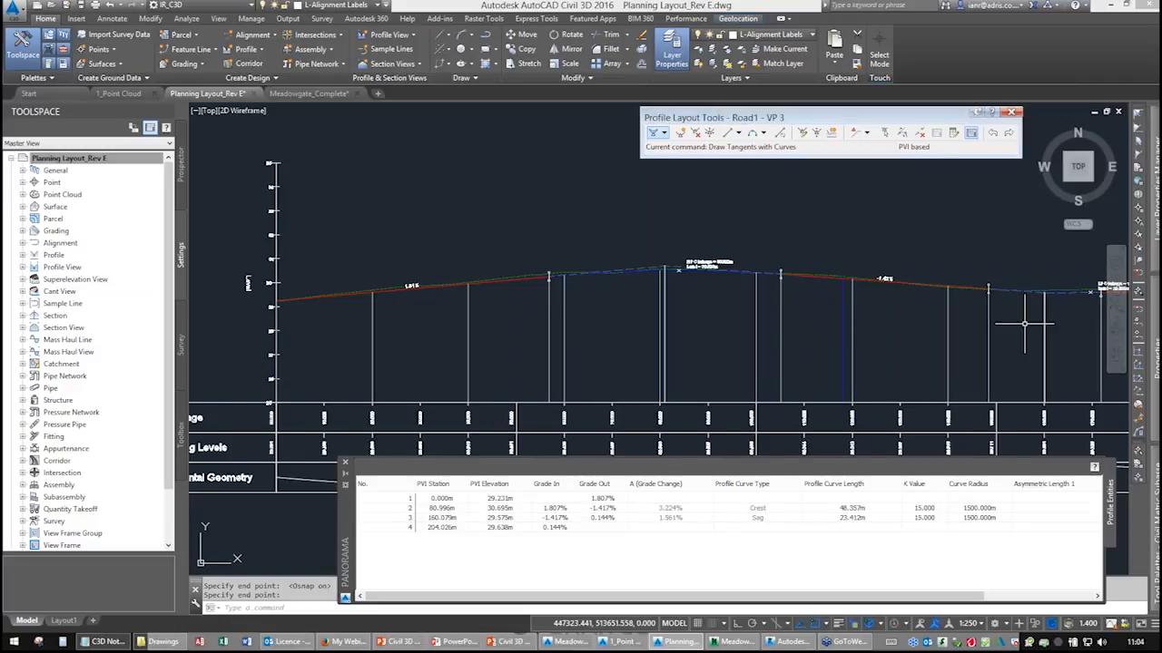
Examine the crest and sag curves of the design profile against the ground line.
middle_drag(1025, 323, 708, 350)
scroll(734, 334, up, 8)
middle_drag(781, 319, 461, 312)
middle_drag(958, 318, 553, 320)
mouse_move(916, 327)
middle_down()
mouse_move(537, 331)
mouse_move(993, 314)
middle_up()
middle_drag(511, 354, 918, 319)
scroll(568, 338, down, 6)
middle_drag(457, 343, 810, 327)
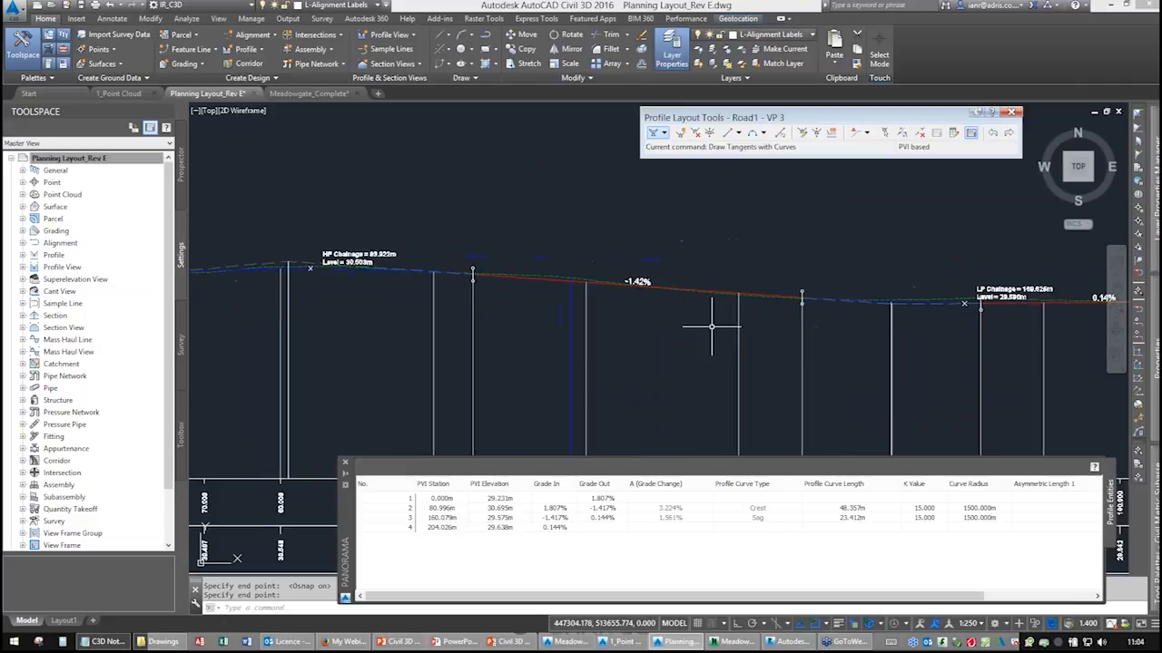
middle_drag(711, 325, 943, 268)
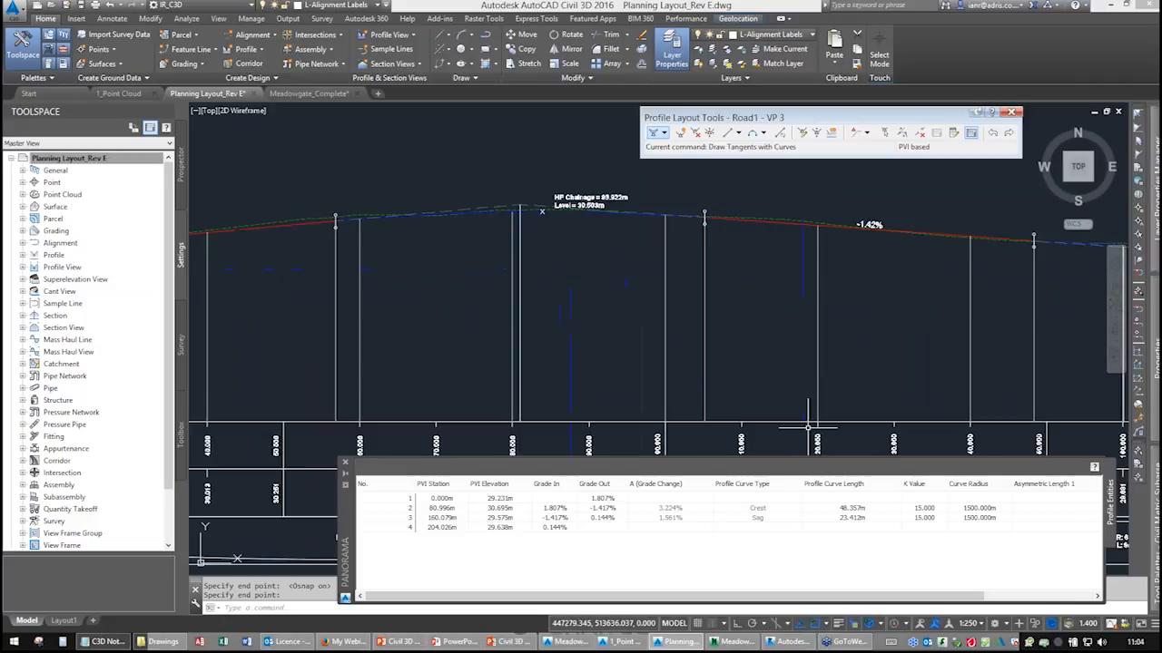
Close the profile grid view and end the profile layout command.
click(346, 463)
scroll(461, 400, down, 6)
middle_drag(461, 400, 570, 367)
scroll(490, 374, up, 4)
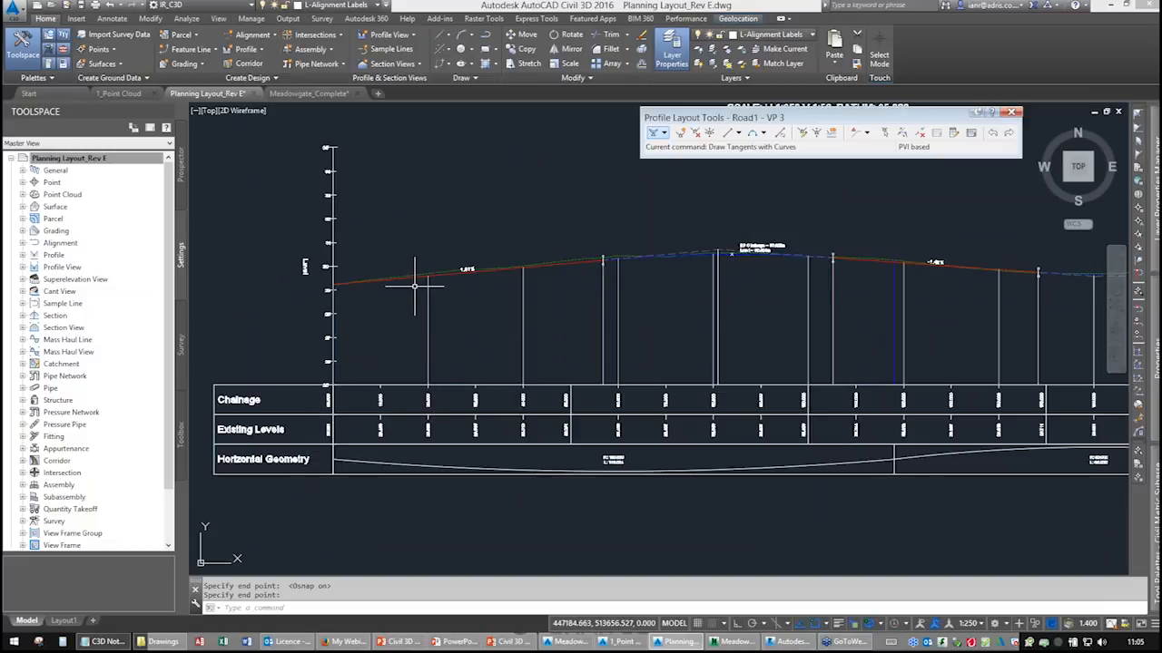
key(Return)
Change the Road1 longsection profile view's style to Natural Scale in its properties.
click(392, 381)
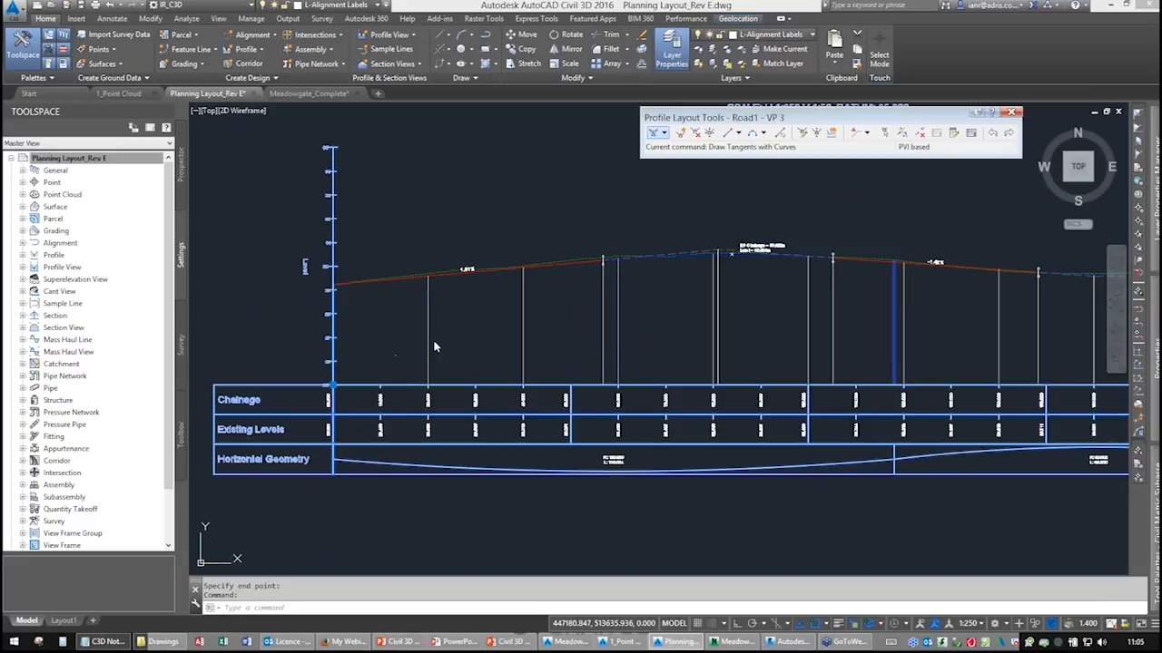
scroll(499, 268, up, 6)
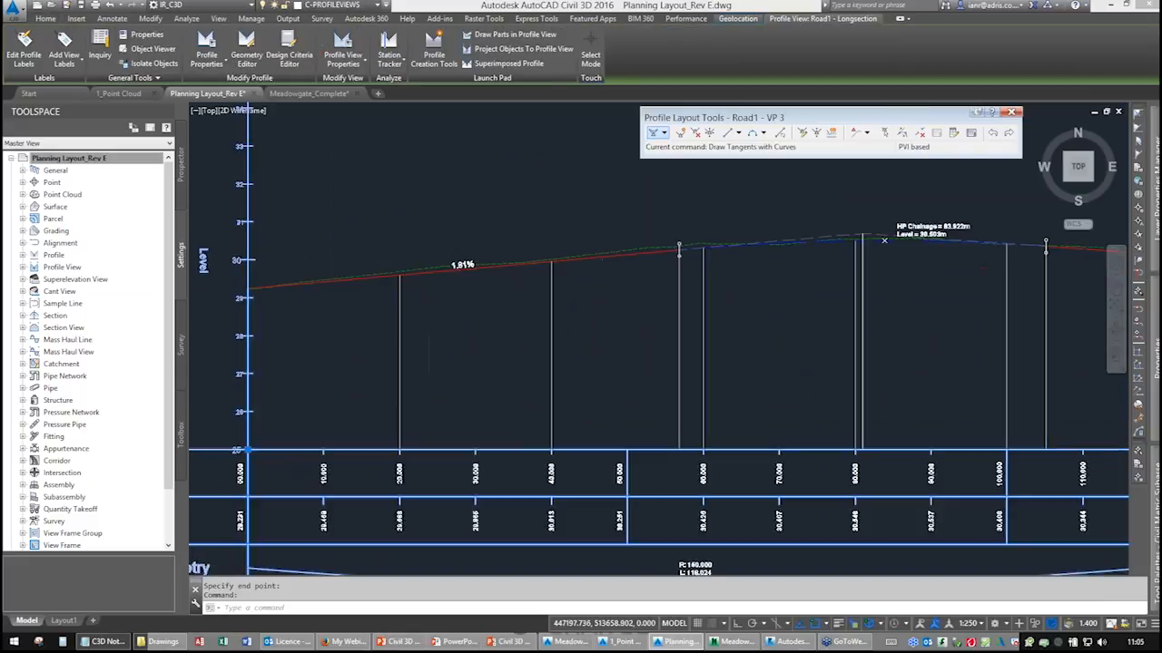
scroll(498, 269, down, 6)
scroll(499, 268, down, 3)
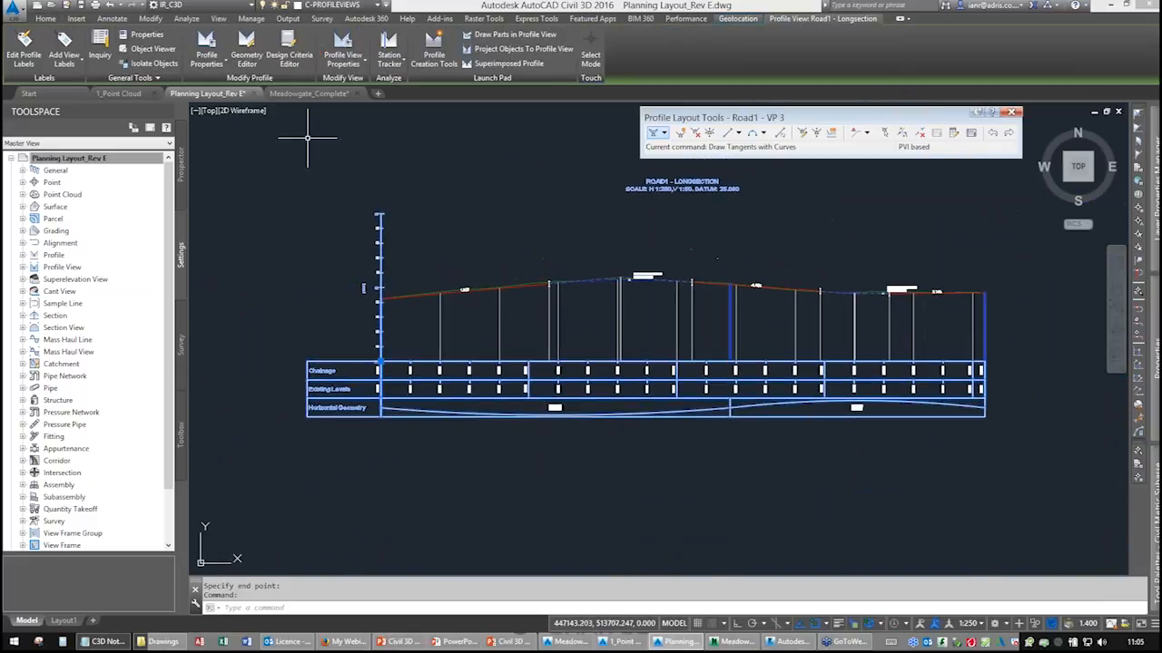
click(343, 54)
click(225, 241)
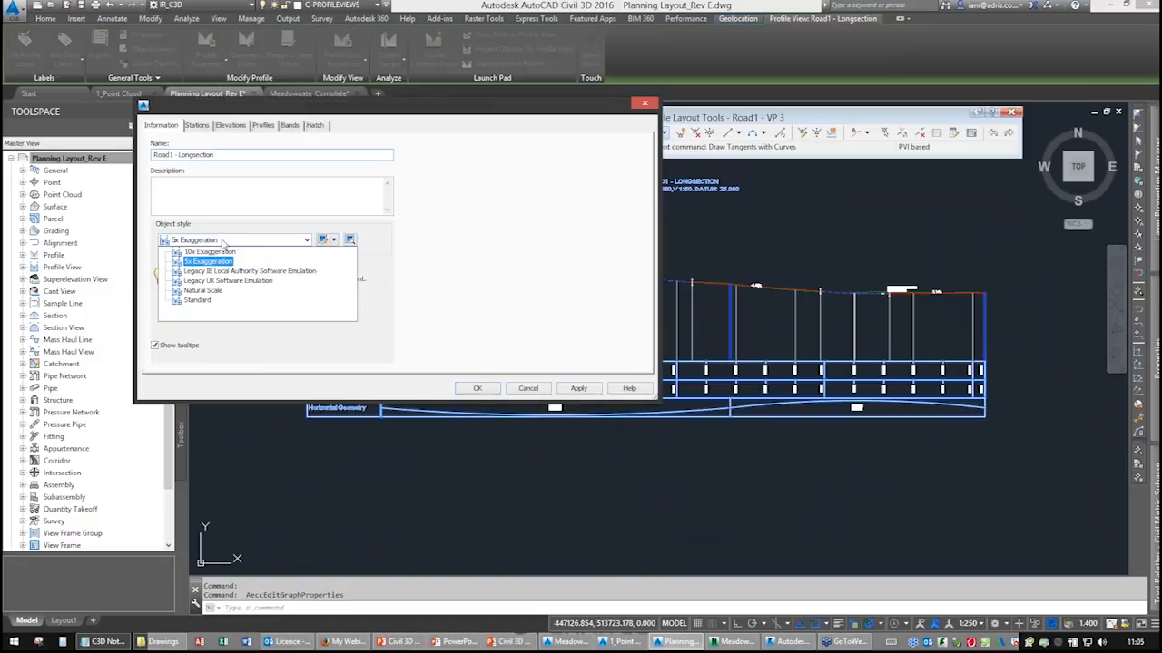
click(205, 291)
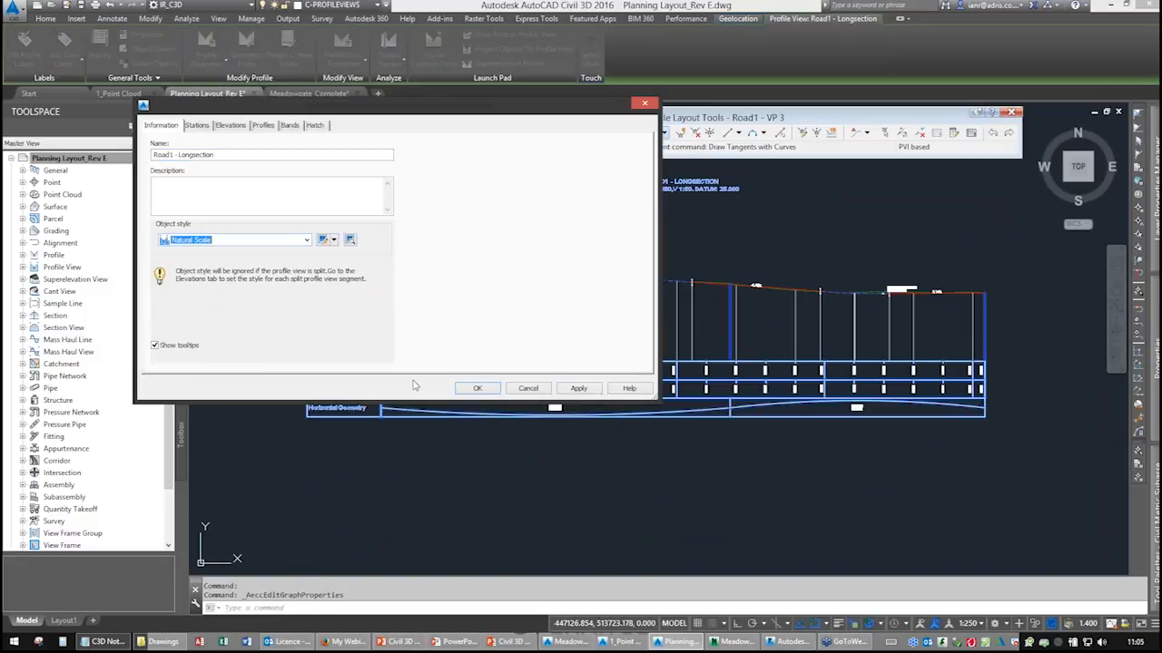
click(473, 389)
Examine the design profile and its labels along the natural-scale profile view.
scroll(418, 356, up, 8)
middle_drag(826, 337, 363, 352)
mouse_move(803, 315)
middle_down()
mouse_move(332, 325)
mouse_move(458, 336)
middle_up()
middle_drag(844, 318, 509, 310)
mouse_move(808, 328)
middle_down()
mouse_move(687, 332)
mouse_move(586, 318)
middle_up()
middle_drag(844, 329, 533, 340)
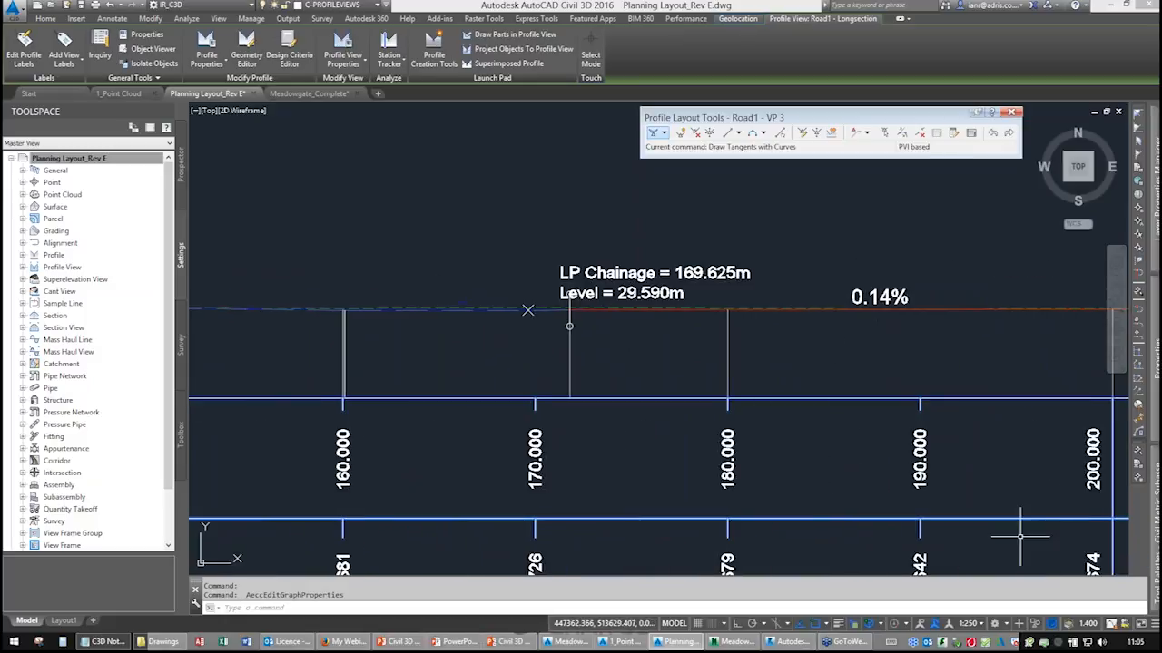
right_click(1060, 645)
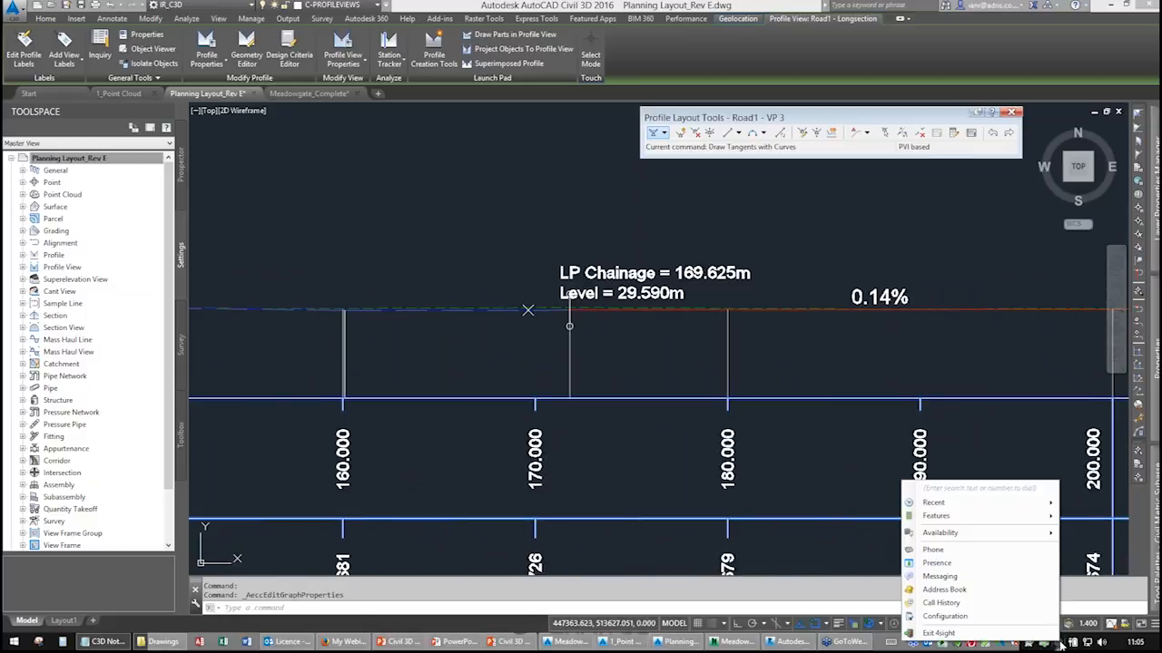
click(994, 631)
click(520, 315)
middle_drag(512, 320, 857, 242)
scroll(656, 296, down, 3)
middle_drag(560, 321, 686, 329)
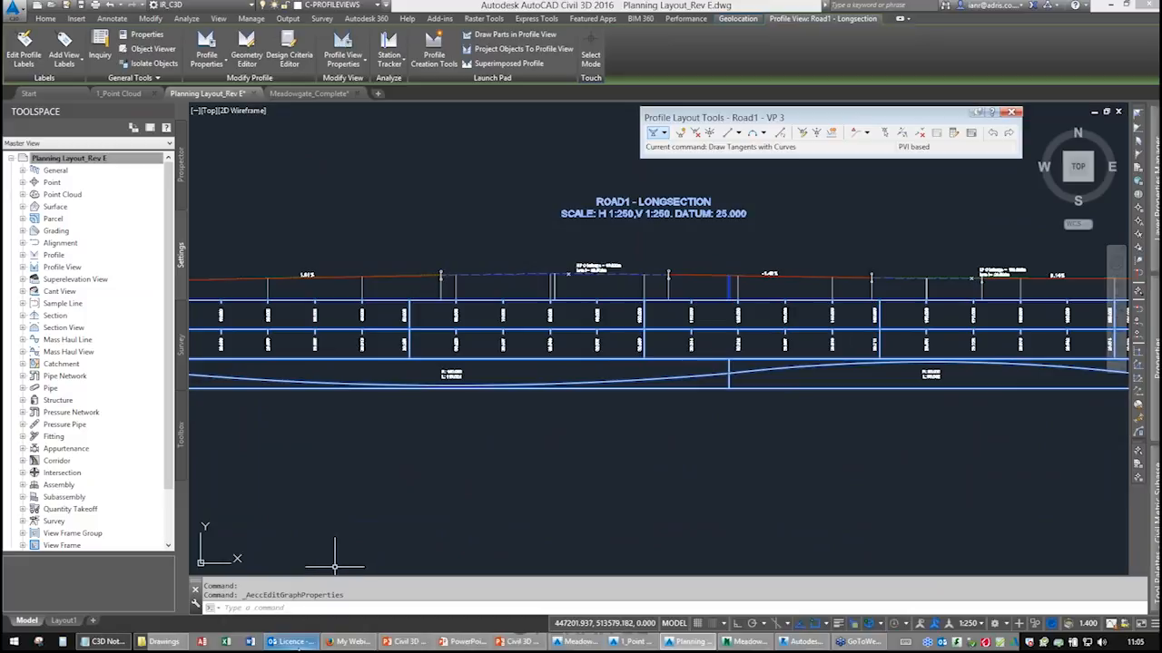
click(290, 642)
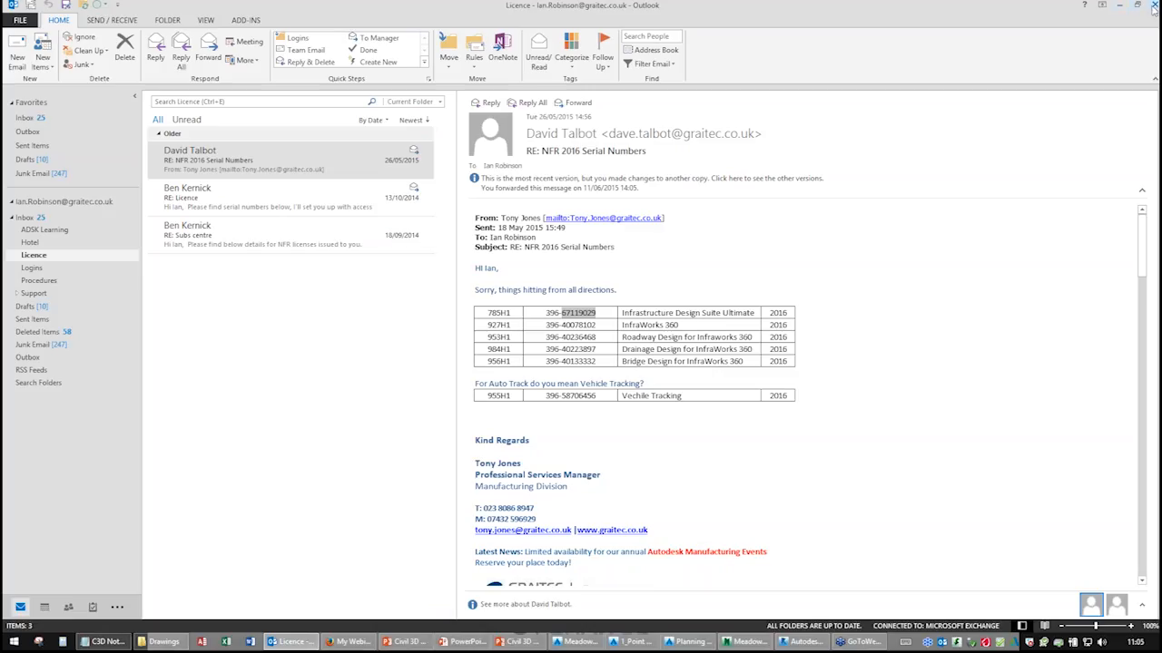
click(1154, 7)
Set the Road1 longsection profile view's style back to 5x Exaggeration.
middle_drag(423, 357, 638, 365)
middle_drag(454, 358, 407, 400)
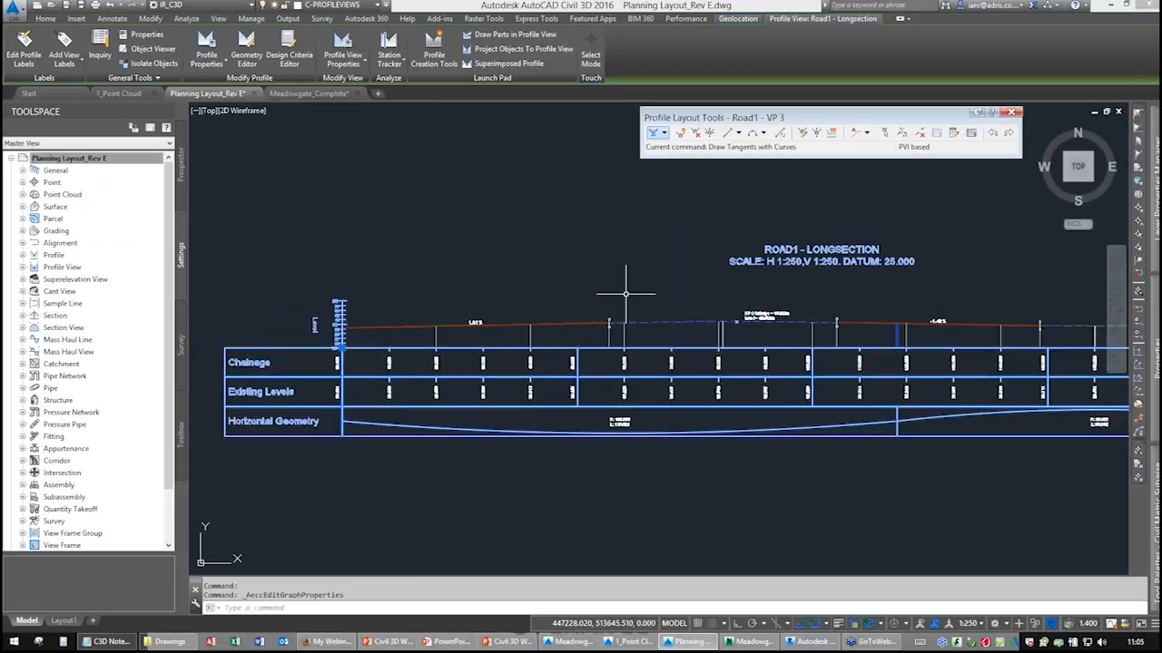
click(340, 56)
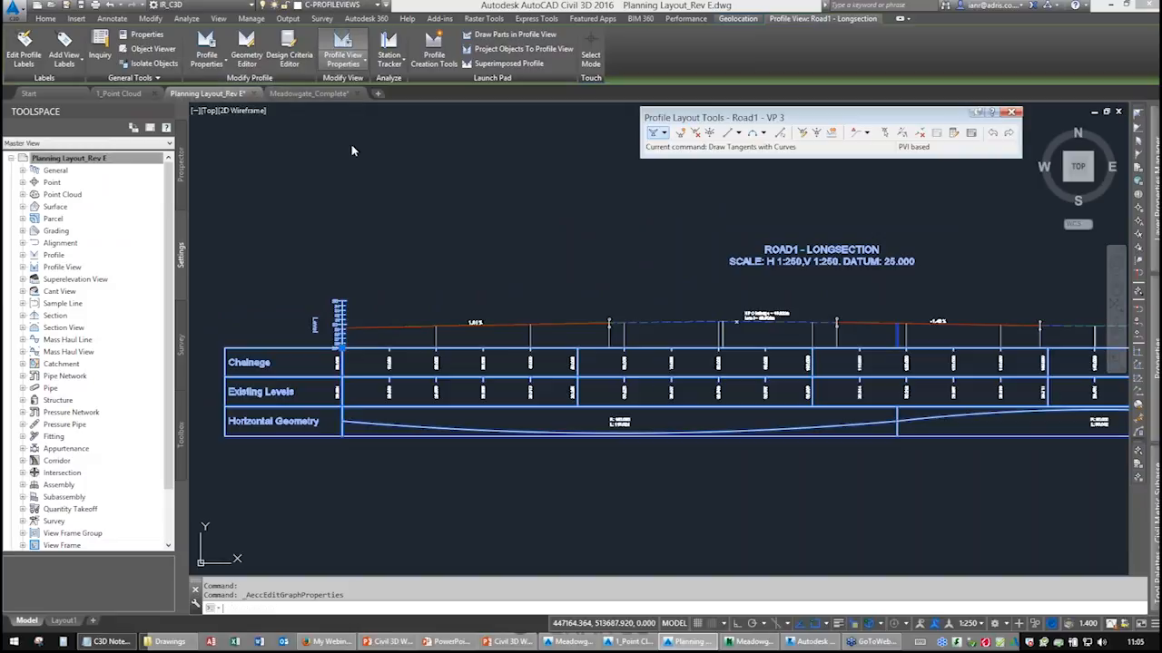
click(261, 240)
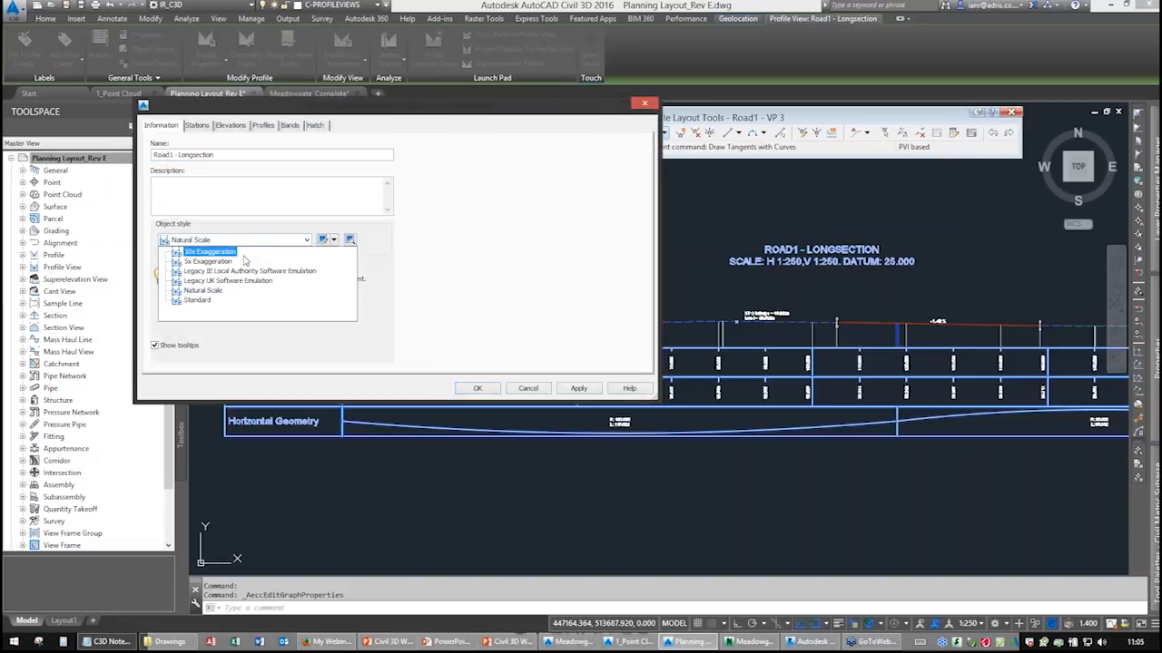
click(215, 266)
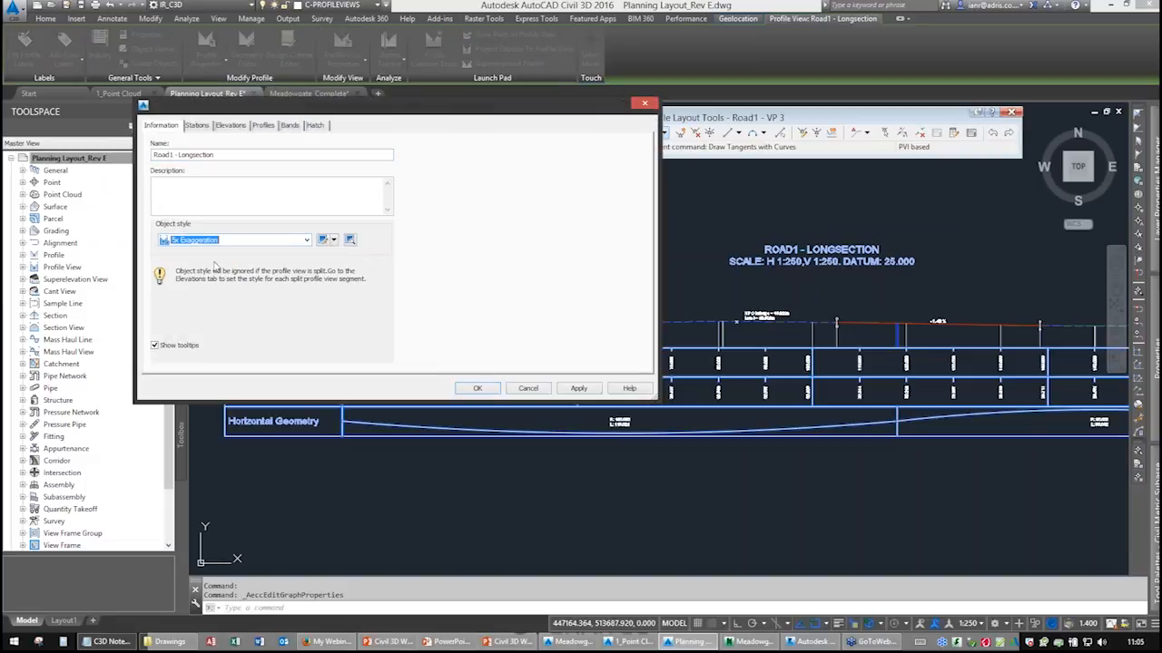
click(486, 390)
Deselect the profile view and close the Profile Layout Tools toolbar.
middle_drag(678, 325, 513, 359)
scroll(555, 394, down, 2)
key(Escape)
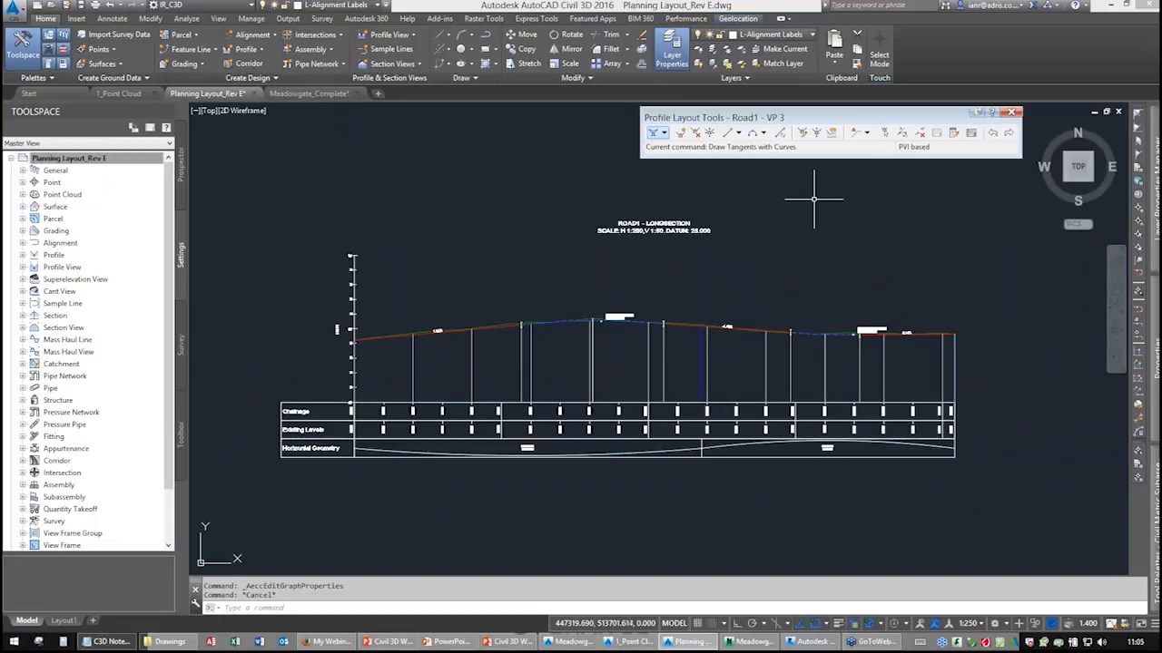
click(1015, 113)
mouse_move(673, 291)
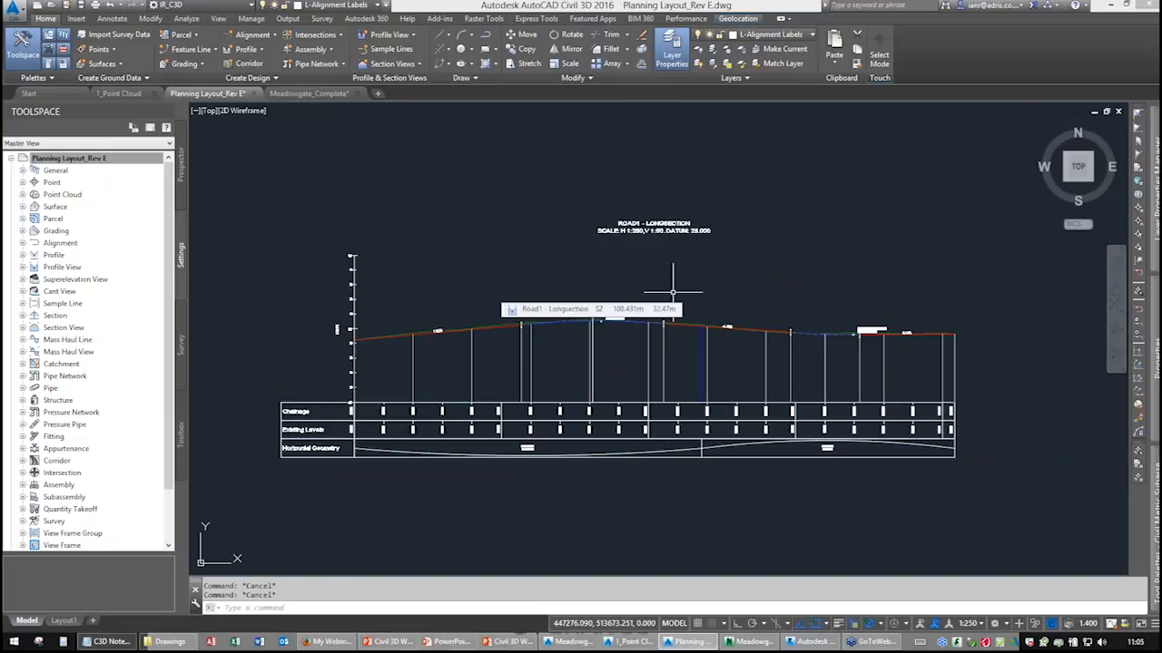
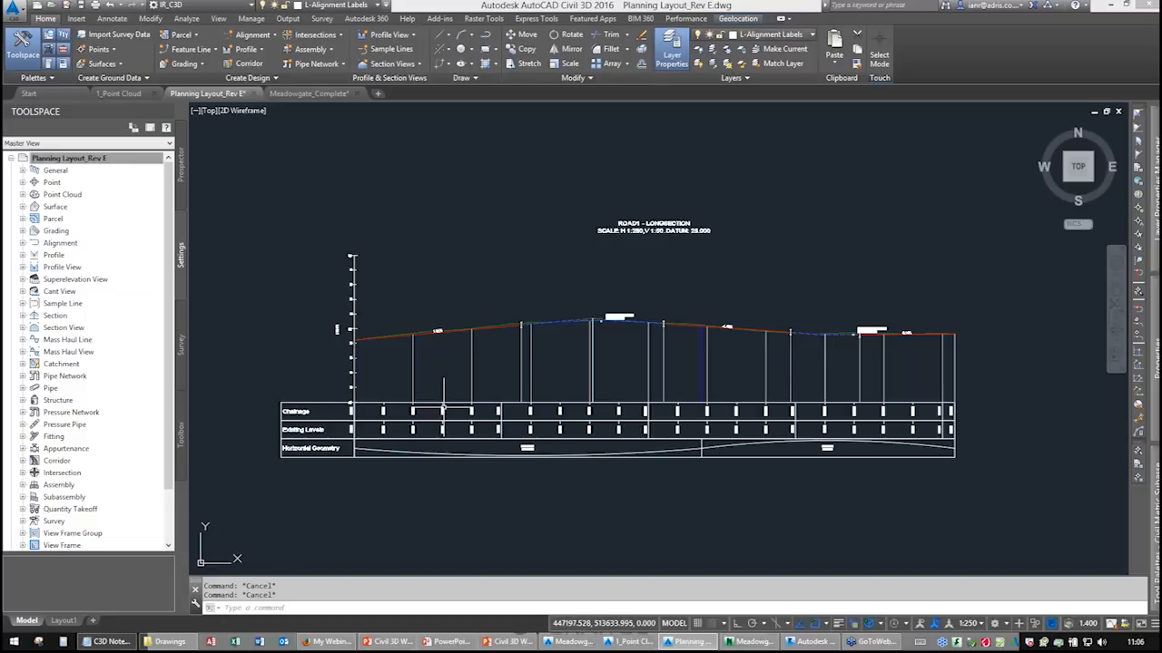
Review the Road1 alignment's properties, including its Design Criteria settings, and close the dialog.
click(451, 405)
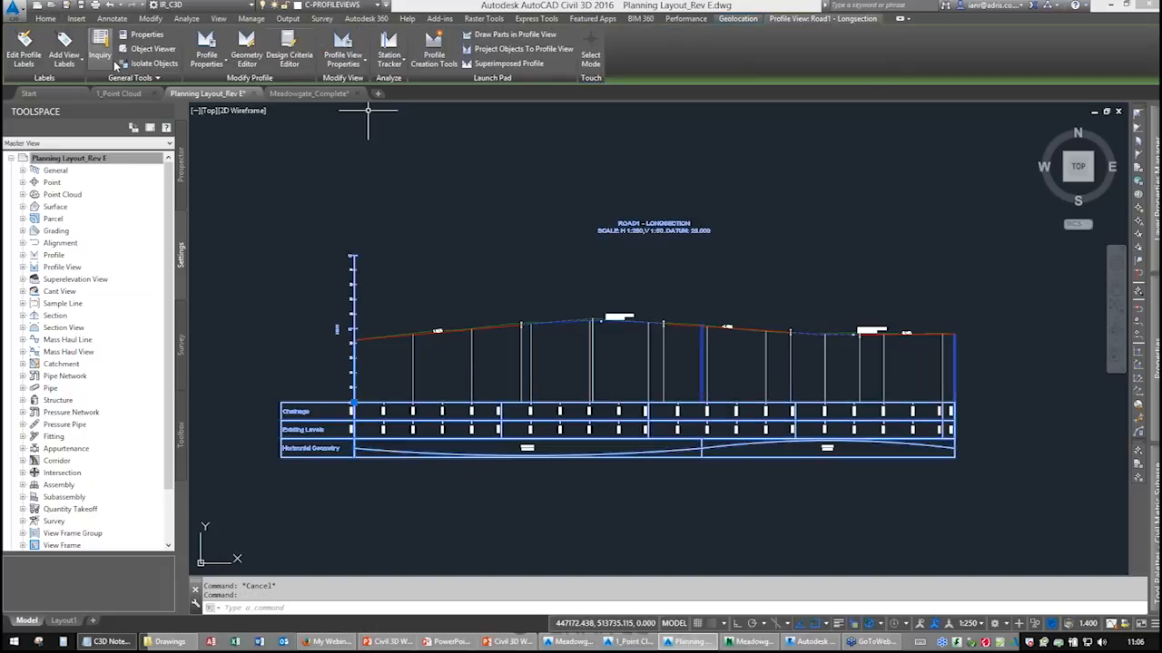
key(Escape)
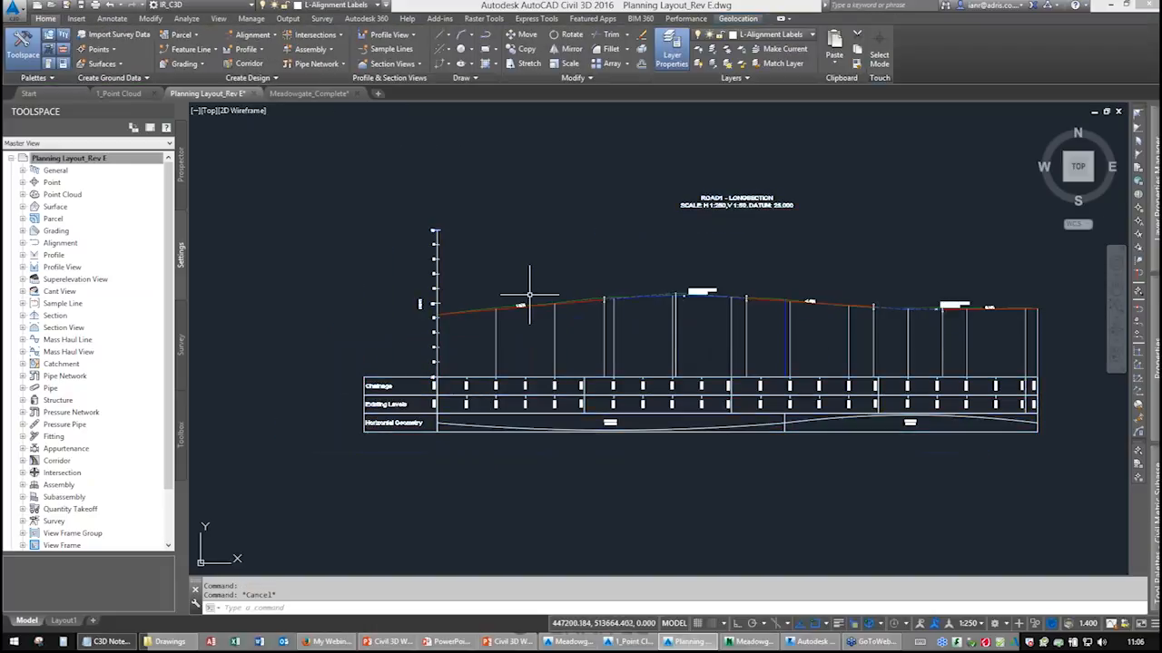
scroll(447, 362, down, 2)
scroll(466, 324, up, 2)
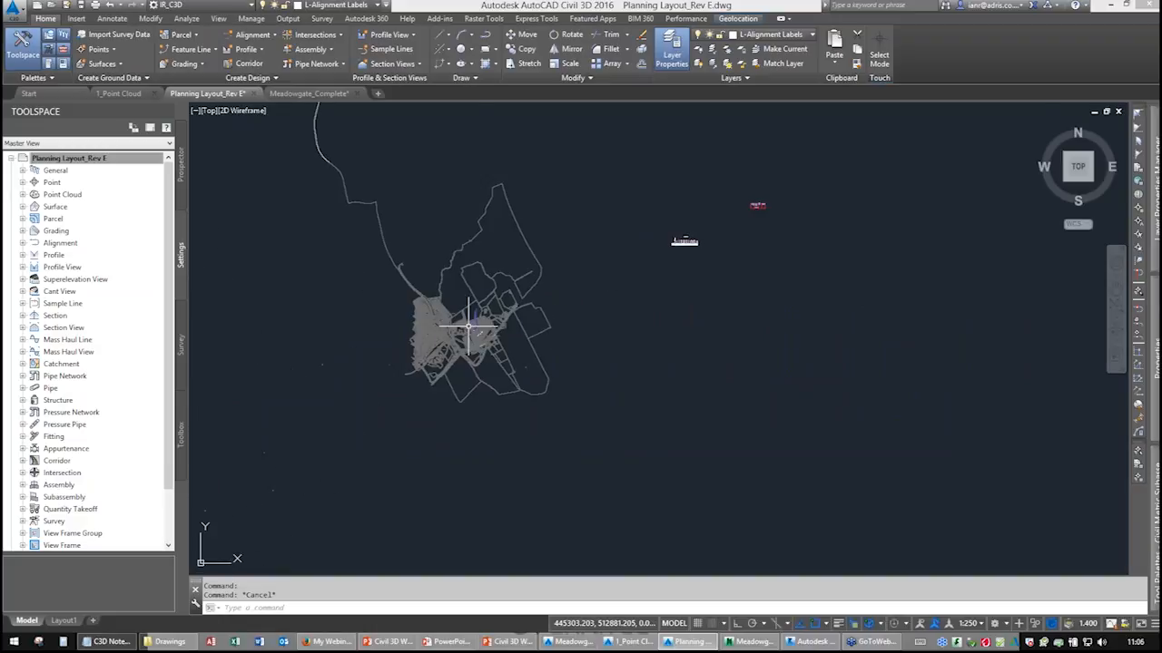
scroll(490, 291, up, 3)
scroll(505, 258, up, 6)
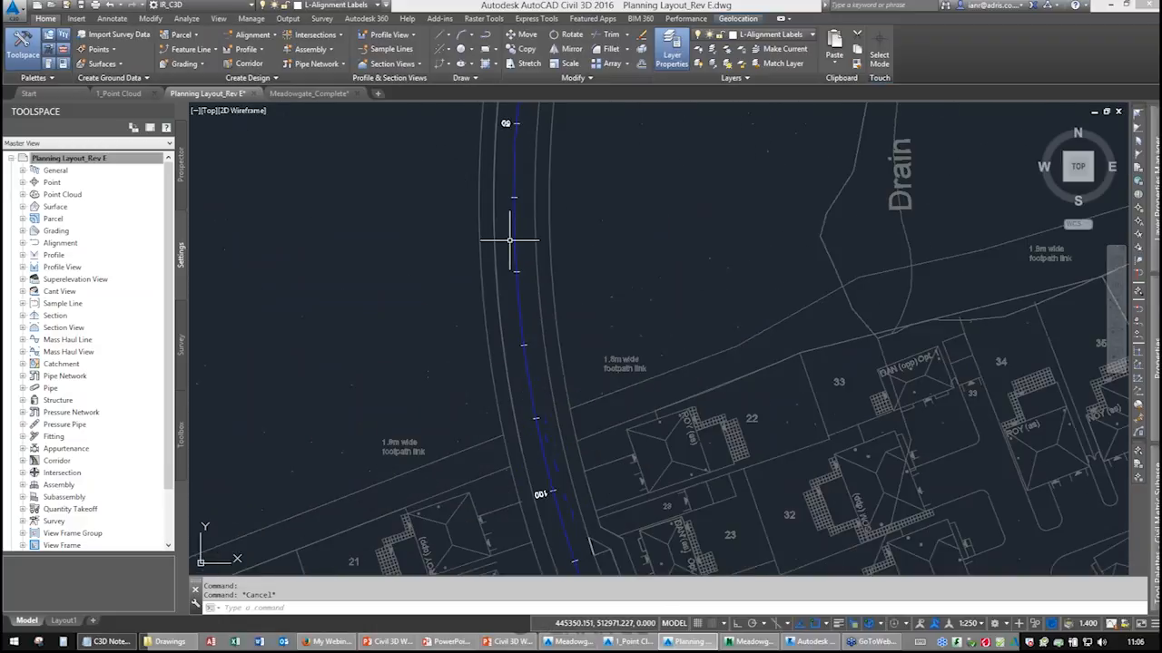
click(516, 236)
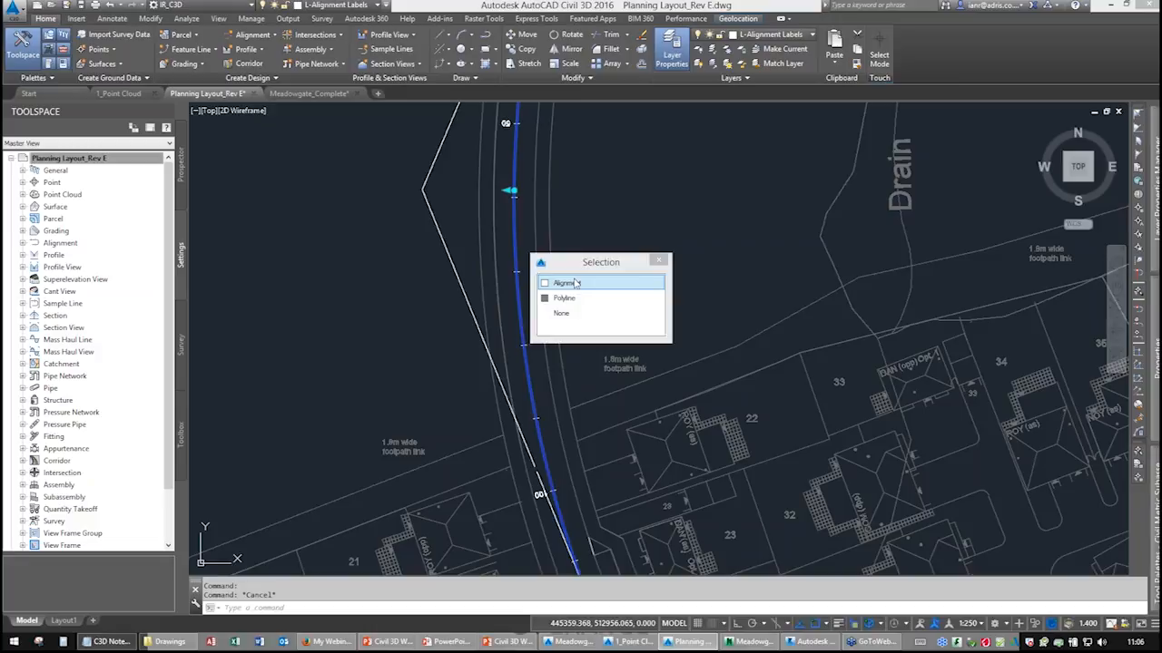
click(566, 283)
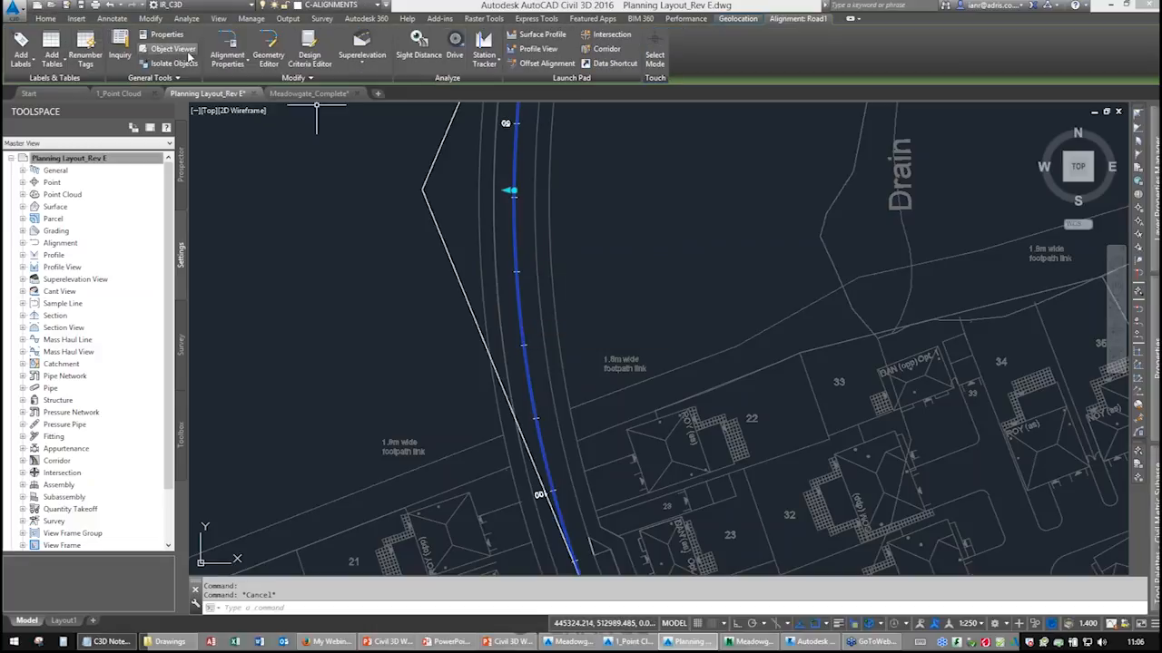
click(227, 41)
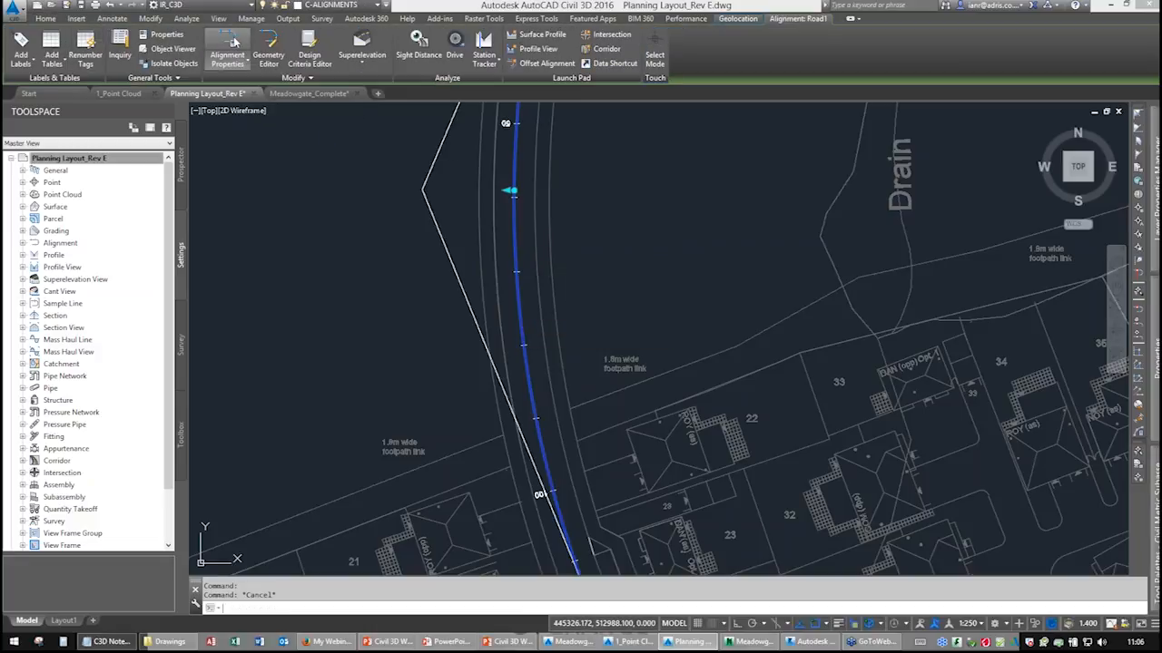
click(245, 188)
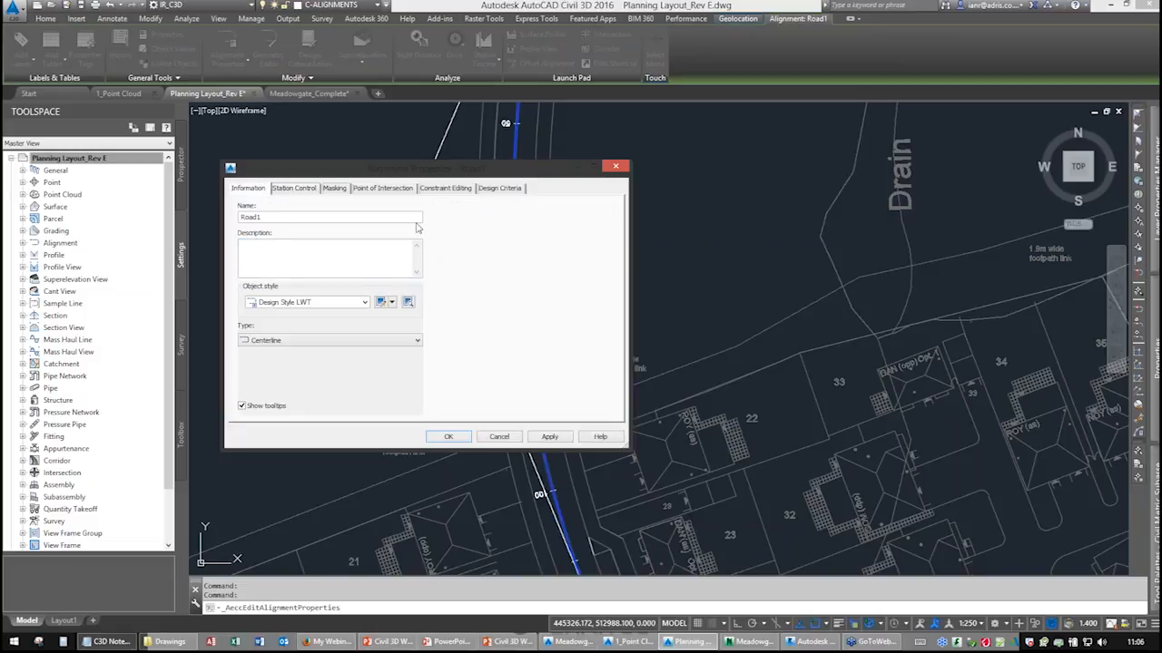
click(501, 189)
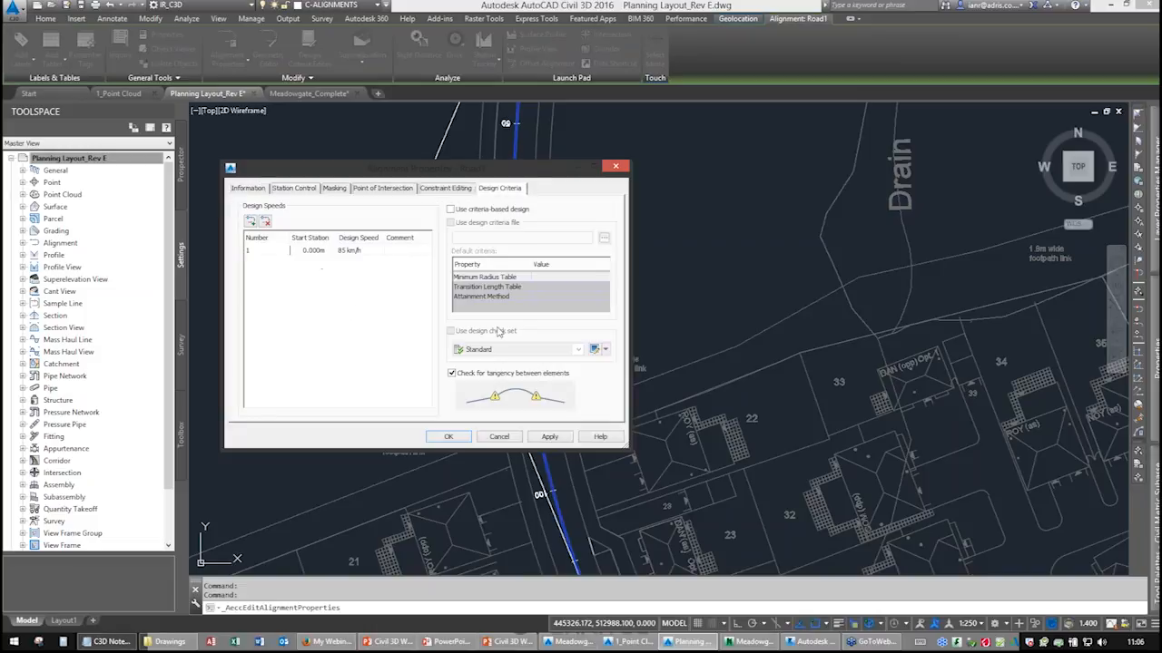
click(614, 168)
Inspect the Road1 alignment's curve entities and the second curve's regression data in the Geometry Editor.
middle_drag(500, 233, 420, 195)
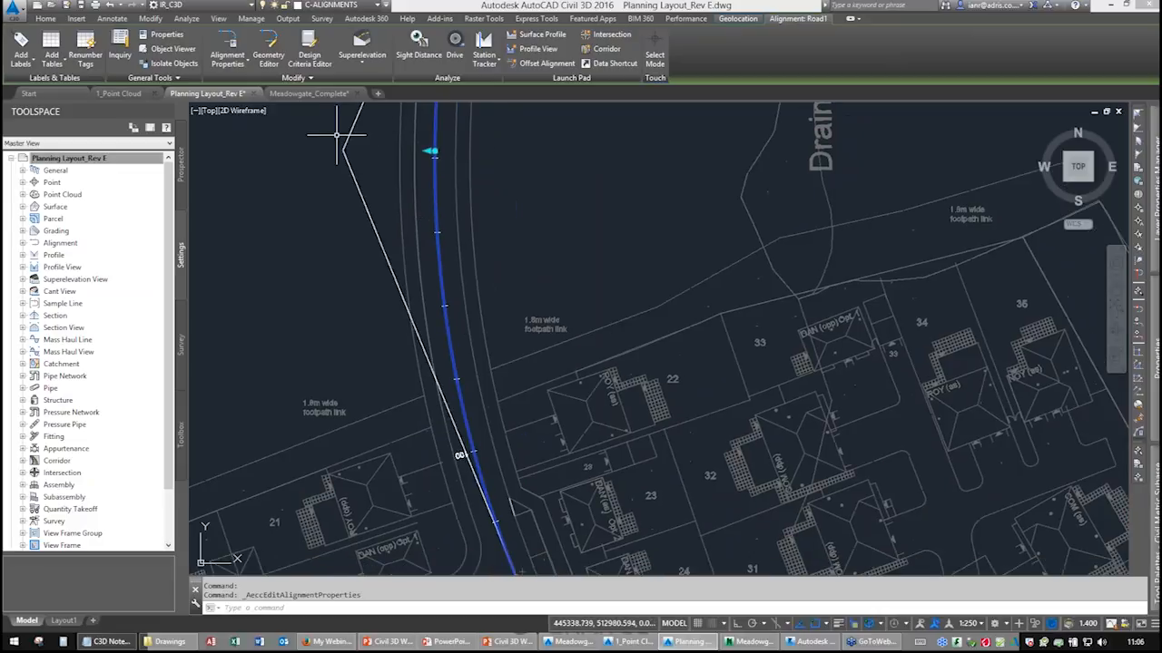
click(268, 52)
click(974, 133)
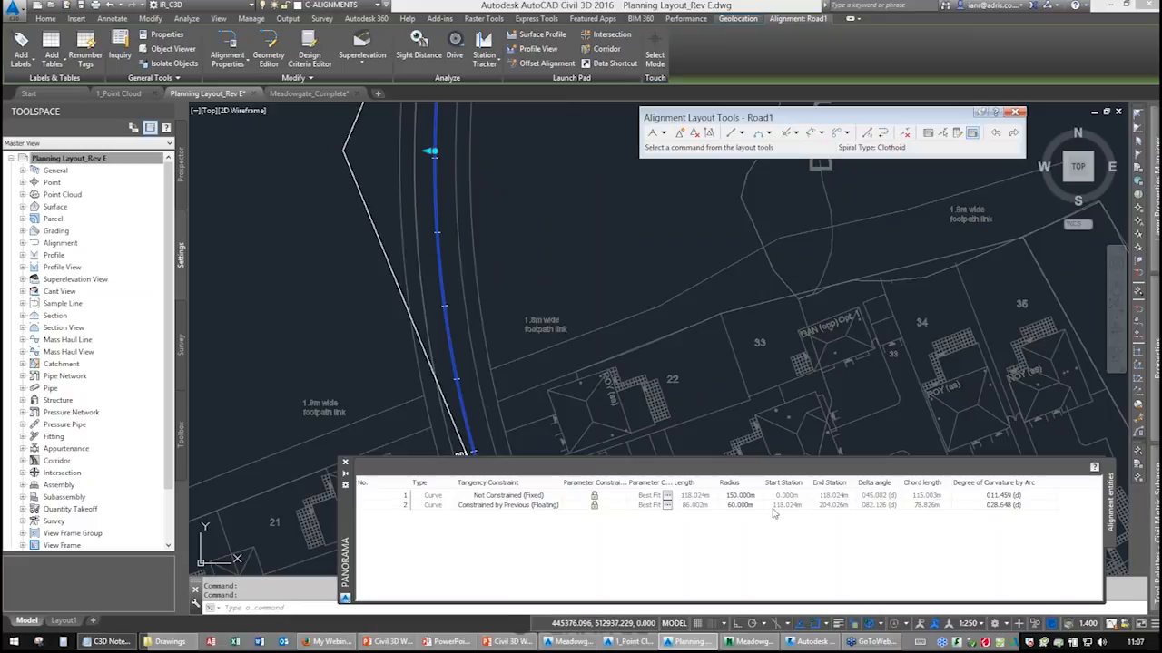
key(ctrl)
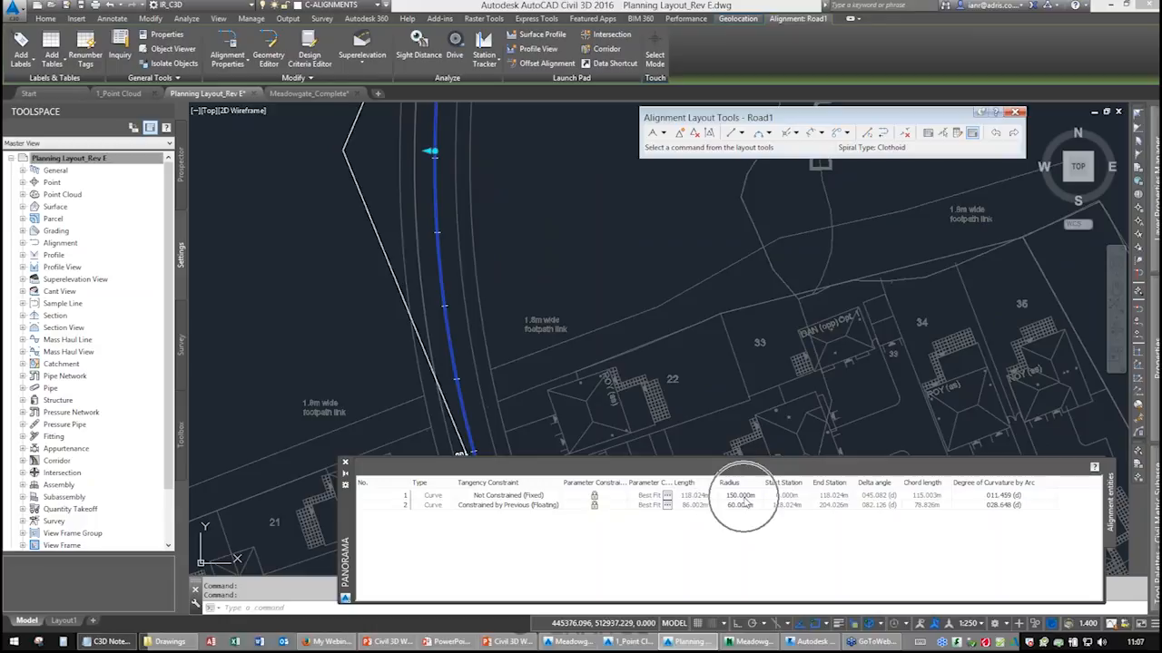
key(ctrl)
key(ctrl)
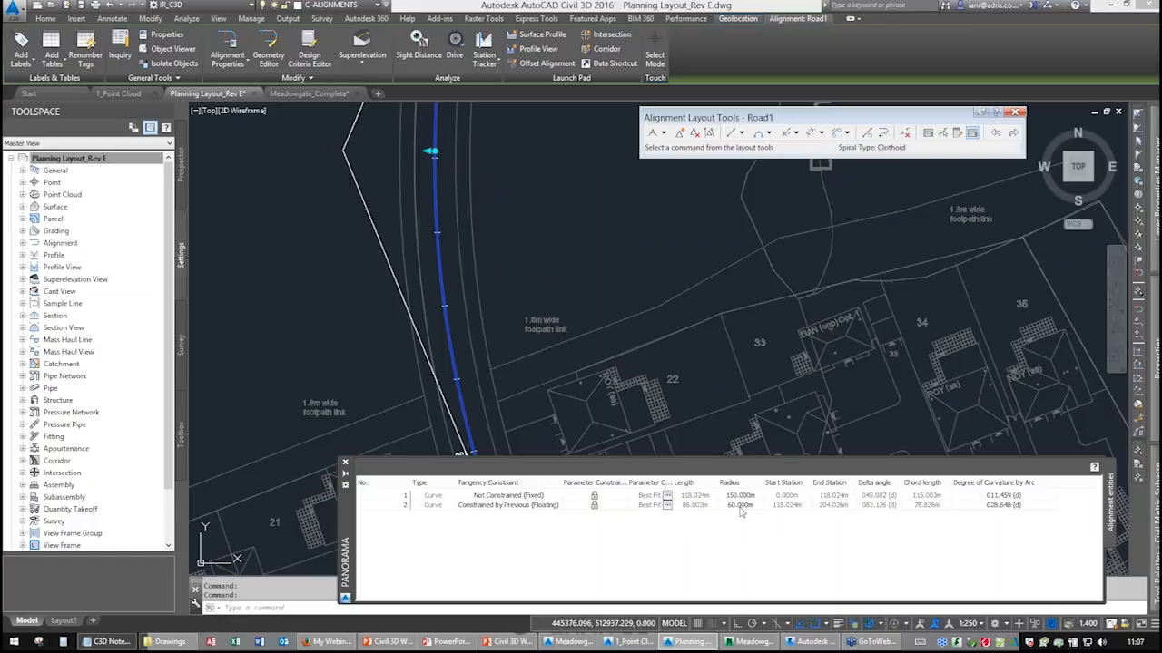
click(667, 505)
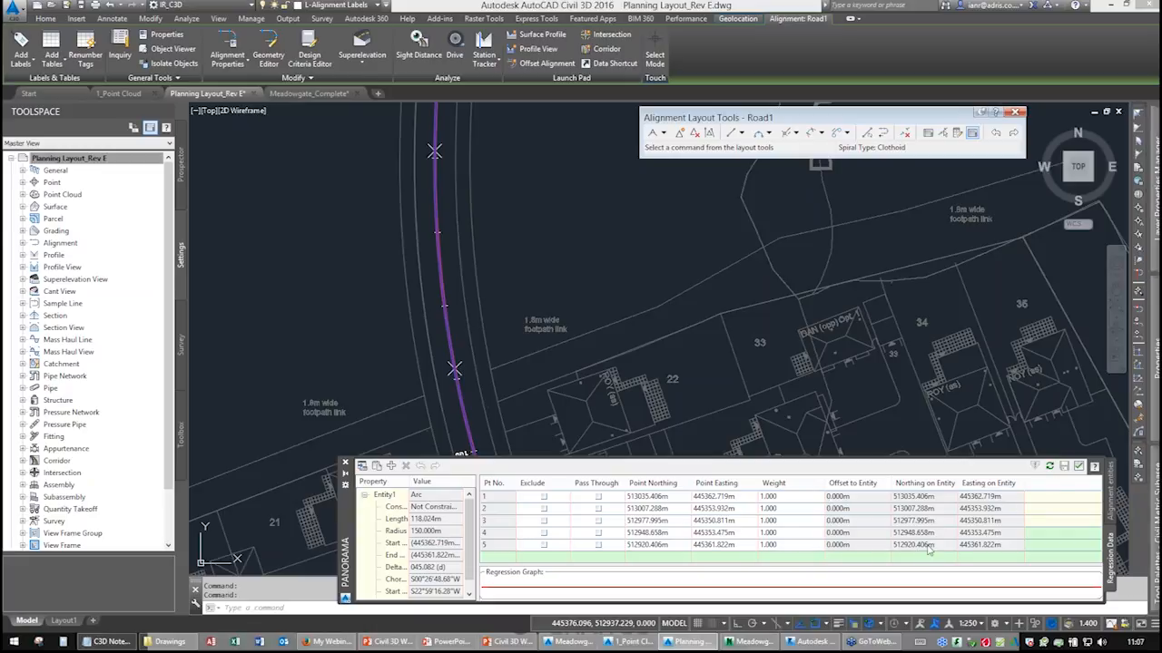
click(1078, 465)
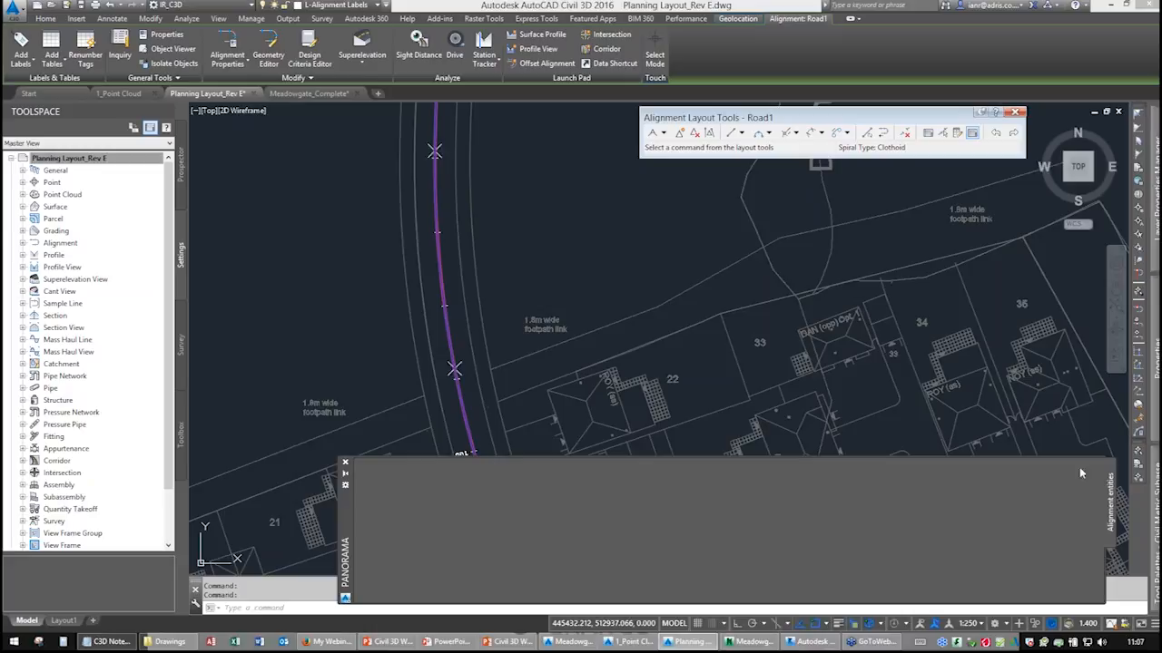
click(344, 466)
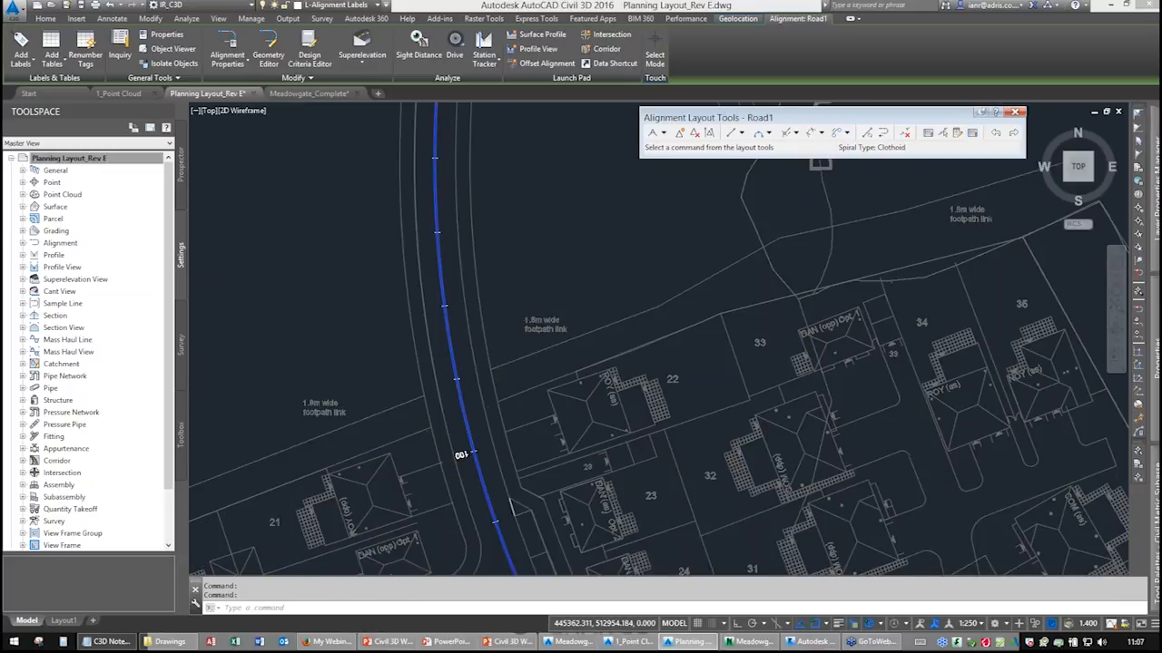
Close the Alignment Layout Tools for Road1 at the alignment's start.
scroll(530, 399, down, 3)
middle_drag(531, 399, 511, 340)
key(Escape)
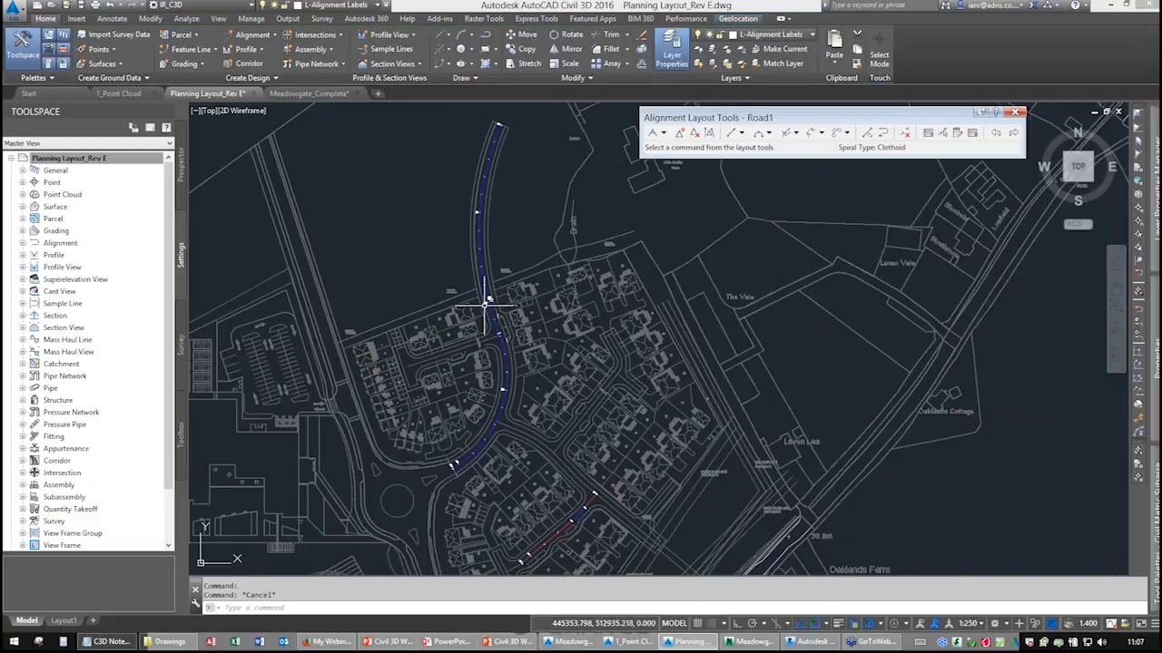
middle_drag(486, 293, 473, 407)
scroll(494, 245, up, 5)
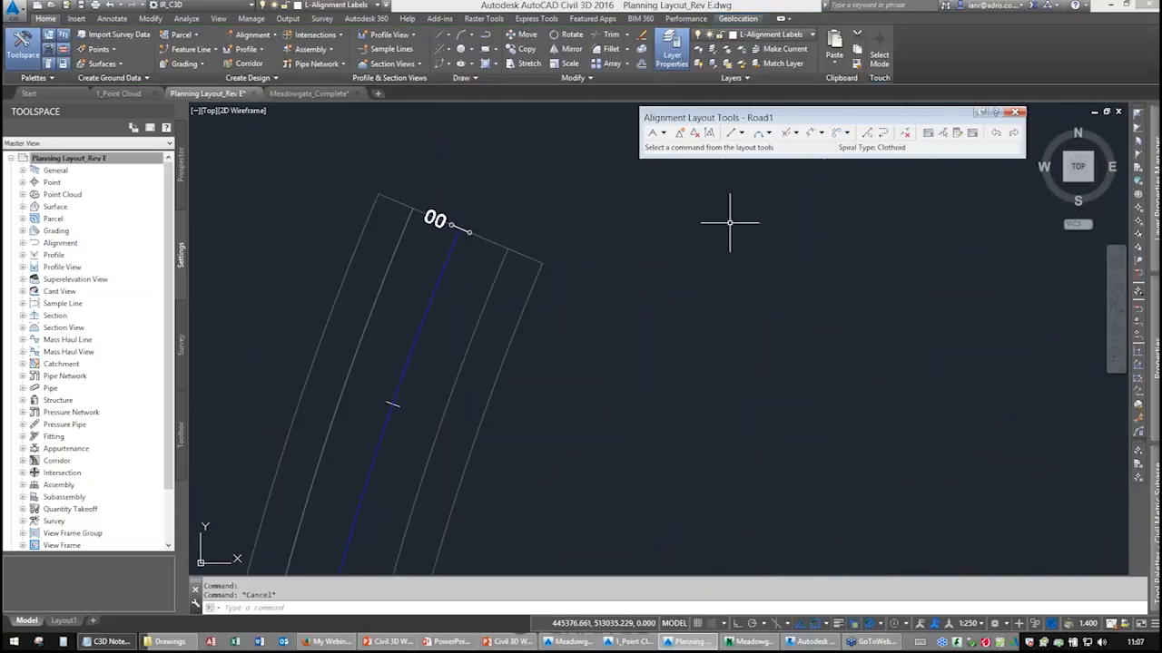
click(1013, 115)
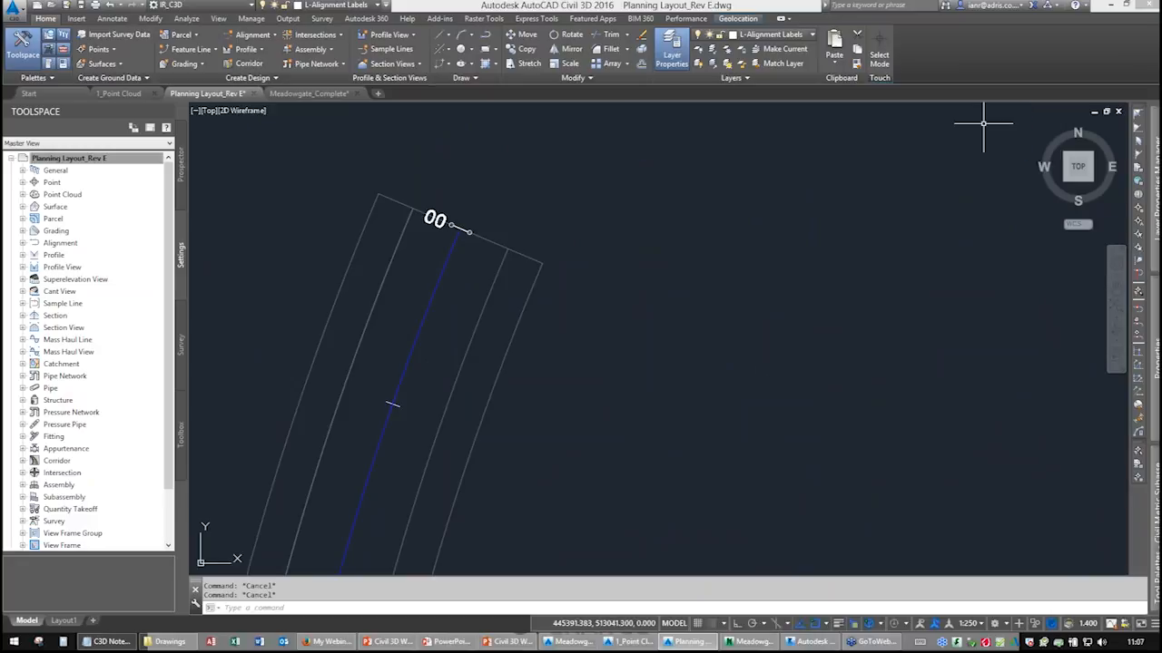
Measure the distance from the alignment's start point to the adjacent road edge line.
scroll(542, 270, down, 3)
scroll(518, 257, up, 5)
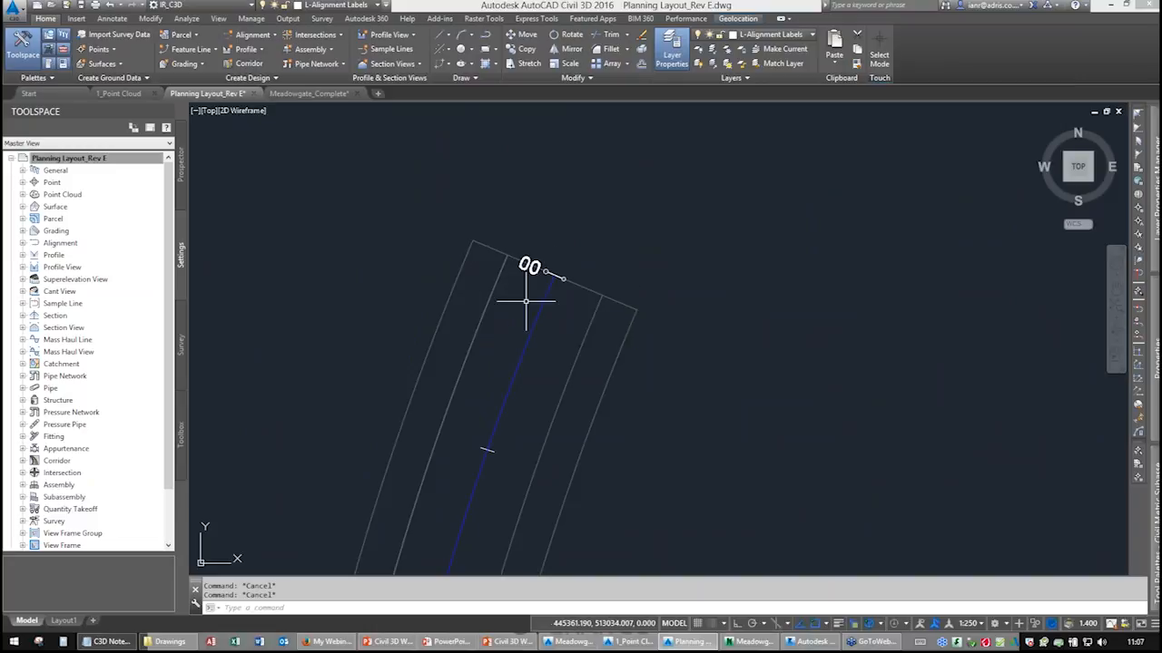
key(Return)
click(545, 271)
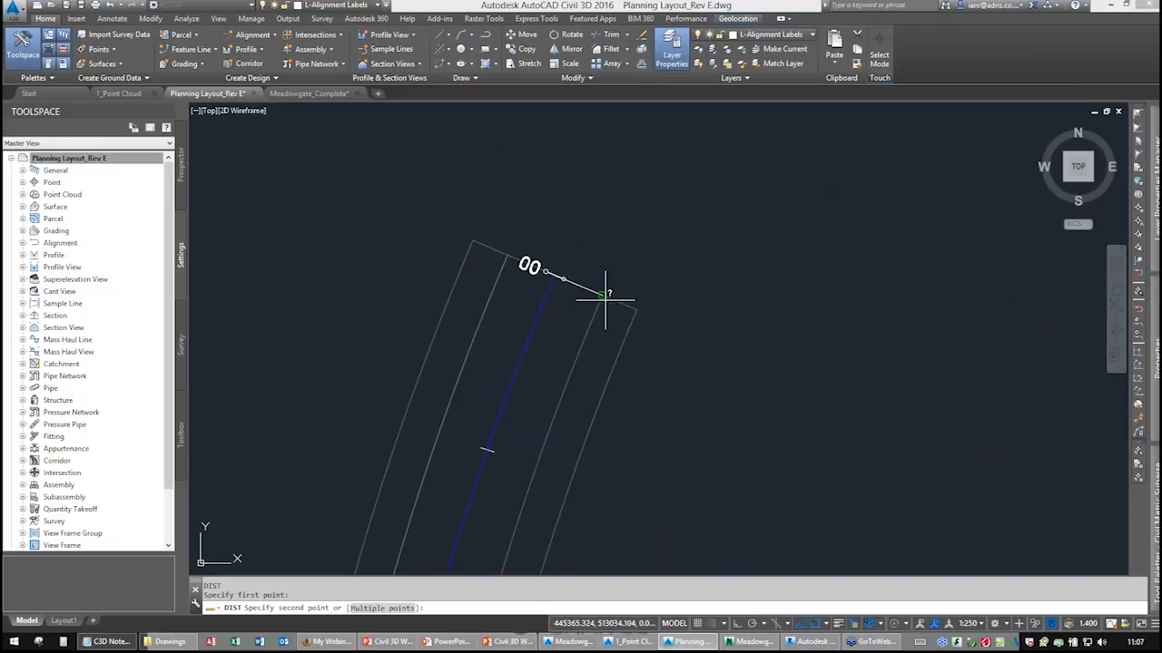
click(602, 294)
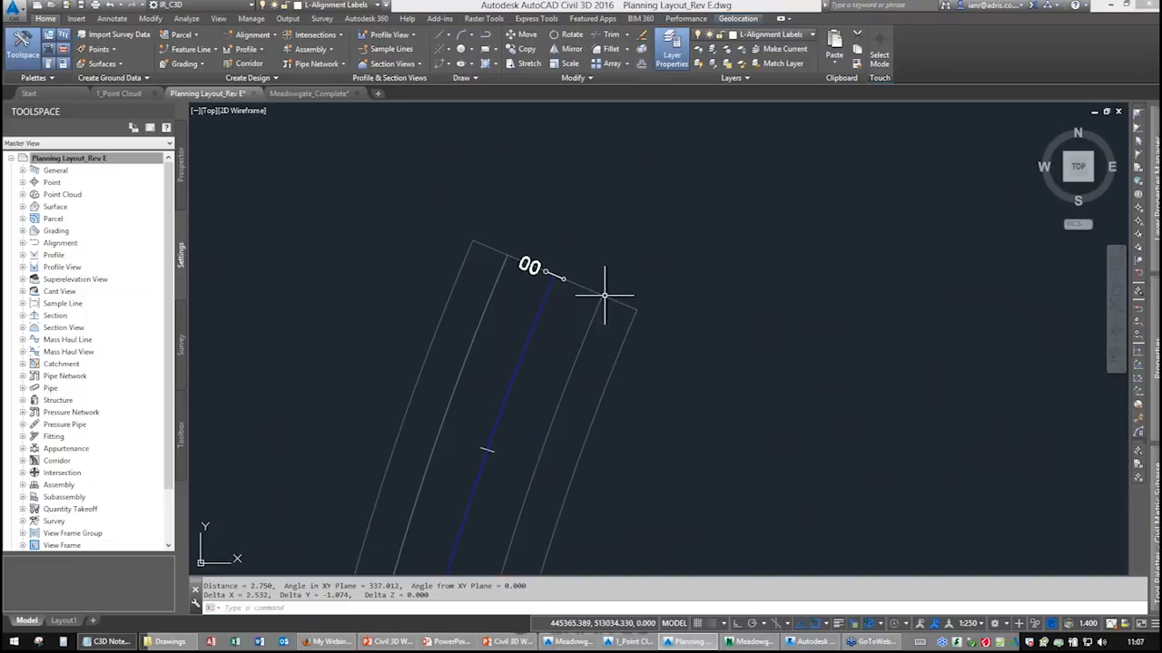
Measure the distance between the road edge line and the outer boundary line at the alignment start.
key(ctrl)
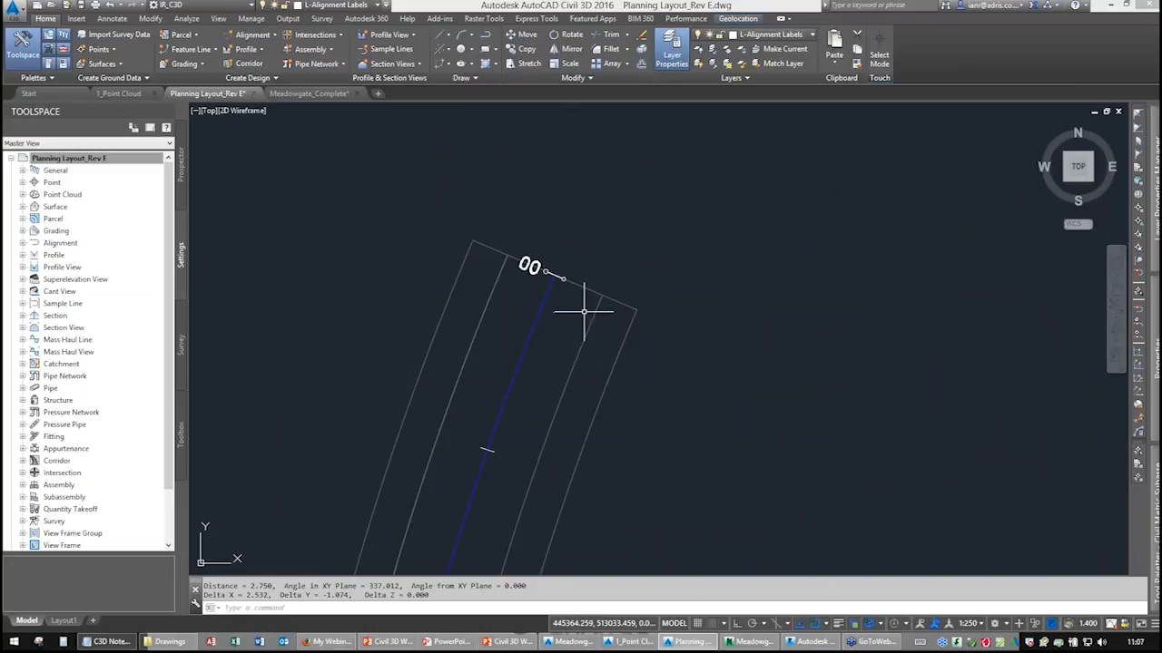
key(Return)
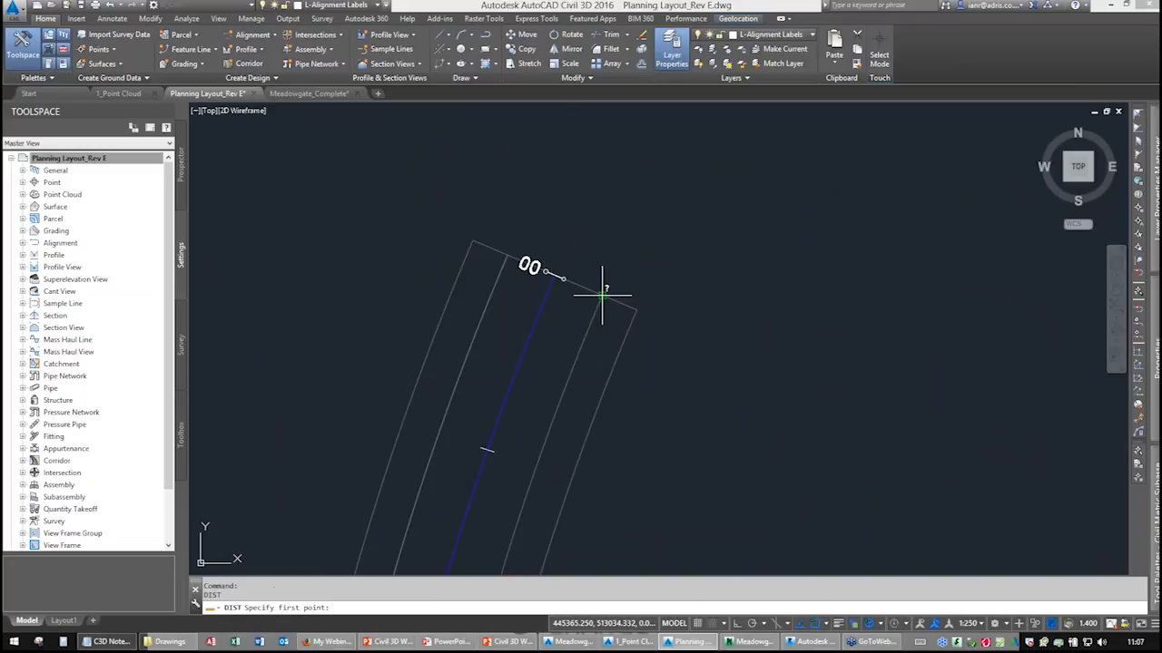
click(602, 295)
click(635, 308)
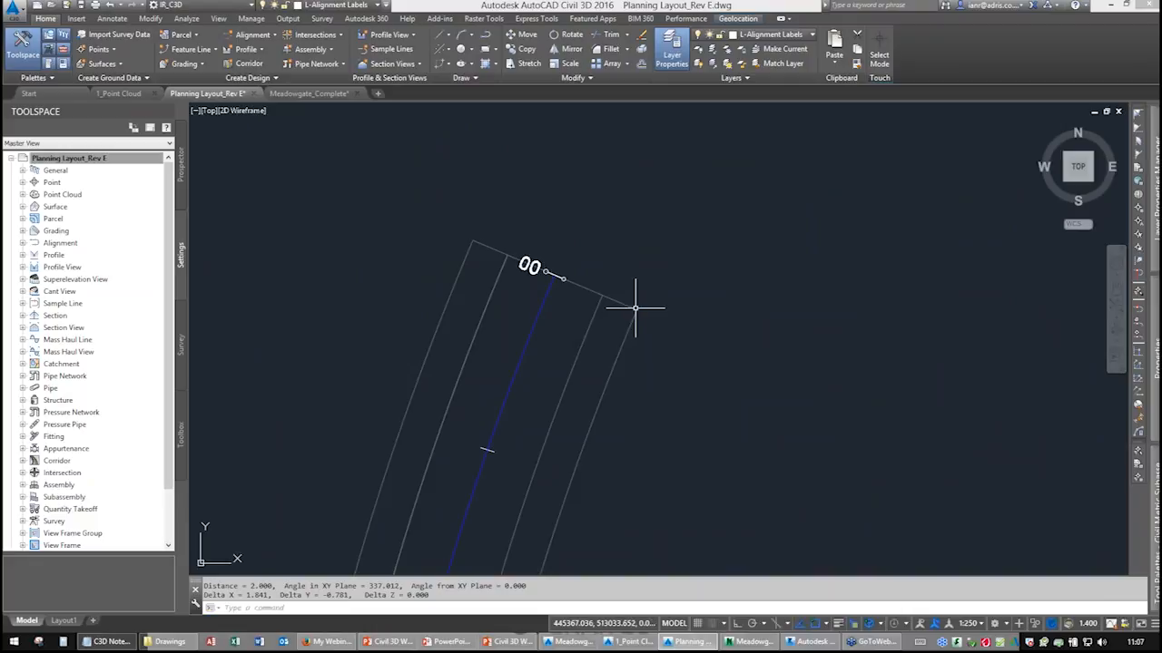
Select the four linework segments running beside the road near the houses and hide them.
scroll(599, 300, up, 10)
scroll(644, 306, down, 10)
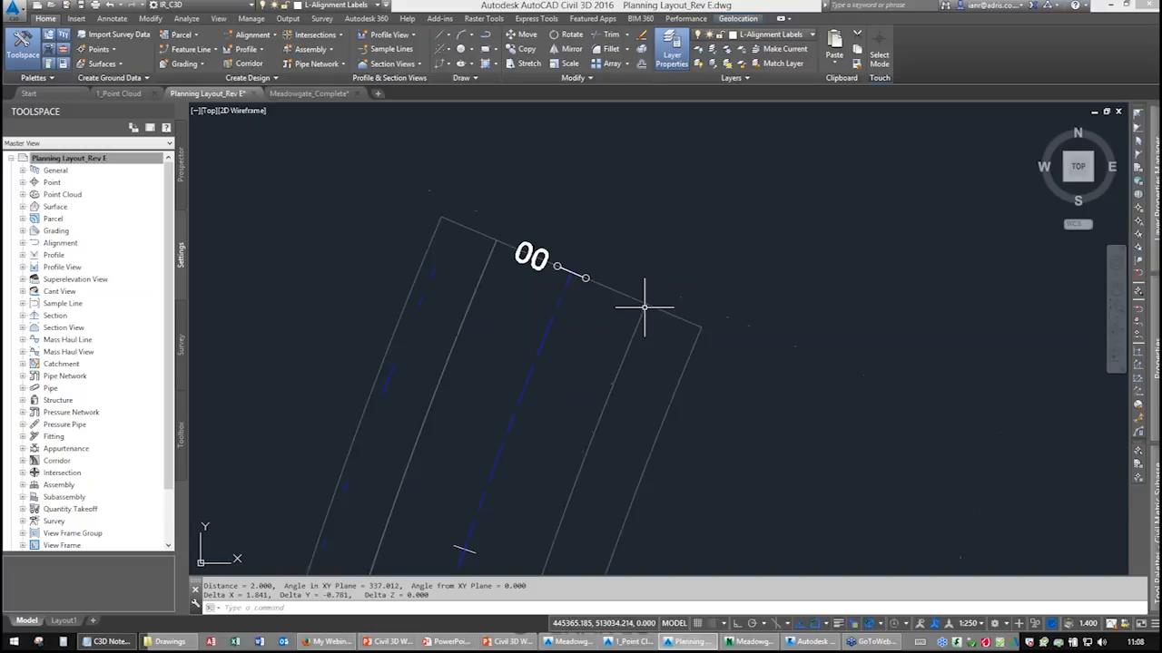
scroll(646, 306, down, 4)
scroll(601, 339, up, 3)
mouse_move(597, 379)
middle_down()
mouse_move(553, 213)
mouse_move(570, 298)
mouse_move(568, 270)
middle_up()
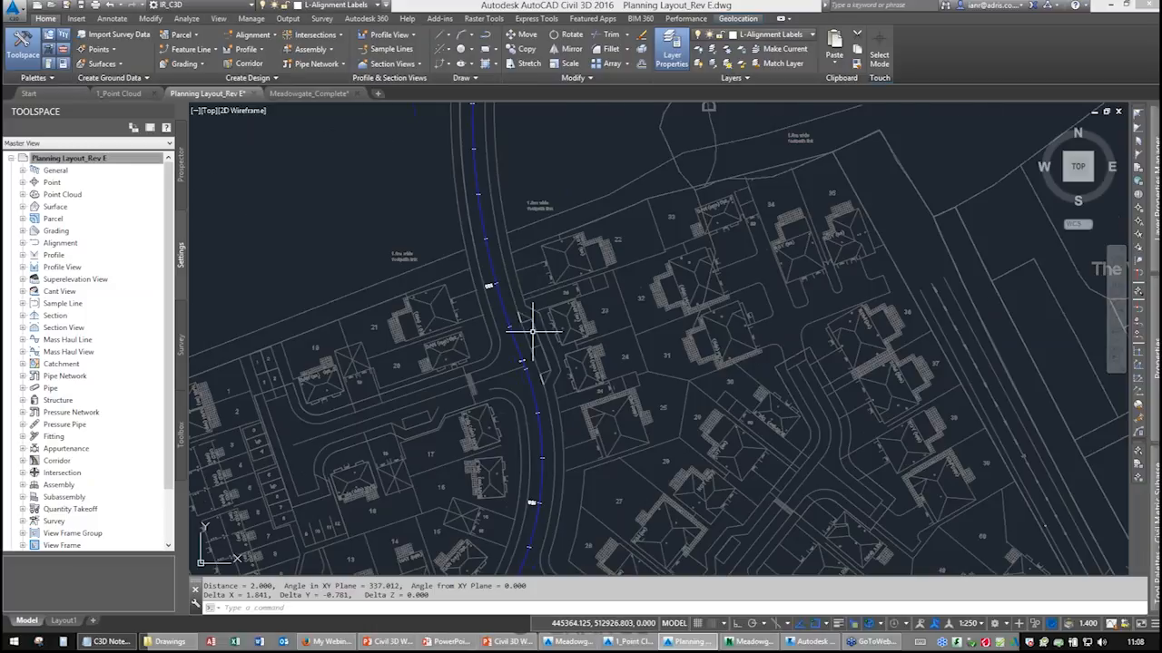
scroll(525, 323, up, 4)
scroll(511, 304, up, 4)
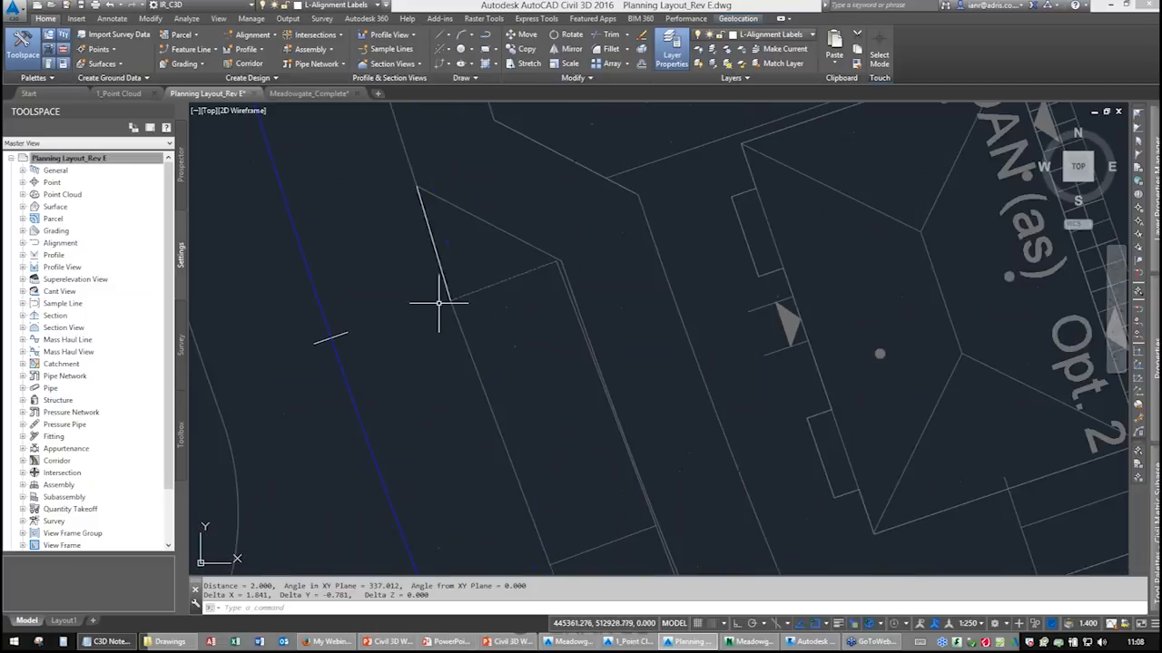
mouse_move(477, 376)
middle_down()
mouse_move(406, 271)
mouse_move(466, 337)
mouse_move(422, 273)
middle_up()
click(456, 201)
click(487, 205)
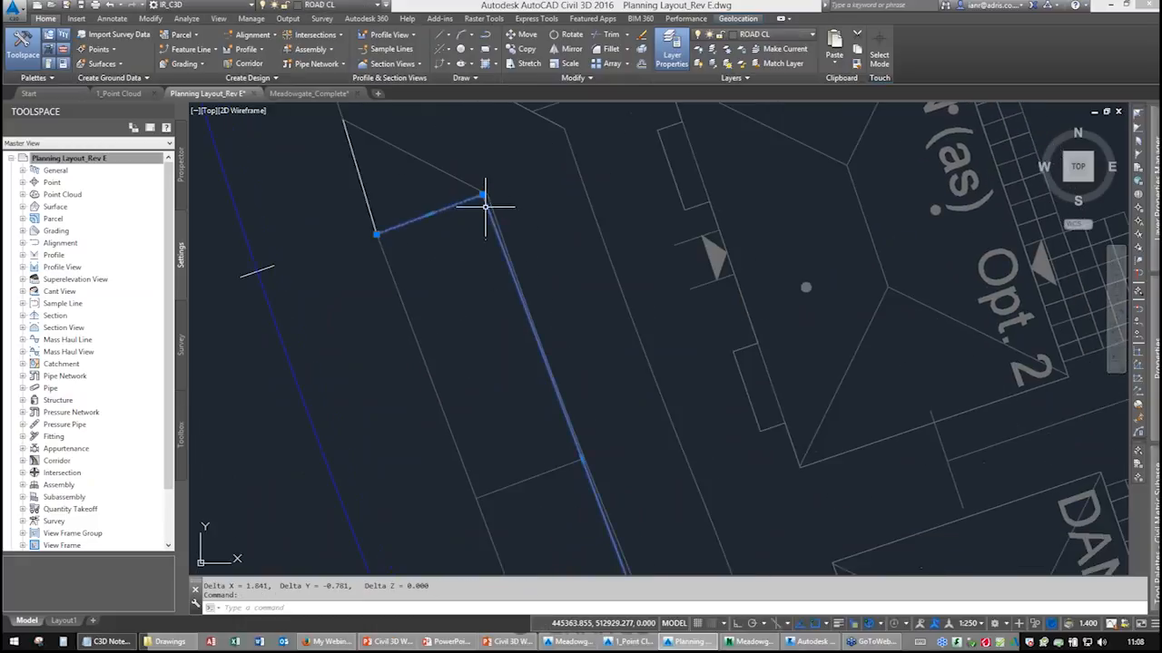
middle_drag(502, 344, 470, 189)
click(506, 283)
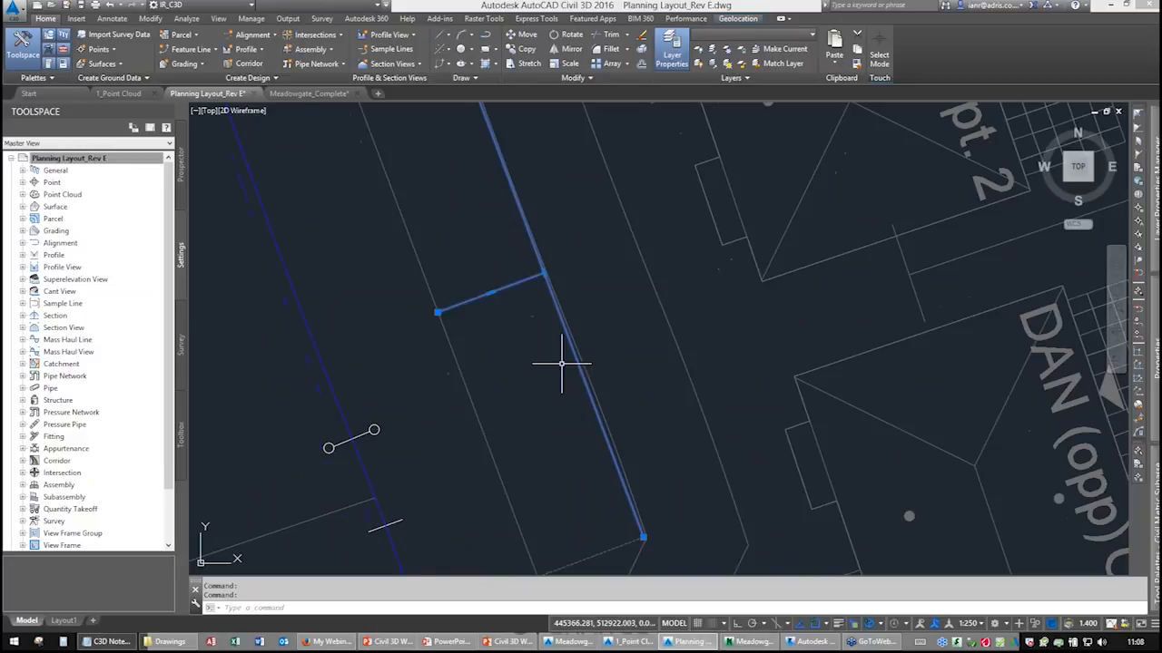
middle_drag(589, 468, 539, 280)
click(567, 359)
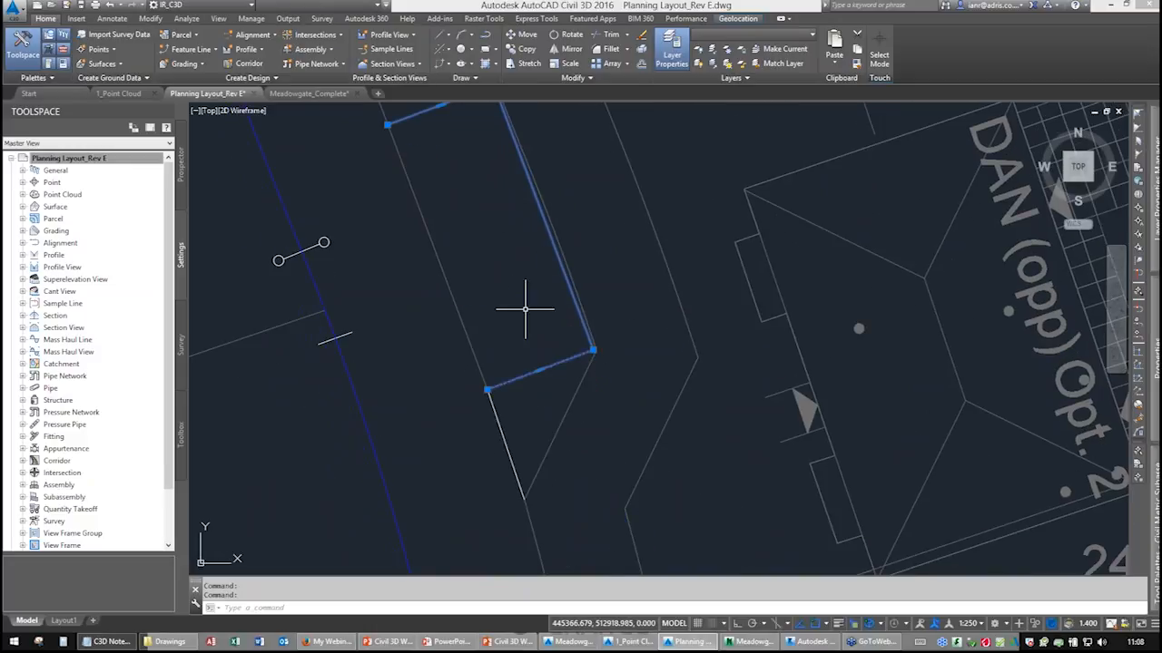
right_click(508, 267)
mouse_move(530, 344)
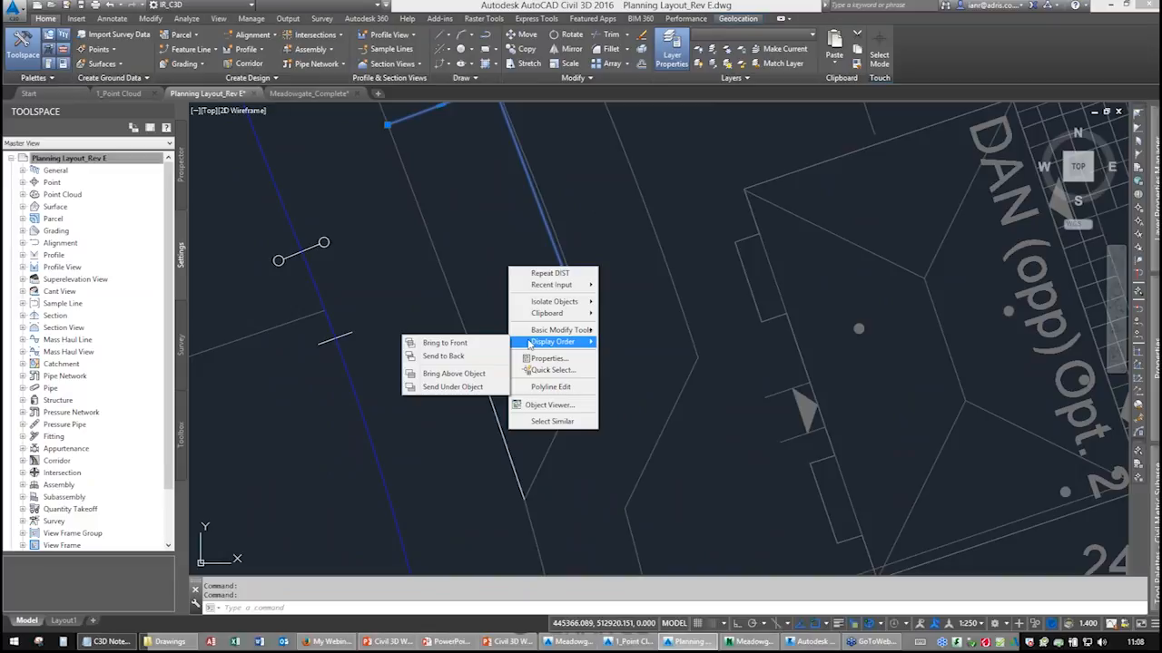
mouse_move(542, 314)
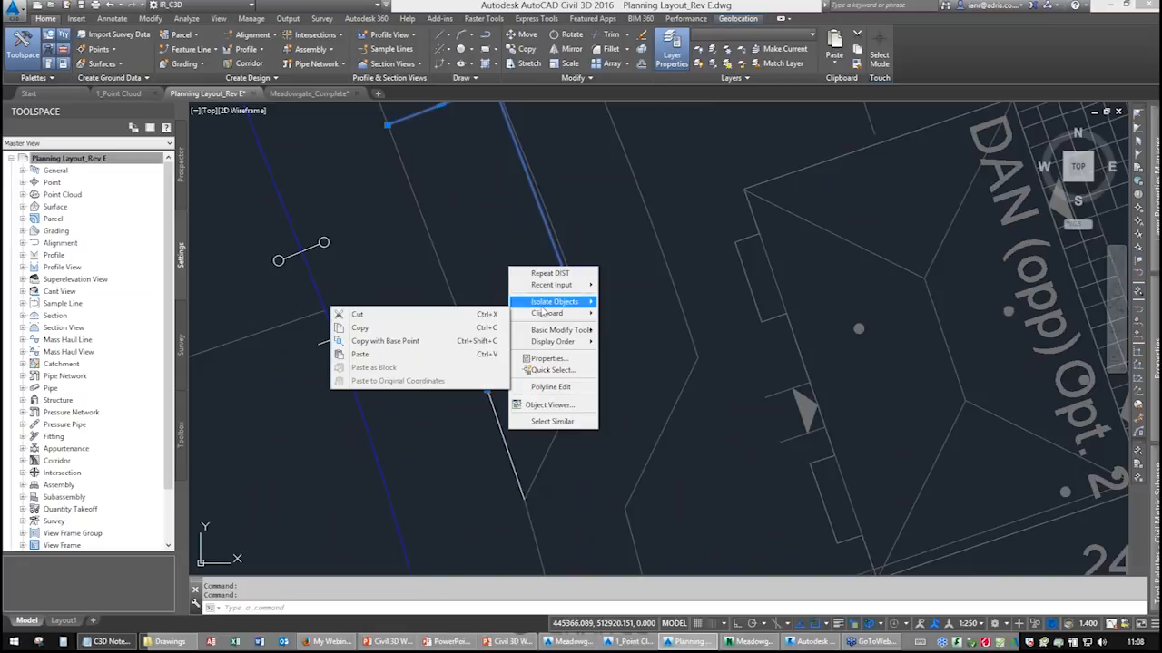
click(442, 315)
Examine the remaining linework along the road corridor by selecting segments and zooming along the alignment.
middle_drag(522, 290, 606, 466)
middle_drag(475, 277, 414, 183)
middle_drag(545, 411, 510, 263)
scroll(505, 350, up, 4)
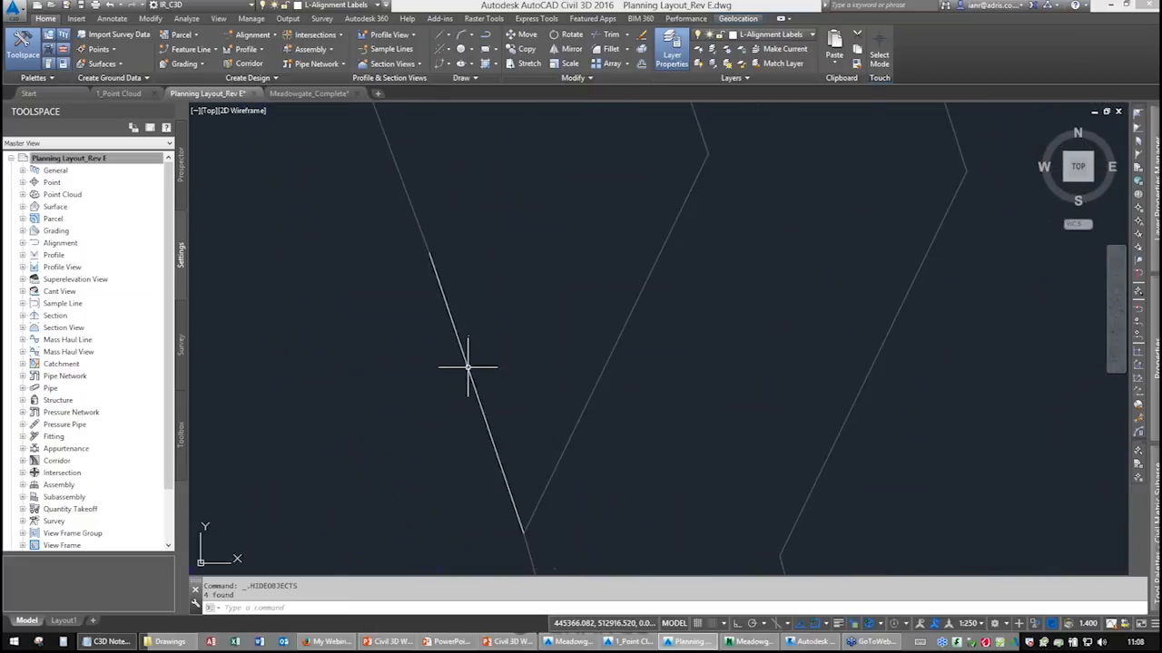
click(467, 368)
middle_drag(461, 329, 551, 295)
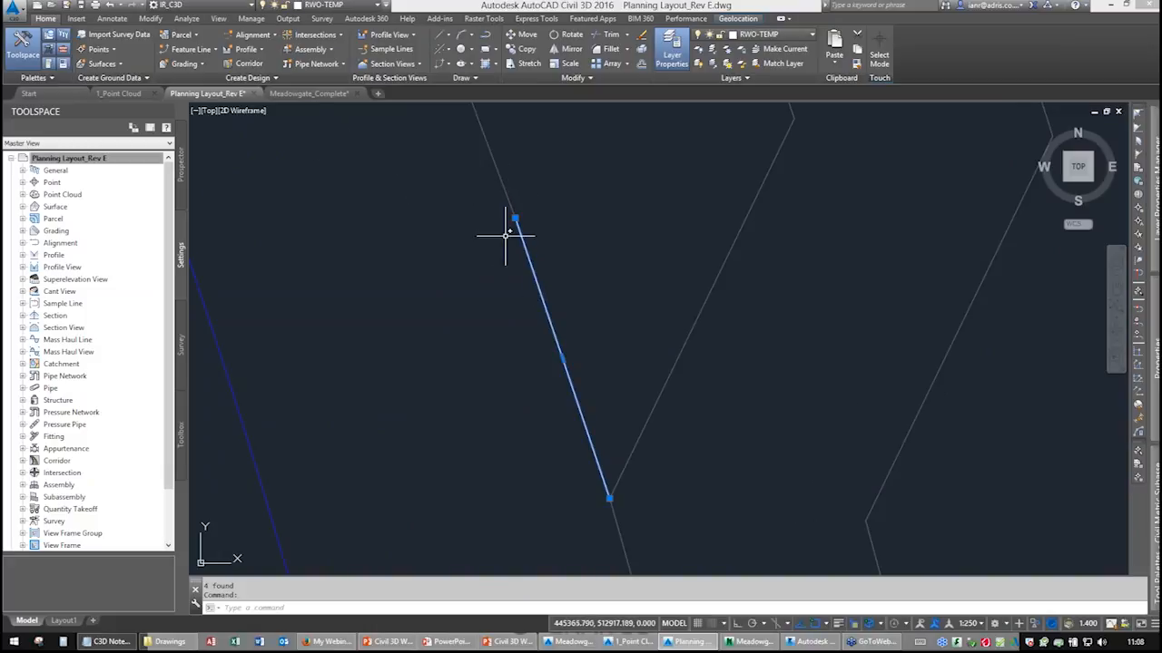
scroll(565, 312, down, 4)
scroll(562, 317, down, 4)
middle_drag(523, 290, 607, 469)
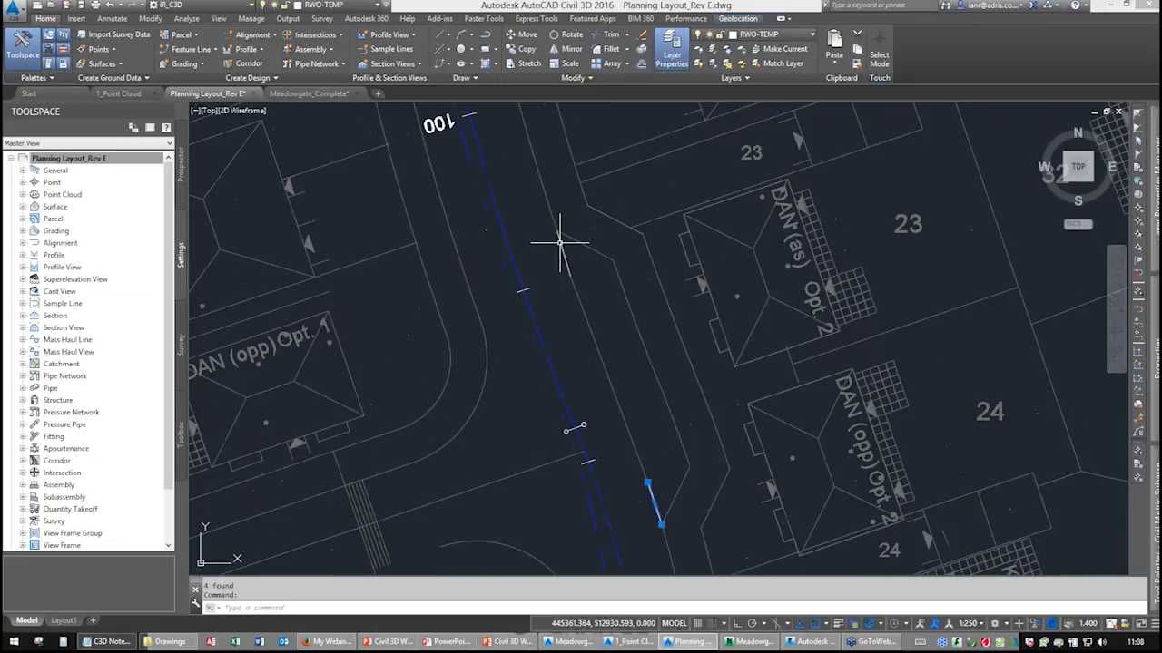
scroll(560, 250, down, 2)
scroll(561, 256, down, 5)
mouse_move(549, 229)
middle_down()
mouse_move(542, 347)
mouse_move(529, 324)
mouse_move(515, 346)
middle_up()
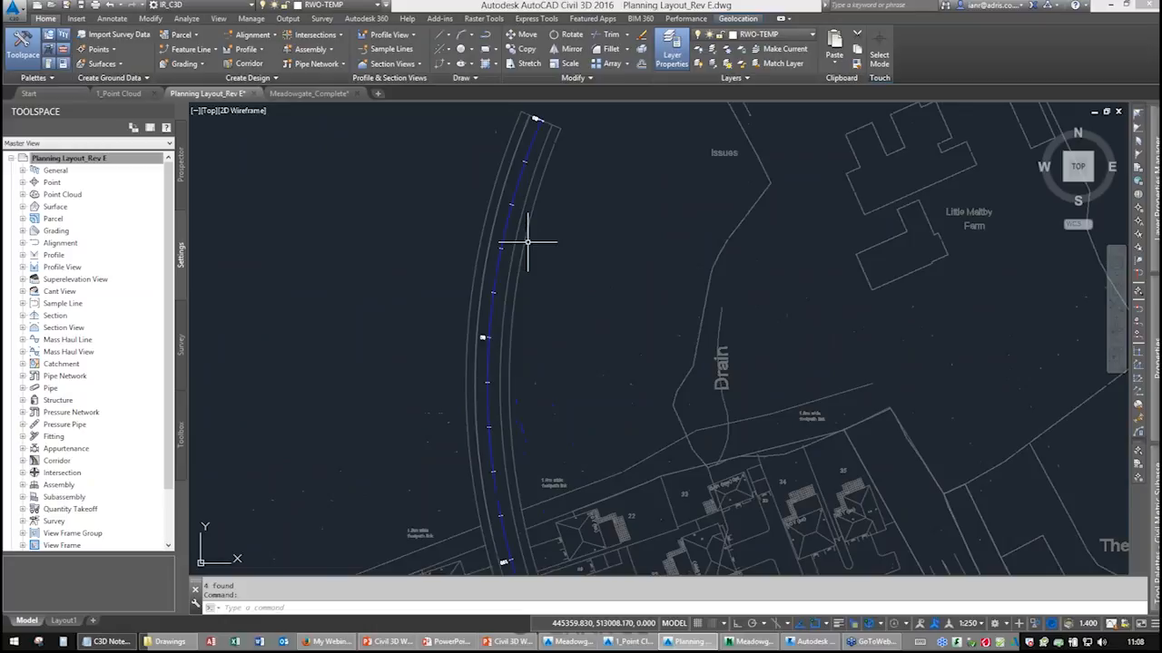
key(Escape)
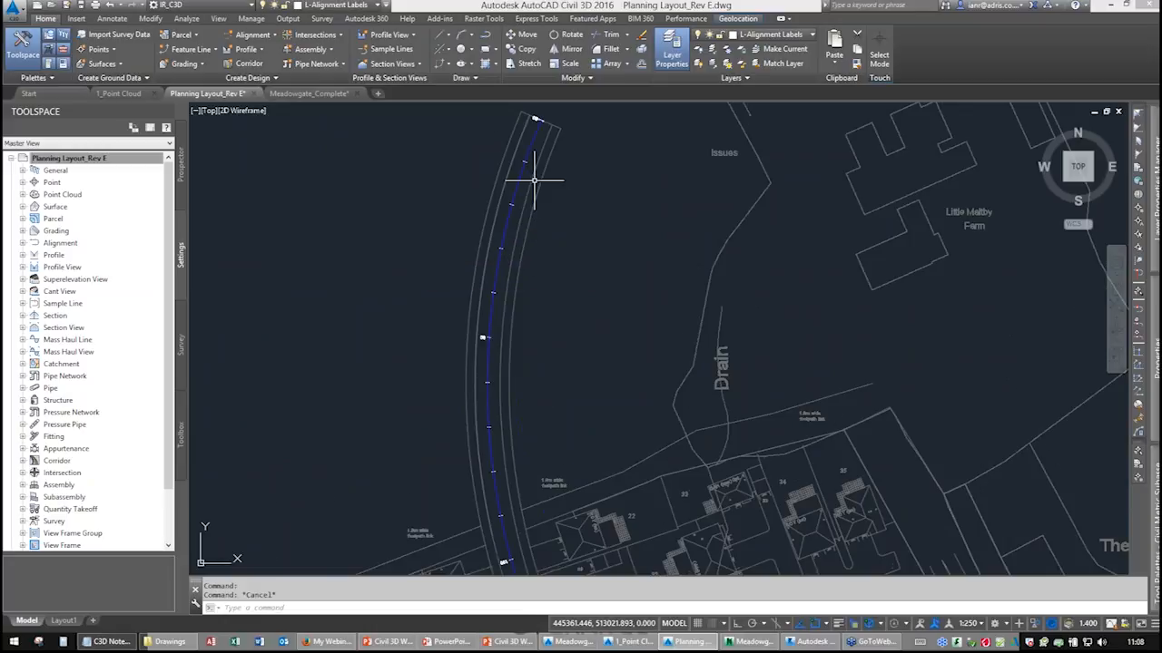
Inspect the existing road assemblies and select a lane subassembly to review it.
scroll(530, 176, down, 10)
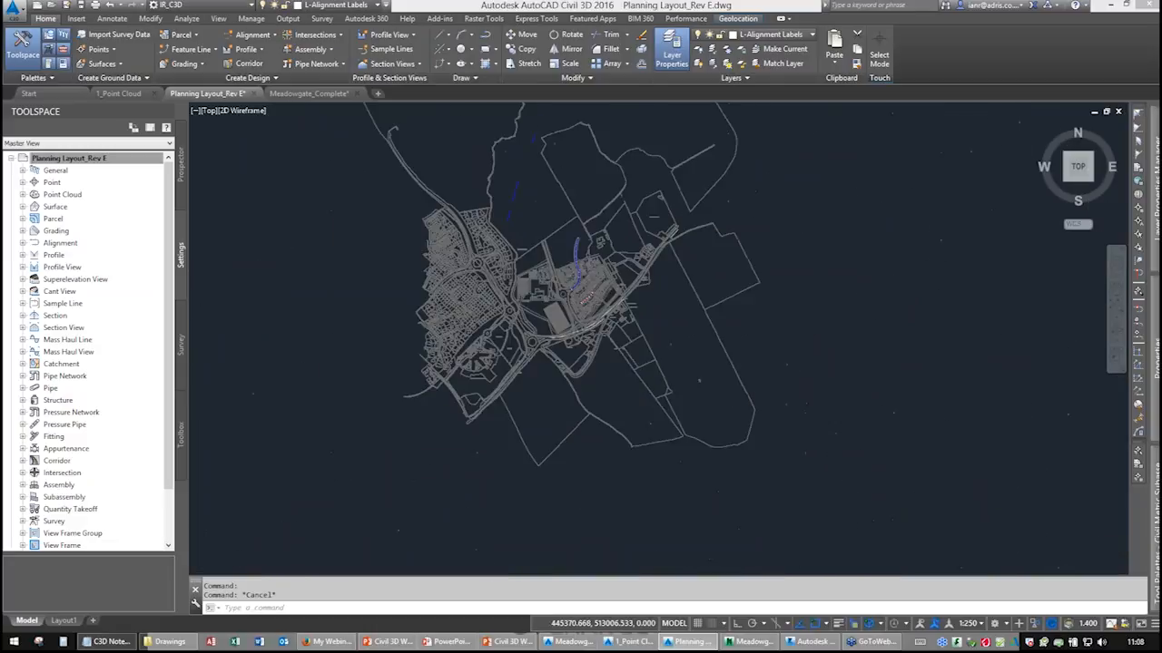
middle_drag(676, 242, 518, 275)
scroll(669, 246, up, 10)
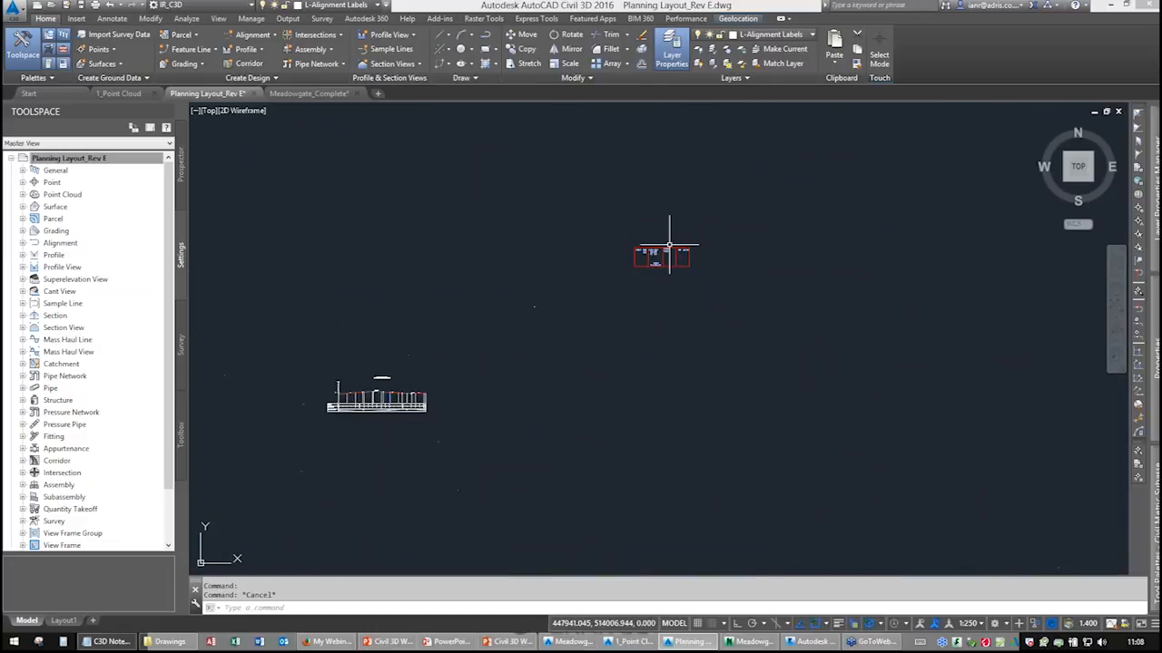
scroll(553, 272, up, 6)
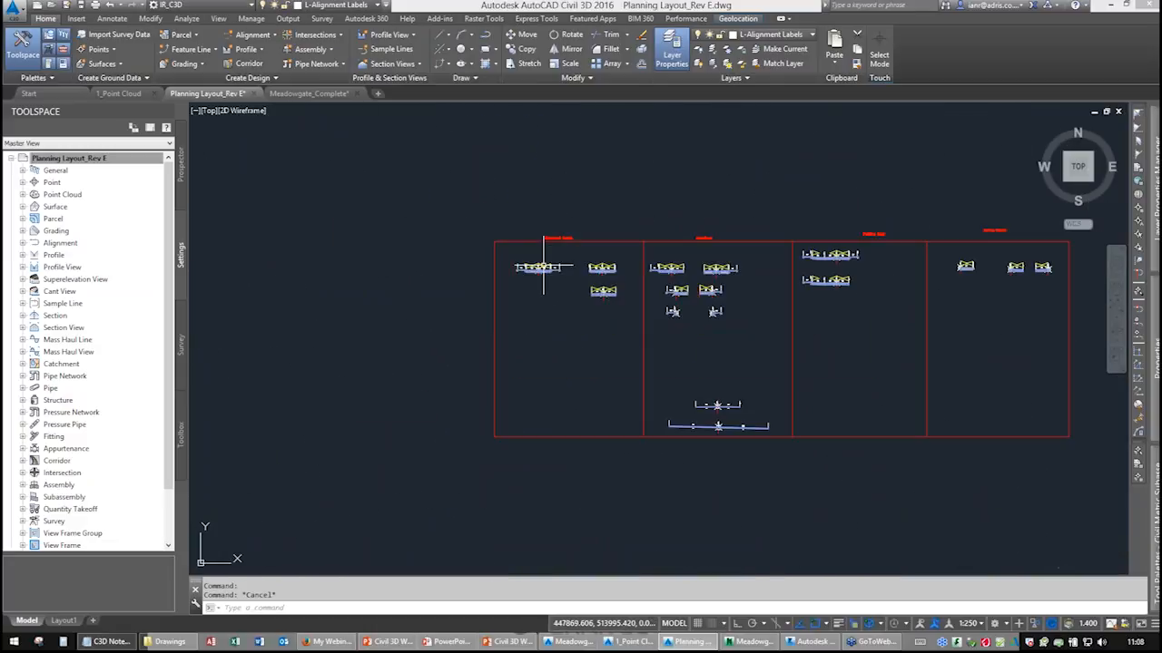
scroll(533, 267, up, 4)
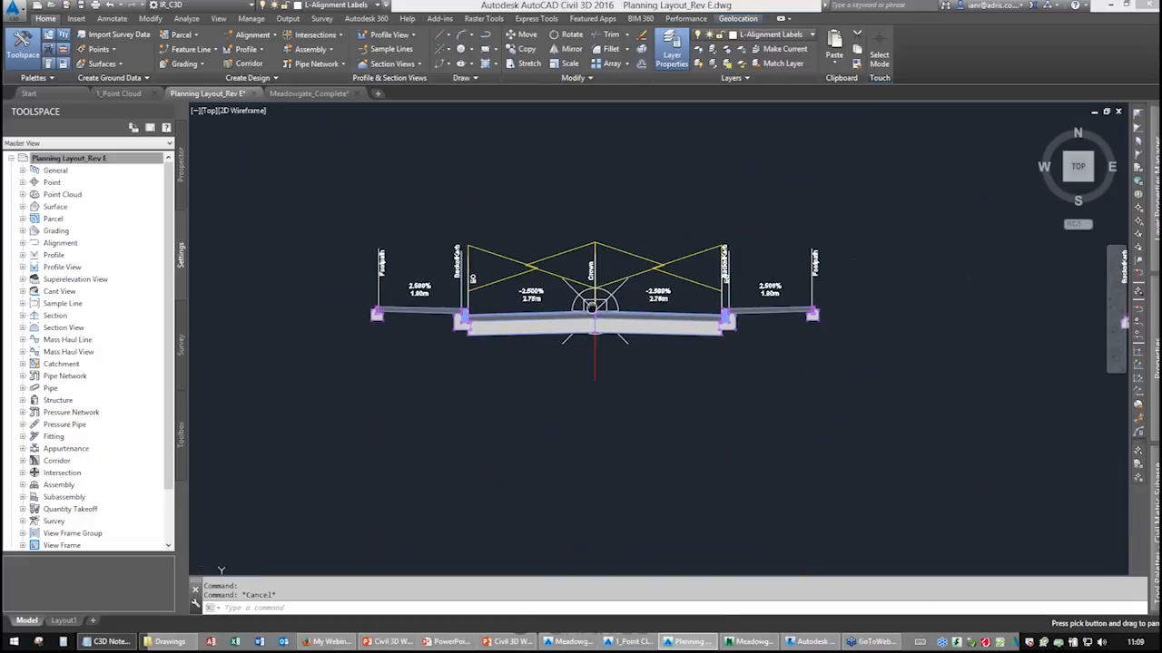
scroll(592, 311, up, 1)
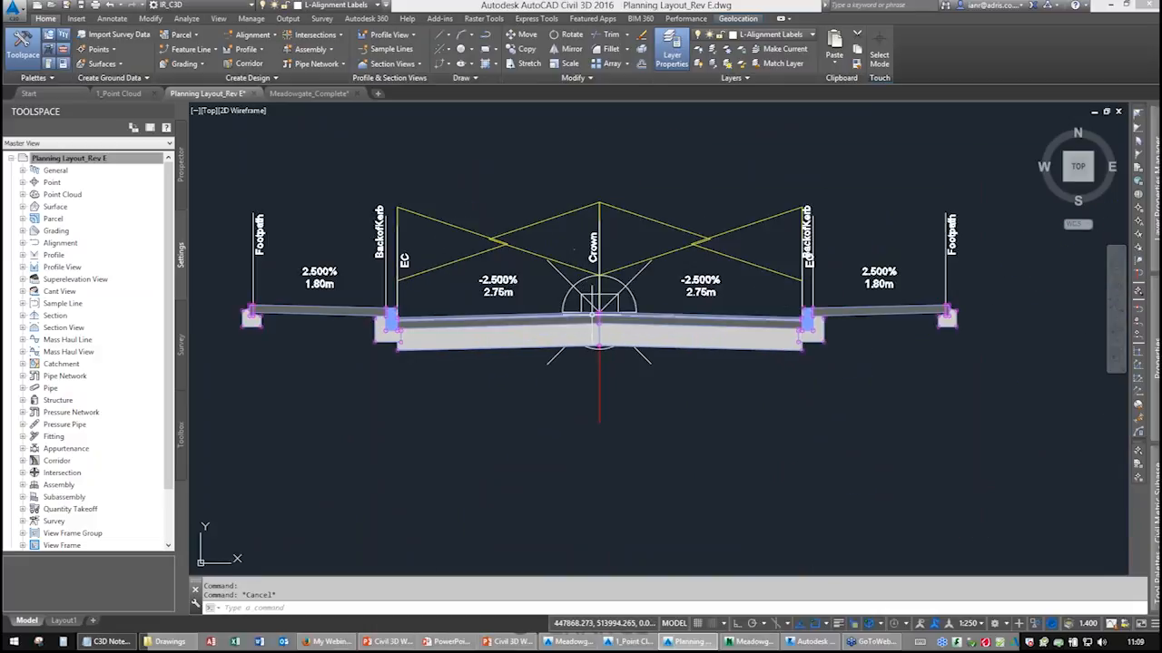
scroll(572, 291, up, 1)
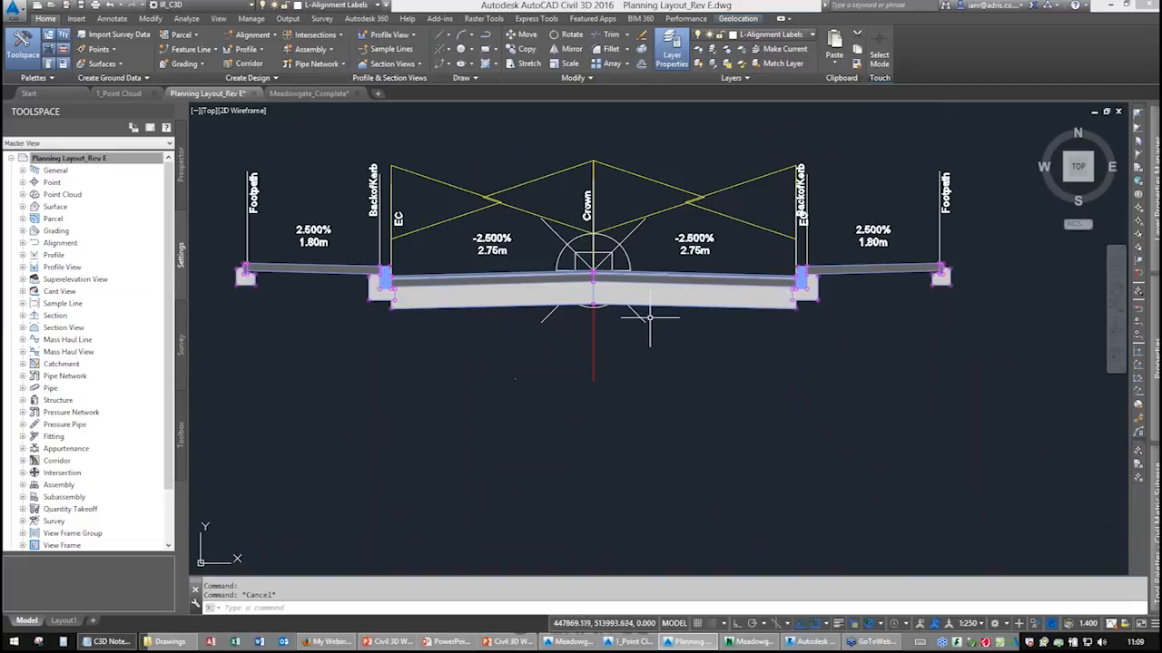
click(691, 288)
click(692, 288)
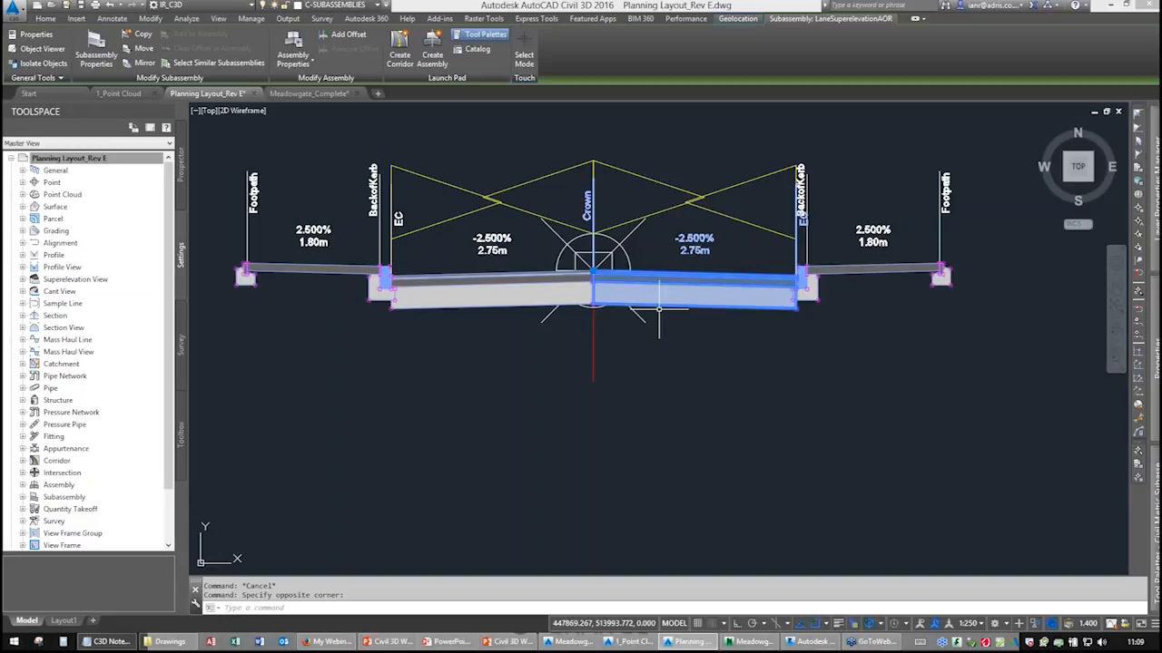
scroll(631, 264, down, 2)
key(Escape)
scroll(633, 294, down, 2)
mouse_move(613, 309)
middle_down()
mouse_move(583, 242)
mouse_move(568, 260)
mouse_move(551, 242)
middle_up()
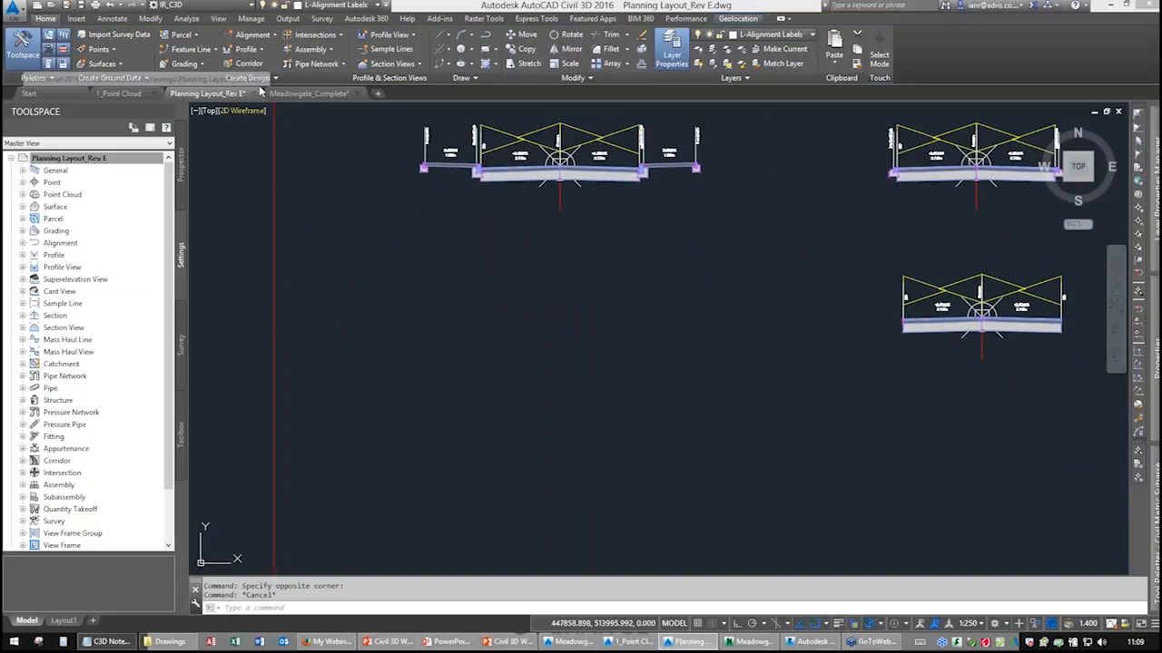
Create an assembly named Web of type Undivided Crowned Road with Basic style, and place its baseline in empty space.
click(311, 49)
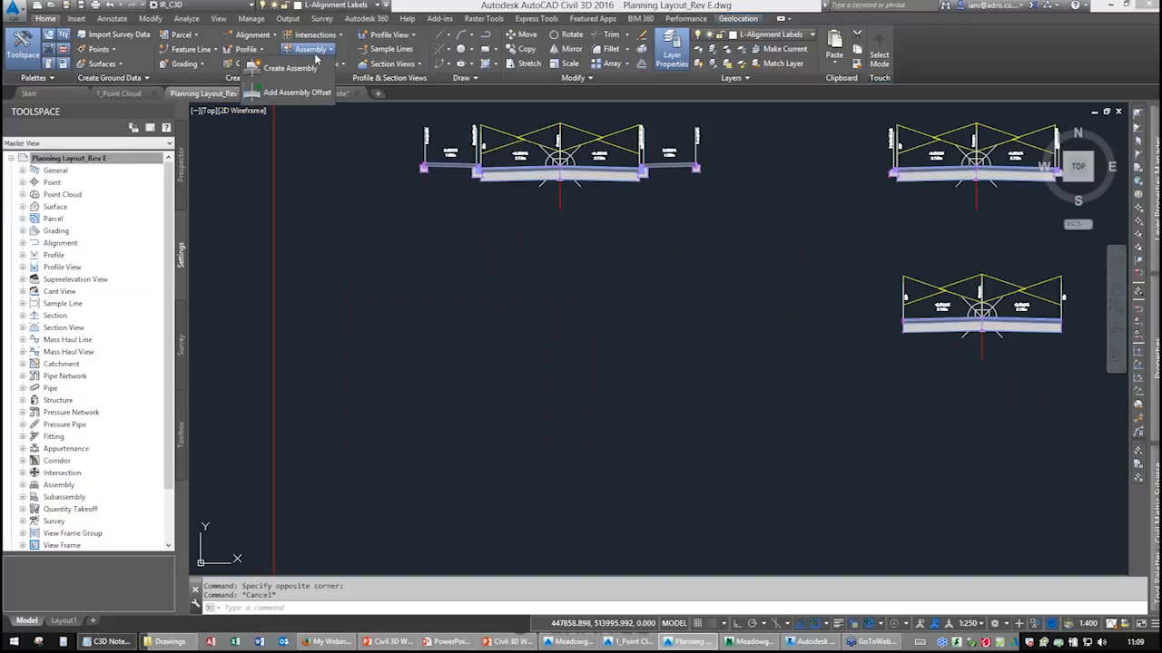
click(300, 69)
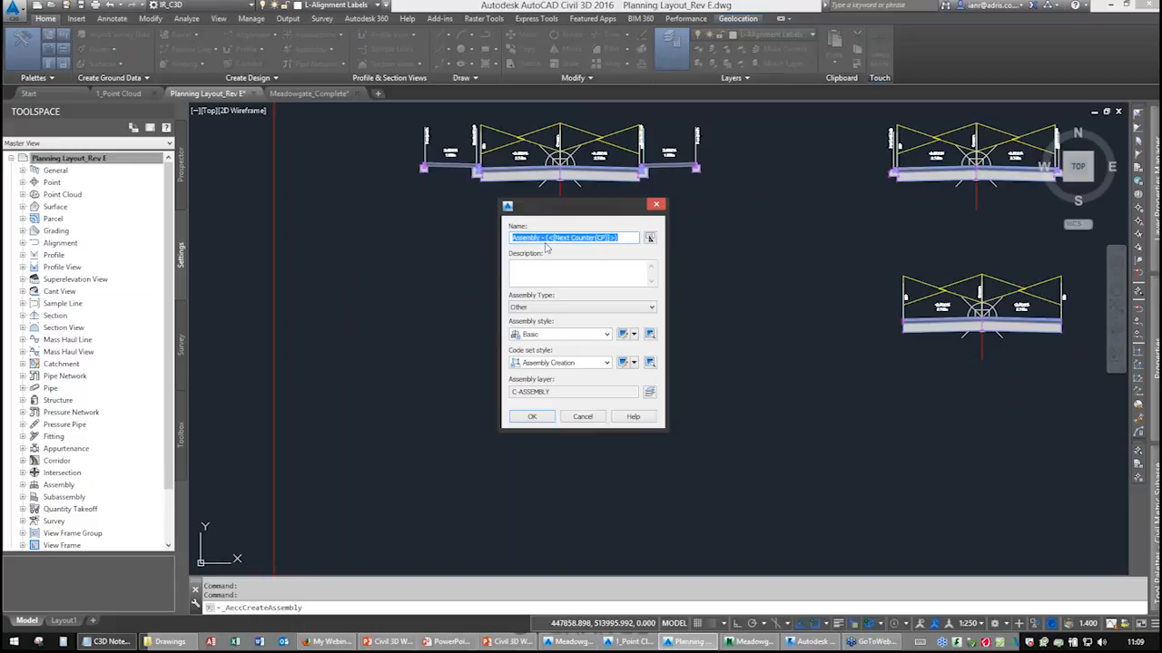
text(Webi)
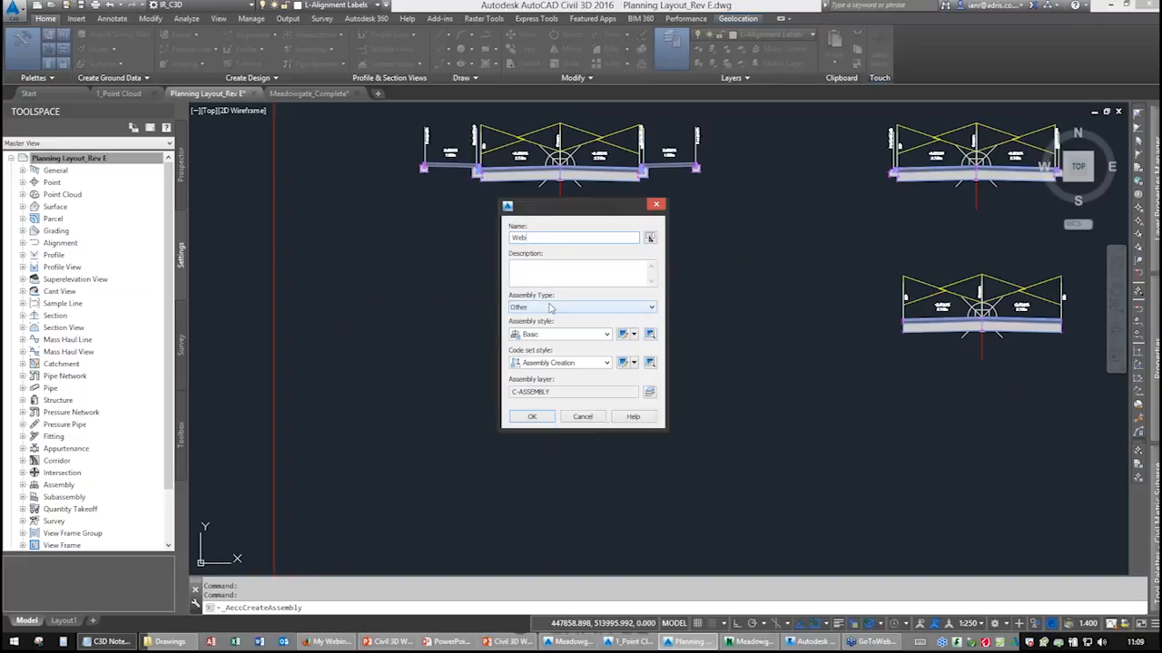
click(543, 314)
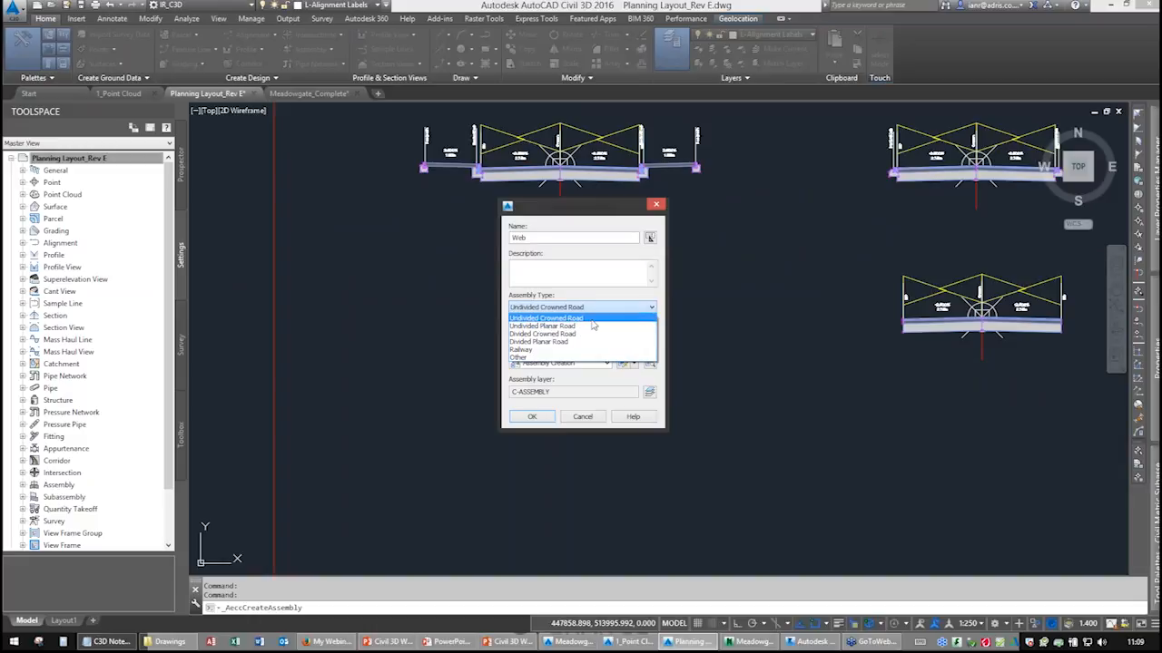
click(544, 318)
click(557, 335)
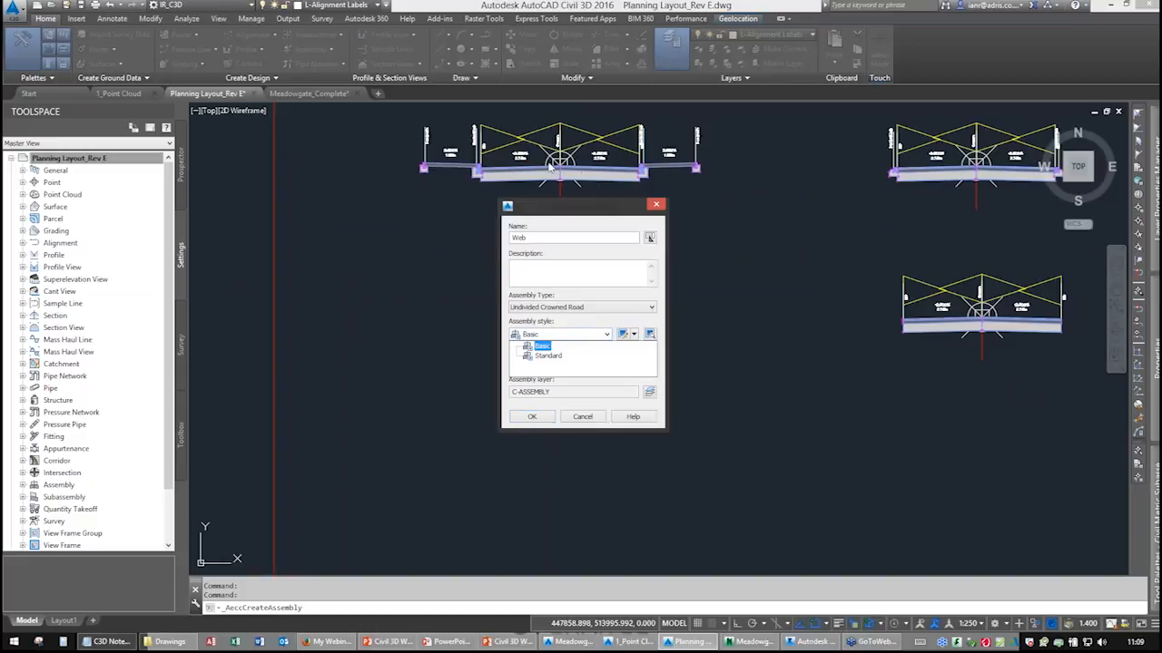
click(563, 336)
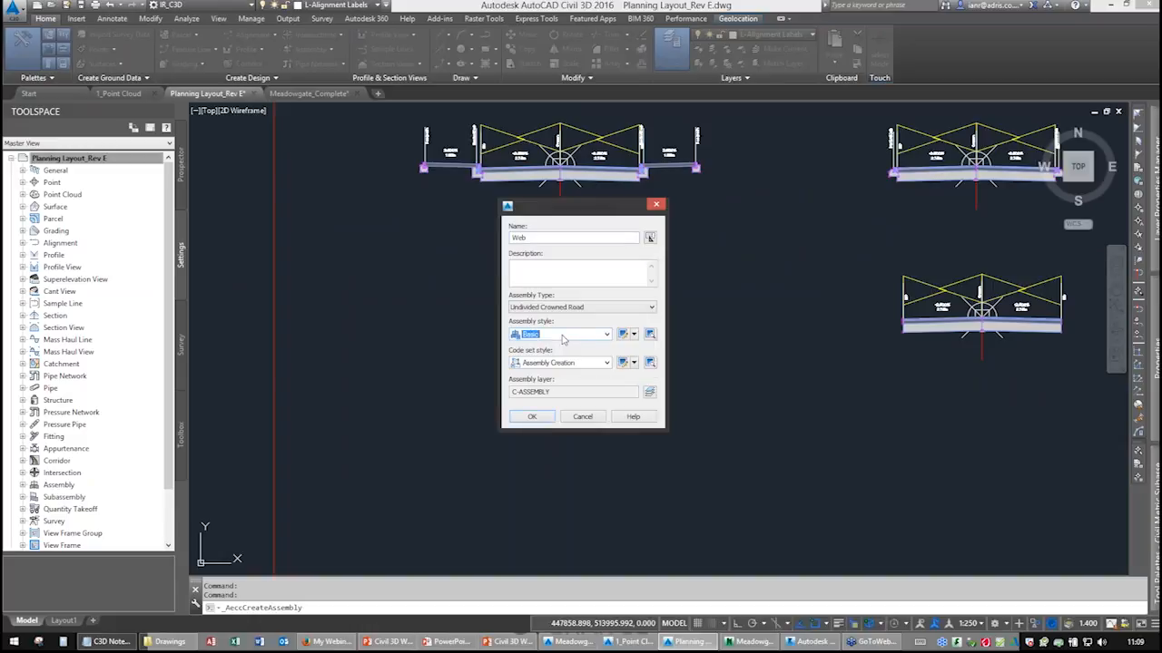
click(561, 363)
click(563, 364)
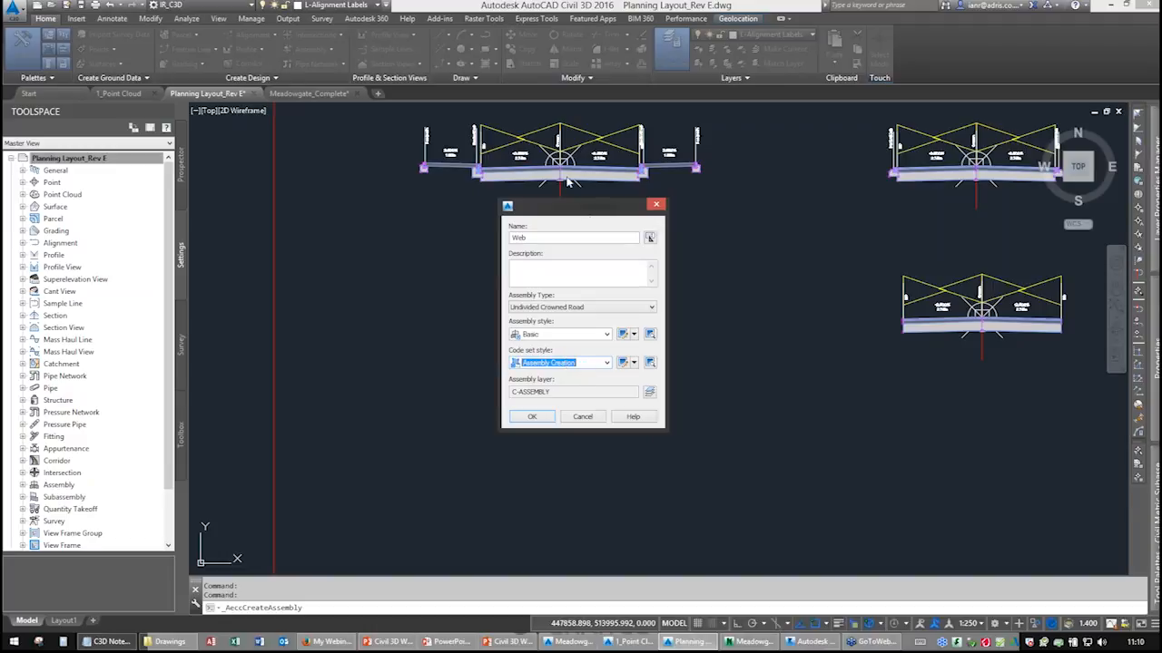
click(548, 419)
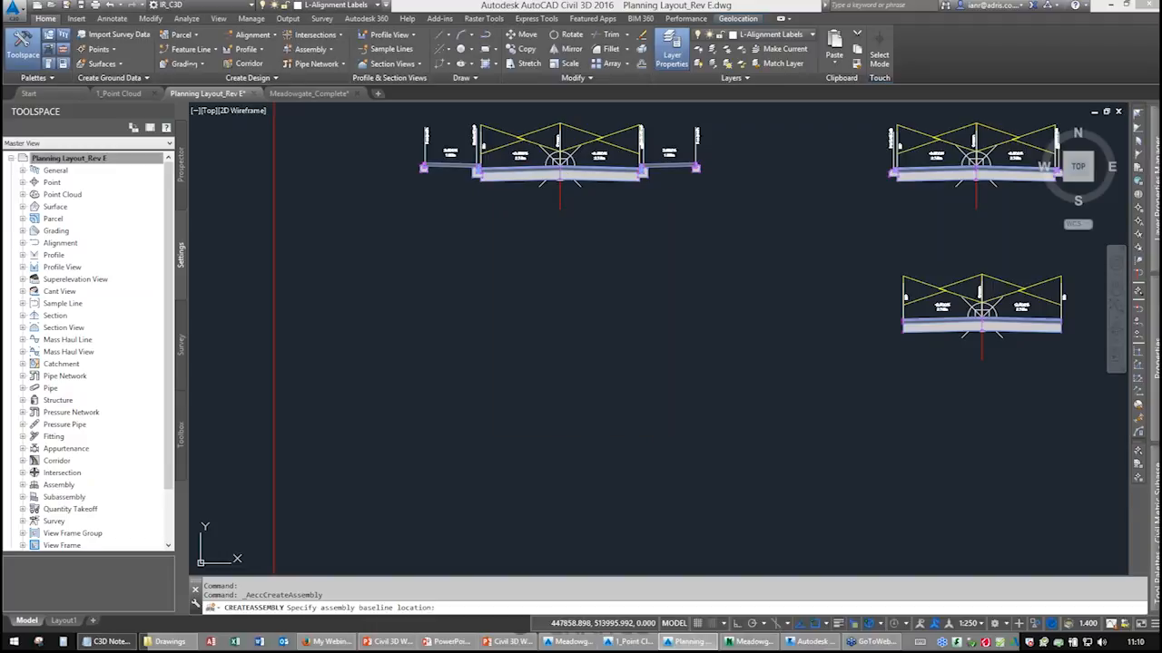
click(568, 360)
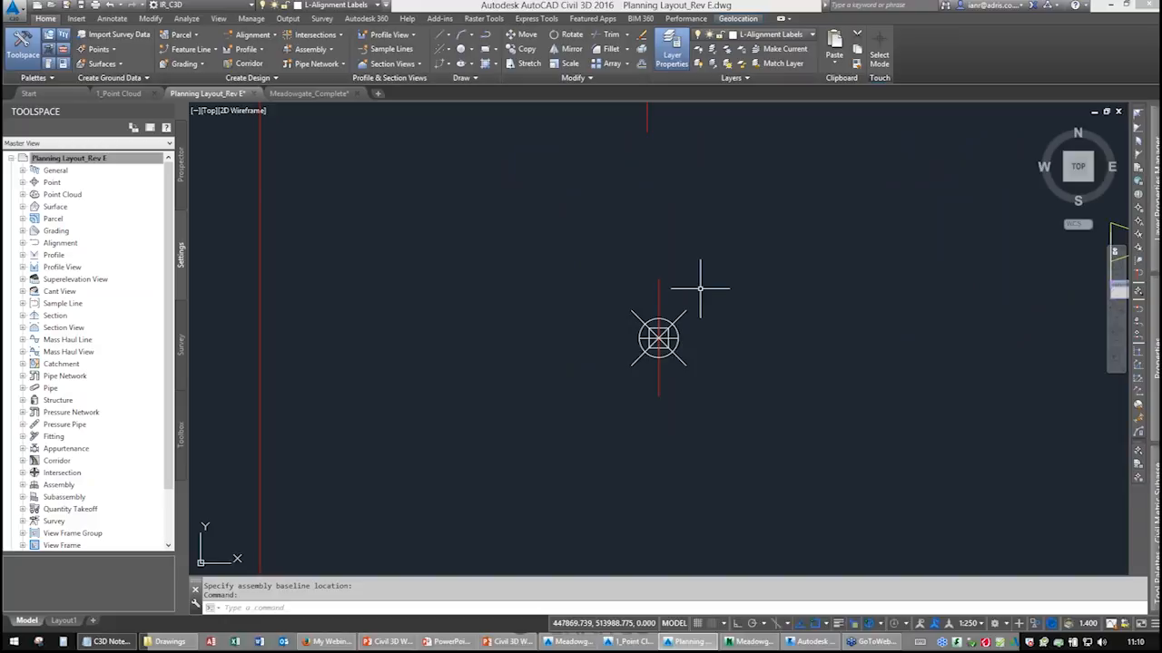
Open the tool palettes and switch them to the Civil Multiview Blocks palette group.
click(182, 170)
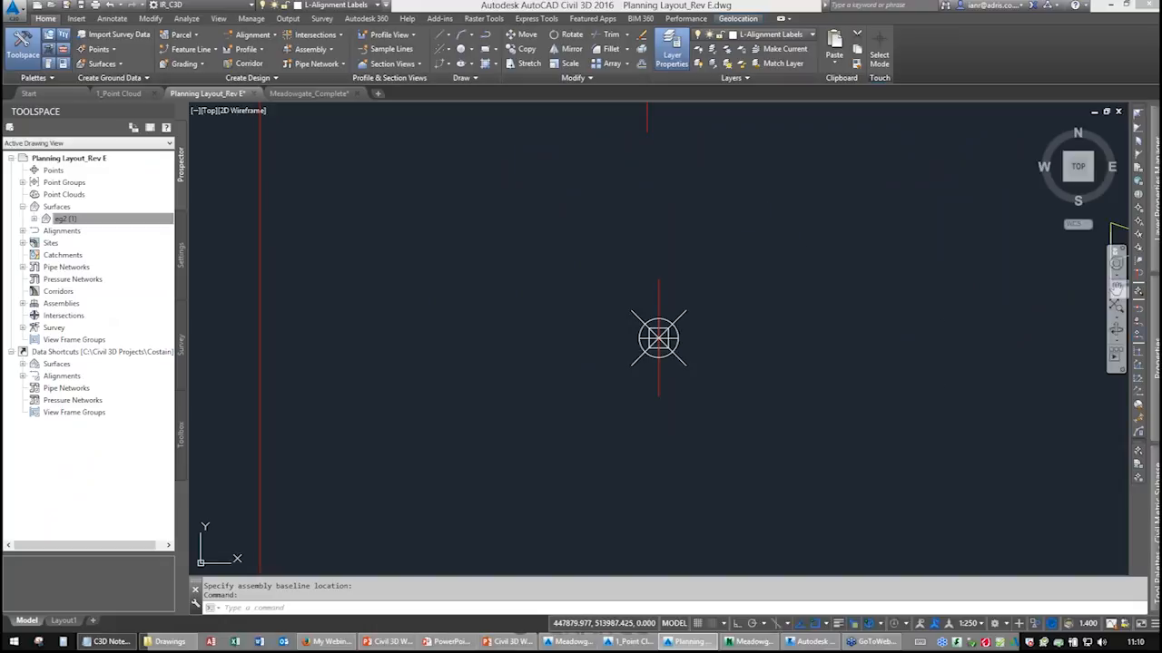
mouse_move(1118, 309)
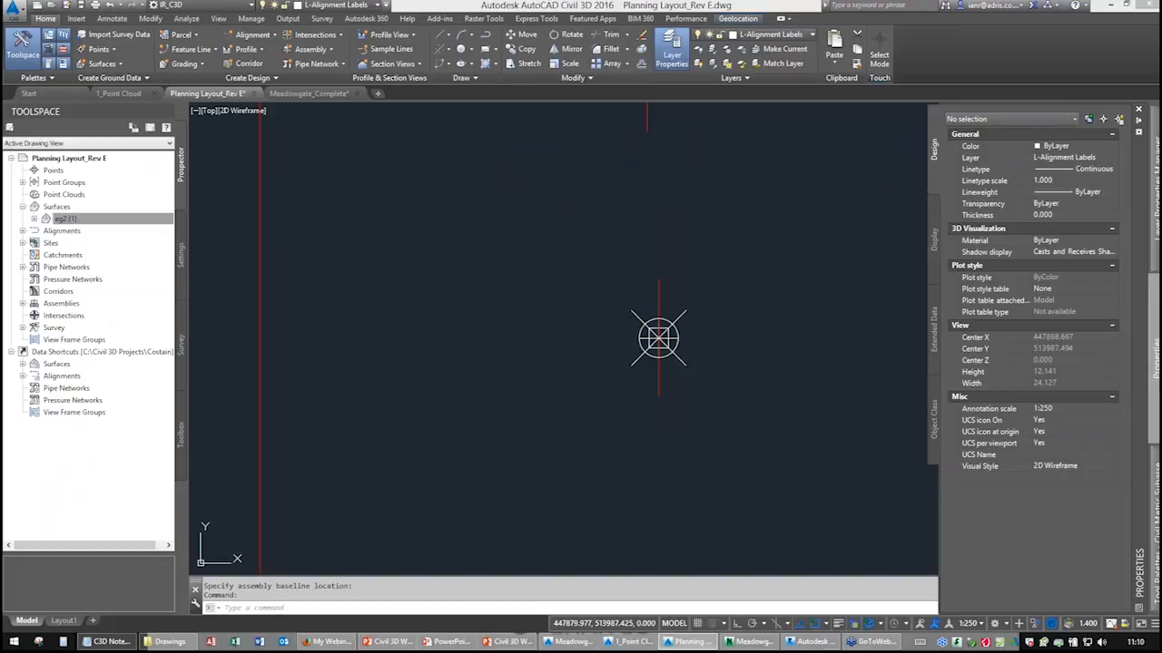
mouse_move(1151, 418)
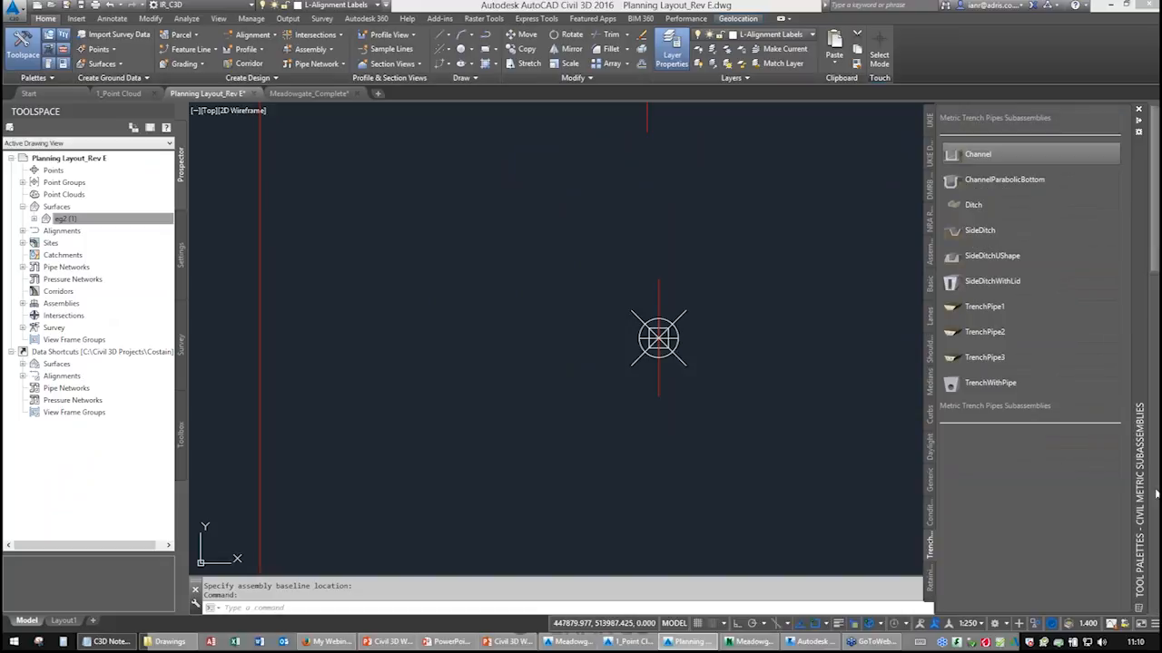
click(928, 131)
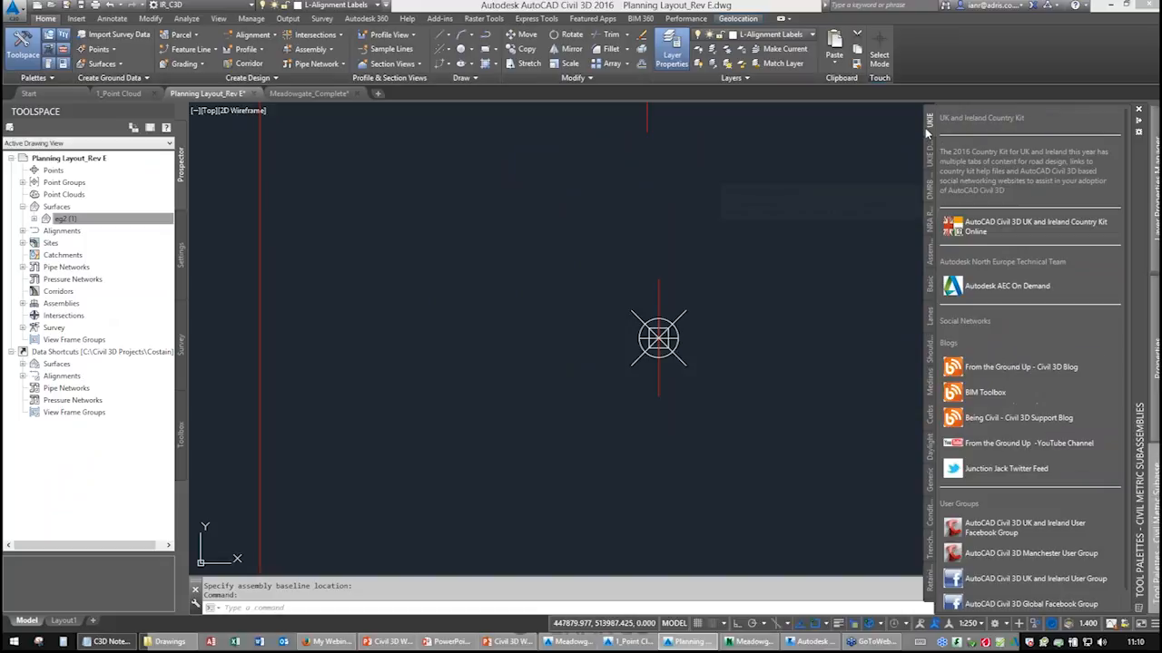
right_click(1138, 184)
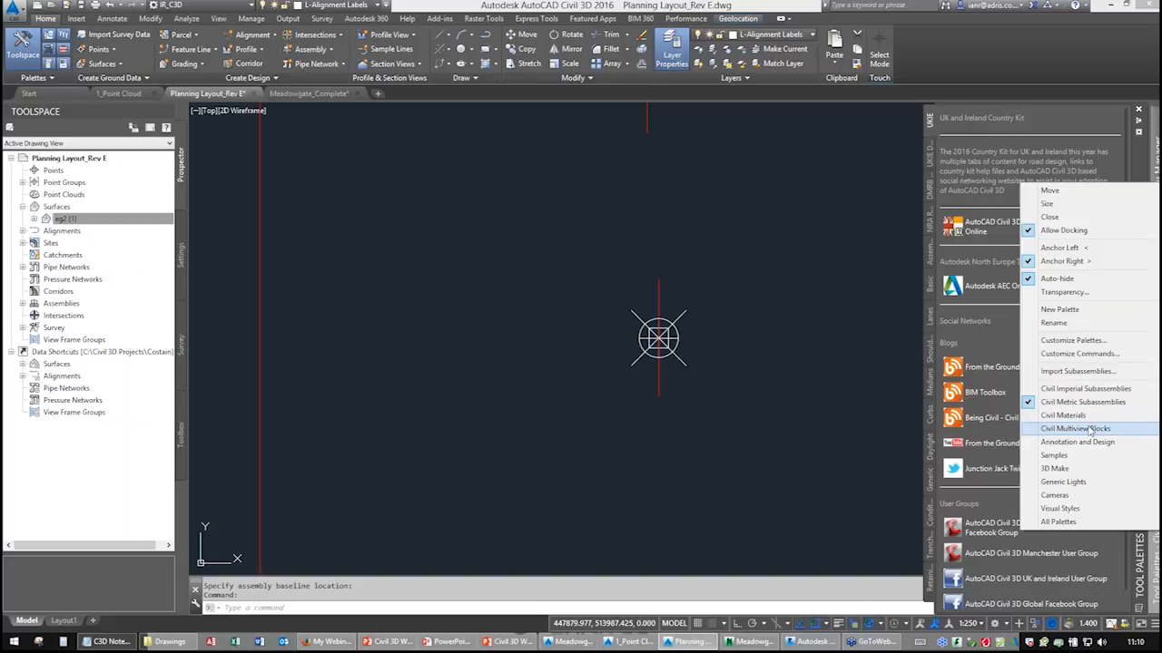
click(1089, 428)
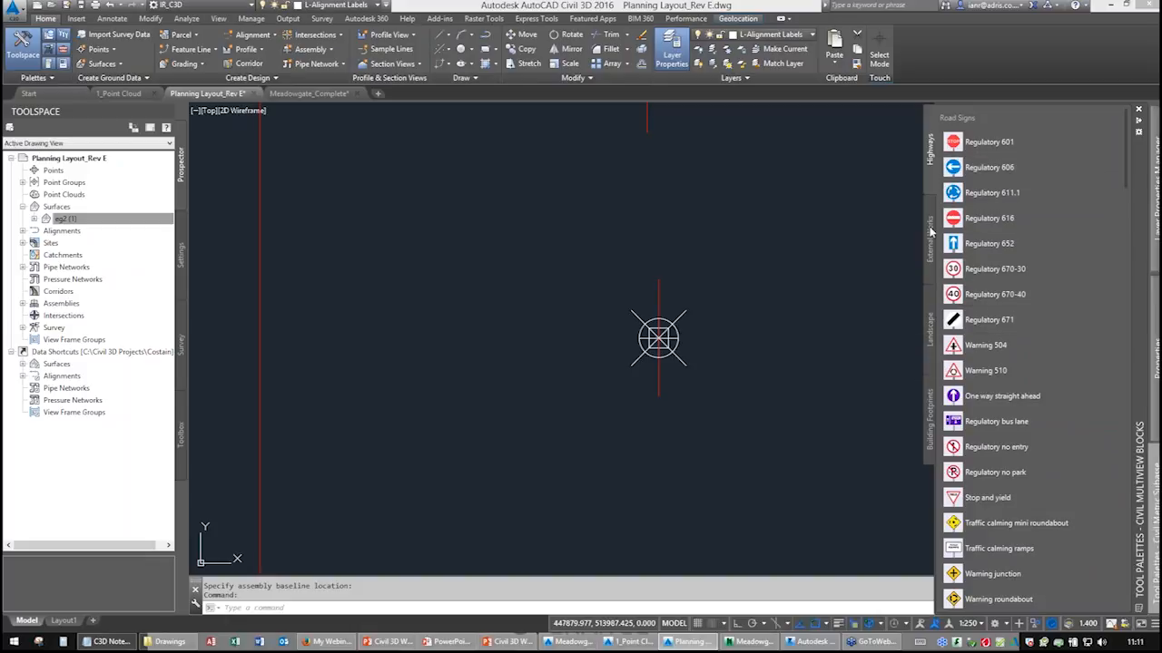
Browse the External Works, Landscape and Building Footprints multiview block palettes.
click(931, 233)
click(934, 332)
scroll(999, 385, down, 6)
scroll(997, 388, up, 6)
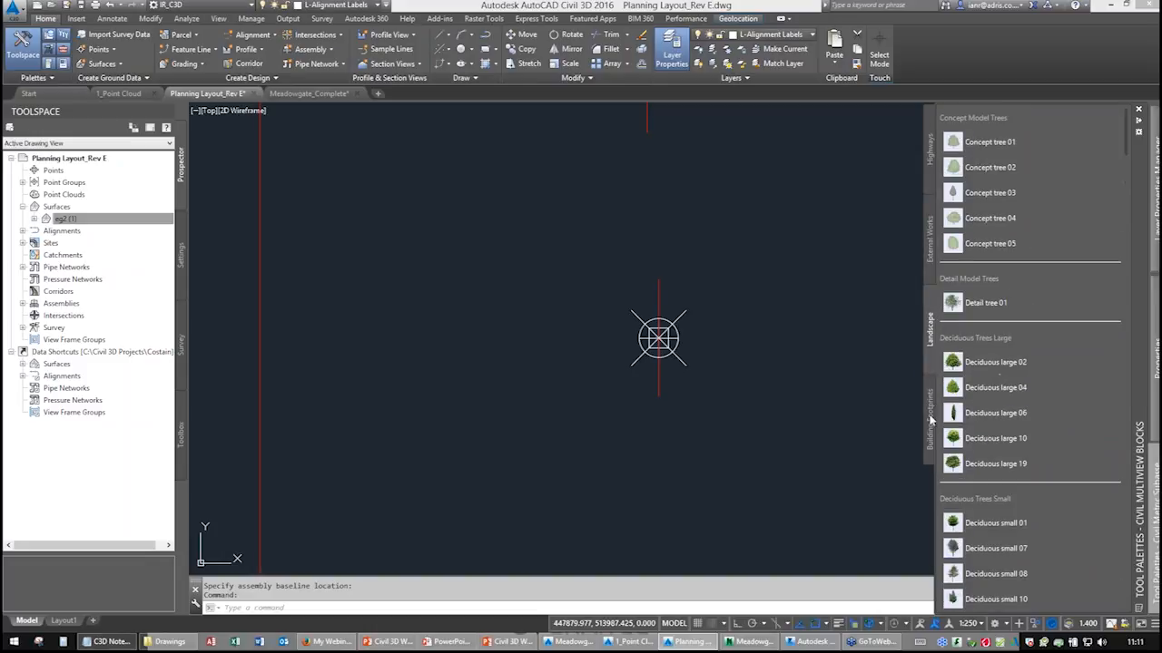
click(930, 420)
scroll(953, 336, down, 5)
scroll(953, 336, up, 5)
click(930, 233)
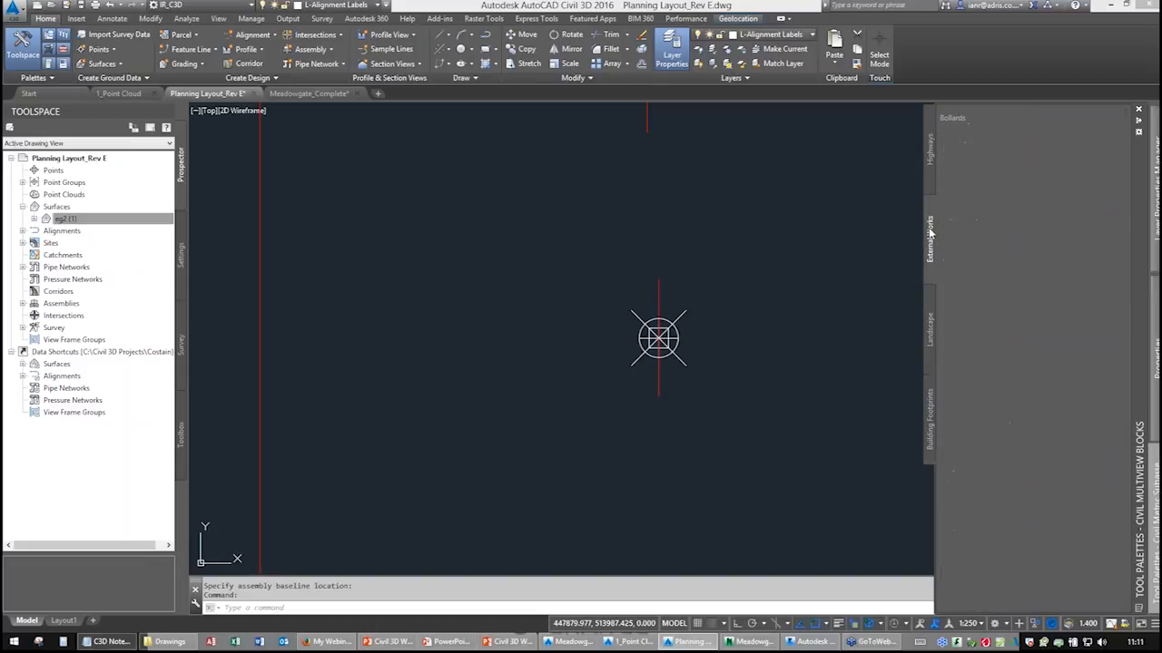
scroll(1030, 363, down, 10)
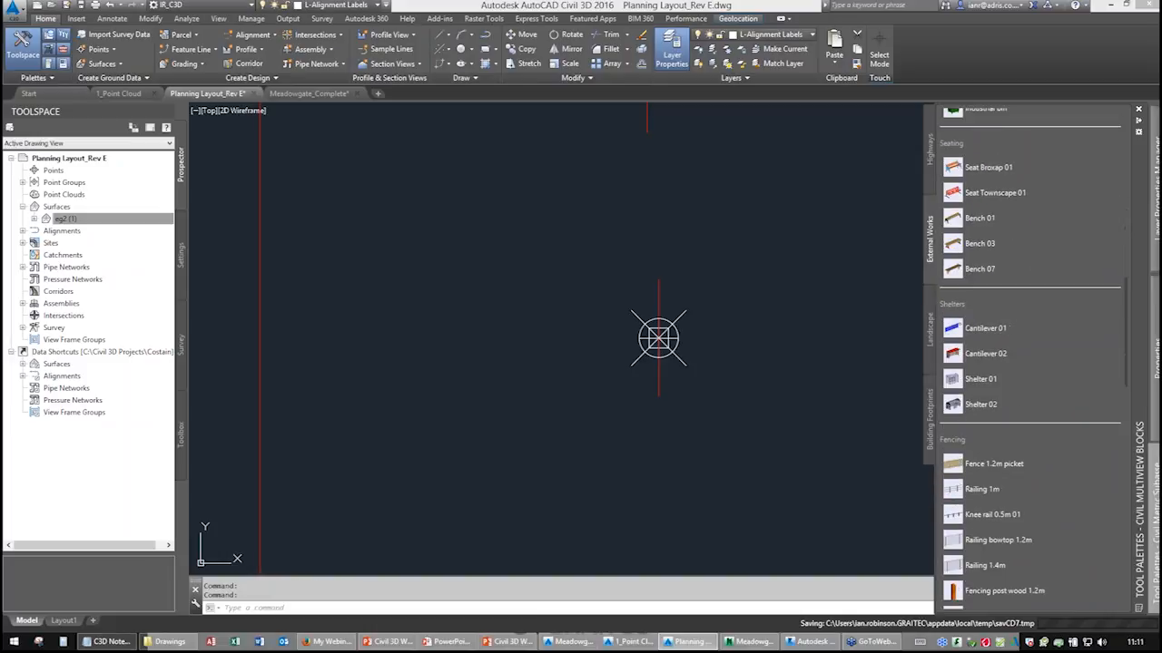
scroll(986, 388, down, 8)
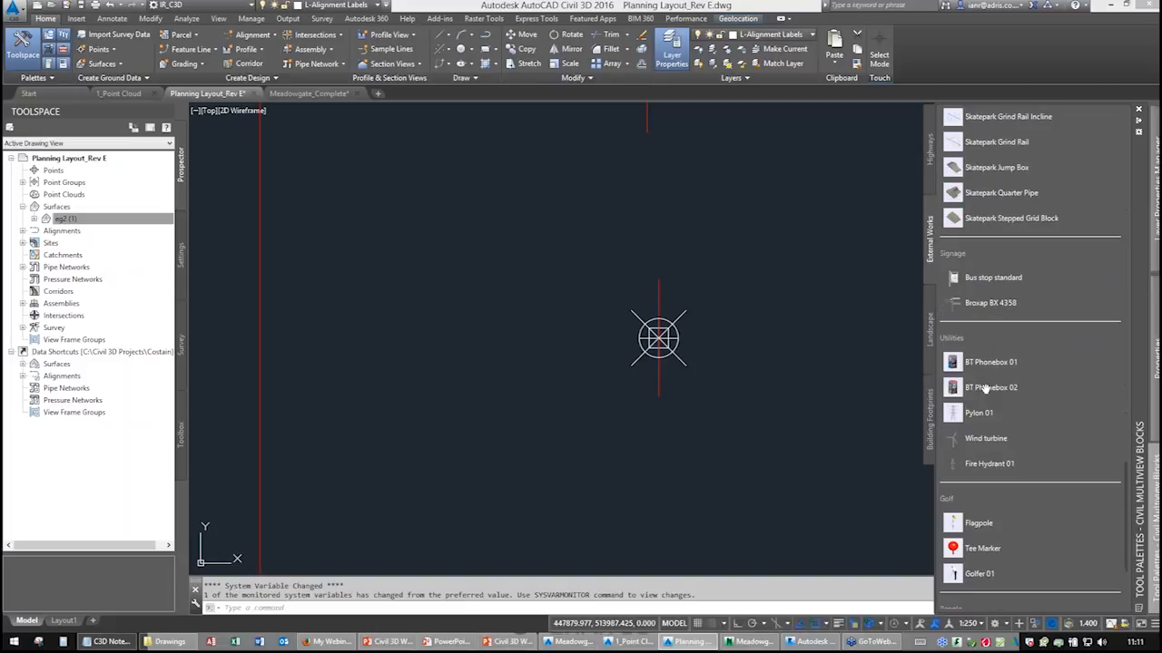
scroll(986, 388, down, 3)
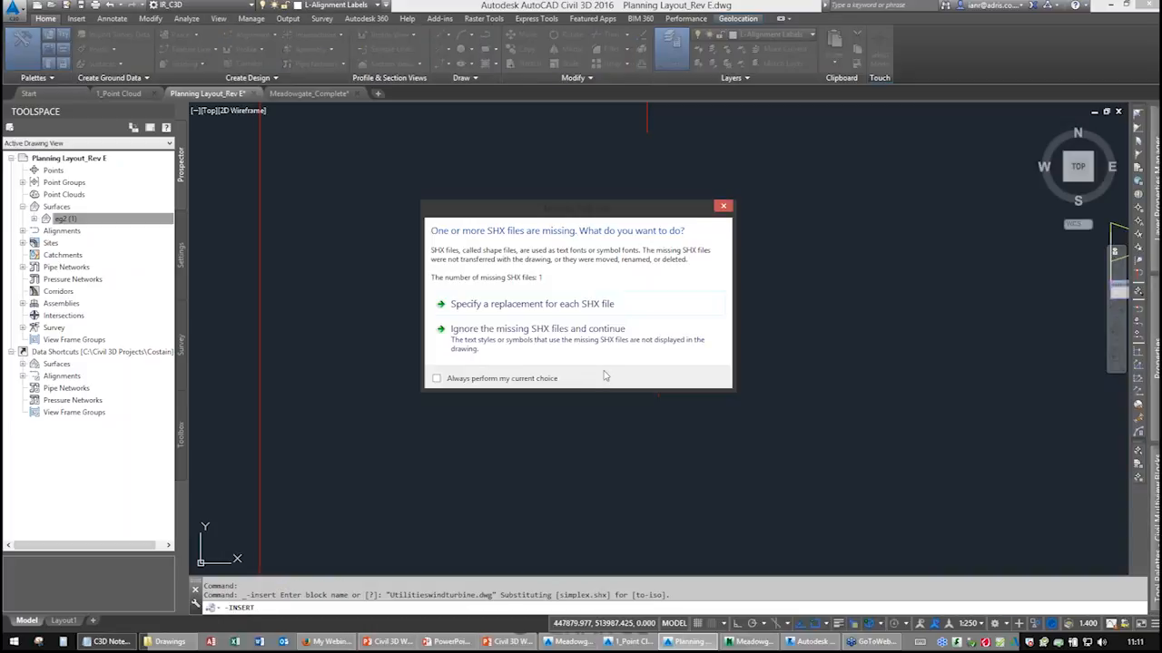
Insert the wind turbine multiview block at scale 1 with default rotation, ignoring the missing SHX files.
click(572, 345)
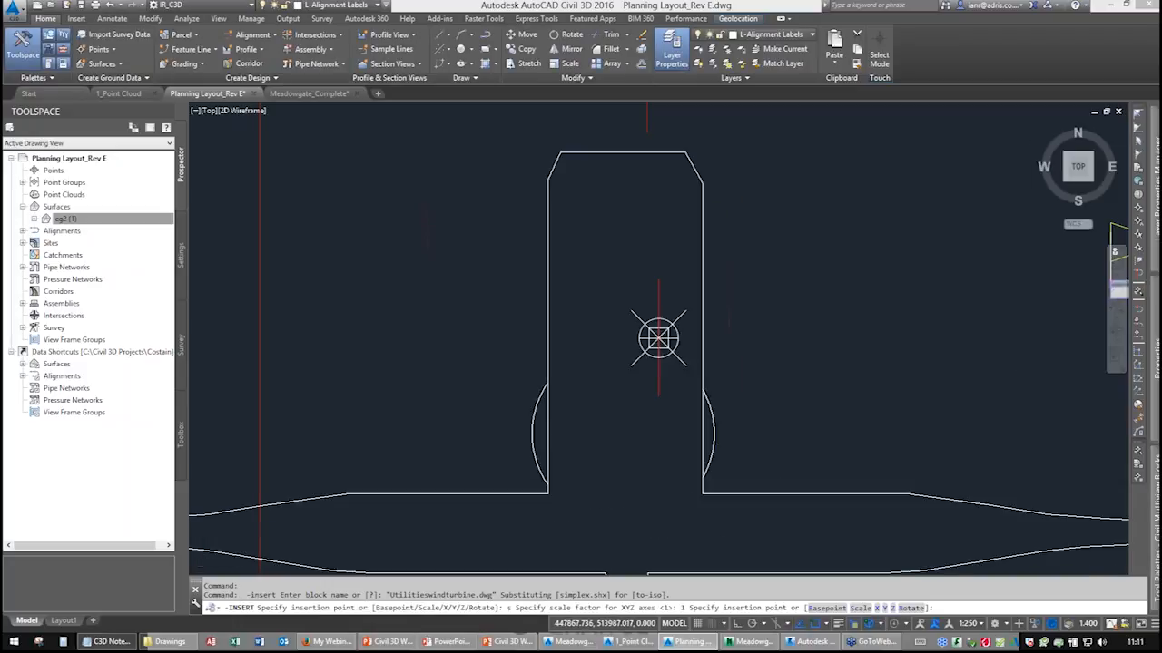
text(s)
key(Return)
text(1)
key(Return)
click(547, 193)
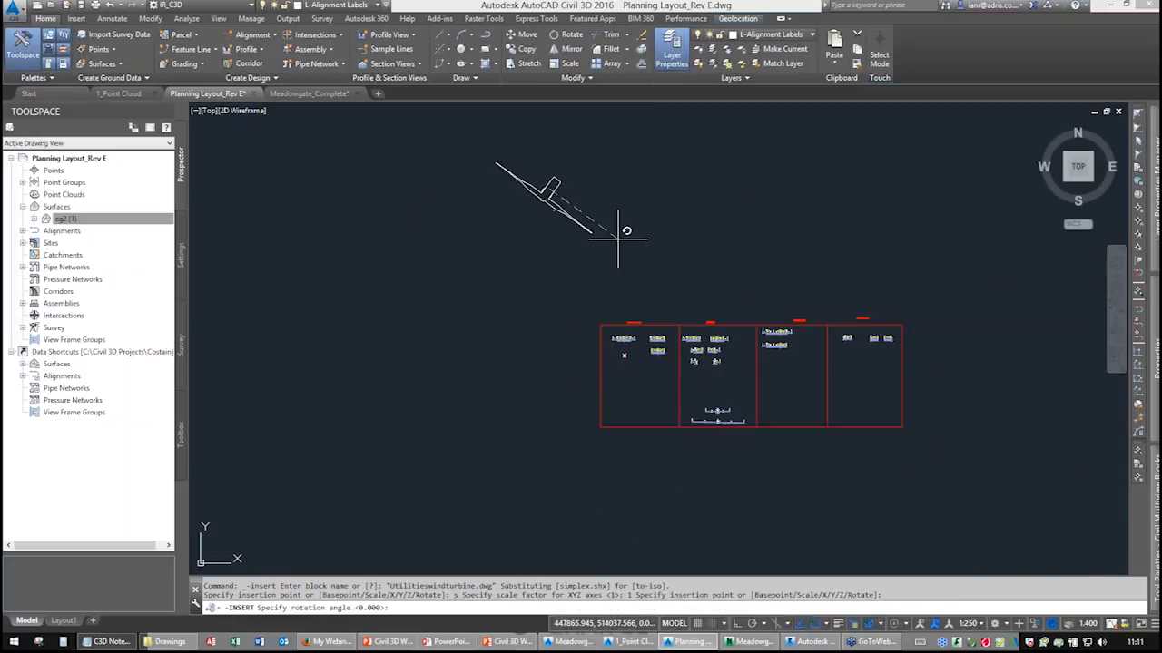
key(Return)
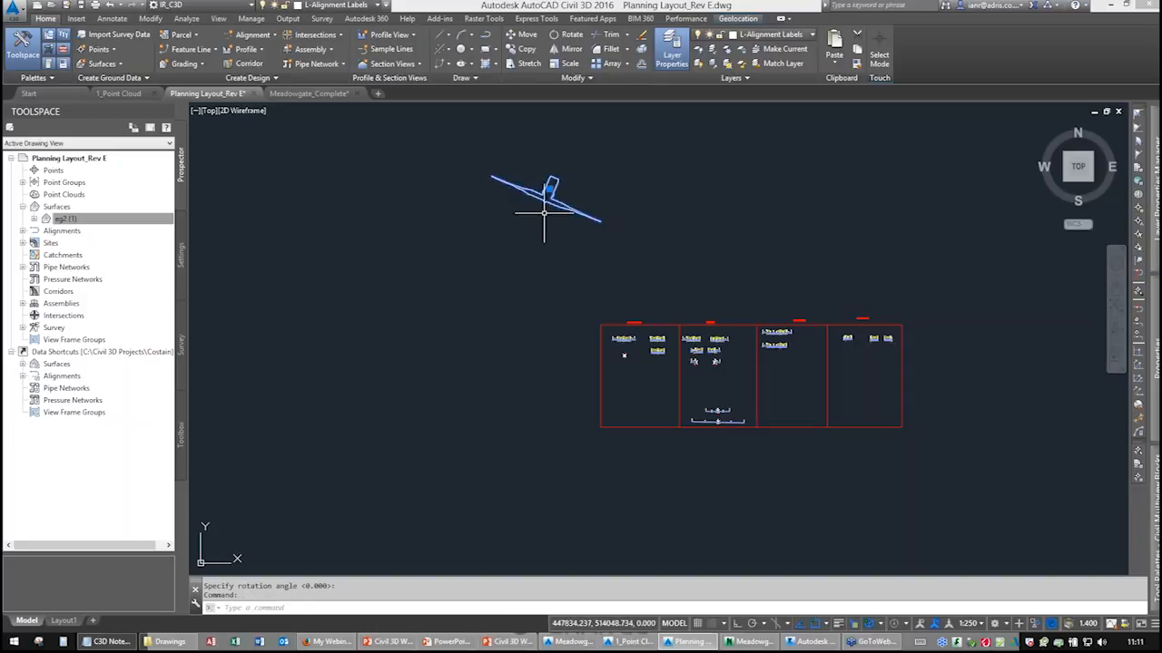
Inspect the wind turbine multiview block in the Object Viewer, orbiting around it, then delete the block from the drawing.
right_click(544, 213)
click(581, 442)
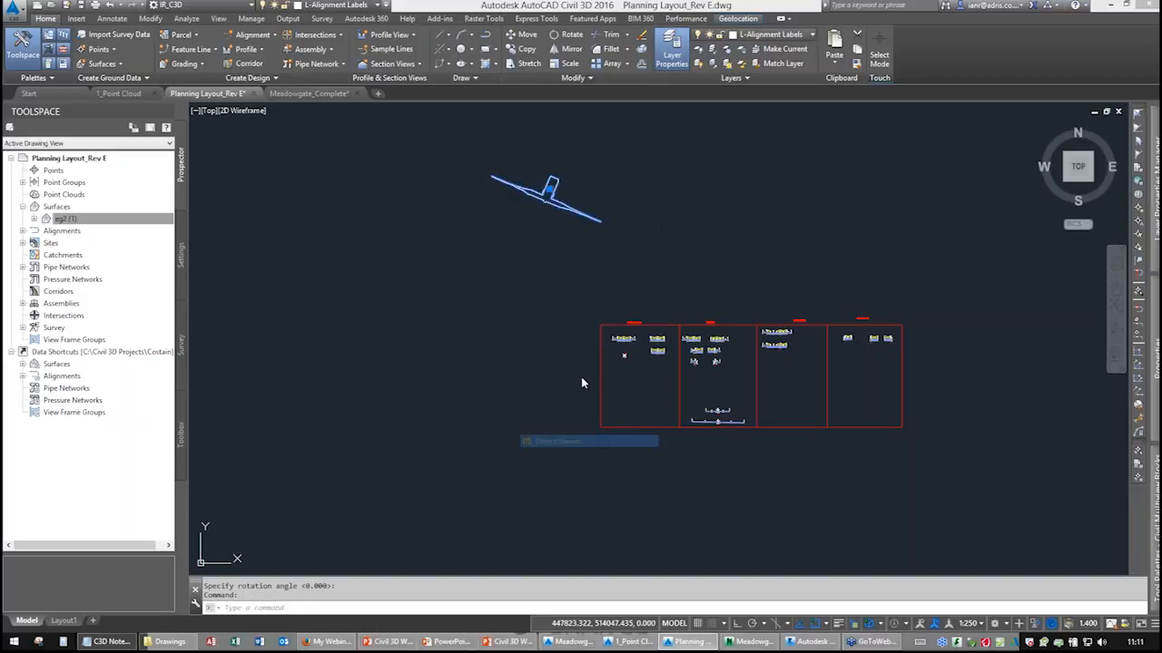
drag(584, 431, 614, 267)
scroll(622, 270, up, 5)
scroll(621, 270, down, 5)
drag(579, 313, 659, 236)
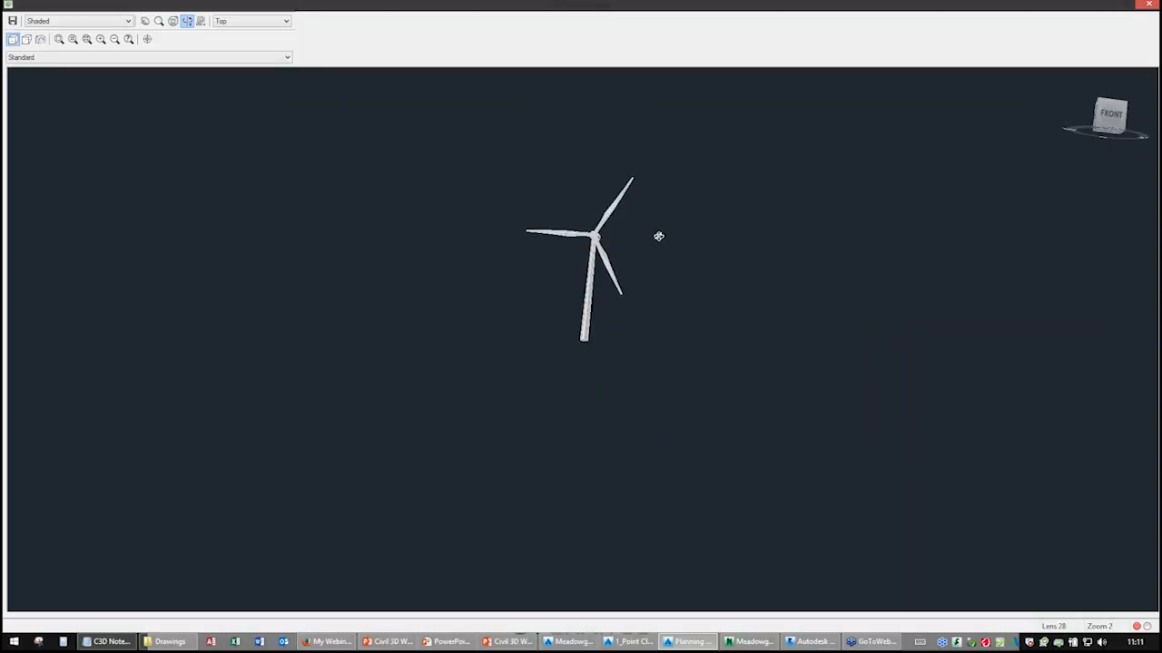
click(1149, 6)
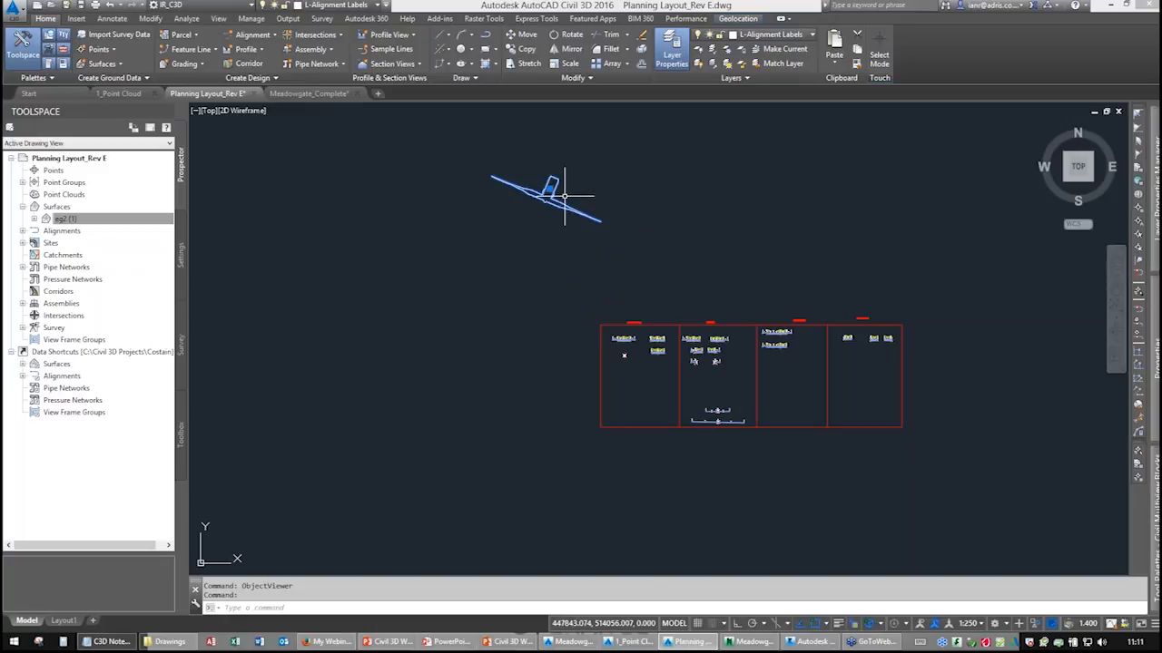
key(Delete)
Switch the tool palettes to the Civil Metric Subassemblies palette group.
mouse_move(1148, 516)
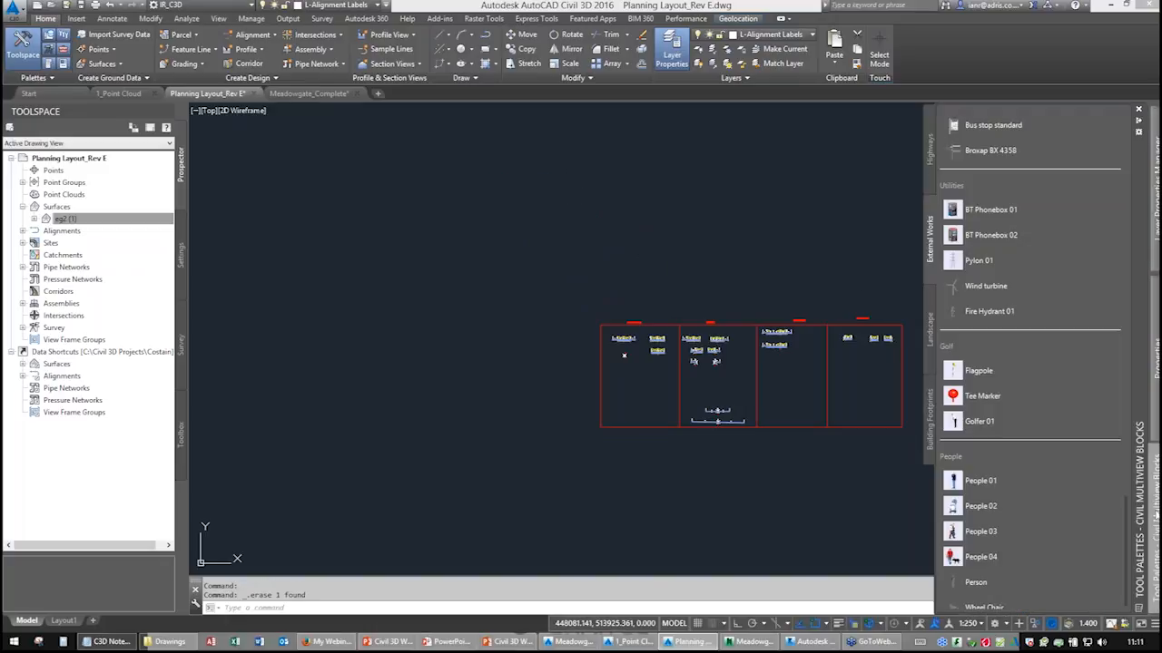
right_click(1143, 467)
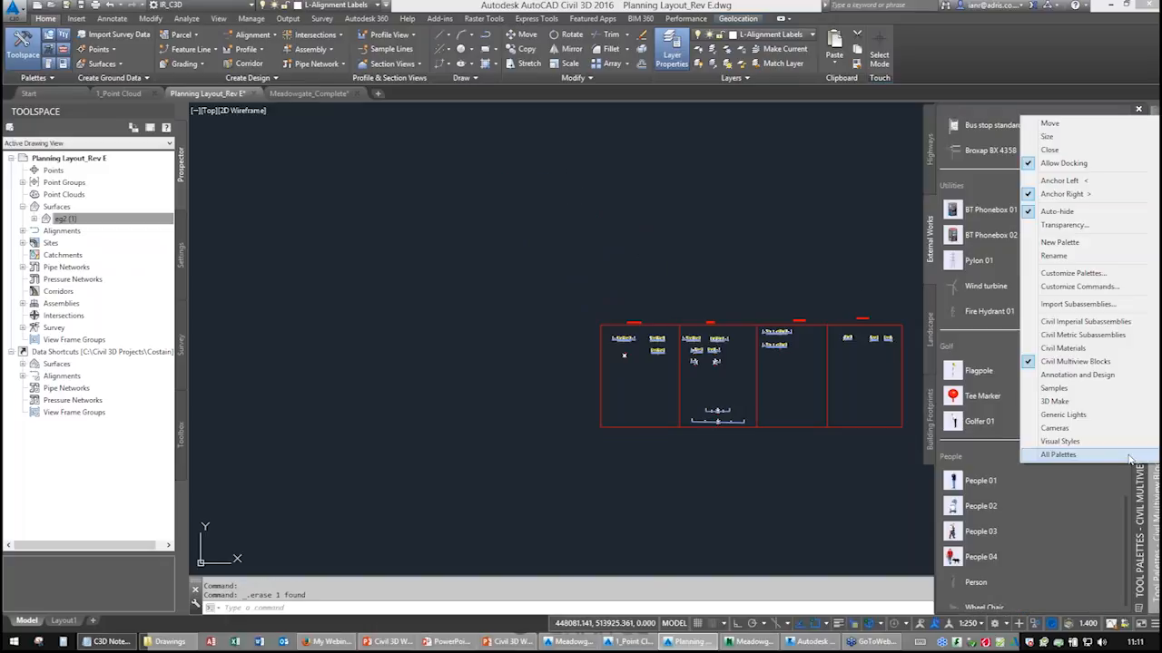
click(1071, 334)
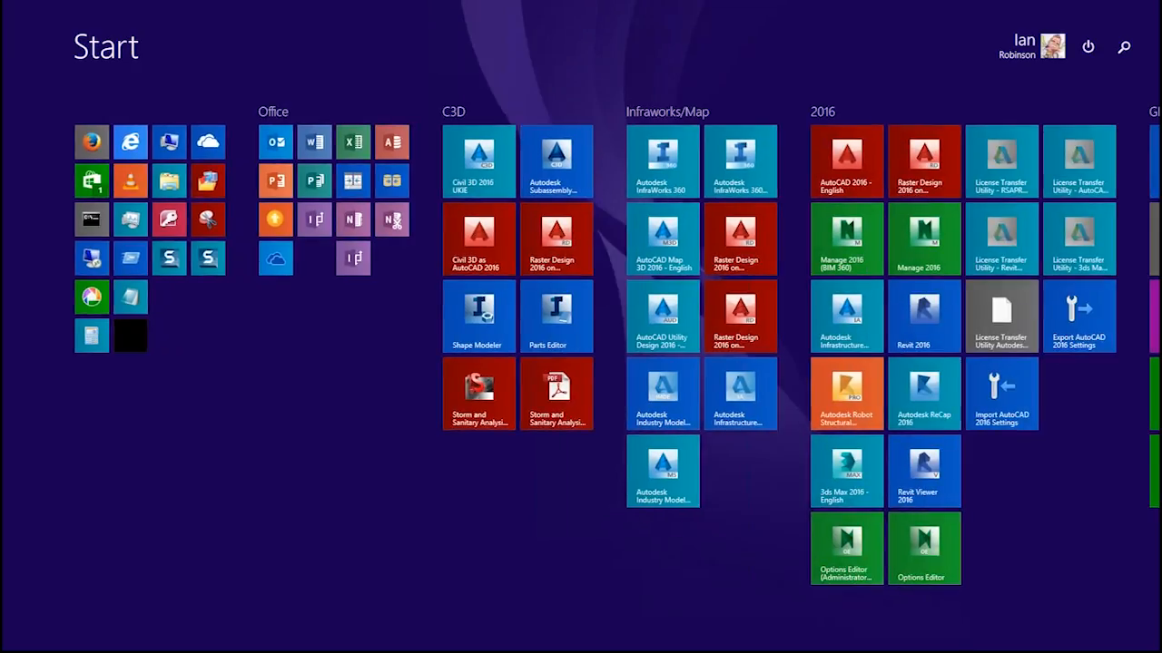
Switch to Windows and open Programs and Features from the Start search, filtering installed programs by civil.
text(programs)
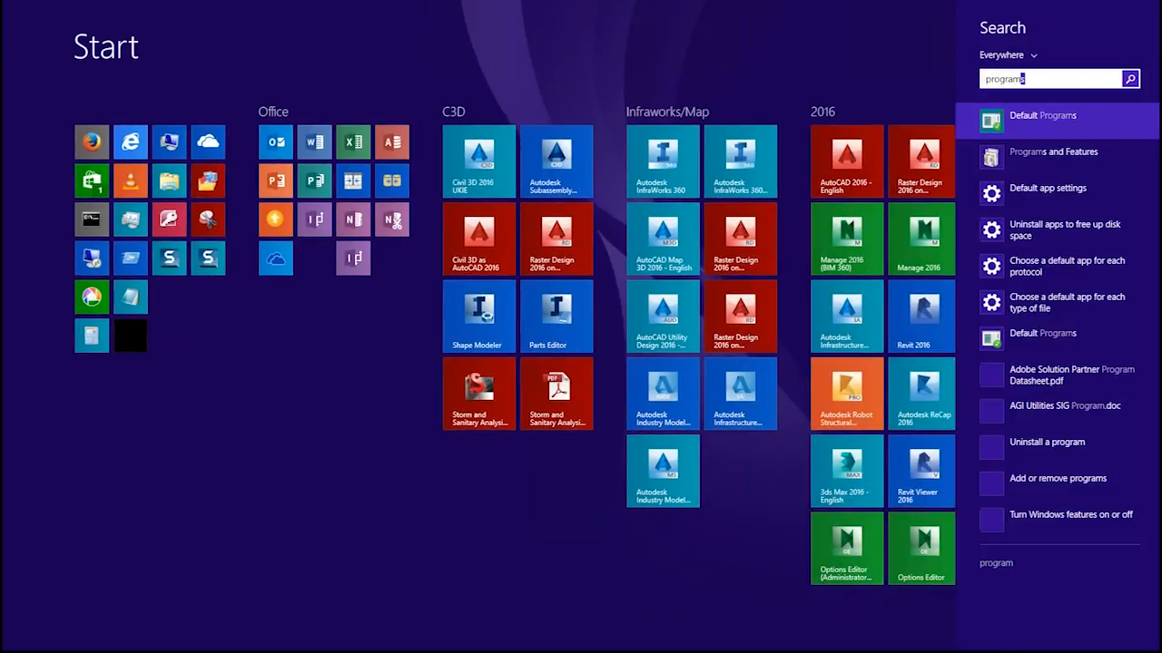
click(1053, 157)
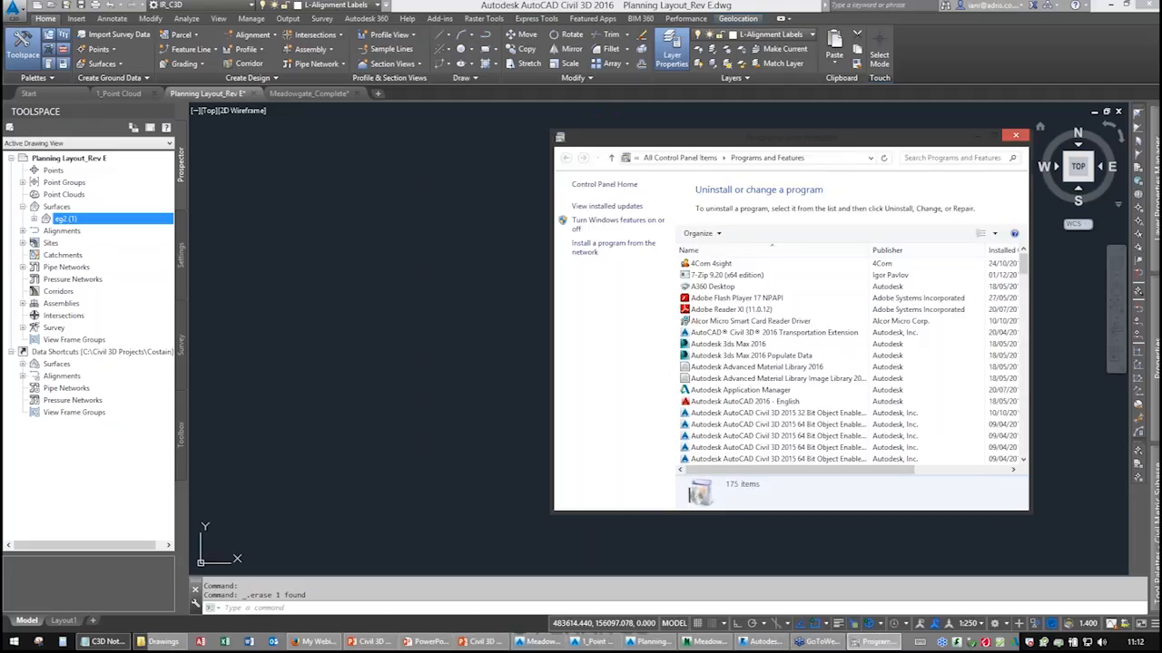
click(807, 122)
text(civil)
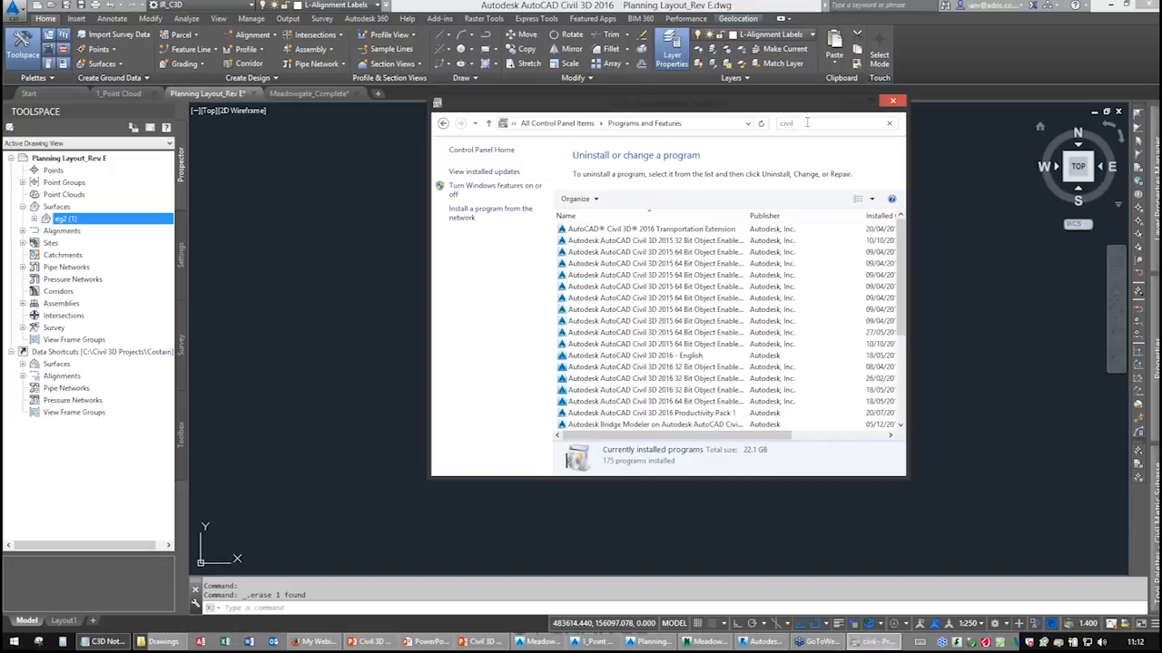
Review the installed Civil 3D 2016 entries and Productivity Pack, then close Programs and Features.
click(635, 390)
scroll(631, 372, down, 4)
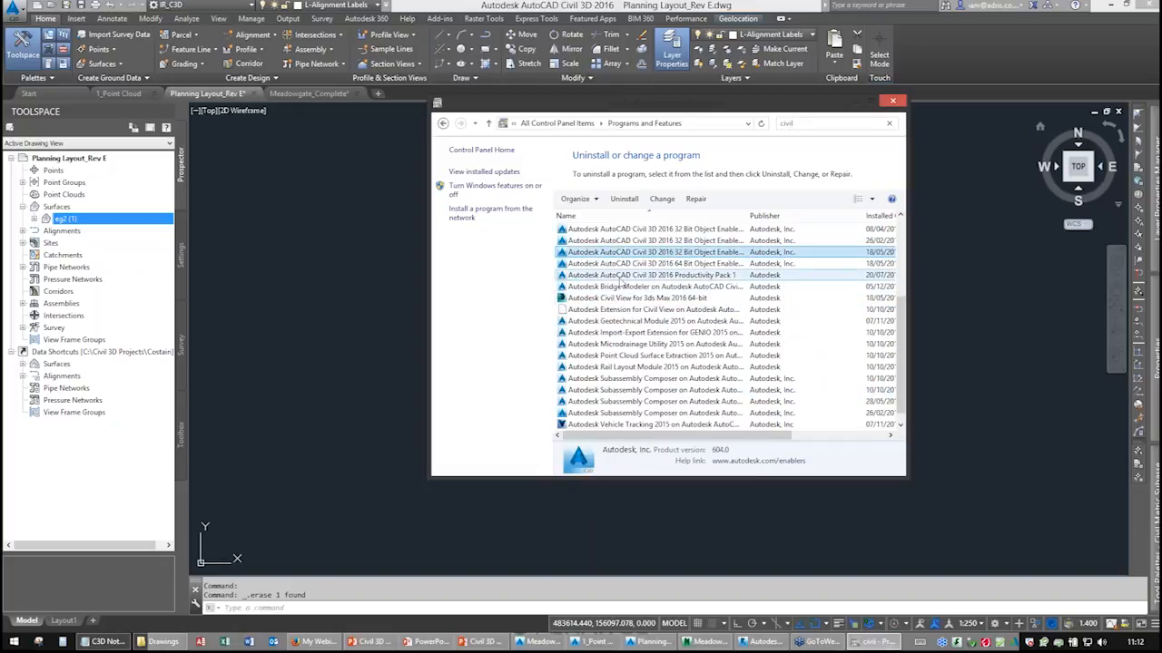
scroll(629, 377, down, 1)
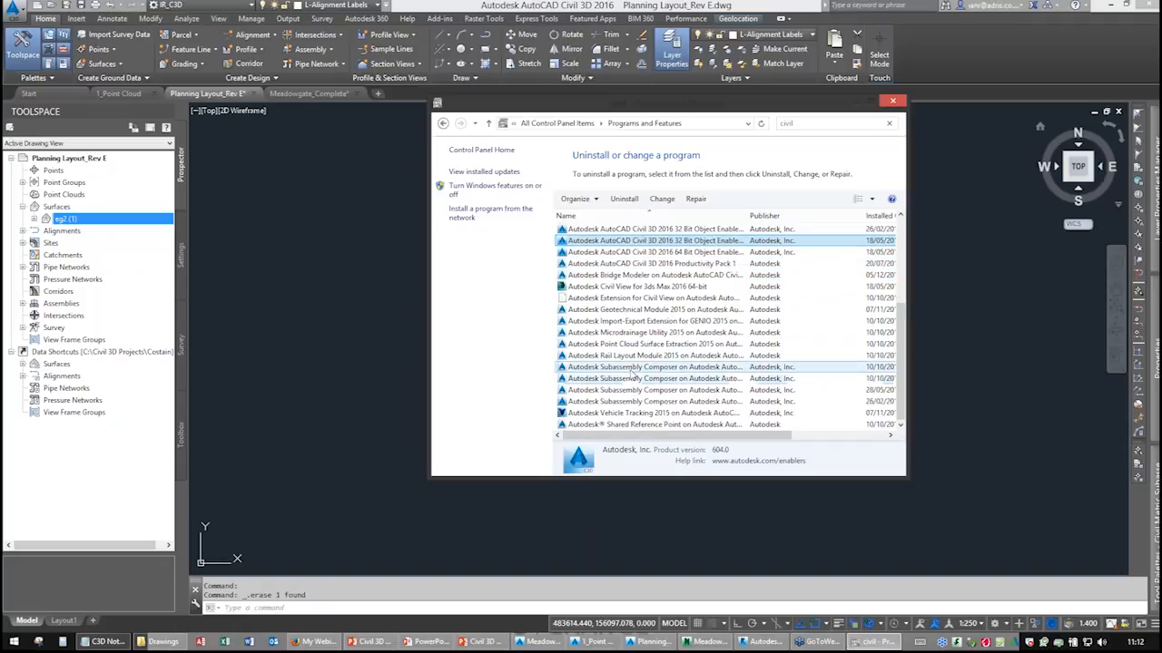
scroll(638, 363, up, 4)
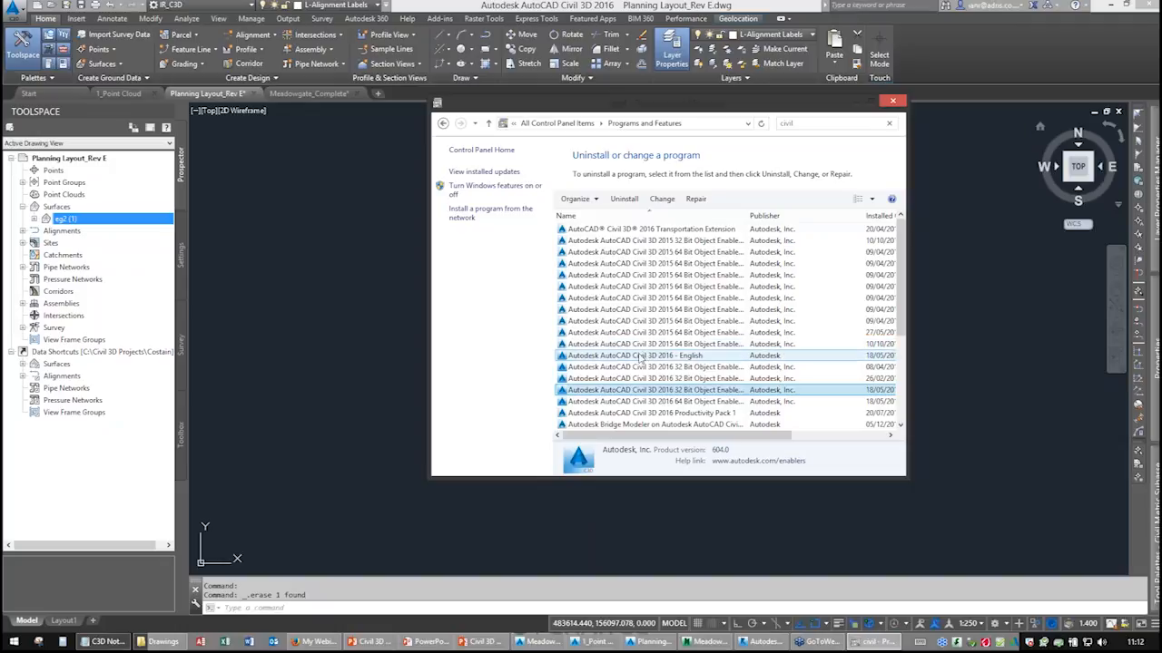
click(657, 356)
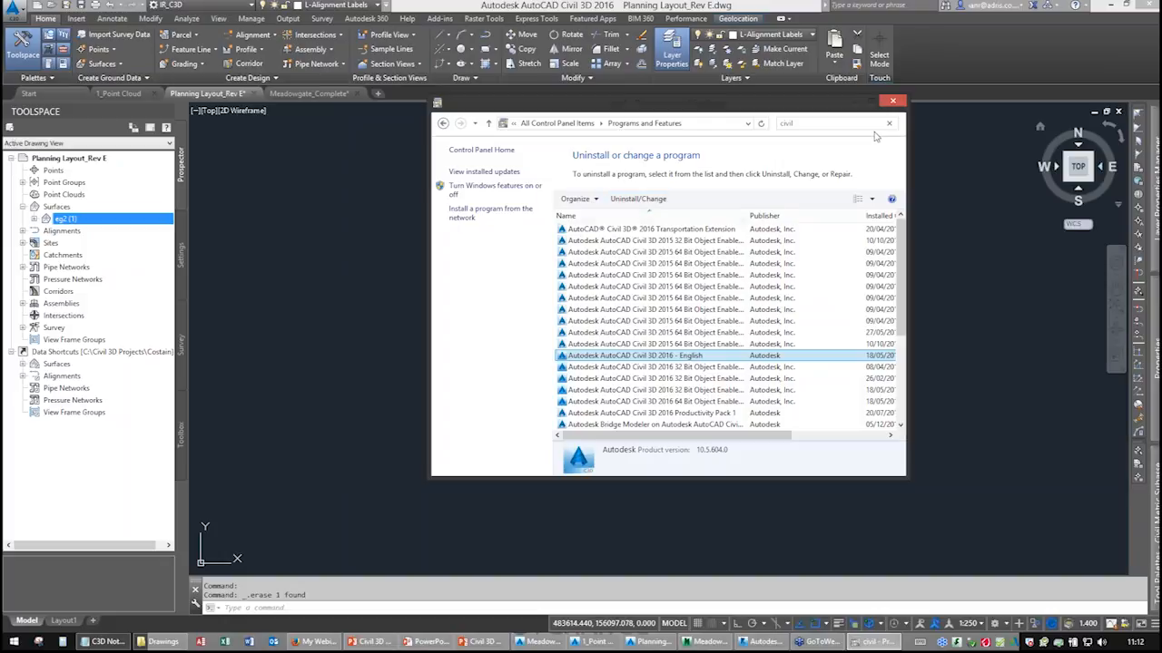
click(893, 102)
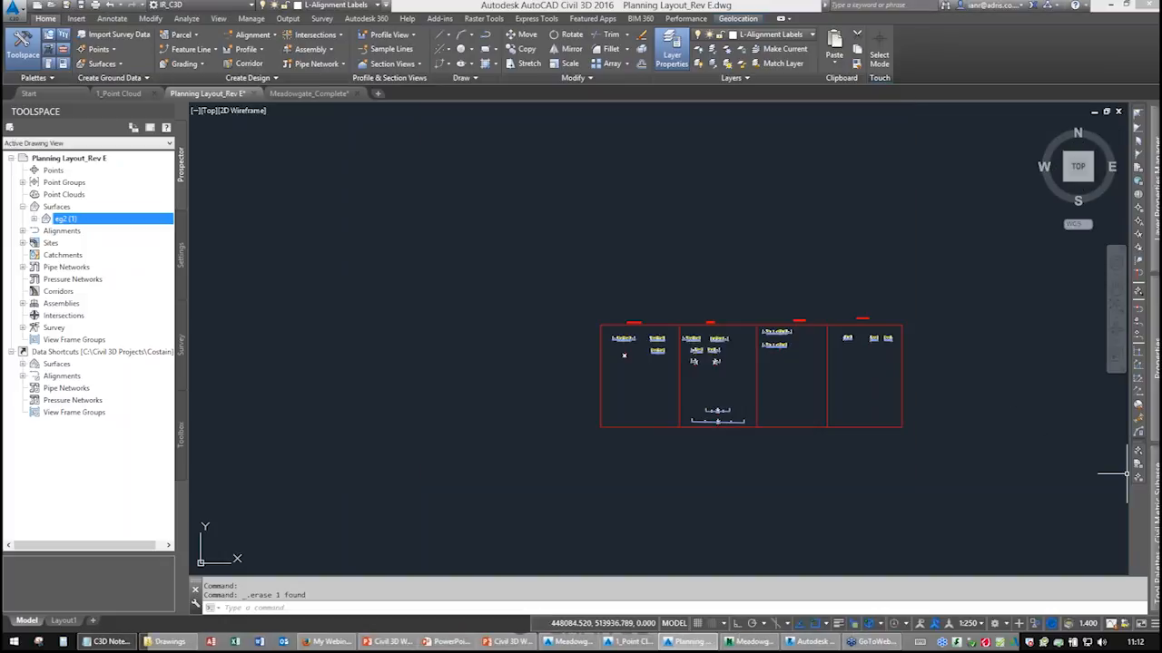
Browse the UKIE palette's country kit links, blogs and user group entries.
mouse_move(1146, 490)
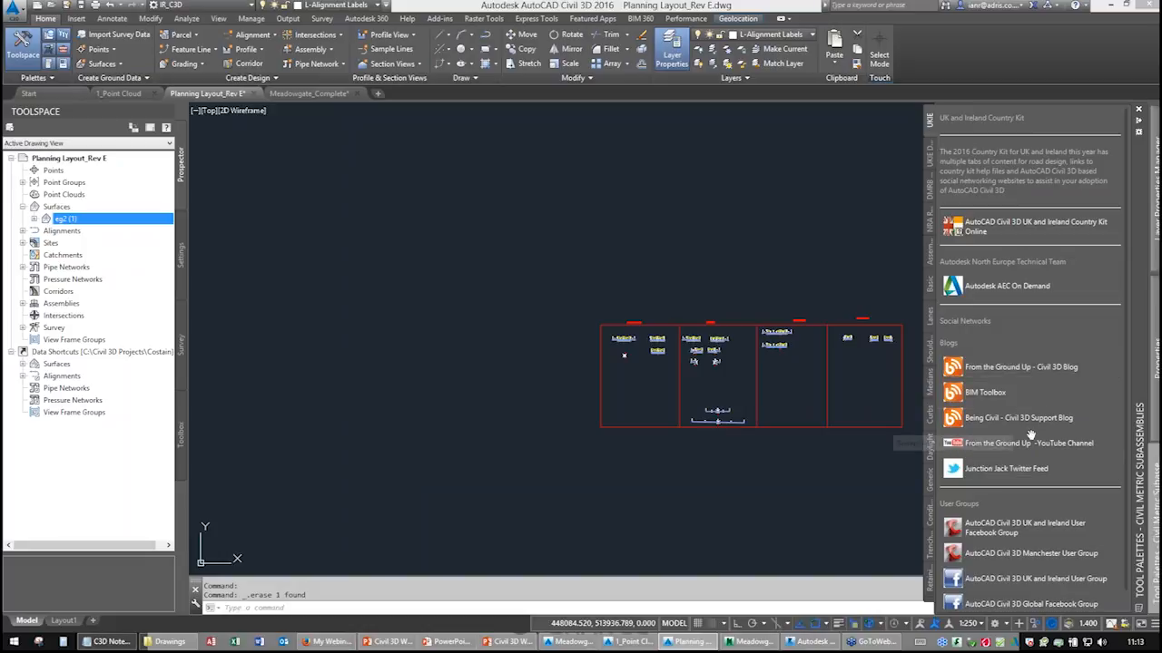
click(997, 370)
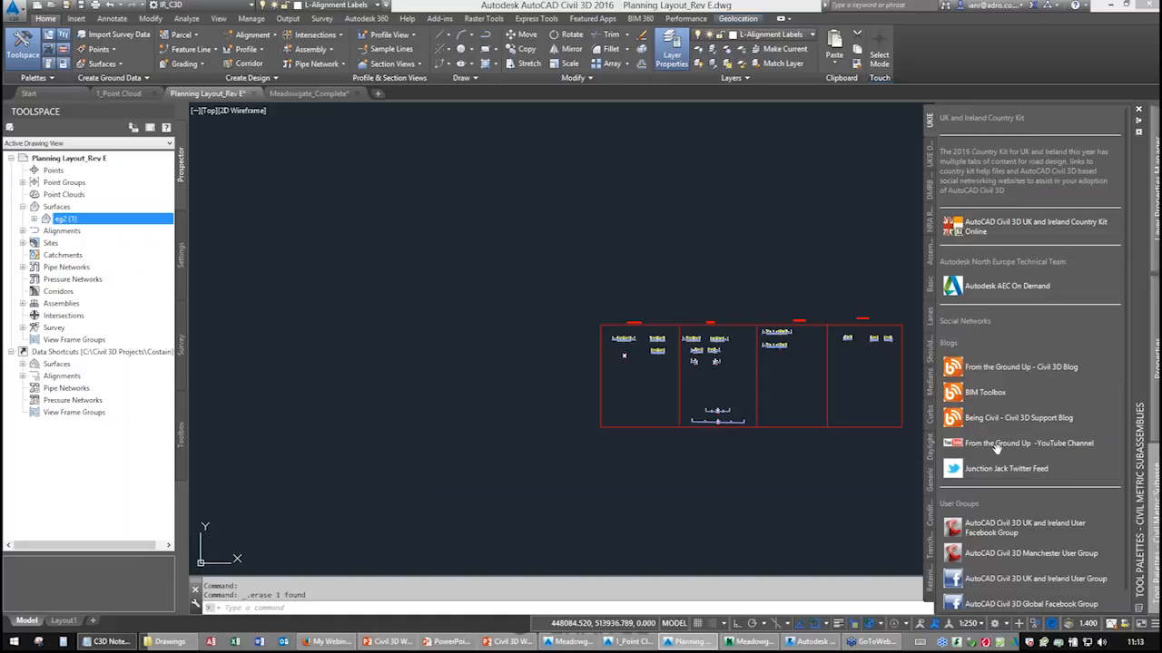
scroll(1032, 443, down, 1)
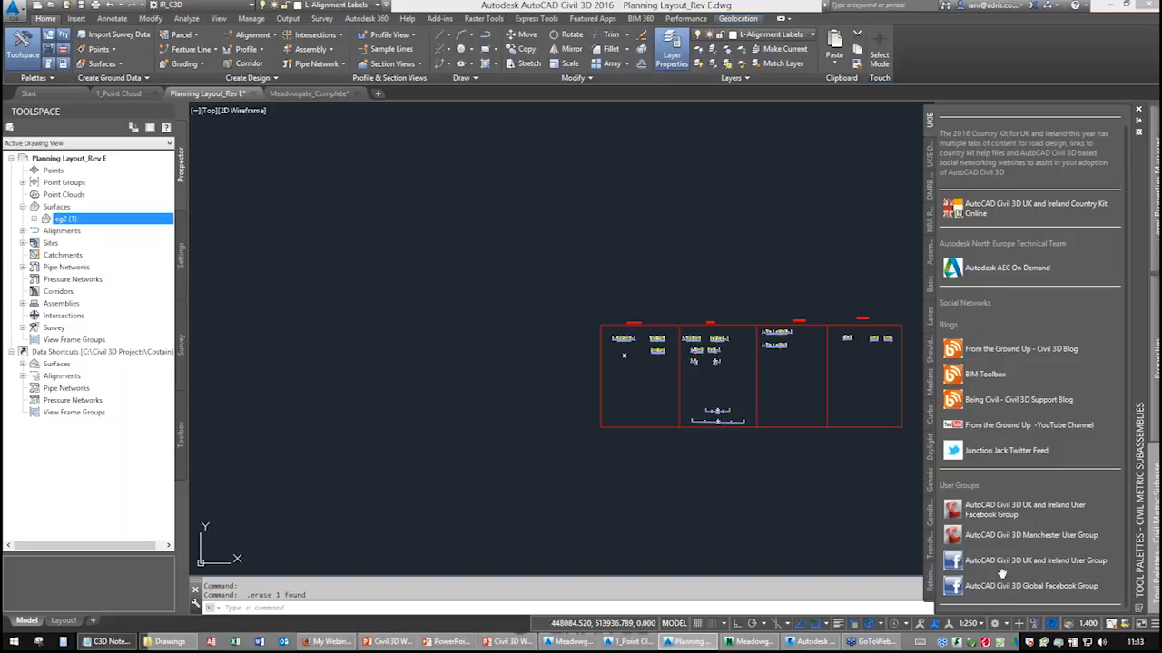
scroll(1017, 449, up, 1)
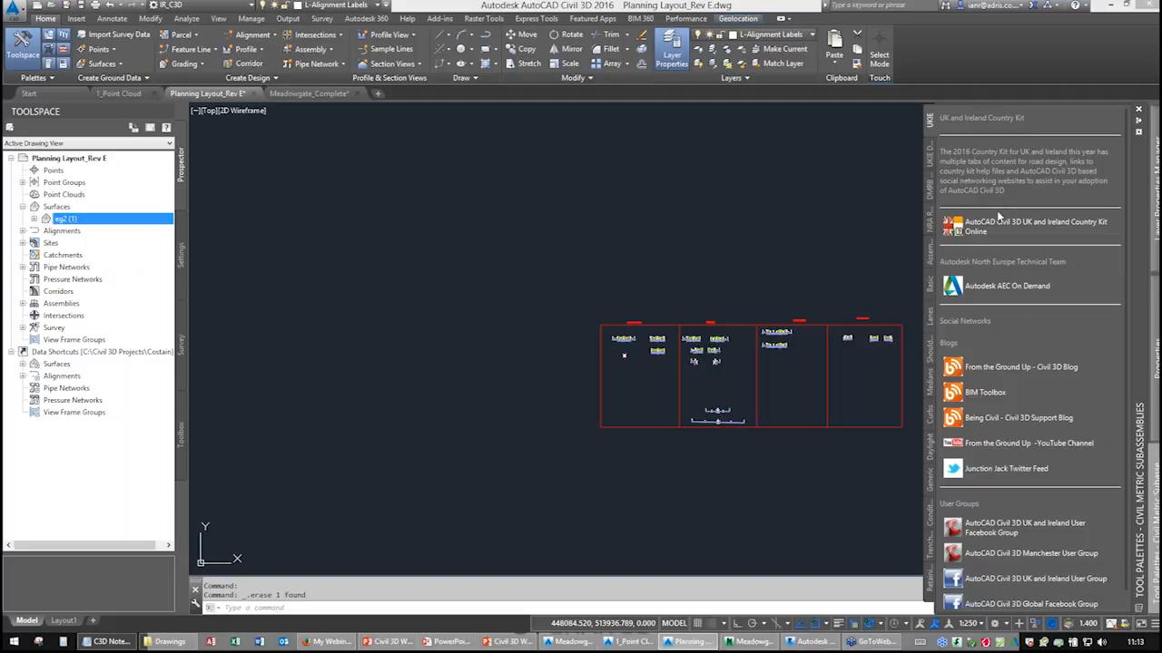
Browse the UKIE Design palette of typical road subassemblies, British Standards and turning head tools.
click(930, 152)
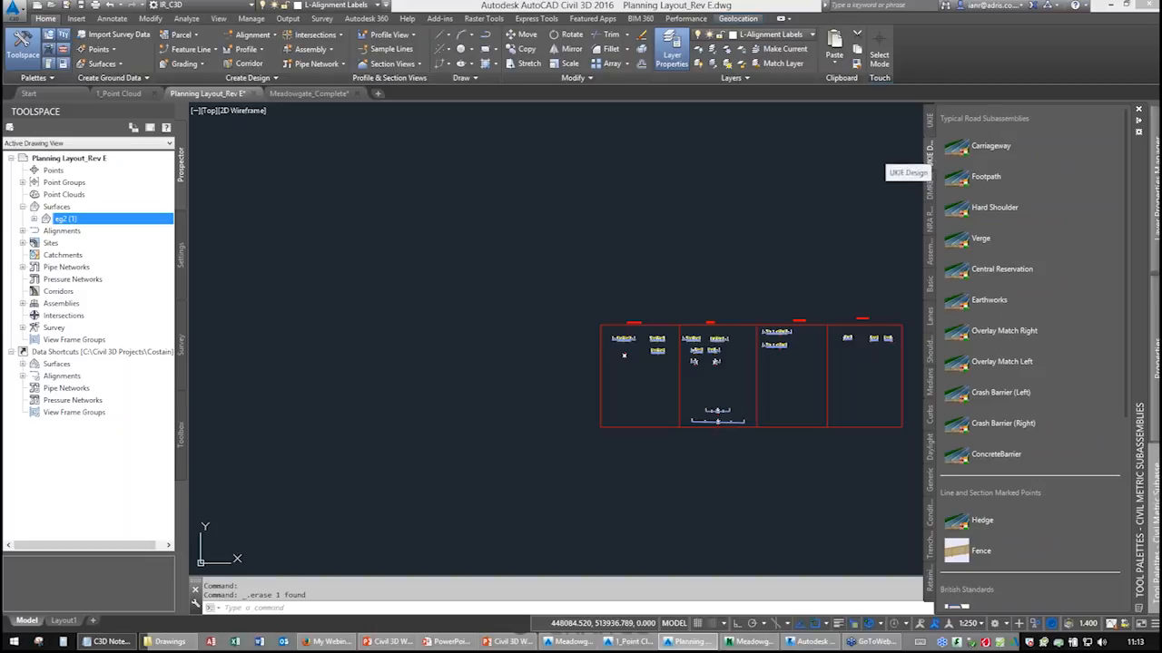
scroll(975, 415, down, 5)
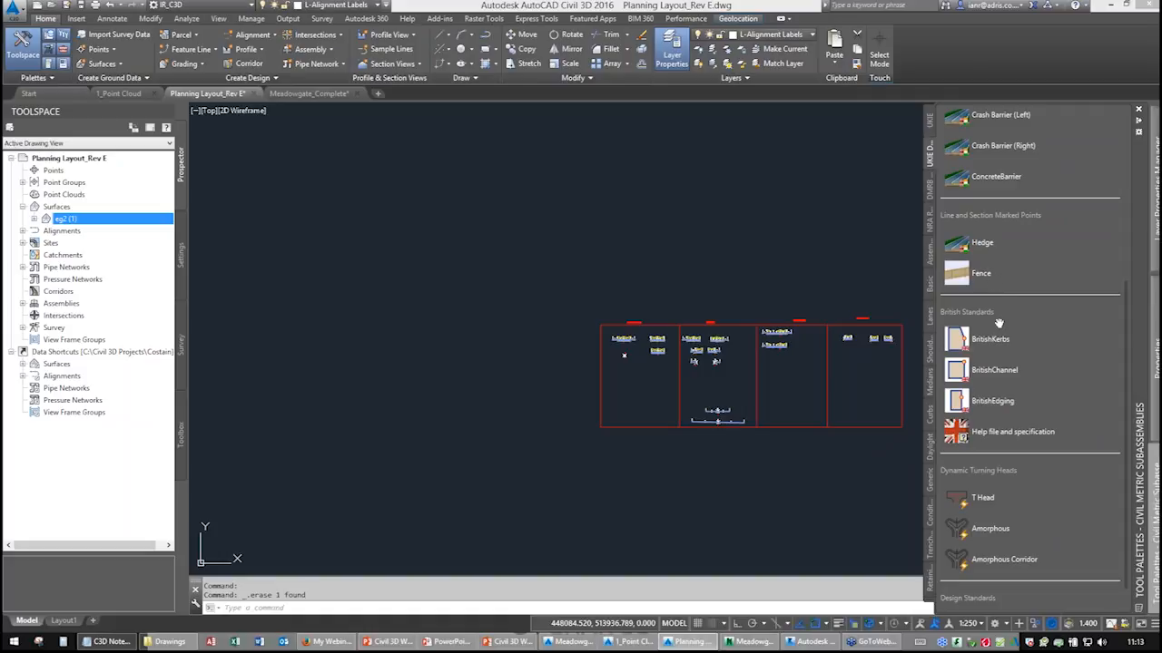
scroll(998, 325, down, 1)
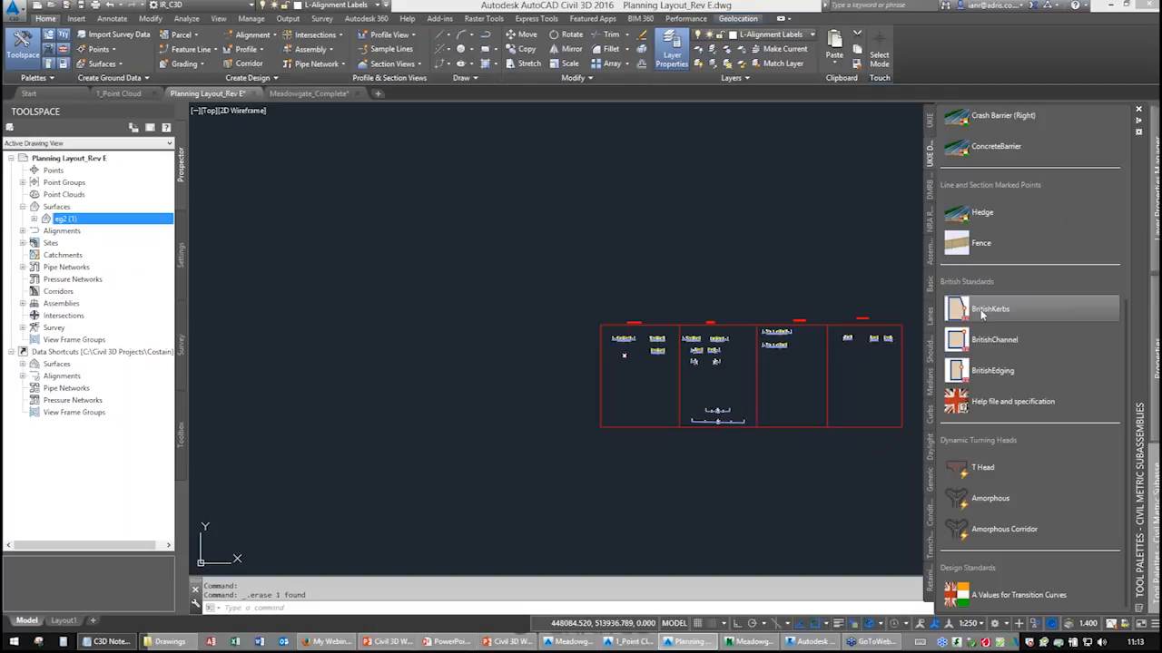
scroll(982, 314, up, 10)
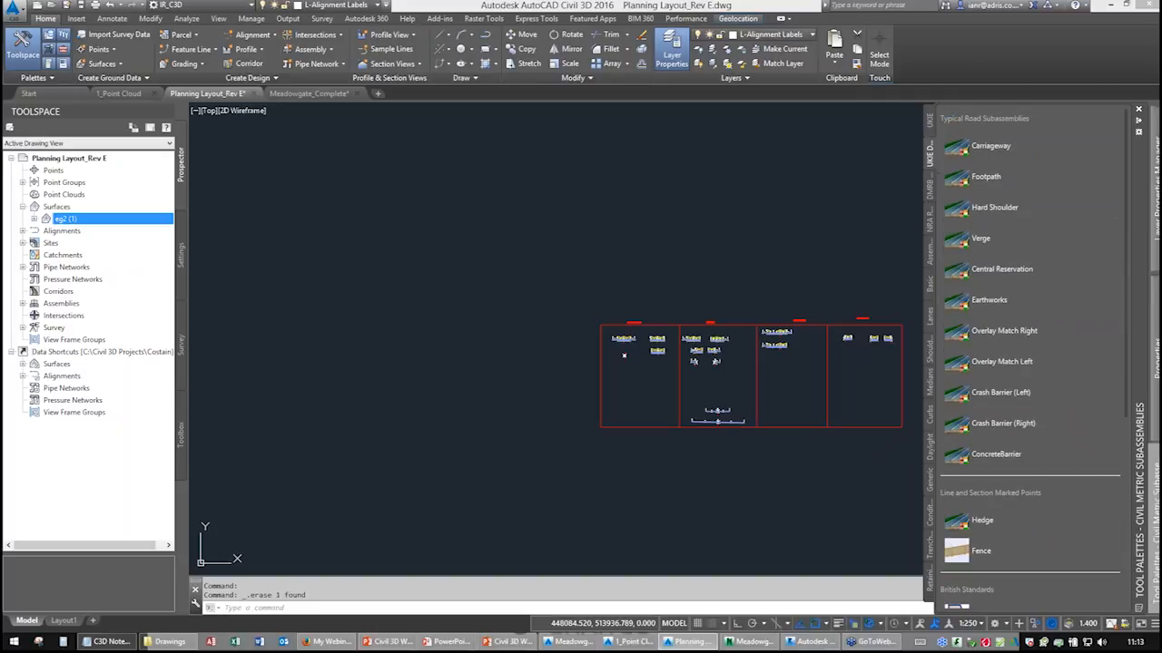
Insert the DMRB SU2 Single assembly from the DMRB palette into empty drawing space.
click(930, 195)
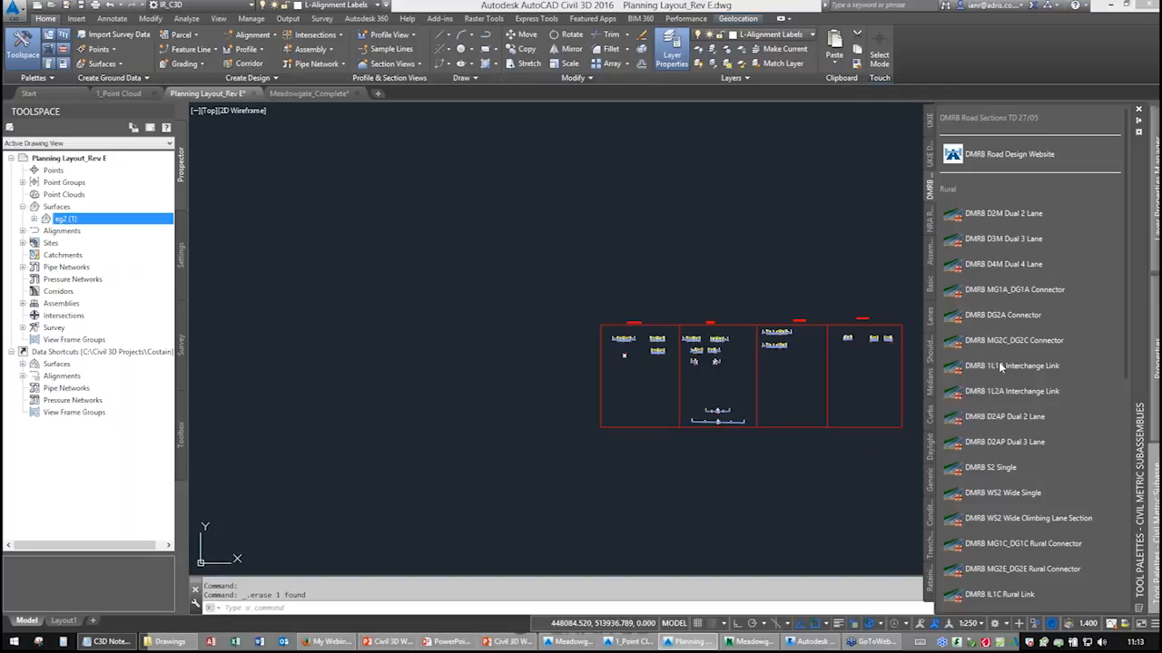
scroll(998, 383, down, 5)
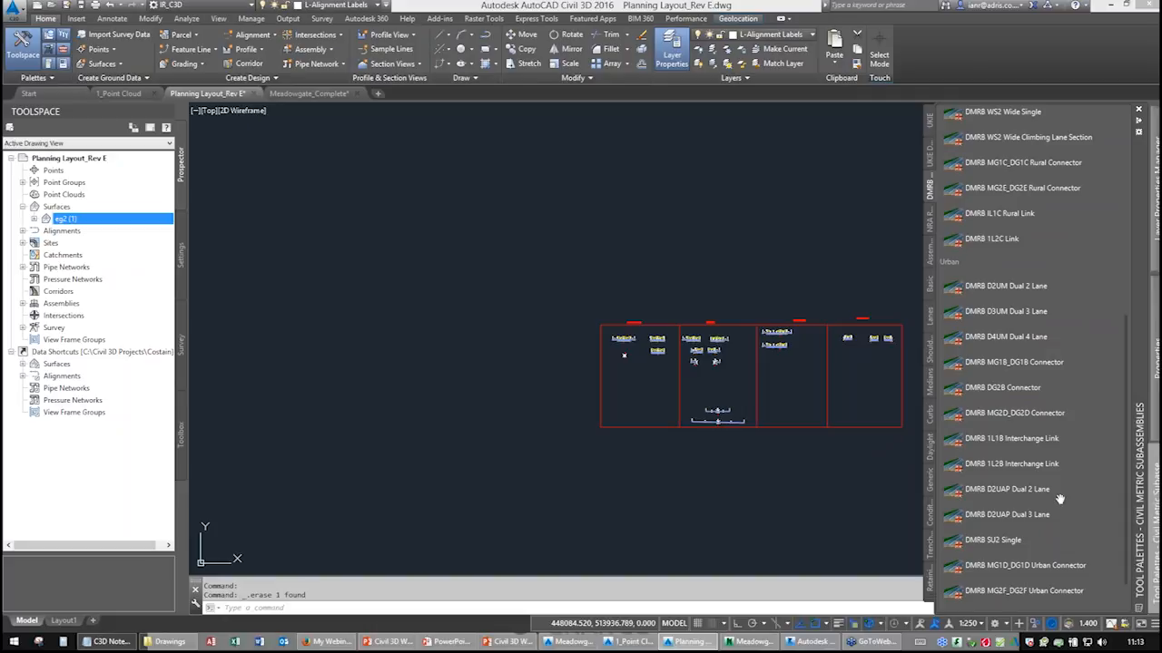
click(972, 541)
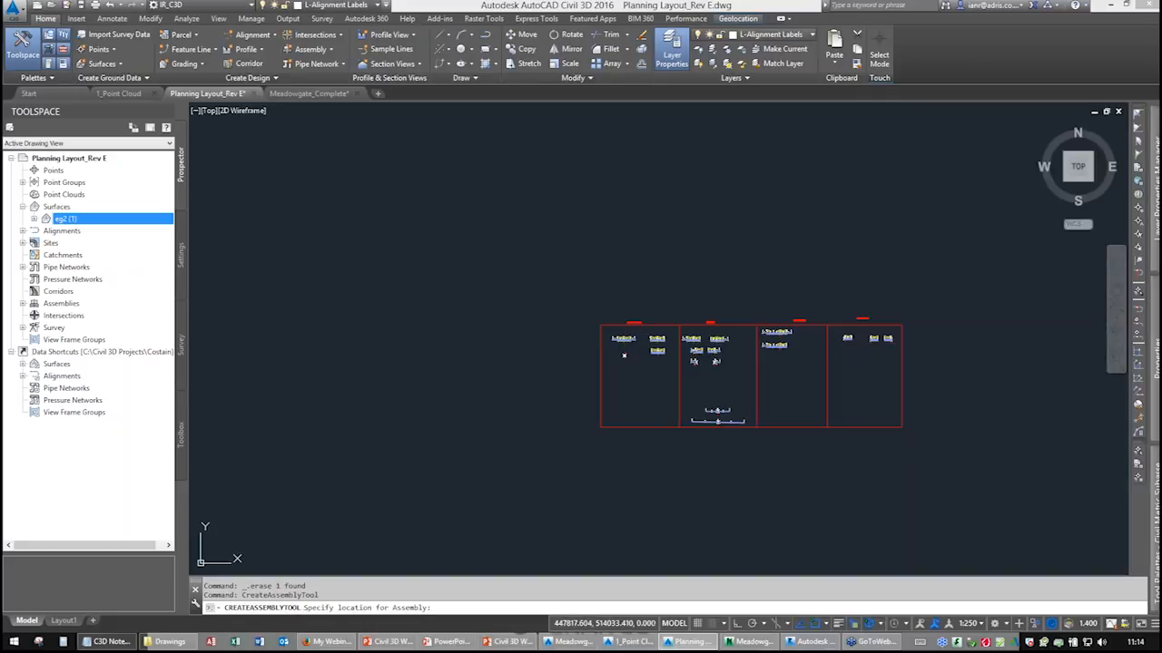
click(513, 281)
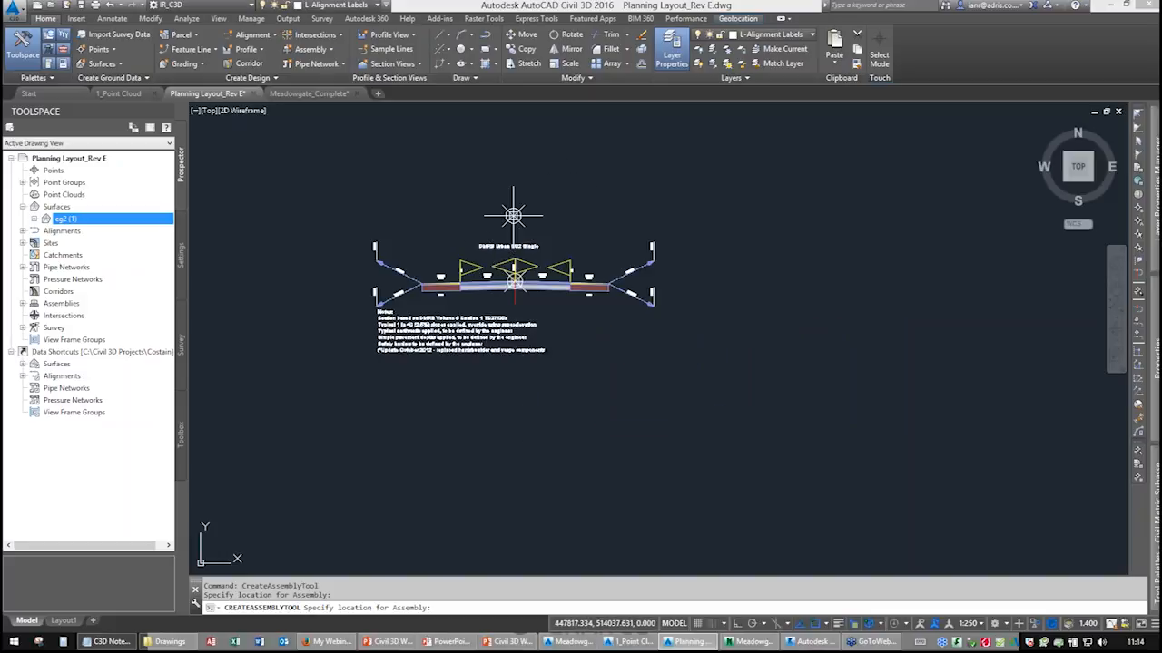
key(Return)
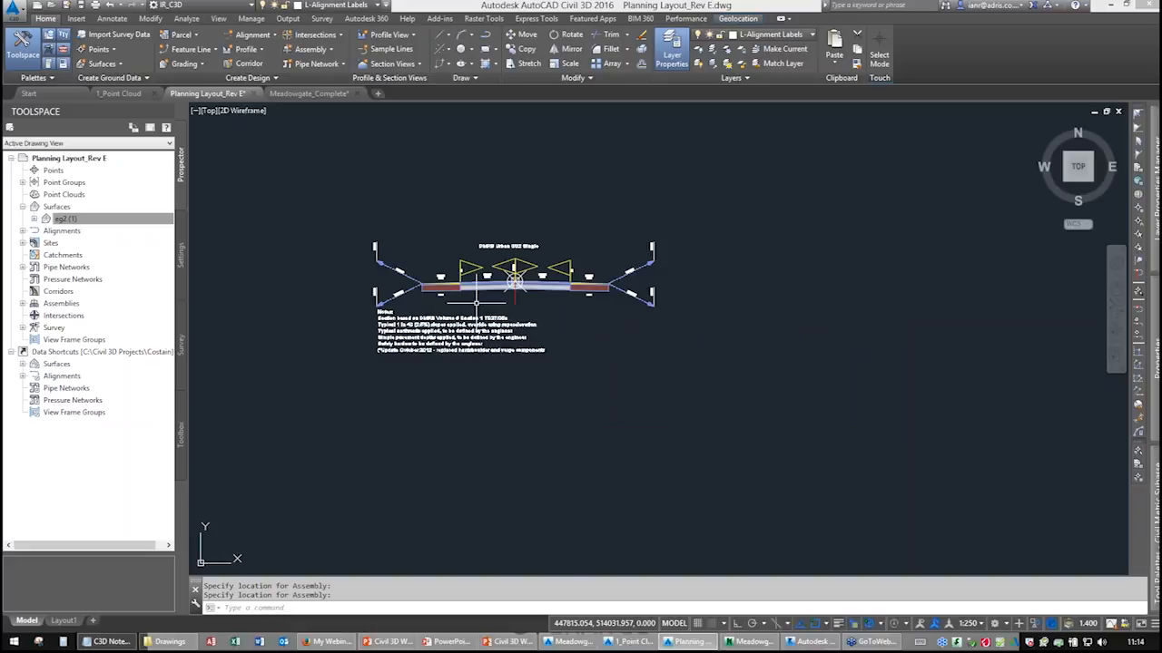
Zoom and pan around the drawing to inspect the placed assemblies.
scroll(490, 314, down, 5)
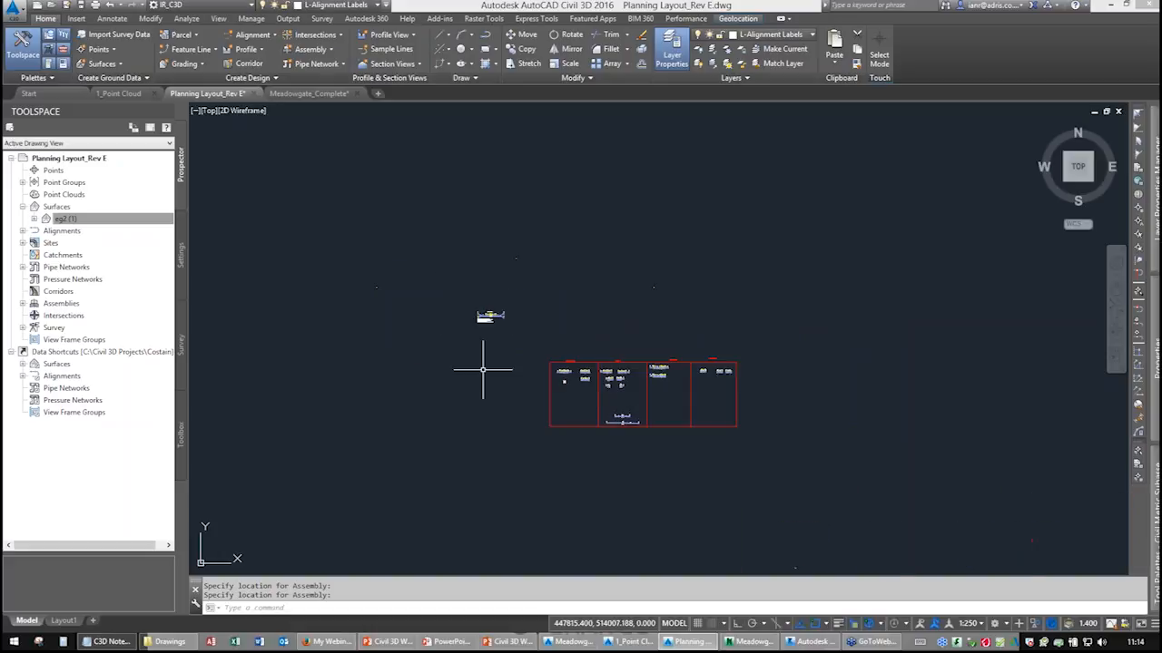
scroll(445, 390, down, 5)
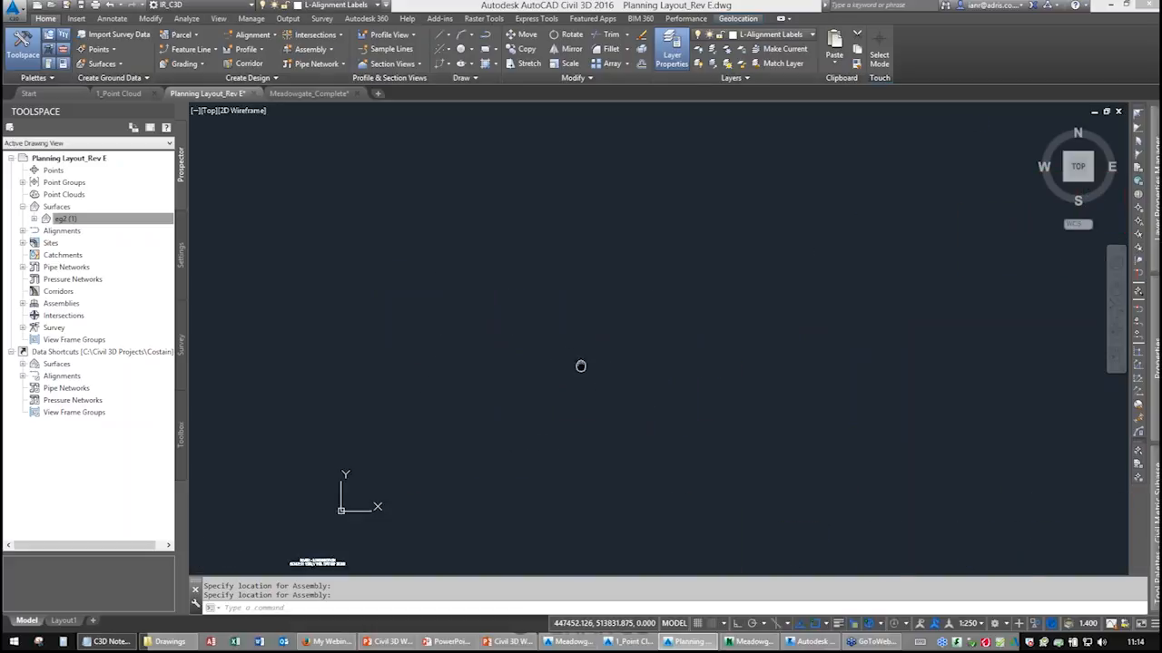
scroll(581, 356, down, 4)
scroll(347, 485, up, 8)
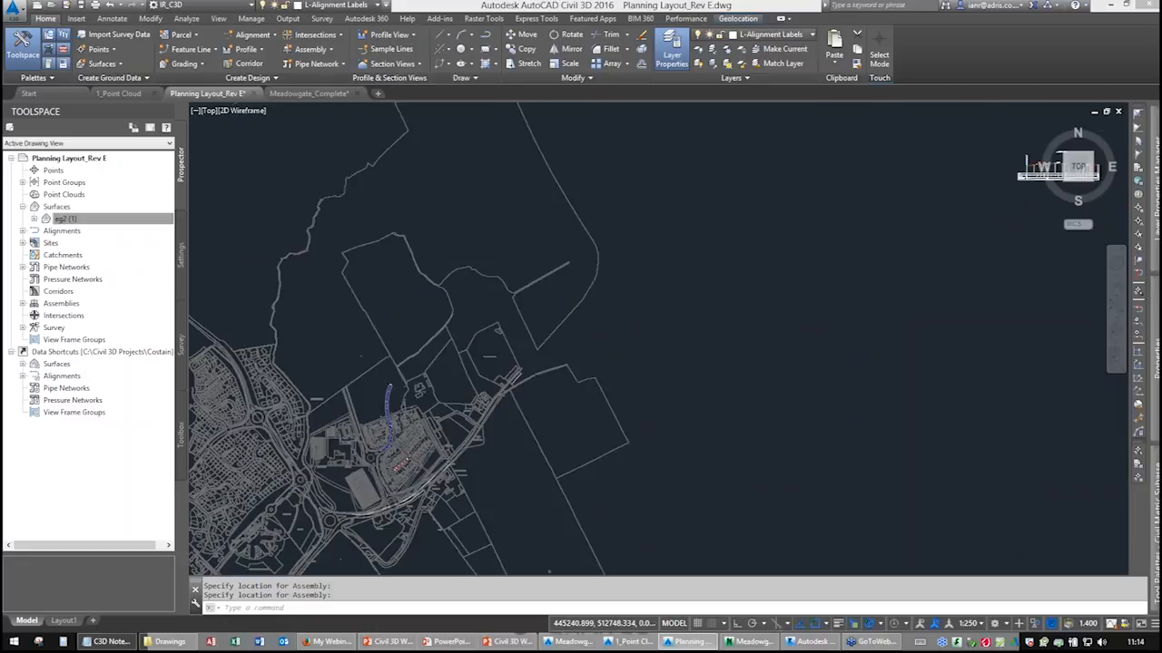
middle_drag(763, 234, 569, 516)
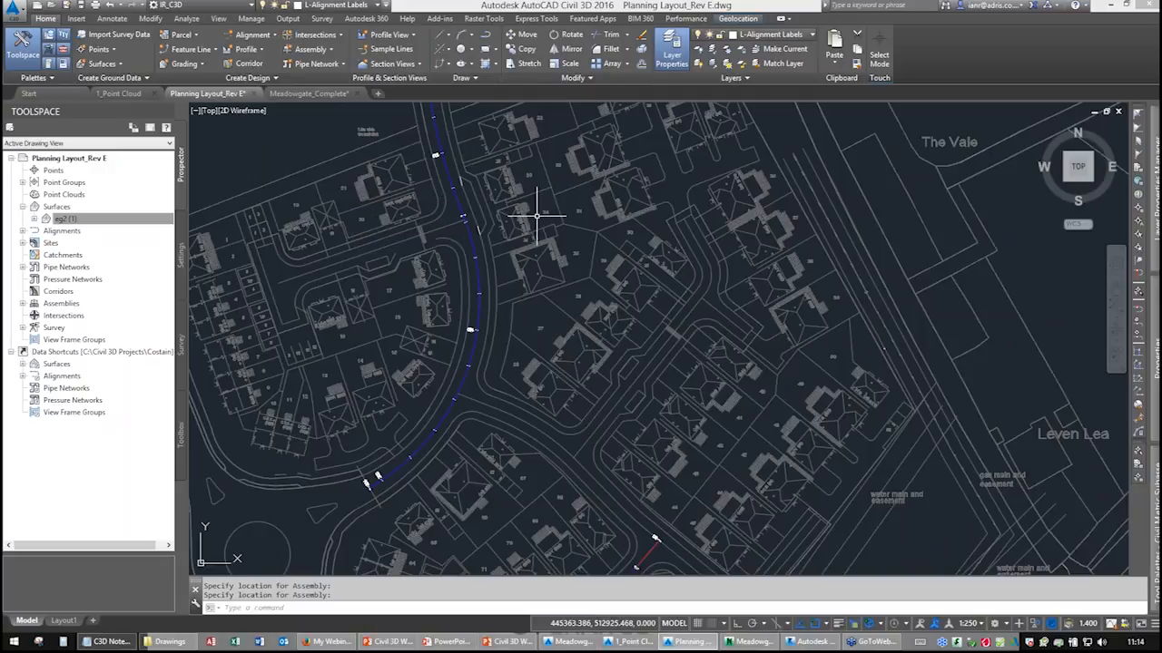
scroll(532, 213, down, 10)
middle_drag(691, 309, 619, 339)
scroll(600, 322, up, 10)
middle_drag(580, 239, 606, 307)
scroll(580, 279, up, 2)
scroll(581, 279, up, 8)
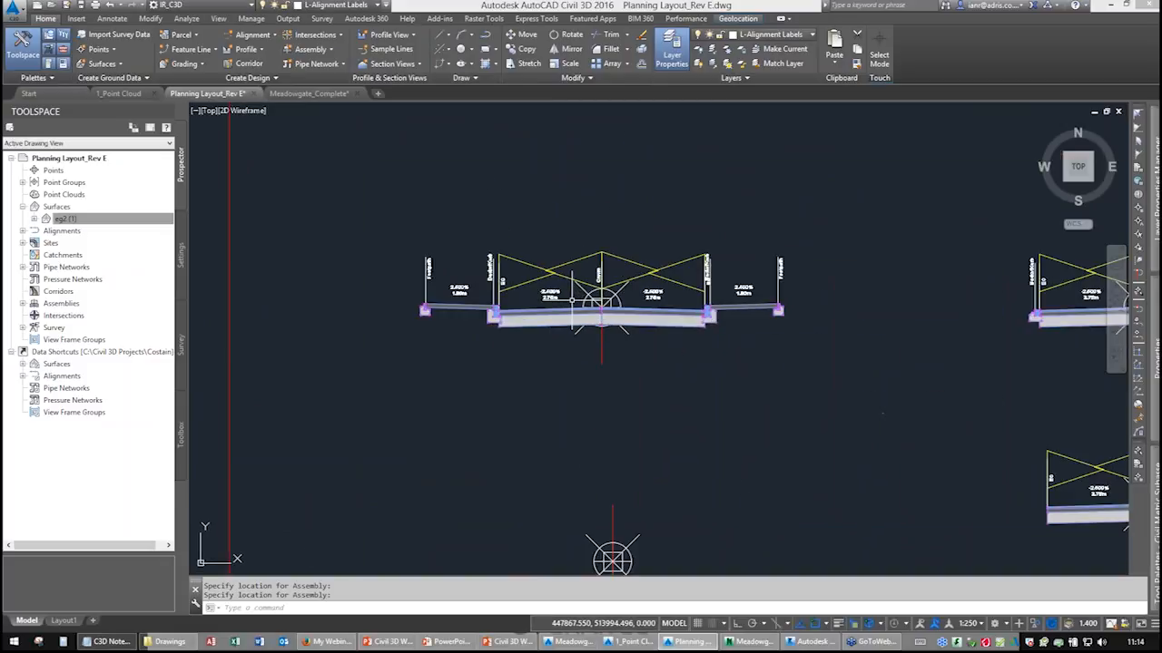
Create a new tool palette and name it with the user's first name.
mouse_move(1153, 474)
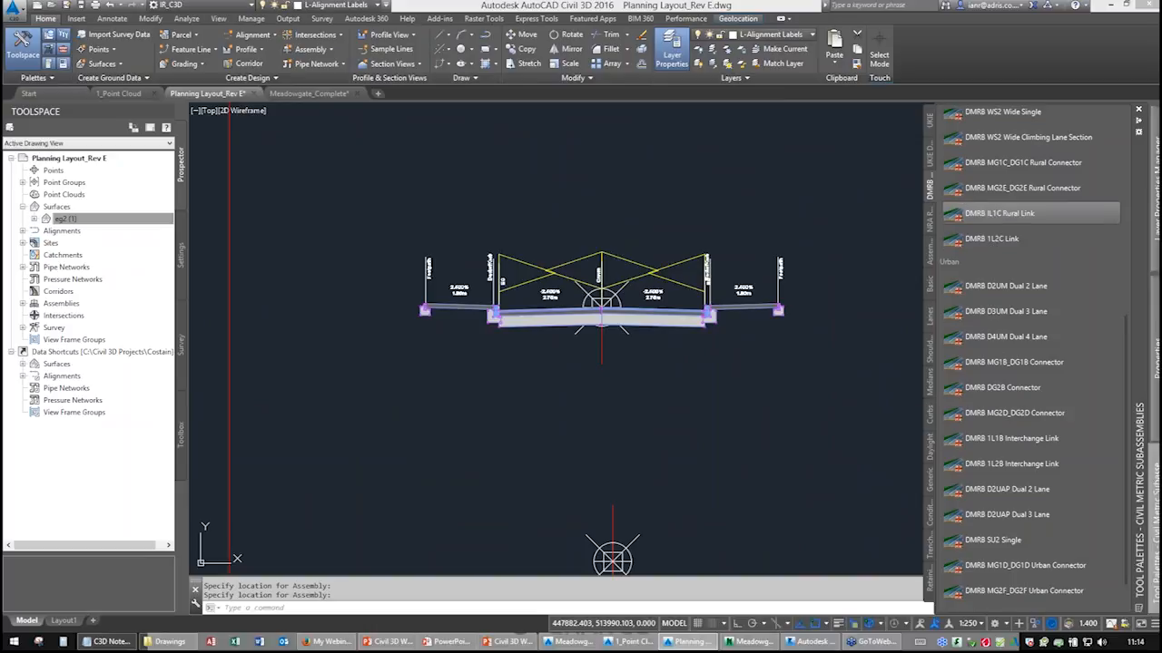
right_click(1140, 201)
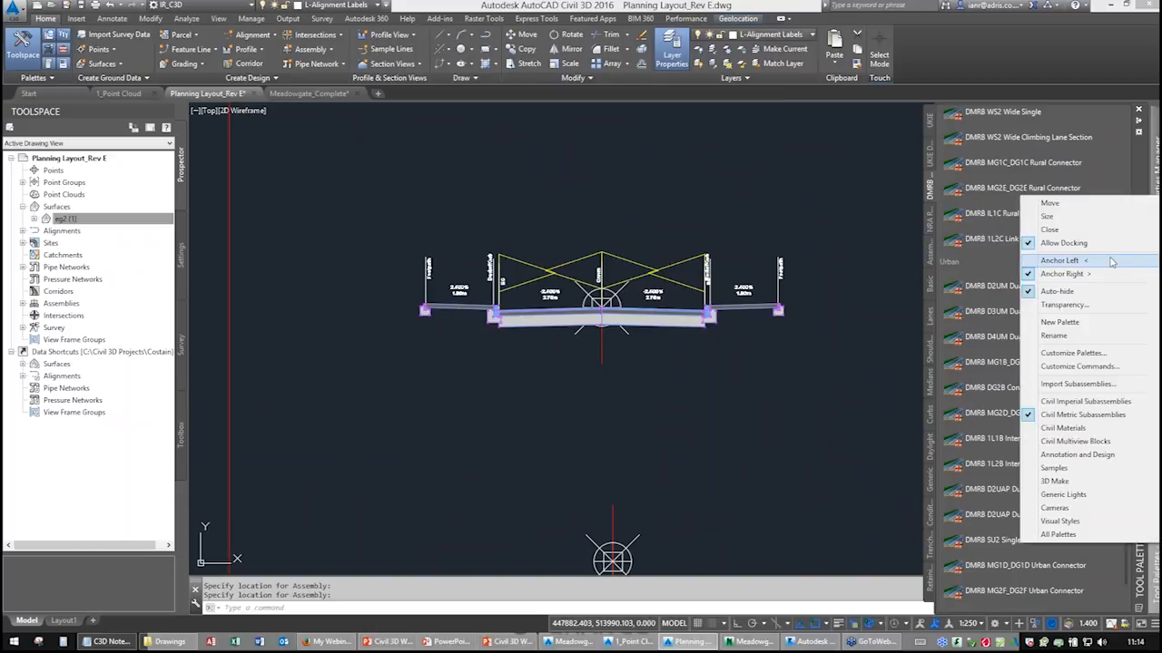
click(1059, 323)
text(Ian)
key(Return)
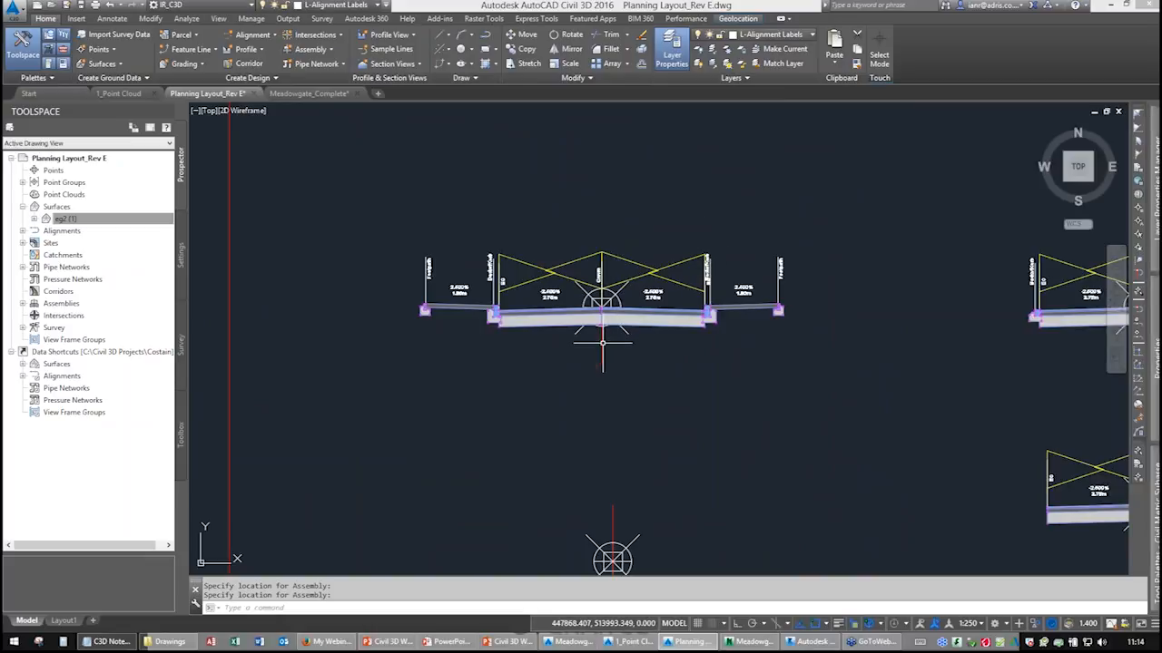
Add the Standard Site Road assembly from the drawing to the new custom tool palette as a tool.
click(602, 342)
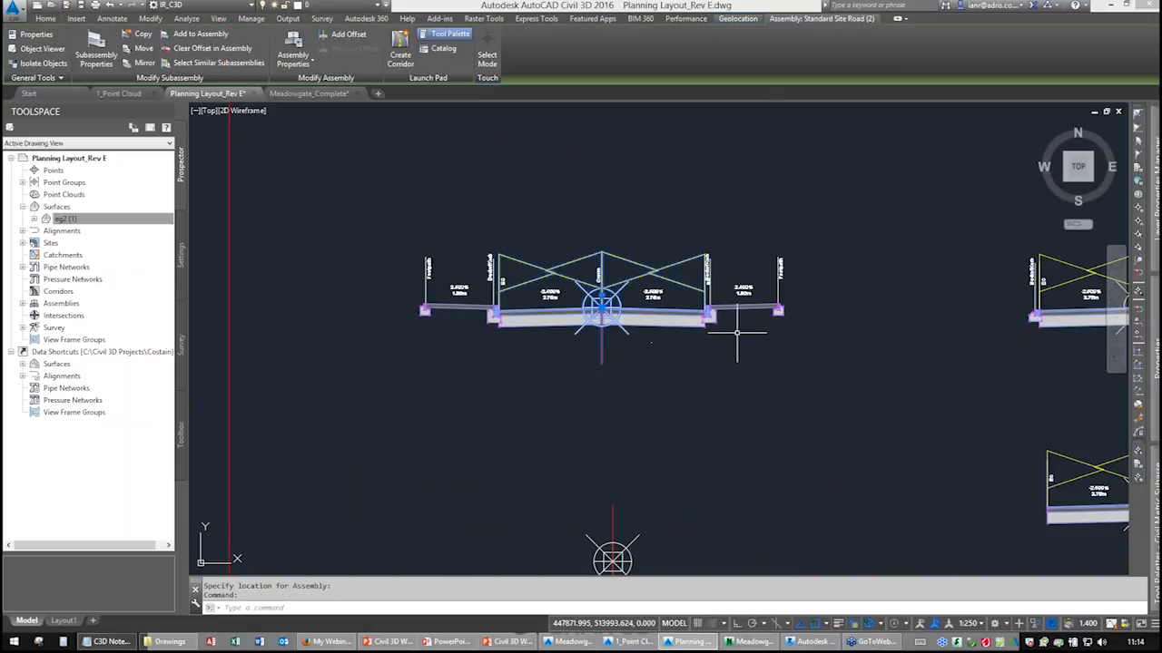
click(601, 347)
key(Escape)
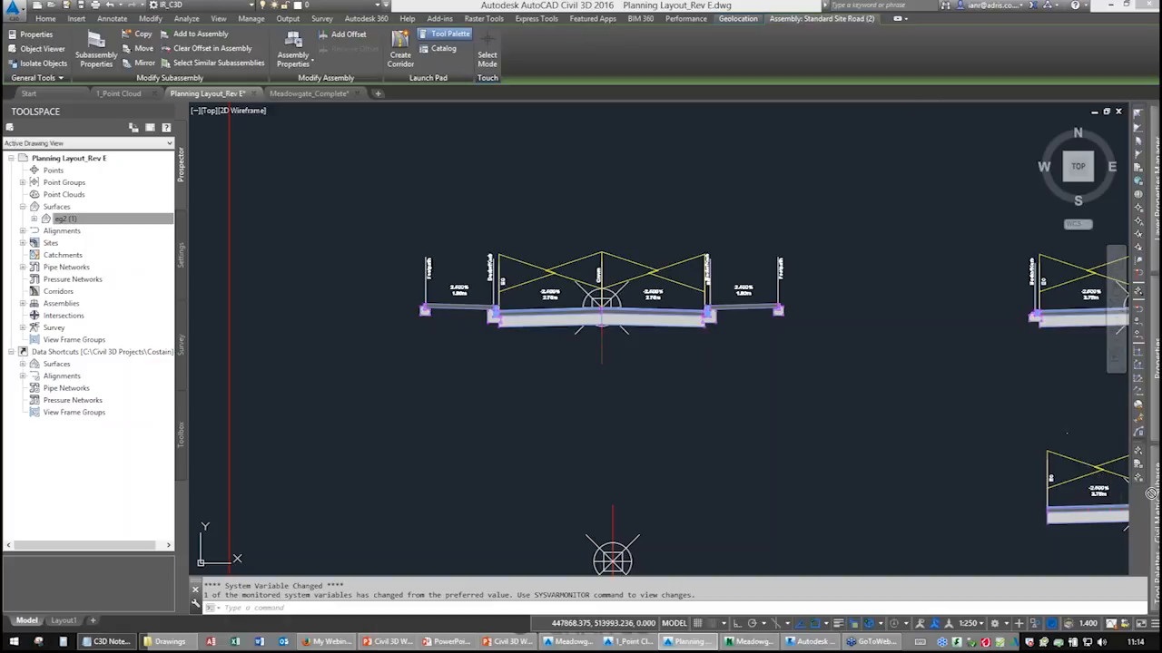
mouse_move(1151, 492)
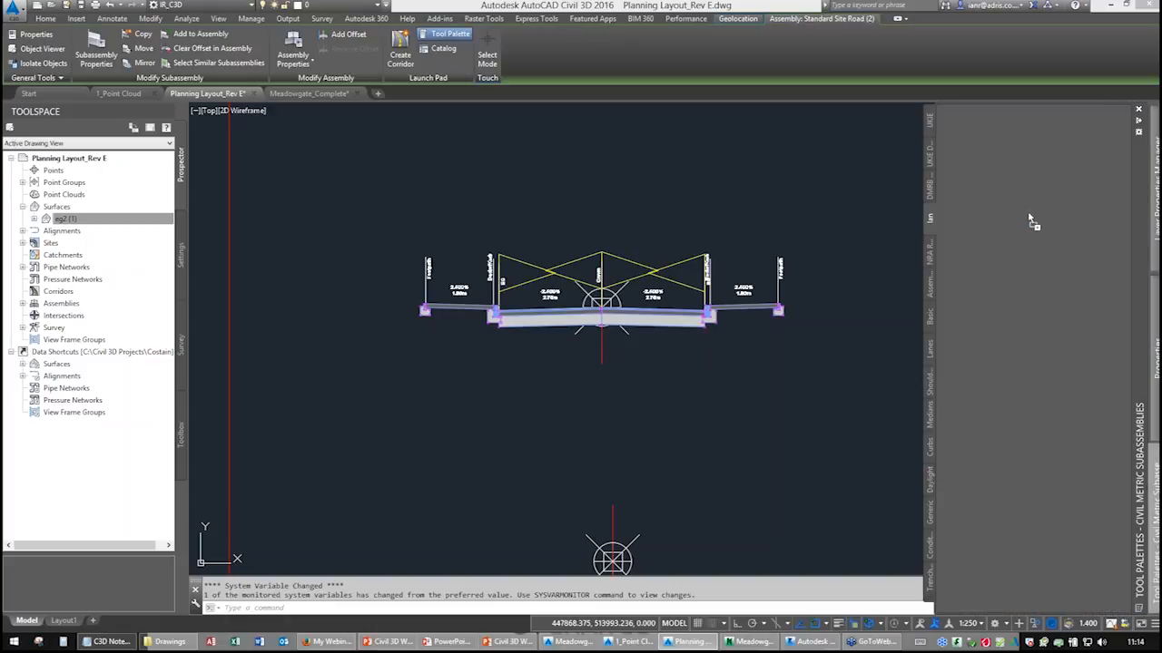
drag(1030, 218, 1029, 218)
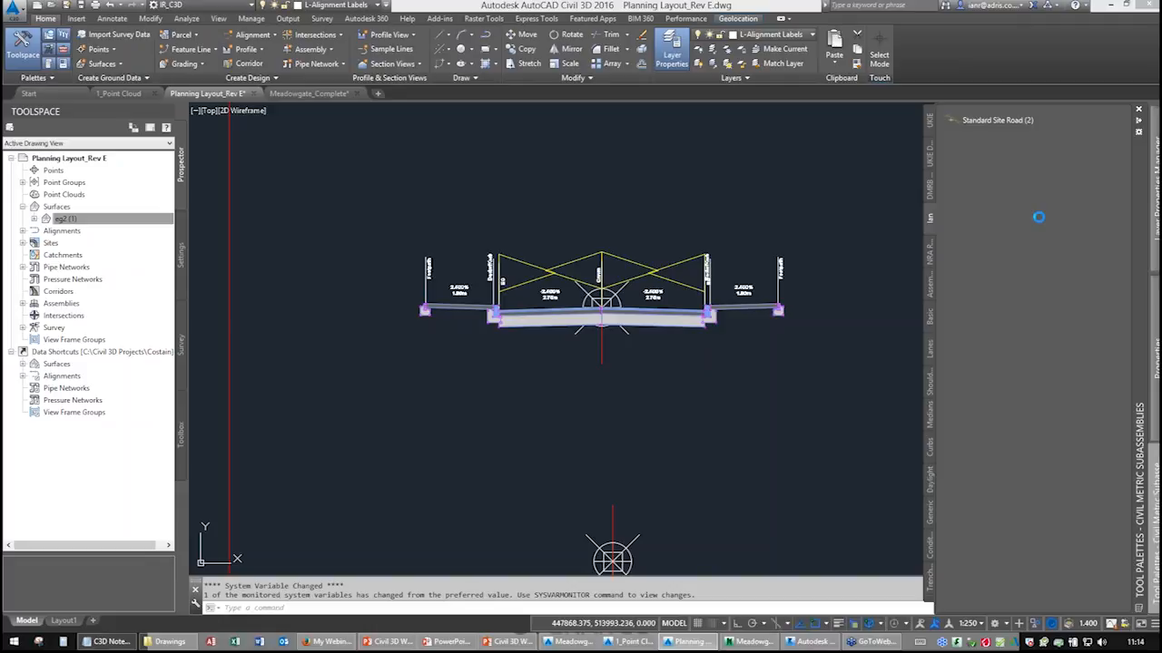
Review the properties of the Standard Site Road (2) palette tool without changing them.
right_click(1029, 129)
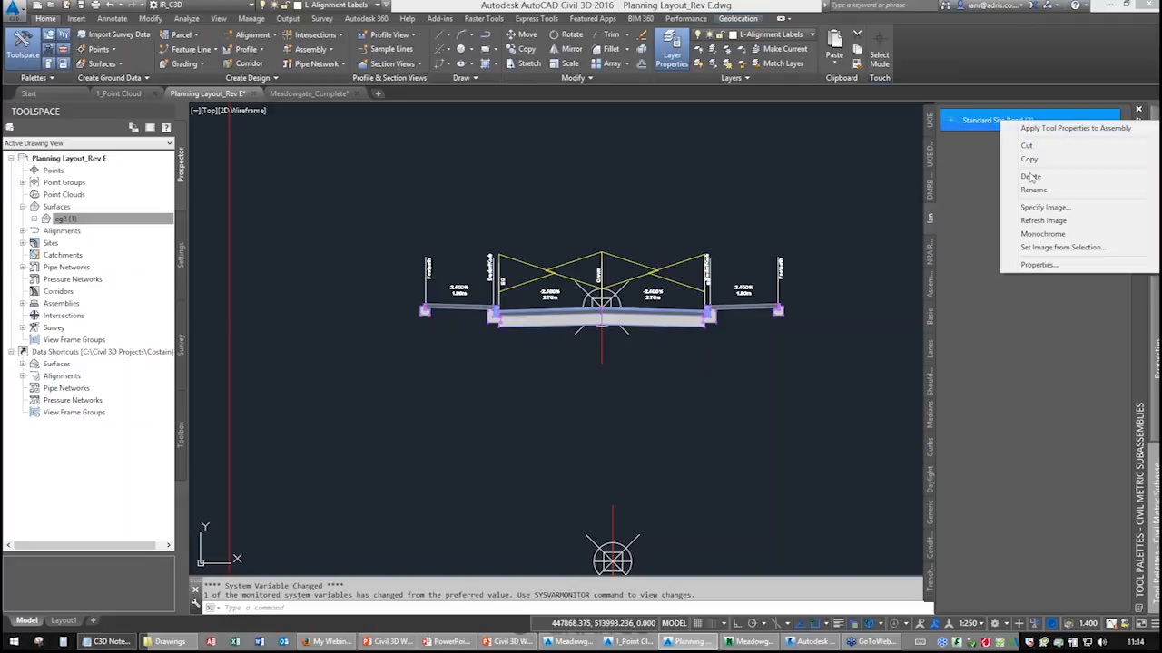
click(1039, 264)
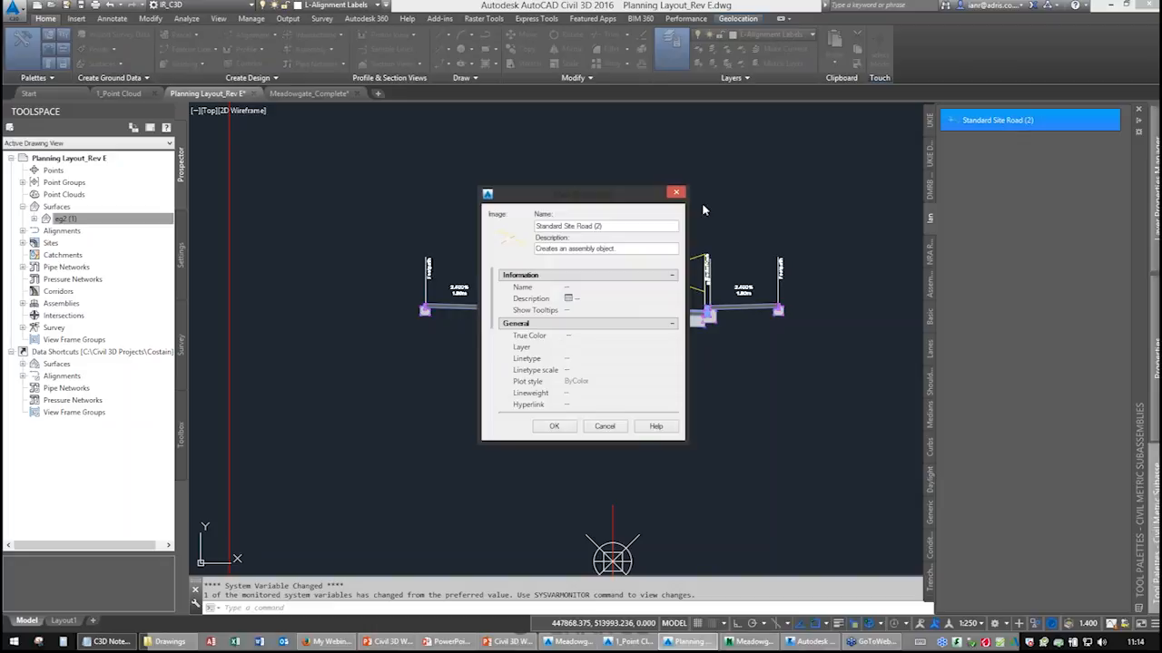
drag(600, 225, 533, 226)
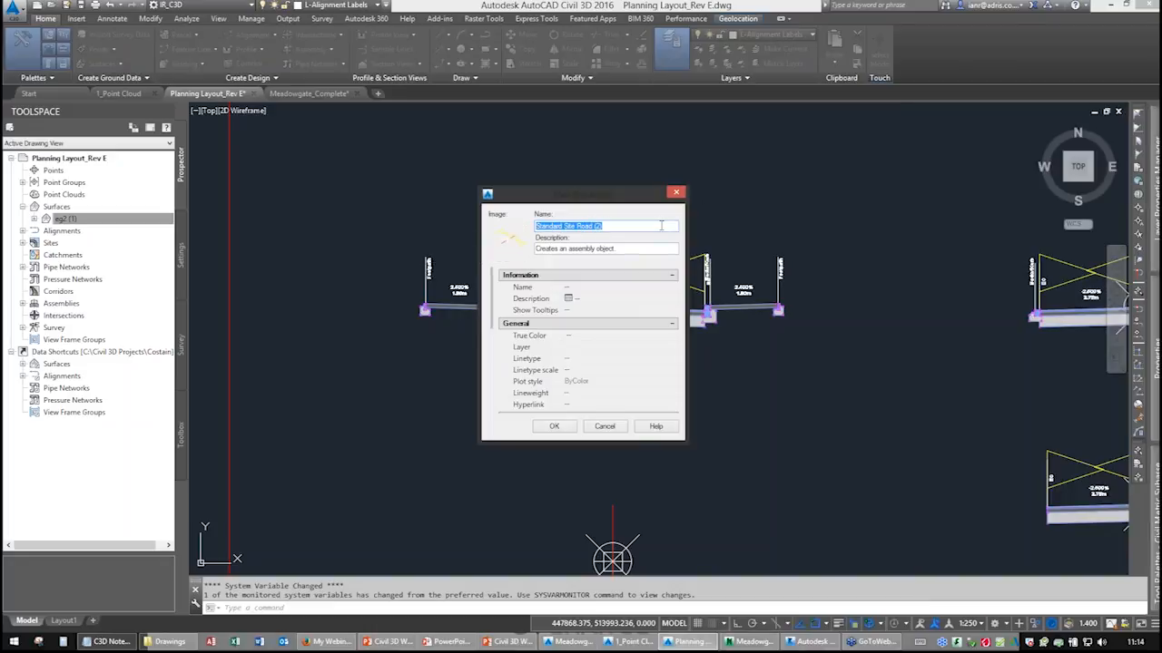
click(676, 192)
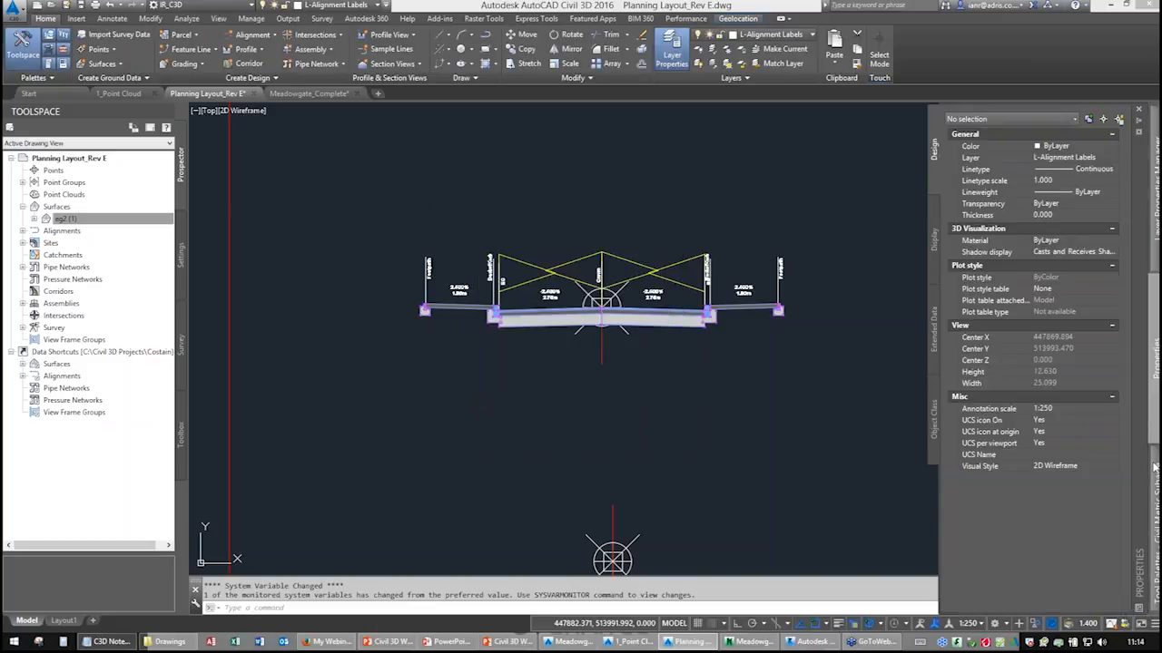
Browse the DMRB, NRA, Assemblies - Metric, Basic, Lanes and Retaining Walls subassembly palettes.
mouse_move(1152, 453)
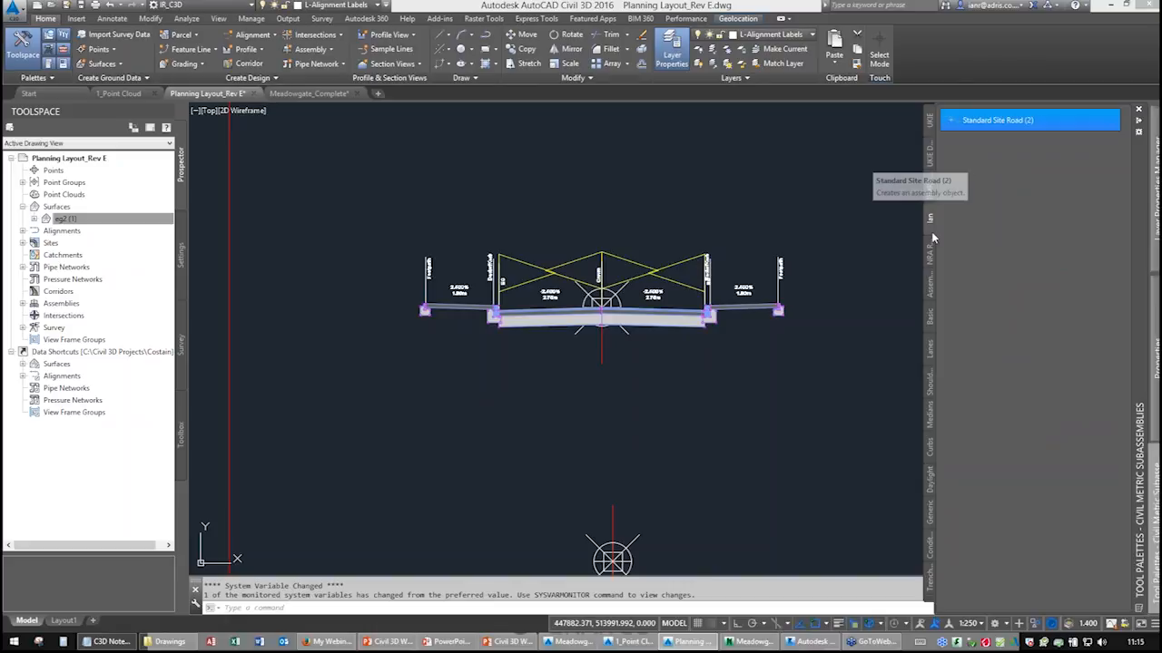
click(930, 192)
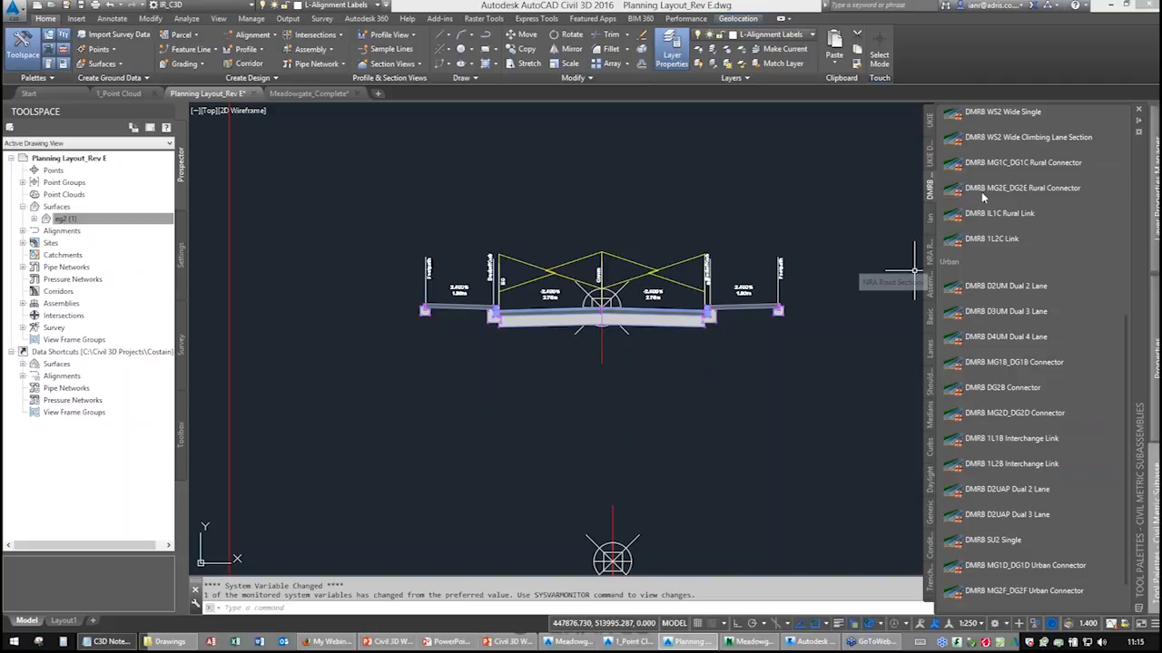
click(931, 256)
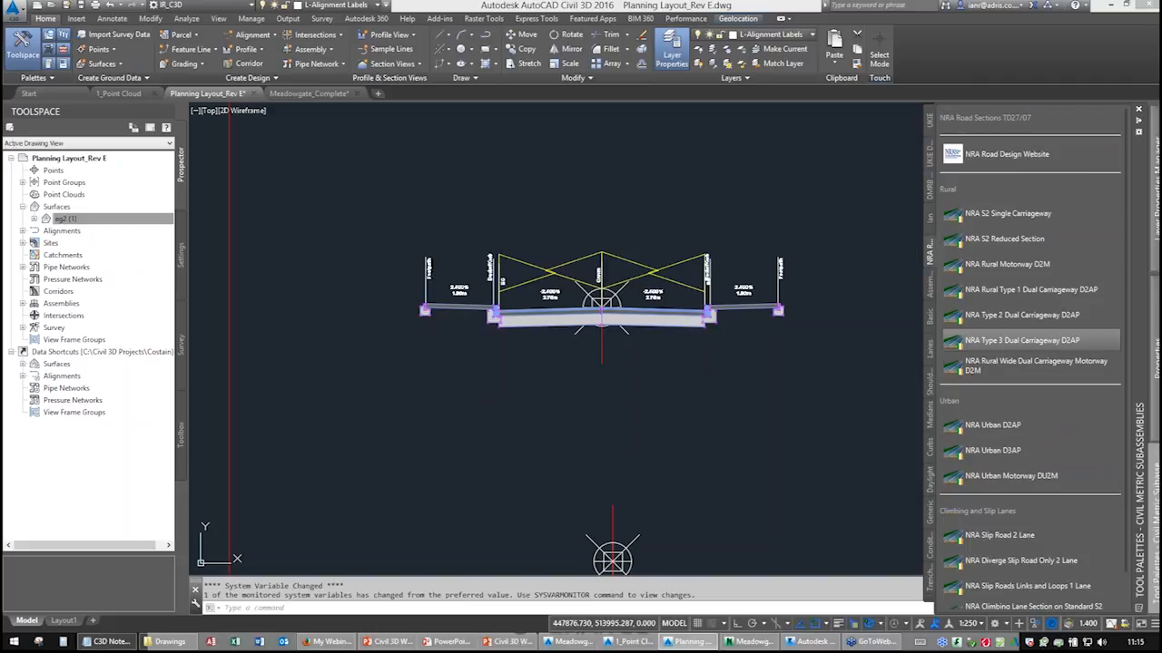
scroll(1005, 338, down, 1)
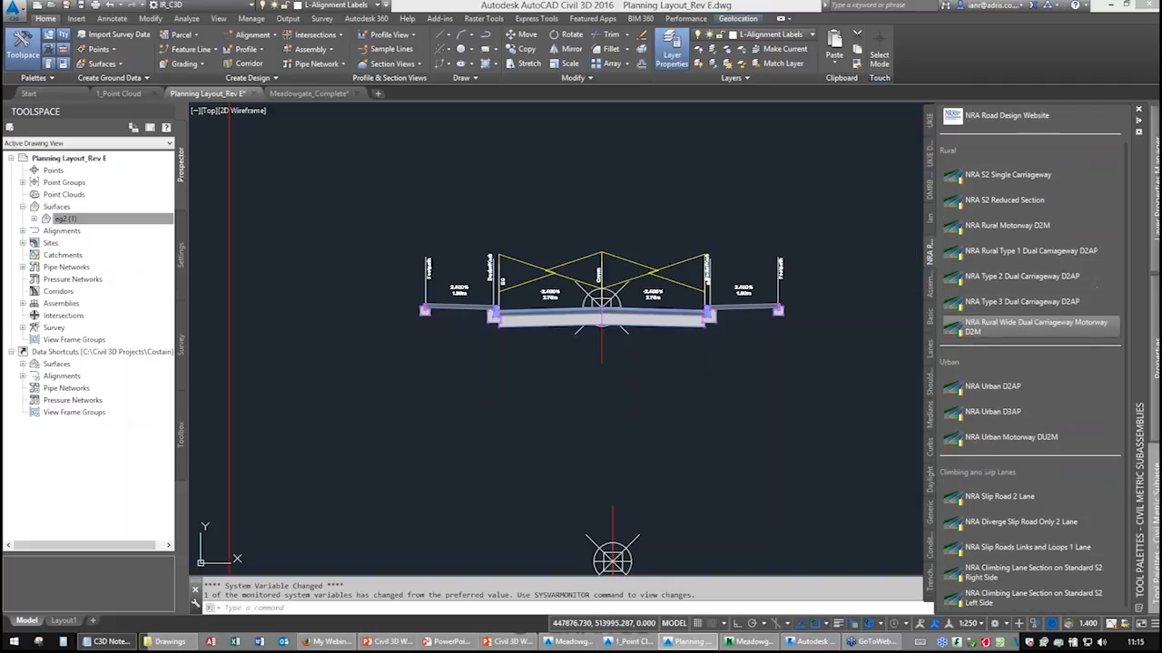
click(930, 286)
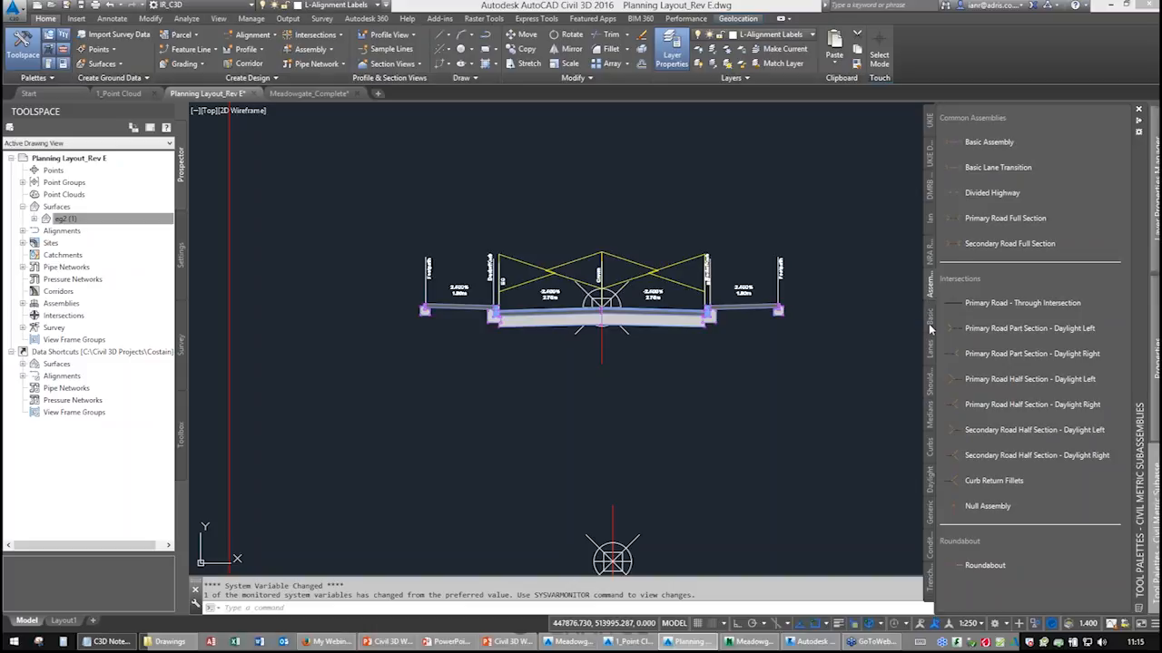
click(929, 327)
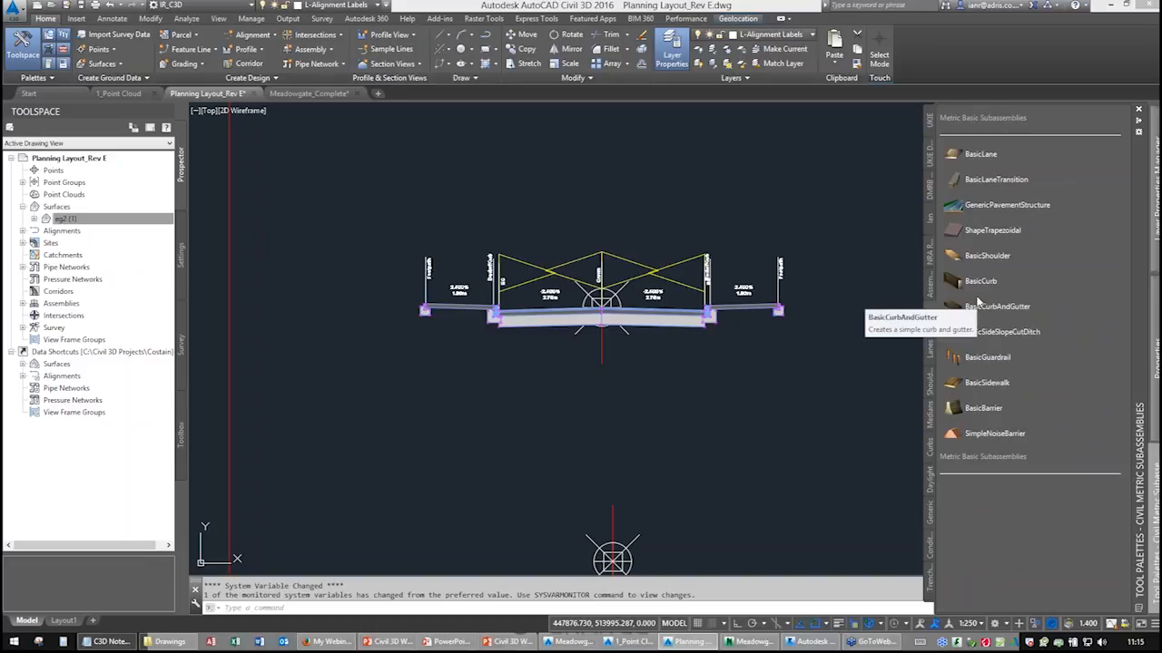
click(930, 357)
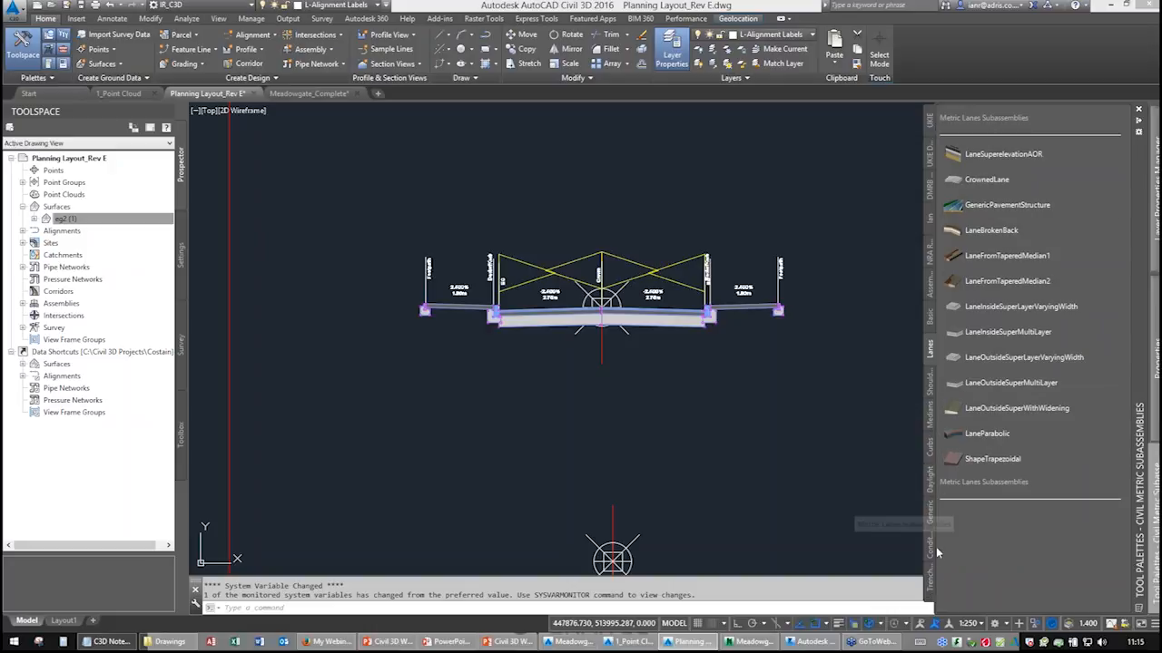
click(930, 603)
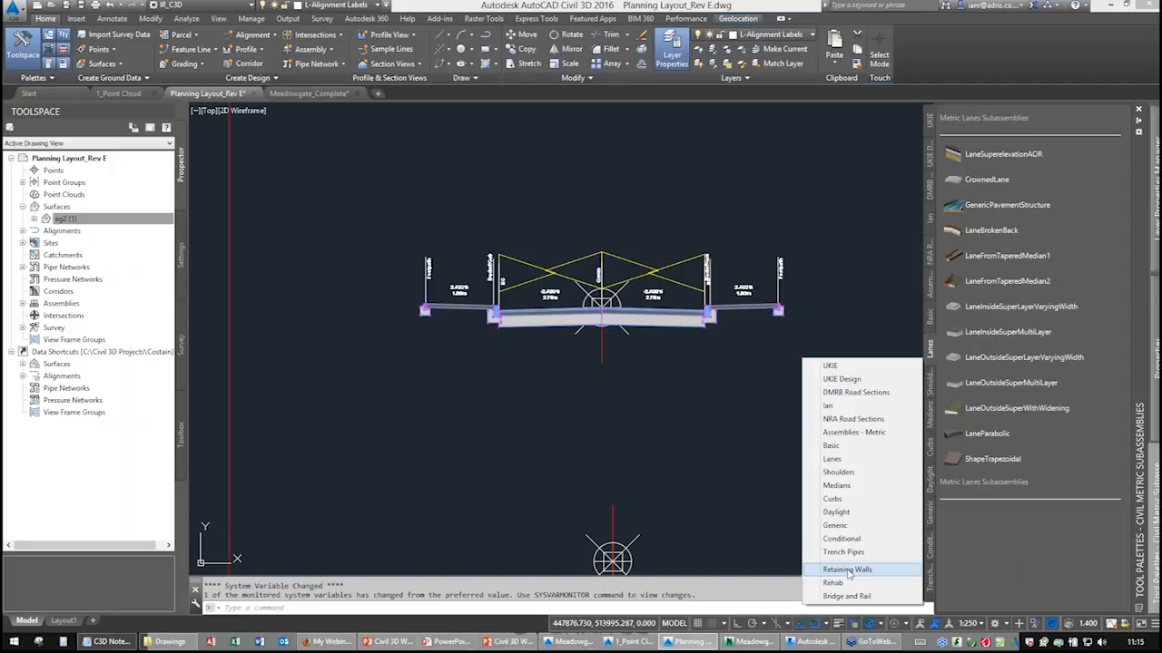
key(ctrl)
key(ctrl)
key(ctrl)
key(ctrl)
click(844, 571)
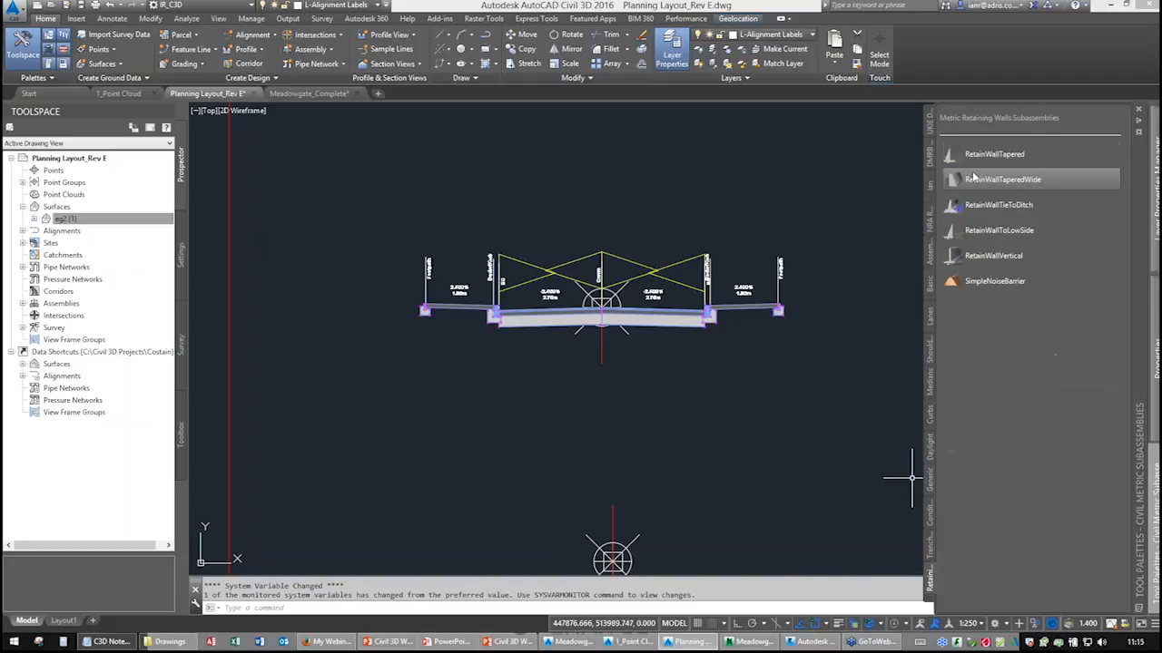
click(930, 601)
click(832, 362)
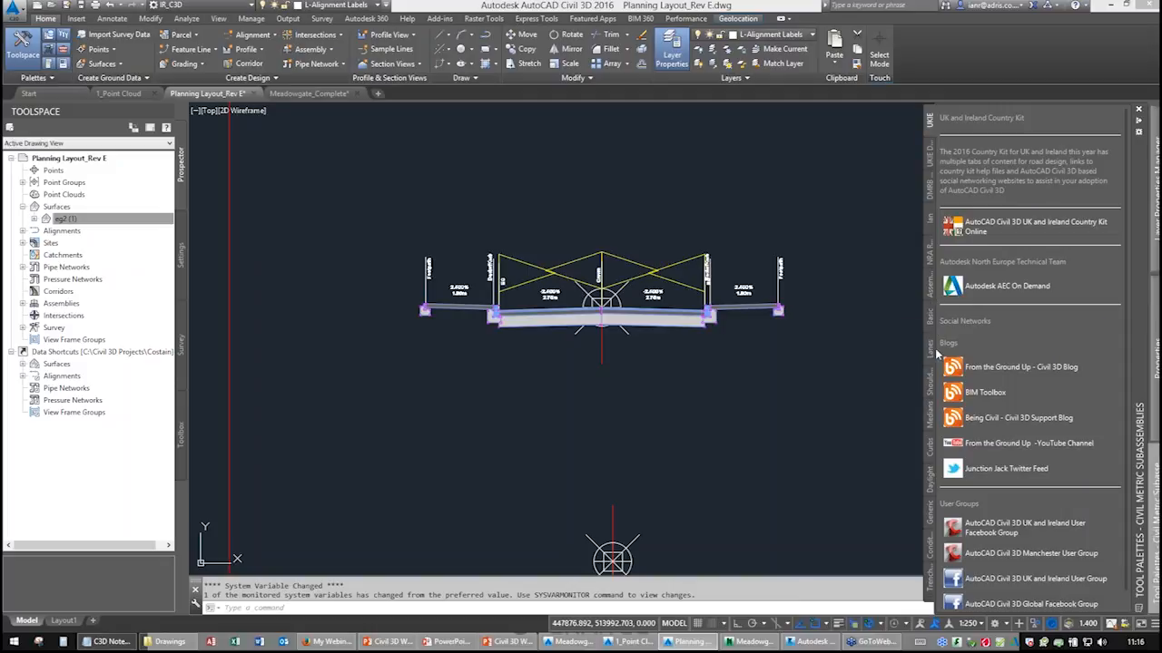
click(937, 354)
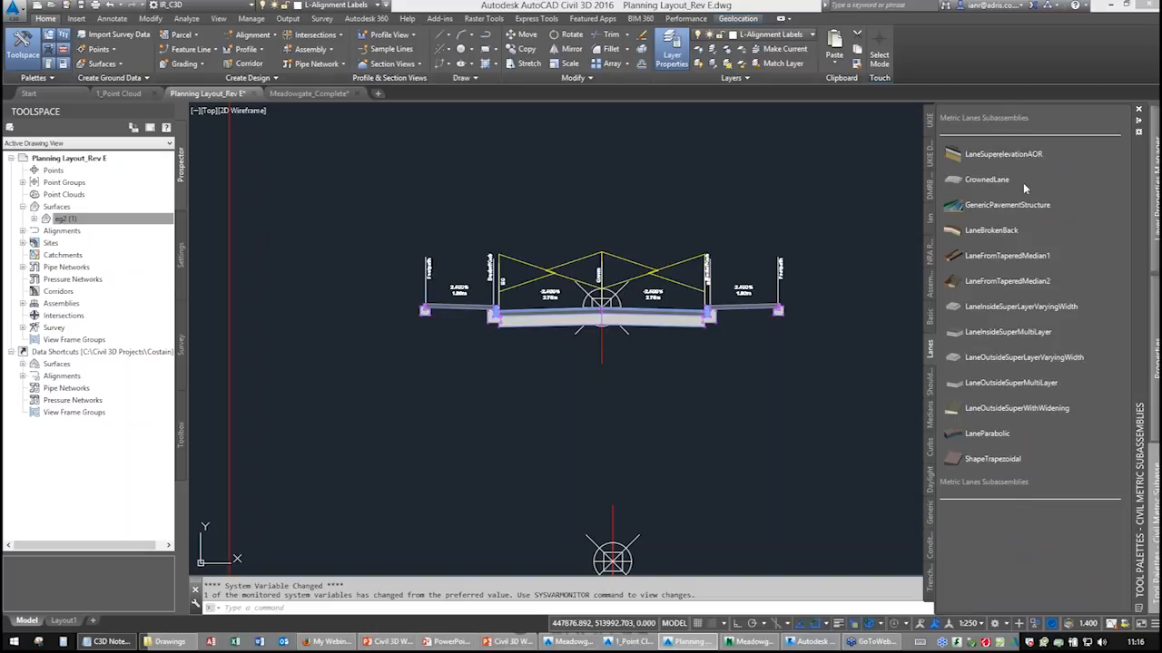
Attach a LaneSuperelevationAOR lane with -2.5% default slope and 2.75 m width to the empty assembly baseline.
click(977, 161)
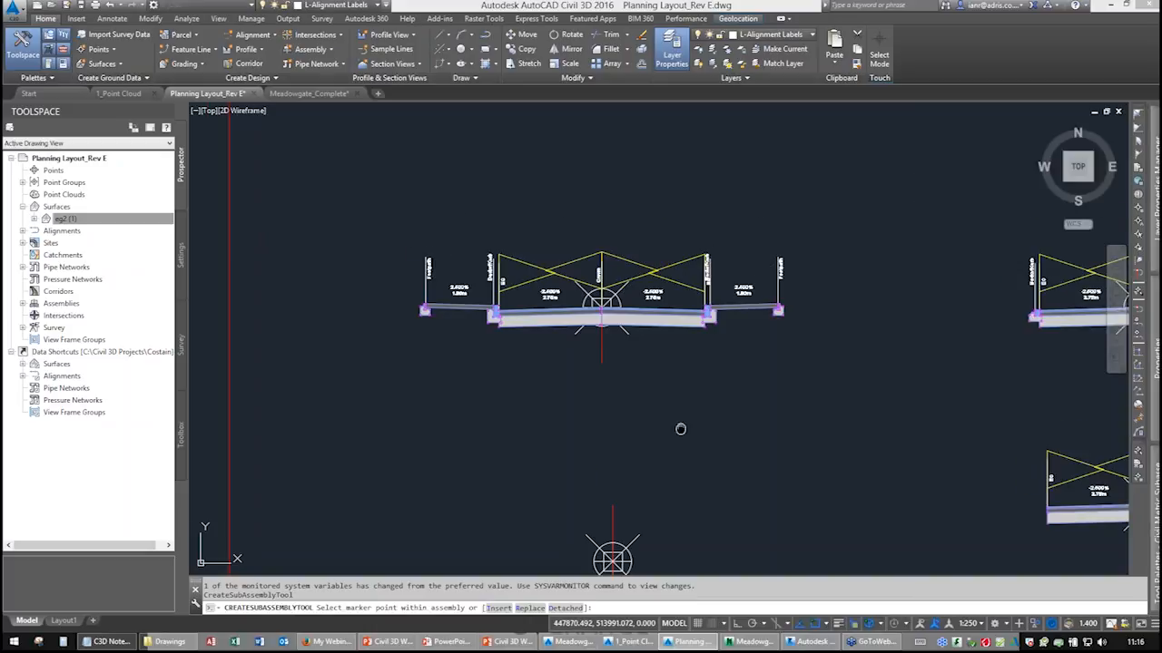
middle_drag(680, 428, 614, 218)
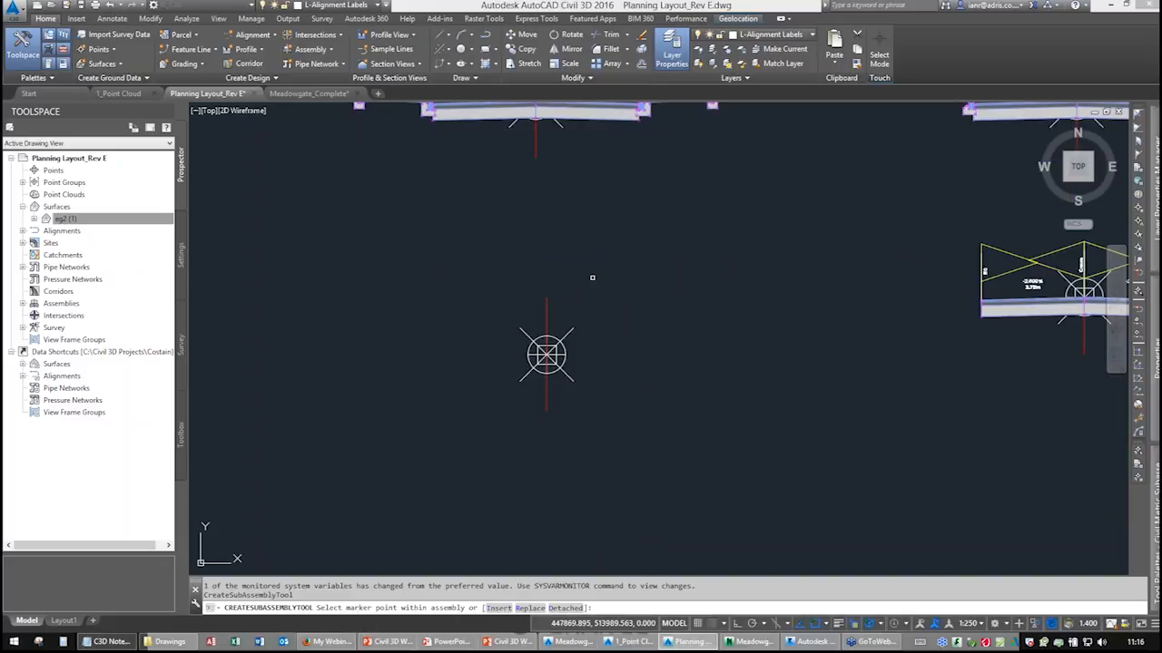
mouse_move(1155, 380)
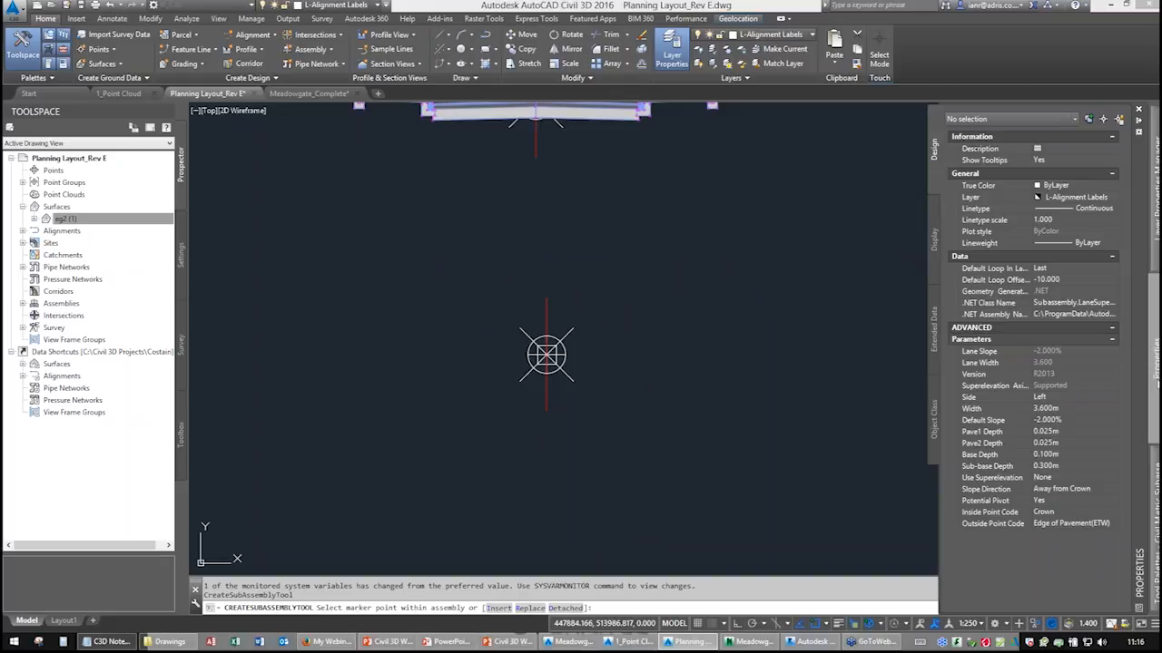
click(1043, 411)
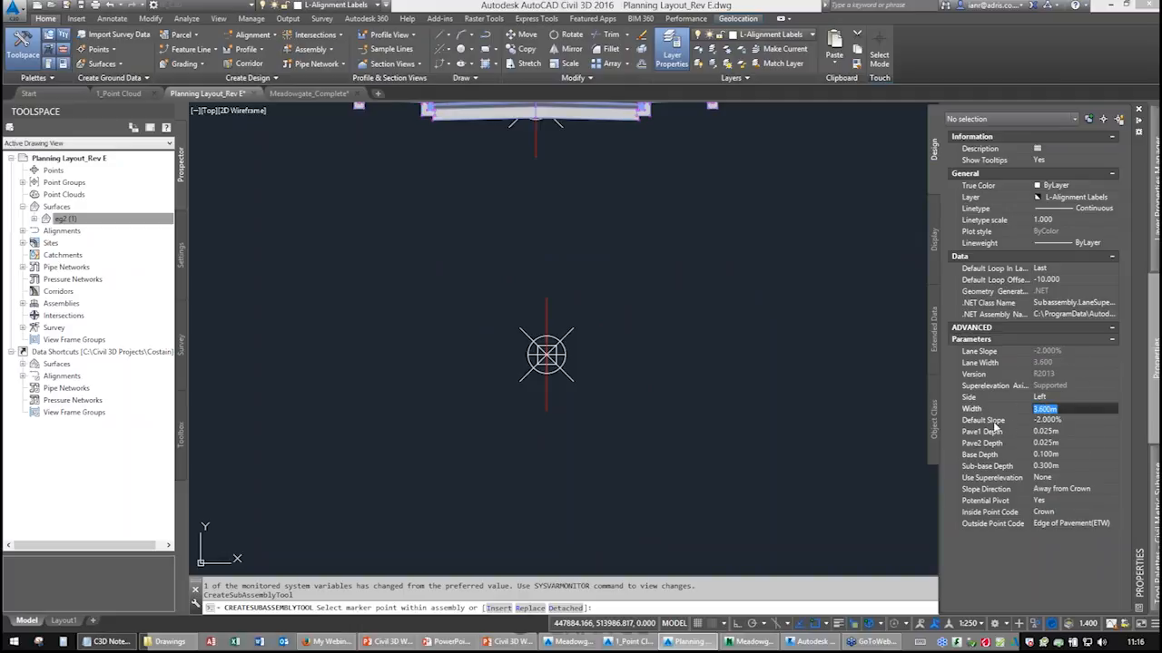
key(Tab)
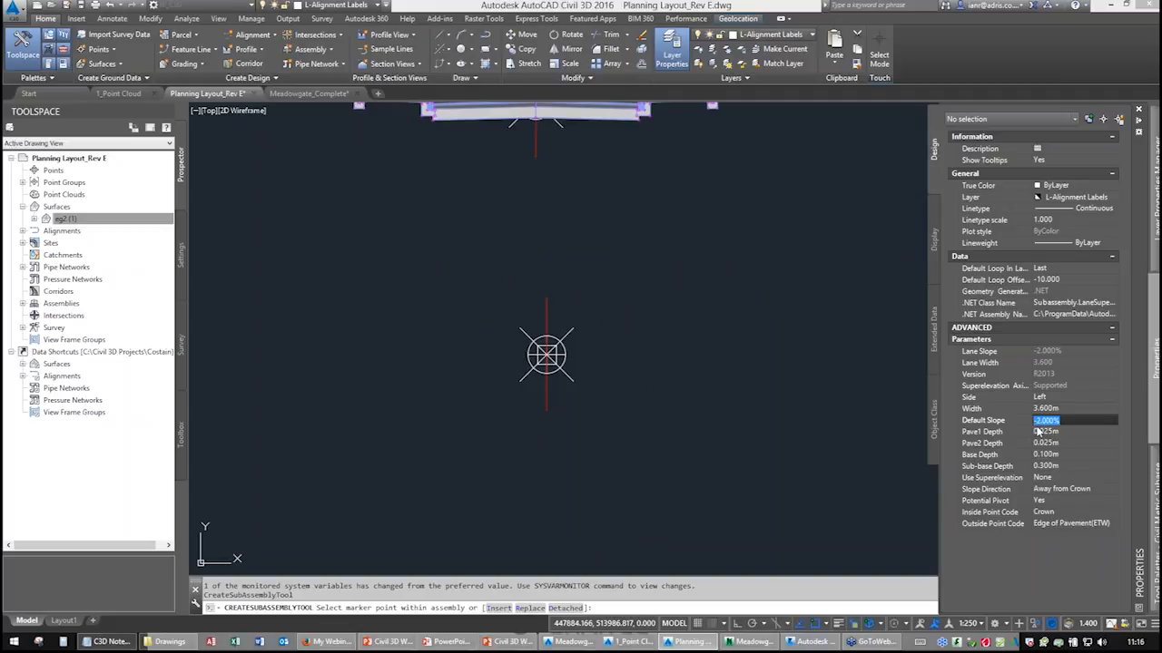
text(-2.5)
click(1061, 409)
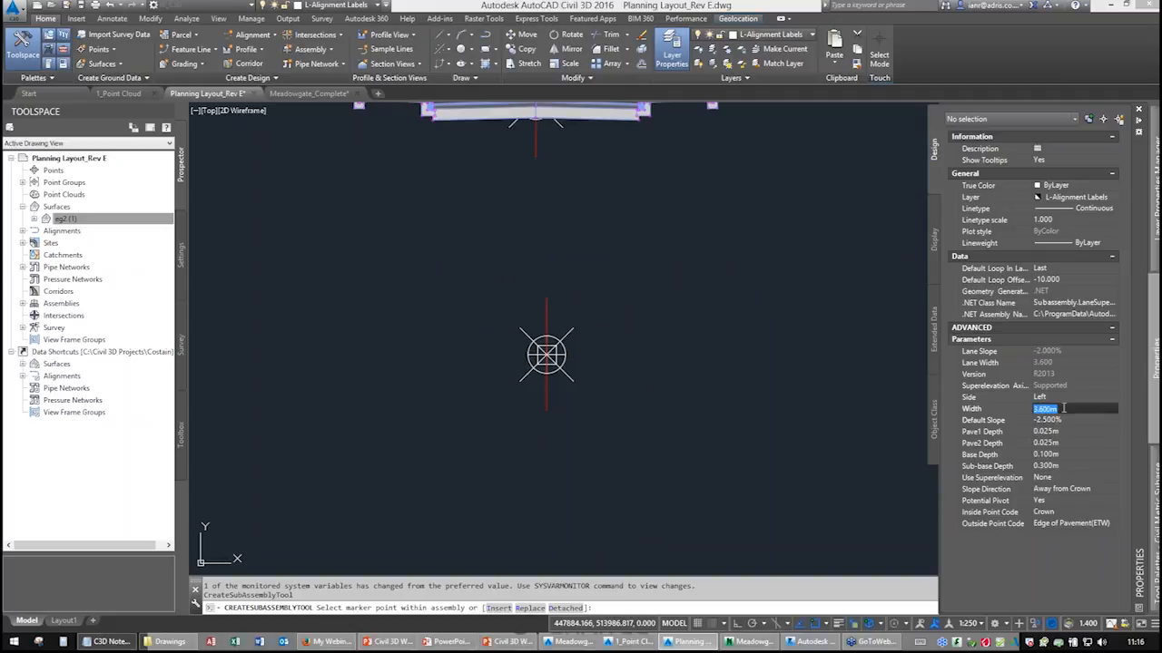
text(2)
click(1063, 418)
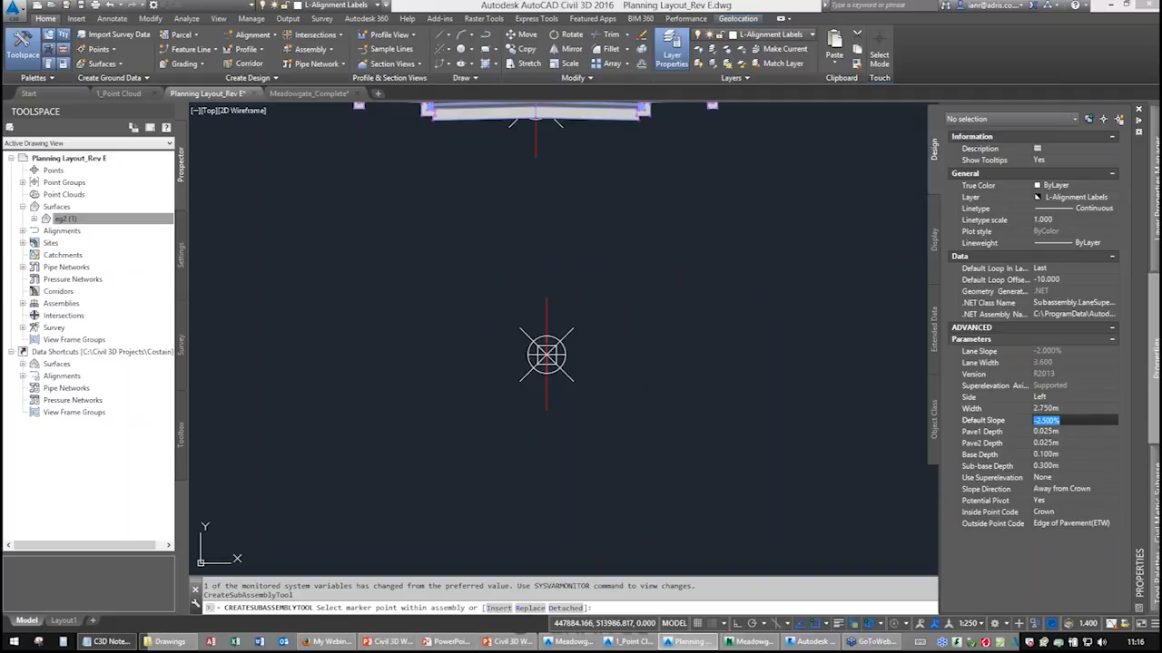
click(548, 354)
click(595, 401)
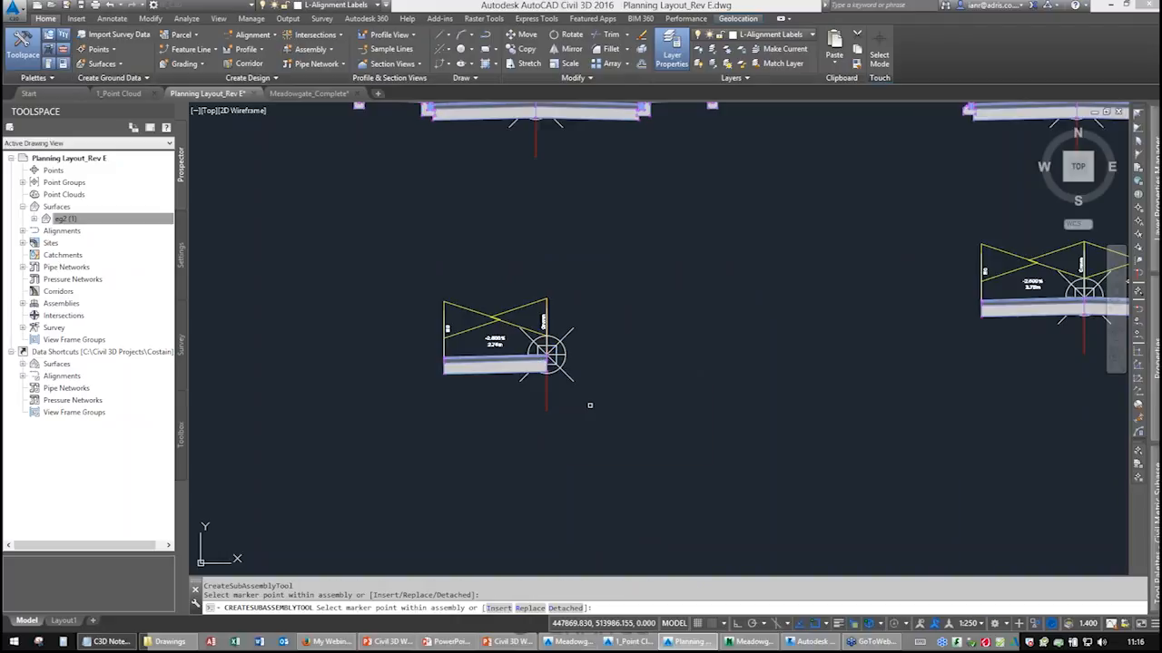
Add a matching LaneSuperelevationAOR lane on the other side of the crown point and finish the command.
click(852, 624)
scroll(481, 352, up, 5)
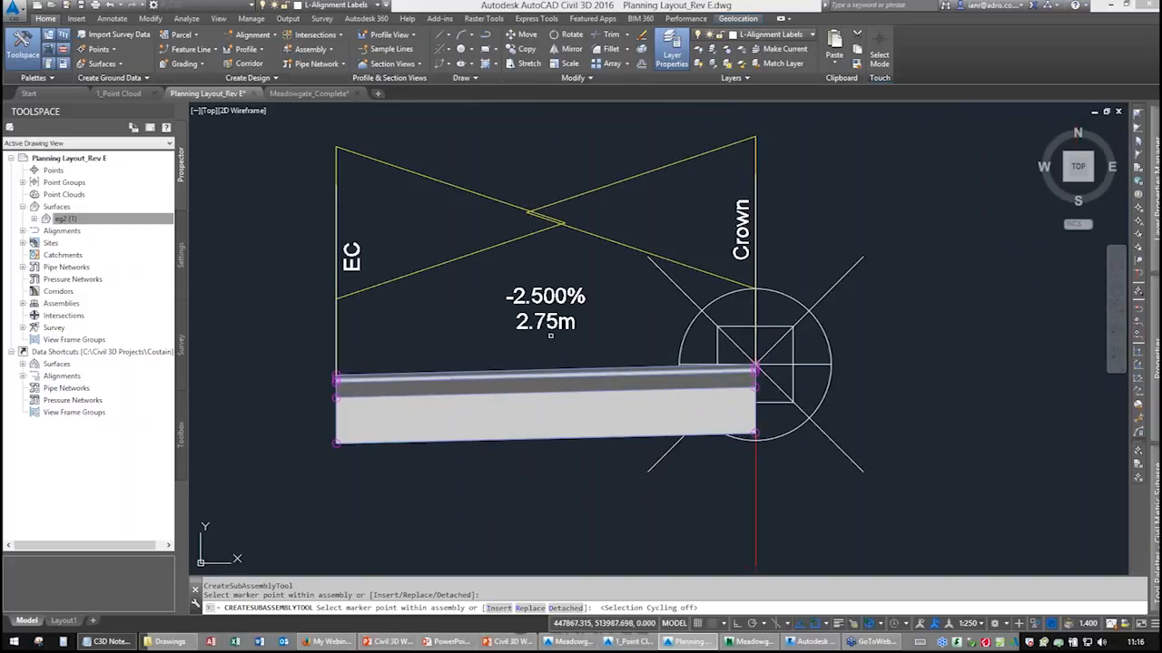
scroll(690, 363, up, 1)
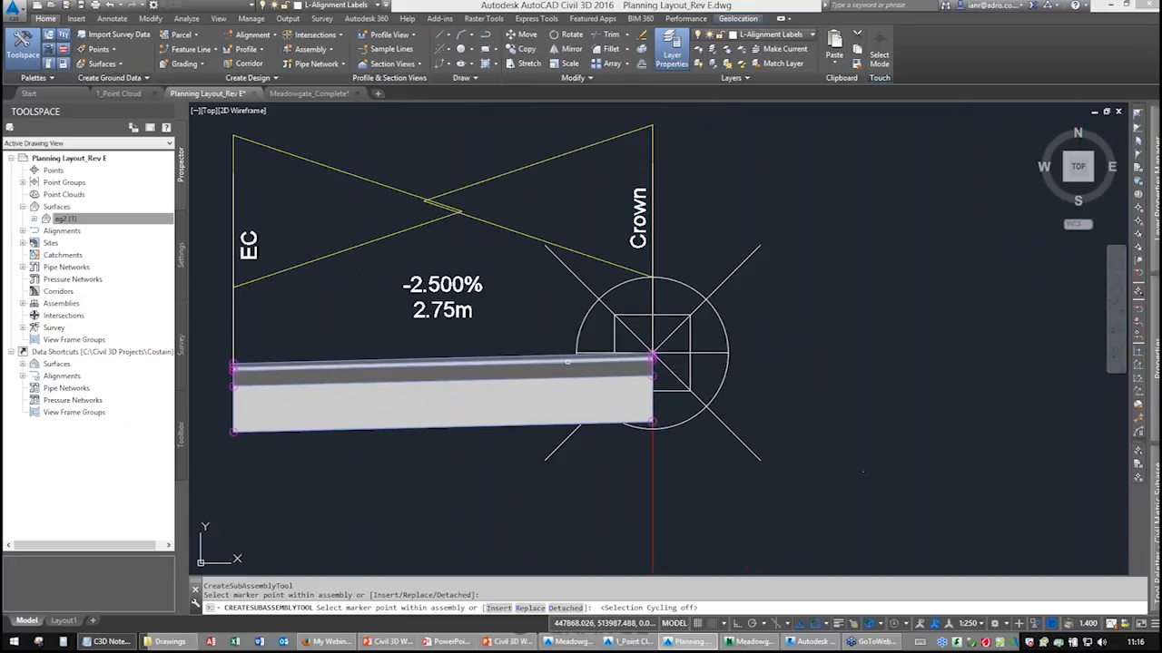
click(692, 355)
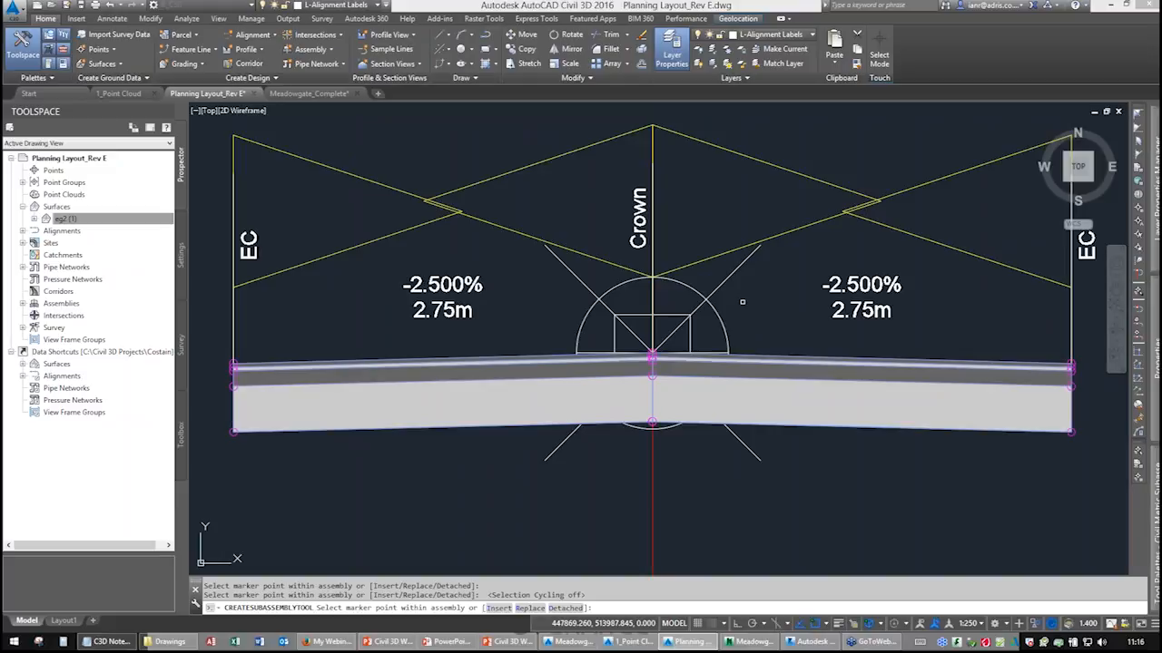
right_click(697, 303)
click(712, 309)
Select the right-hand lane and set its width to 3 m and default slope to 2.5%.
scroll(698, 320, down, 1)
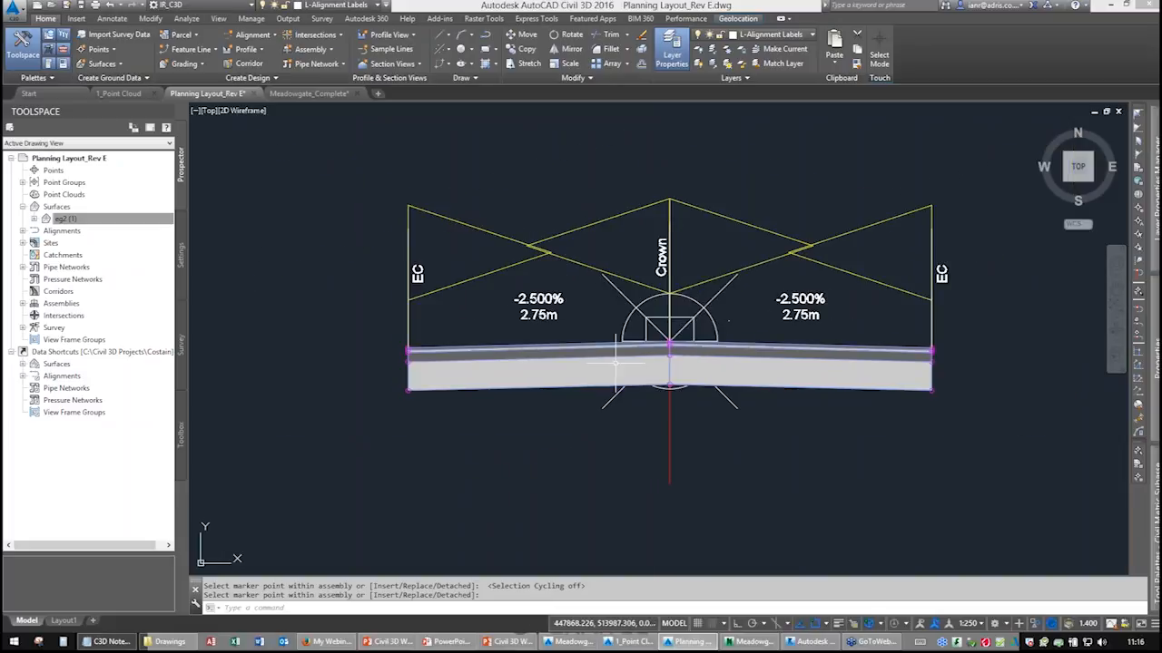
middle_drag(699, 321, 640, 284)
click(759, 336)
click(758, 337)
middle_drag(824, 431, 596, 447)
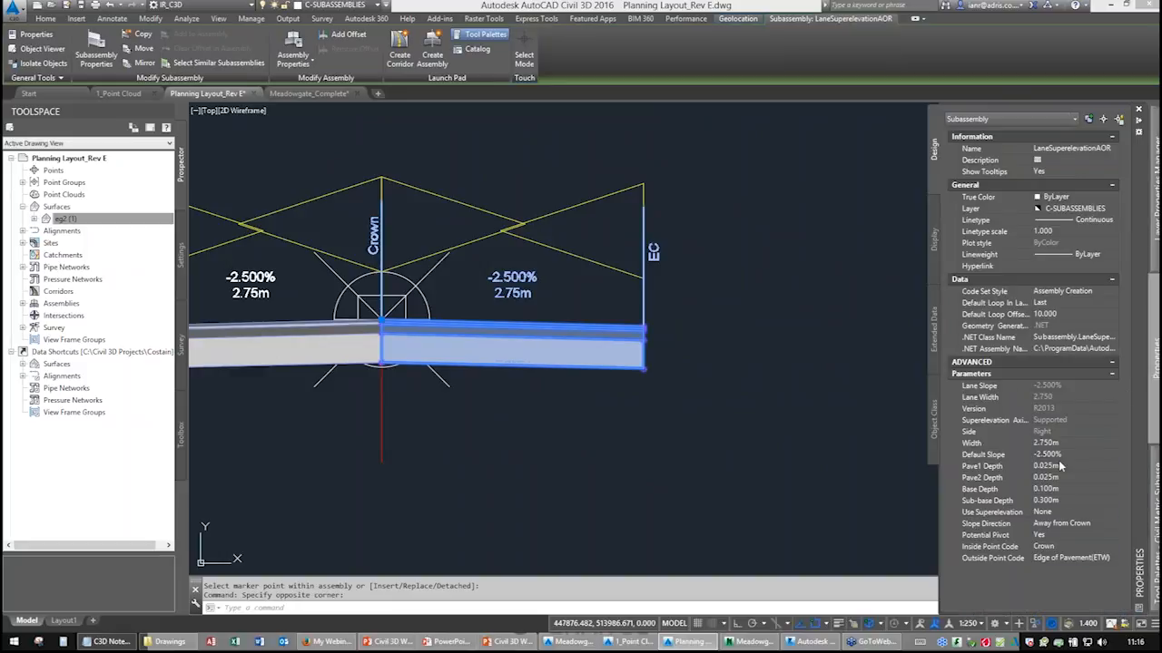
click(1062, 445)
text(3)
key(Tab)
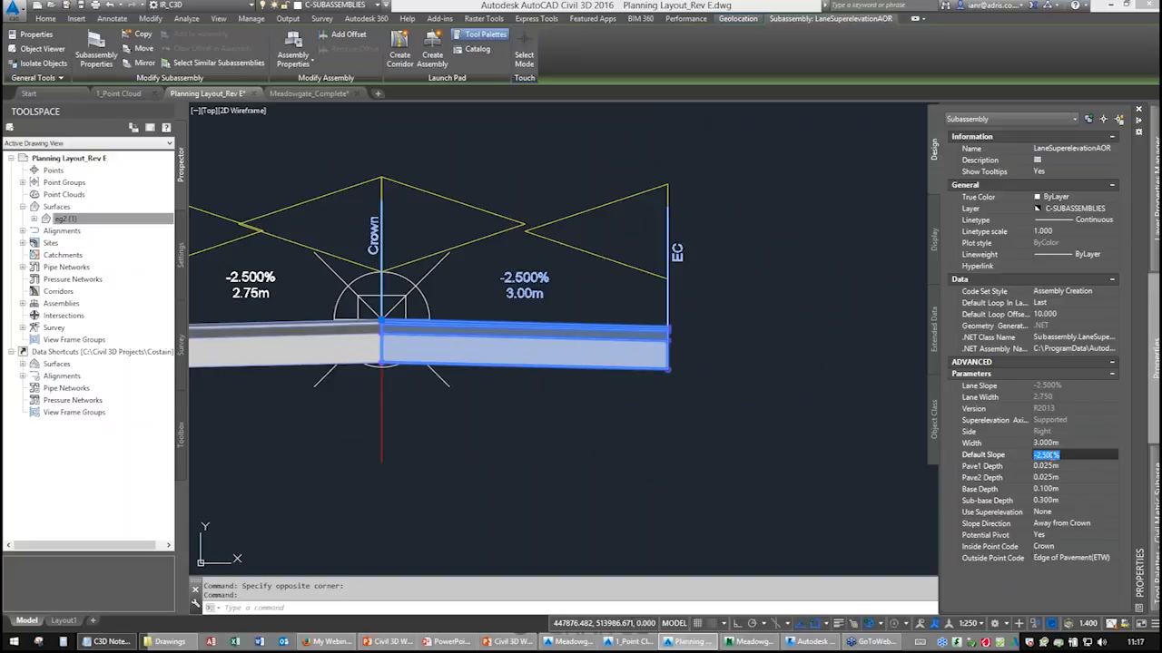
text(2.5)
key(Tab)
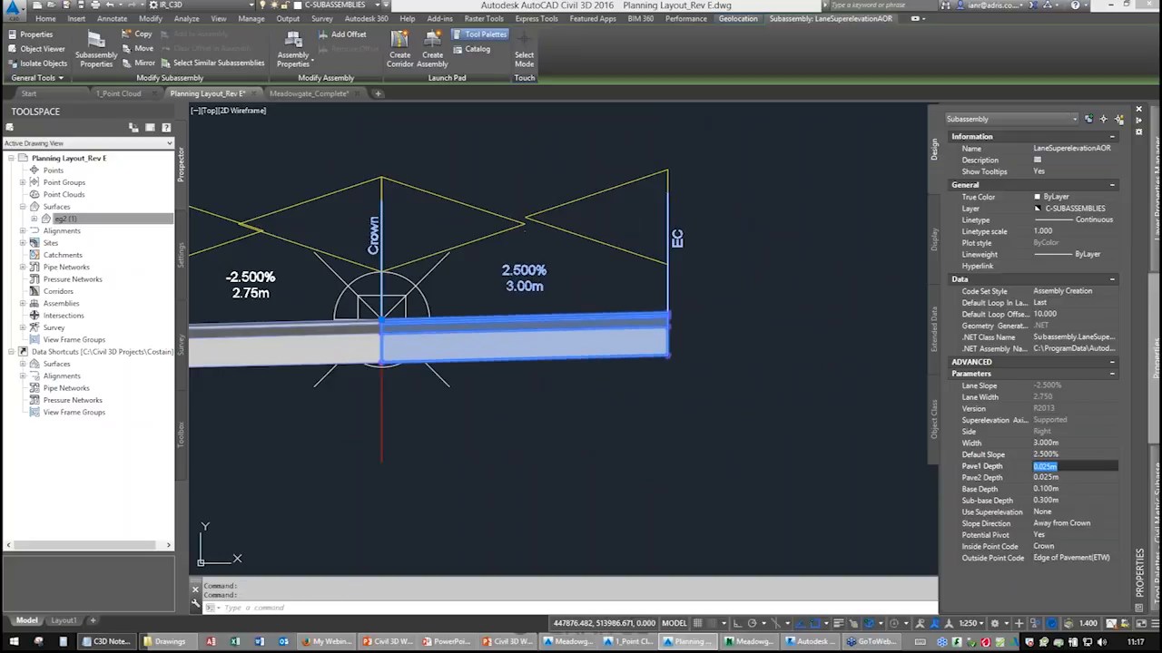
key(shift+Tab)
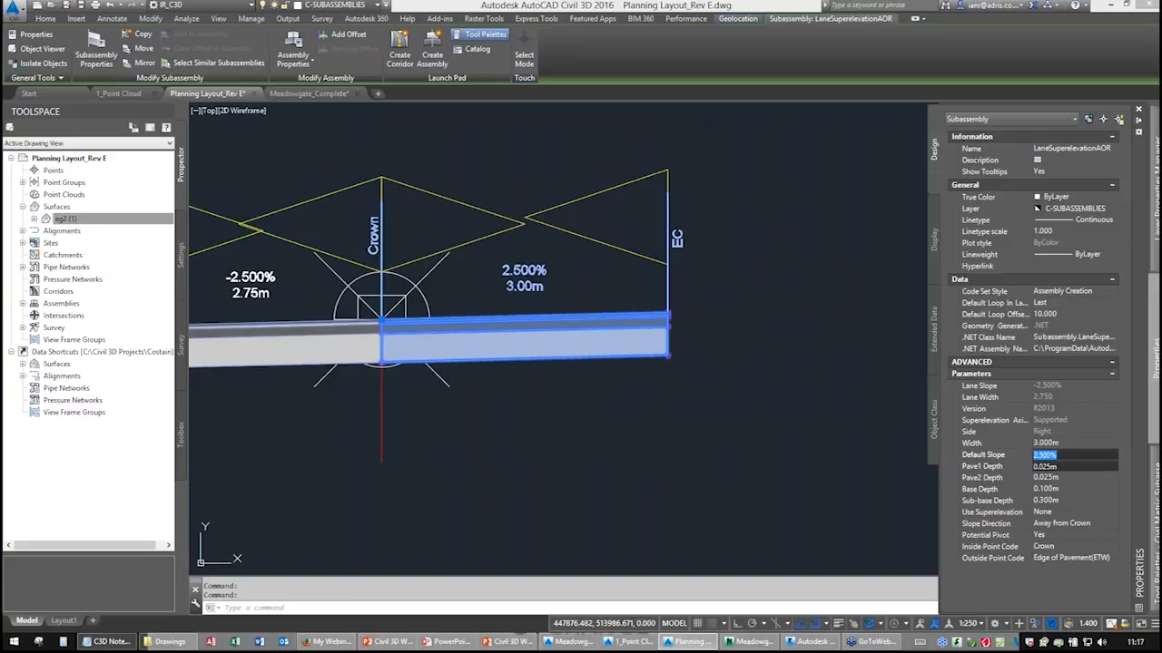
Set the right-hand lane's default slope back to -2.5% and its width to 2.75 m.
text(-2.5)
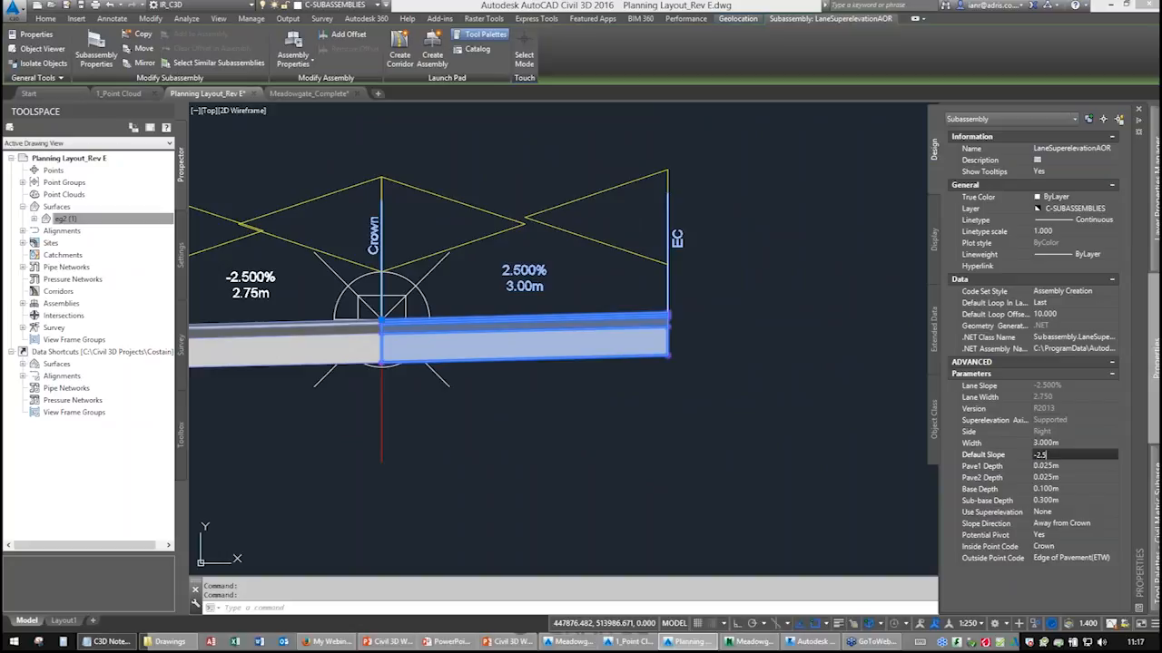
key(Tab)
click(1071, 444)
key(BackSpace)
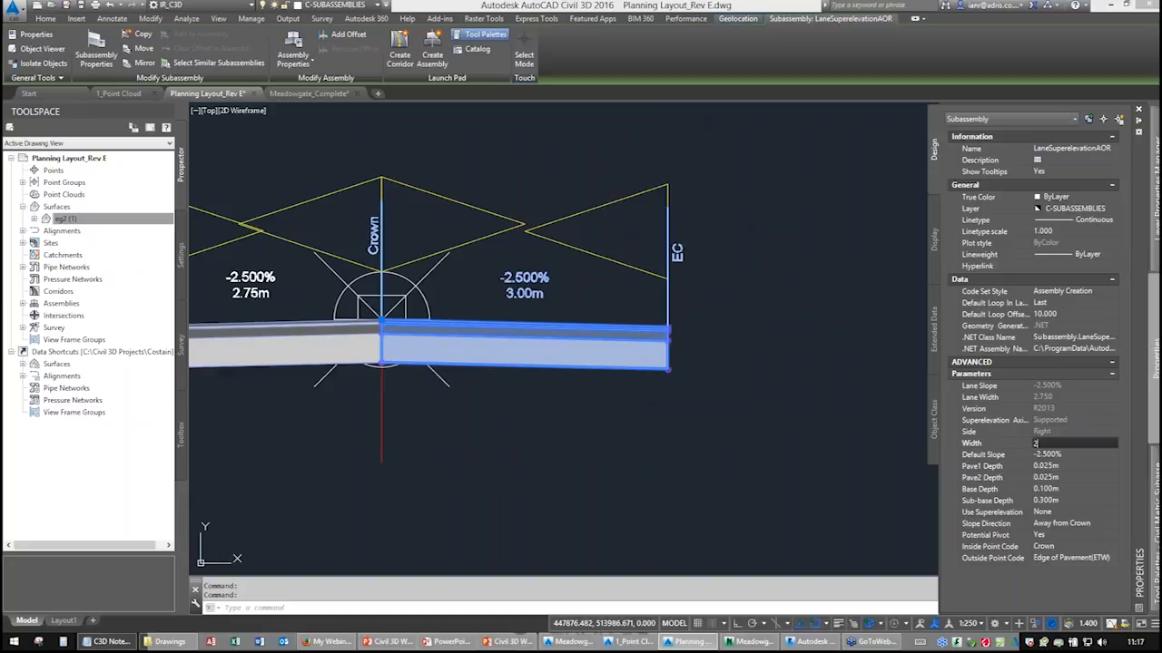
key(Tab)
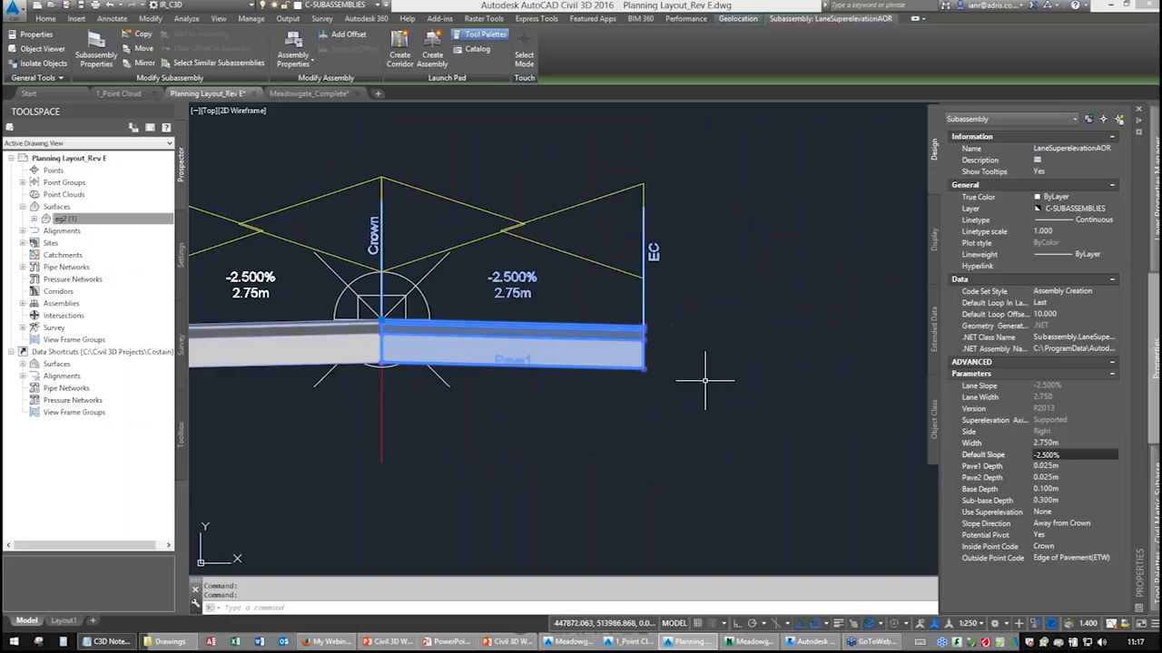
key(Escape)
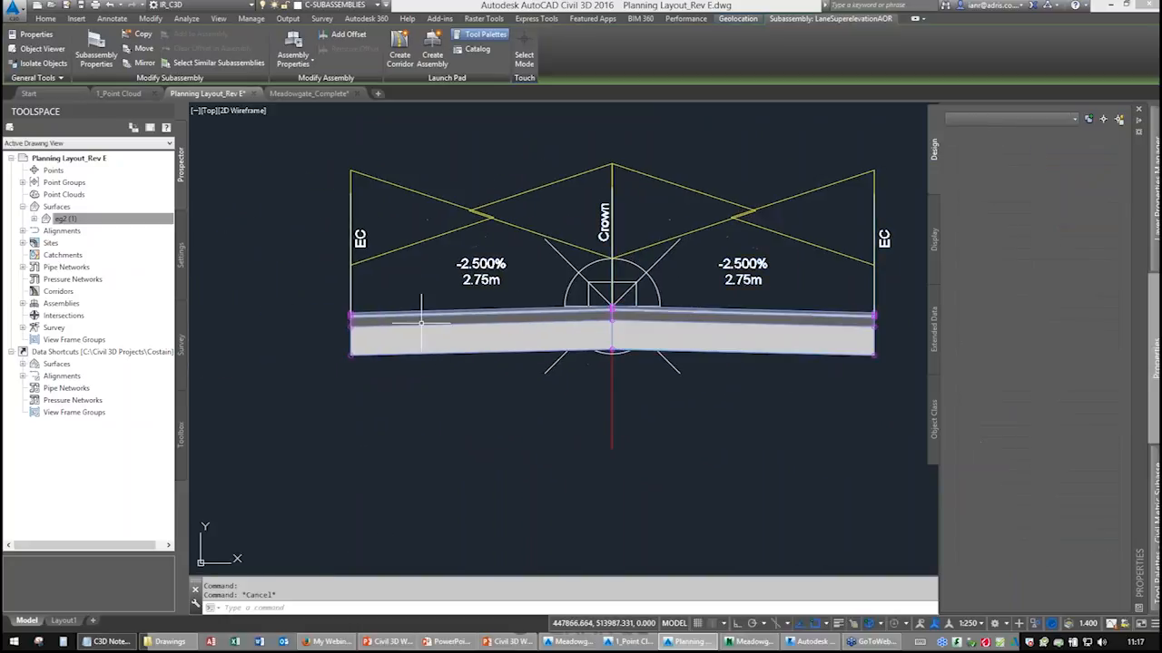
Attach a BritishKerbs subassembly with HB1 kerb type to the outer edge of the left lane and finish placing.
scroll(327, 317, up, 6)
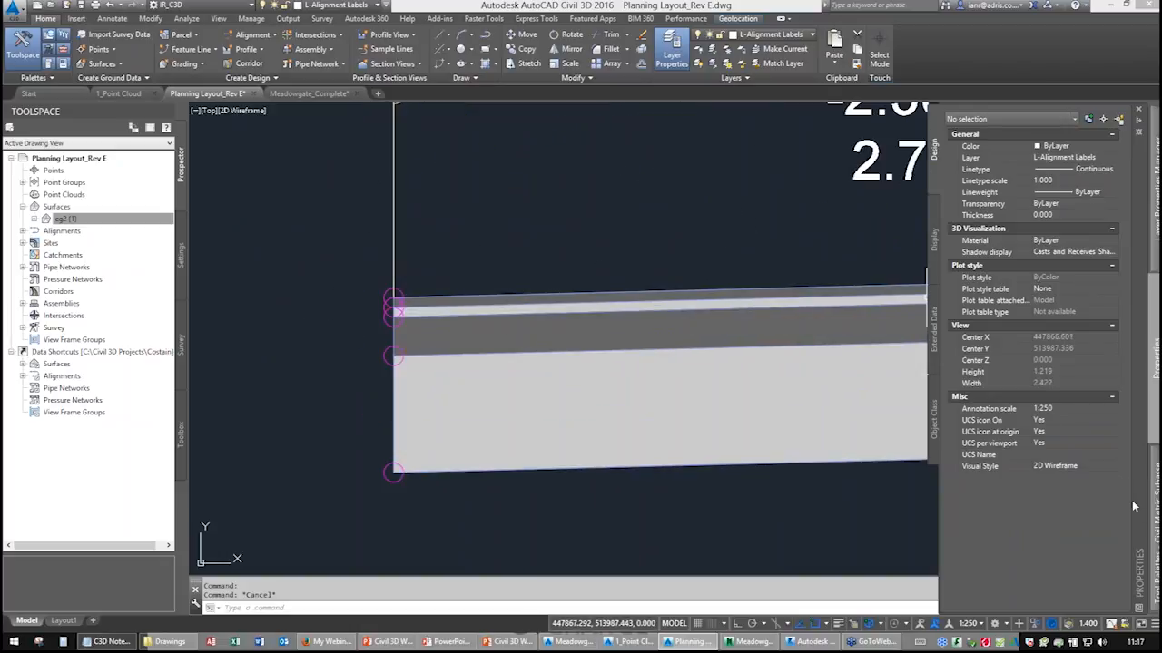
mouse_move(1154, 514)
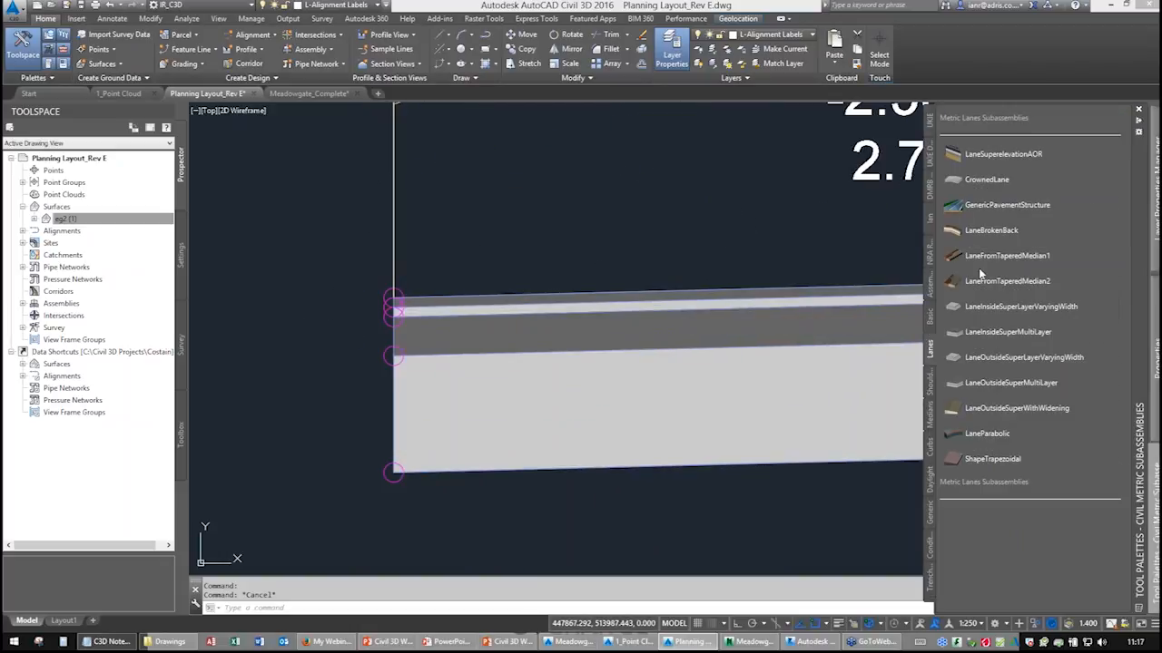
click(931, 162)
scroll(1005, 480, down, 5)
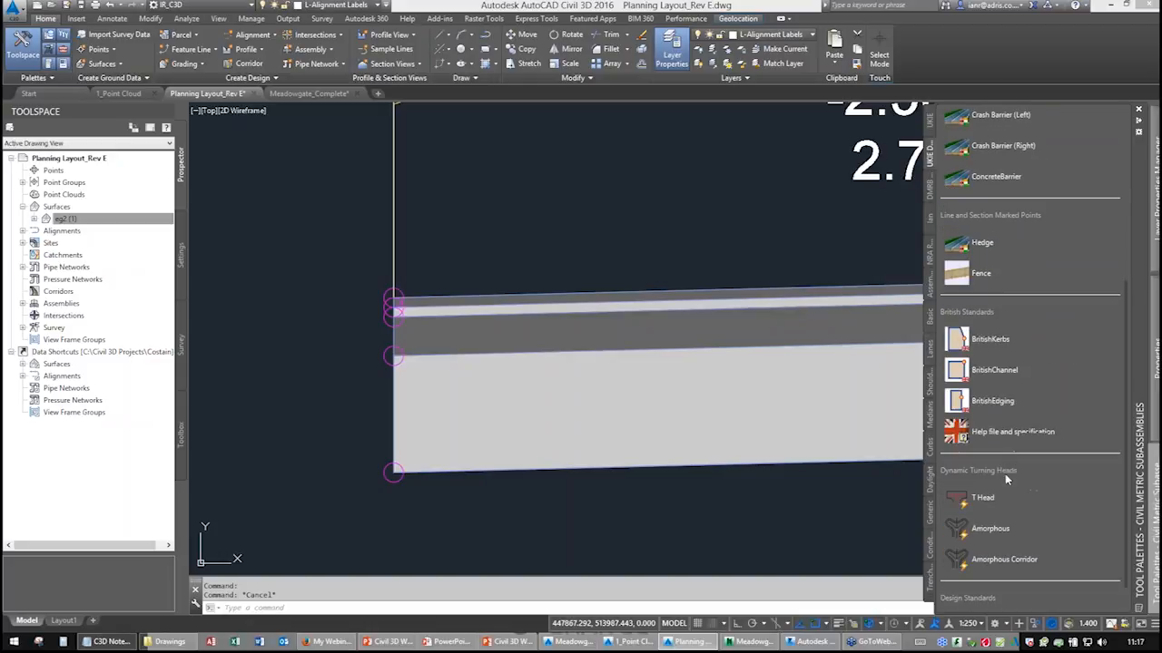
click(959, 340)
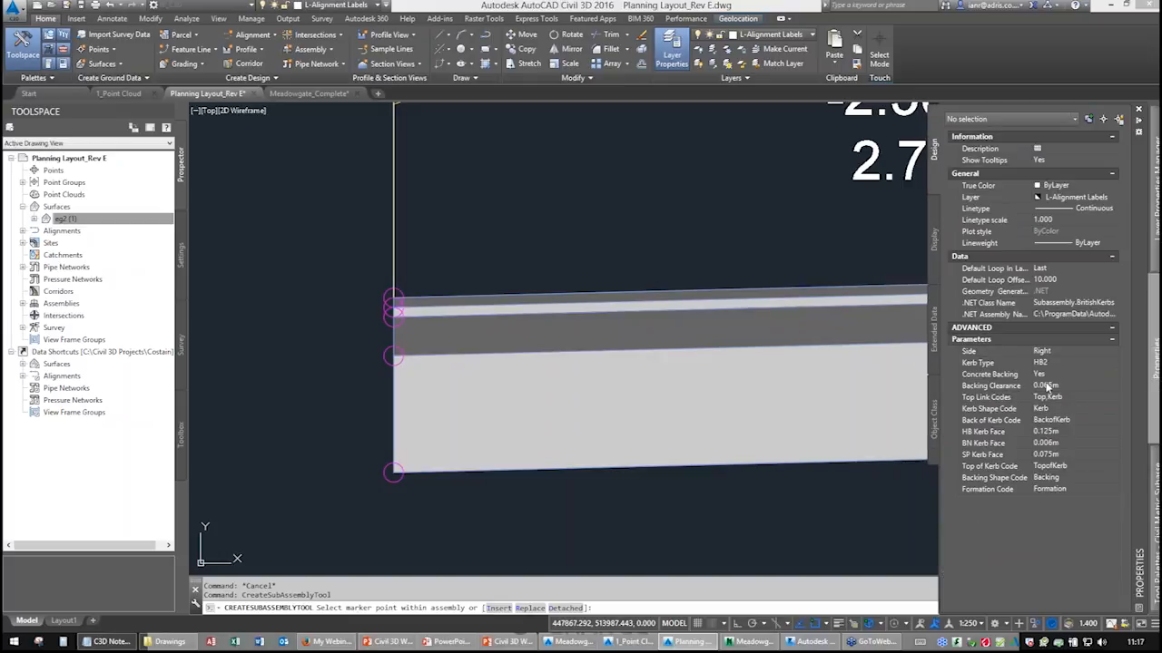
click(1066, 363)
click(1043, 365)
click(1113, 363)
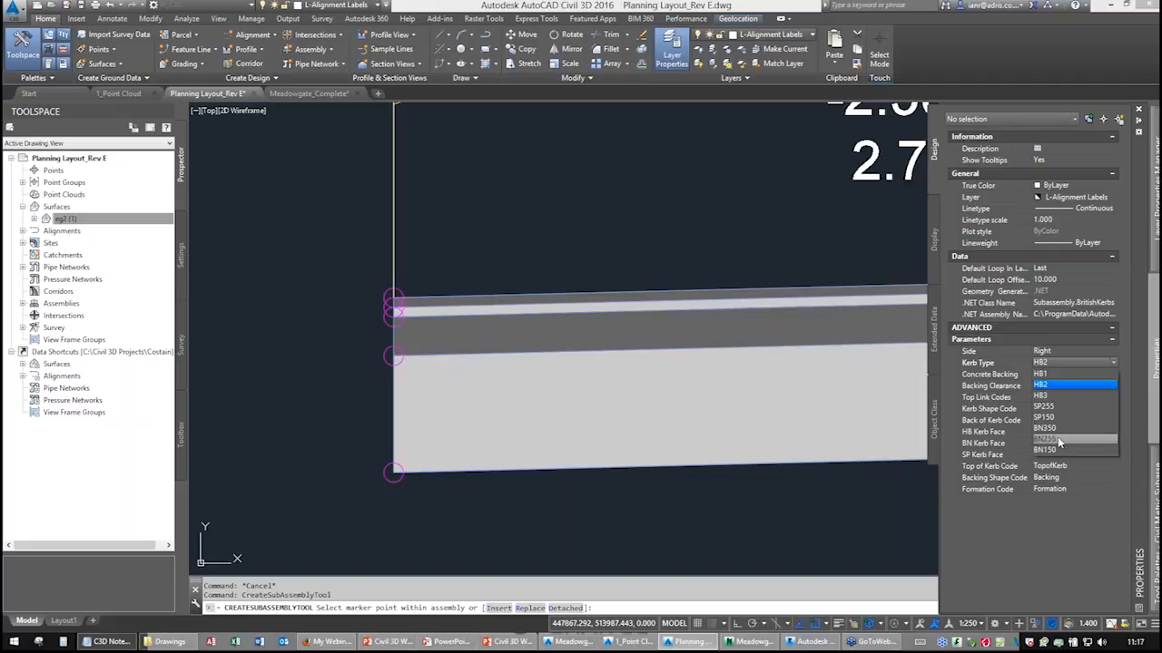
click(1052, 374)
click(1050, 367)
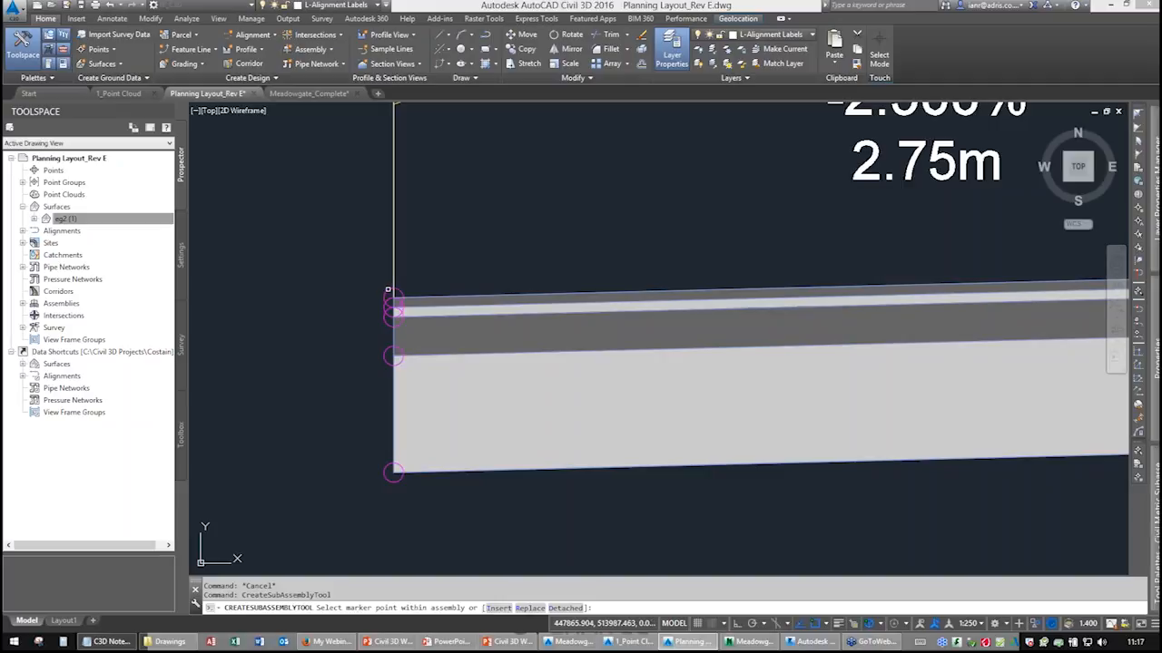
click(386, 290)
scroll(460, 361, down, 3)
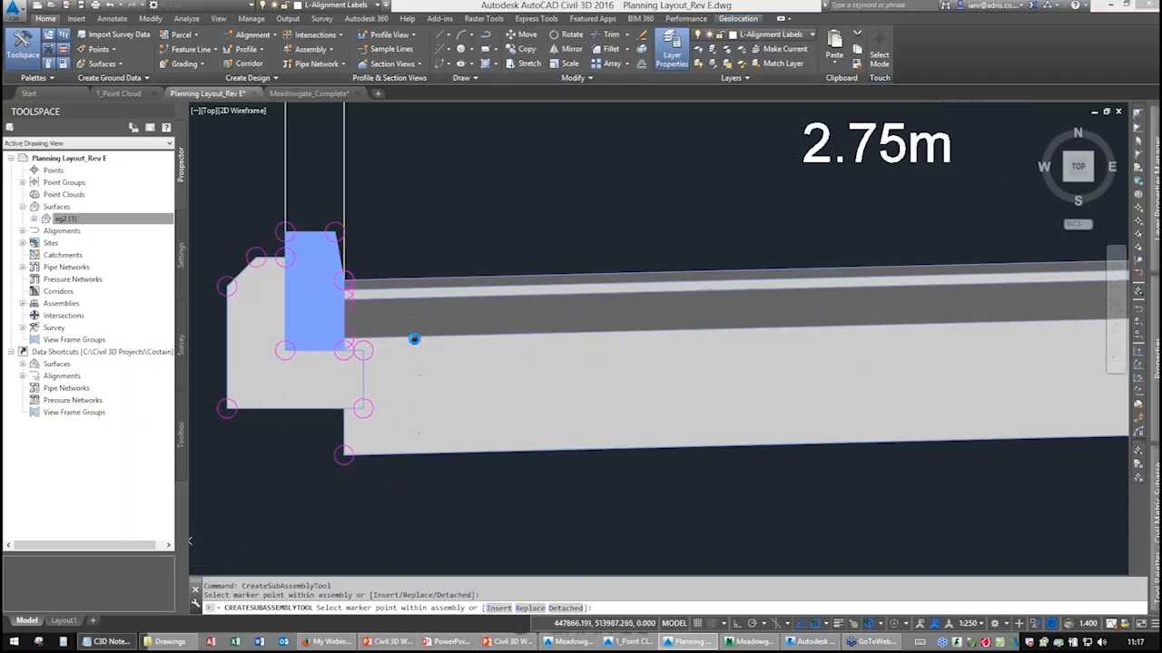
right_click(458, 356)
key(Escape)
key(Return)
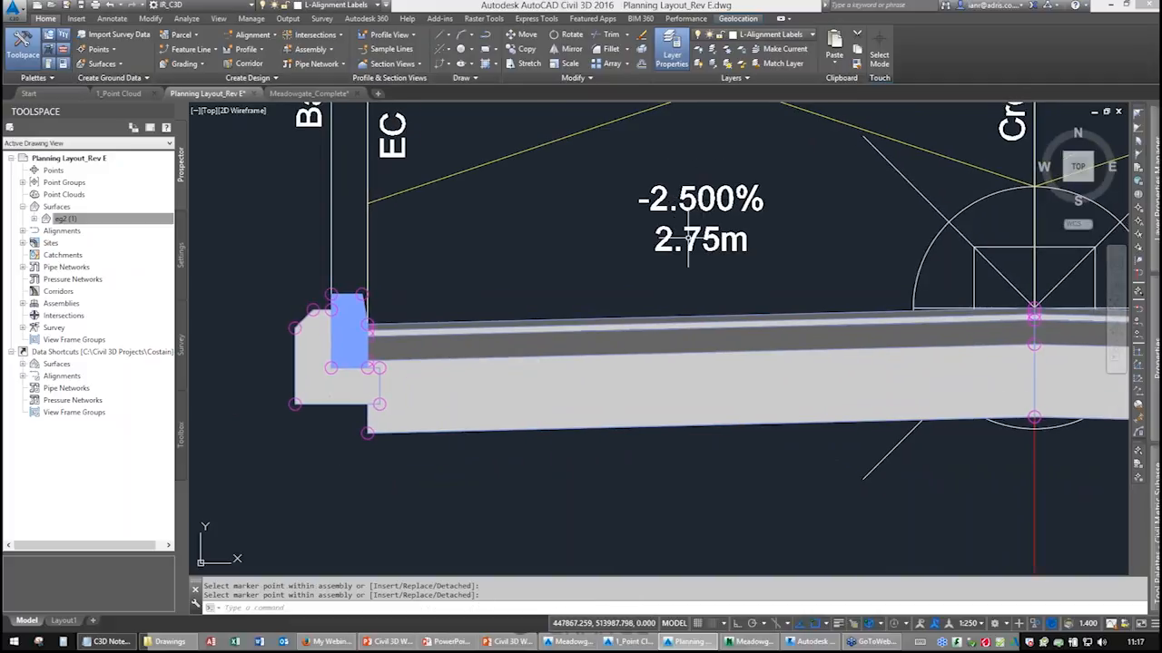
Try changing the left lane's default slope to 2.5%, then restore it to -2.5%.
click(494, 342)
mouse_move(1142, 354)
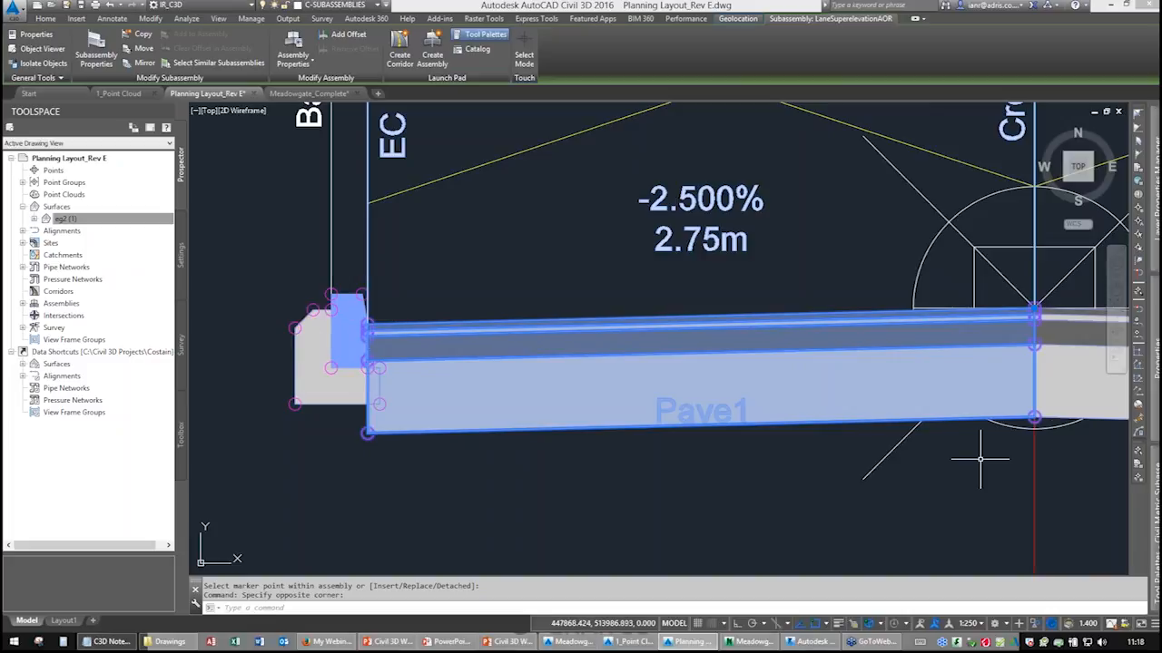
mouse_move(1140, 458)
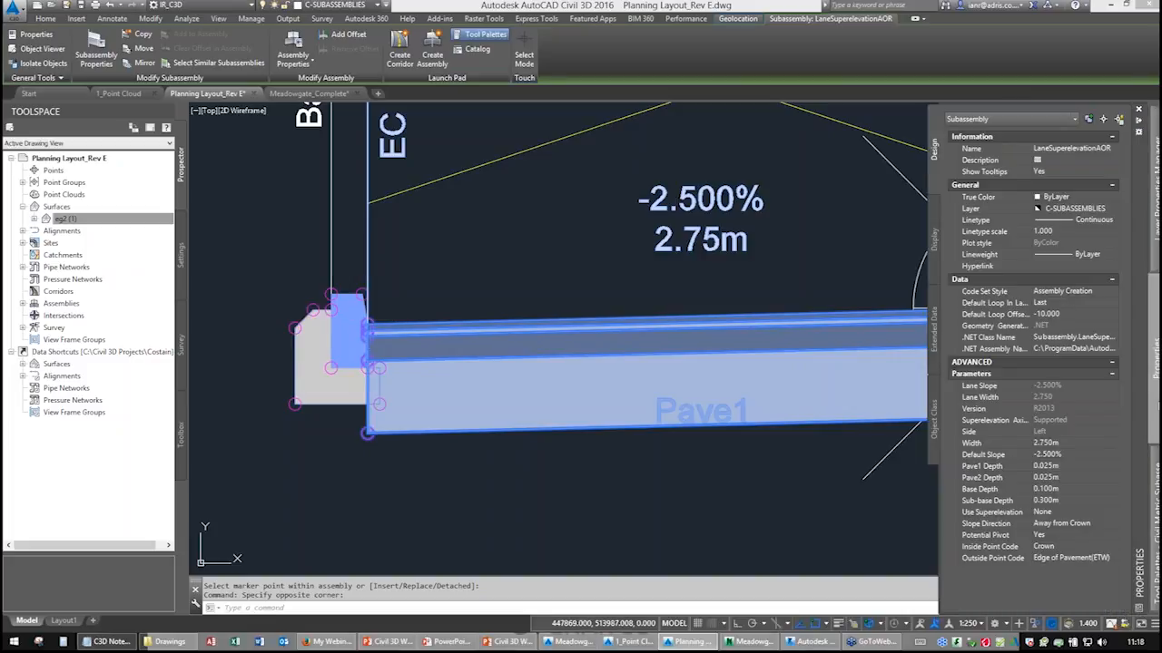
click(1076, 454)
text(2.5)
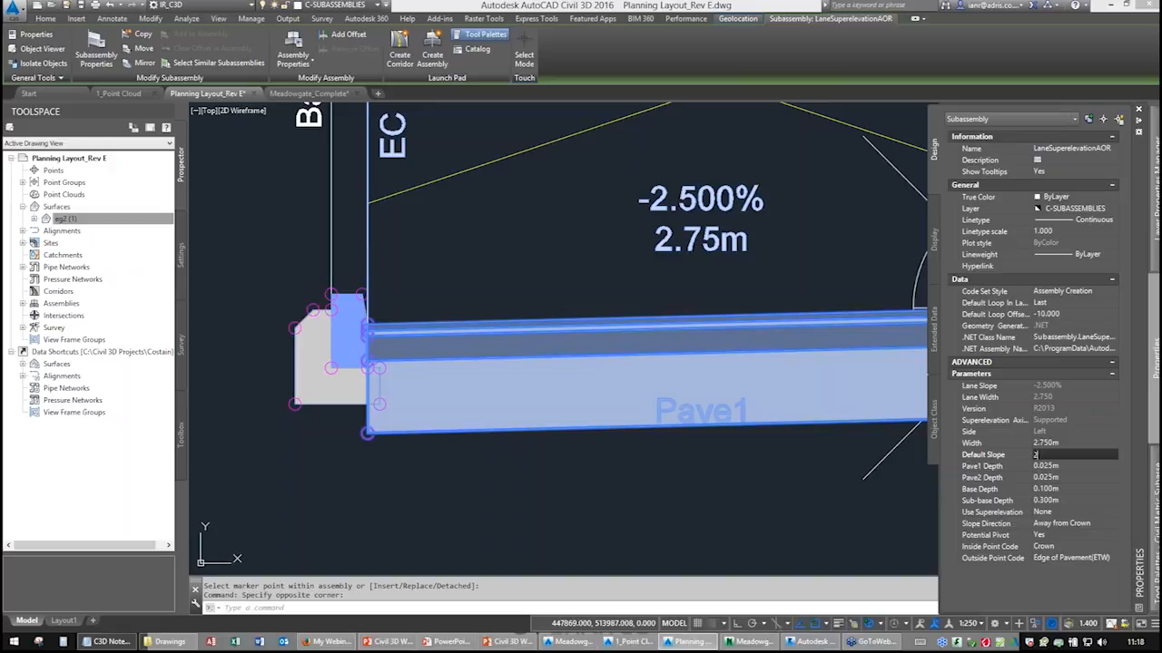
key(Tab)
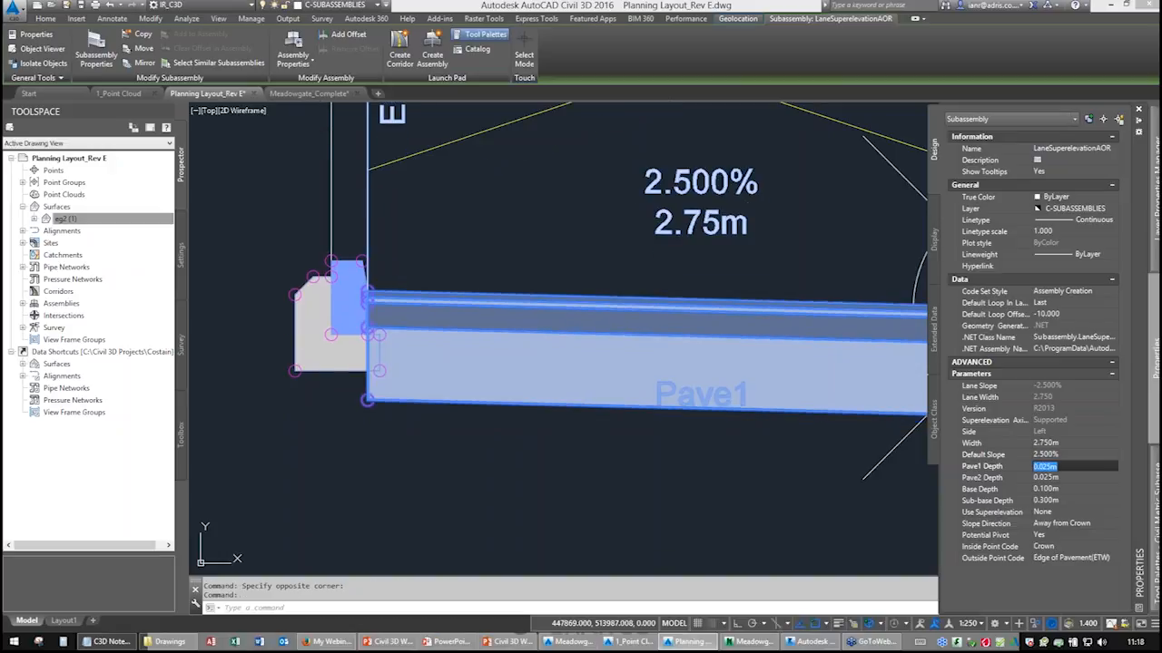
click(1068, 454)
text(-2)
key(Return)
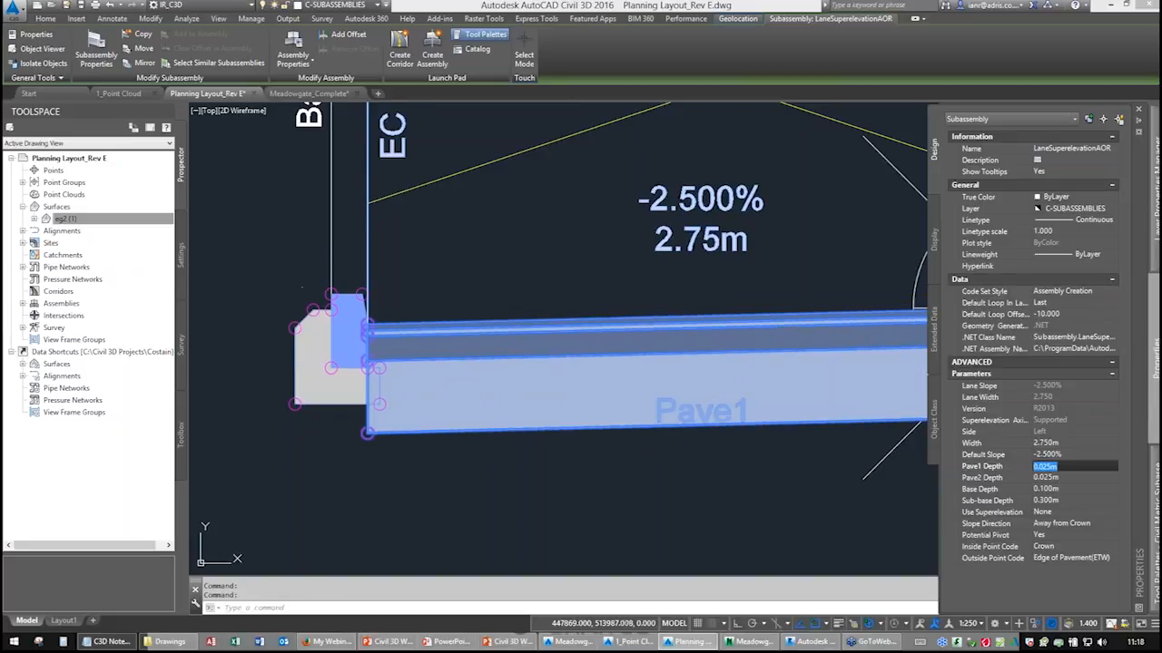
Add a generic pavement footpath subassembly 2 m wide behind the left kerb.
scroll(725, 356, down, 4)
middle_drag(725, 356, 608, 376)
middle_drag(495, 370, 568, 363)
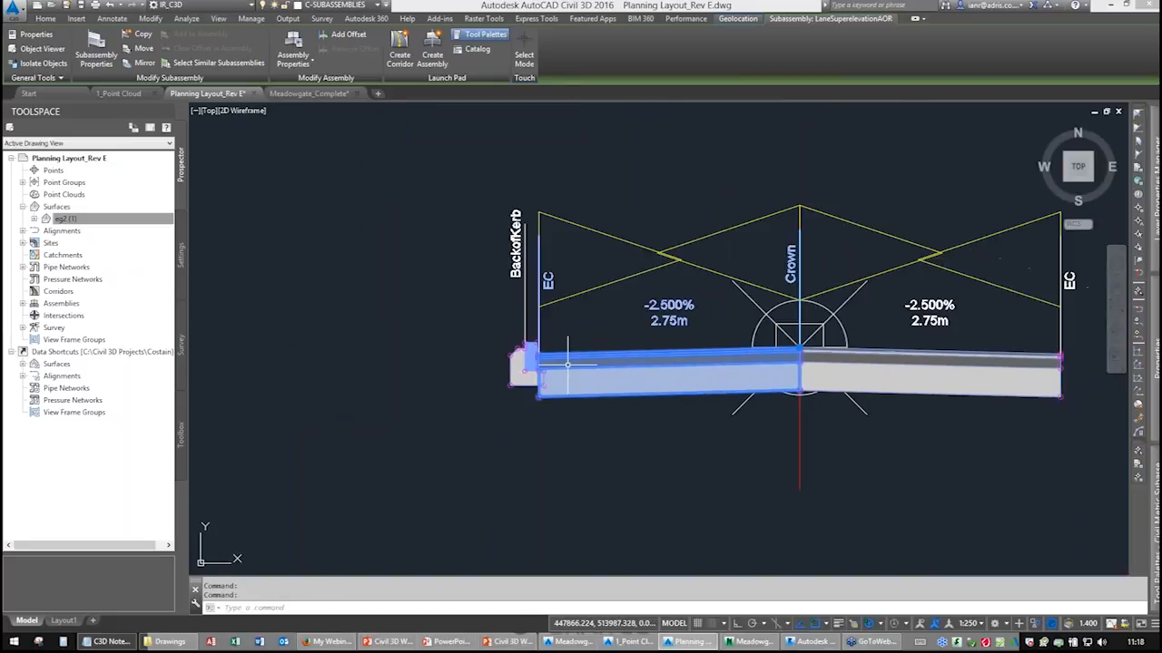
key(Escape)
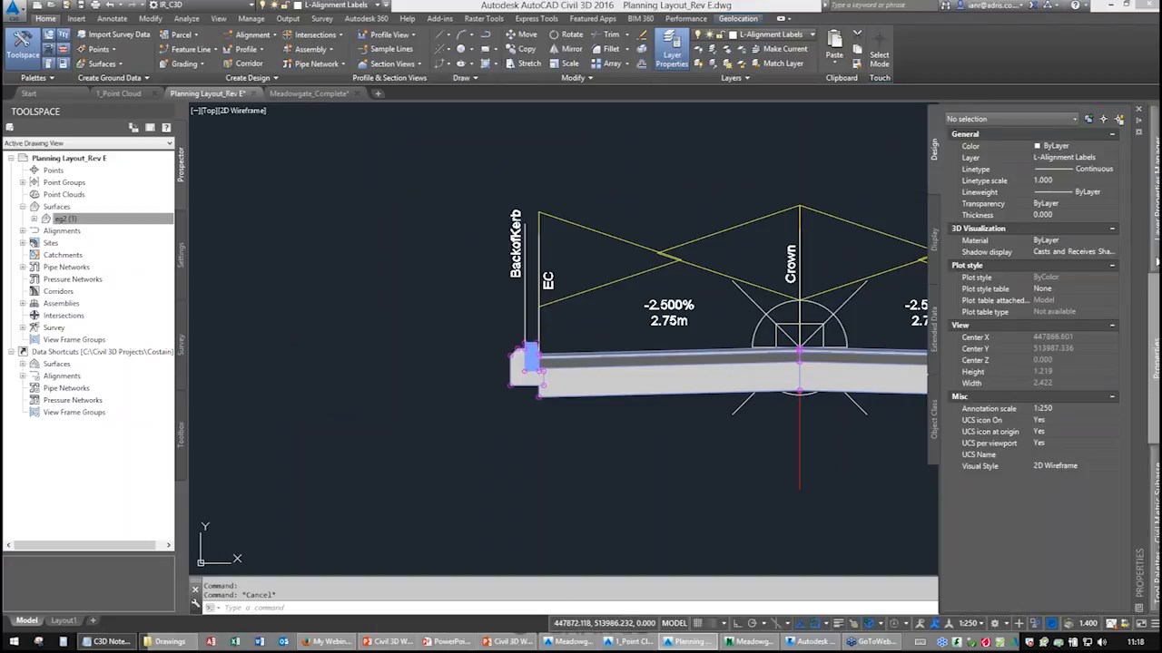
mouse_move(1157, 255)
mouse_move(1154, 508)
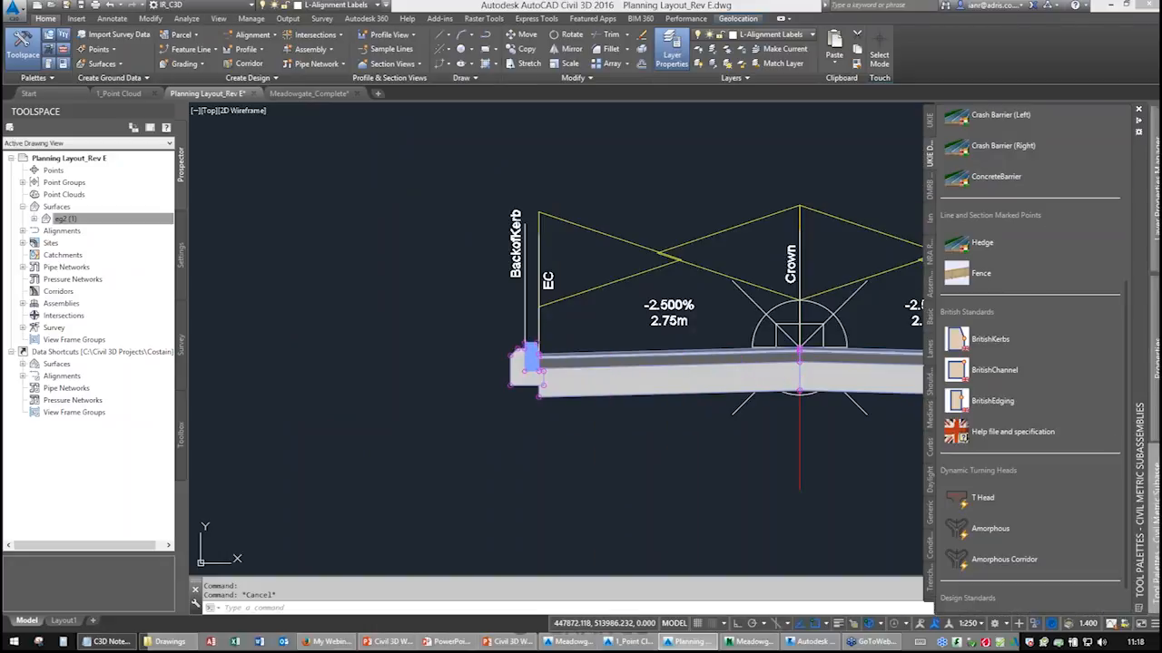
click(968, 187)
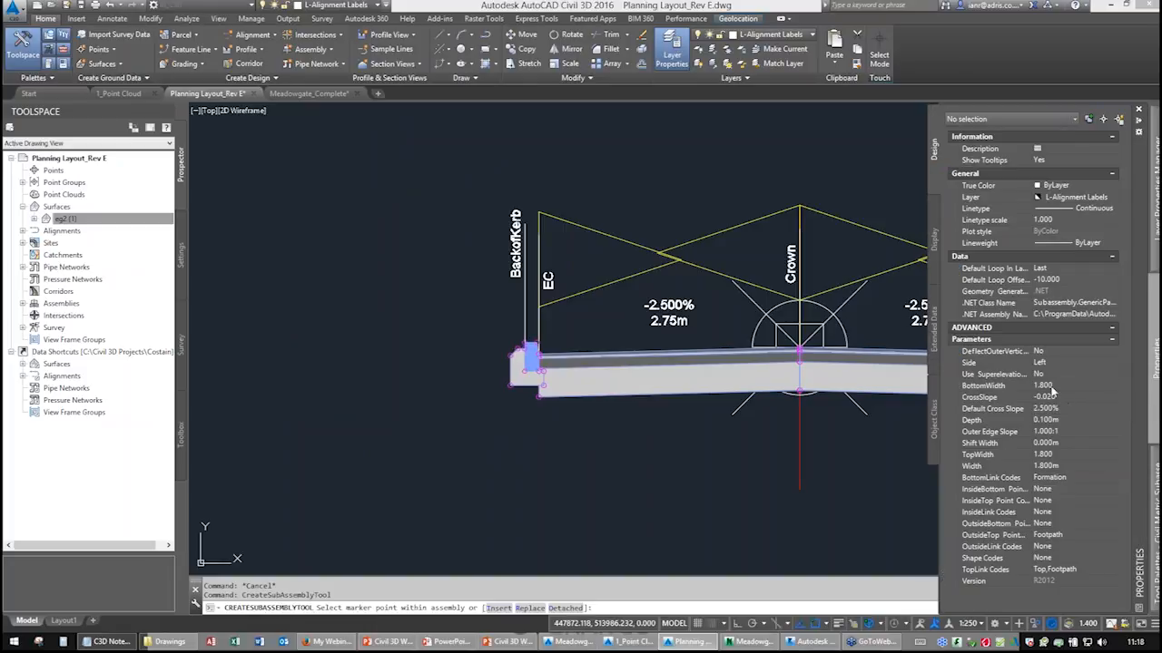
click(1057, 387)
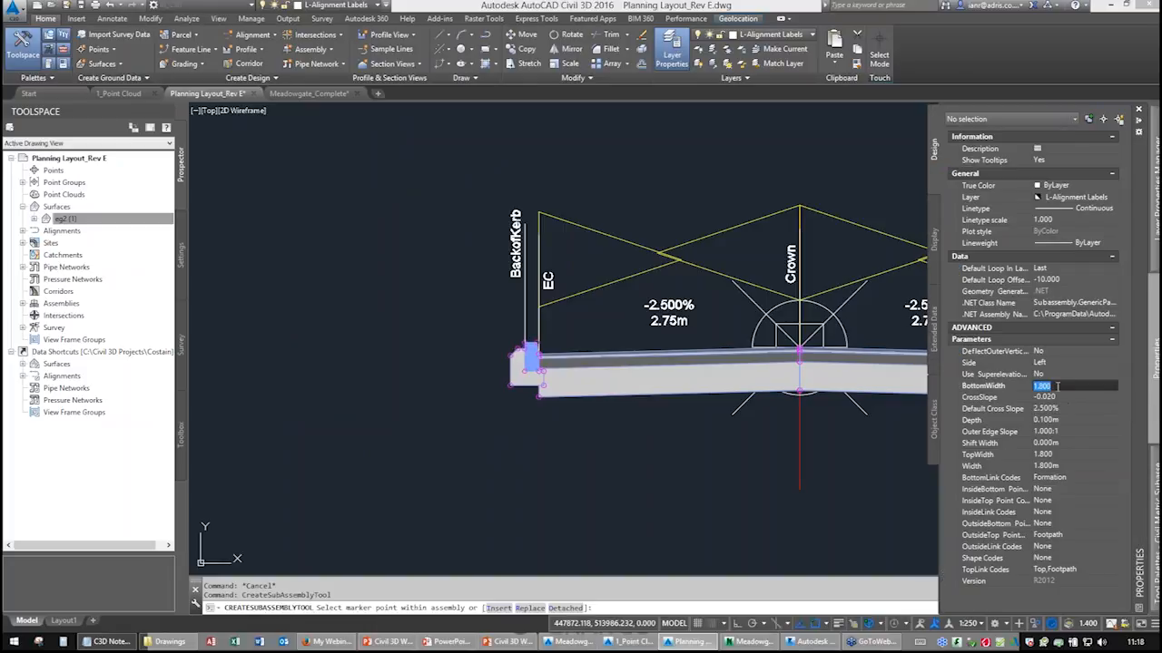
click(1054, 467)
text(2)
key(Tab)
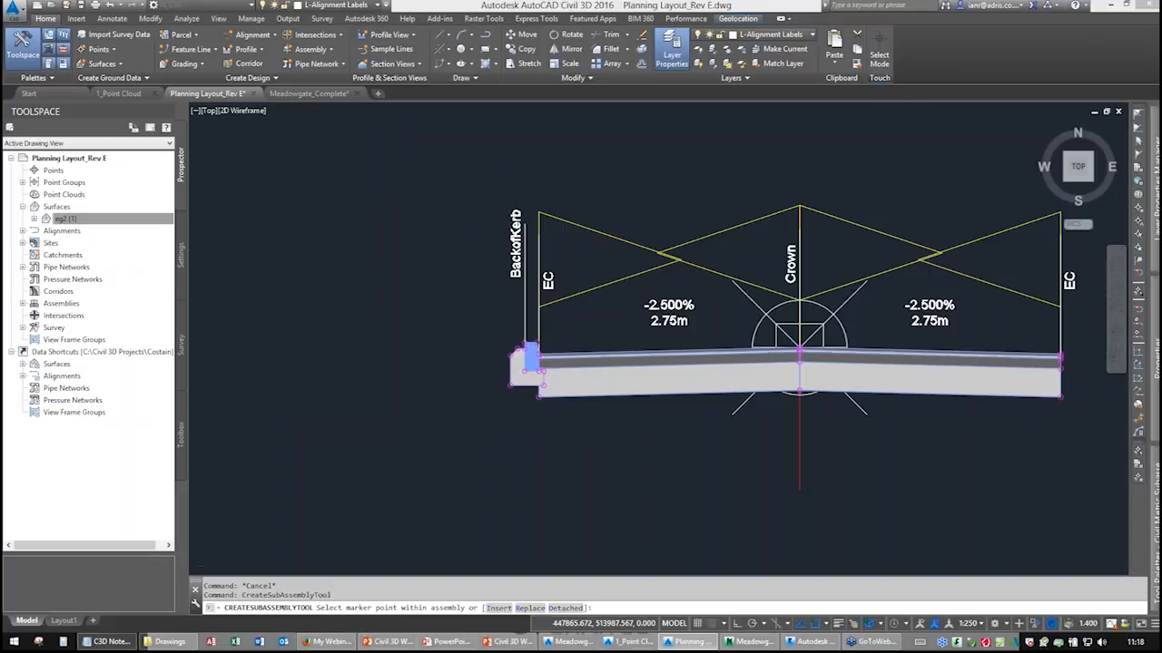
scroll(518, 342, up, 4)
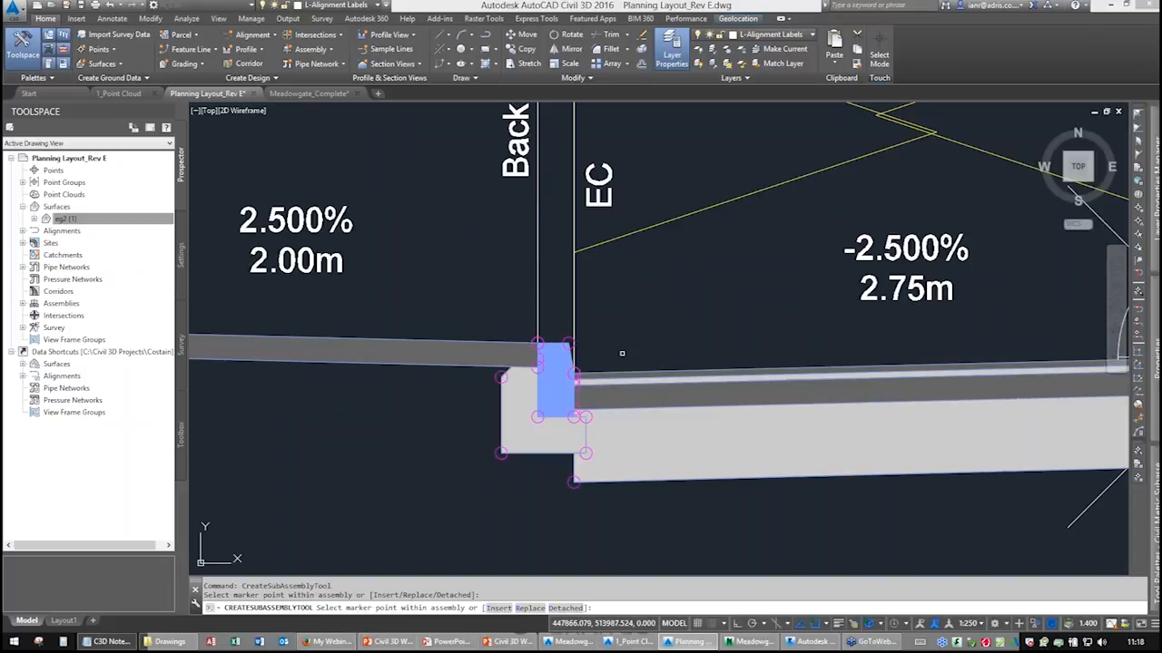
scroll(623, 353, down, 4)
mouse_move(757, 354)
middle_down()
mouse_move(389, 358)
mouse_move(628, 363)
middle_up()
scroll(631, 364, up, 6)
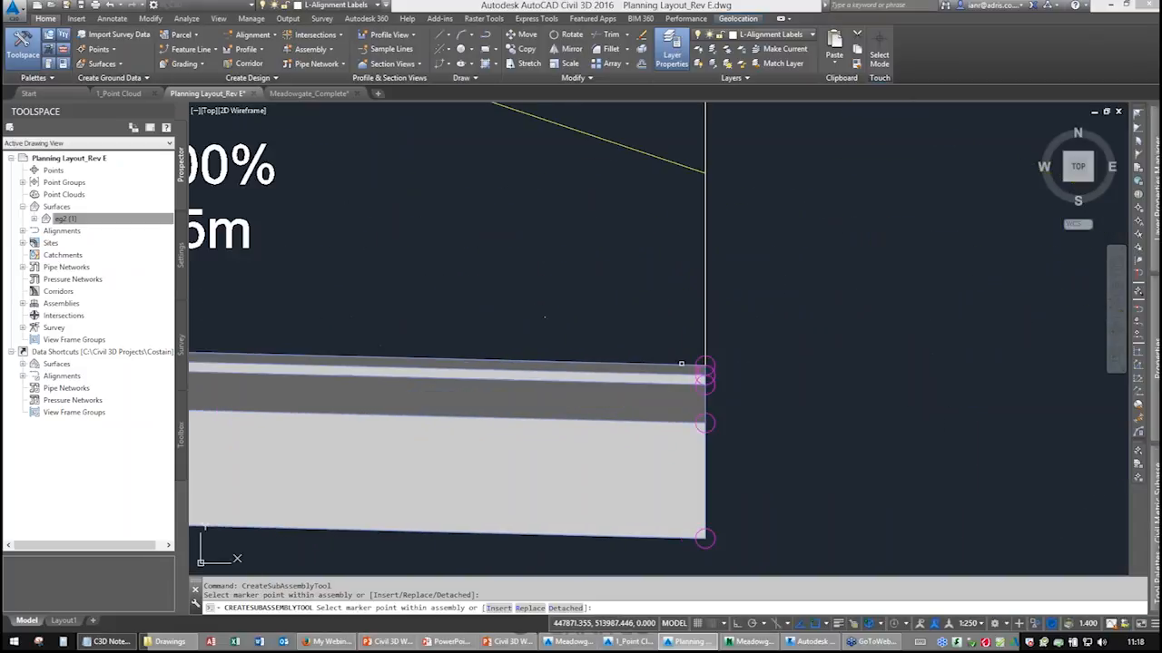
Attach a second 2 m footpath to the right lane's outer edge and finish the command.
click(714, 361)
scroll(658, 397, down, 6)
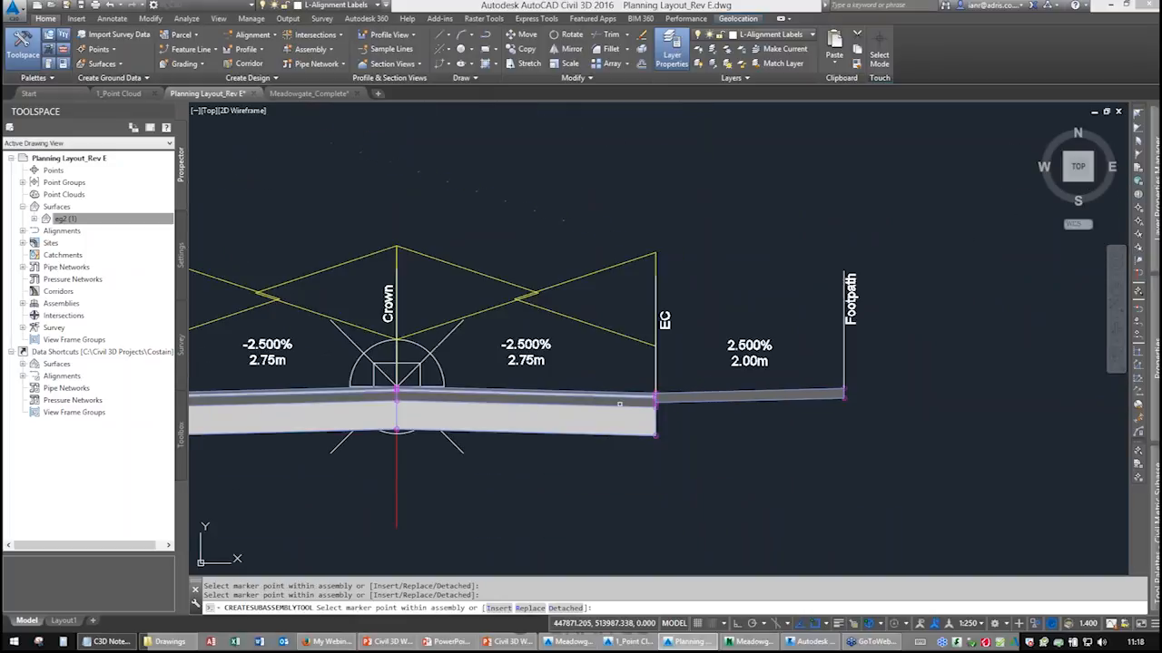
middle_drag(620, 405, 845, 369)
mouse_move(520, 401)
middle_down()
mouse_move(675, 358)
mouse_move(701, 372)
middle_up()
right_click(513, 381)
click(523, 388)
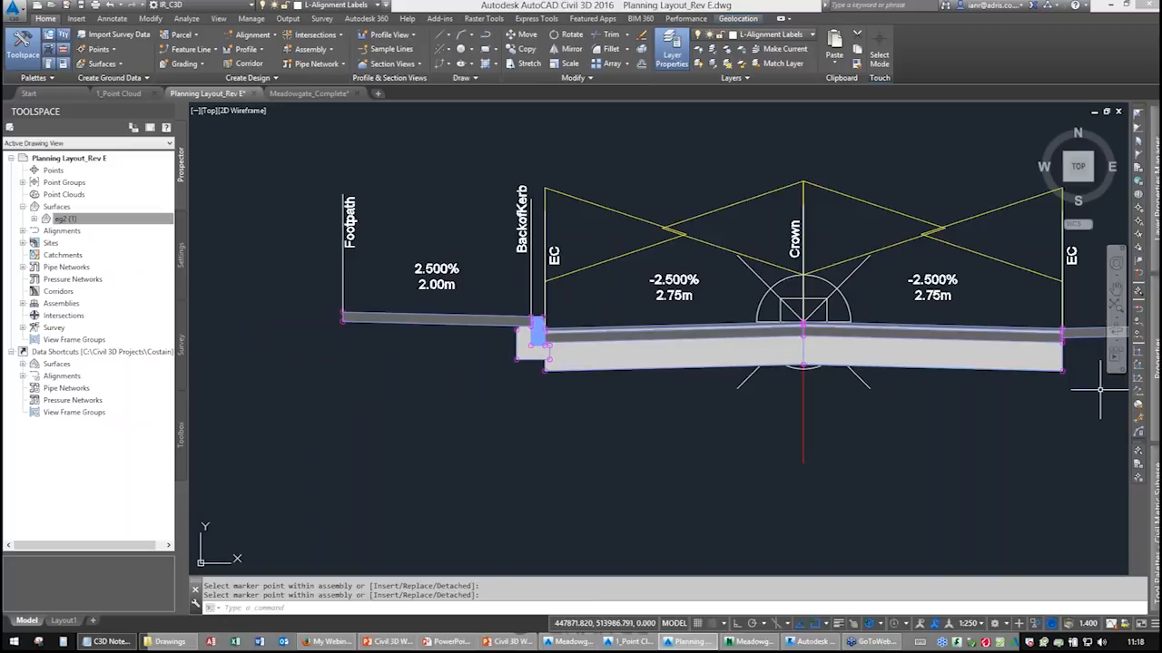
Add a BritishEdging subassembly with EF150 edging type at the left footpath's outer end.
mouse_move(1116, 308)
scroll(1015, 445, down, 10)
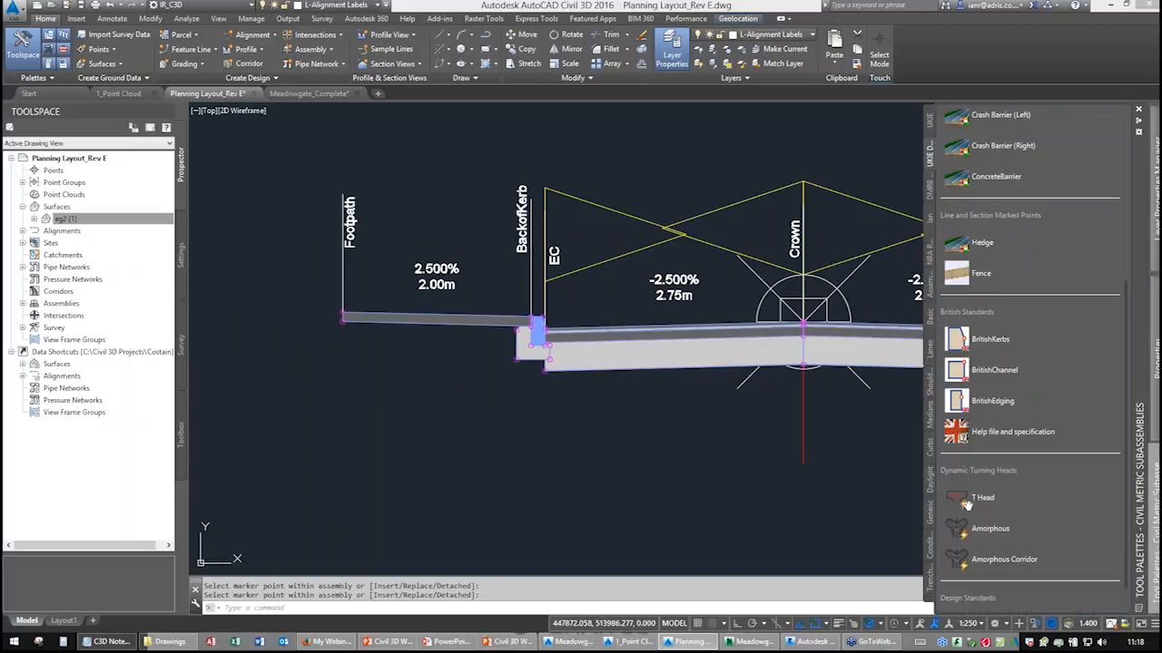
click(973, 372)
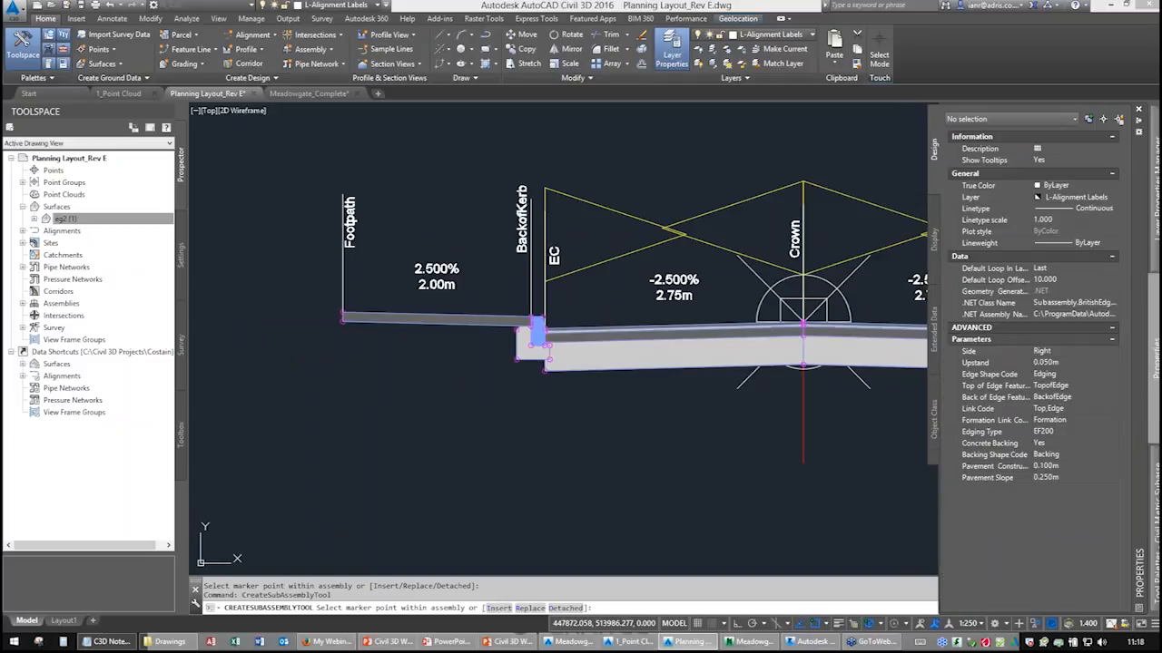
click(1060, 433)
click(1087, 431)
click(1053, 465)
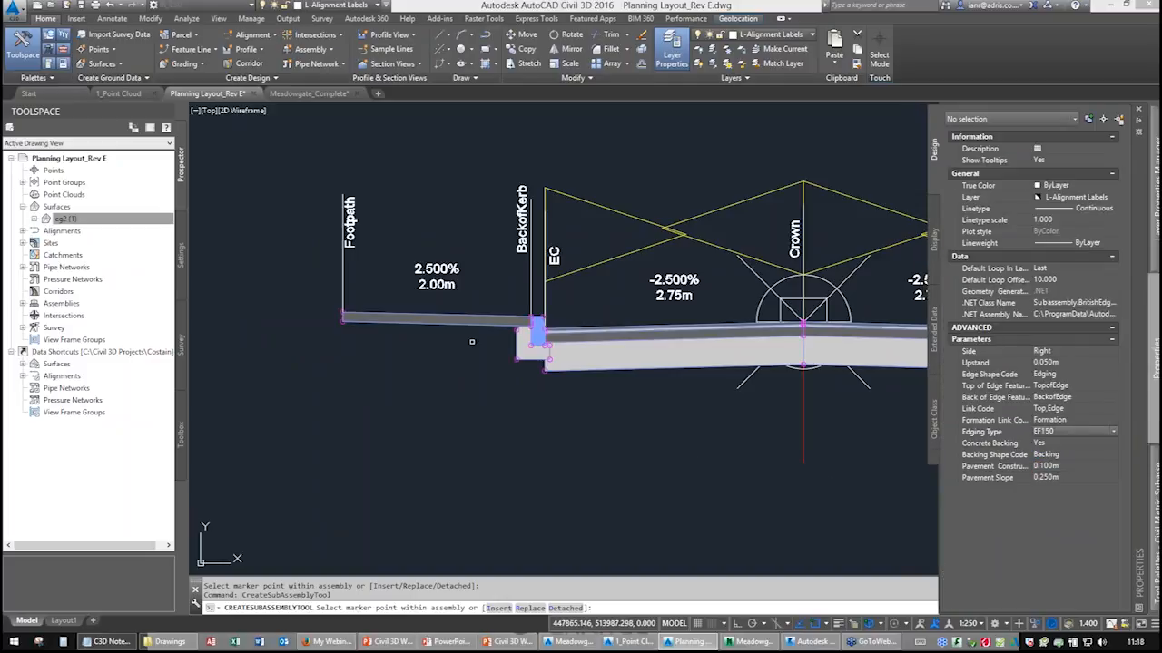
scroll(346, 310, up, 5)
click(358, 309)
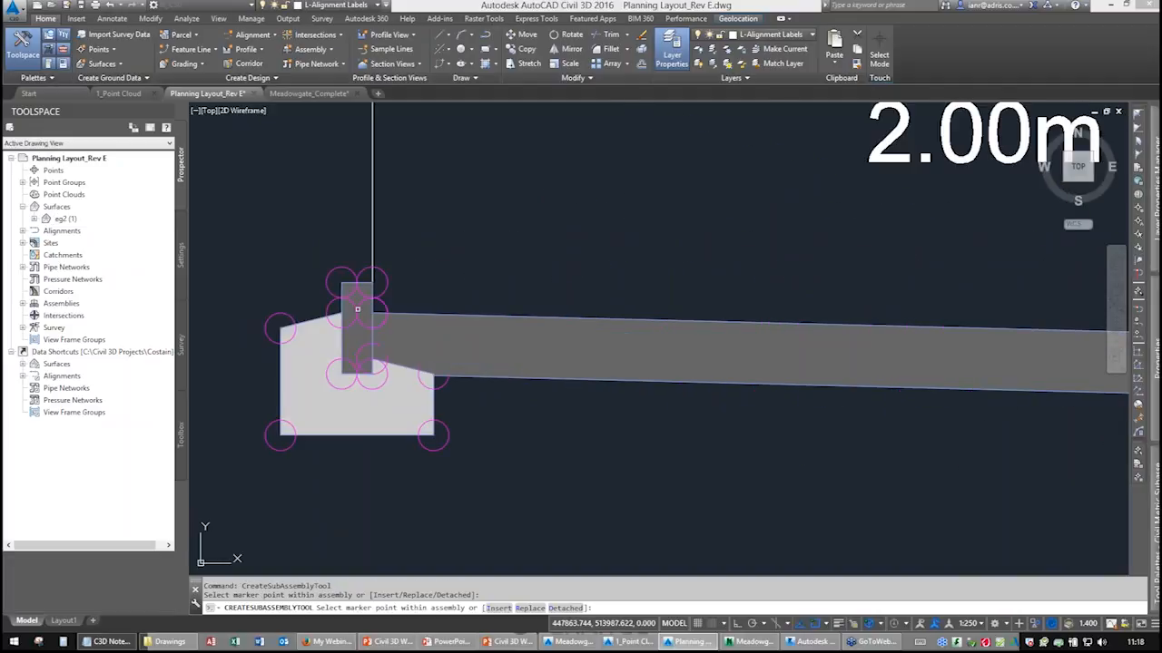
Attach another edging at the right footpath's outer end and finish the command.
scroll(529, 373, down, 6)
middle_drag(771, 355, 362, 343)
middle_drag(752, 350, 417, 325)
scroll(793, 334, up, 6)
scroll(746, 389, down, 4)
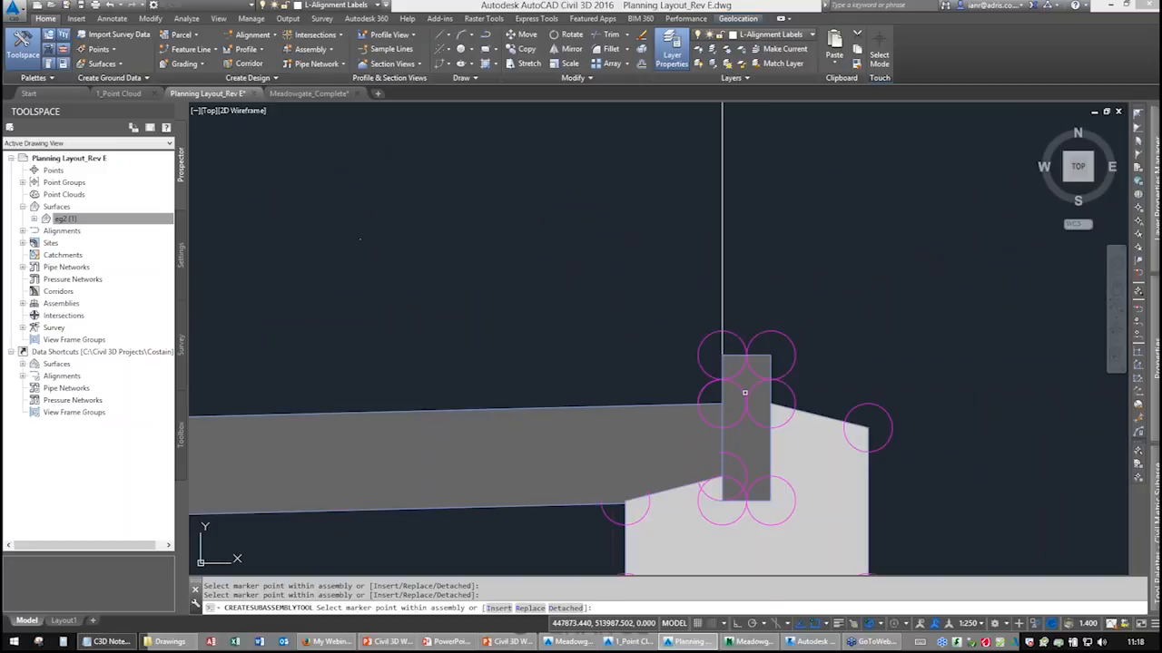
scroll(766, 388, up, 4)
right_click(687, 372)
click(698, 380)
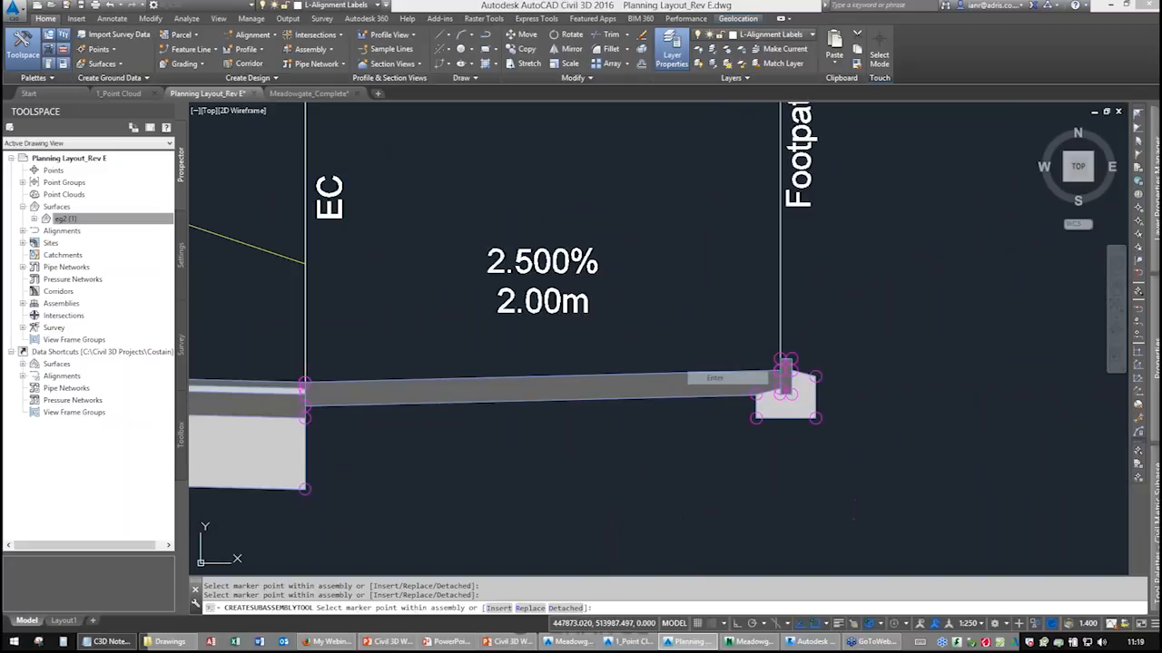
scroll(559, 393, down, 5)
middle_drag(439, 411, 829, 341)
middle_drag(509, 354, 850, 336)
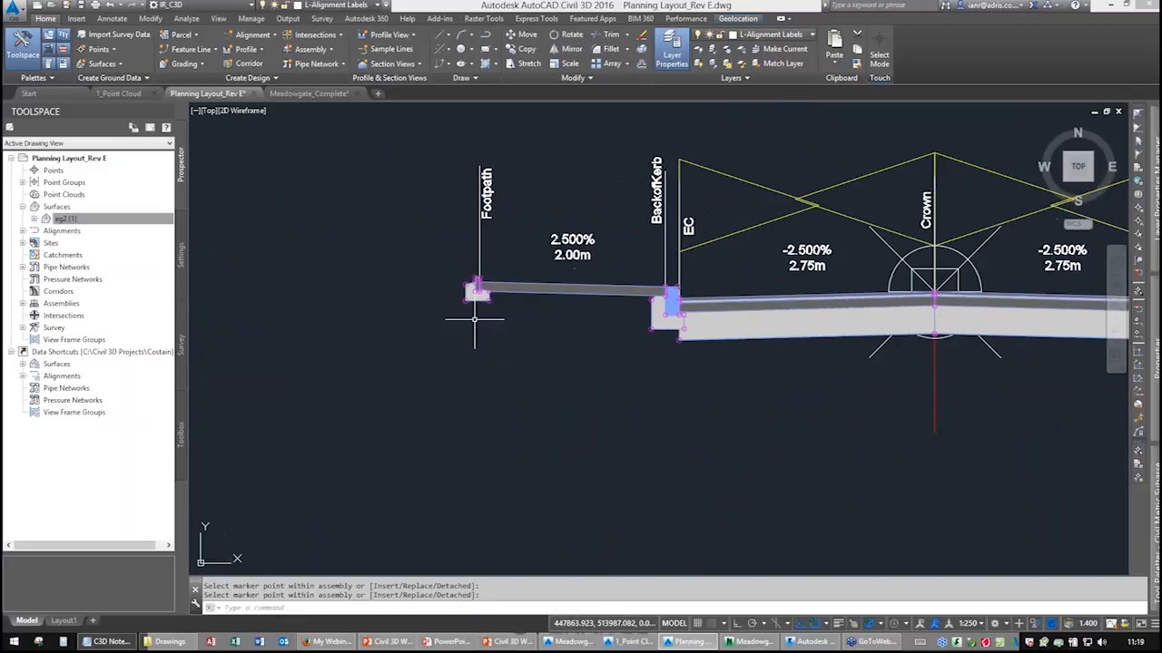
Set the left edging's pavement construction thickness to 0.125 m.
scroll(466, 317, up, 5)
key(Escape)
click(466, 283)
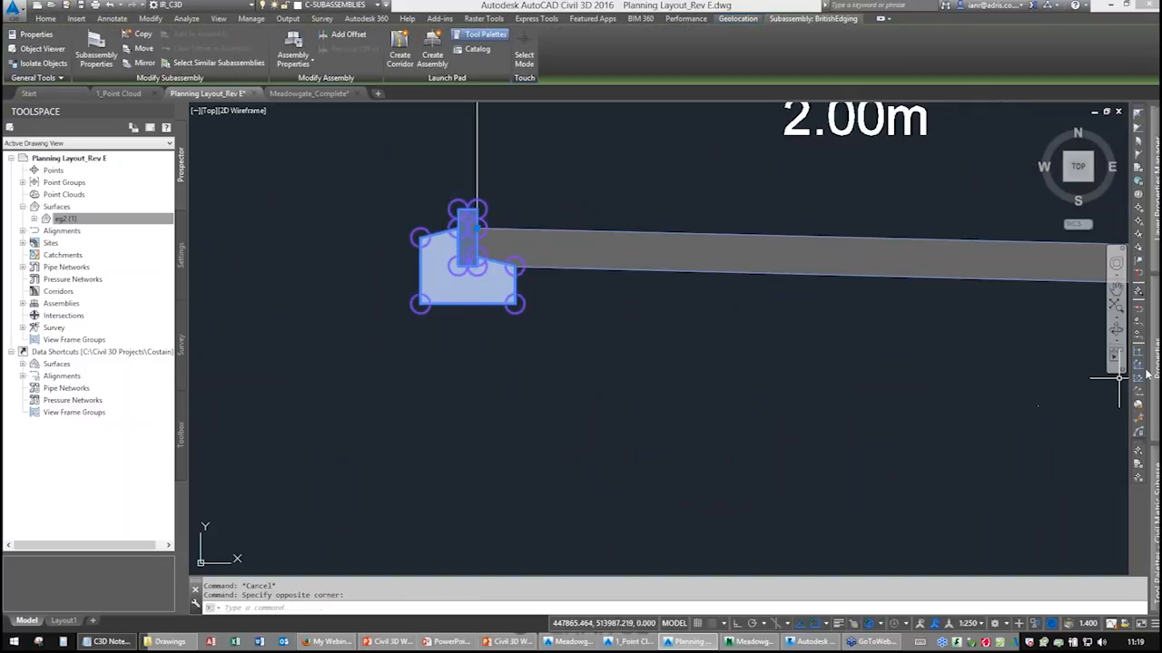
key(ctrl+1)
click(1057, 502)
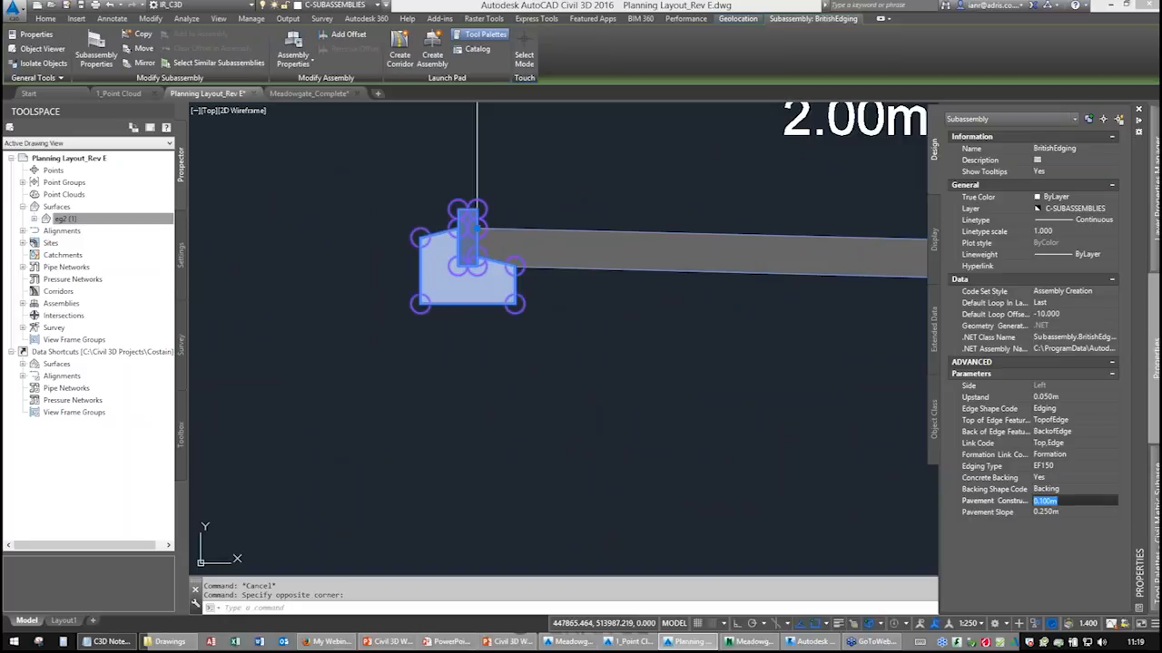
click(1055, 514)
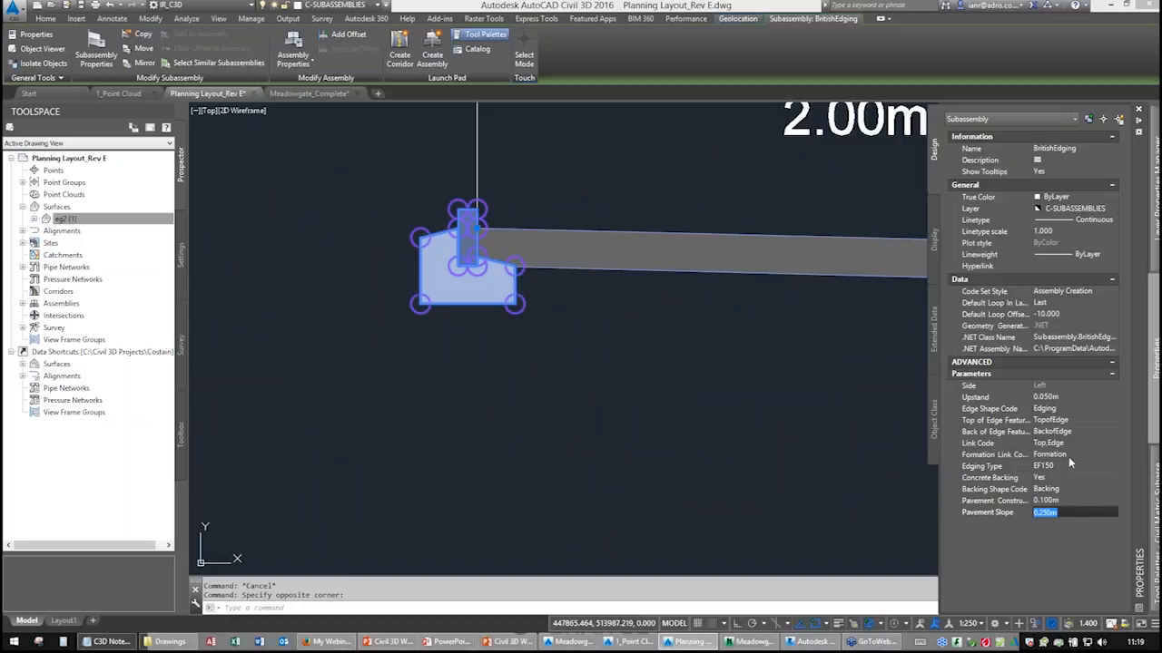
click(1041, 500)
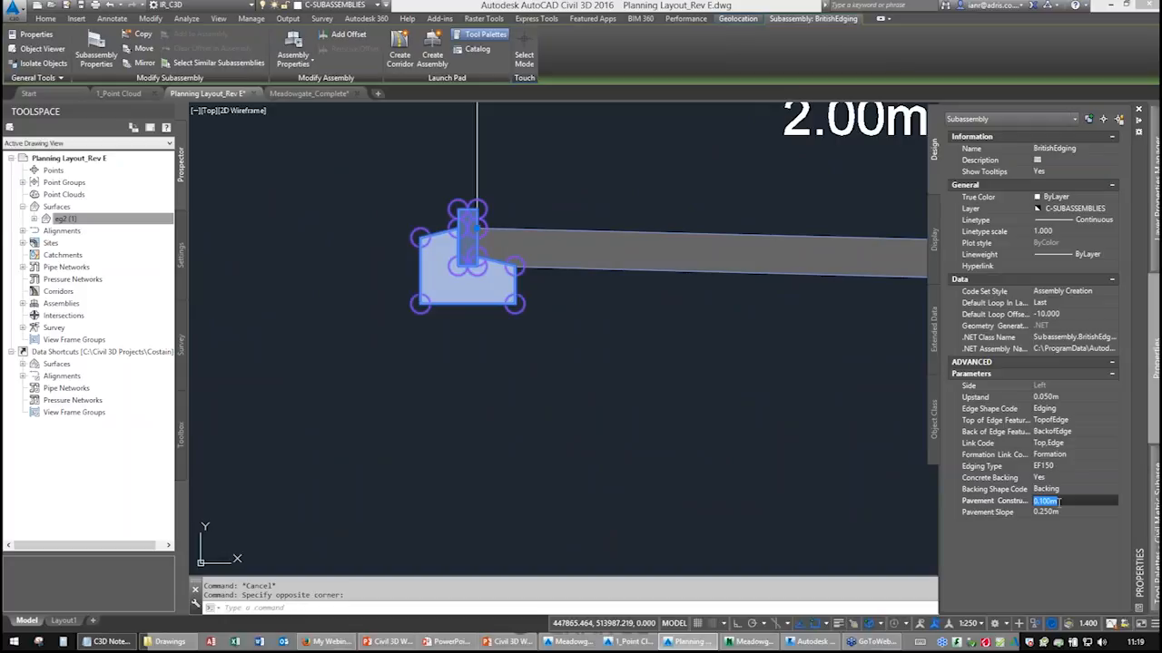
text(0)
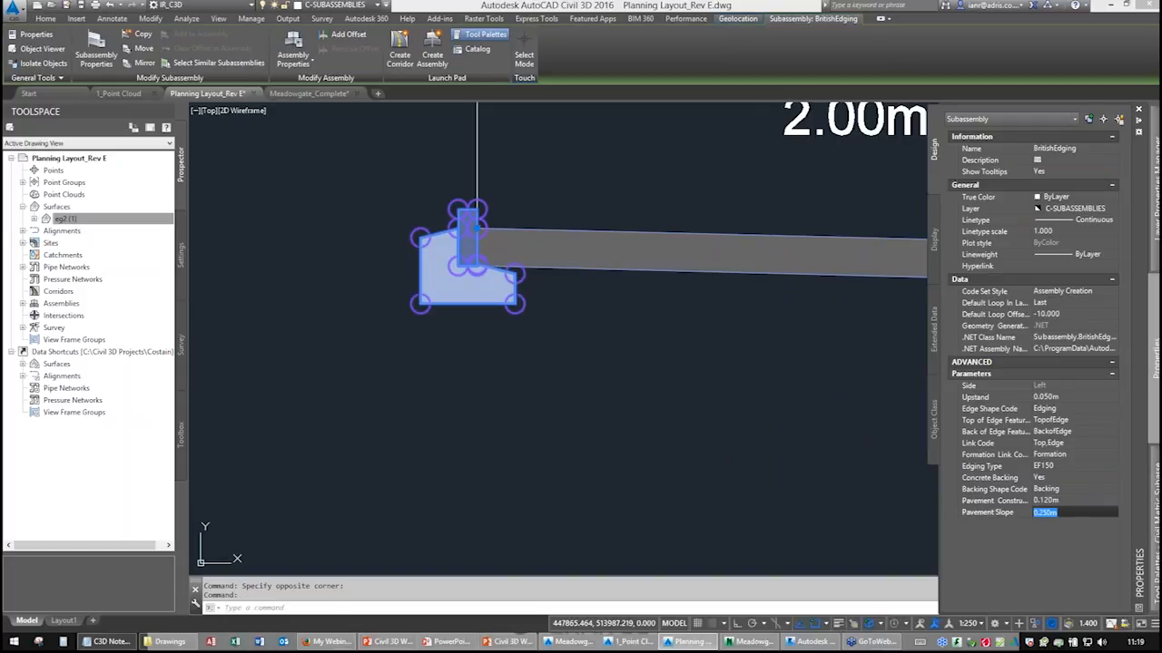
click(1043, 502)
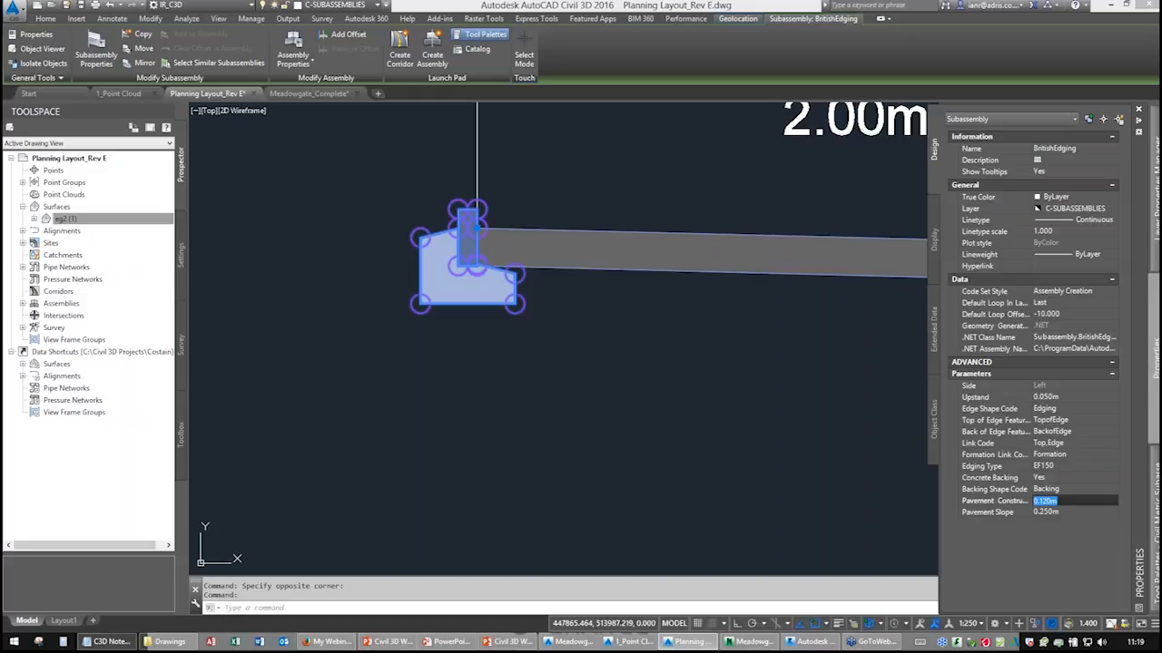
text(0.1)
key(Return)
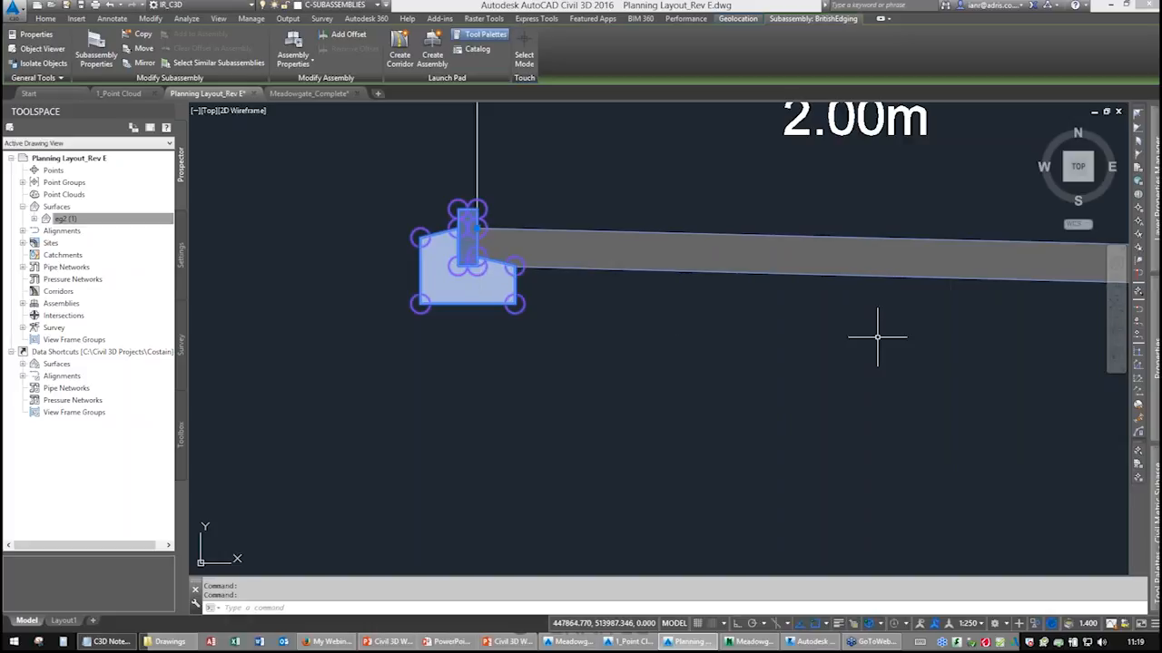
mouse_move(1153, 432)
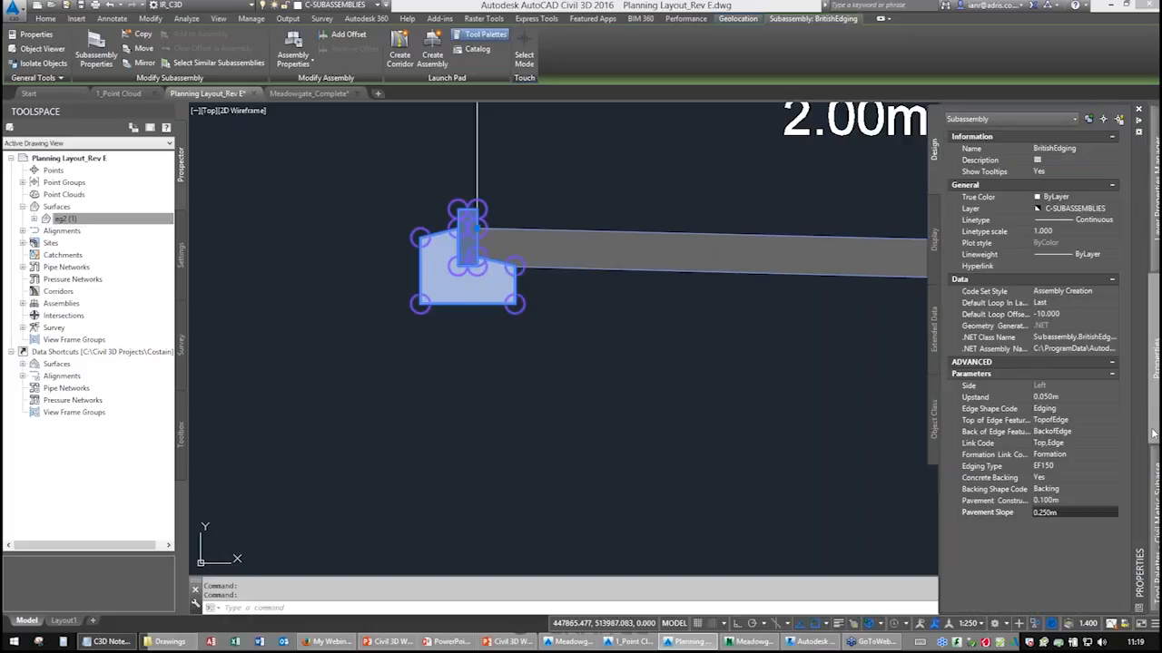
click(1059, 501)
text(0.)
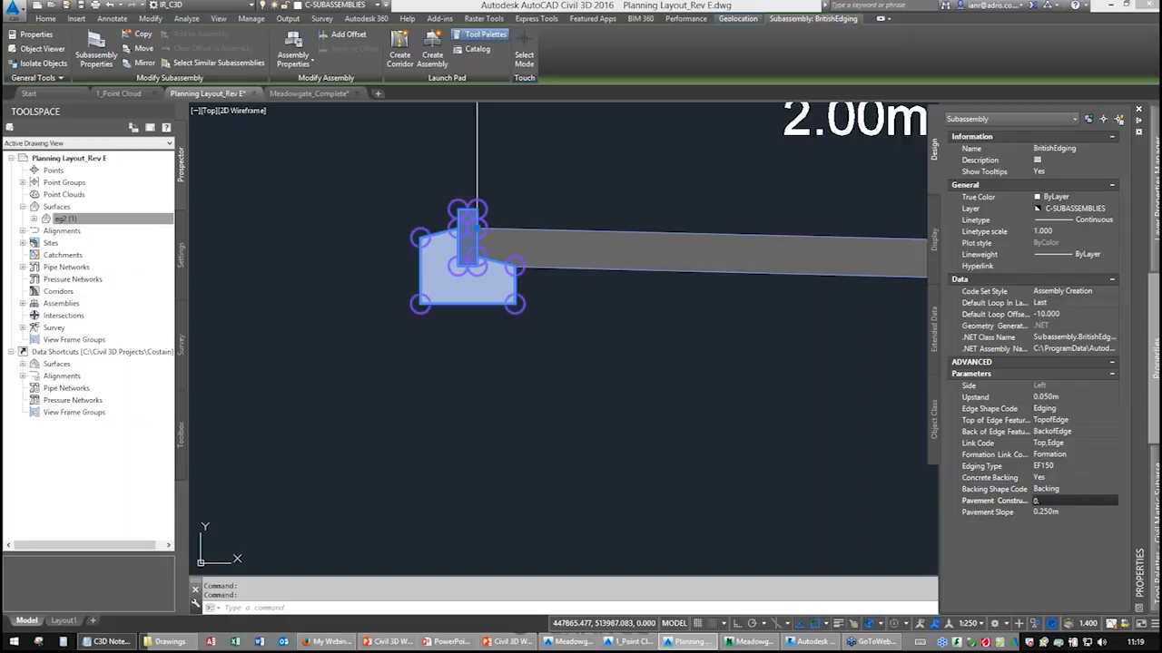
text(125m)
key(Tab)
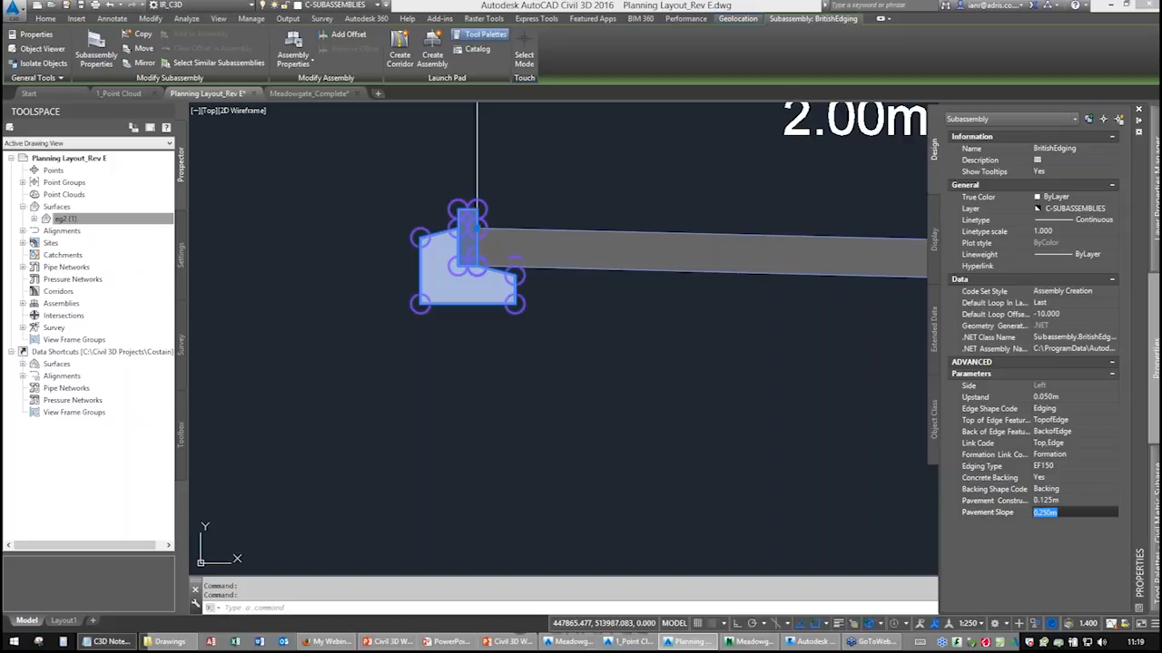
Attach Earthworks subassemblies with 2.000:1 cut and fill slopes to the outer edgings and finish the command.
scroll(477, 263, up, 8)
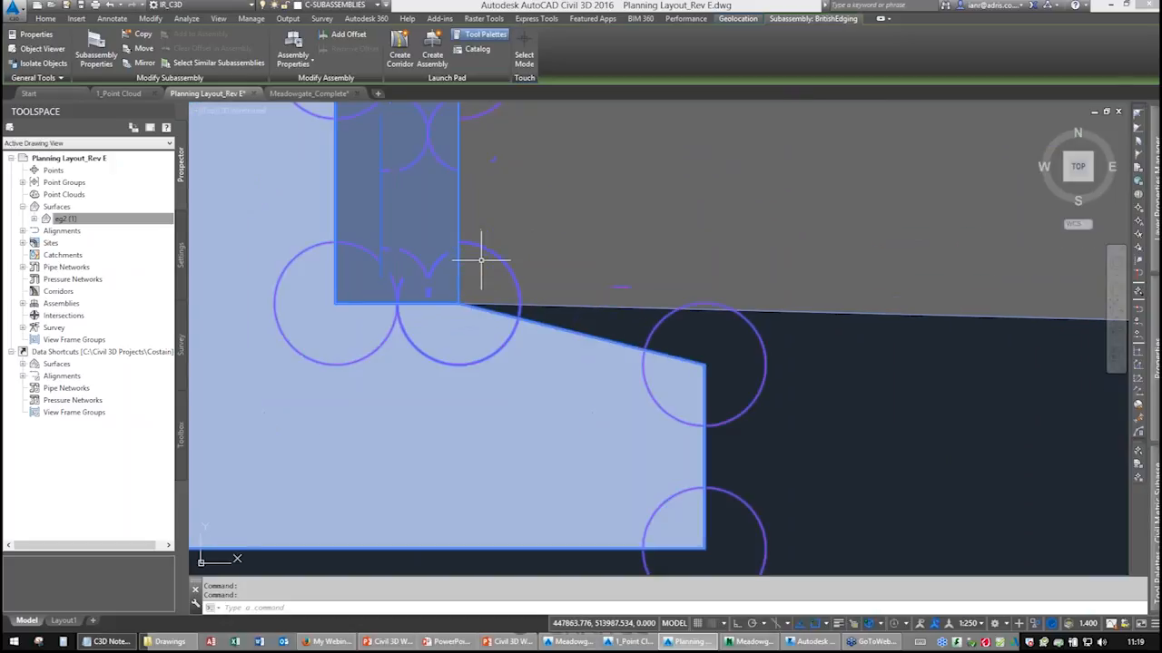
scroll(480, 267, down, 6)
mouse_move(537, 316)
middle_down()
mouse_move(430, 335)
mouse_move(550, 326)
middle_up()
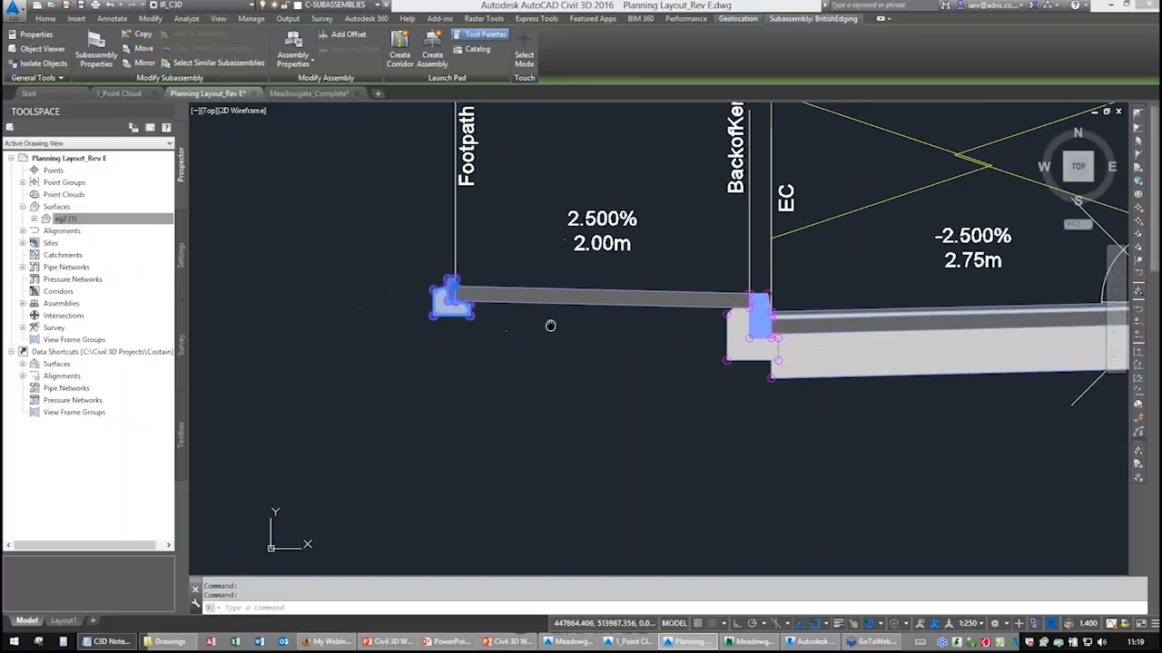
middle_drag(620, 316, 468, 366)
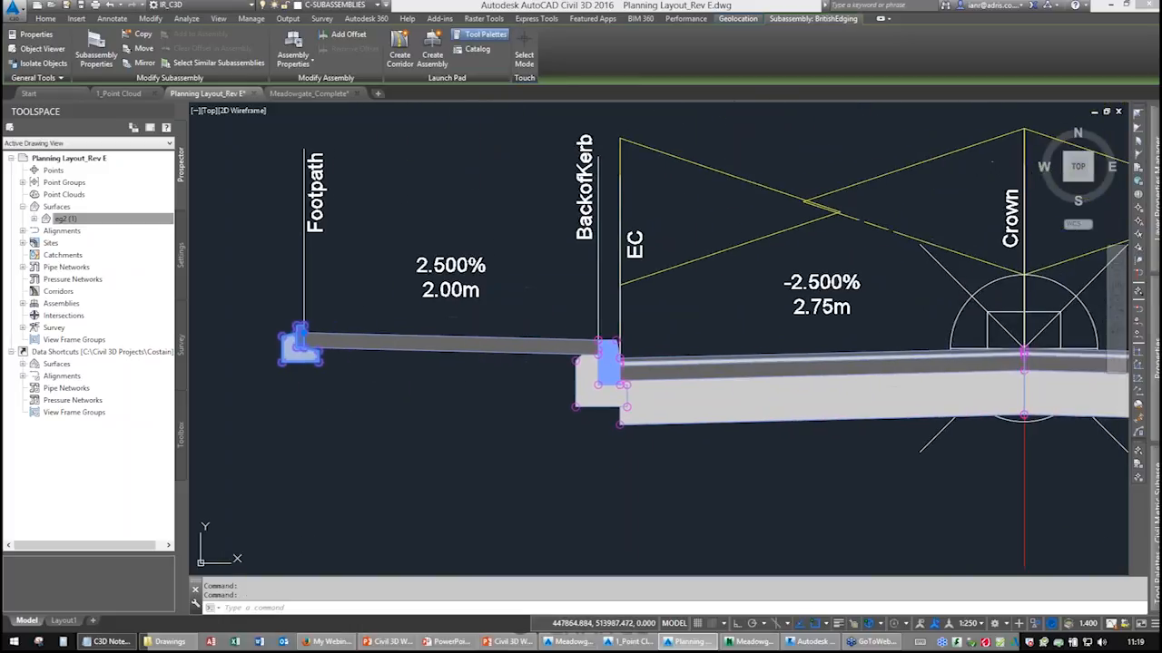
key(Escape)
scroll(472, 353, down, 6)
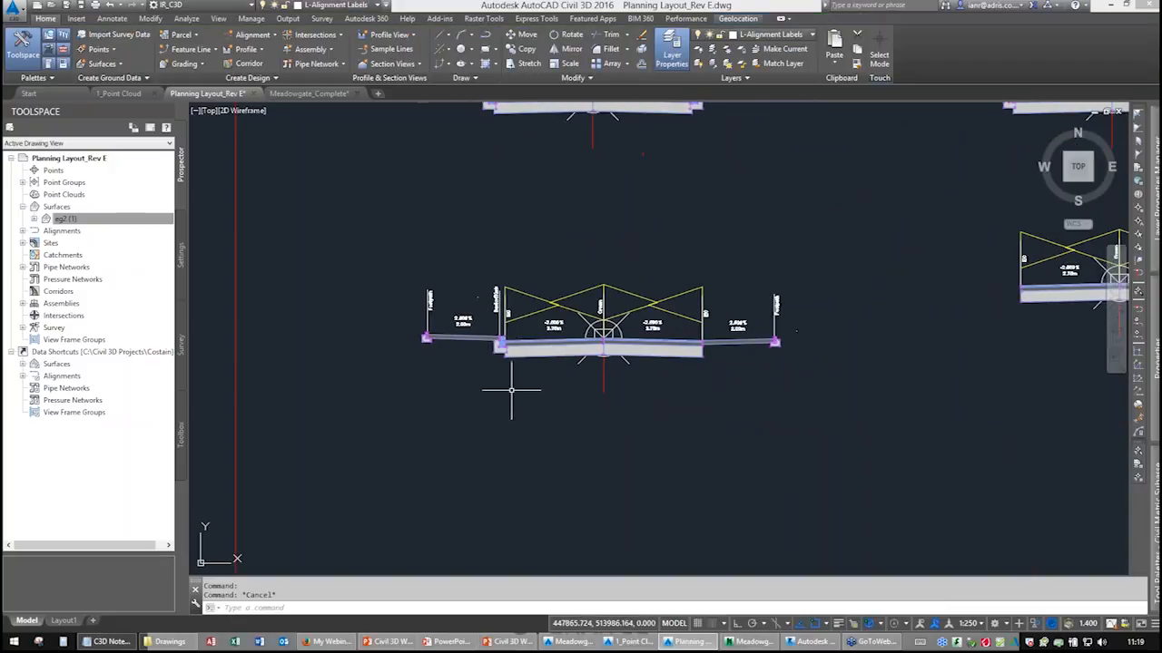
scroll(429, 359, up, 5)
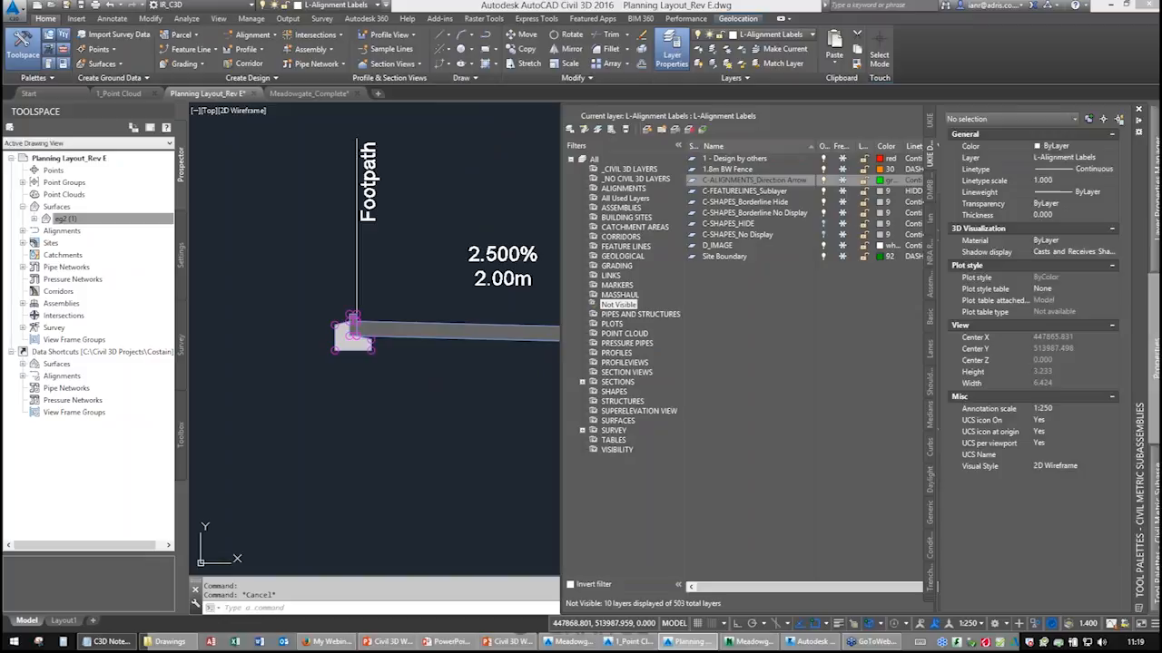
mouse_move(1156, 436)
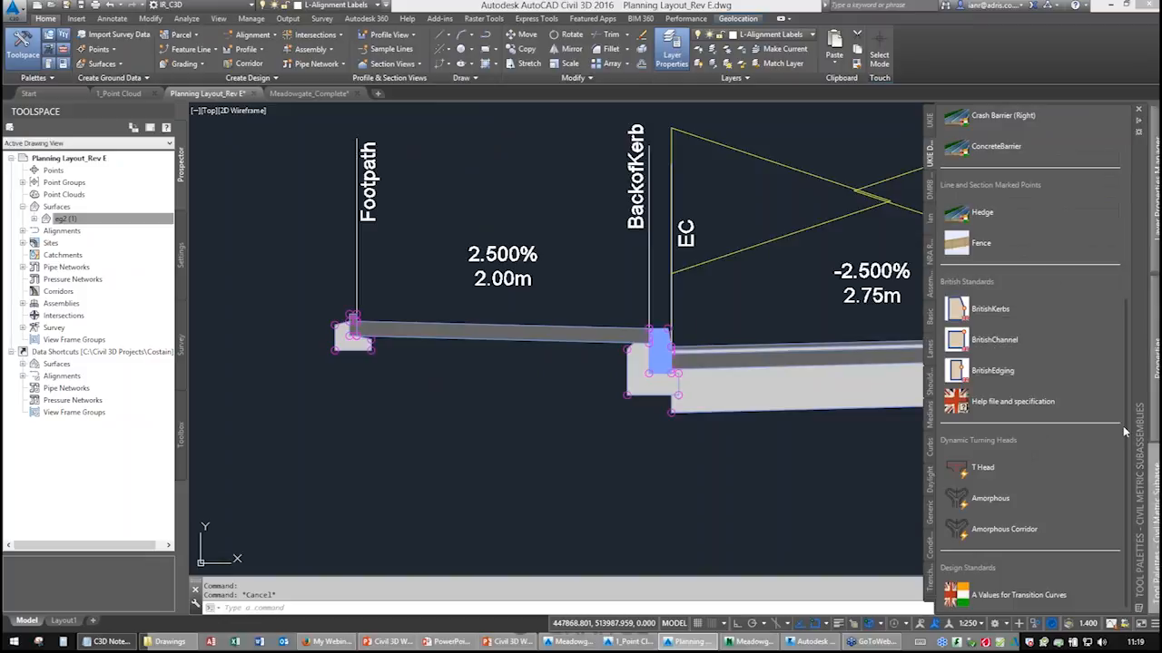
click(930, 485)
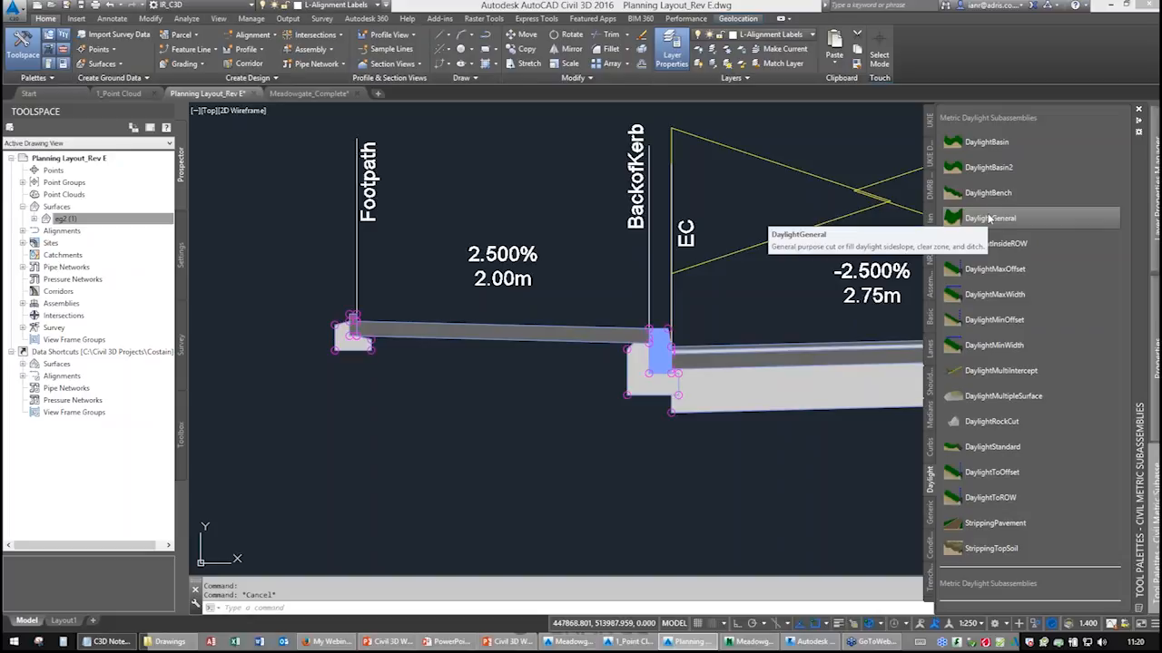
click(931, 151)
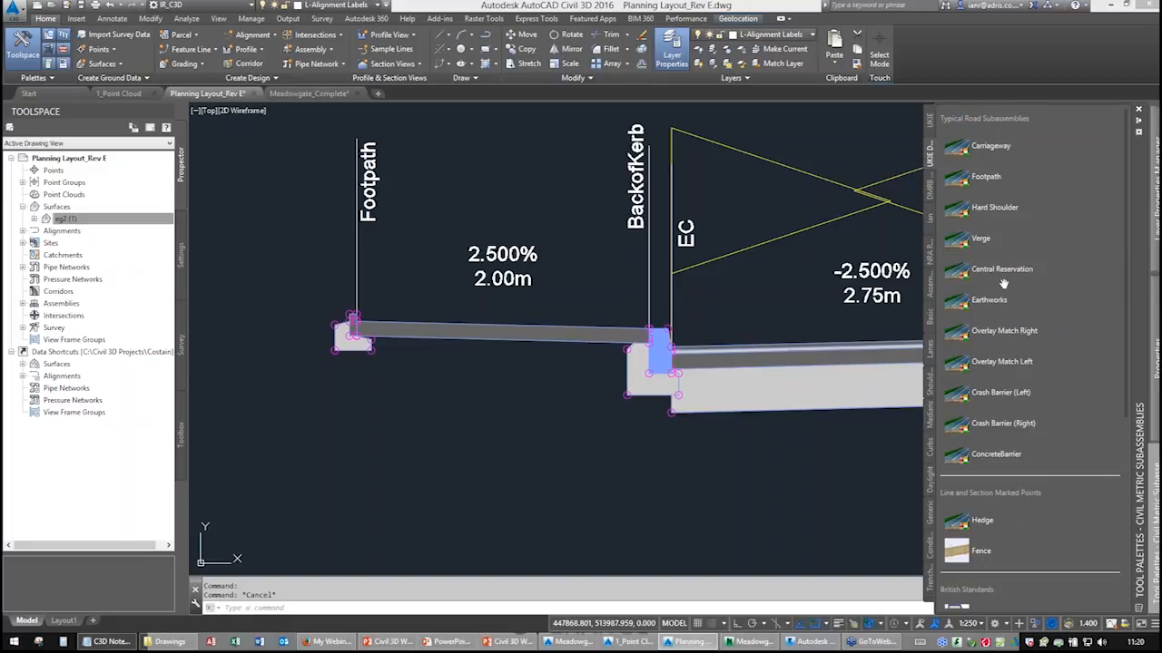
click(989, 299)
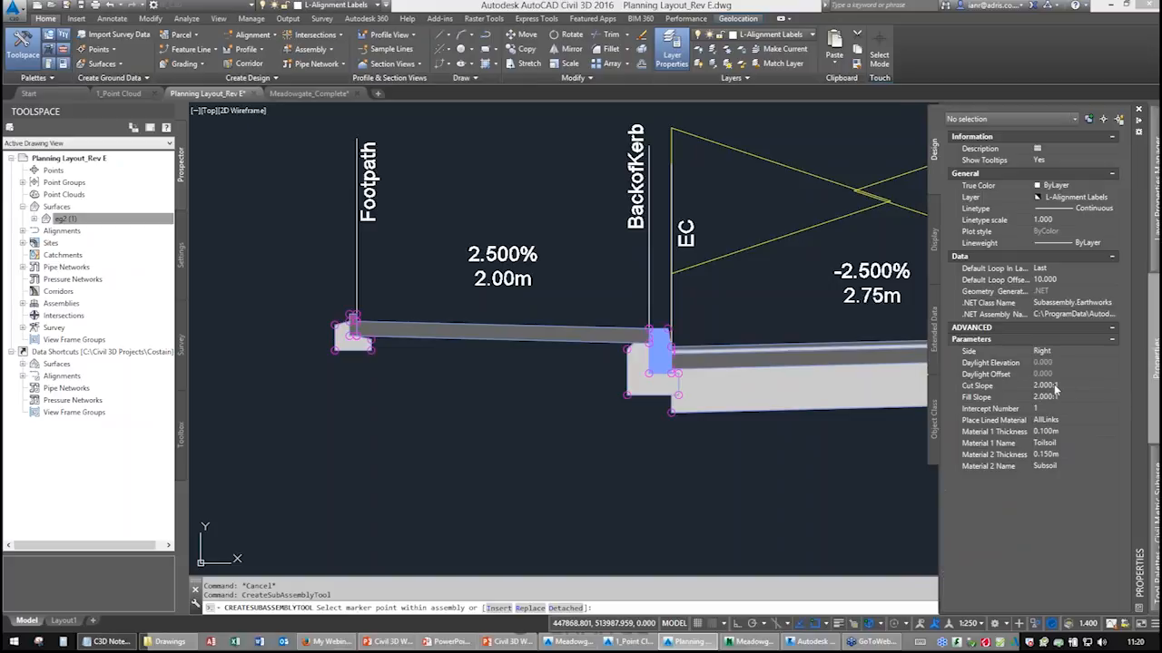
click(1056, 389)
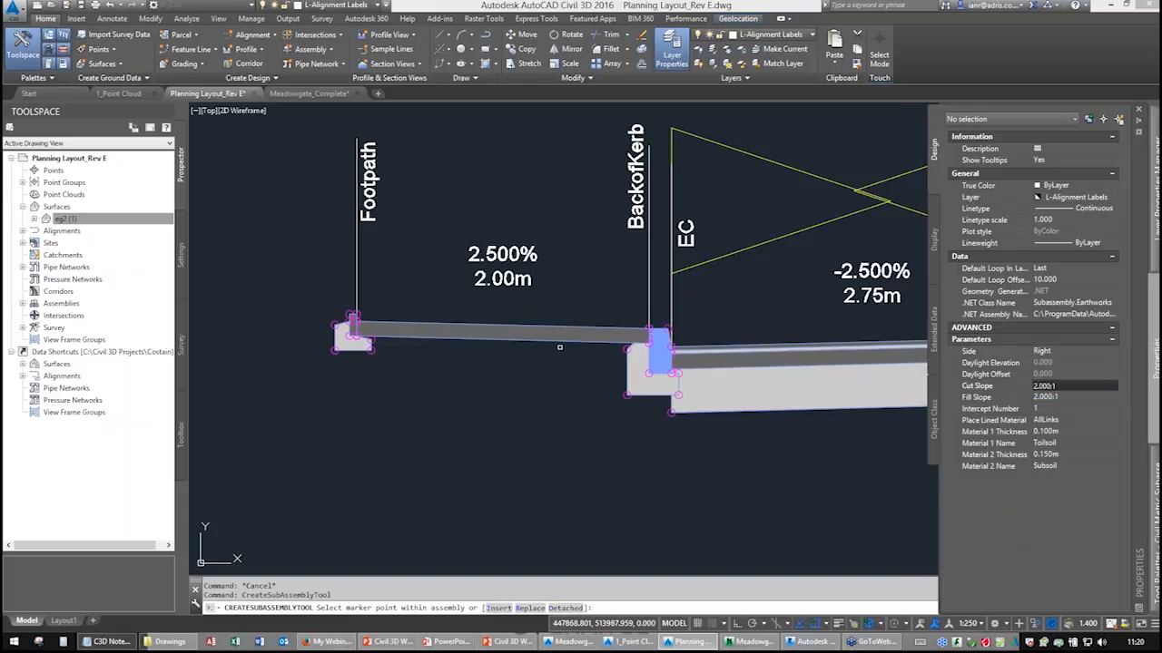
scroll(372, 320, up, 6)
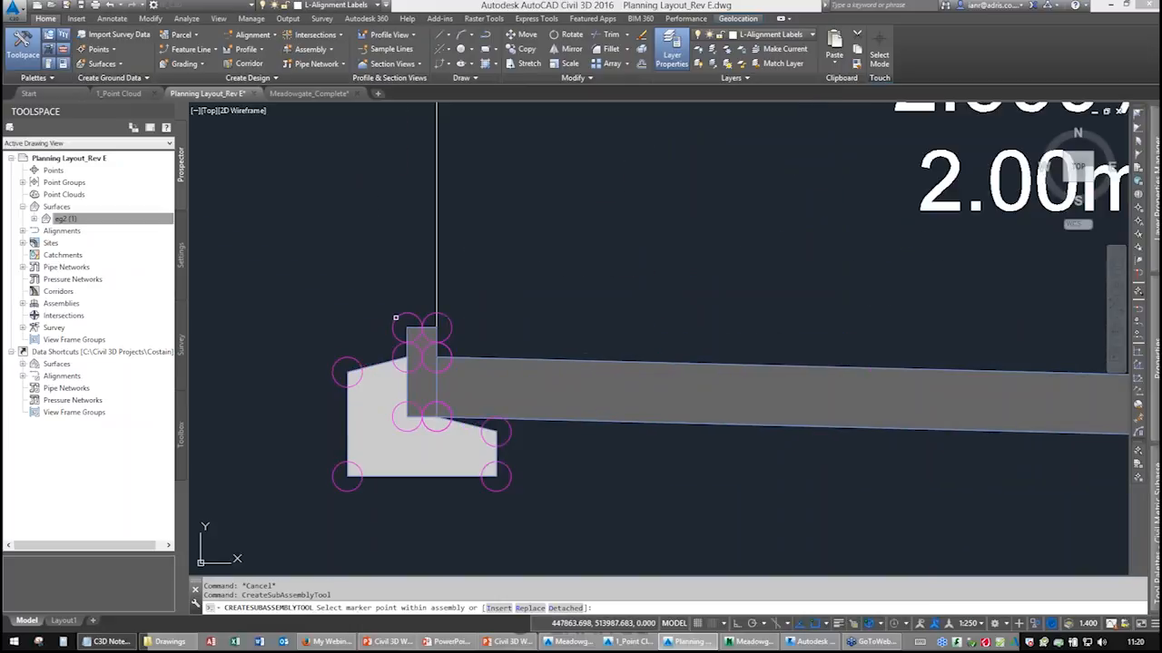
scroll(622, 347, down, 6)
scroll(872, 313, up, 6)
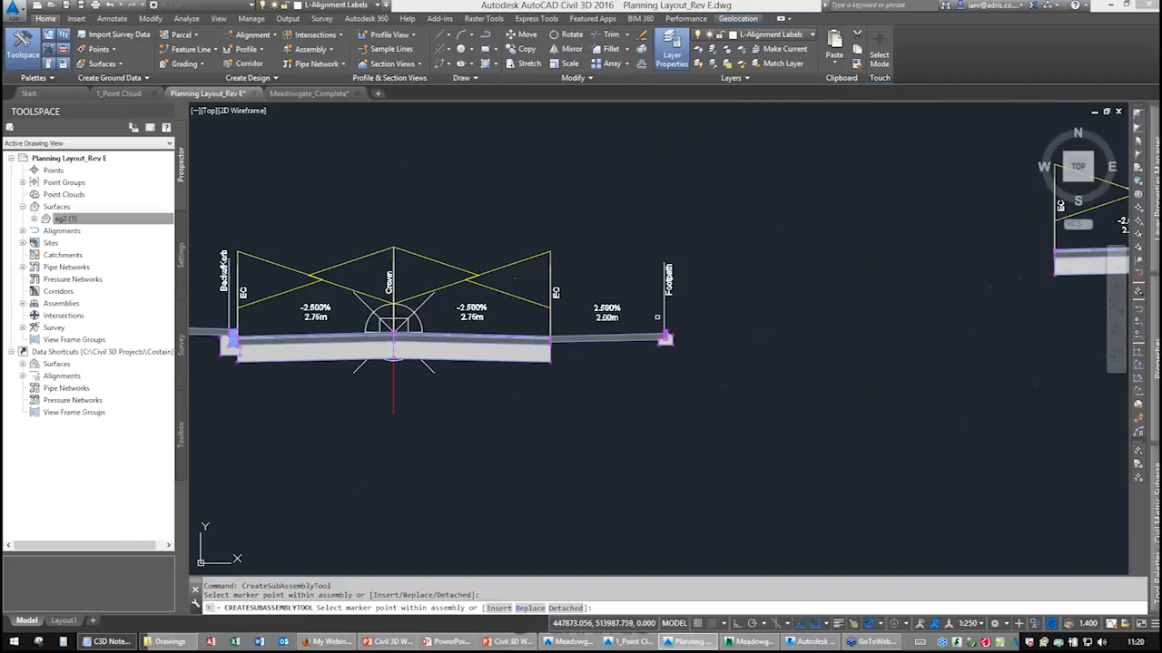
click(674, 385)
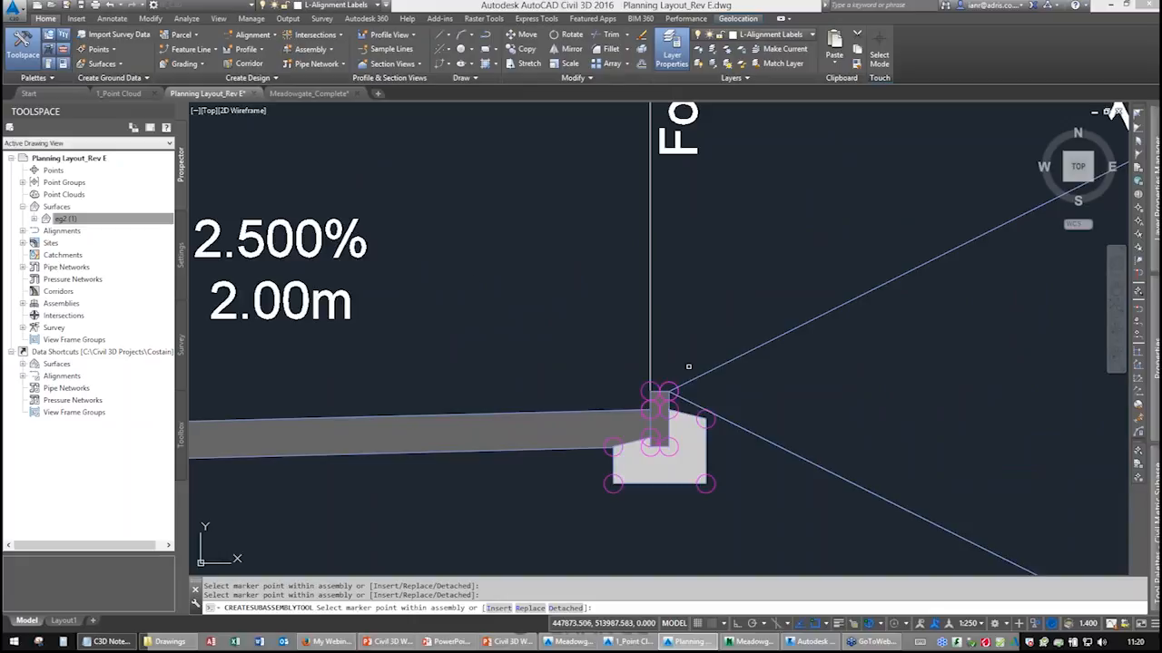
scroll(688, 350, down, 7)
scroll(588, 346, down, 2)
middle_drag(382, 340, 585, 299)
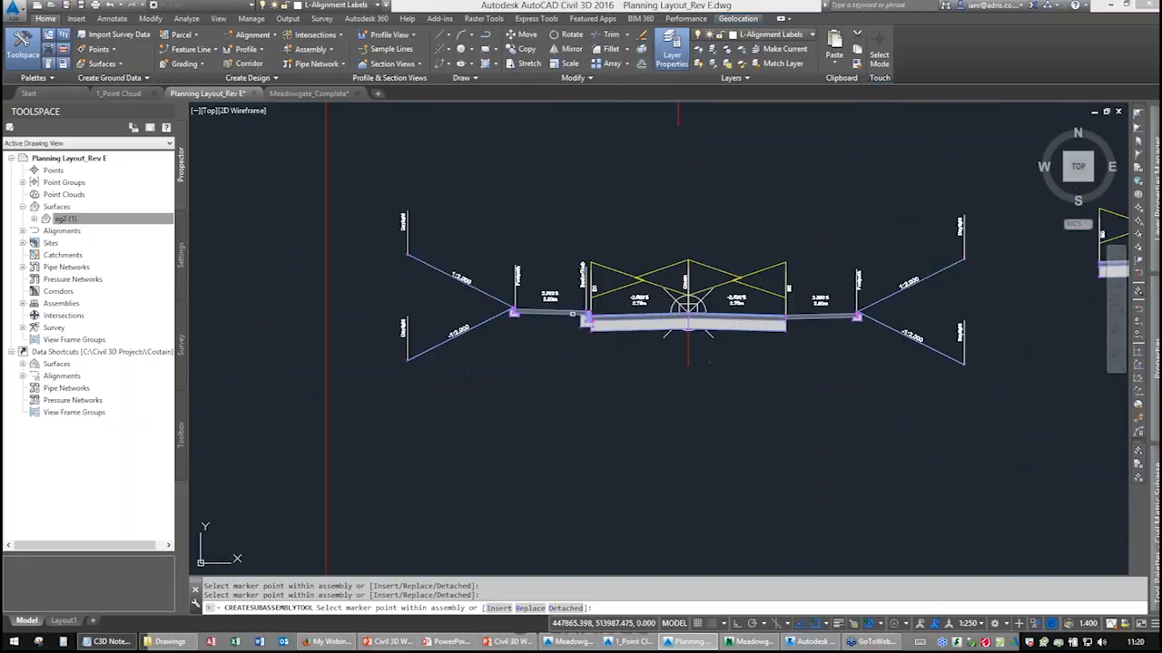
key(Escape)
Locate the Road1 alignment in the site plan.
scroll(556, 317, down, 3)
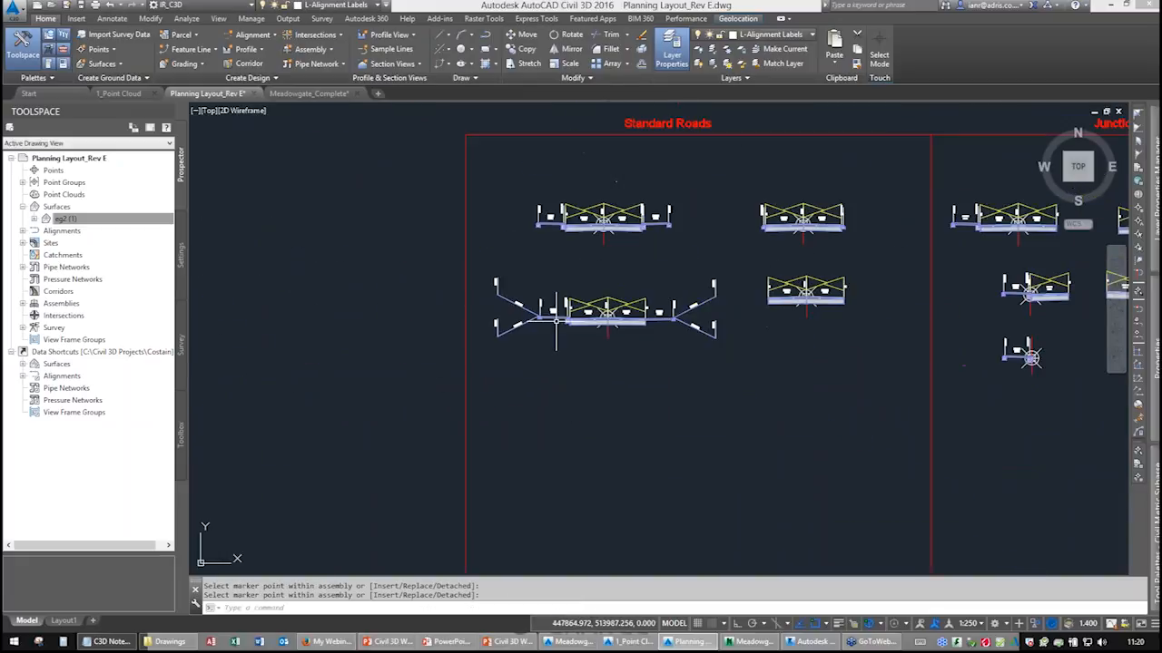
scroll(556, 320, down, 9)
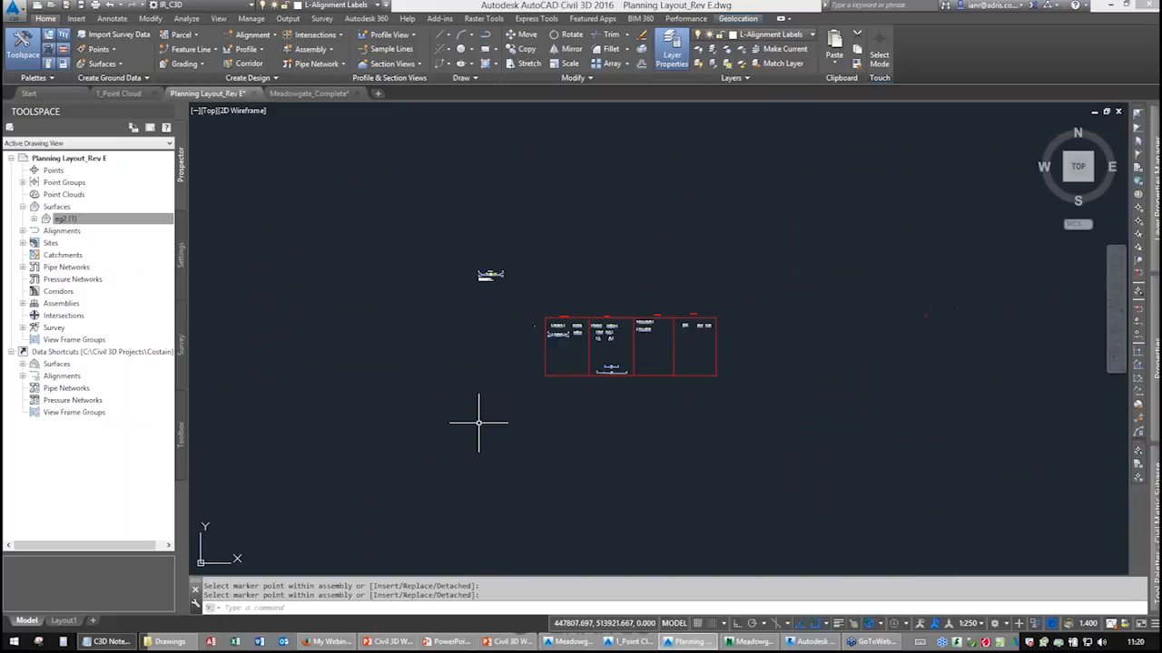
scroll(479, 422, down, 5)
middle_drag(307, 500, 712, 274)
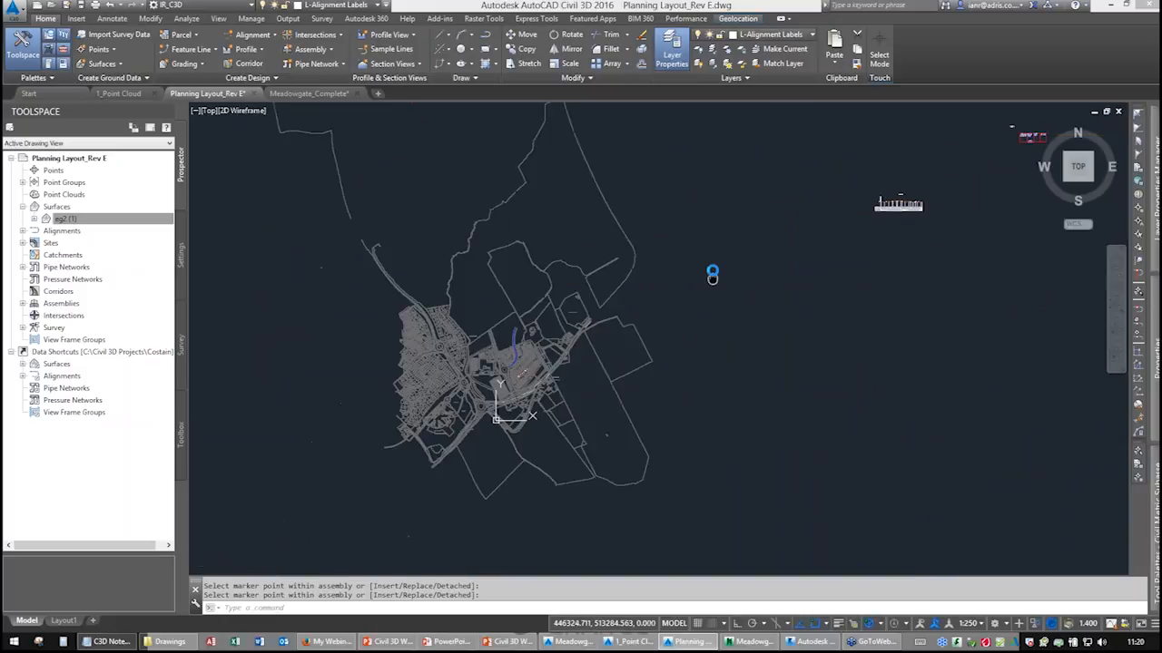
scroll(524, 329, up, 12)
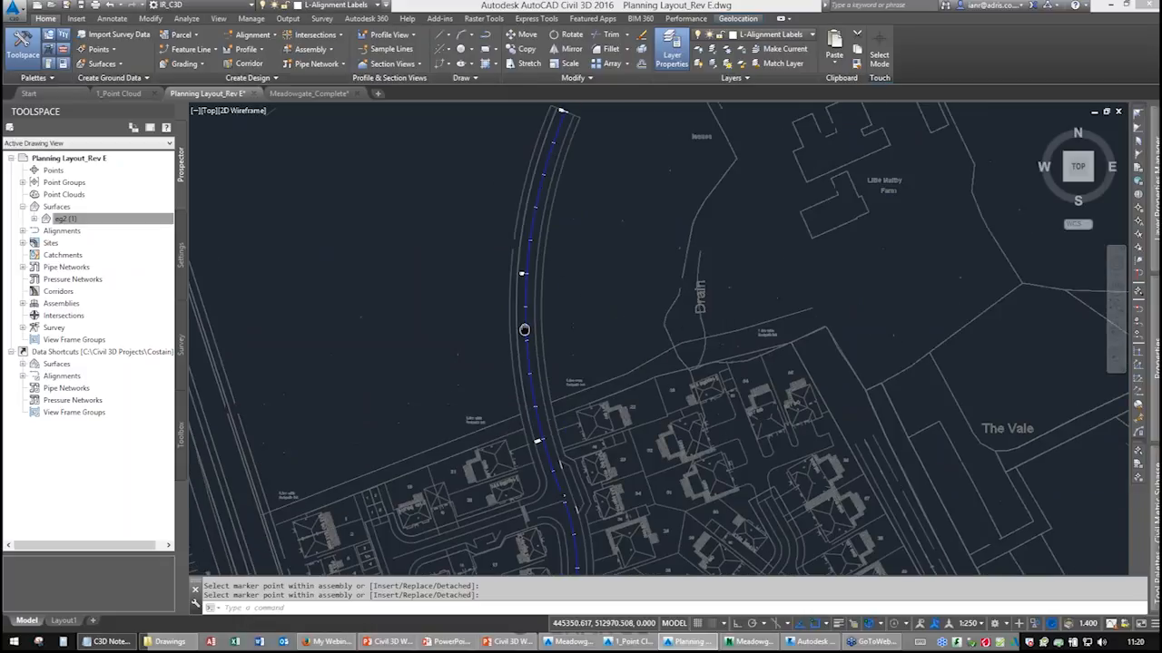
scroll(527, 293, up, 5)
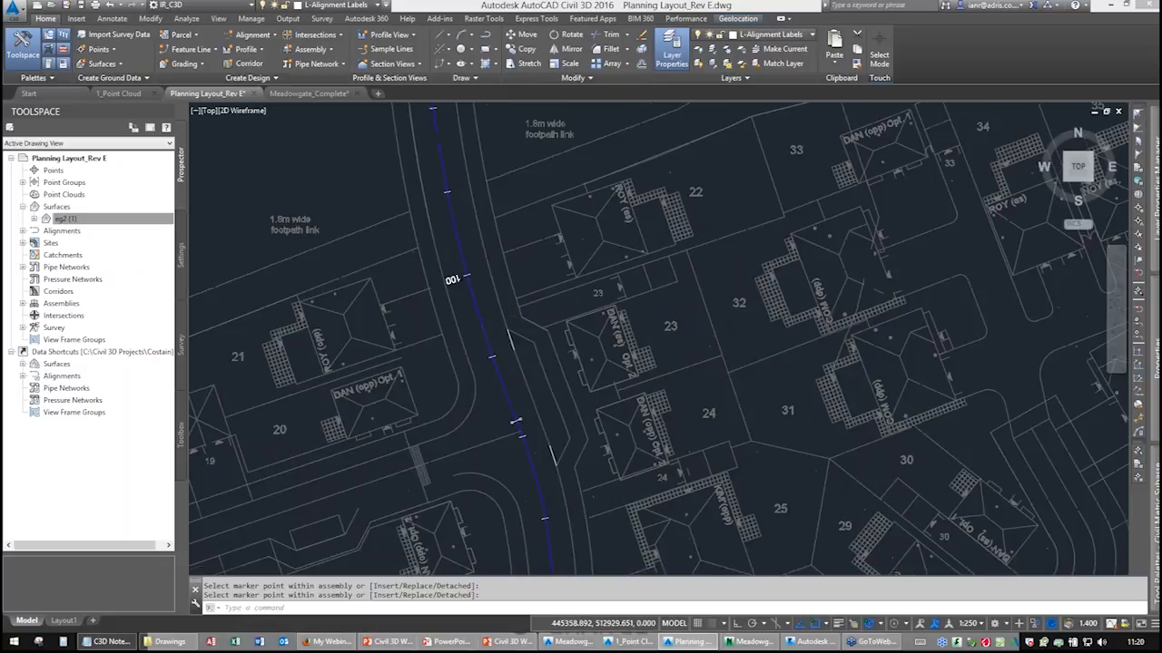
scroll(390, 293, up, 3)
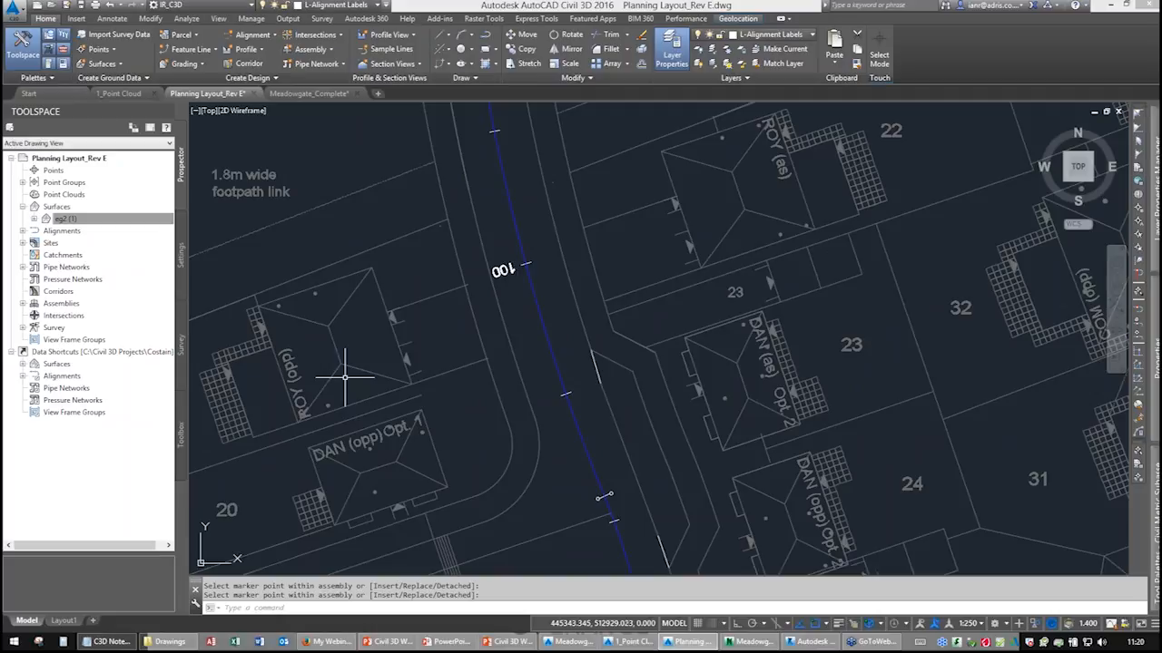
mouse_move(348, 379)
middle_down()
mouse_move(502, 286)
mouse_move(399, 377)
middle_up()
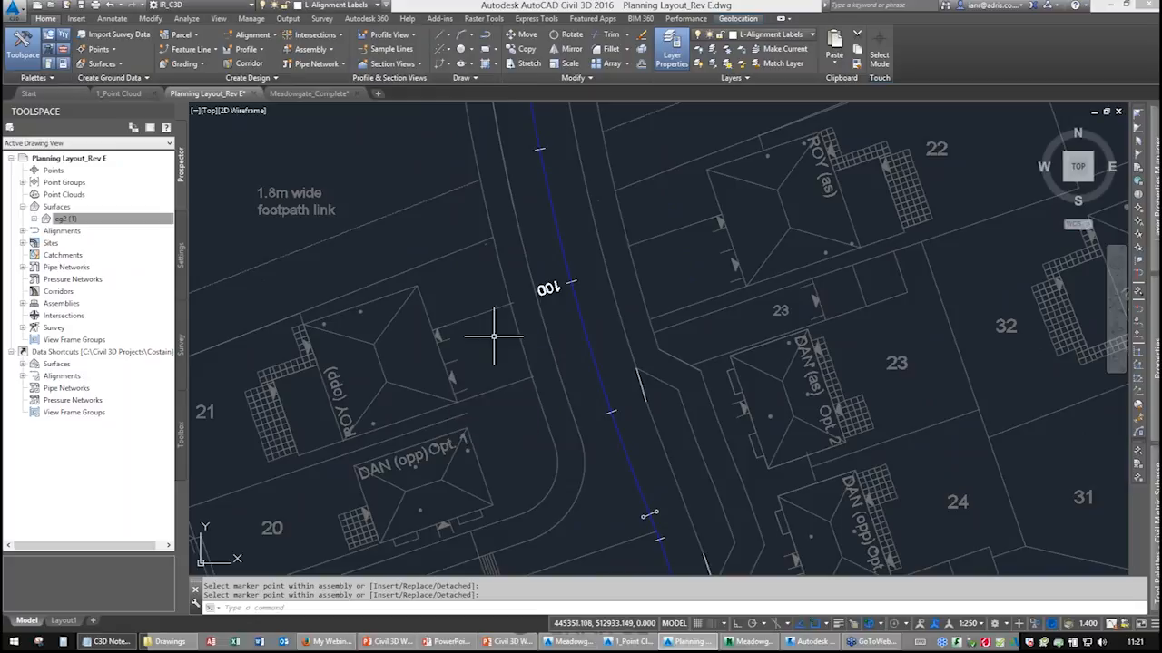
scroll(492, 330, down, 3)
scroll(517, 293, up, 5)
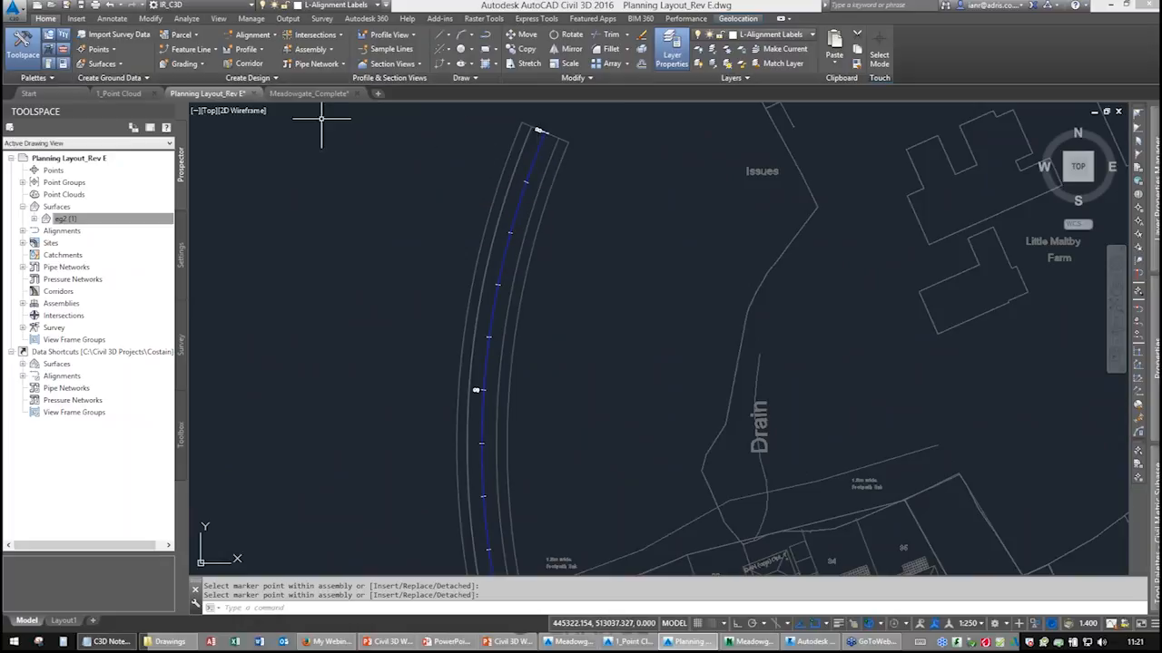
Start a new corridor named Road1 using the Road1 alignment and the Road1 - VP 3 profile.
click(246, 67)
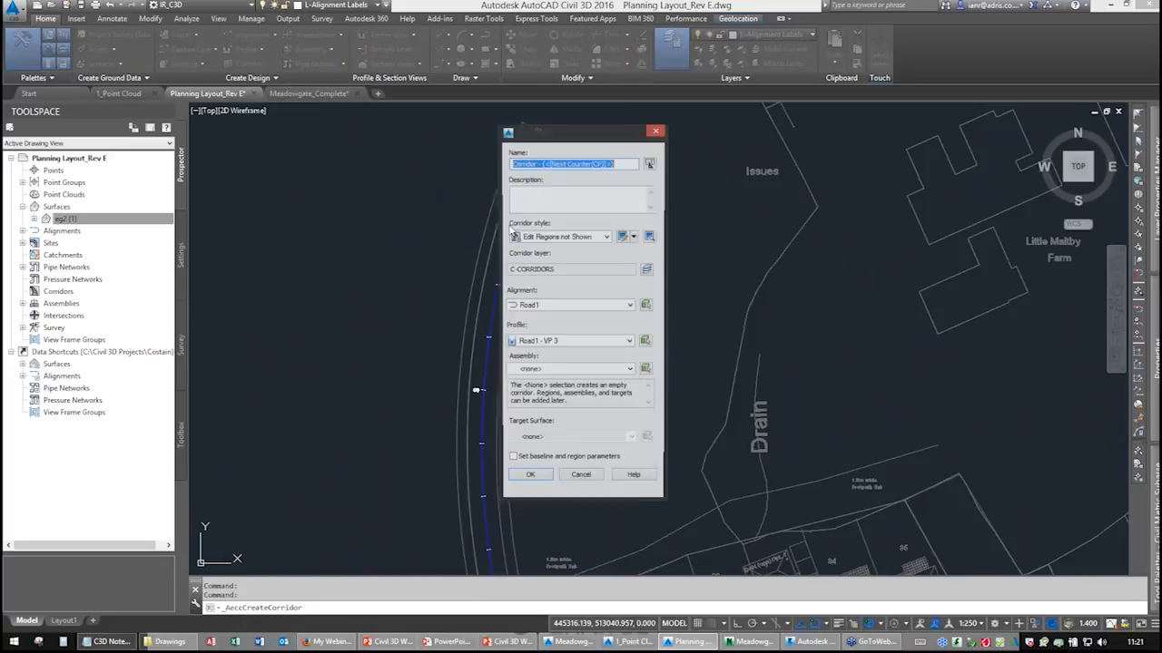
text(Road1)
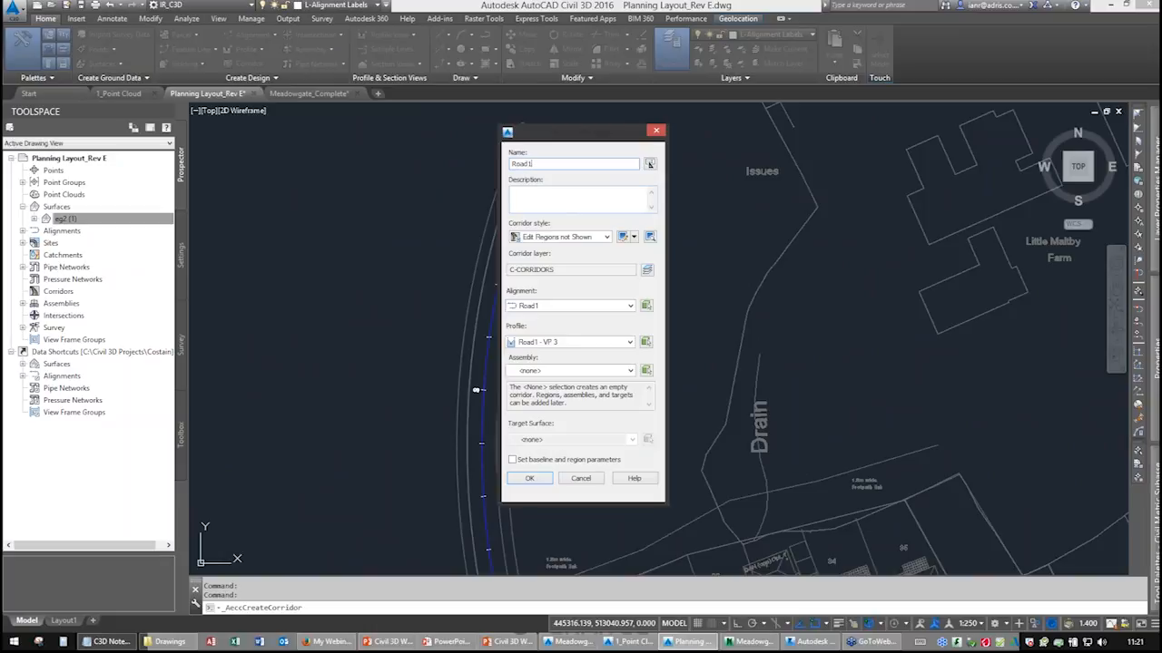
click(534, 307)
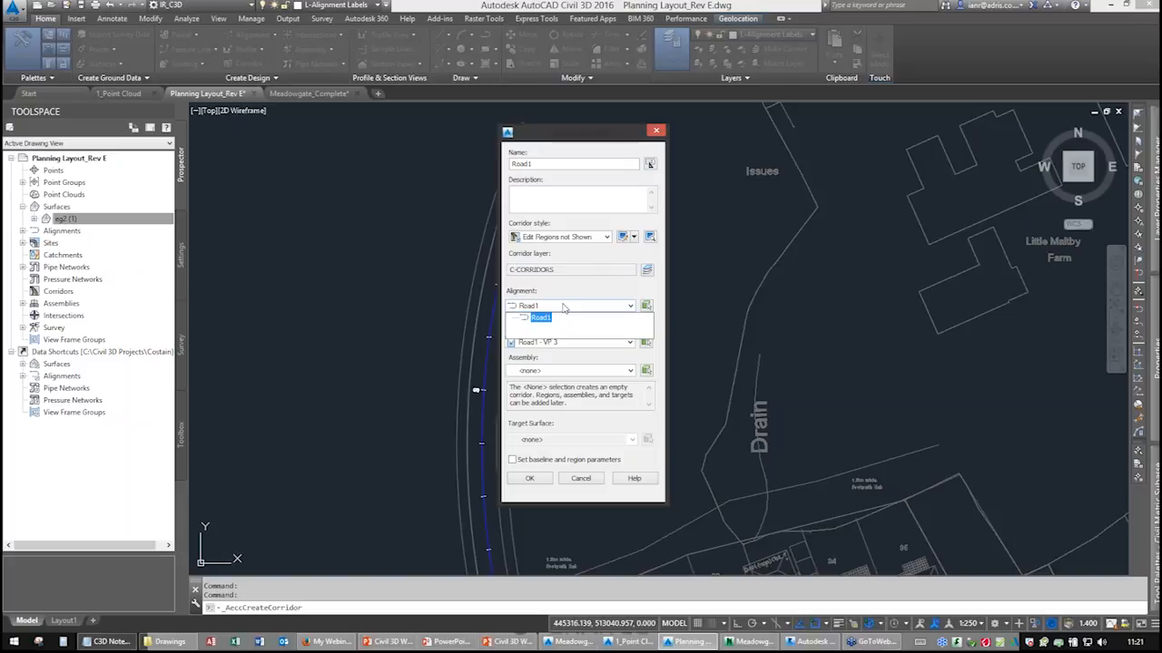
click(563, 309)
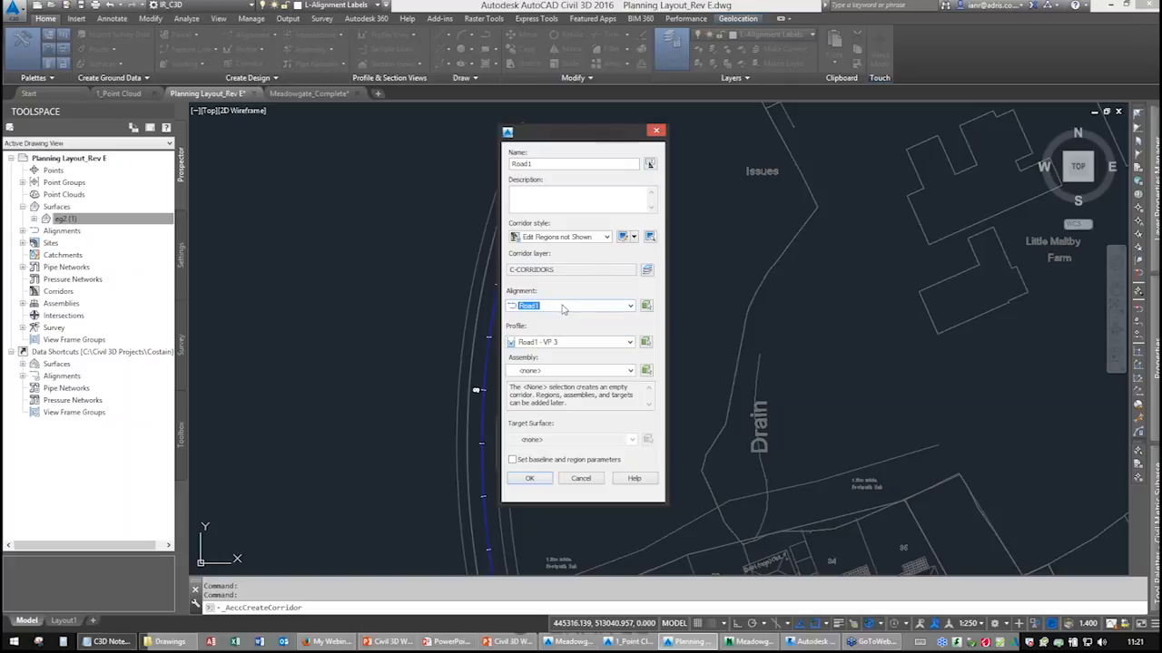
click(585, 343)
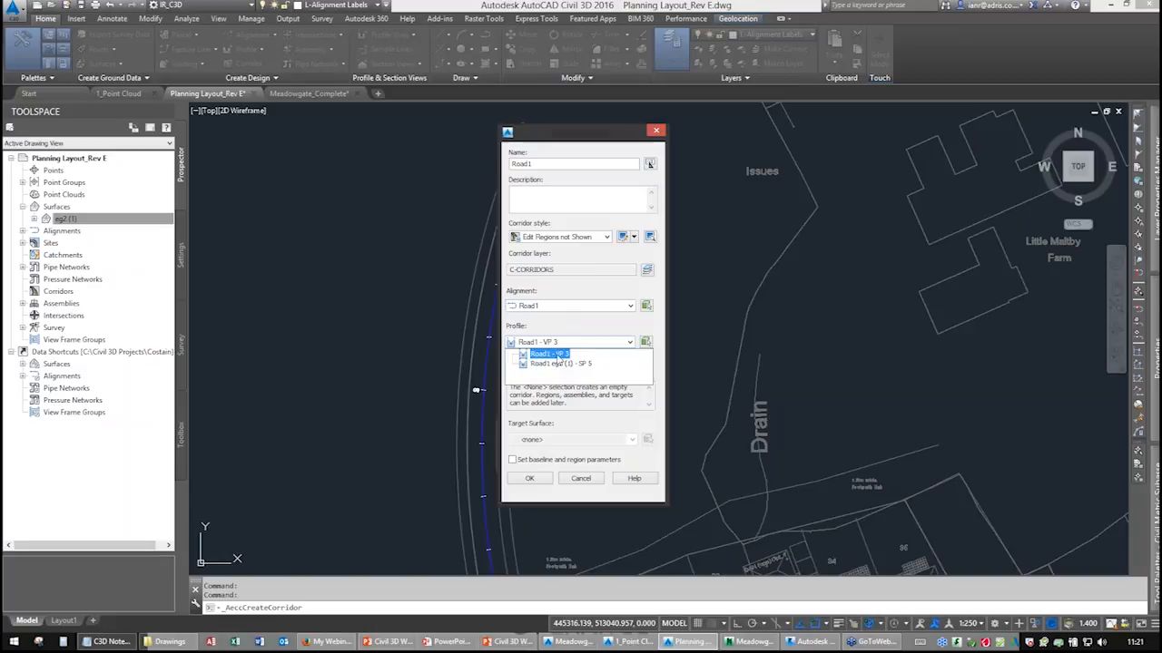
click(560, 353)
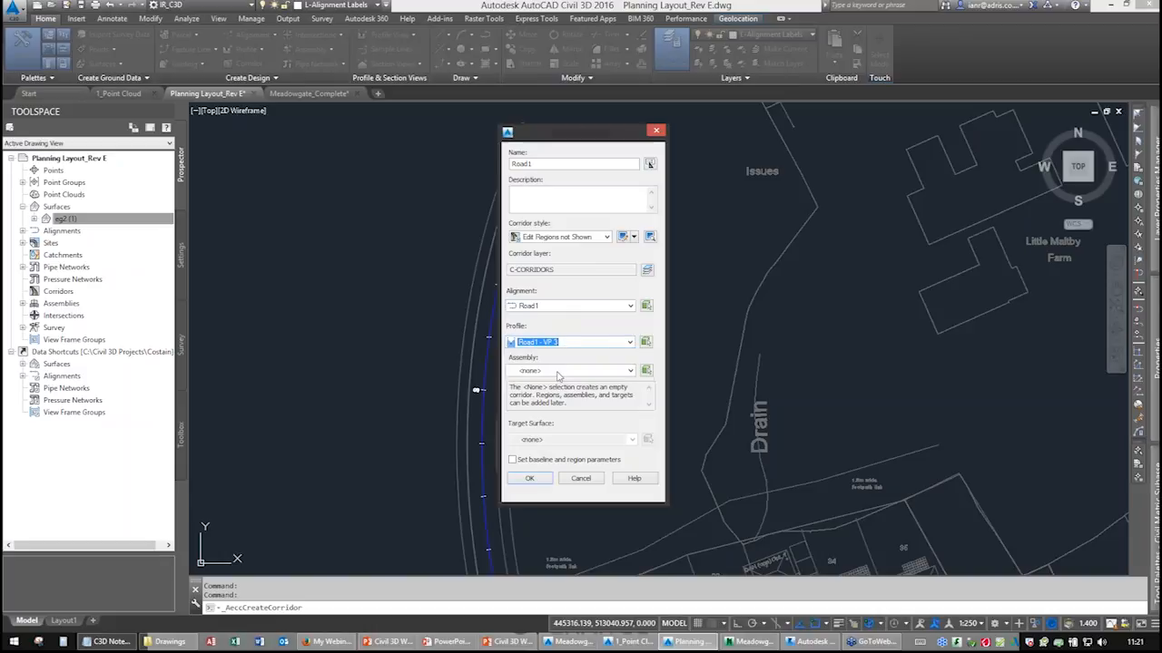
Select the Standard Site Road (2) assembly from the drawing as the corridor's assembly.
click(558, 372)
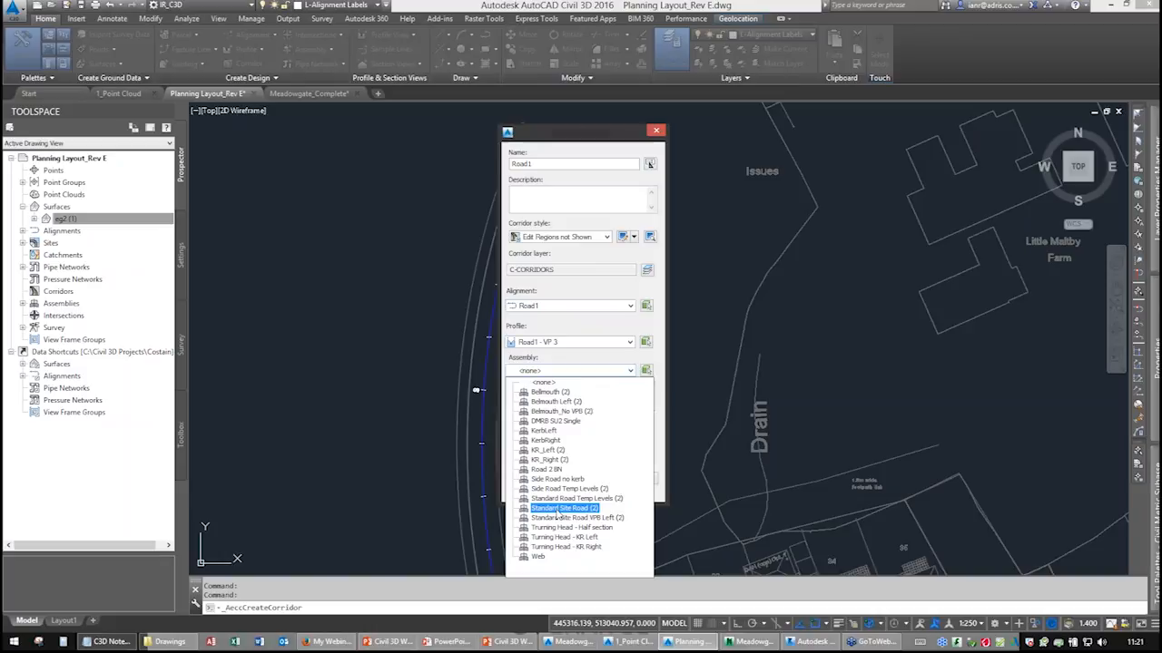
click(549, 382)
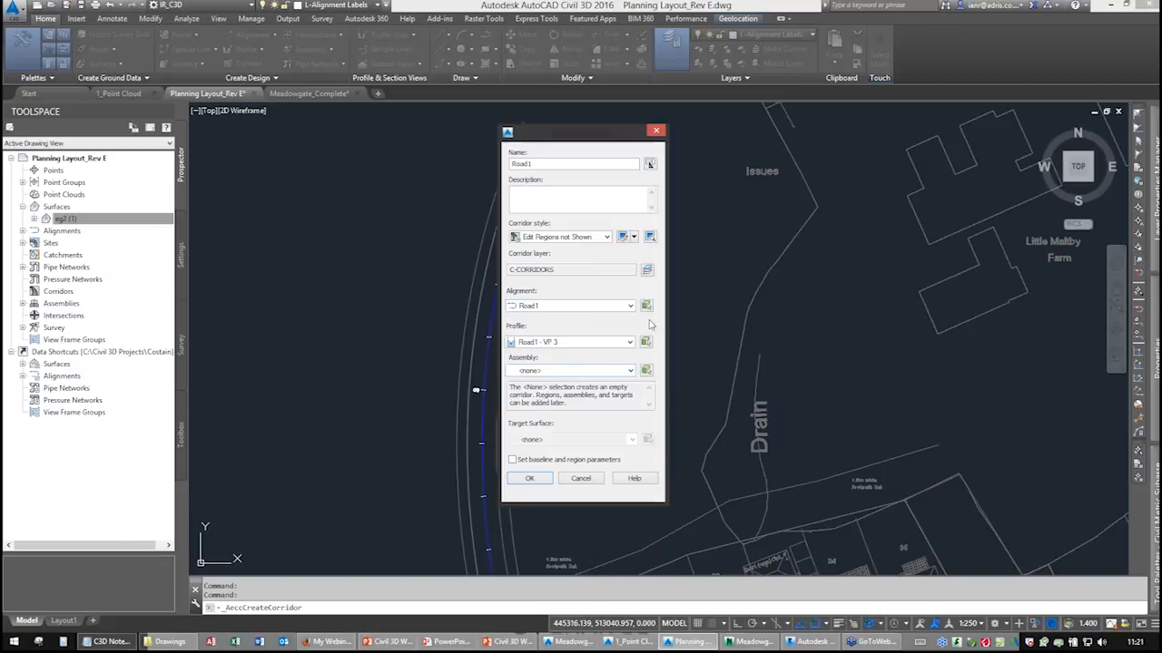
click(646, 372)
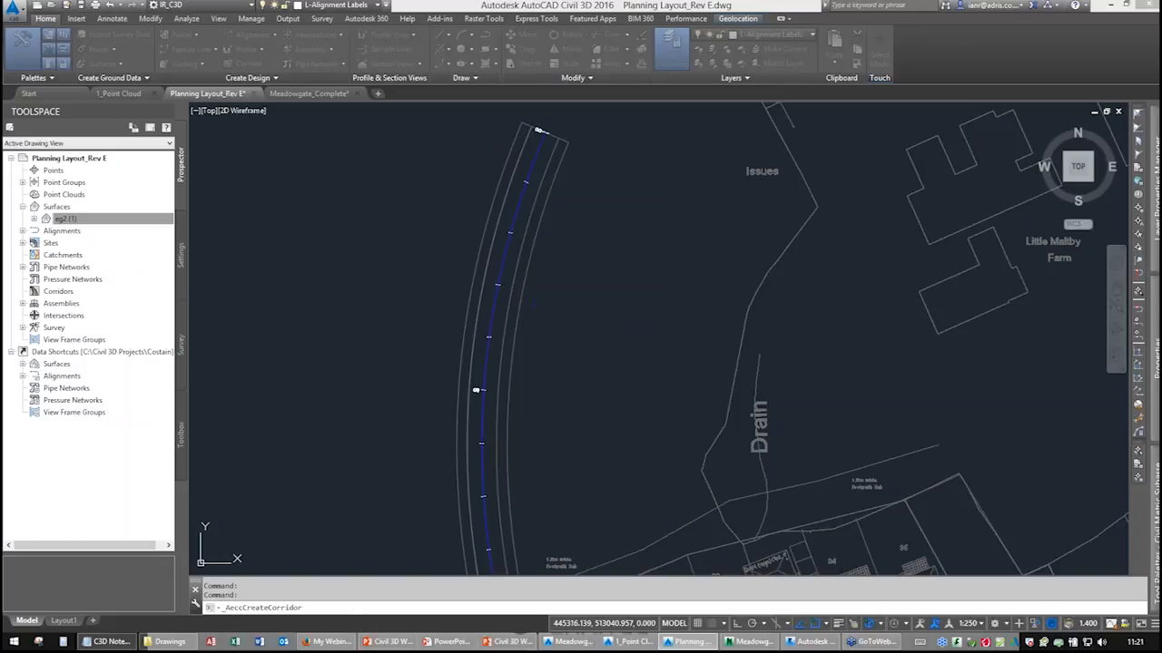
scroll(818, 255, down, 8)
middle_drag(818, 255, 490, 385)
scroll(705, 324, up, 6)
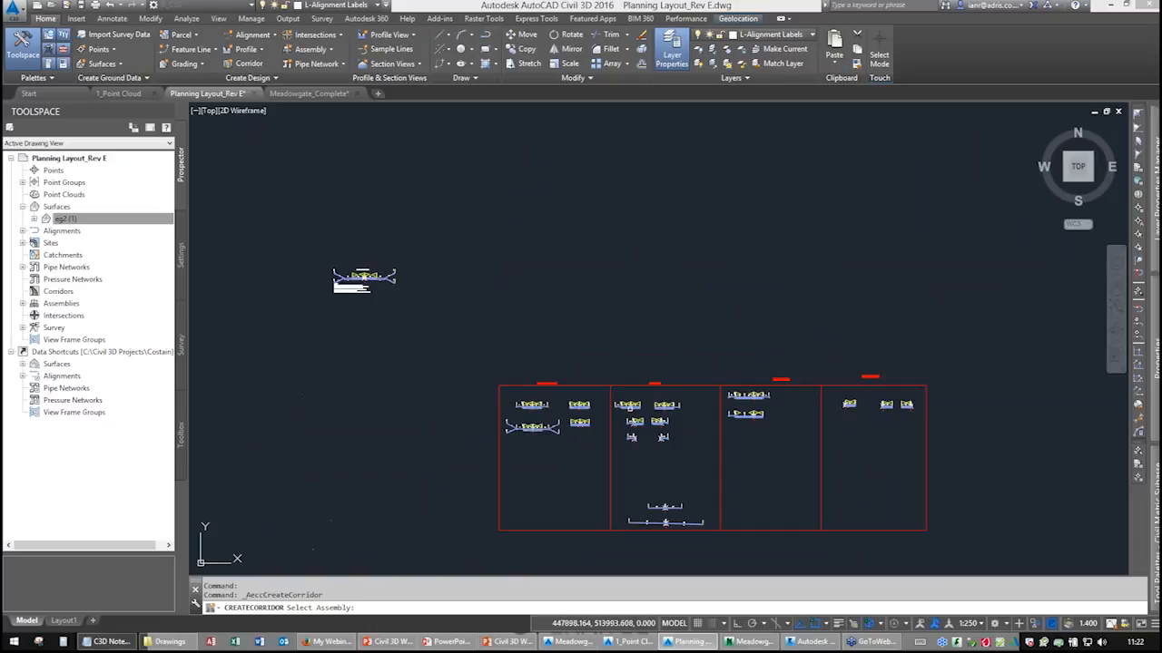
scroll(632, 412, up, 8)
middle_drag(511, 409, 789, 357)
middle_drag(412, 403, 584, 400)
scroll(391, 322, up, 6)
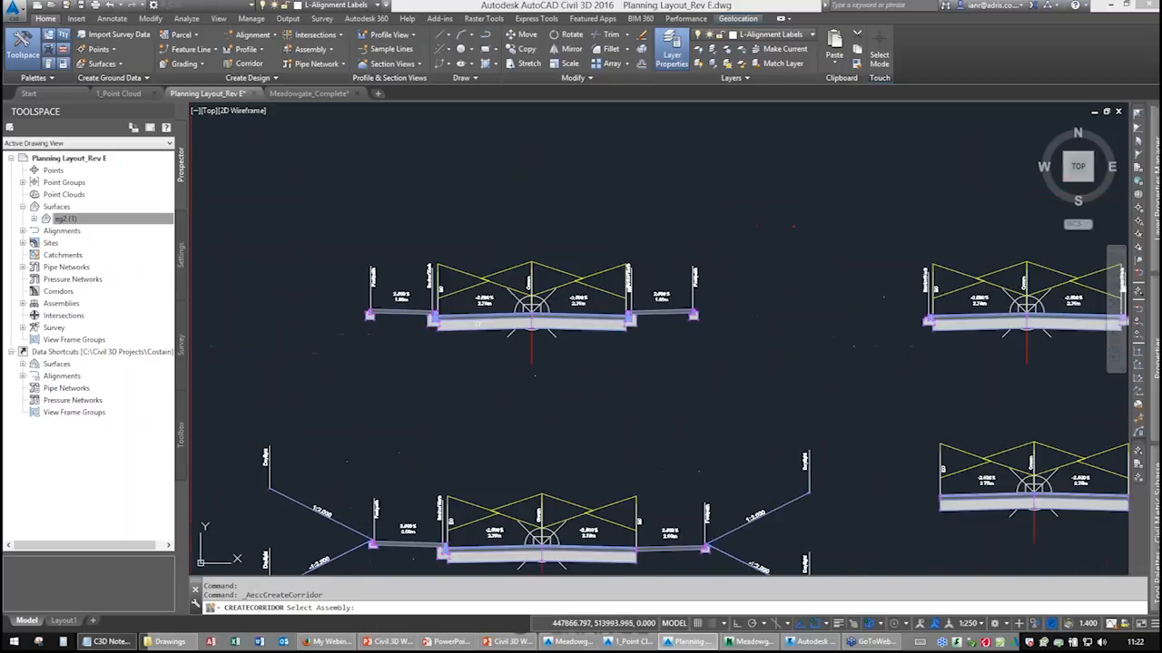
click(613, 373)
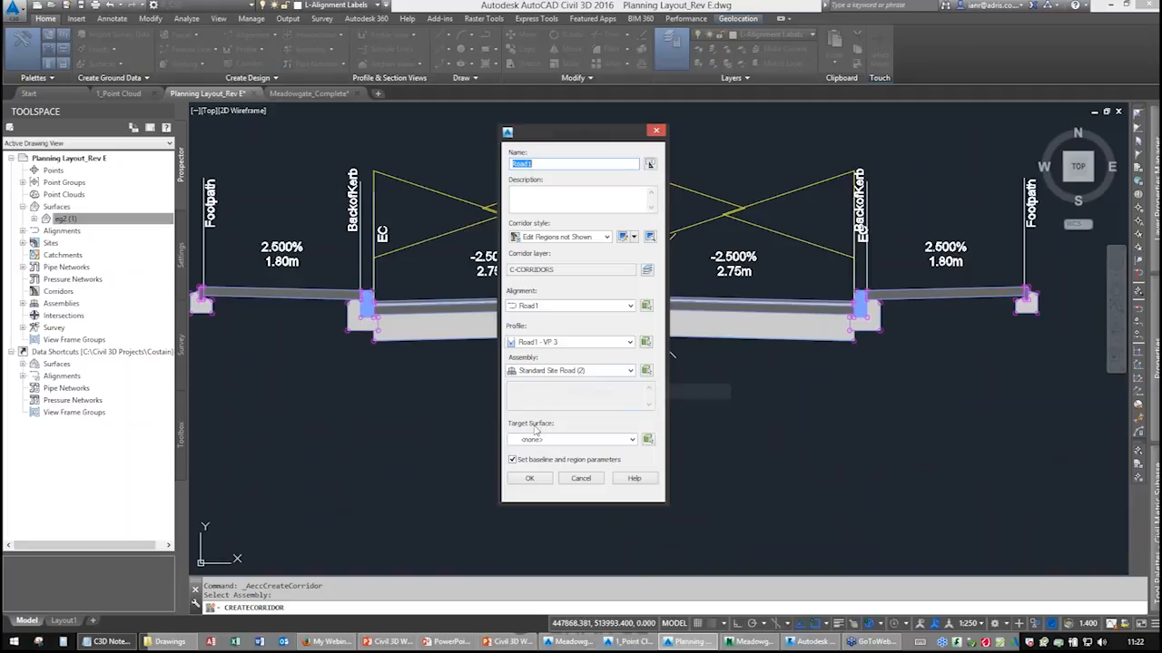
Set the corridor's target surface to eg2 (1) and confirm the corridor settings.
click(545, 441)
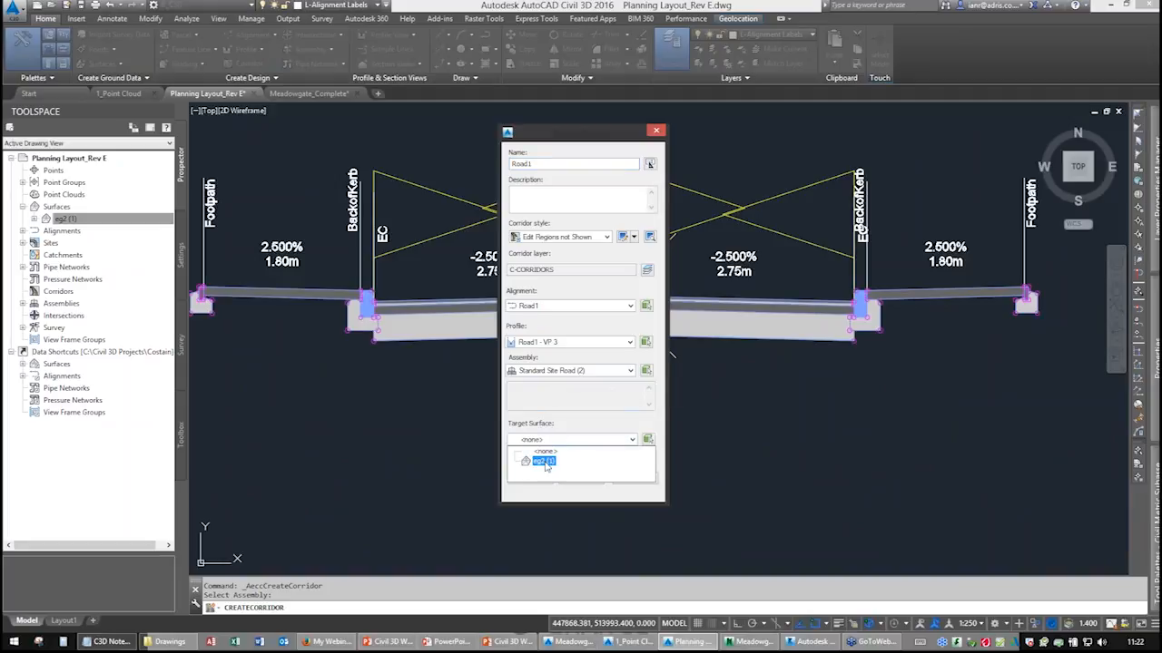
click(545, 461)
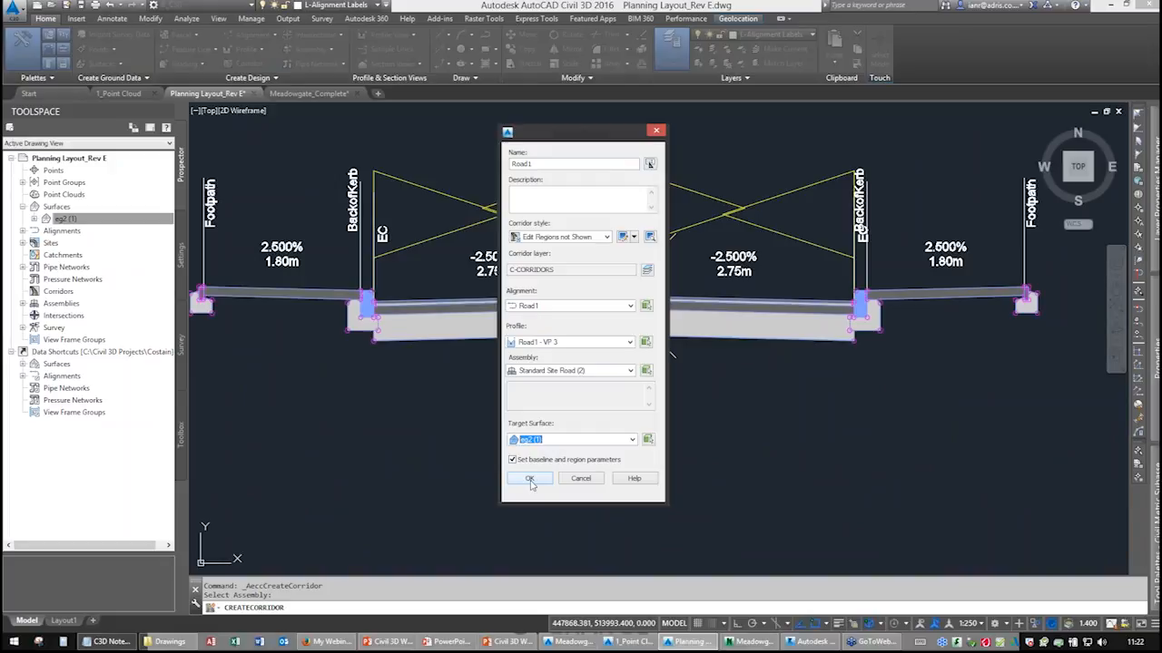
click(531, 480)
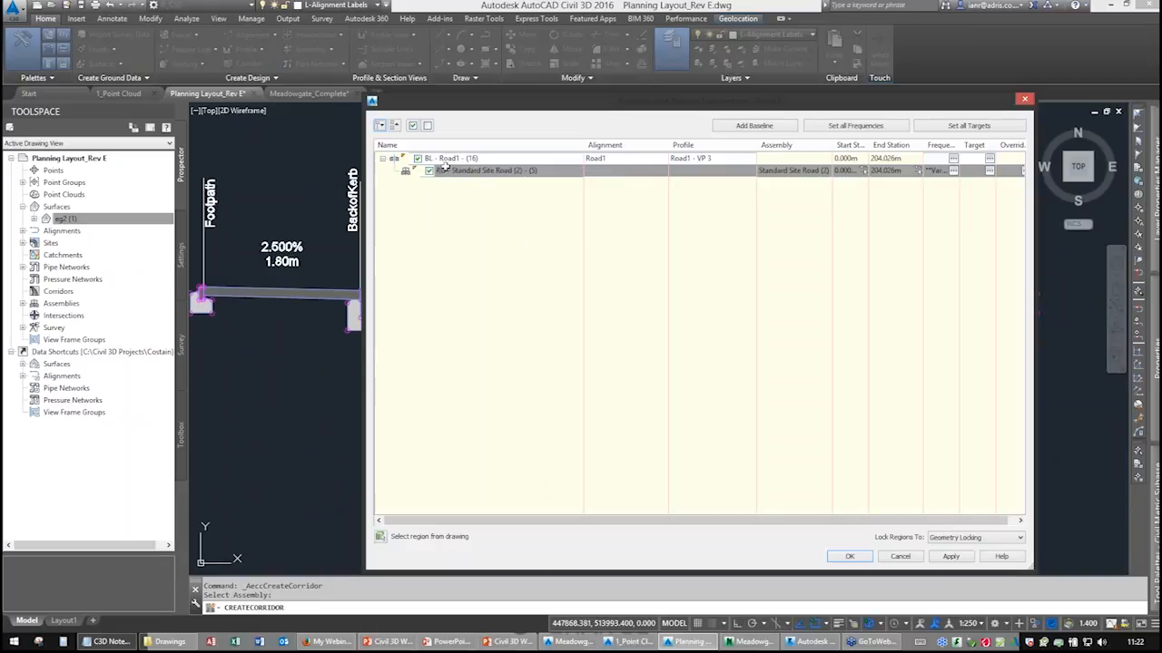
key(ctrl)
key(ctrl)
key(ctrl)
key(ctrl)
key(ctrl)
key(ctrl)
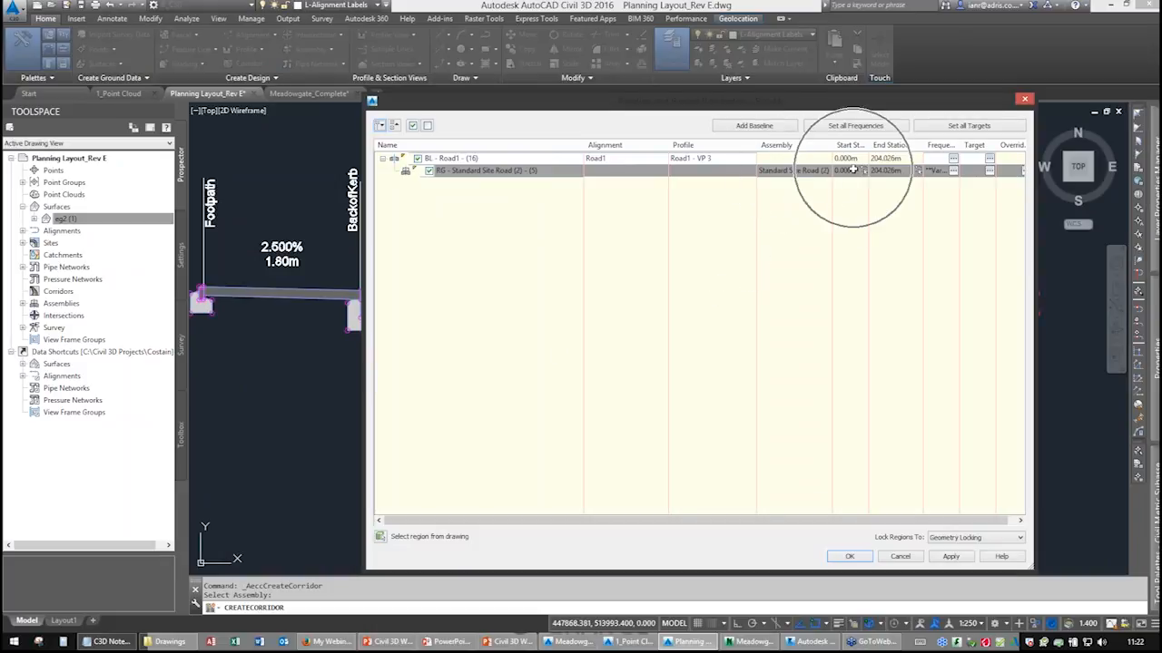
Set the region's end station from the drawing at about 110.079 m along the Road1 alignment.
click(917, 173)
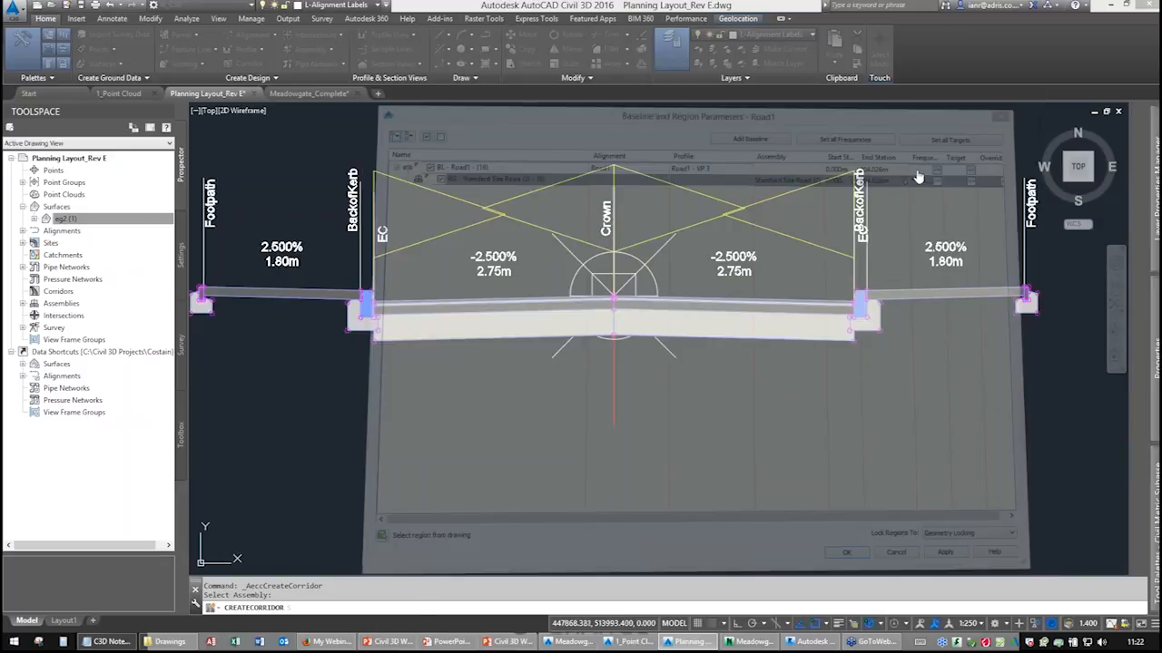
scroll(496, 360, down, 5)
middle_drag(450, 367, 803, 248)
middle_drag(494, 330, 765, 203)
scroll(633, 299, down, 9)
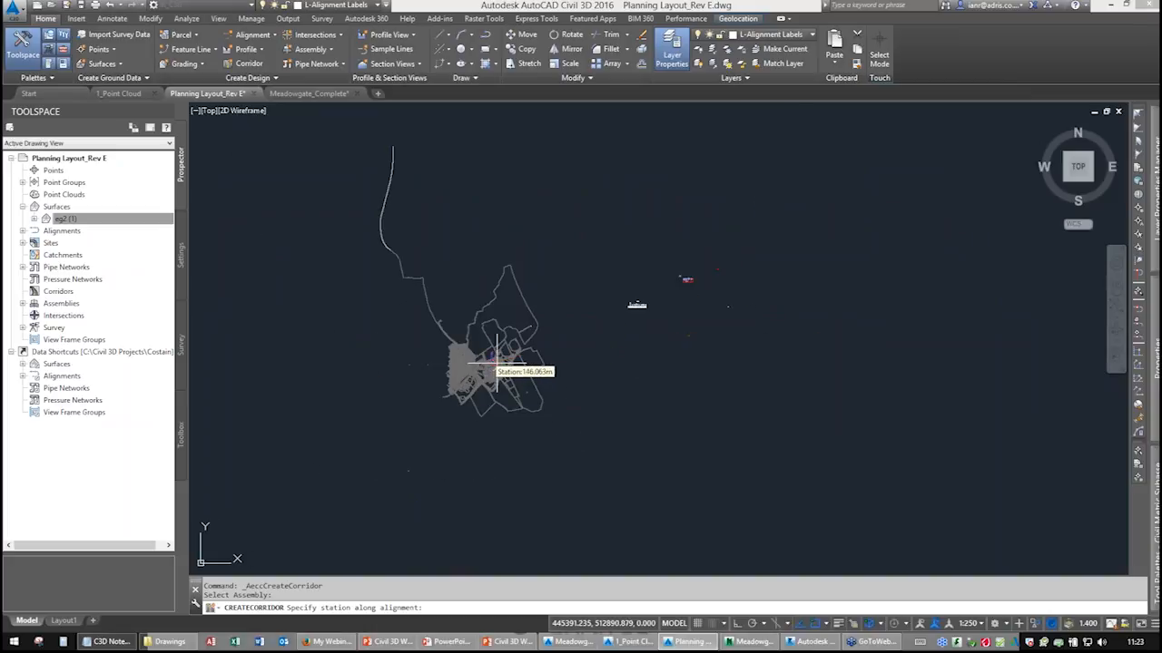
scroll(497, 363, up, 5)
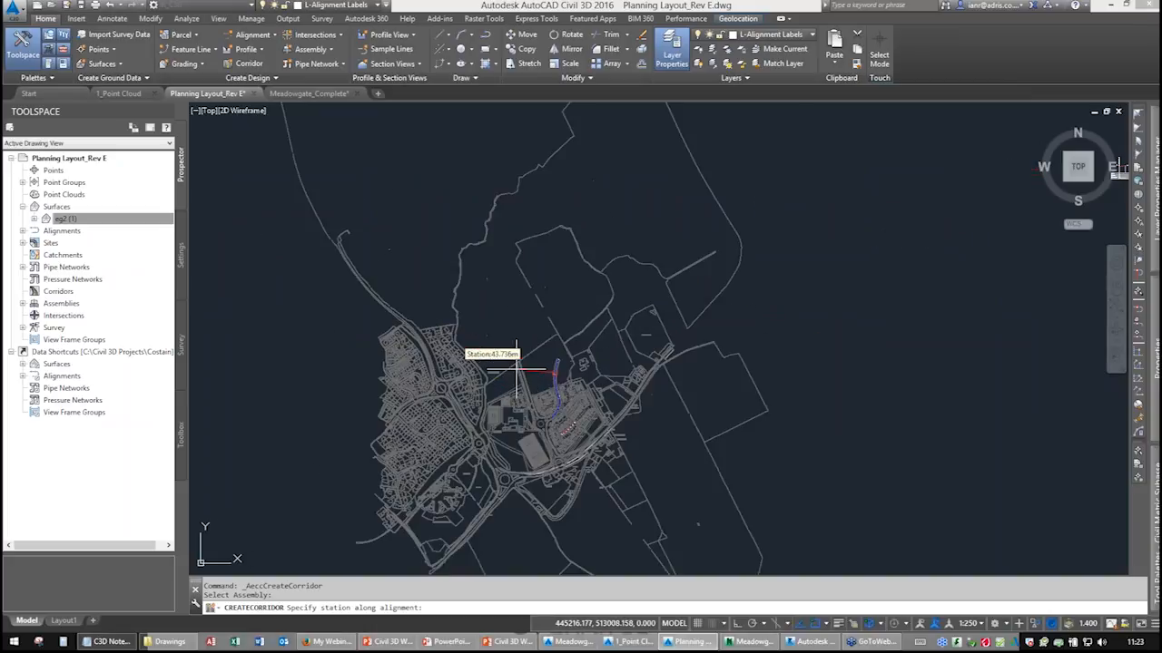
scroll(550, 381, up, 4)
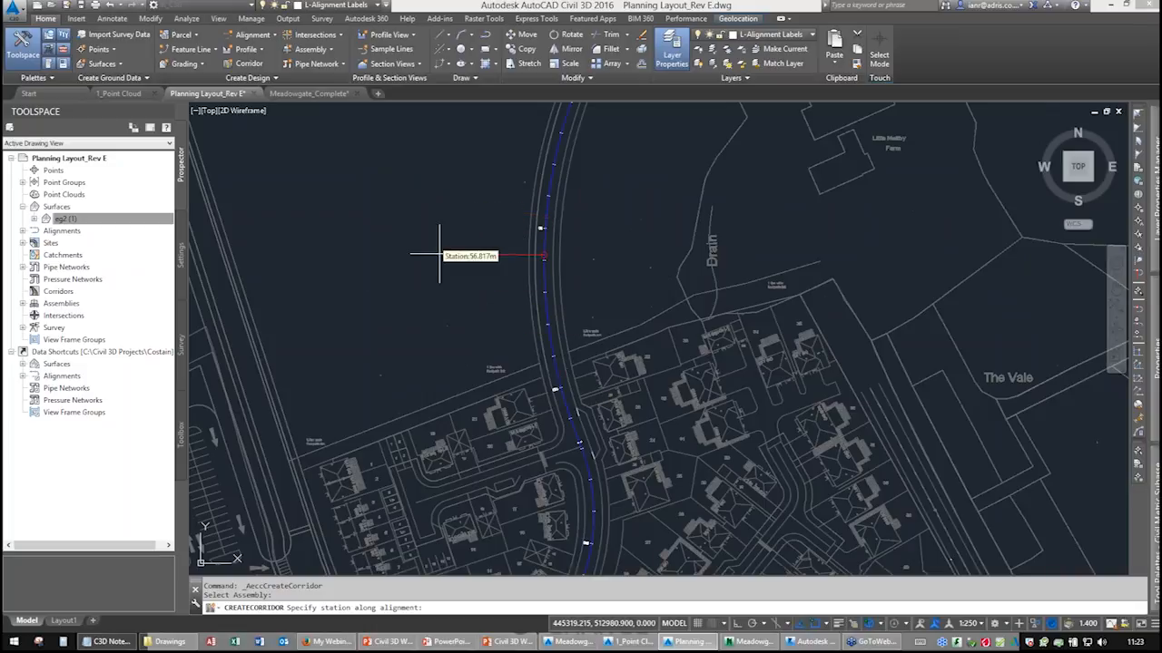
scroll(454, 227, up, 5)
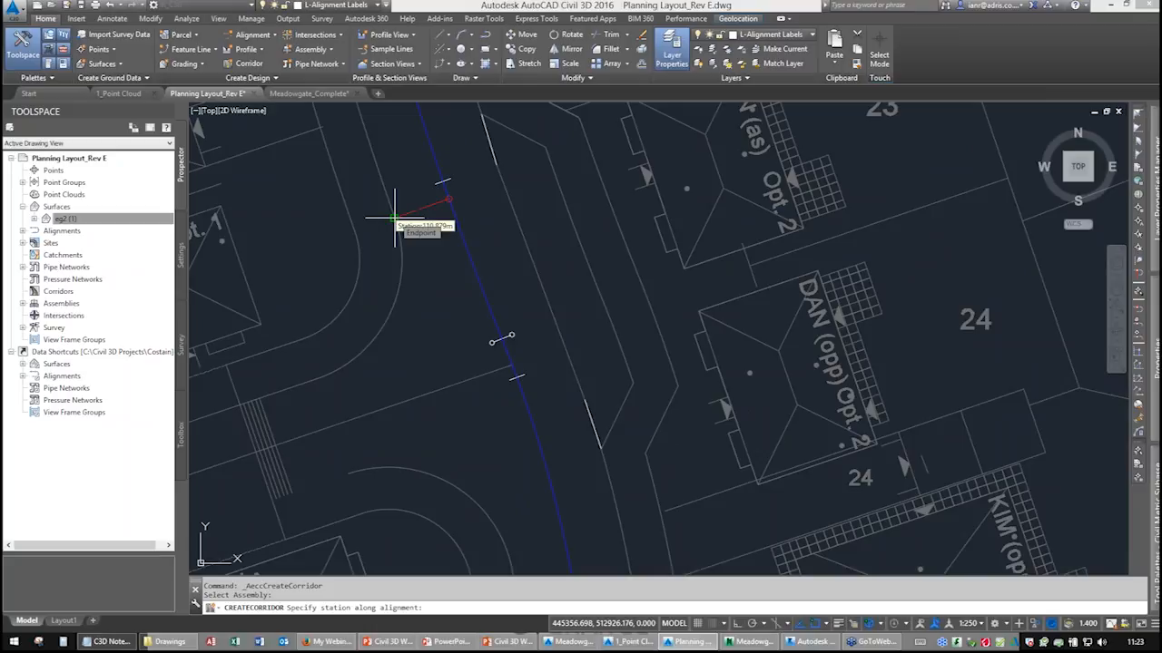
click(394, 218)
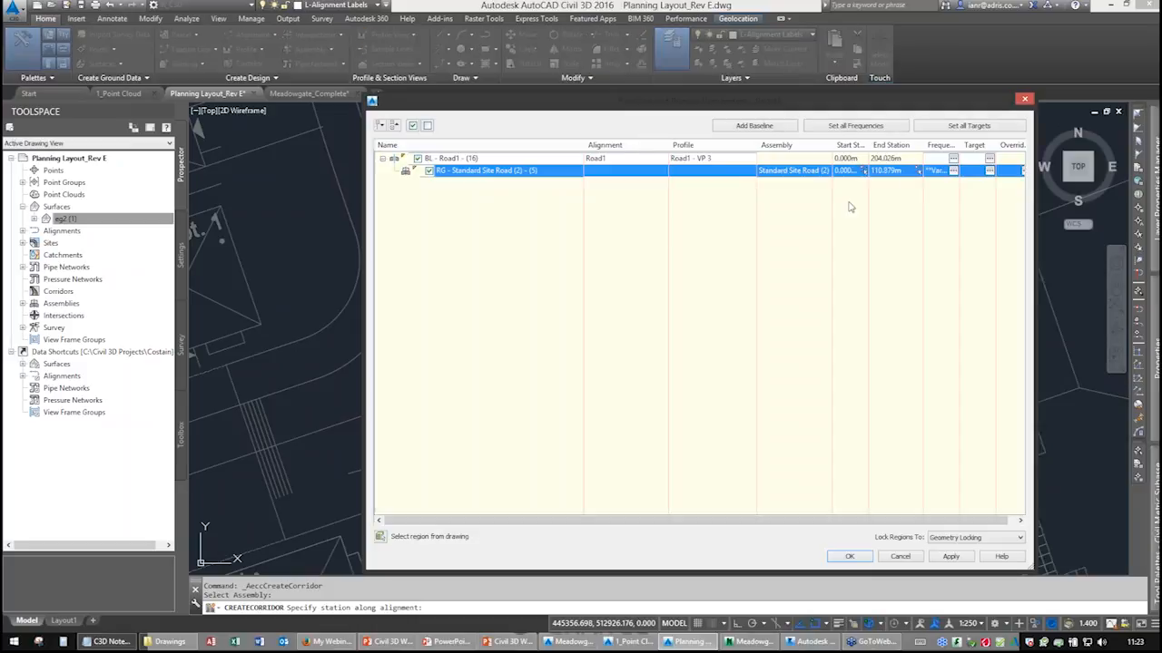
Open the frequency settings for the Standard Site Road region.
click(898, 171)
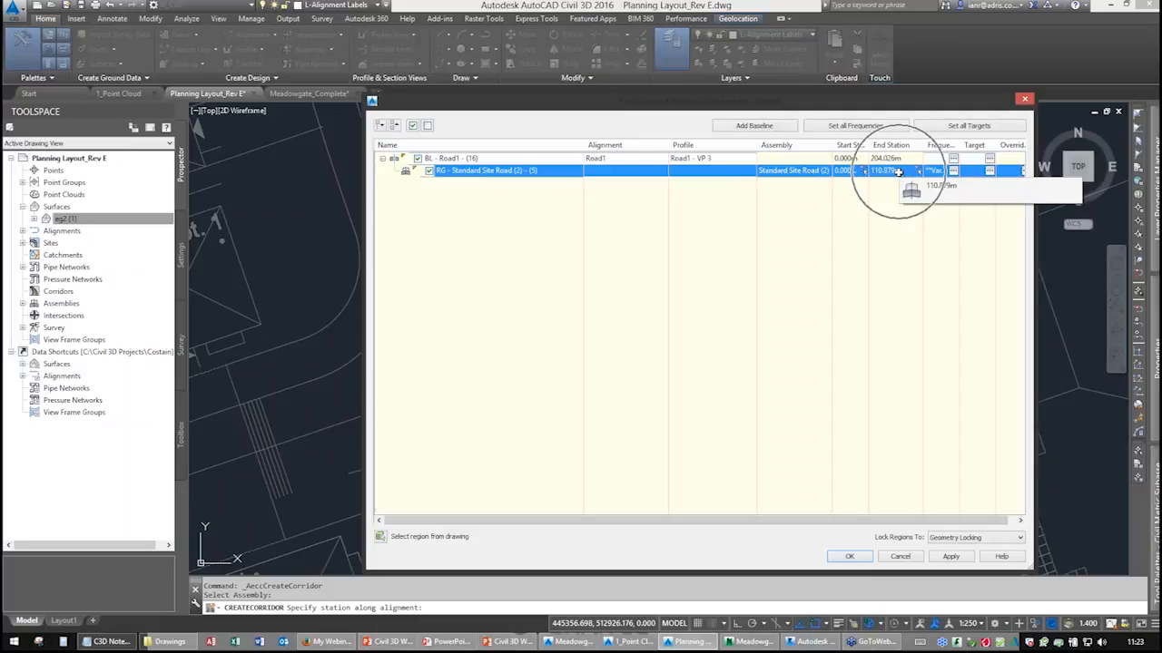
click(953, 171)
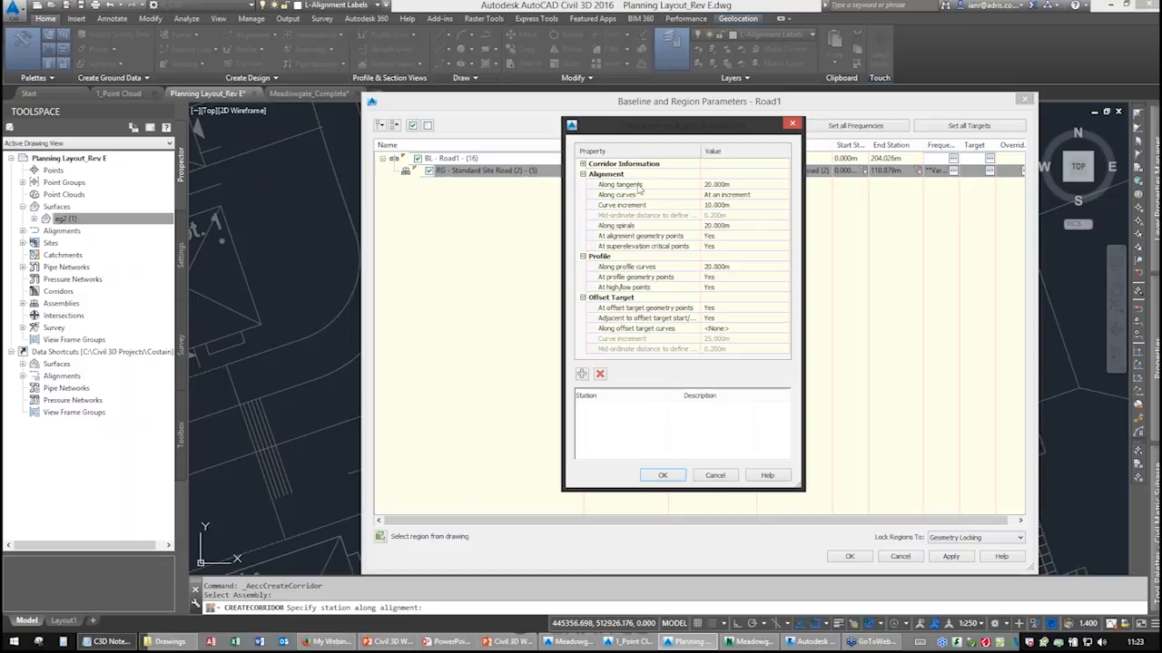
key(ctrl)
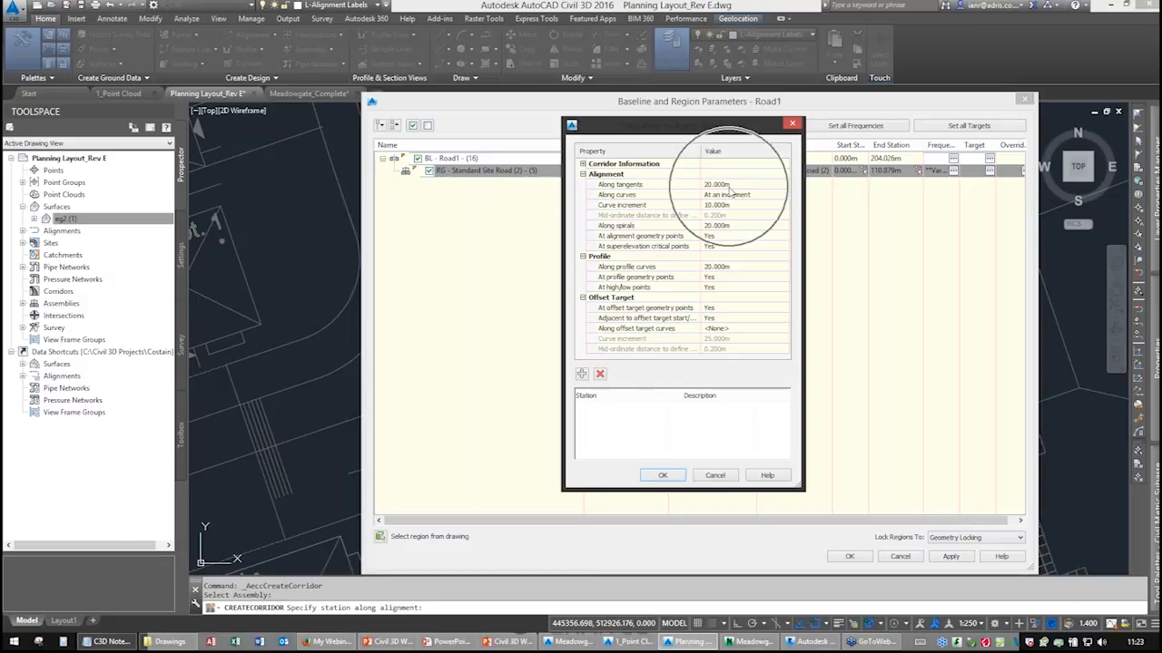
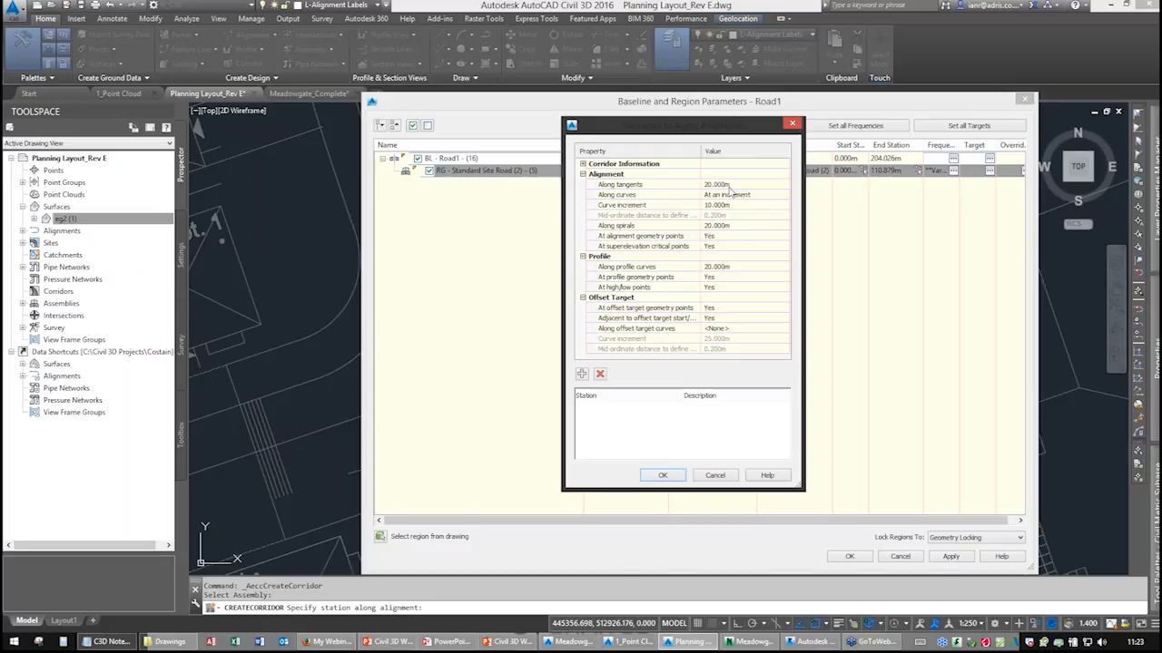
Set the region's frequency along tangents to 10 m and the curve increment to 5 m.
click(726, 185)
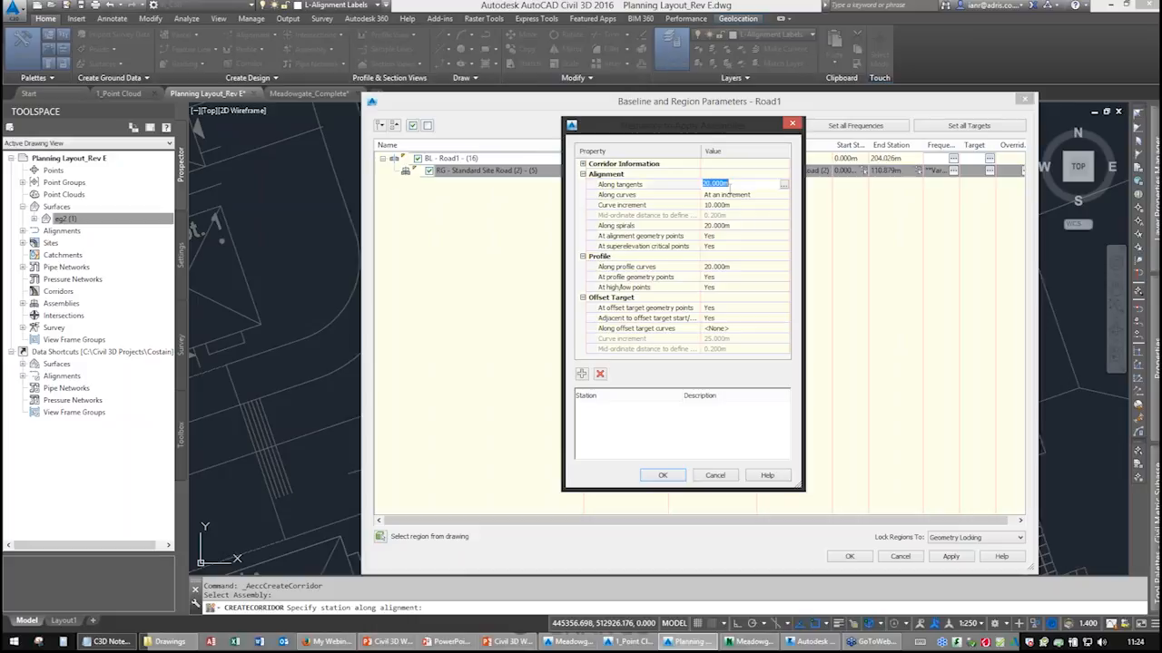
text(10)
click(622, 205)
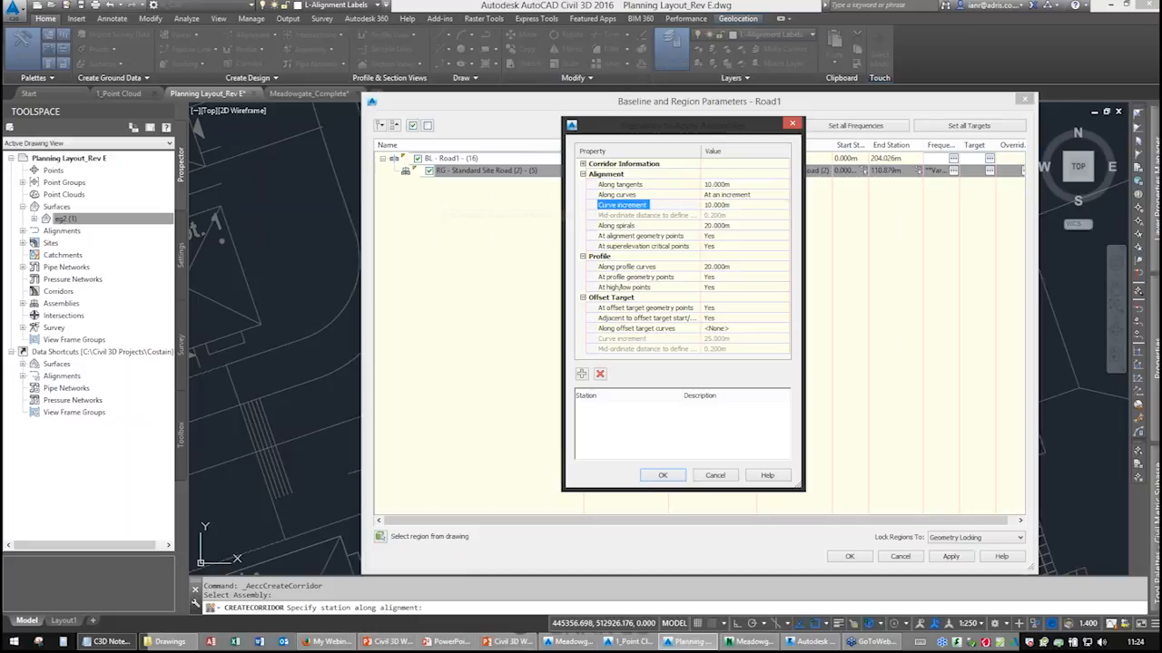
click(744, 205)
text(5)
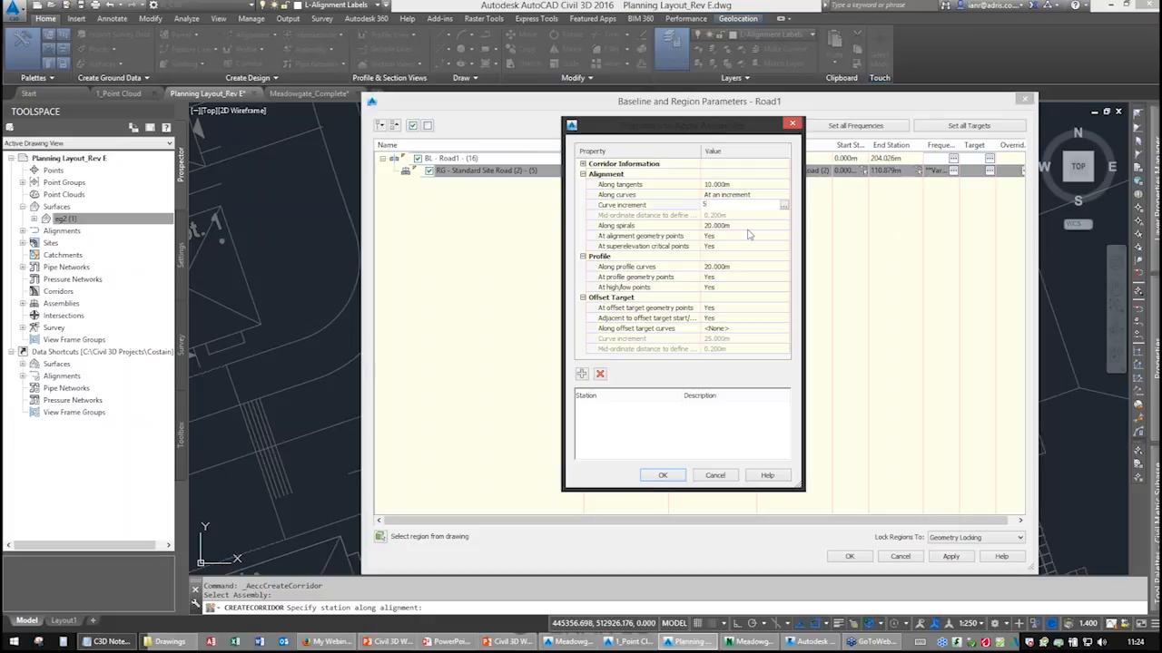
key(Return)
click(633, 226)
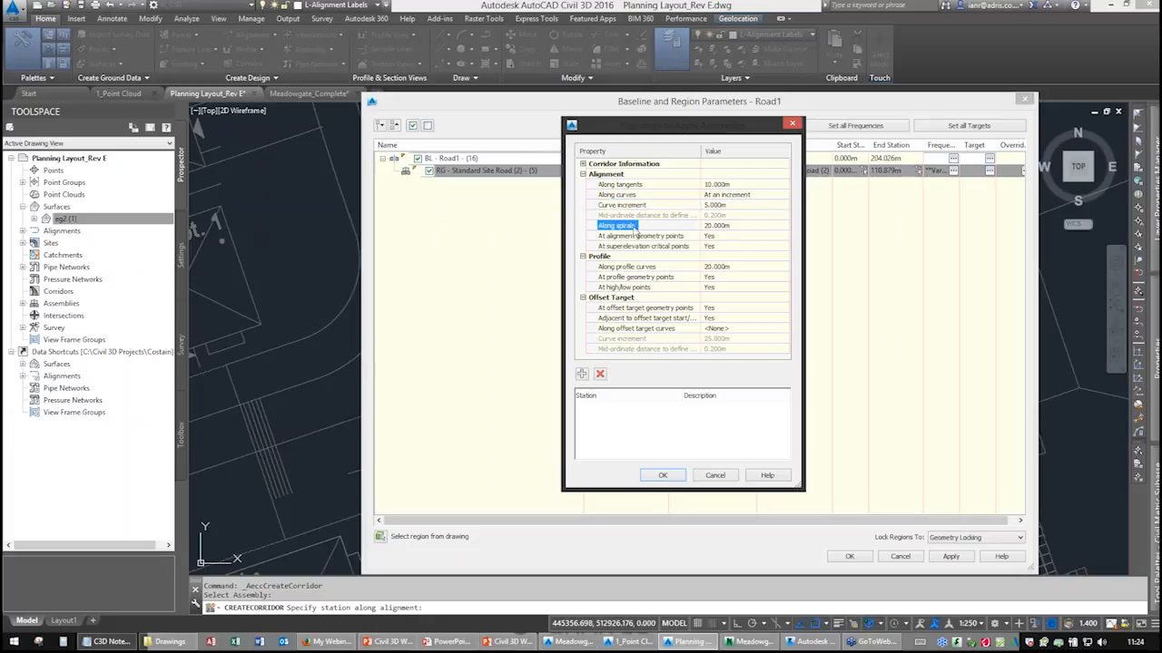
Set the frequency along profile curves to 5 m.
key(ctrl)
key(ctrl)
key(ctrl)
click(715, 267)
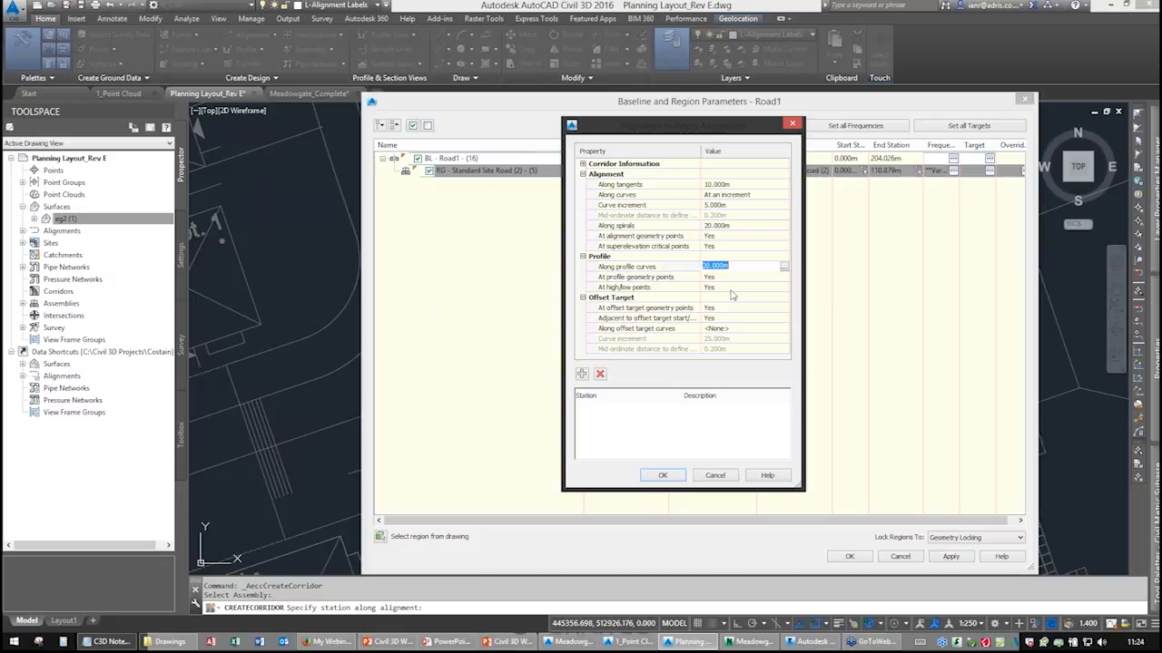
text(5)
click(676, 269)
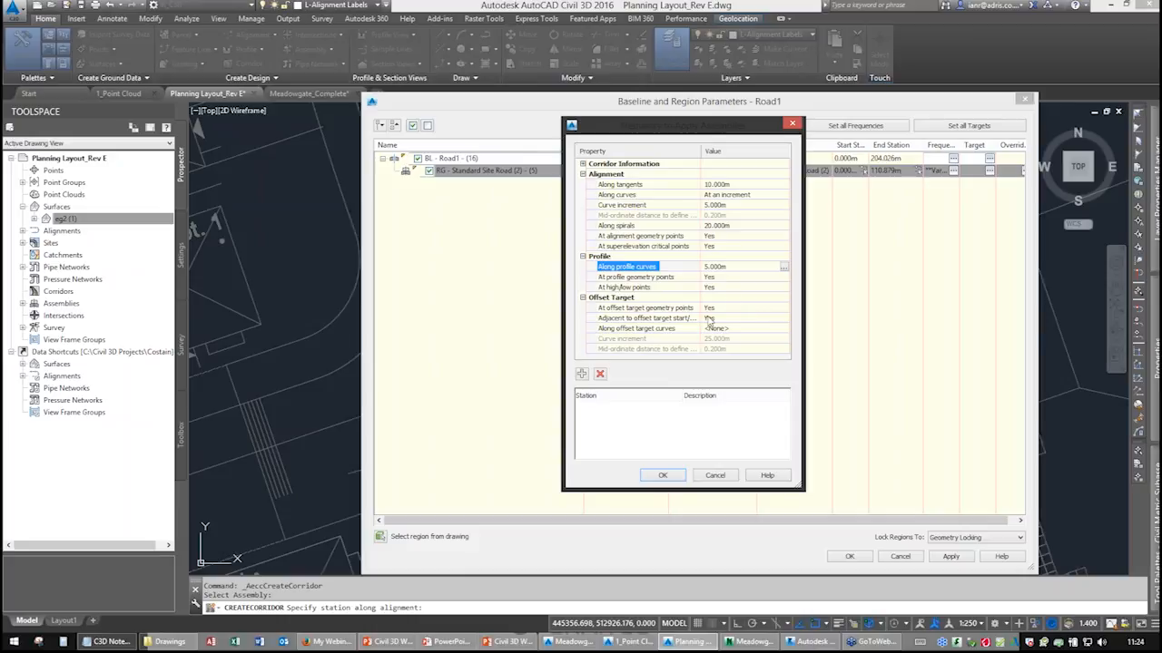
Confirm the frequency and baseline/region settings and rebuild the corridor.
click(662, 476)
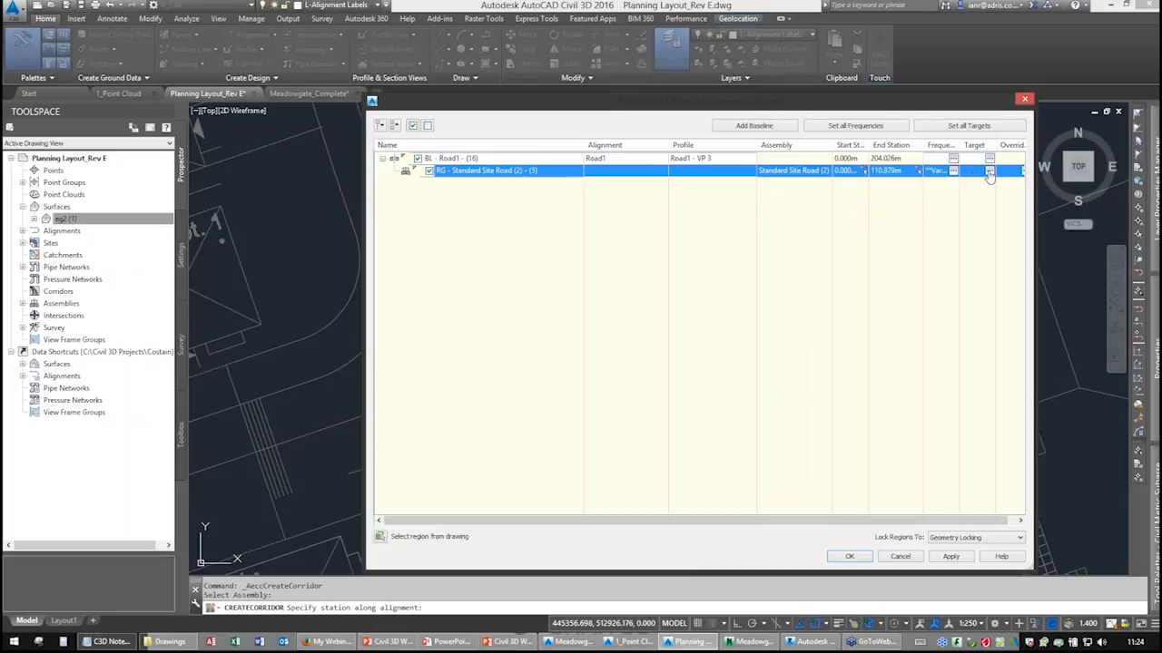
click(850, 557)
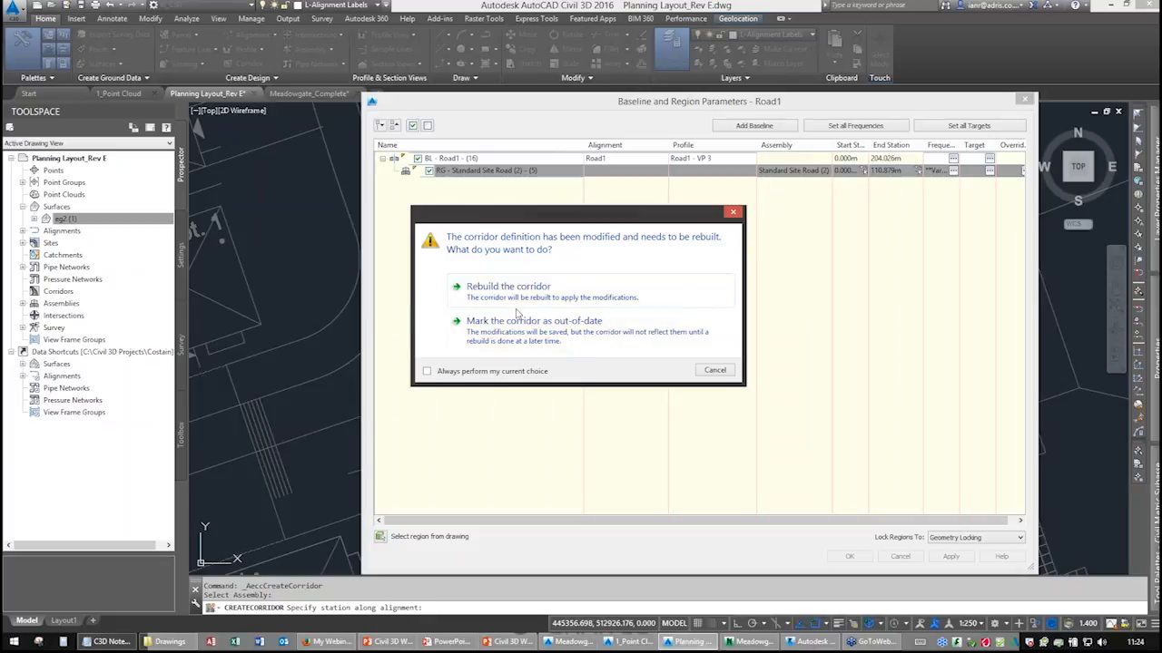
click(510, 289)
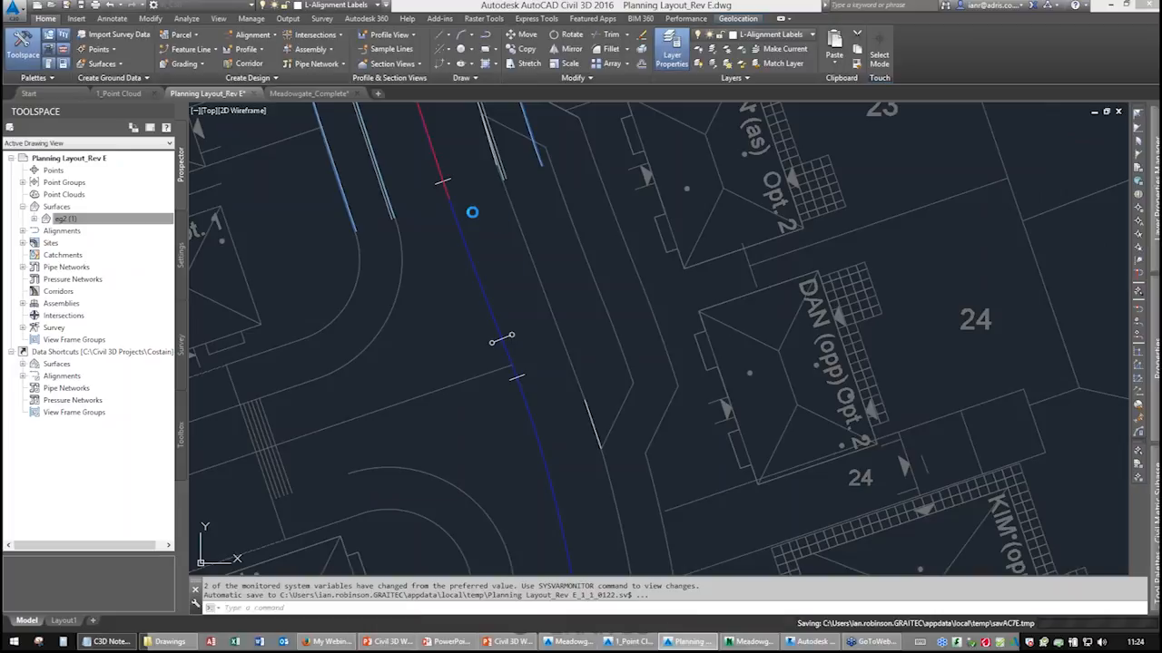
Select the Road1 corridor in the drawing and open it in the Object Viewer.
middle_drag(472, 215, 579, 517)
middle_drag(454, 236, 502, 495)
middle_drag(470, 185, 531, 534)
scroll(493, 239, down, 6)
mouse_move(496, 209)
middle_down()
mouse_move(480, 377)
mouse_move(493, 399)
middle_up()
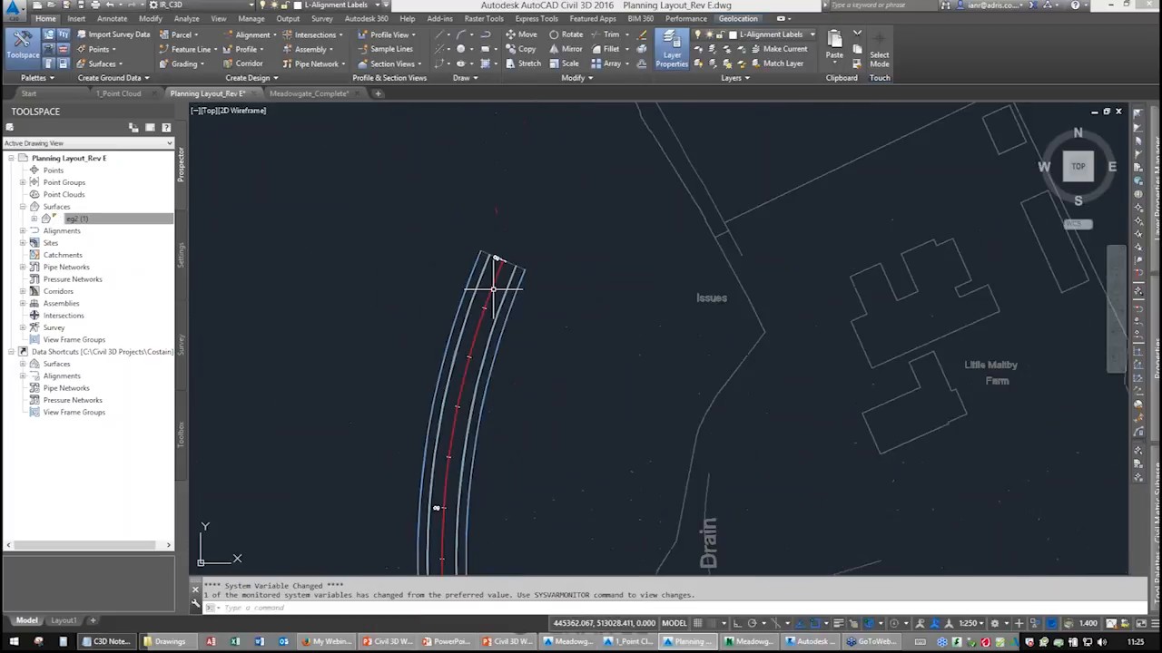
scroll(496, 291, up, 4)
middle_drag(530, 317, 491, 222)
click(481, 212)
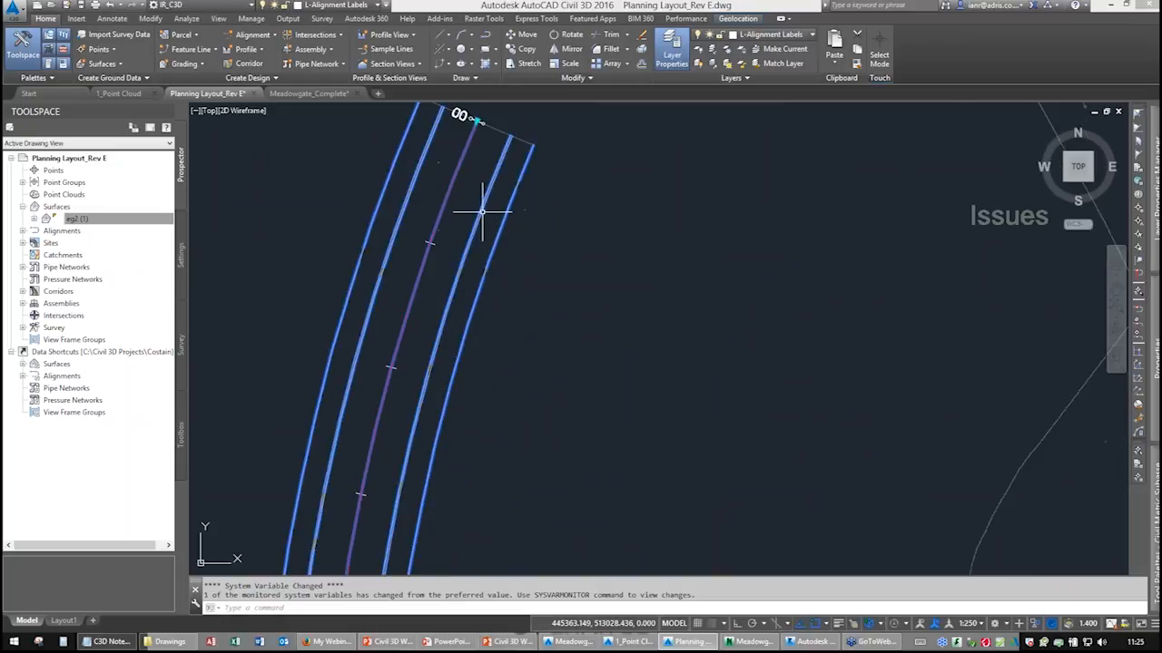
right_click(556, 212)
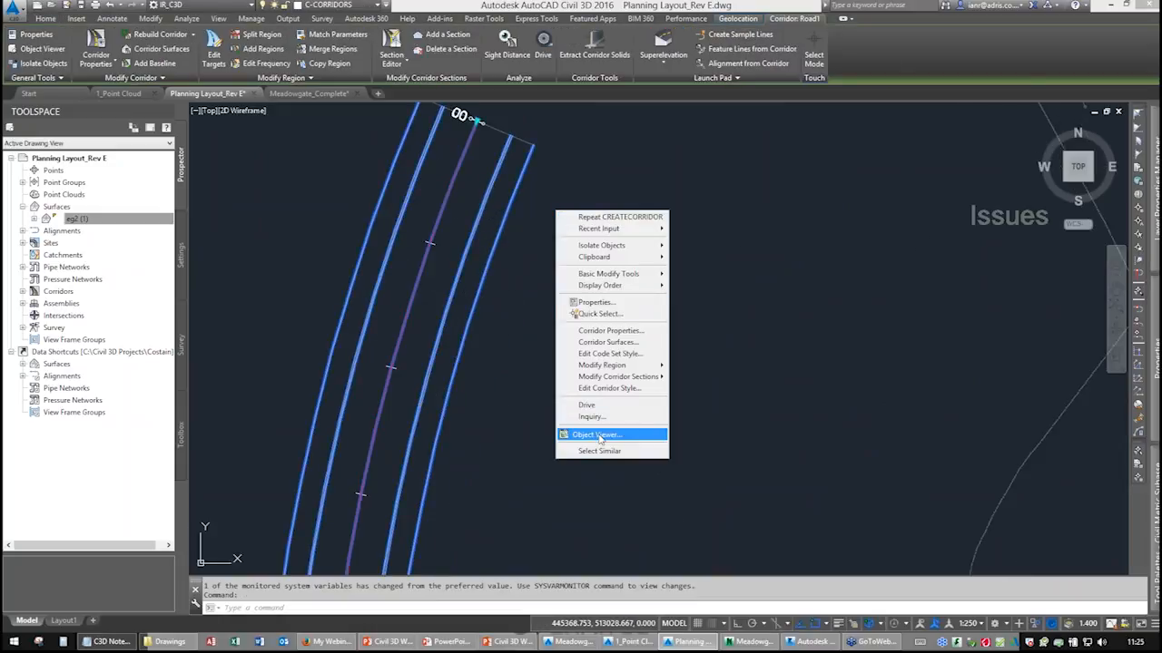
click(597, 435)
Switch the Object Viewer to the Shades of Gray visual style, orbit the corridor, and close the viewer.
drag(579, 474, 539, 295)
click(109, 21)
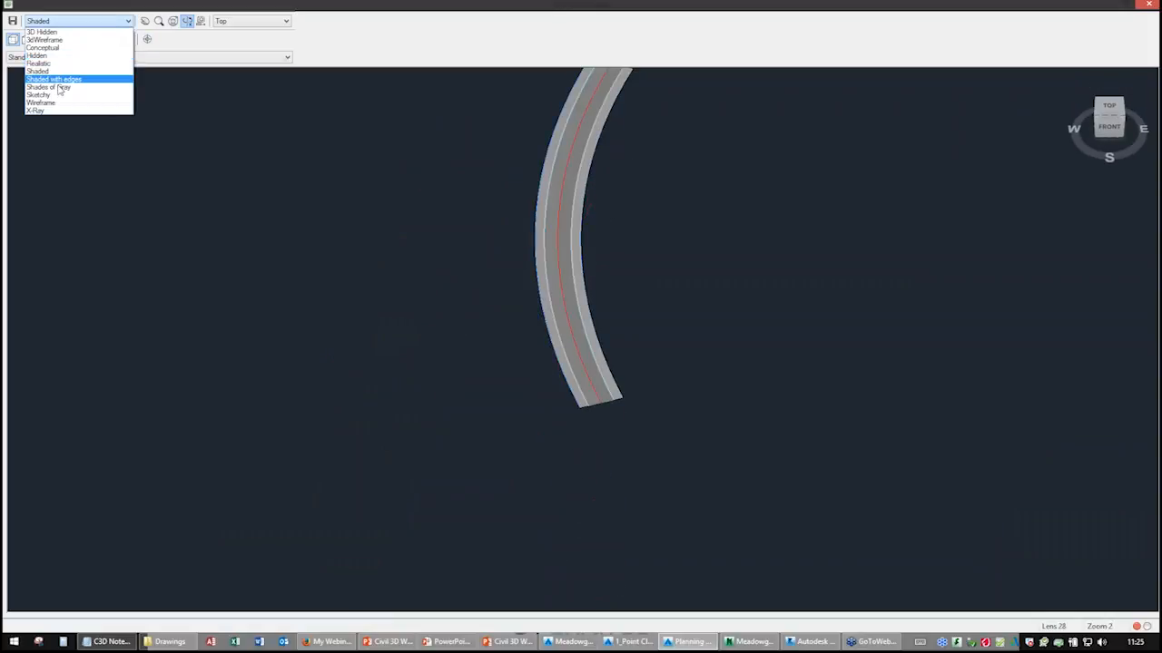
click(79, 88)
middle_drag(500, 198, 461, 295)
scroll(502, 280, up, 3)
drag(465, 369, 514, 277)
right_click(514, 276)
click(531, 278)
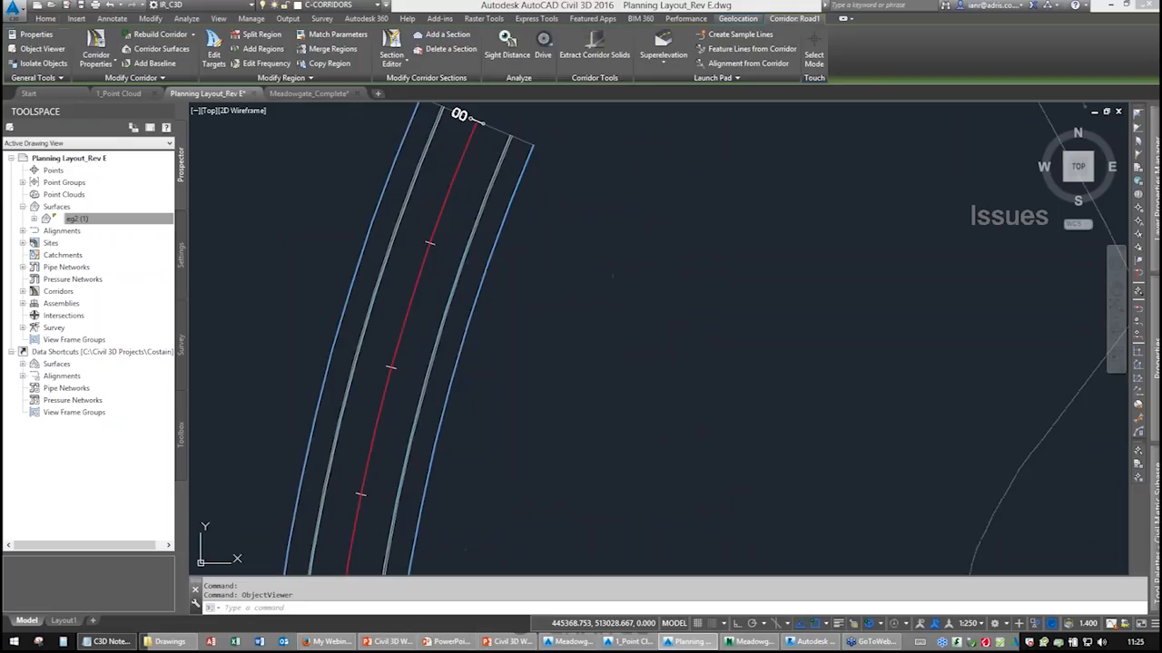
Select the corridor and open its properties to review the Information, Parameters and Codes tabs.
scroll(550, 221, down, 2)
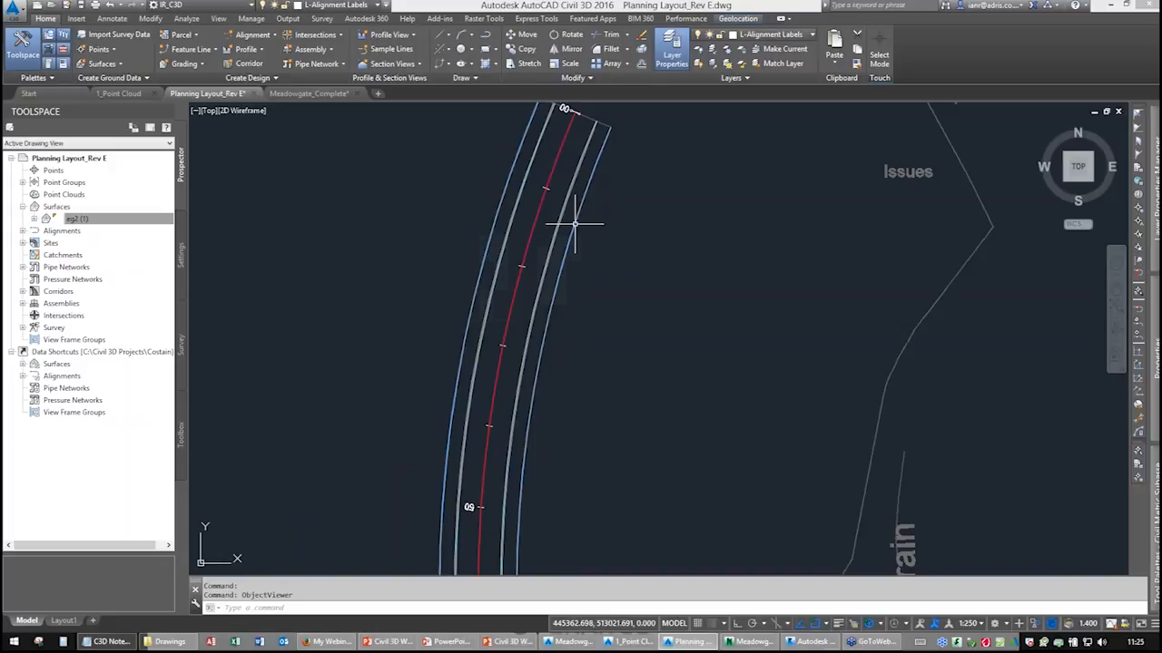
mouse_move(574, 224)
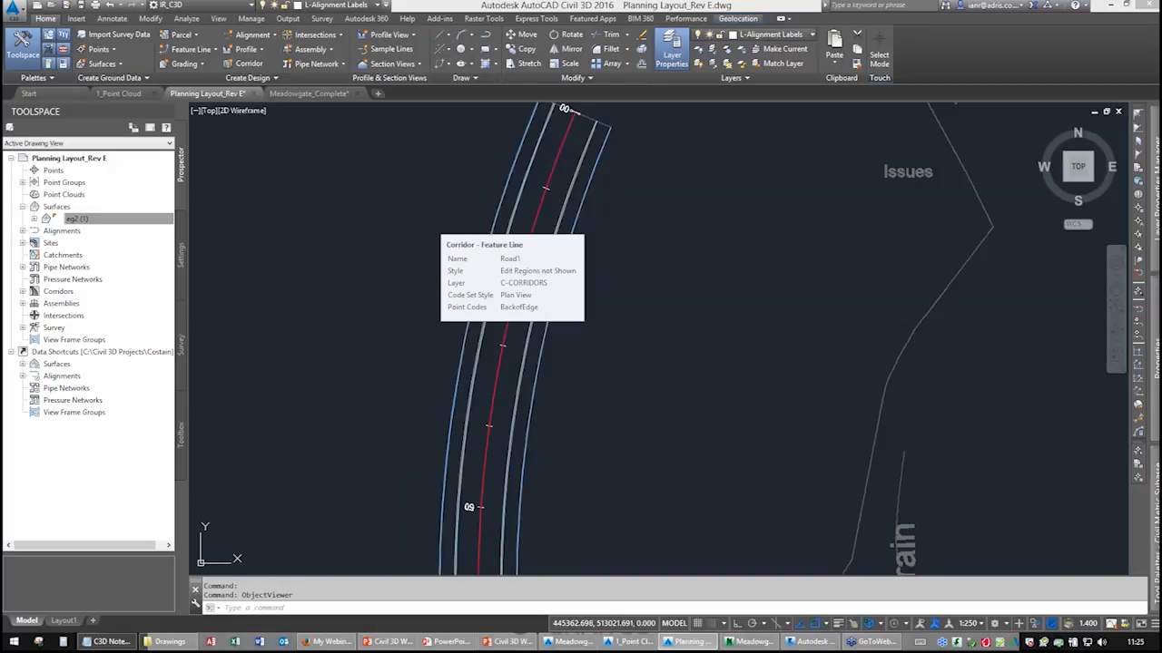
click(574, 224)
mouse_move(574, 224)
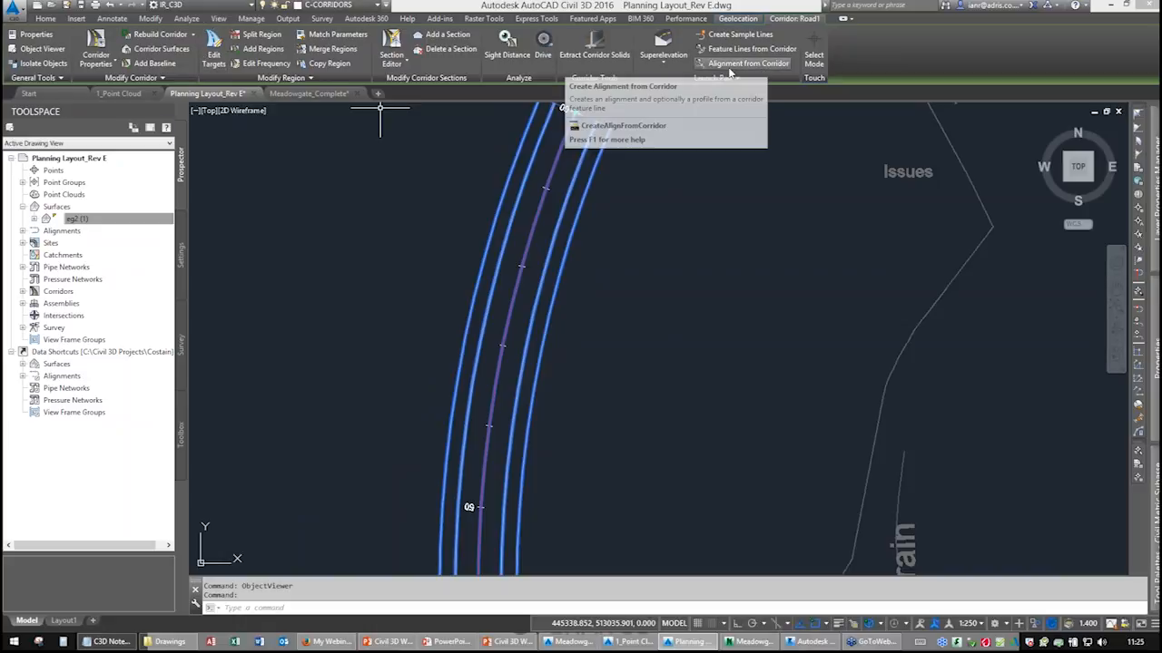
click(545, 61)
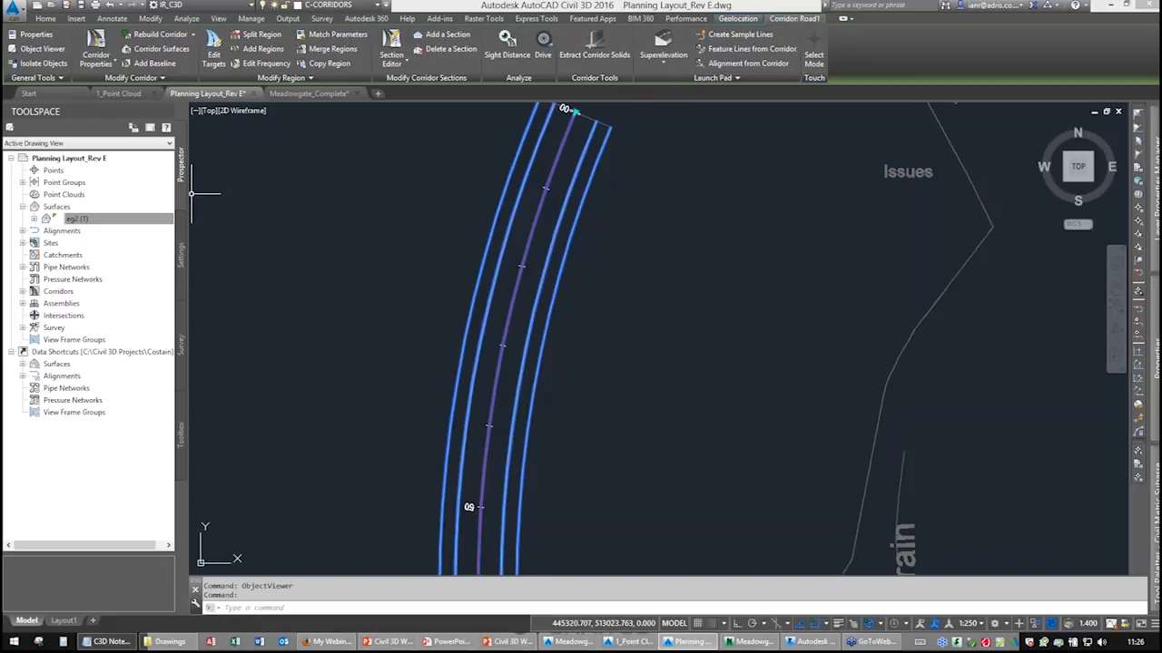
click(94, 41)
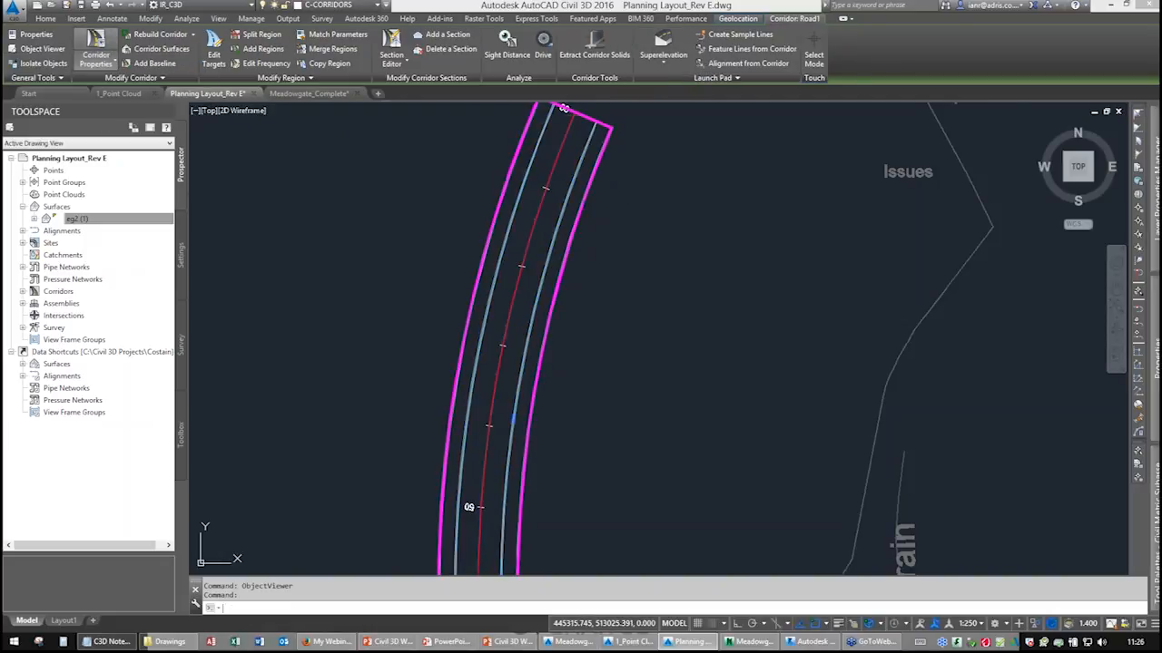
click(405, 150)
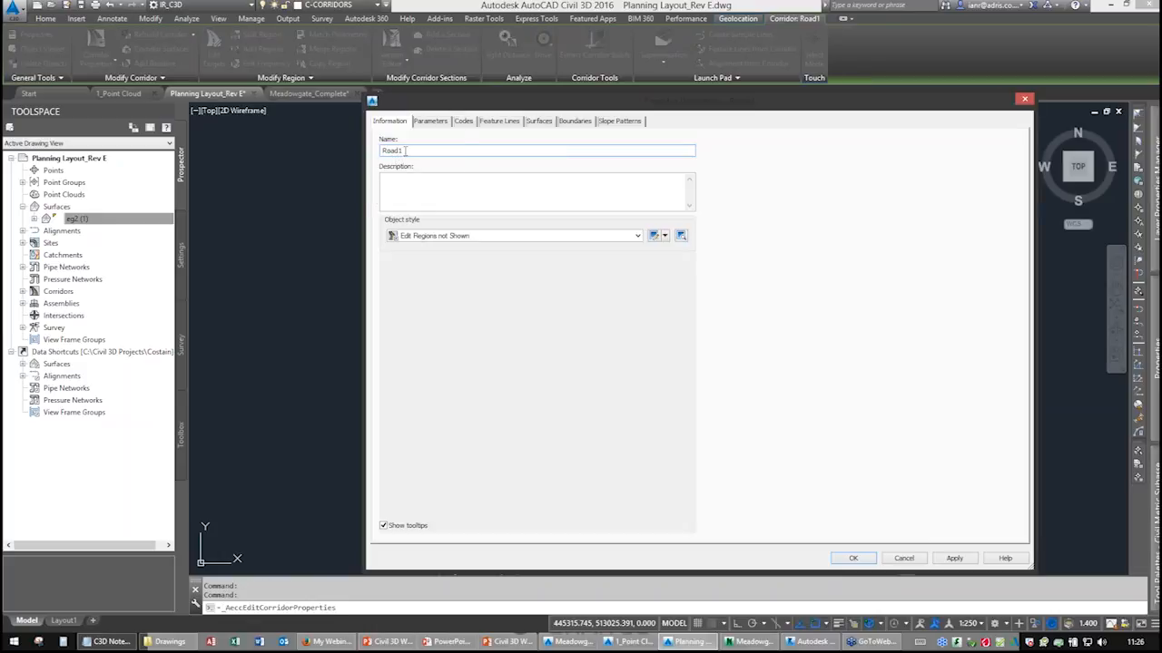
click(430, 121)
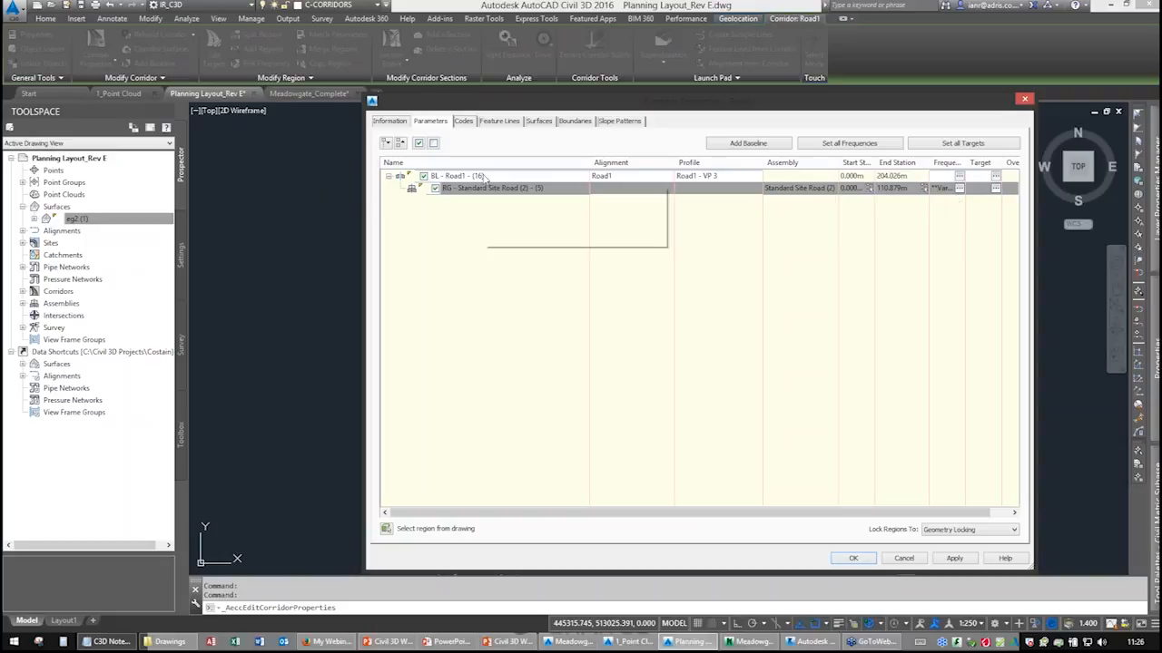
click(435, 127)
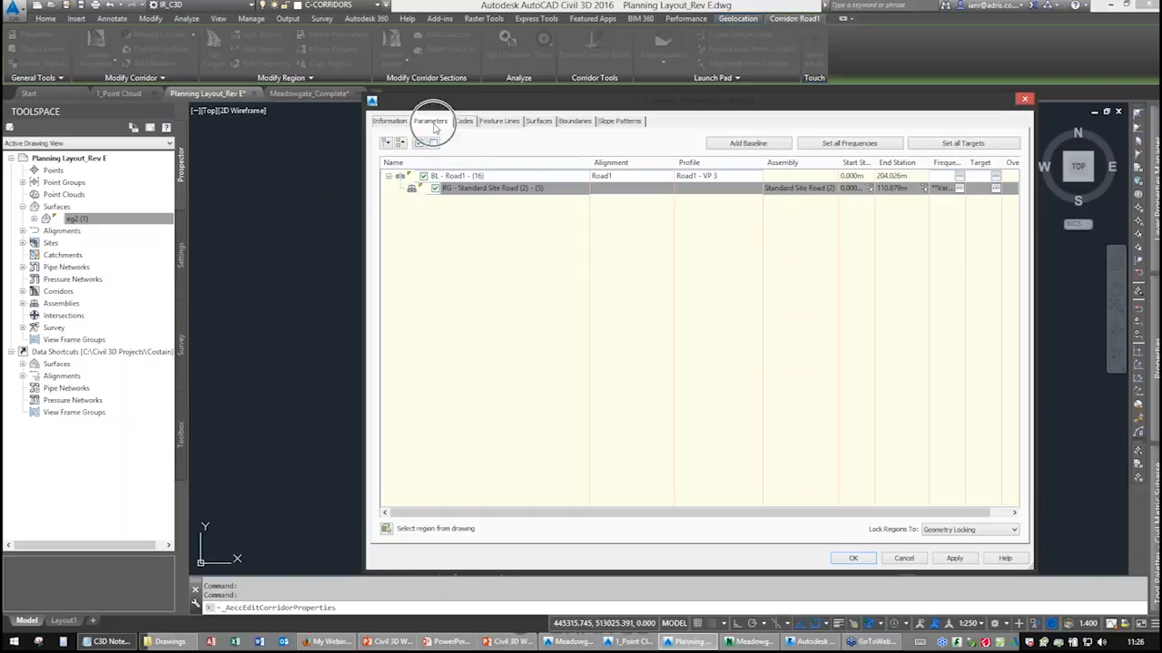
click(466, 126)
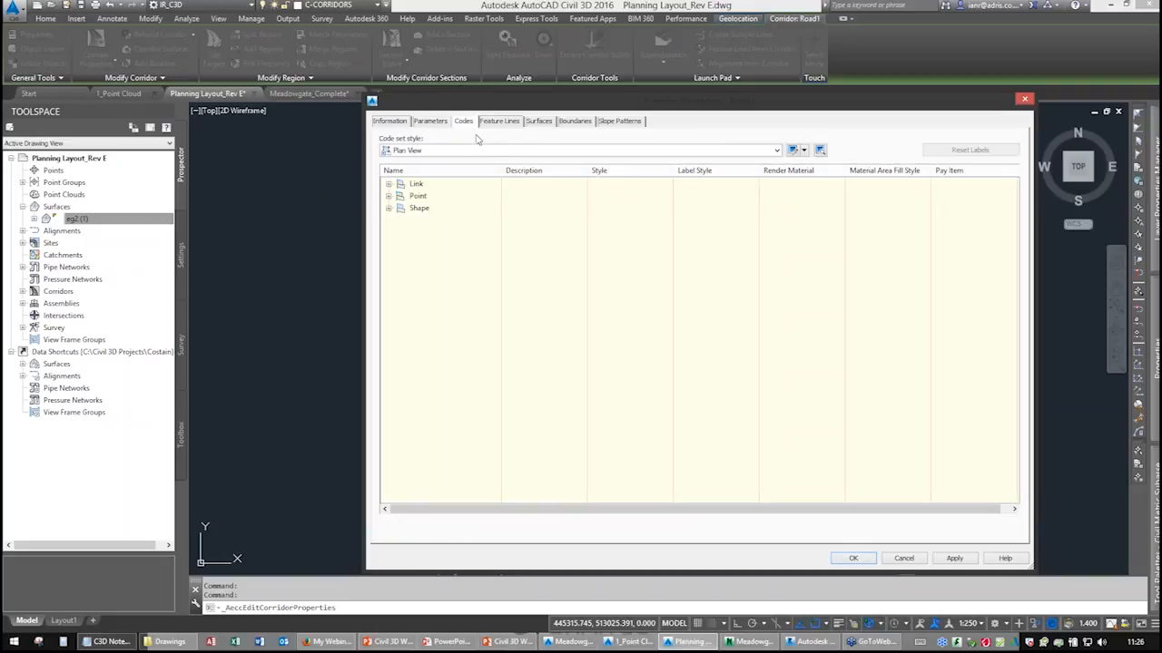
Set the corridor's code set style to Plan View (with Links shown) and apply the properties.
click(388, 184)
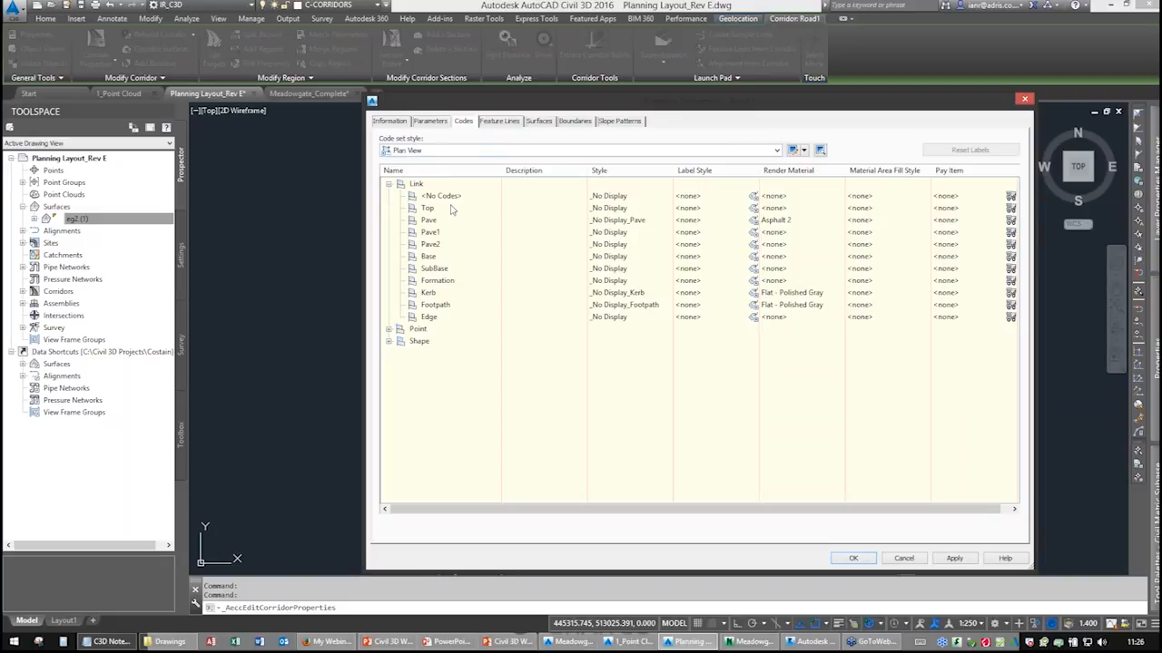
click(388, 331)
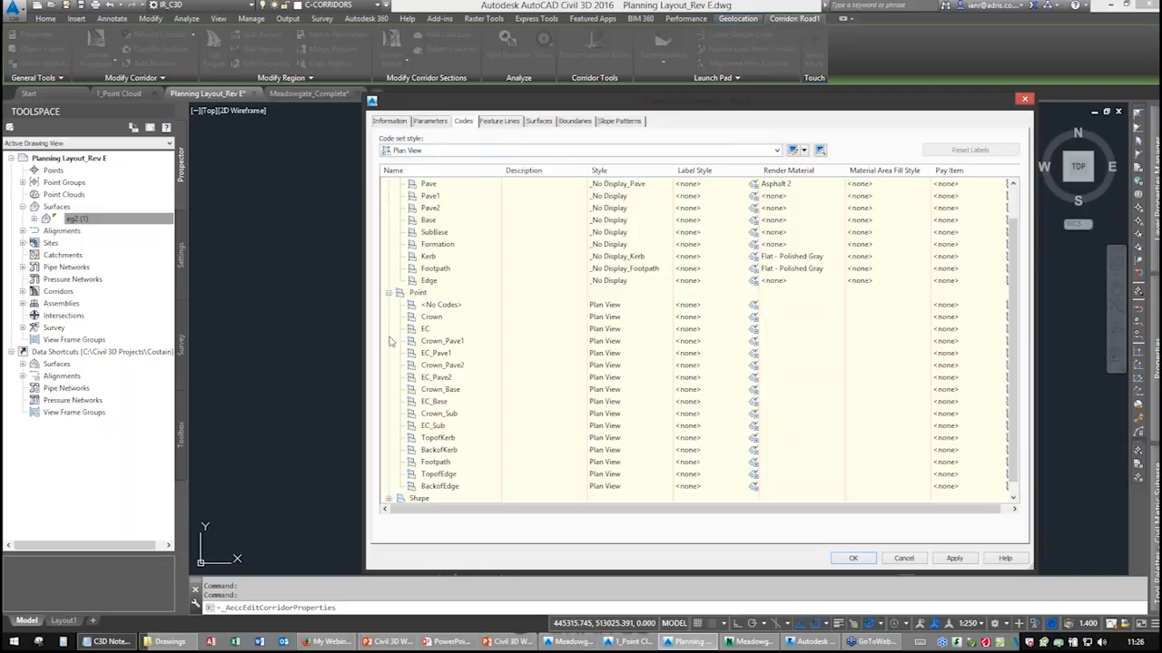
click(388, 498)
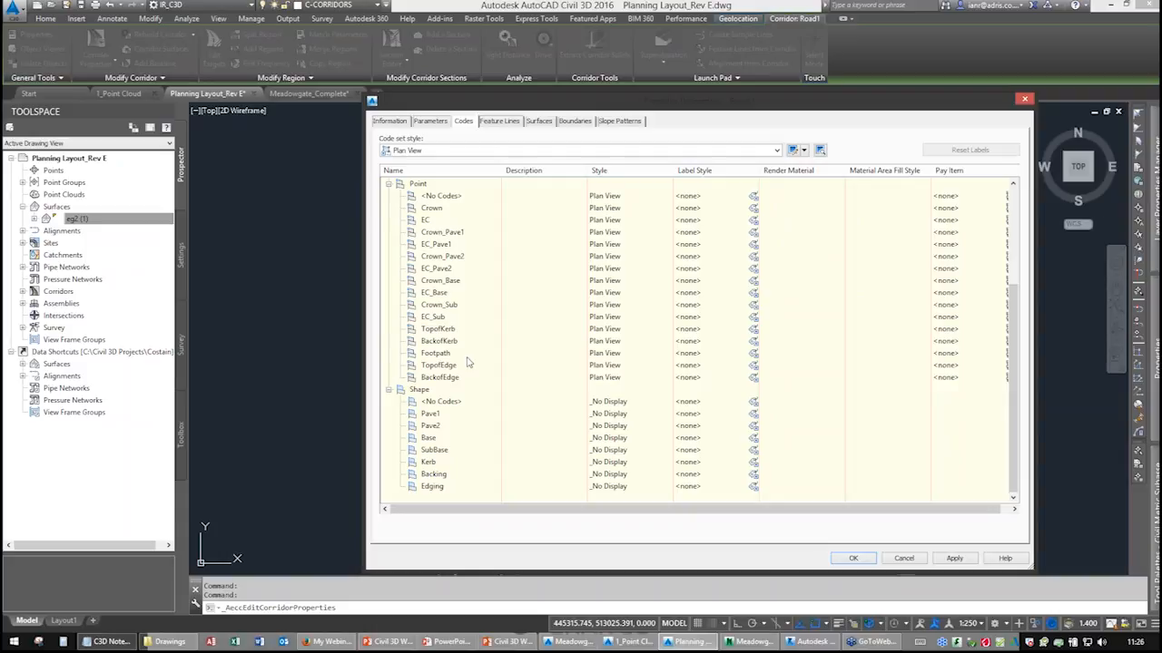
scroll(470, 363, up, 5)
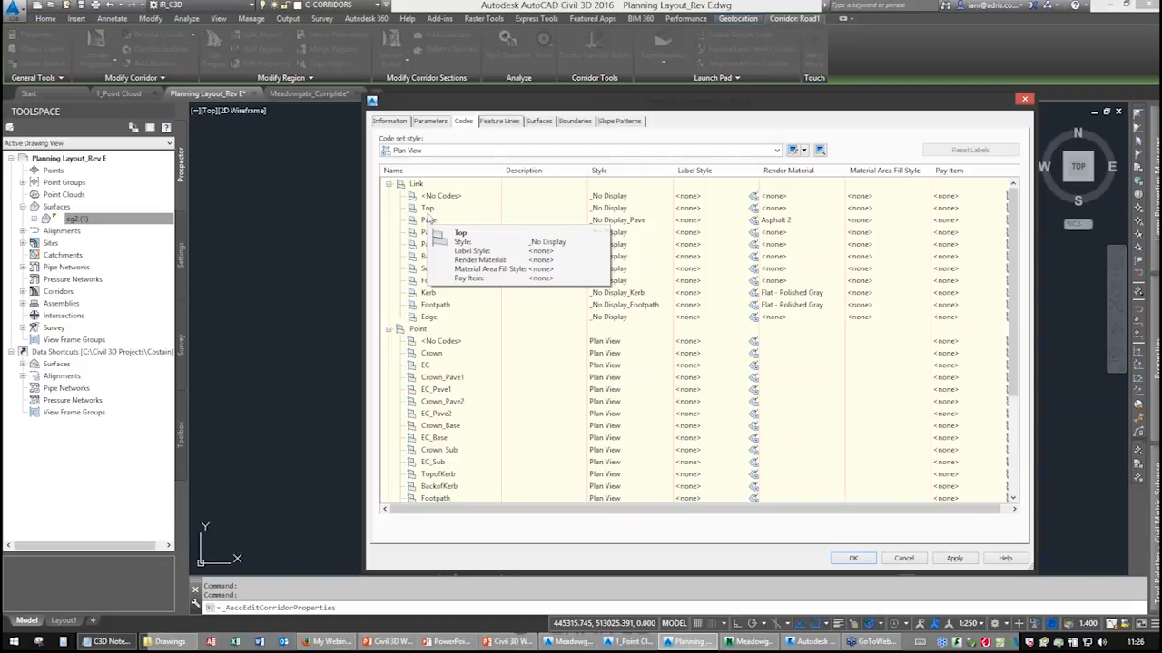
click(422, 150)
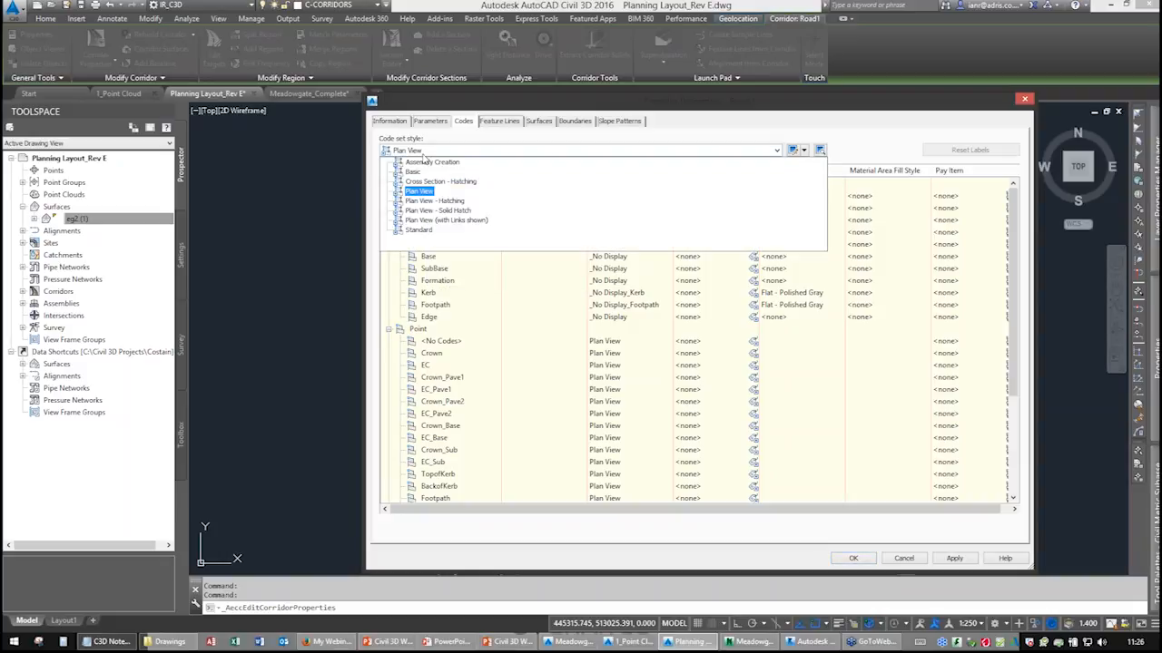
click(447, 220)
click(842, 558)
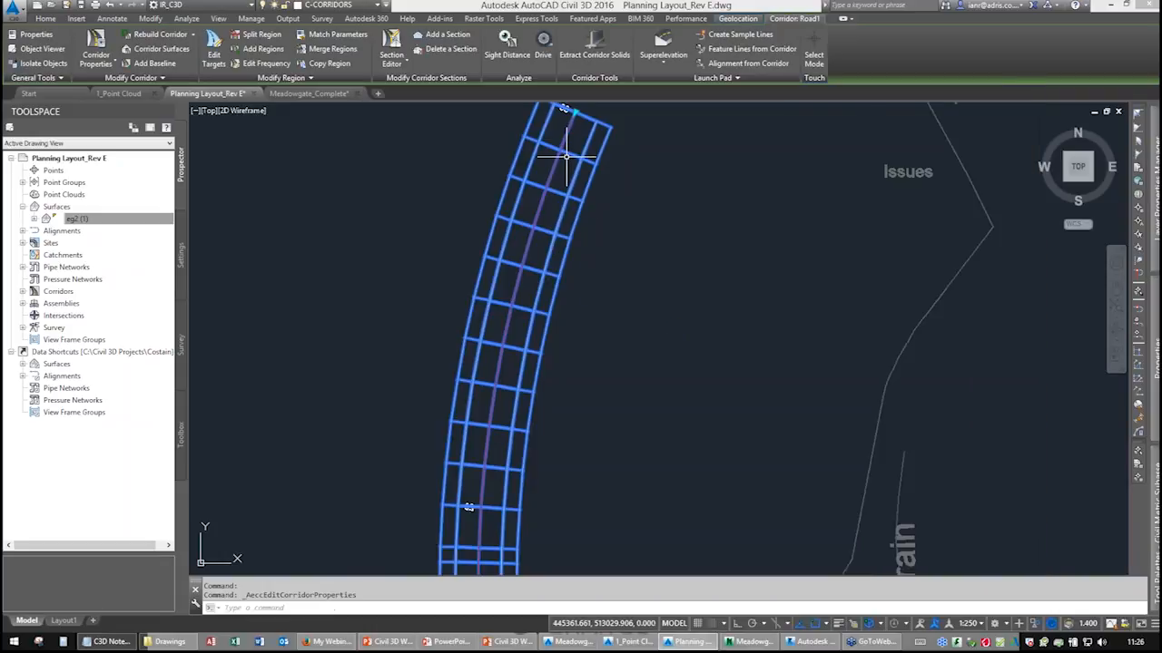
key(Escape)
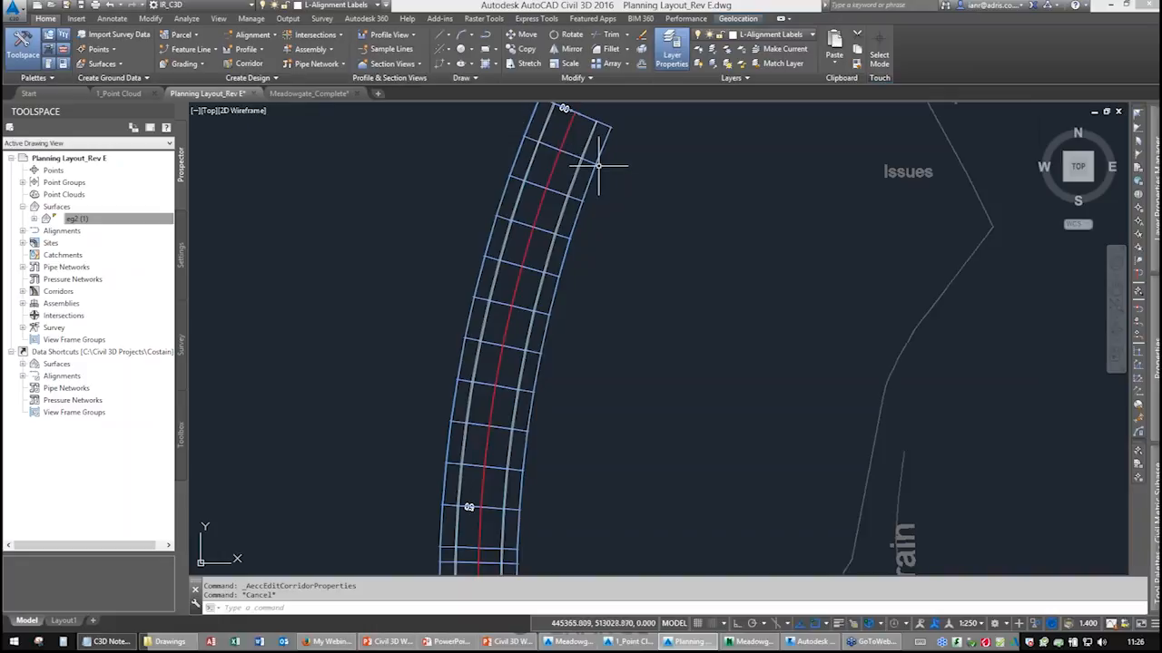
Open the corridor in the Object Viewer again and orbit and zoom to inspect the linked corridor.
middle_drag(589, 214, 537, 310)
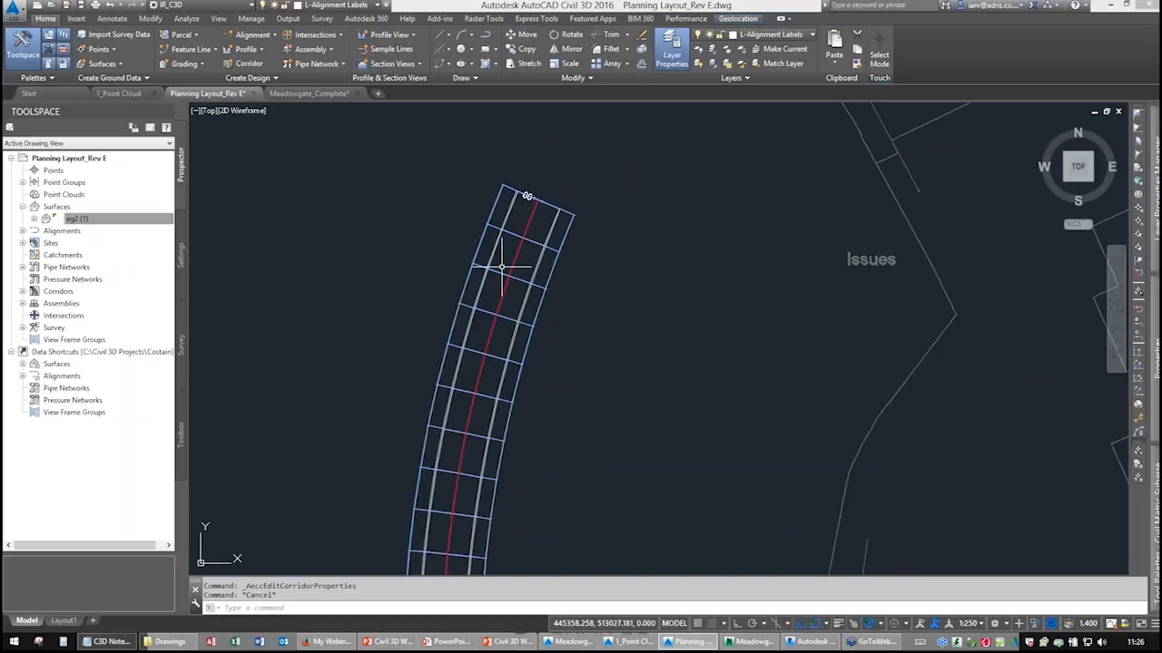
click(509, 233)
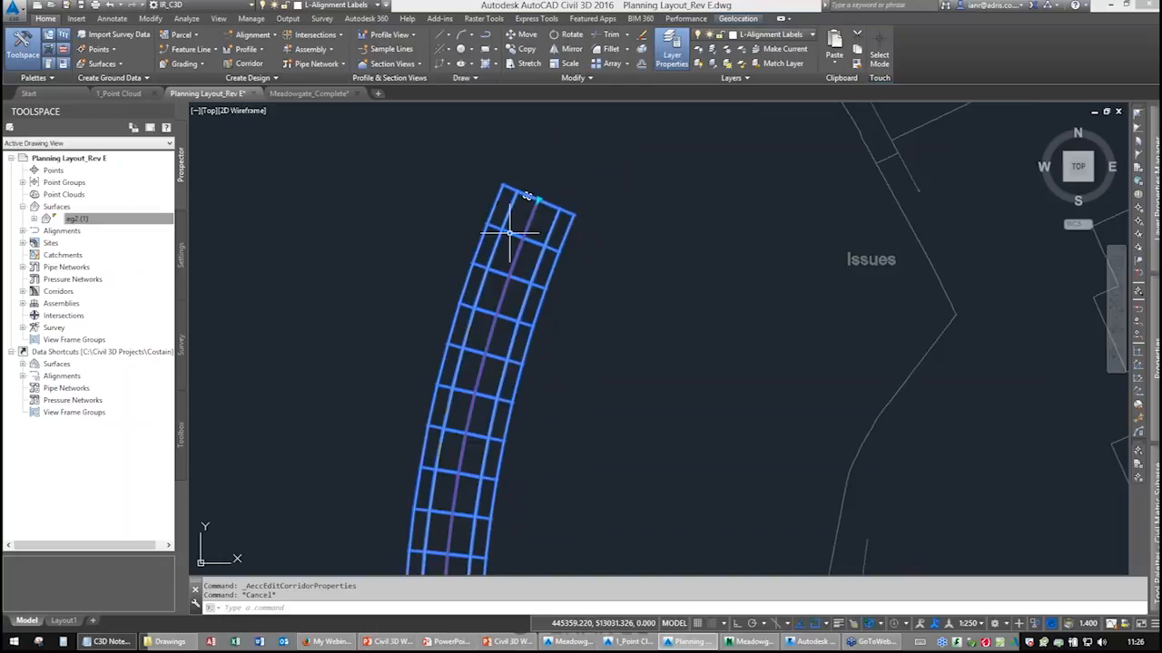
right_click(467, 200)
click(505, 423)
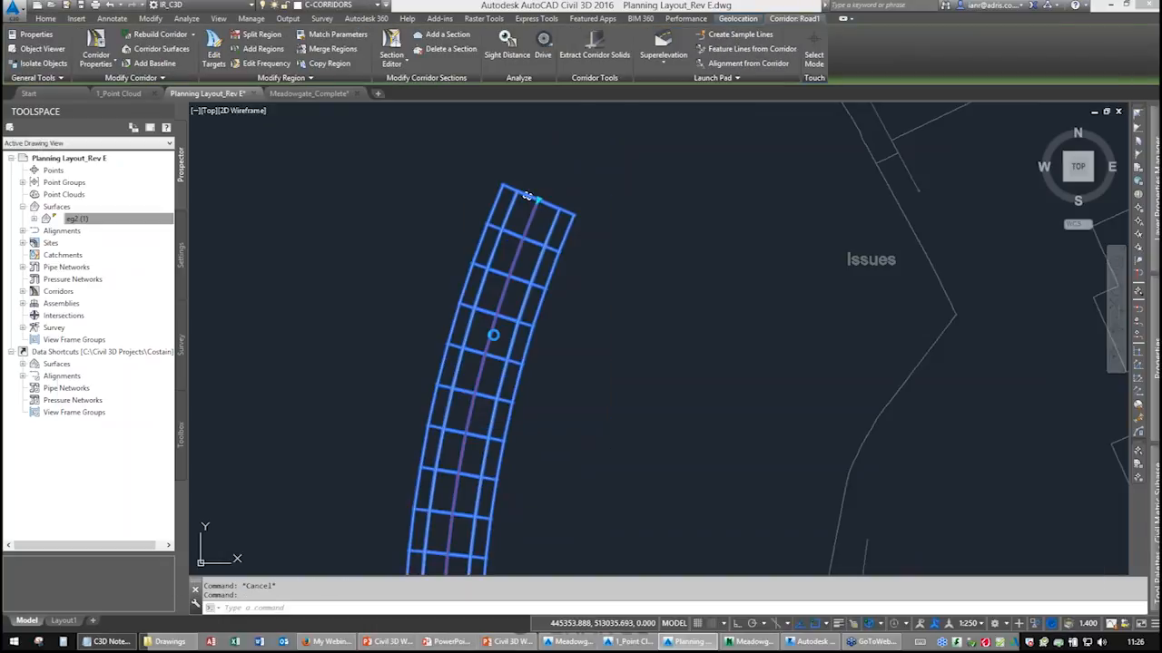
drag(549, 413, 557, 262)
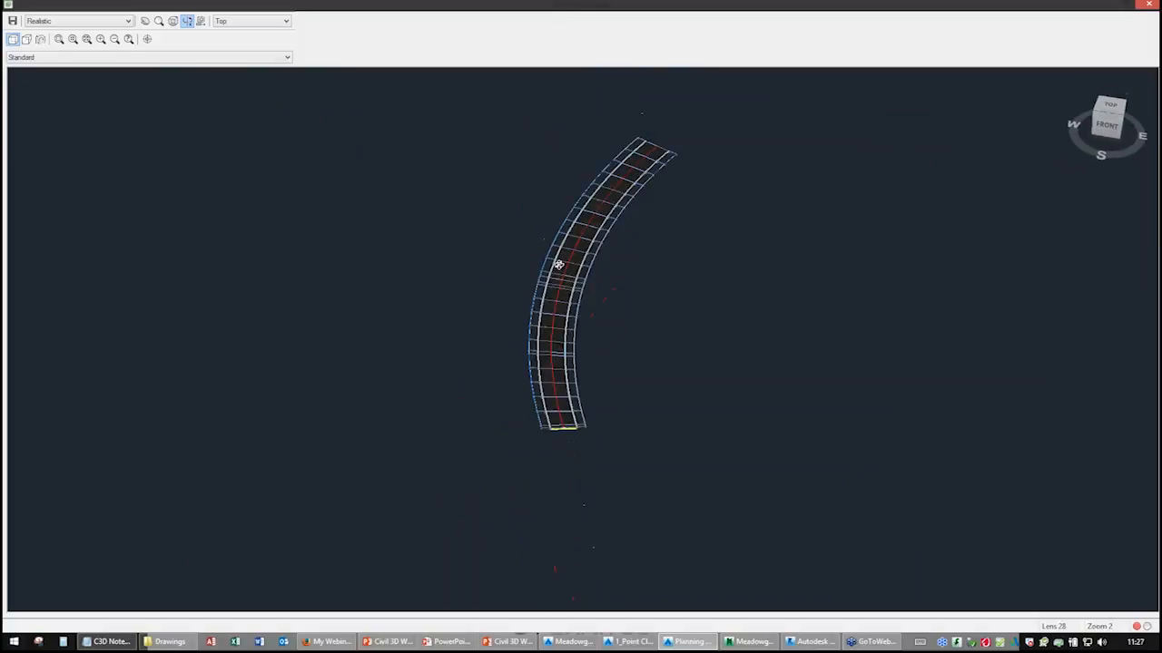
scroll(561, 277, up, 2)
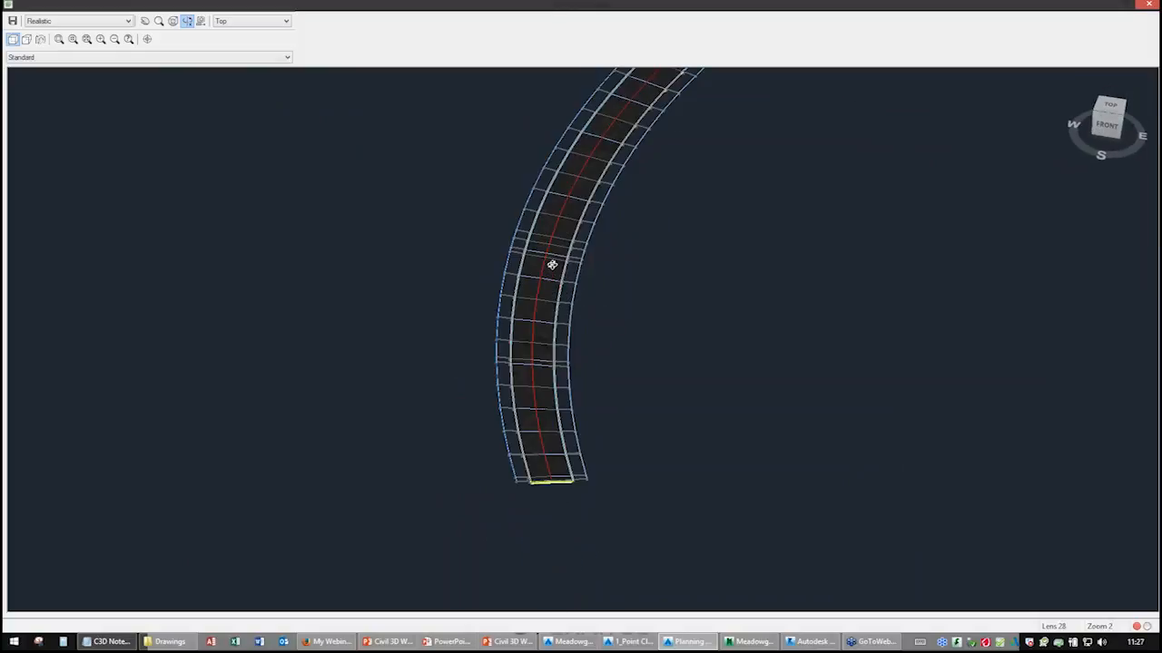
Close the Object Viewer, reopen the corridor properties and preview the Plan View - Solid Hatch code set style.
right_click(553, 267)
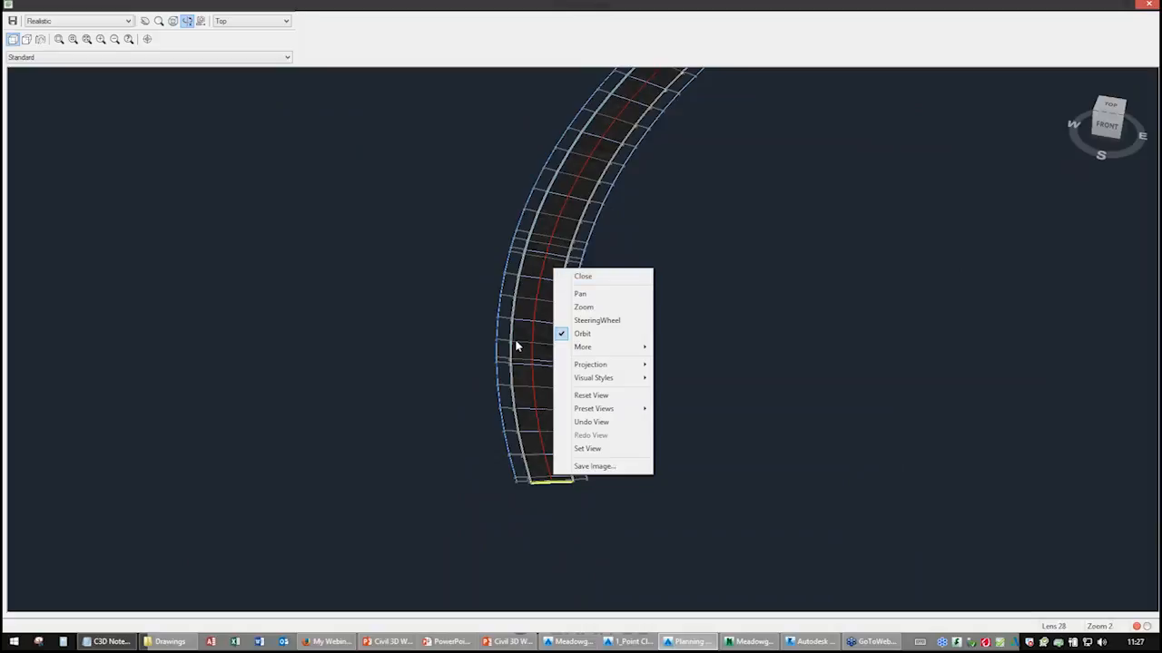
click(579, 276)
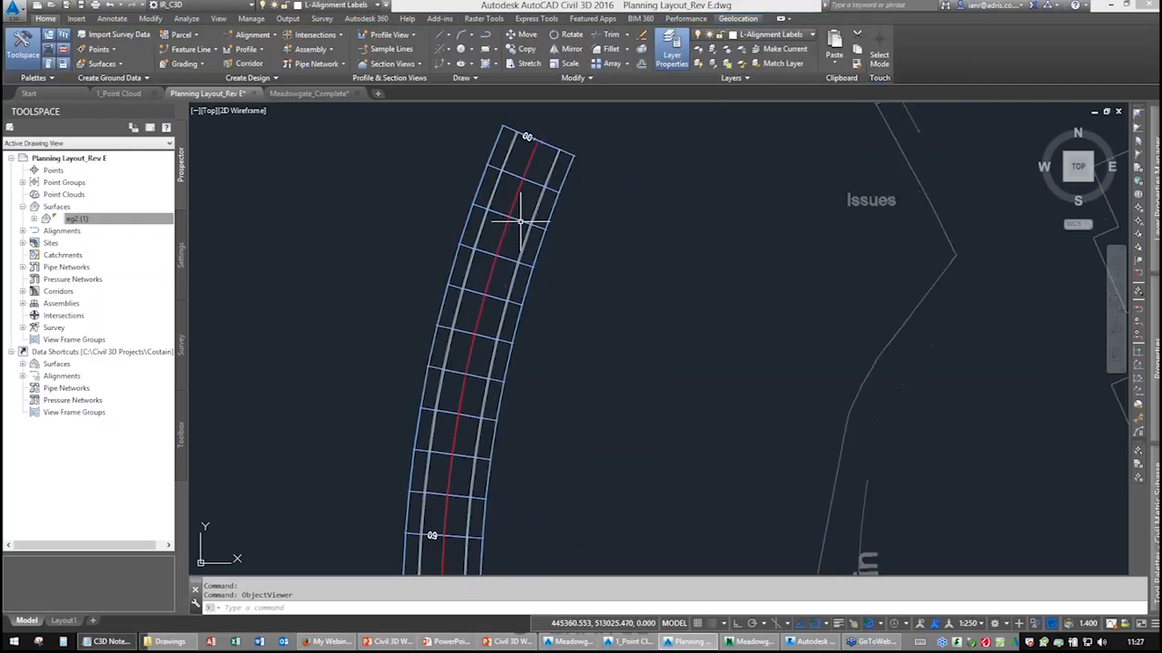
click(516, 214)
middle_drag(504, 278, 500, 194)
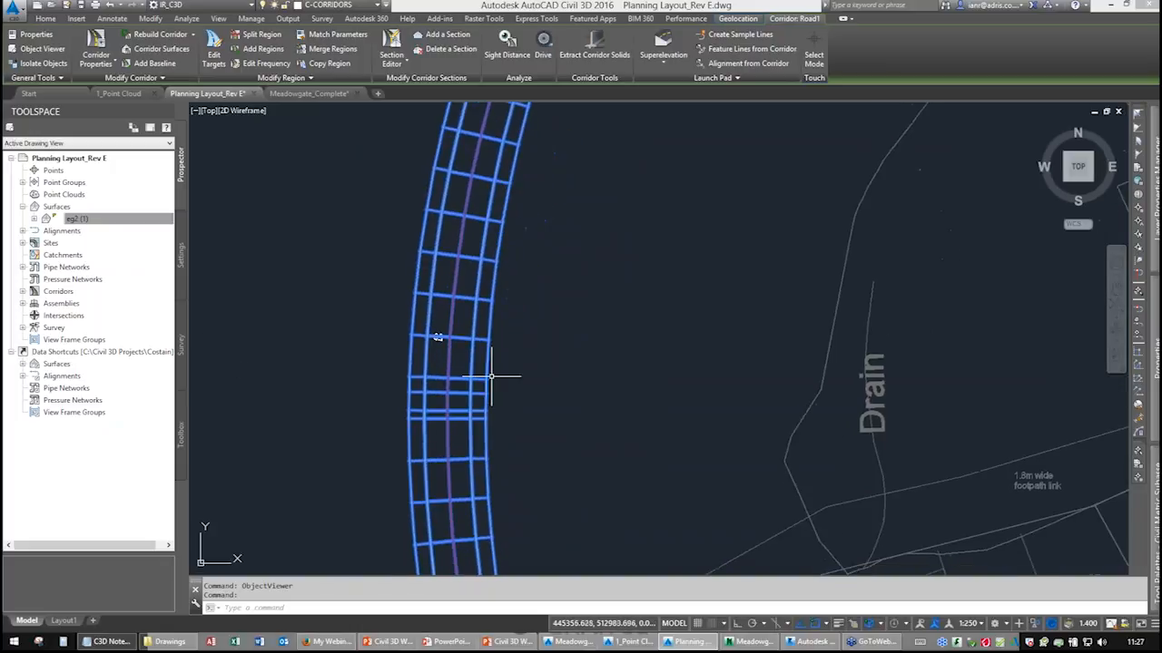
middle_drag(493, 388, 518, 254)
click(96, 50)
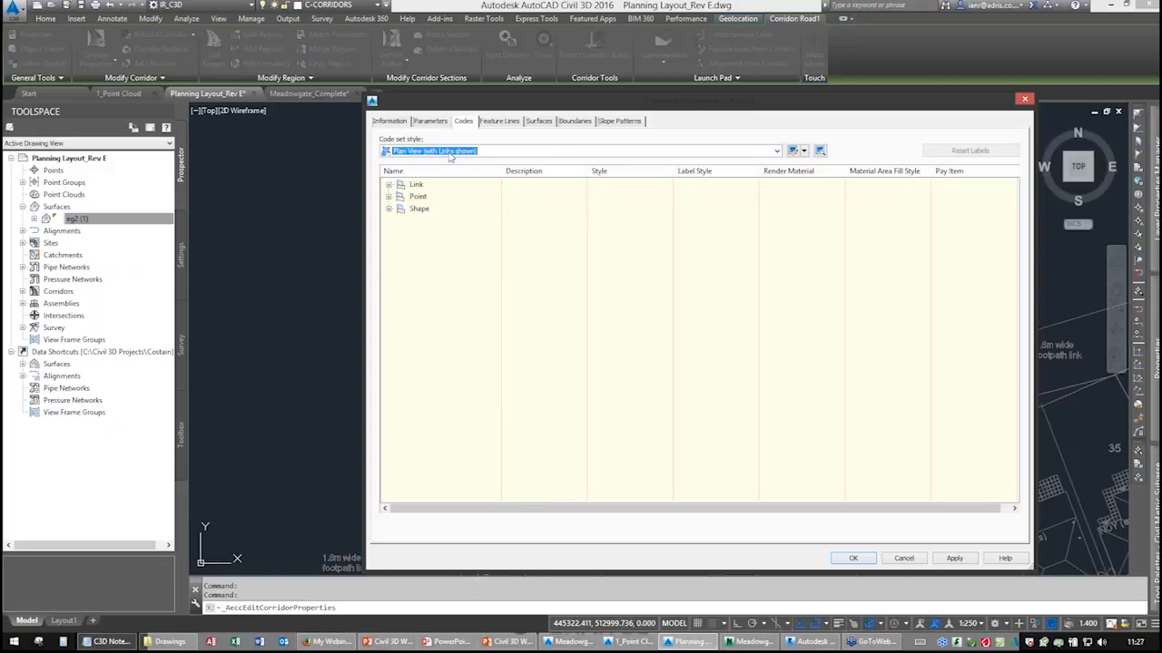
click(778, 152)
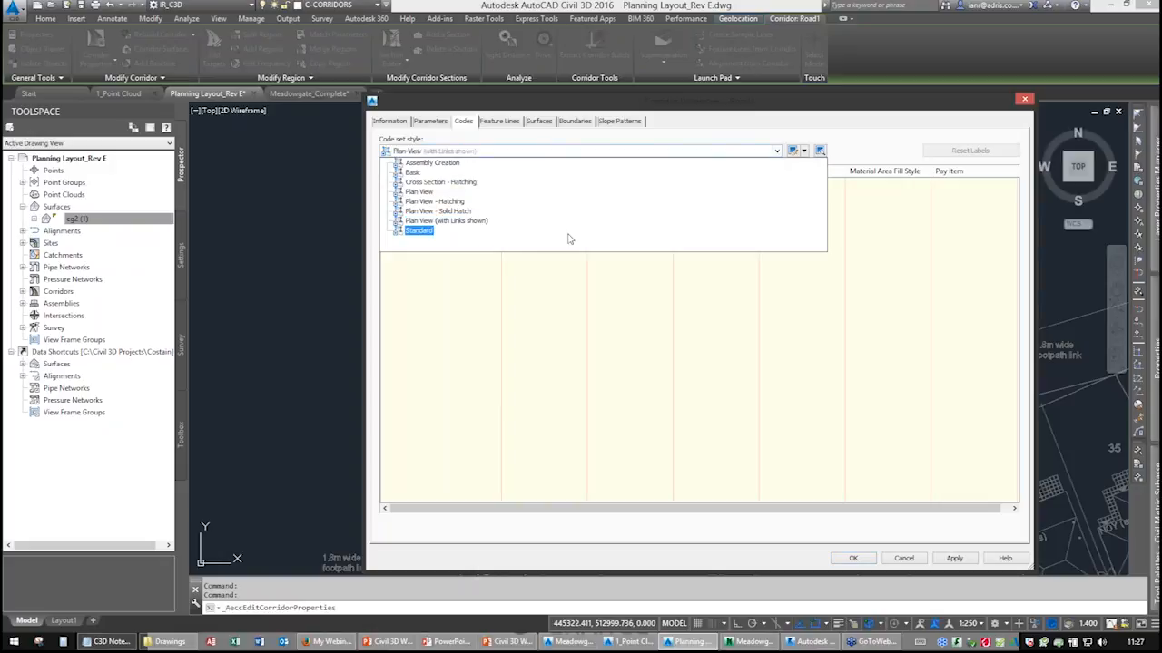
click(437, 212)
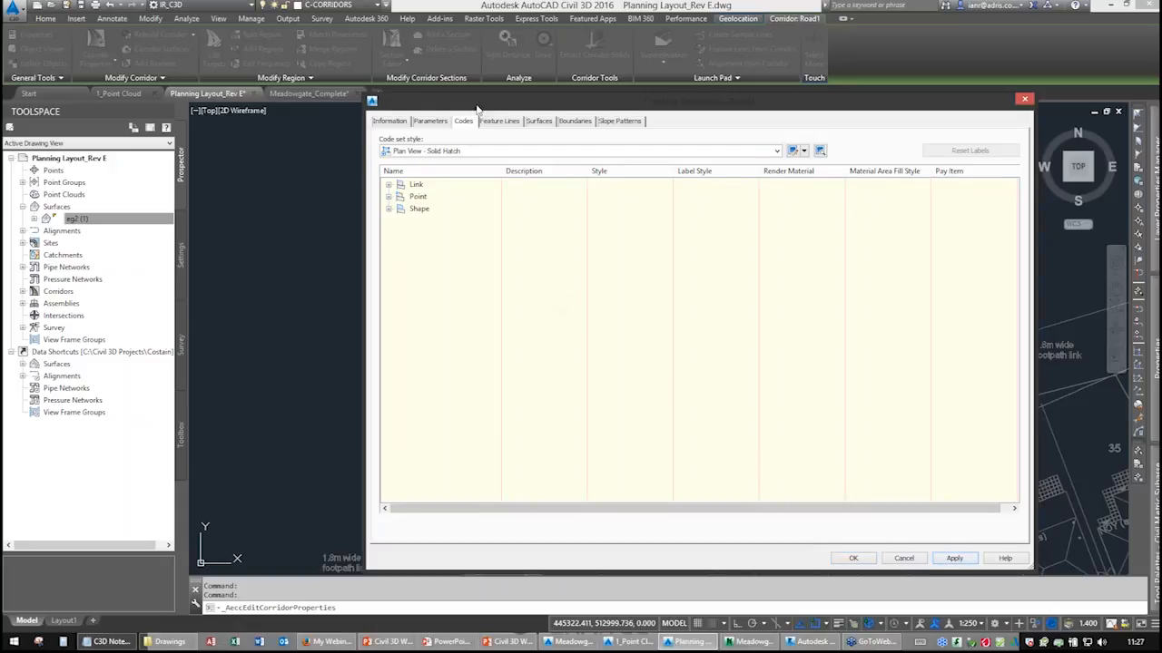
Preview the Plan View - Hatching code set style, restore Plan View (with Links shown) and close the corridor properties.
drag(476, 109, 738, 118)
click(692, 160)
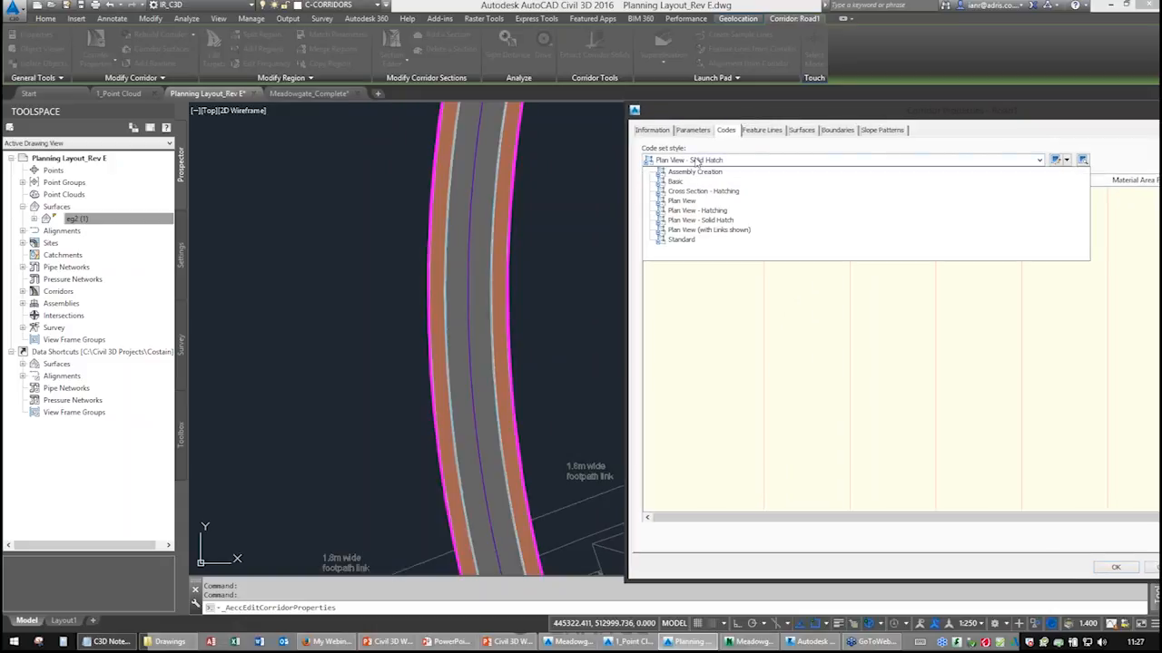
click(694, 211)
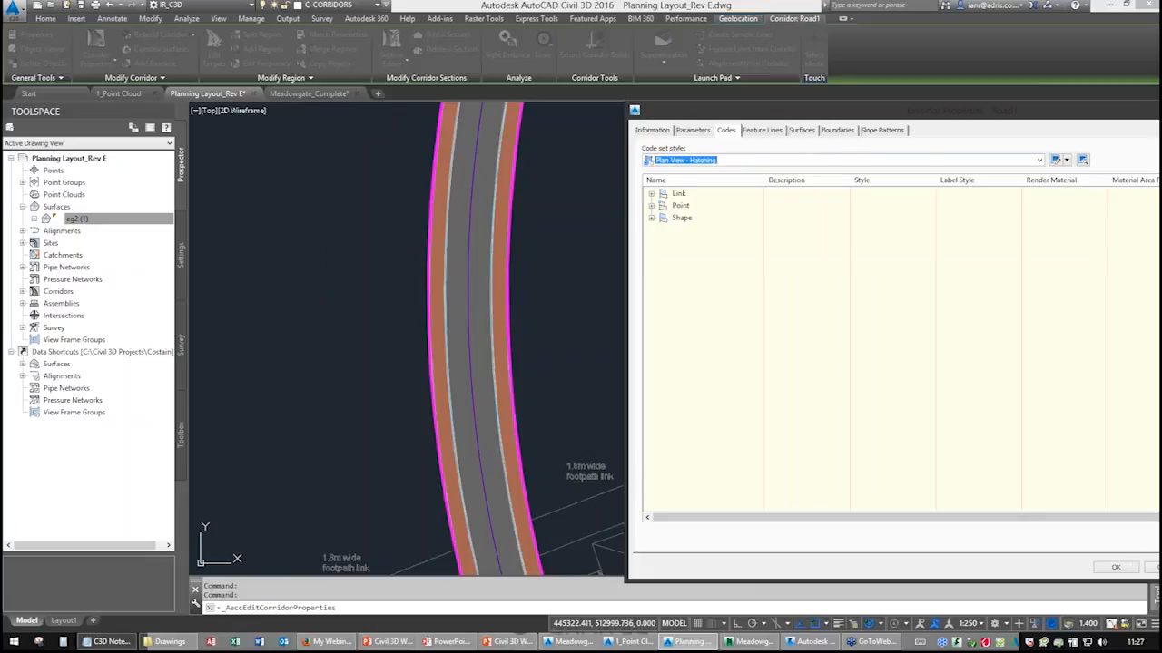
click(721, 165)
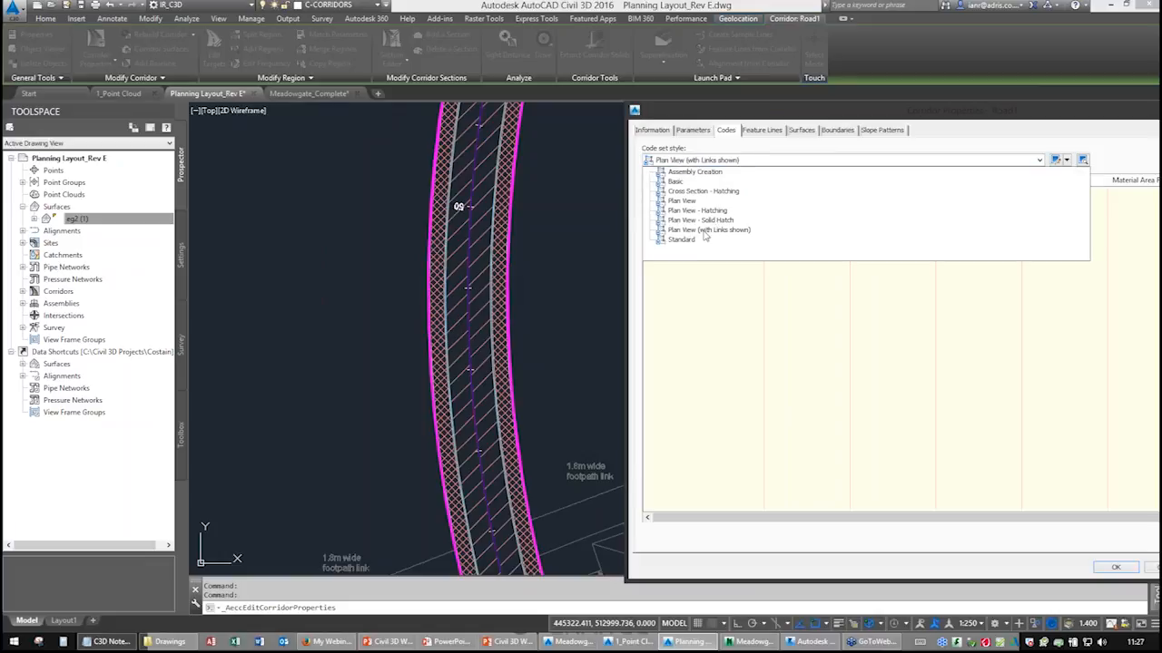
click(704, 231)
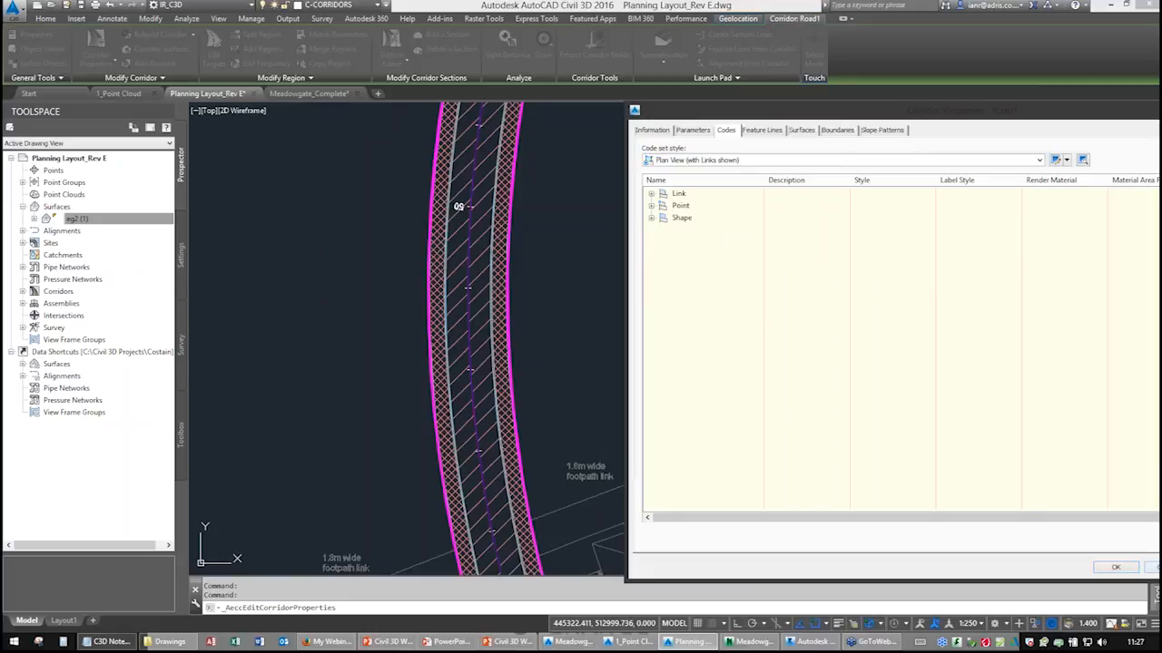
click(1116, 569)
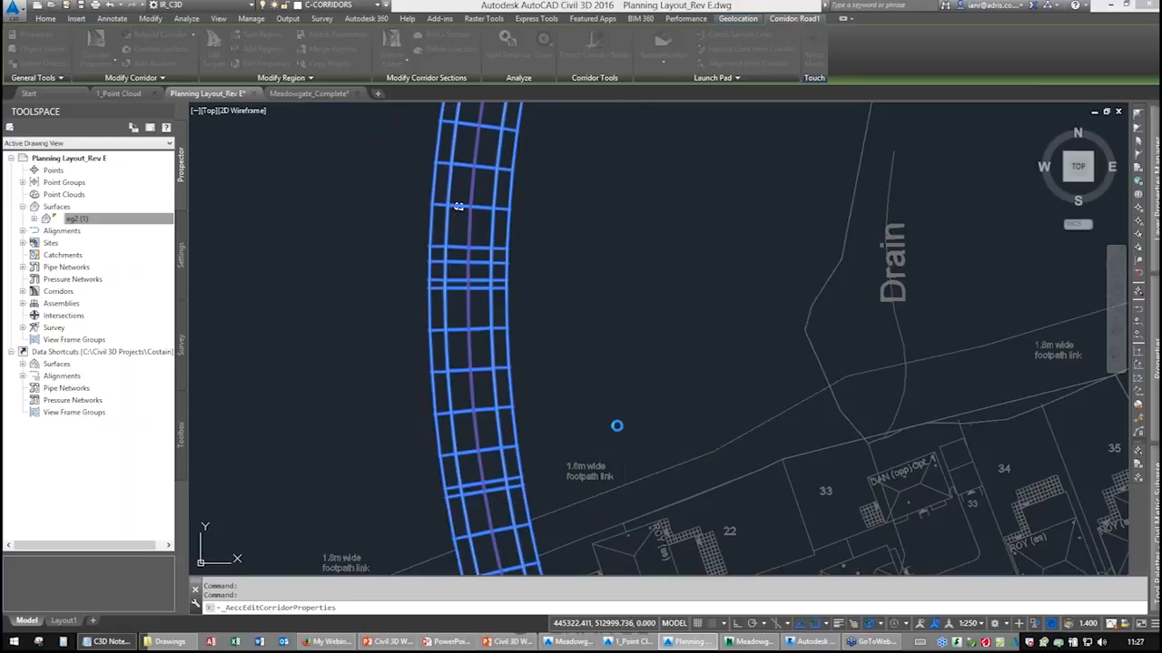
Pan and zoom to examine the corridor's end where it meets the kerb lines beside plot 23.
middle_drag(550, 418, 494, 160)
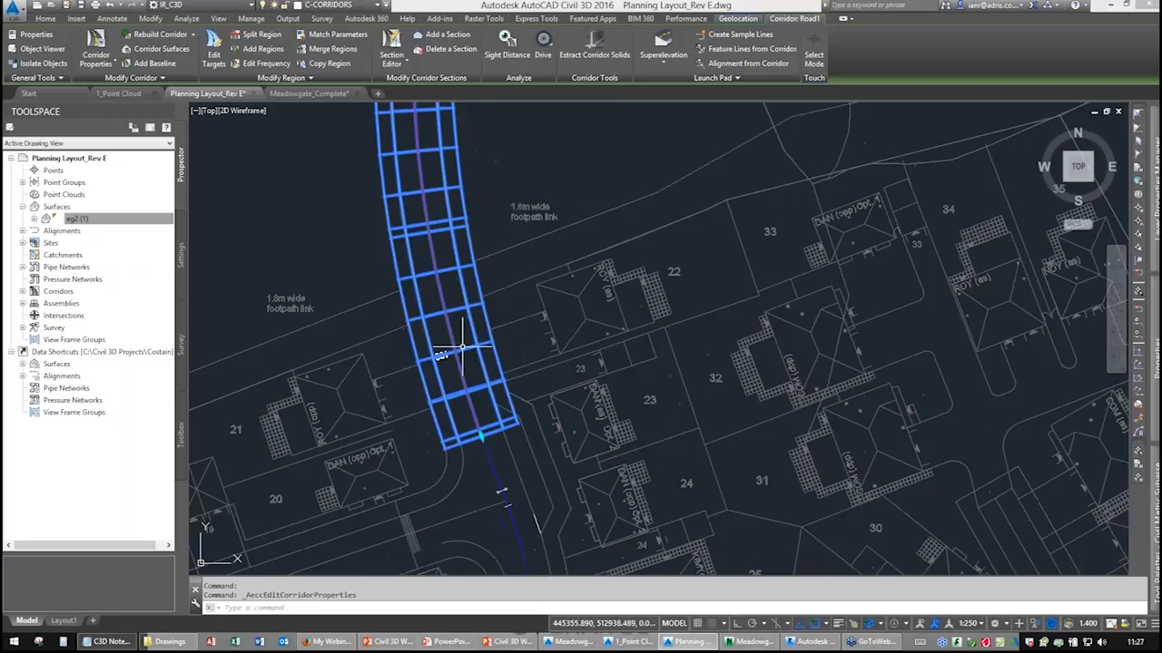
scroll(480, 402, up, 5)
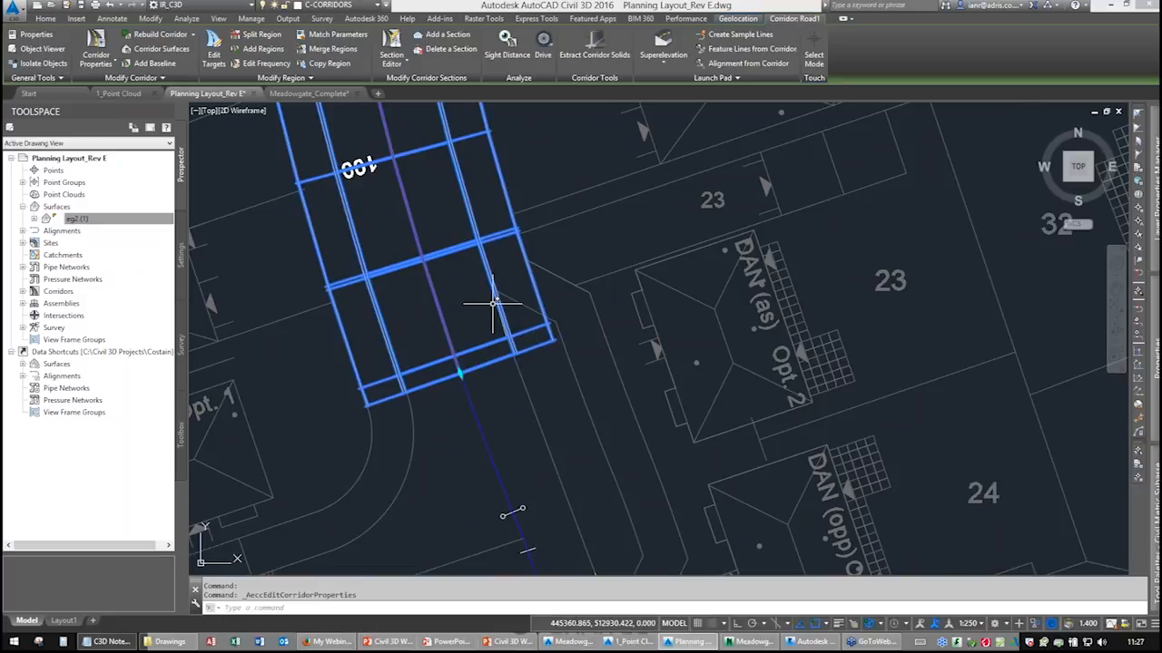
scroll(492, 305, up, 3)
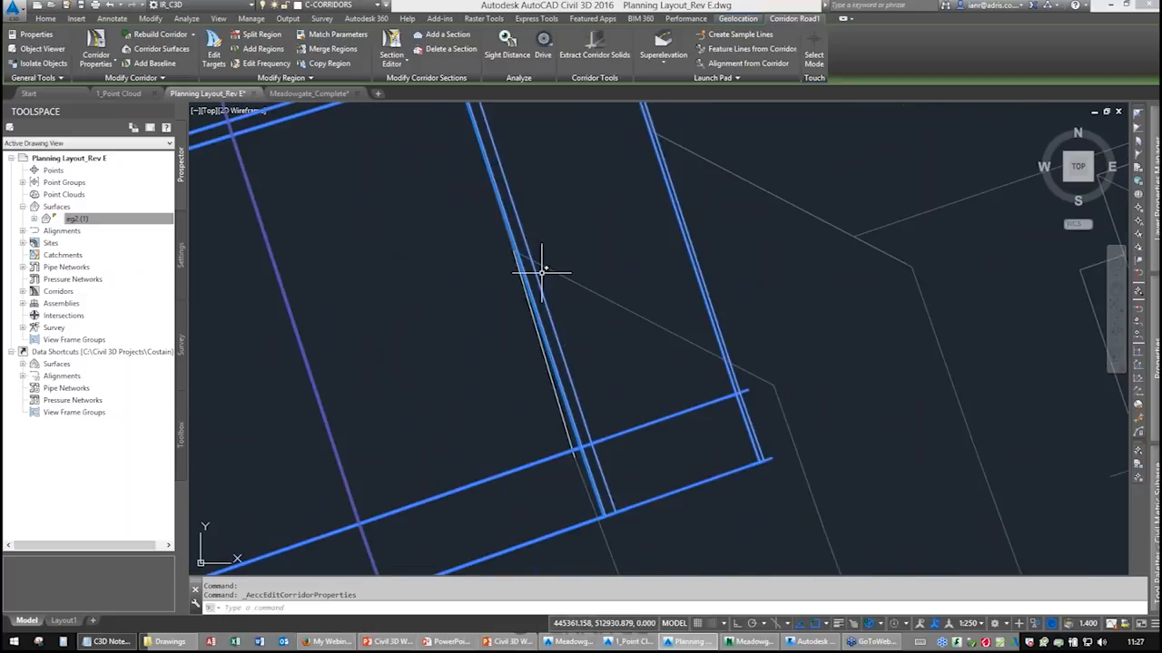
scroll(720, 368, down, 5)
scroll(635, 340, up, 5)
middle_drag(498, 186, 567, 316)
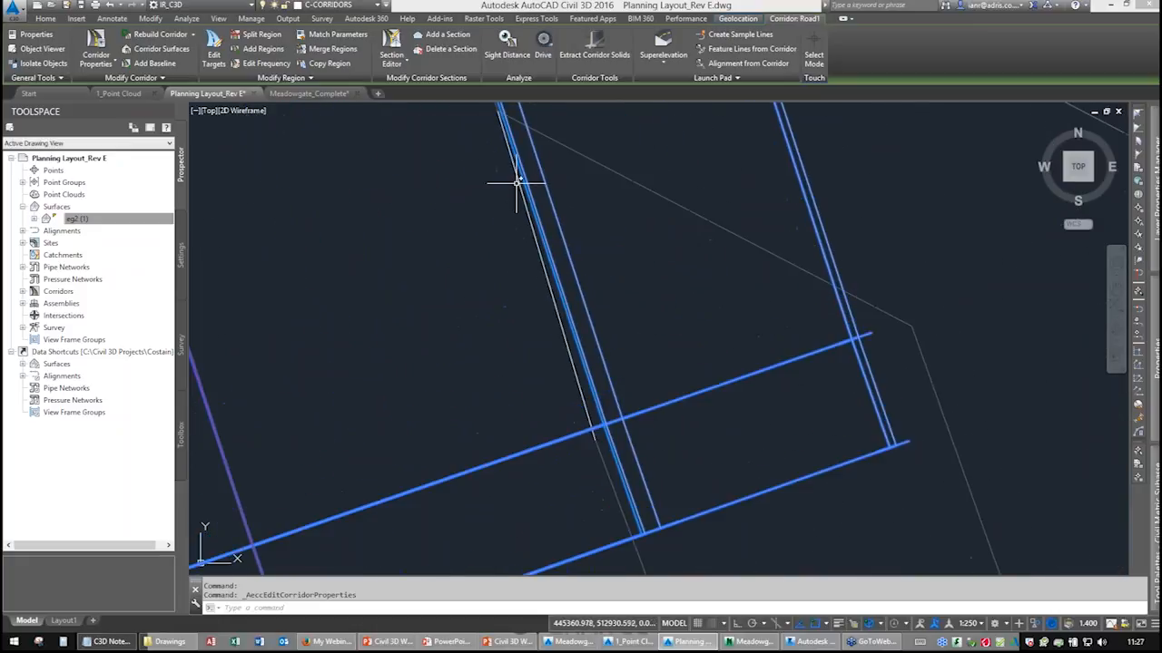
middle_drag(573, 406, 523, 285)
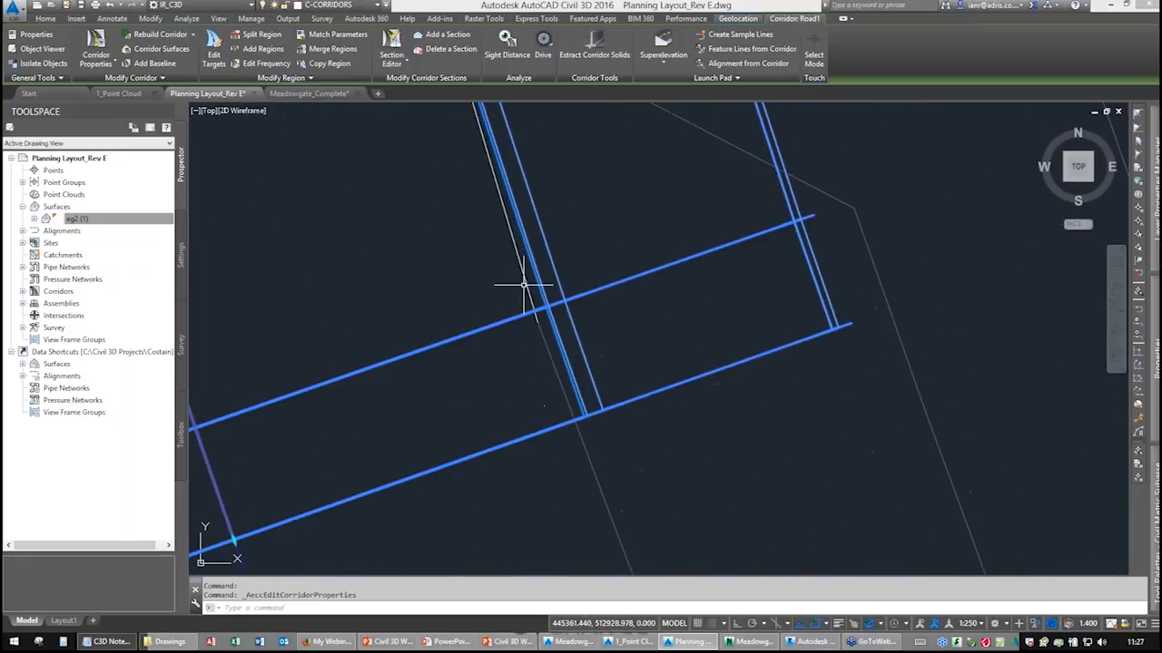
mouse_move(523, 285)
middle_drag(627, 469, 539, 317)
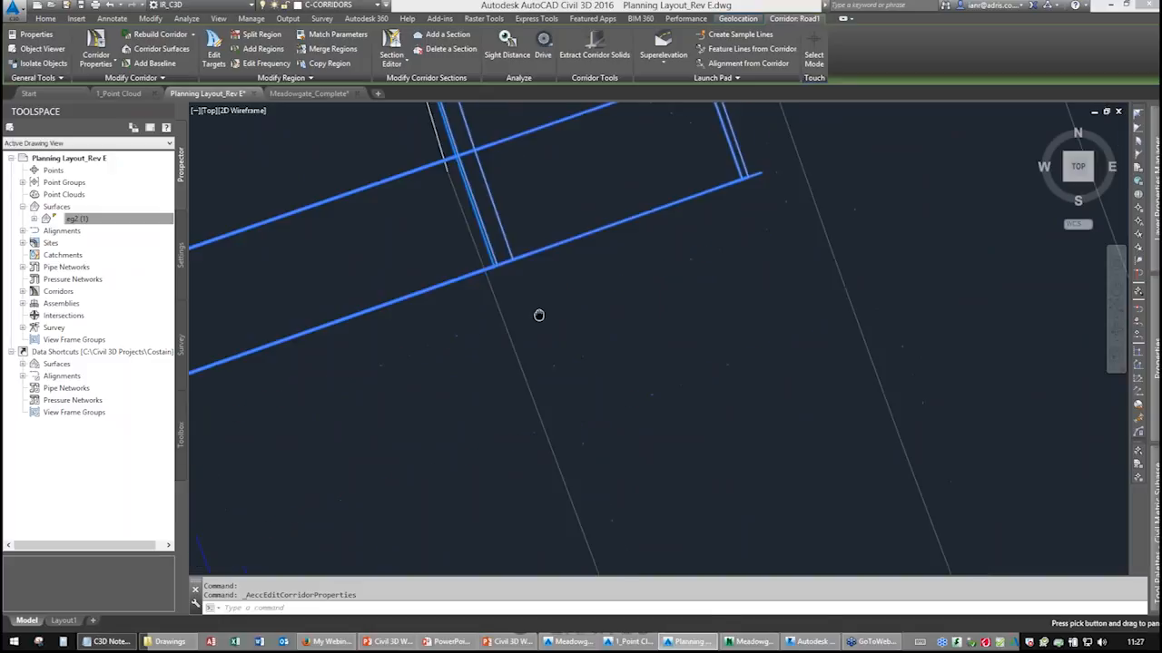
mouse_move(539, 347)
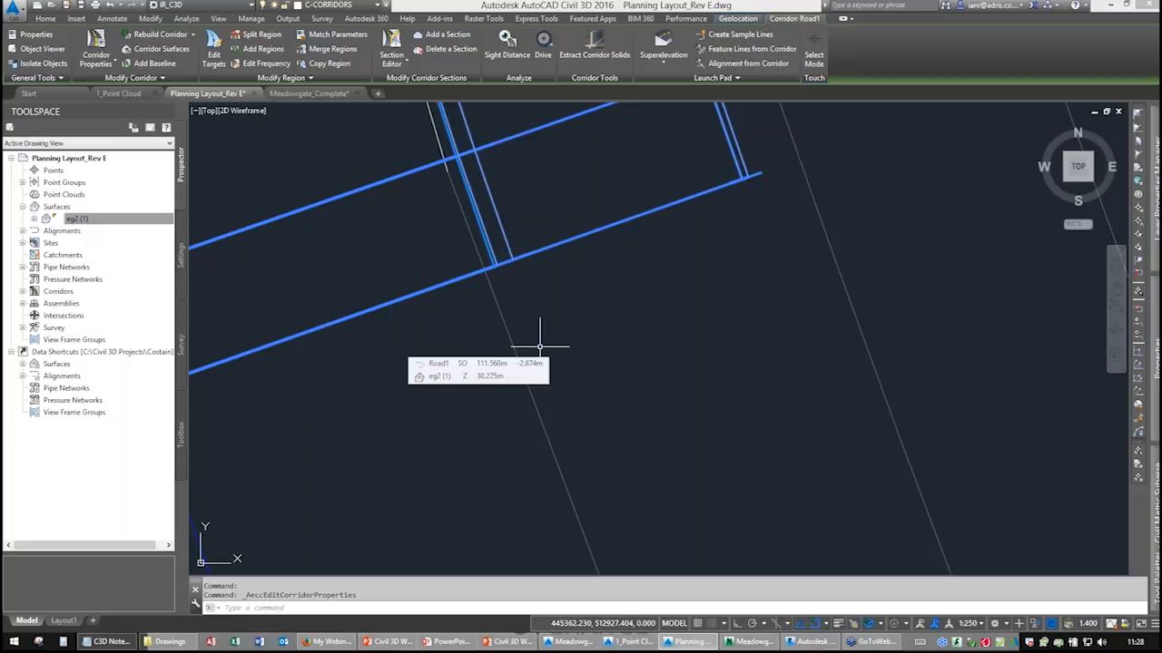
scroll(538, 349, down, 5)
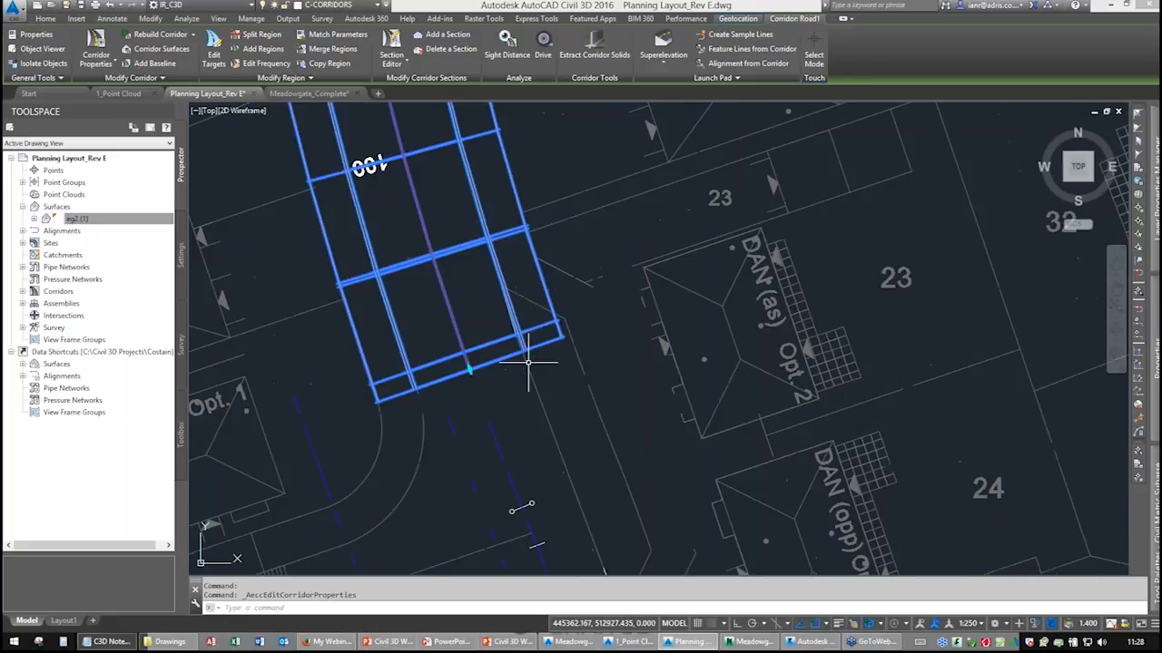
middle_drag(528, 362, 550, 488)
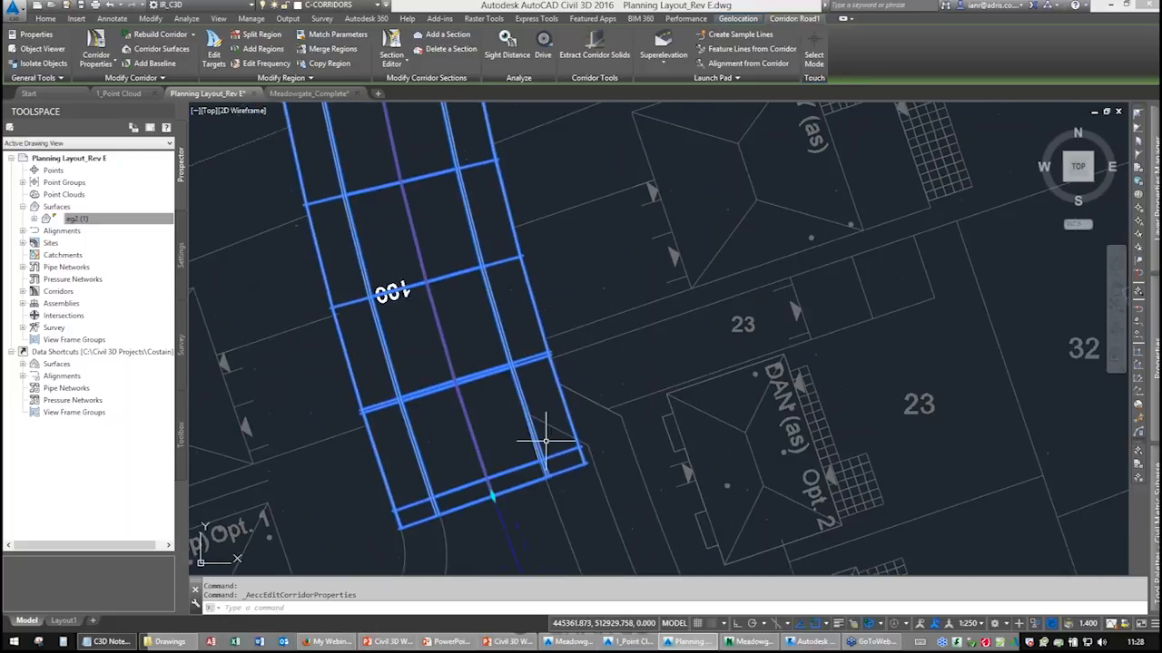
mouse_move(542, 435)
middle_down()
mouse_move(612, 533)
mouse_move(467, 308)
mouse_move(522, 343)
middle_up()
scroll(465, 311, down, 3)
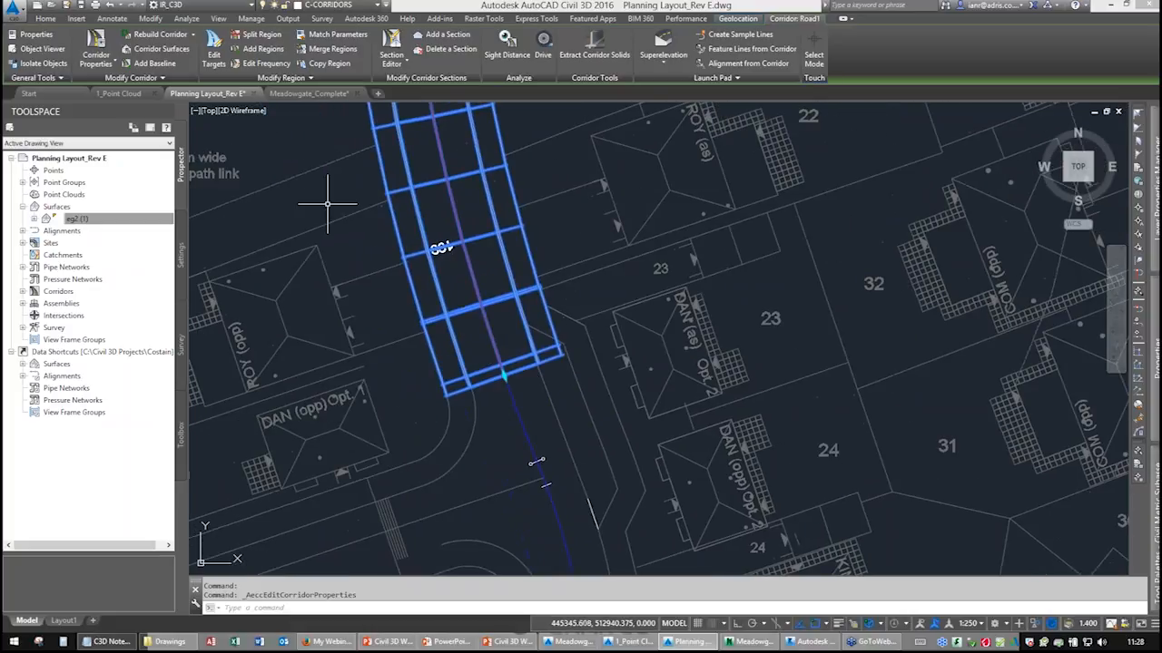
Open the region's target mapping and set the first Left (2) width alignment target type to feature lines, survey figures and polylines.
click(95, 47)
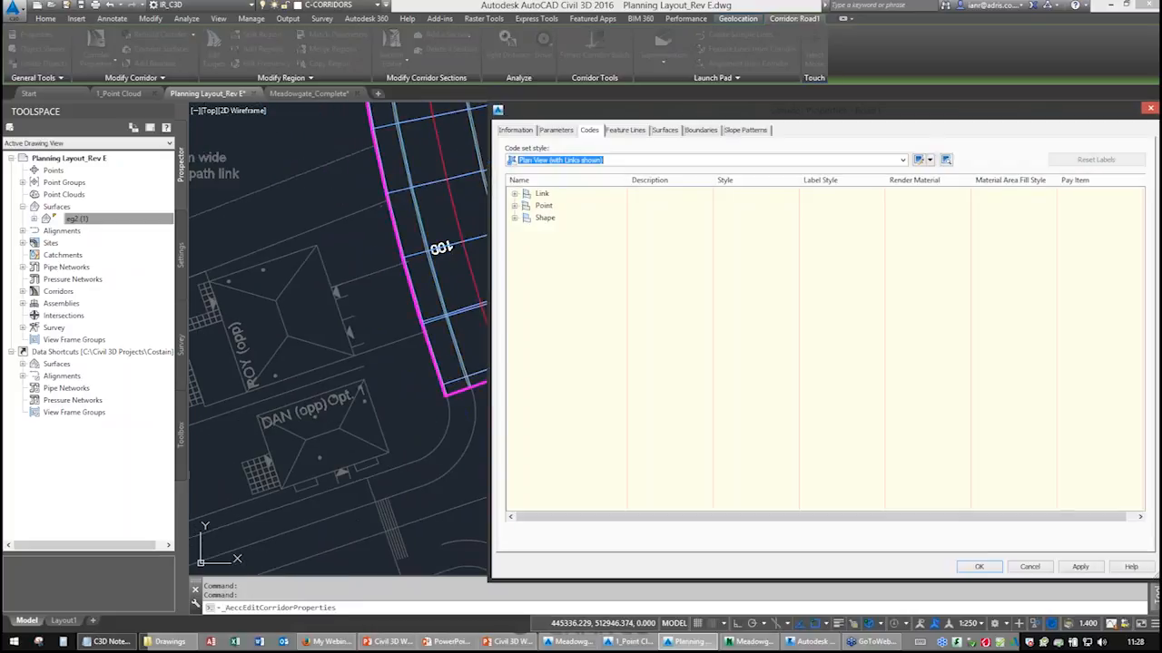
click(555, 129)
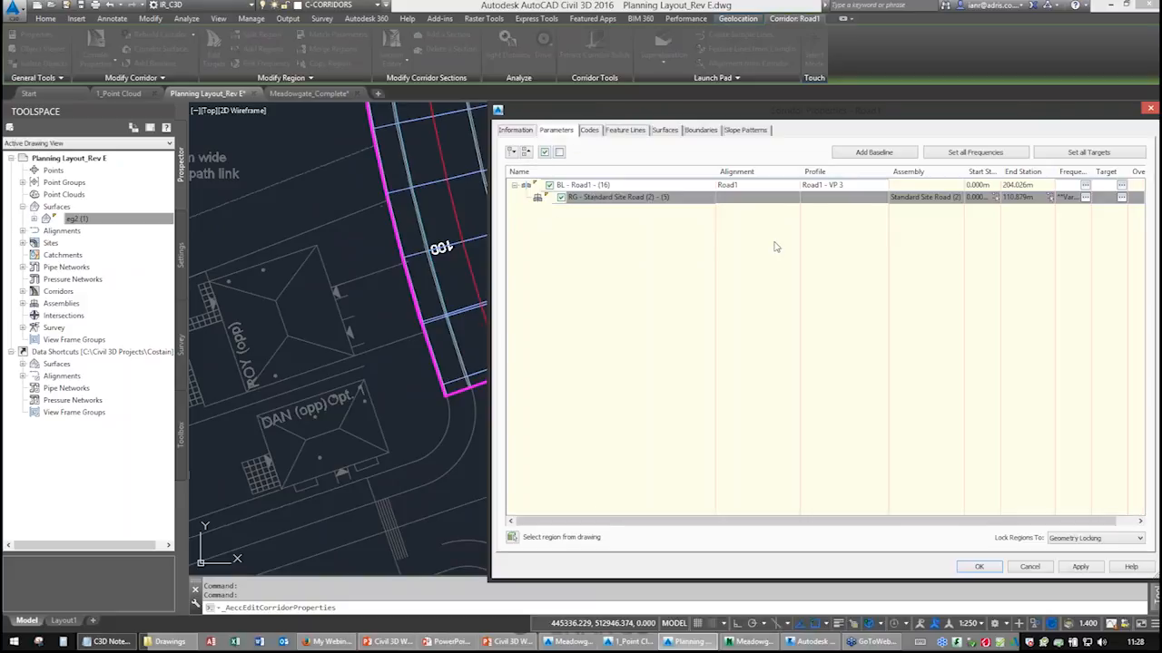
key(ctrl)
key(ctrl)
key(ctrl)
click(1122, 197)
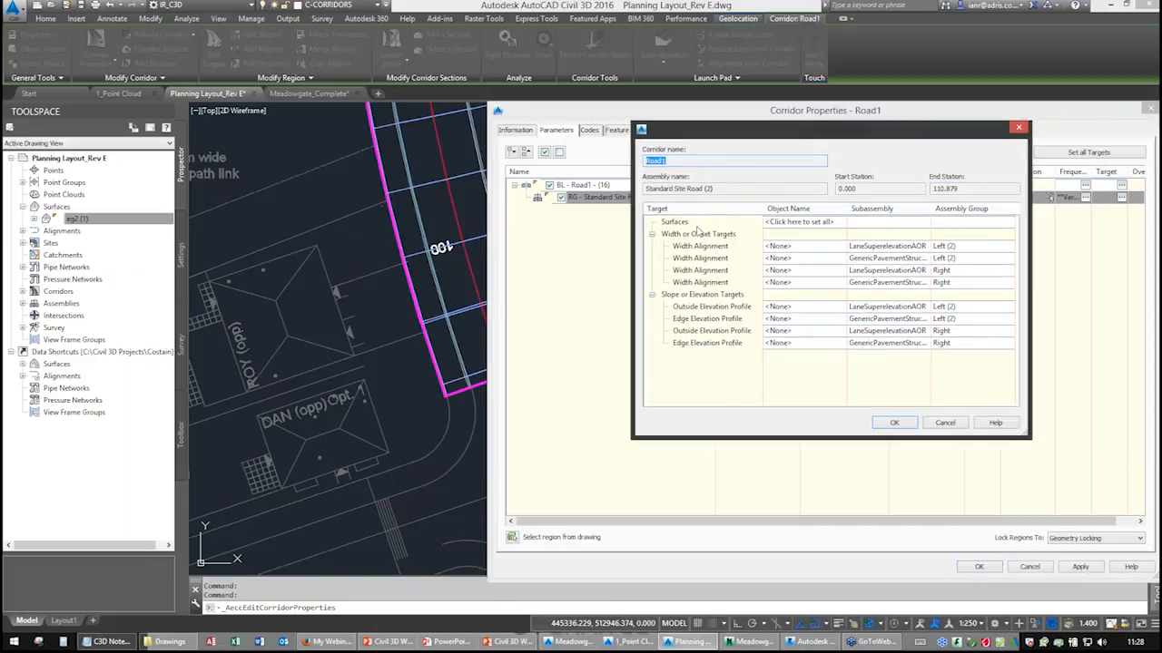
click(789, 223)
click(701, 225)
click(701, 227)
click(803, 248)
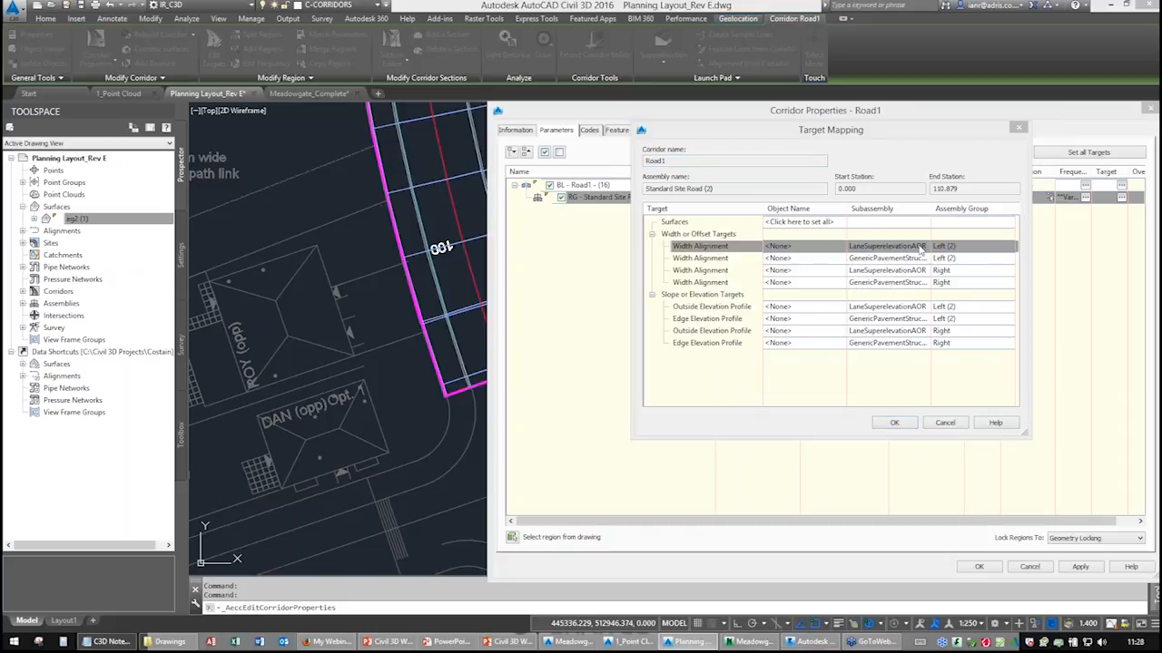
click(778, 246)
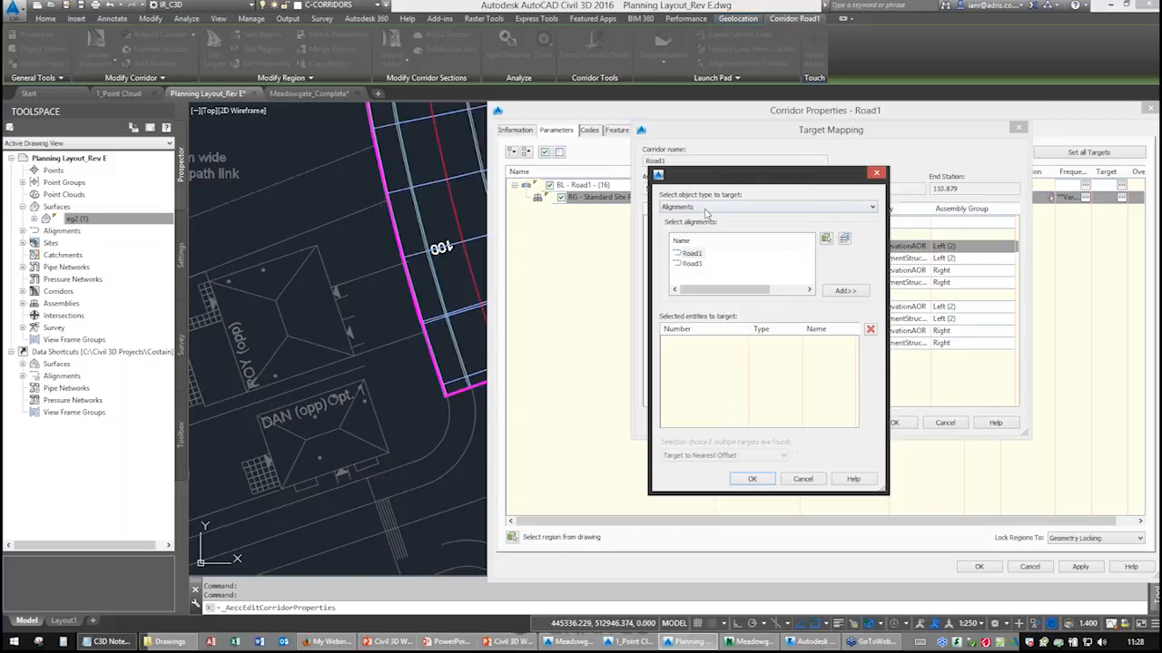
click(704, 208)
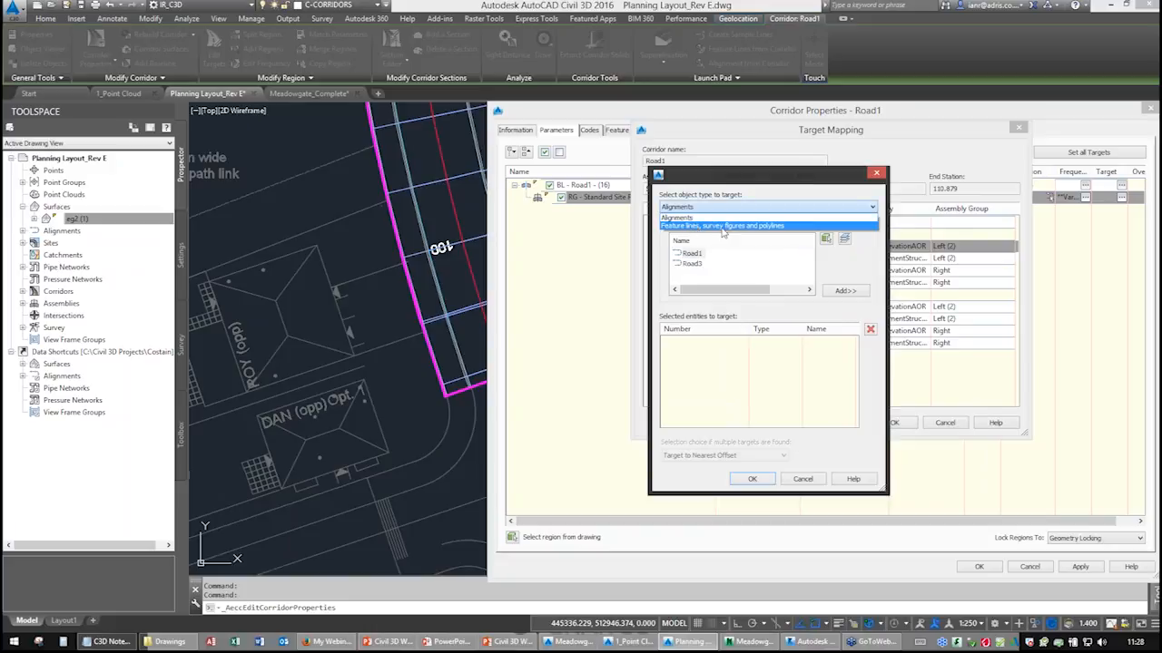
click(764, 227)
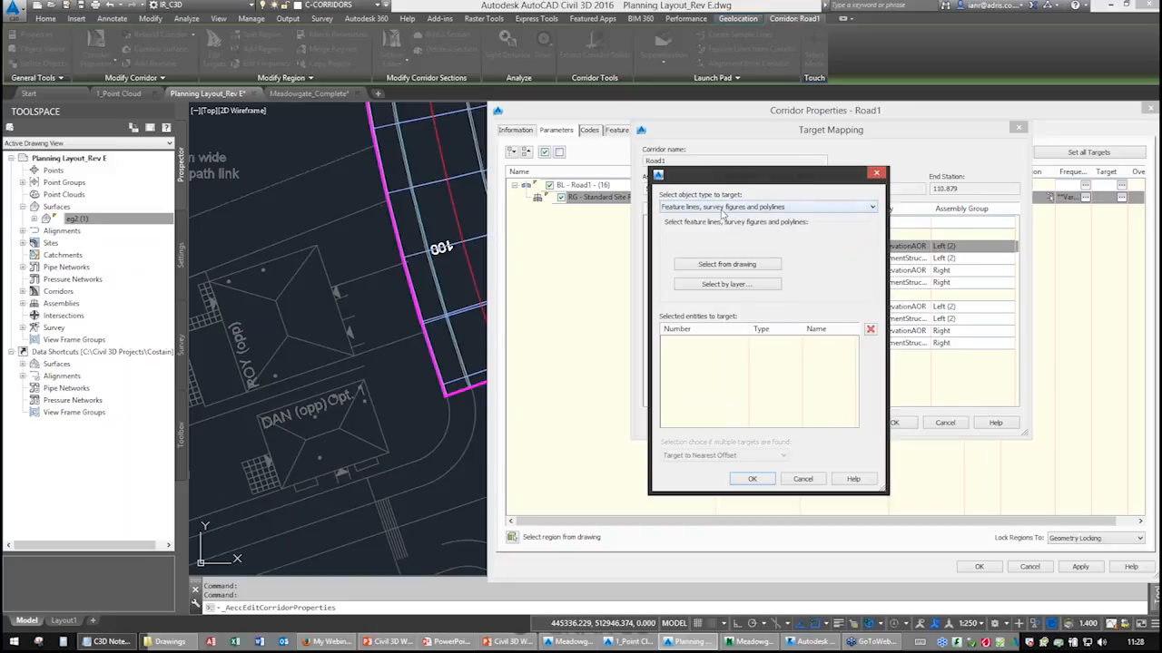
Select the two kerb polylines from the drawing as that Left (2) width alignment target and confirm.
click(714, 265)
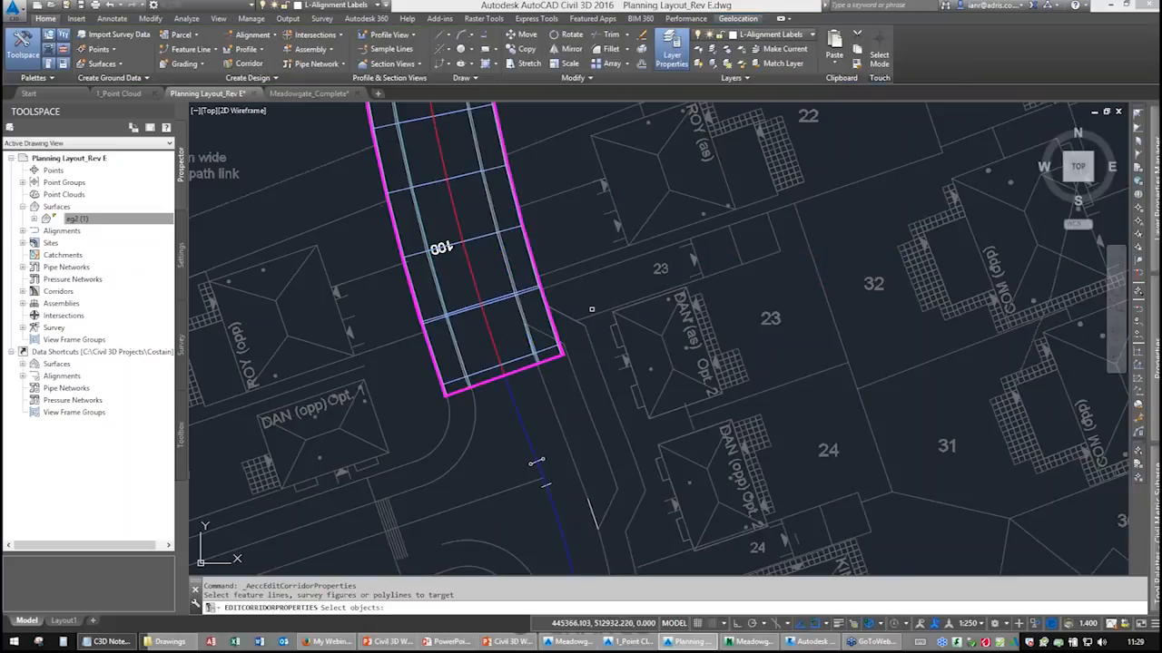
scroll(538, 332, up, 4)
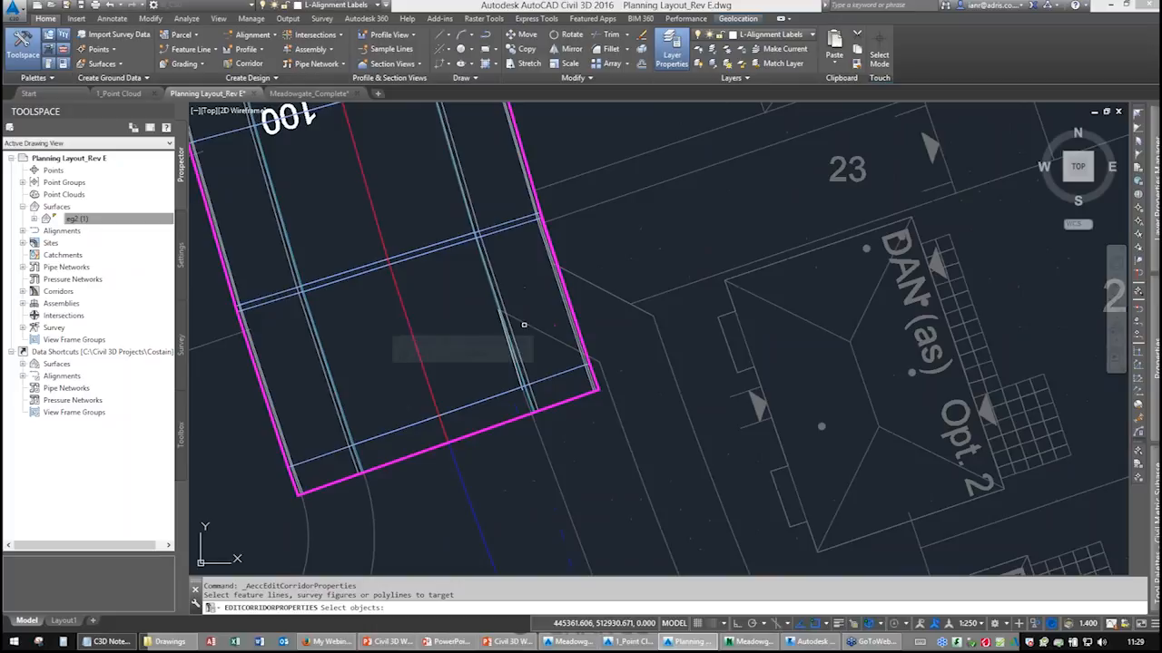
click(524, 324)
click(611, 400)
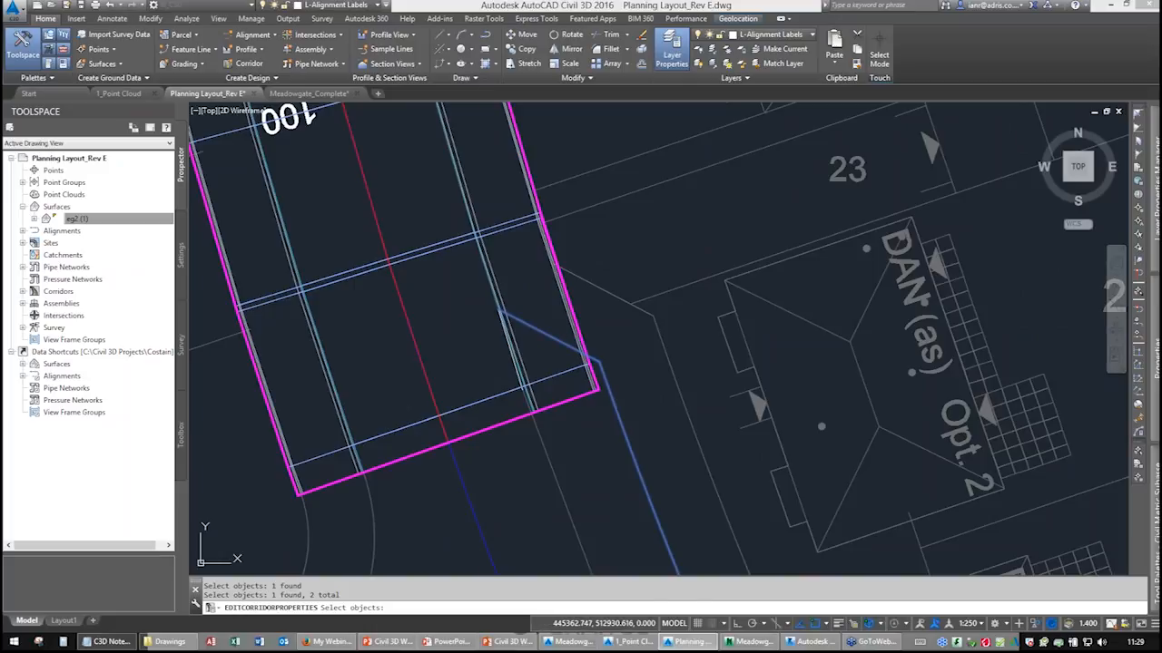
key(Return)
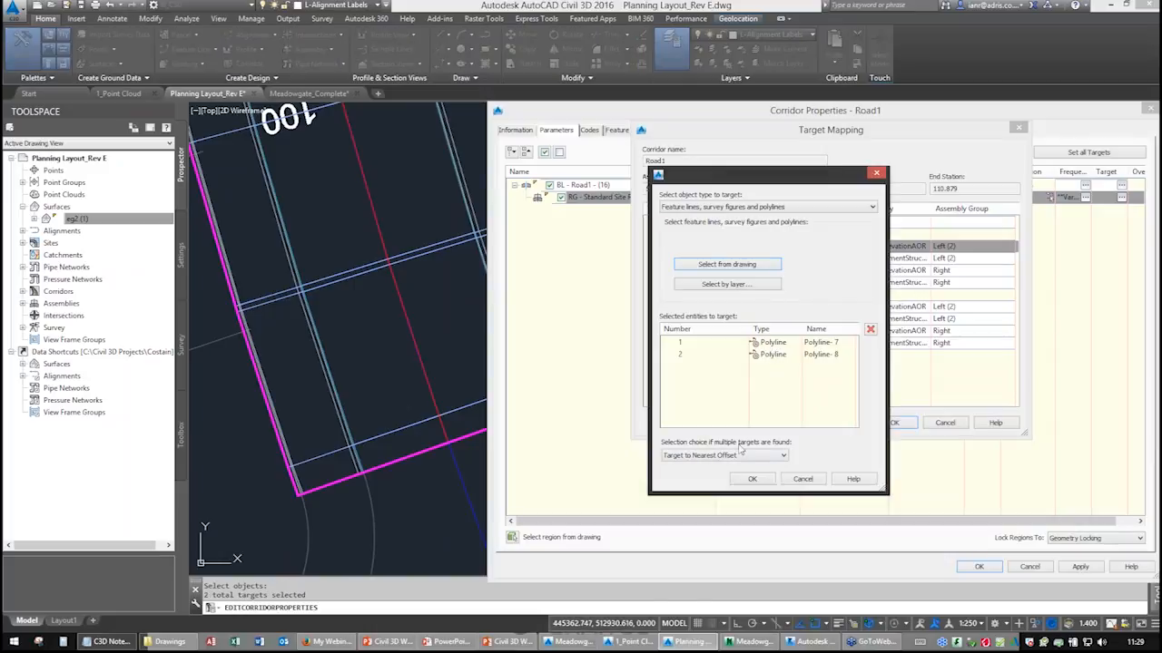
click(752, 479)
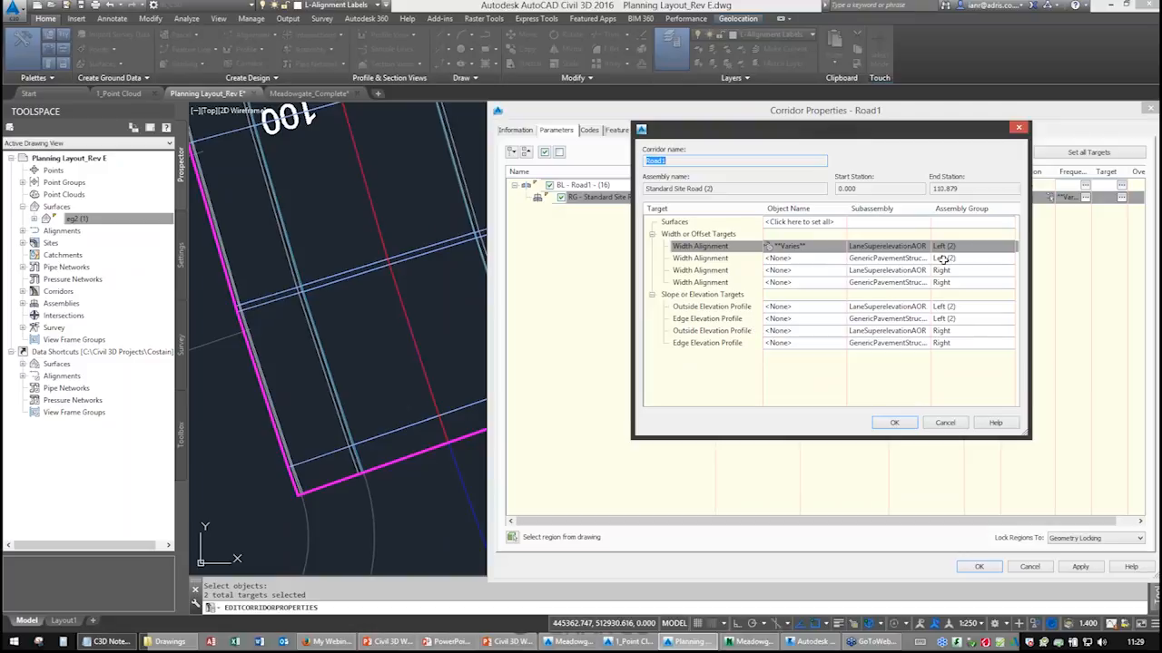
Target the second Left (2) width alignment to the two kerb polylines, close the corridor properties and rebuild the corridor.
click(808, 259)
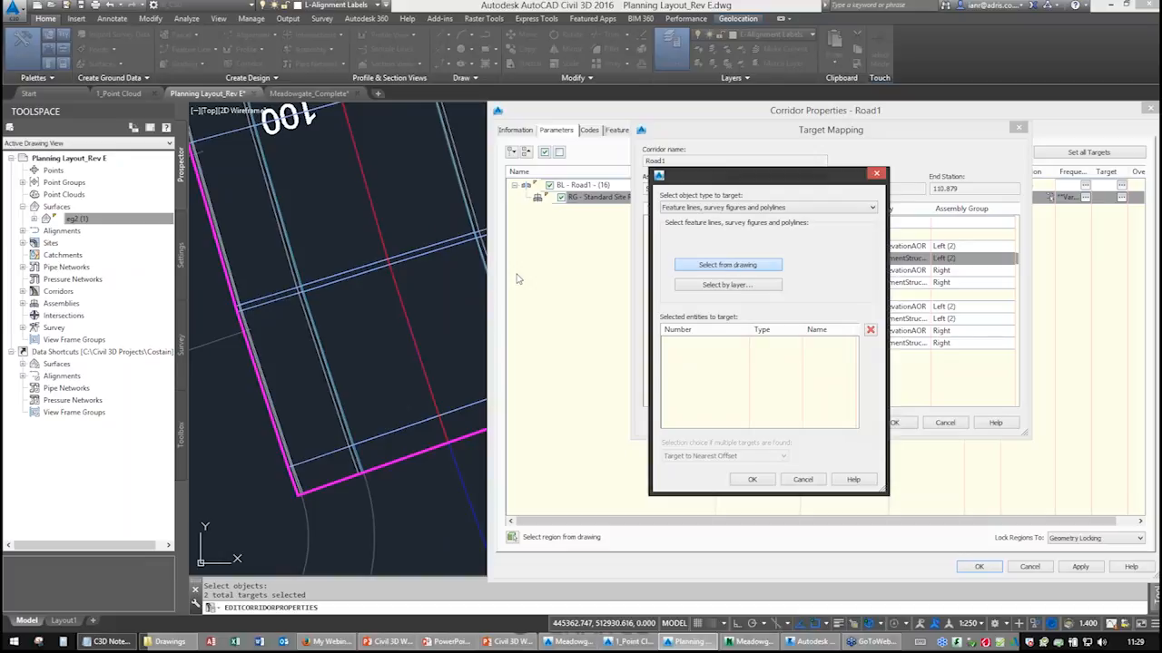
key(Return)
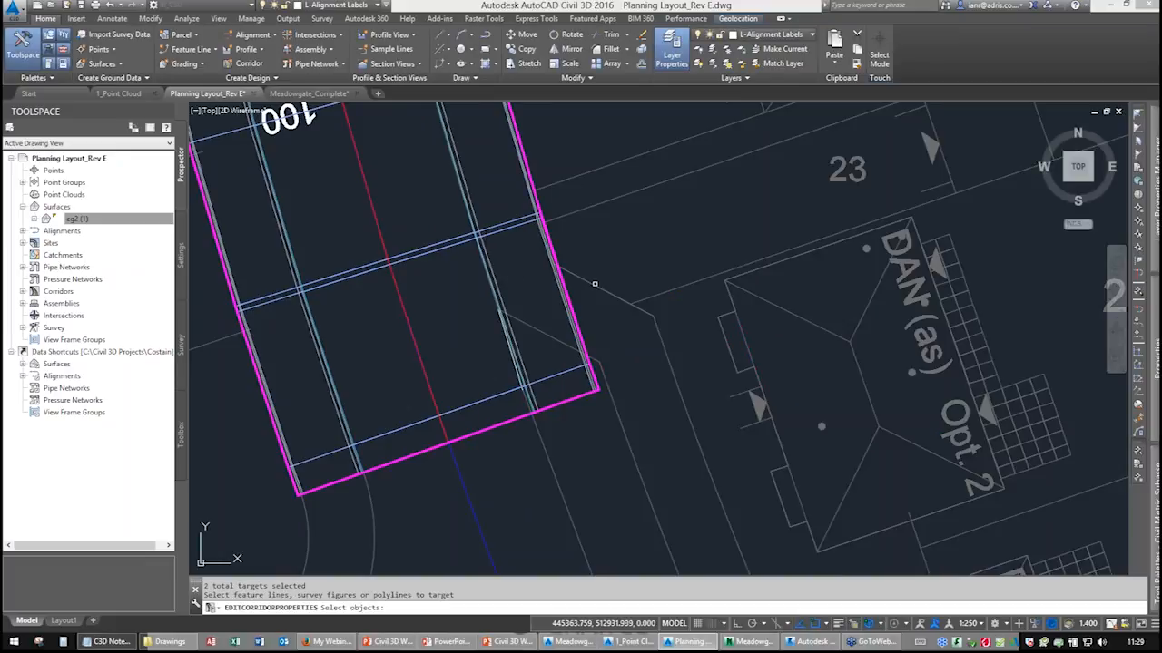
click(595, 284)
click(664, 339)
key(Return)
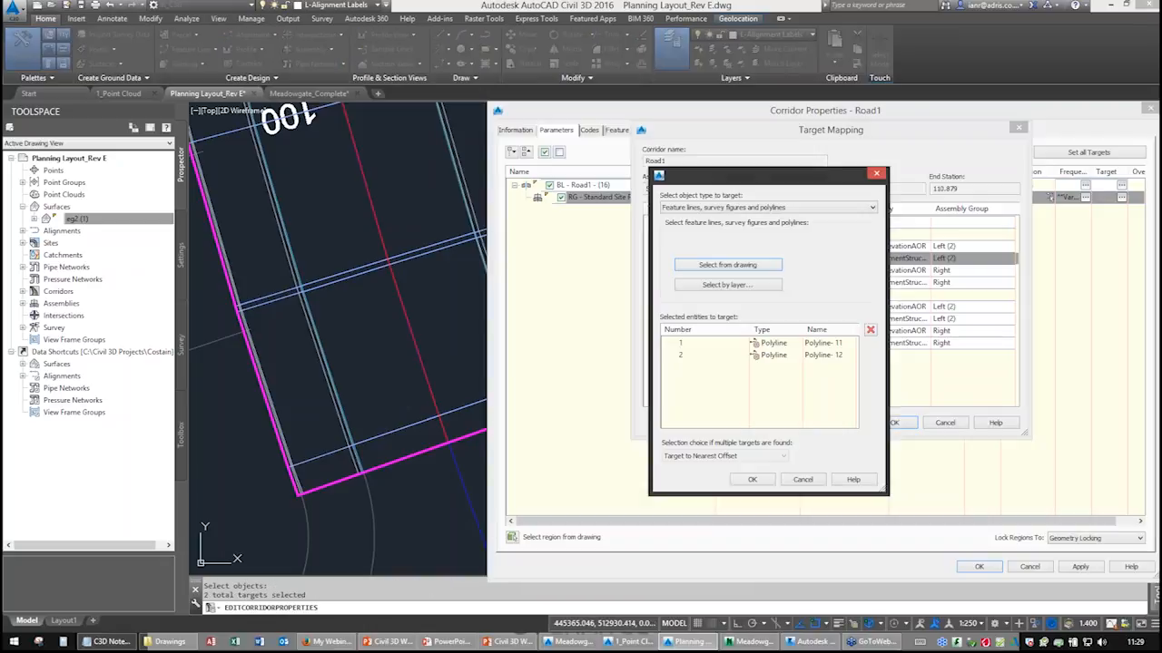
click(761, 476)
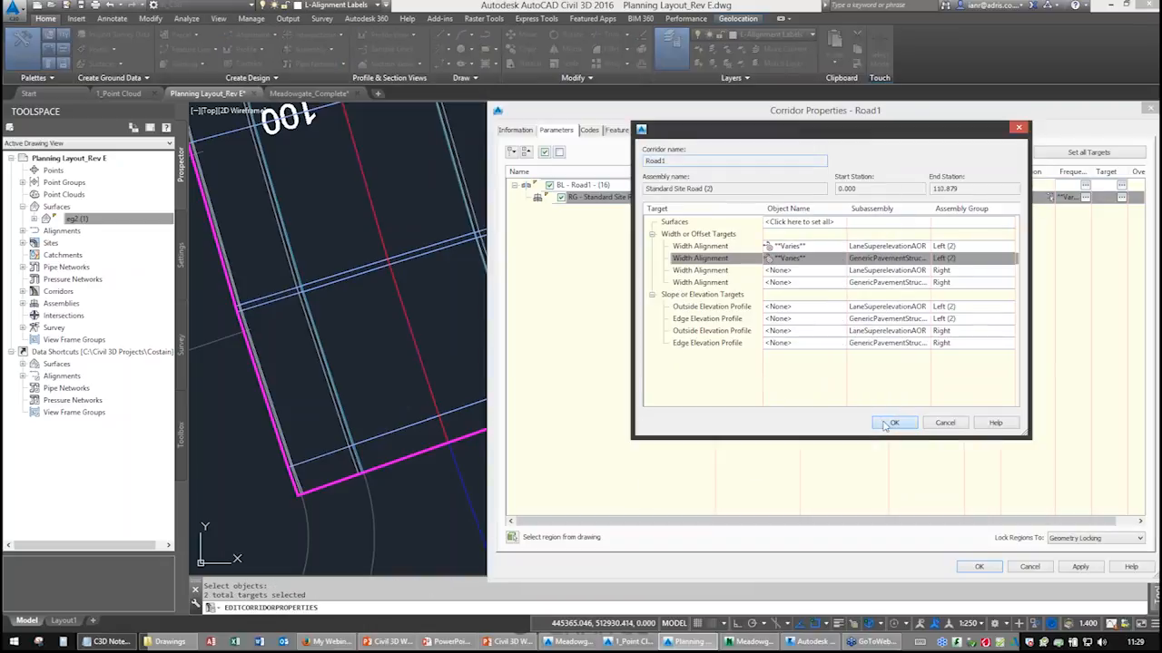
click(892, 423)
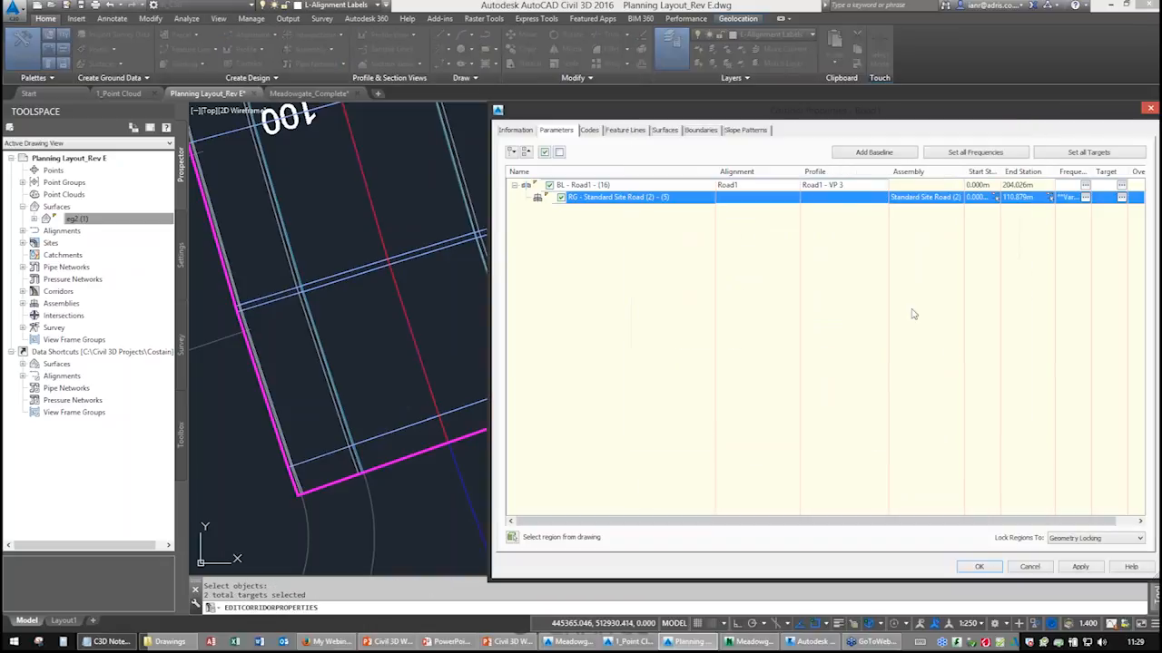
click(980, 567)
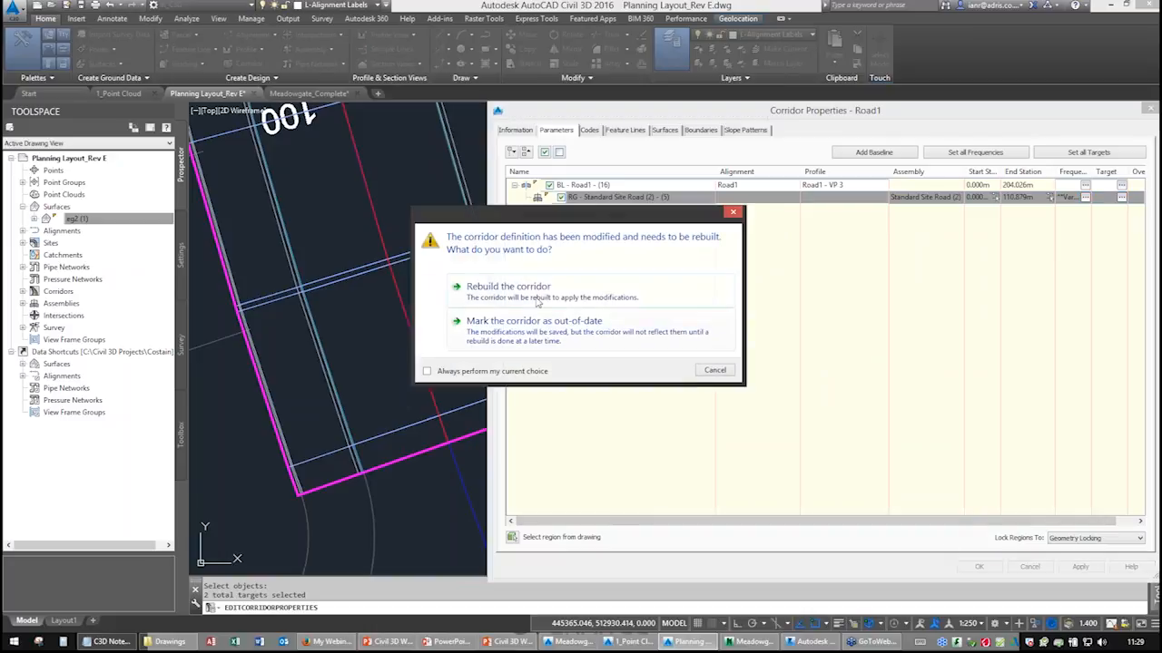
click(549, 359)
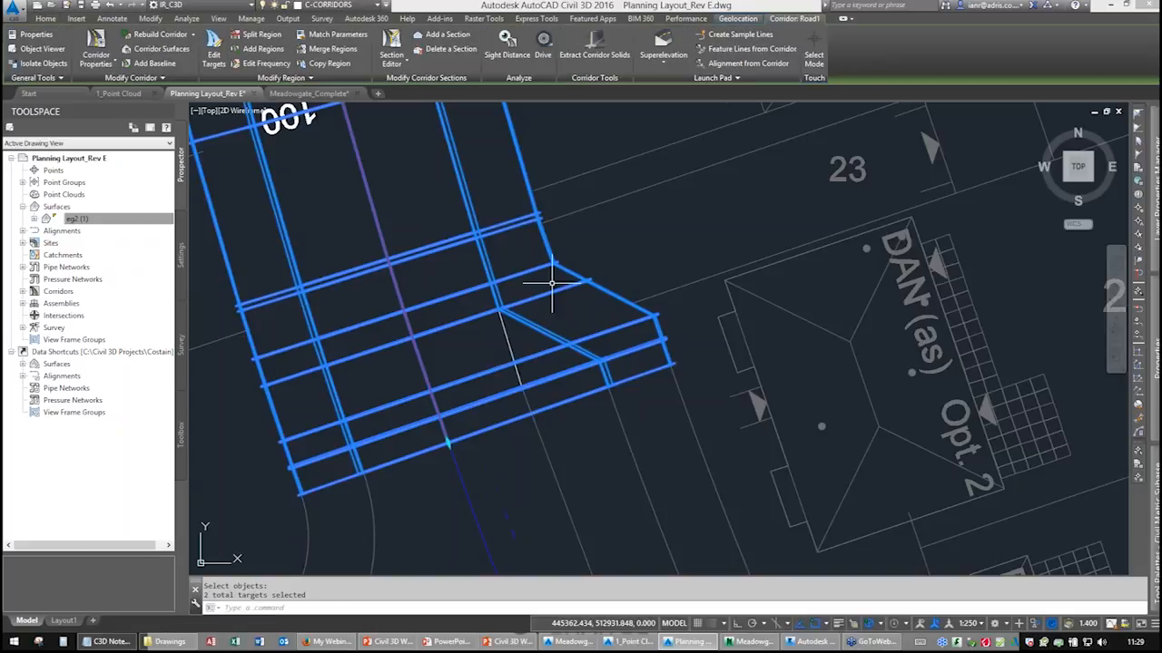
Open the corridor properties and insert a new region after the Standard Site Road region.
mouse_move(611, 381)
middle_down()
mouse_move(586, 394)
mouse_move(608, 239)
middle_up()
scroll(580, 273, down, 4)
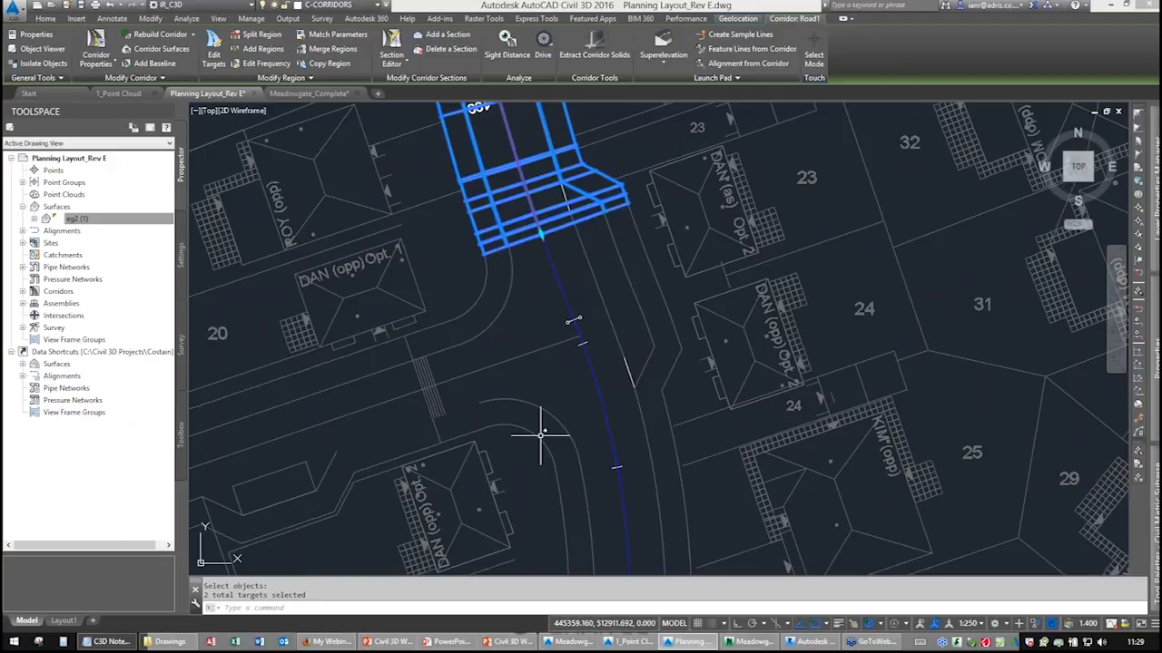
mouse_move(593, 290)
middle_down()
mouse_move(616, 329)
mouse_move(606, 272)
middle_up()
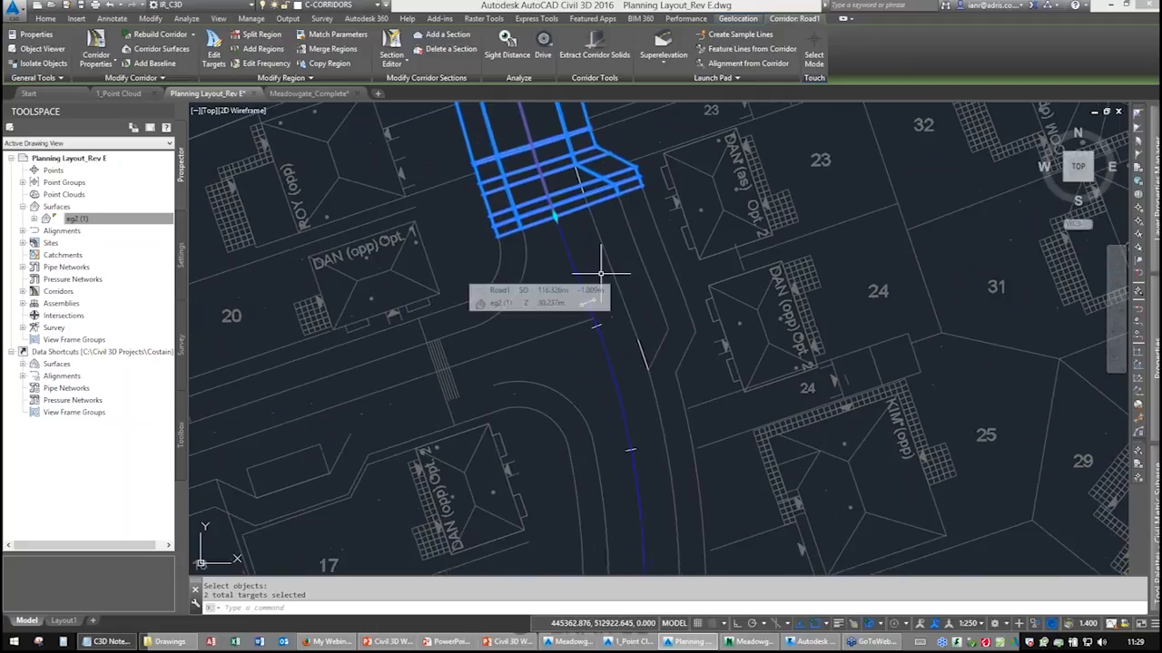
mouse_move(557, 228)
middle_down()
mouse_move(553, 336)
mouse_move(537, 354)
middle_up()
scroll(481, 326, down, 3)
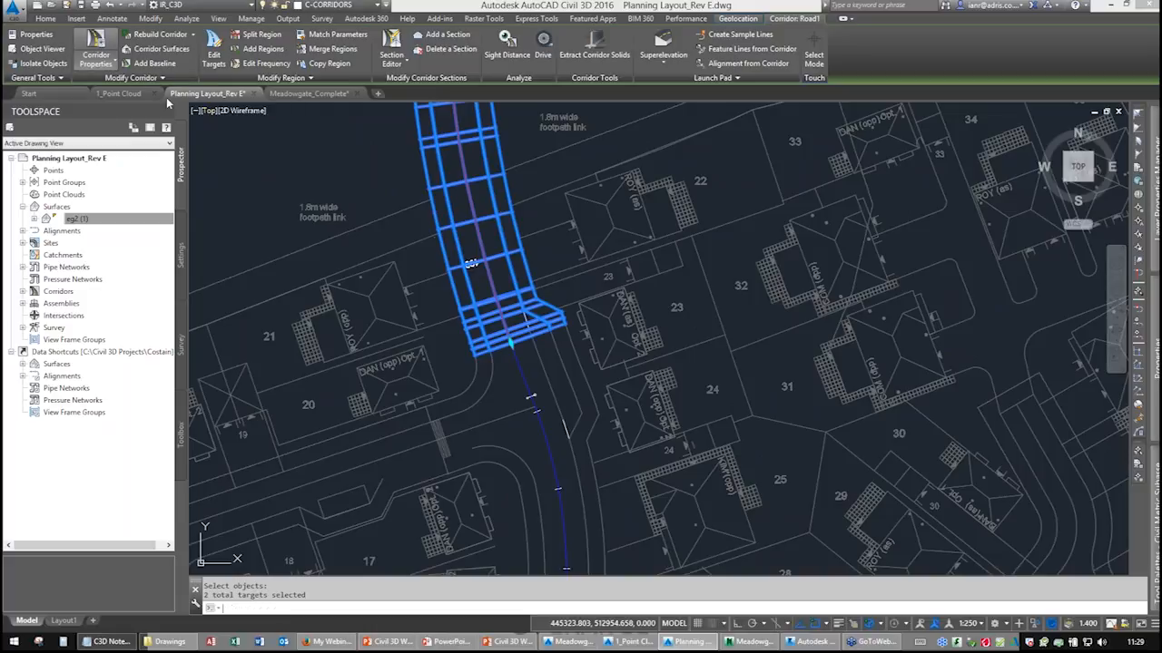
click(95, 50)
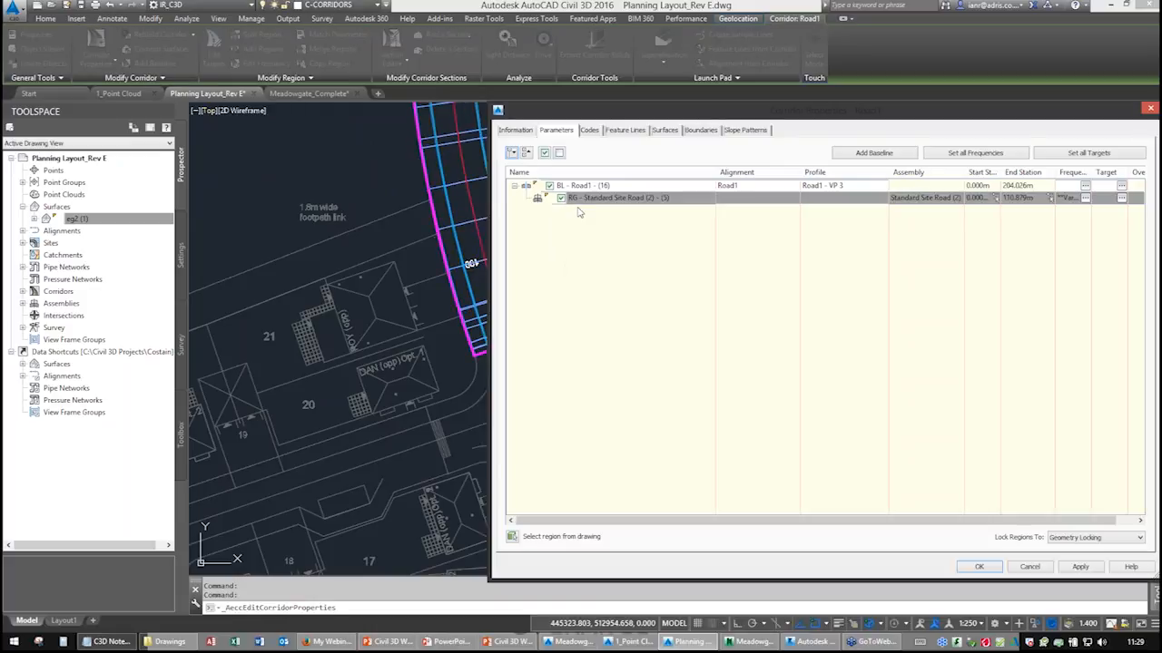
drag(601, 121, 767, 101)
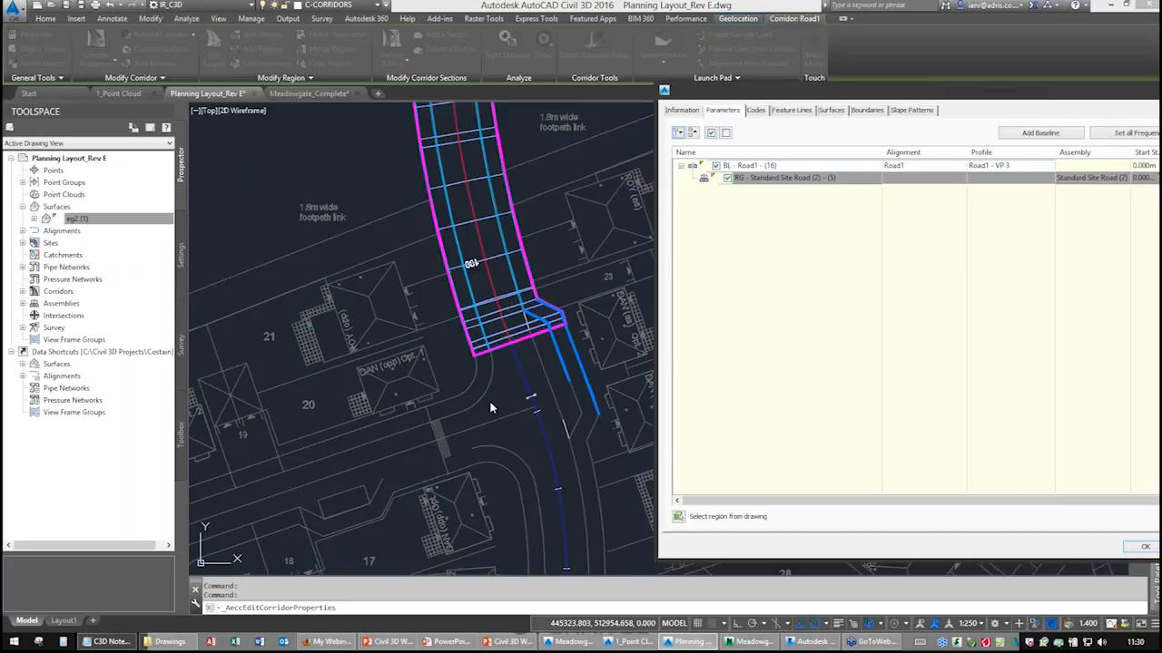
drag(853, 92, 677, 93)
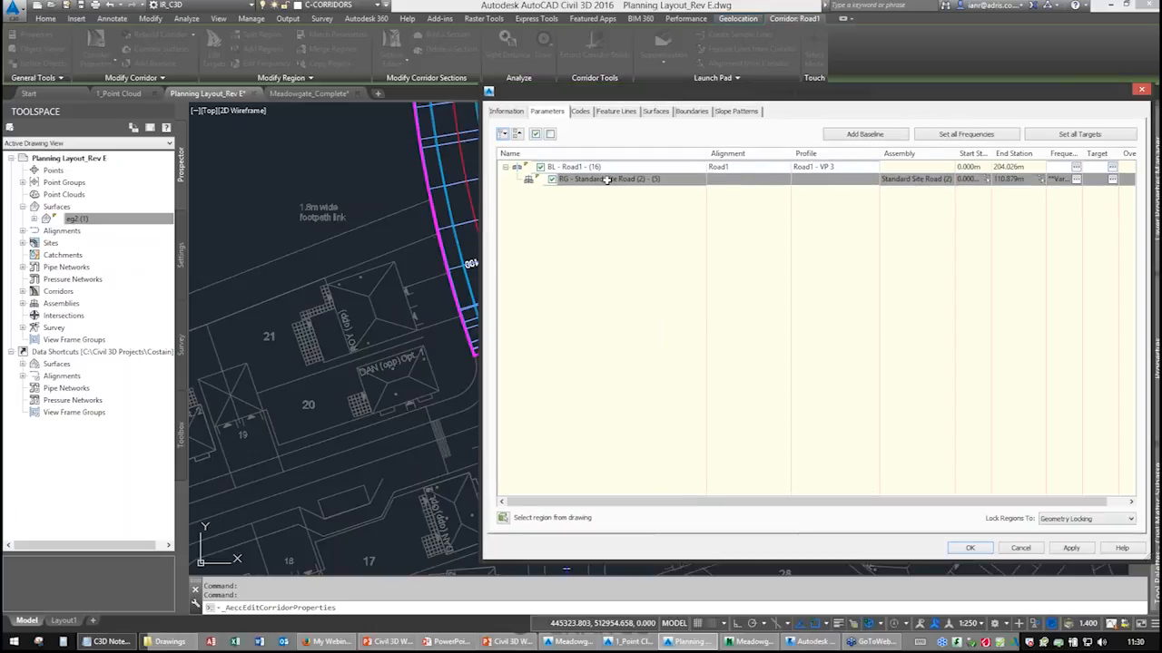
right_click(606, 179)
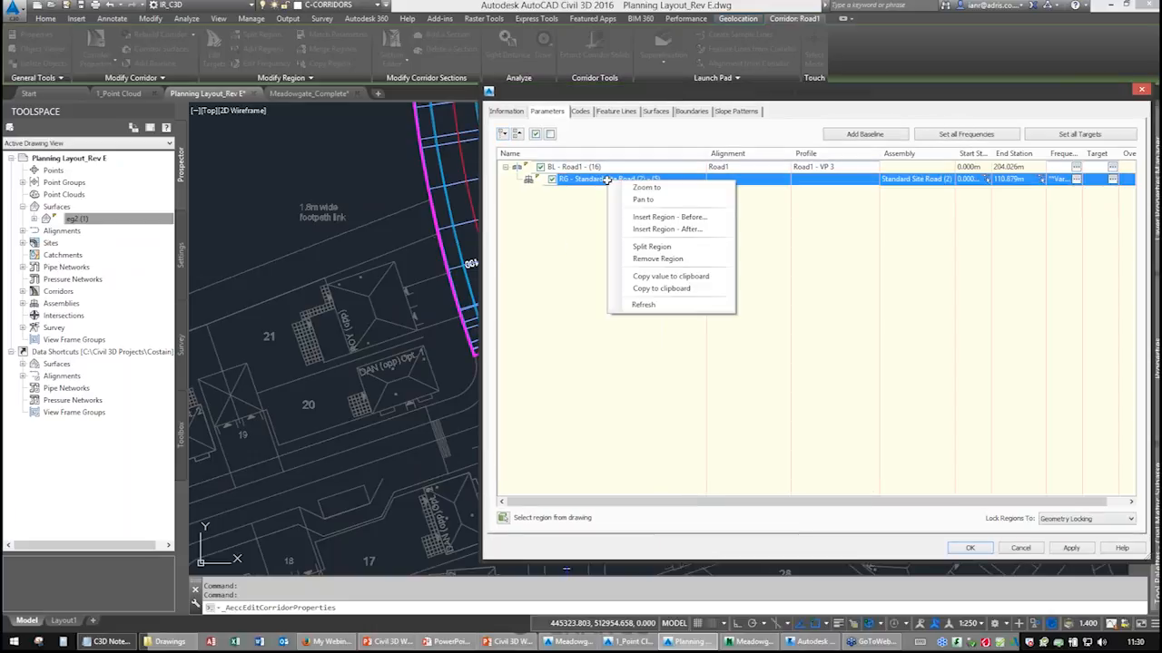
click(662, 229)
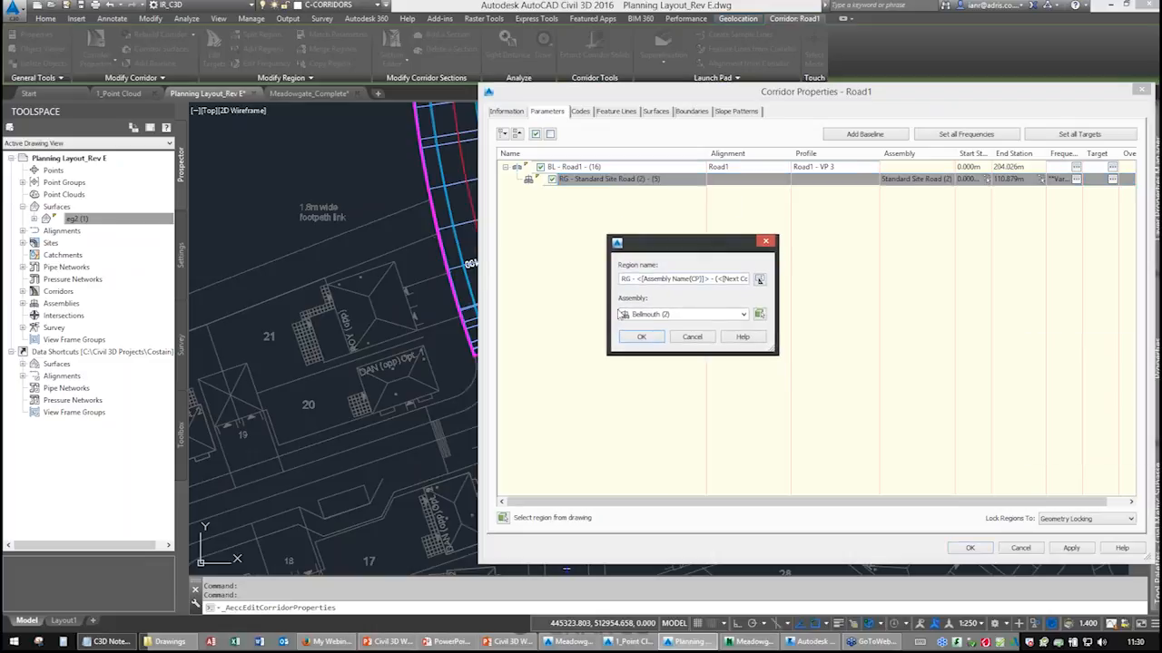
Pick the Belmouth_No VPB (2) assembly from the drawing for the new region and confirm.
click(673, 316)
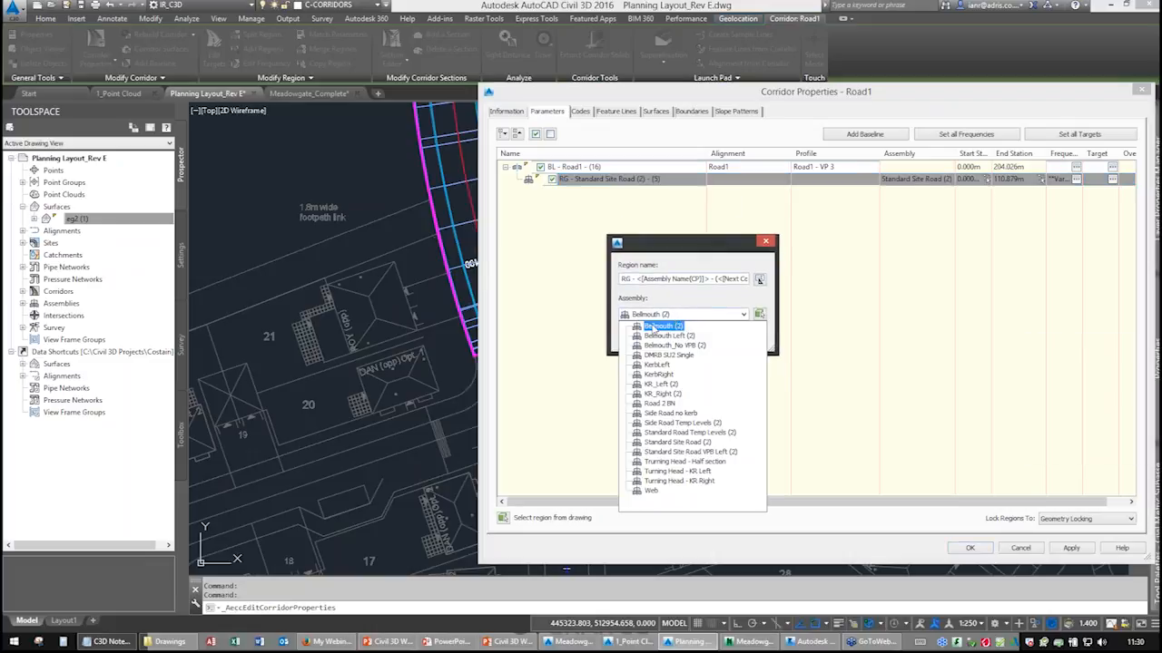
click(764, 316)
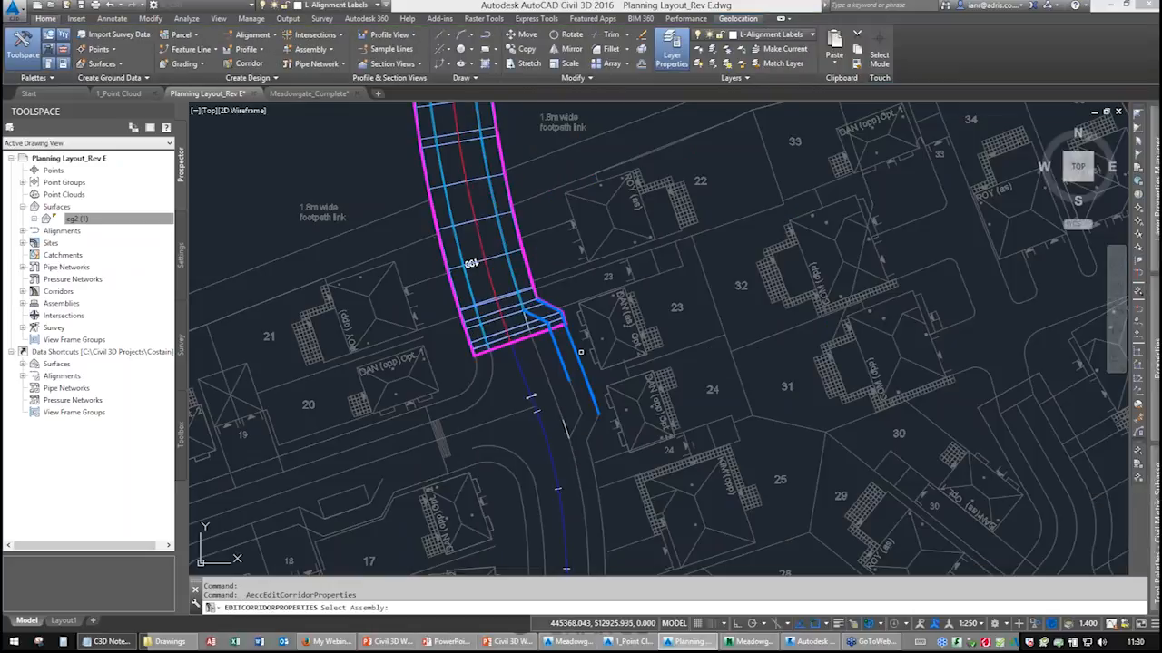
scroll(590, 322, down, 8)
middle_drag(720, 270, 516, 342)
scroll(698, 269, up, 8)
middle_drag(856, 207, 615, 317)
scroll(617, 315, up, 8)
scroll(535, 289, up, 6)
middle_drag(488, 301, 658, 363)
scroll(538, 259, up, 4)
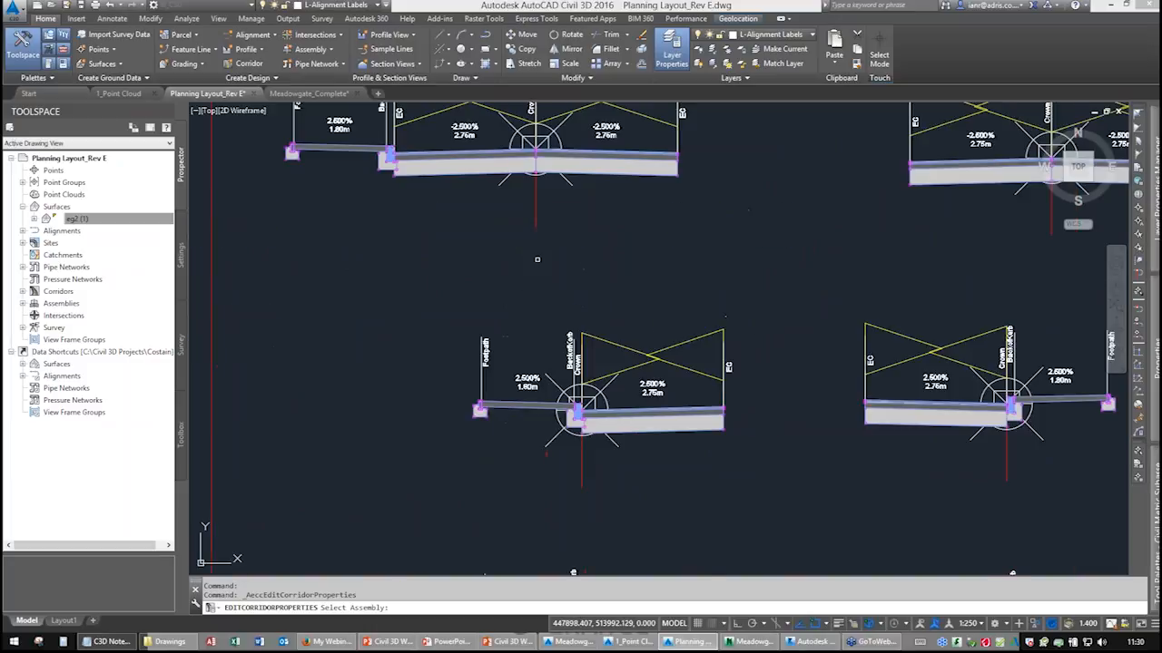
middle_drag(555, 139, 543, 284)
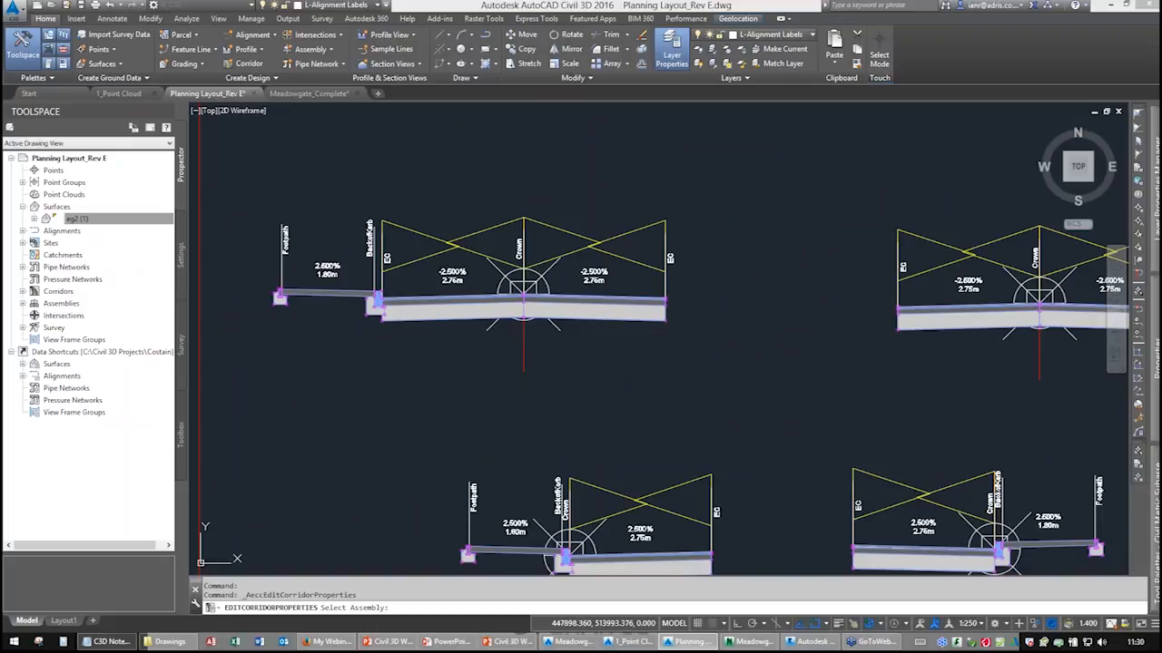
click(581, 315)
click(640, 337)
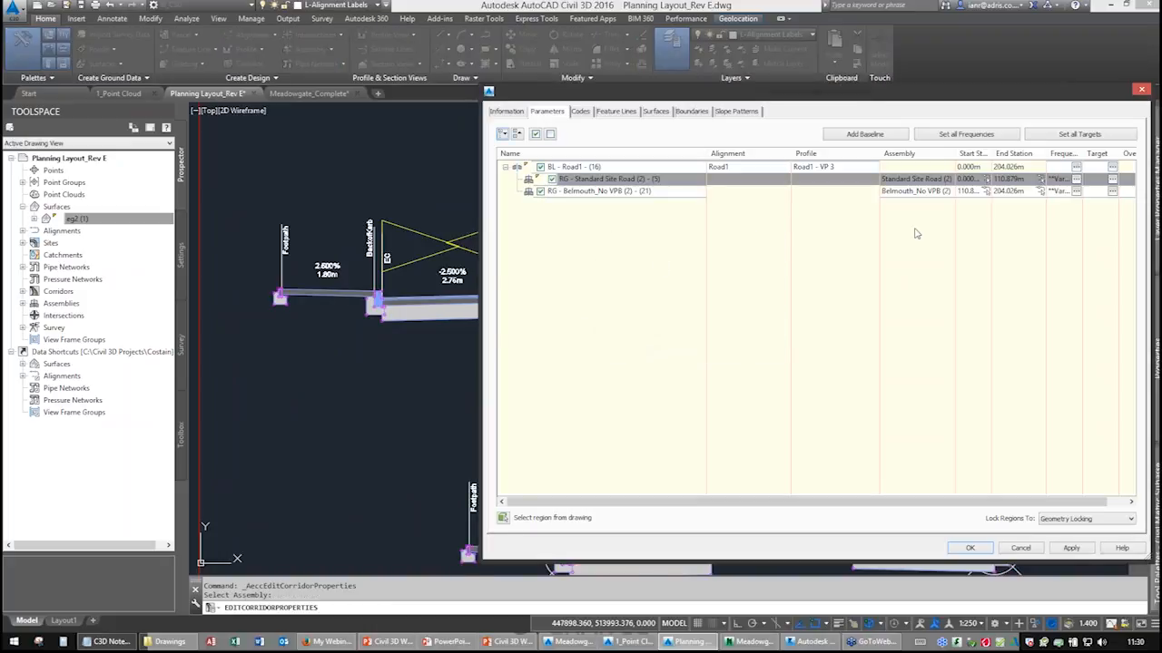
Set the new region's frequency along tangents, along profile curves and curve increment to 1 m.
click(1075, 192)
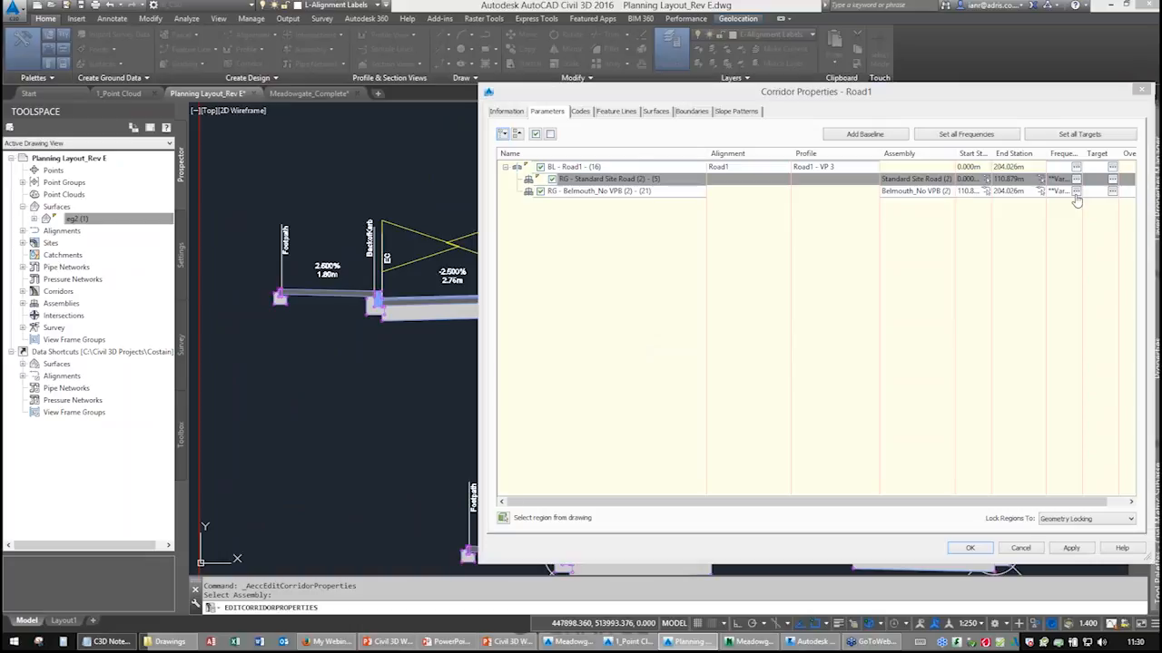
click(717, 184)
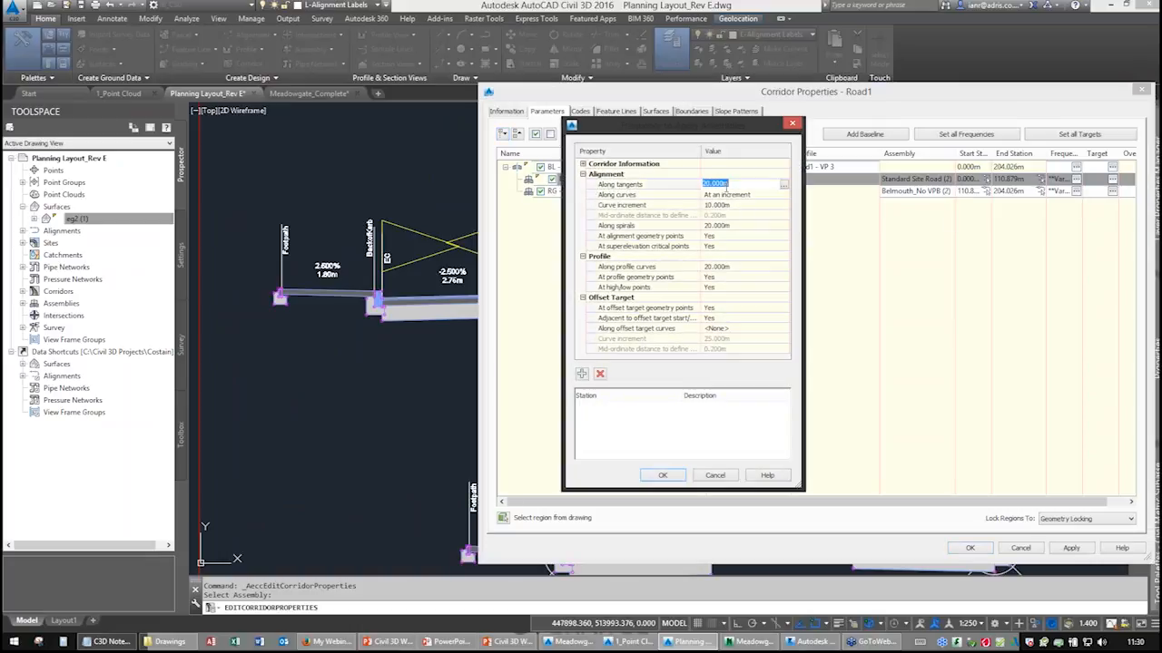
key(Return)
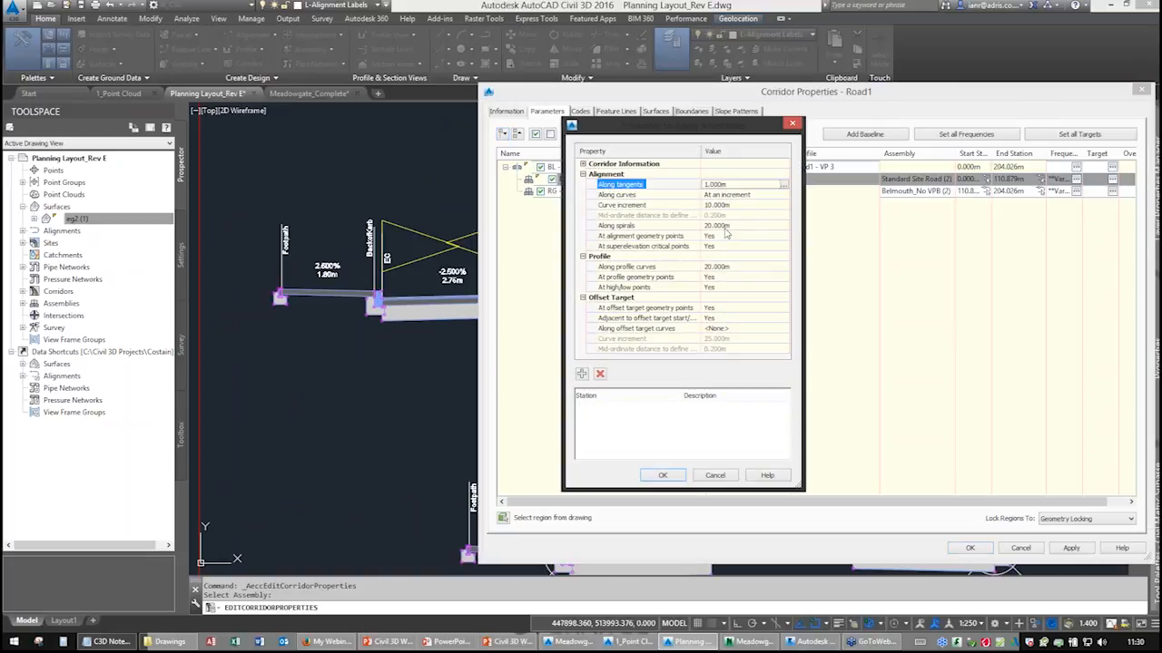
click(716, 267)
text(1)
key(Return)
click(717, 205)
text(1)
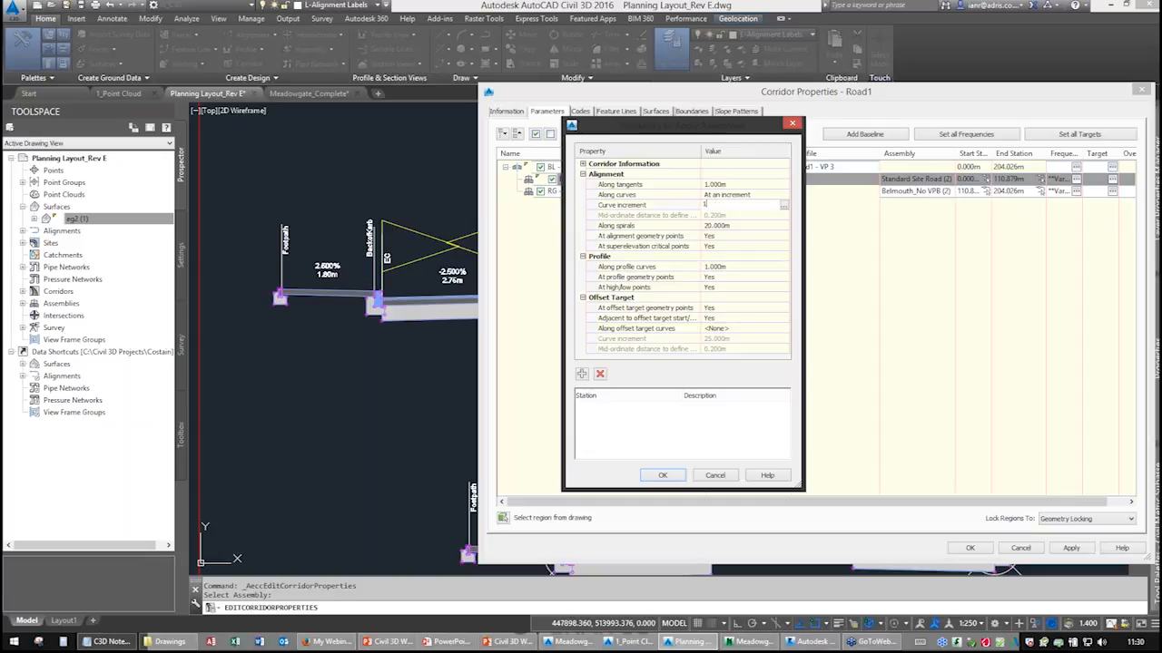
click(663, 476)
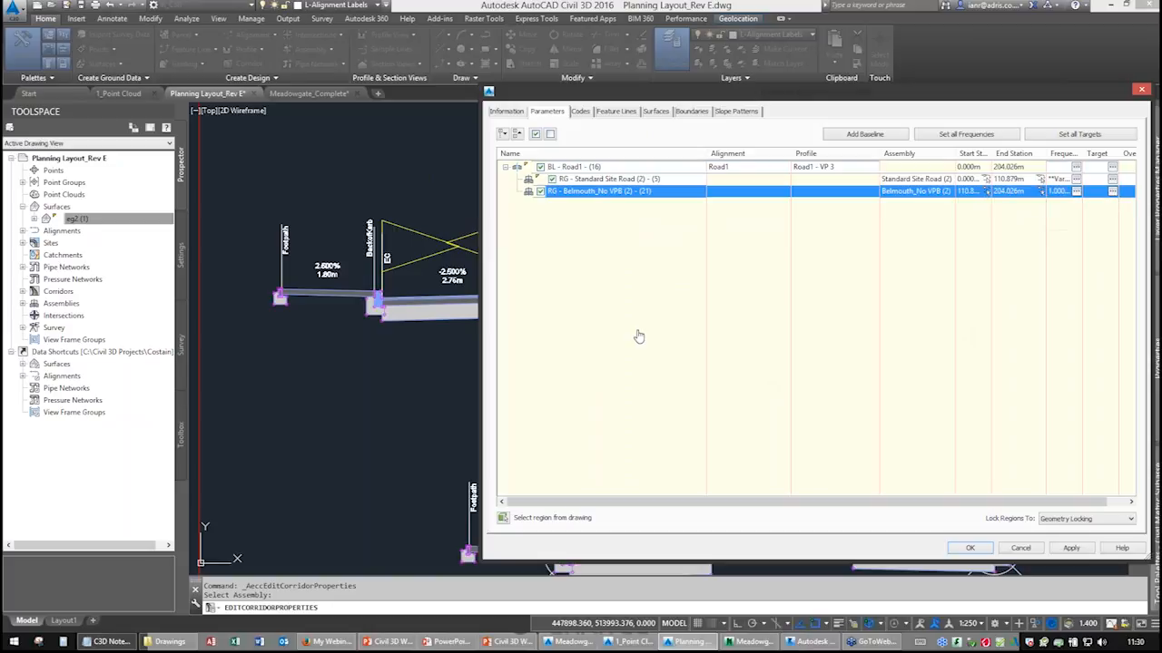
Set the bellmouth region's end station by picking a point on the alignment beside plot 24.
scroll(509, 370, down, 15)
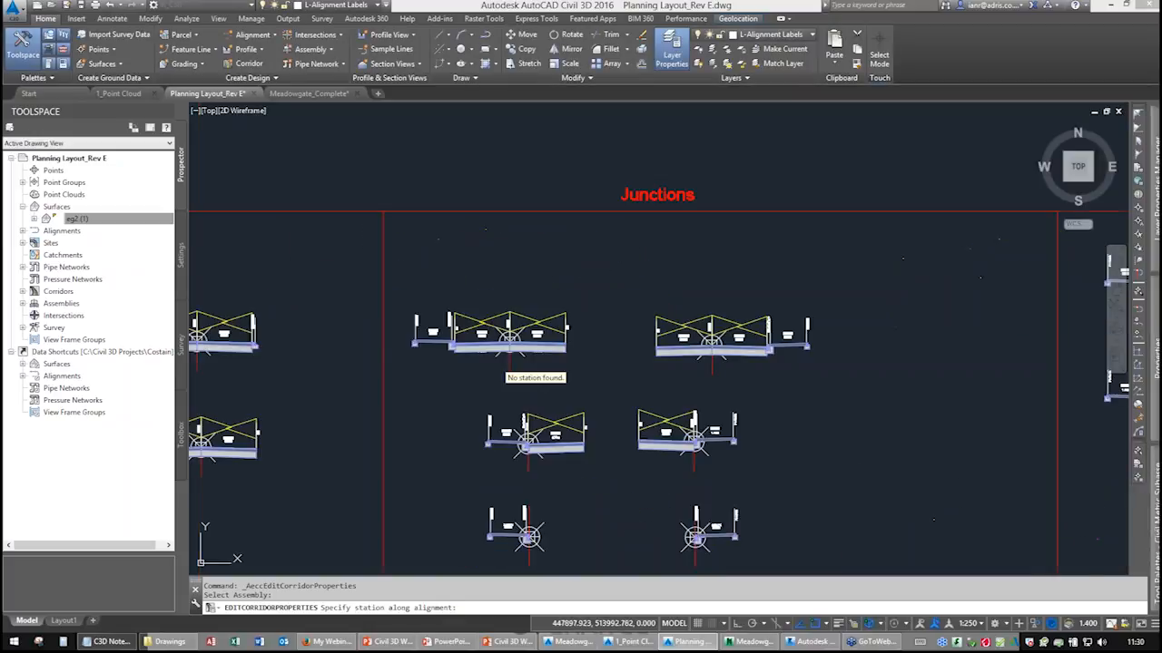
middle_drag(469, 435, 804, 184)
middle_drag(531, 410, 856, 215)
middle_drag(446, 452, 744, 309)
middle_drag(435, 423, 836, 240)
scroll(744, 289, down, 6)
scroll(563, 326, up, 12)
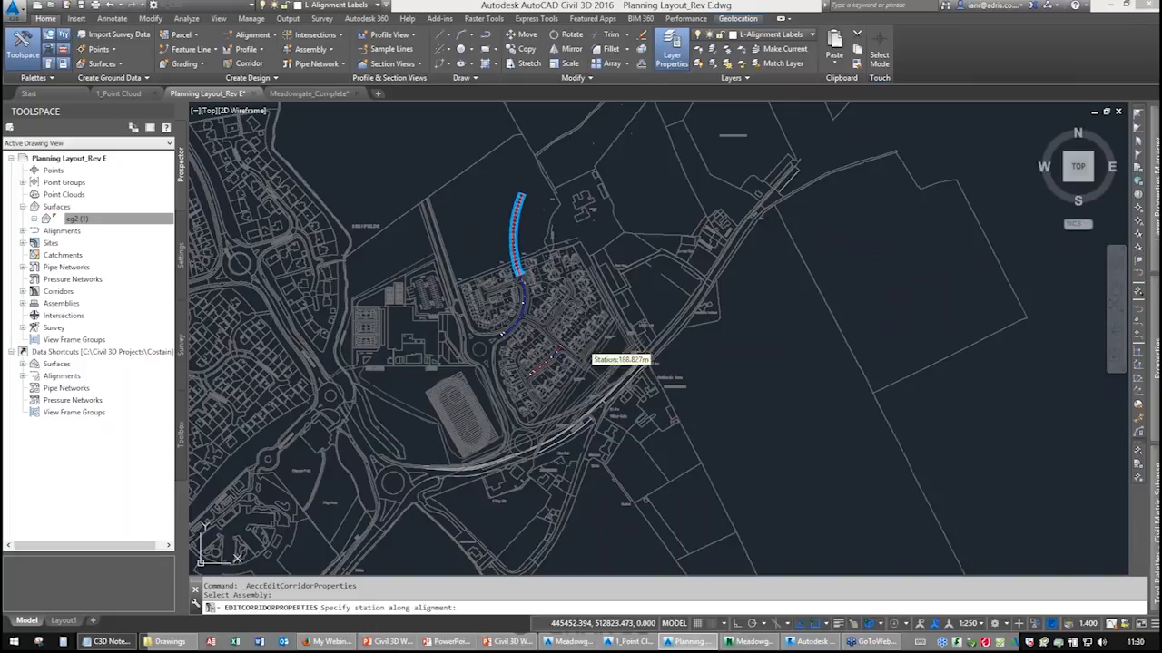
scroll(534, 303, up, 5)
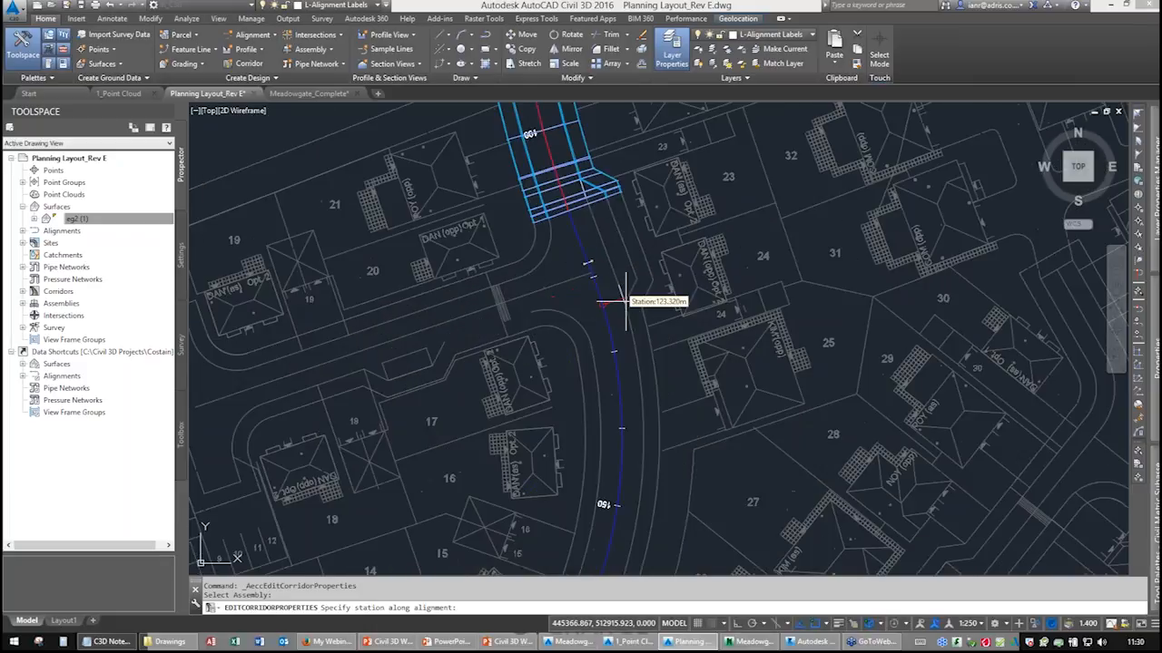
scroll(611, 298, up, 4)
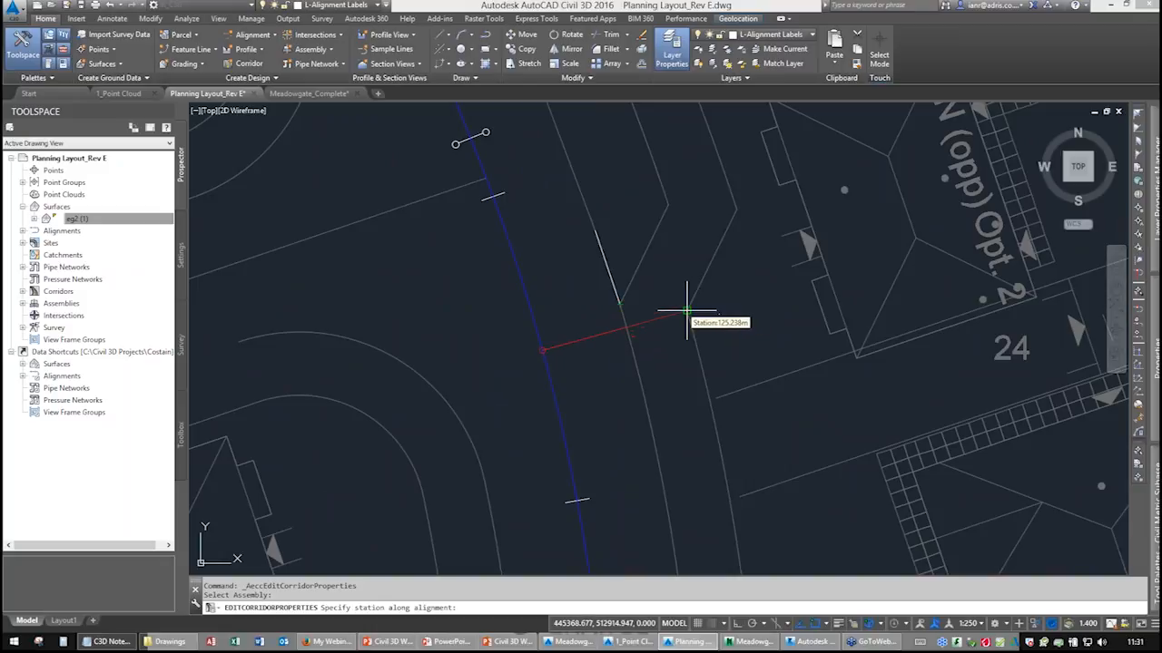
middle_drag(490, 431, 526, 251)
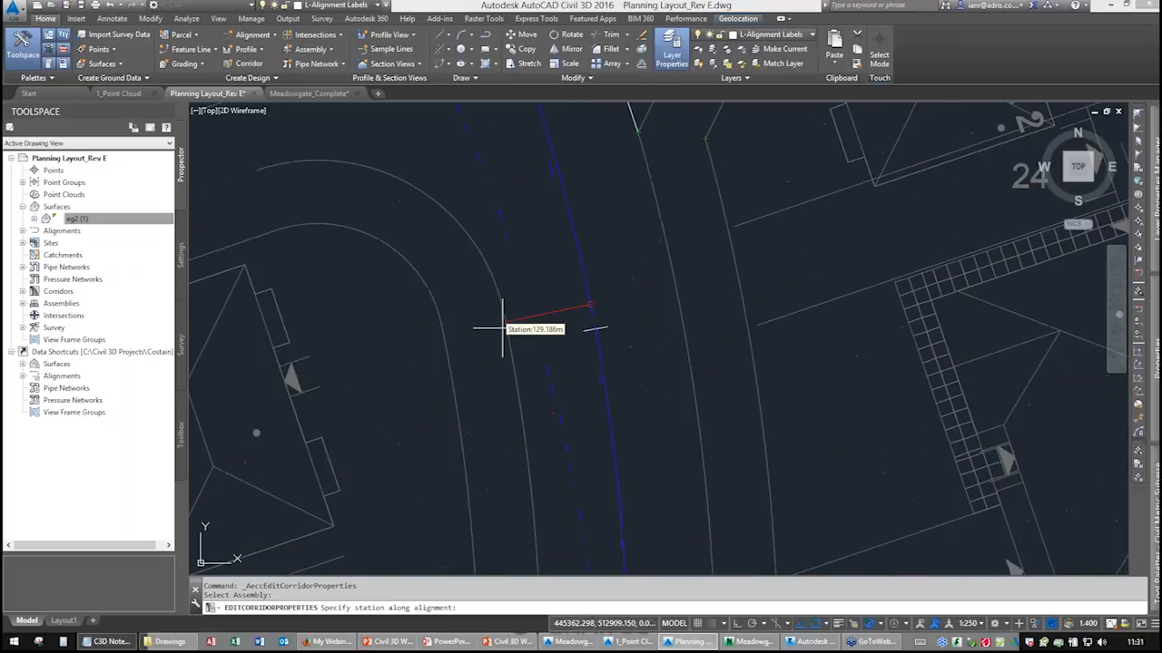
click(441, 324)
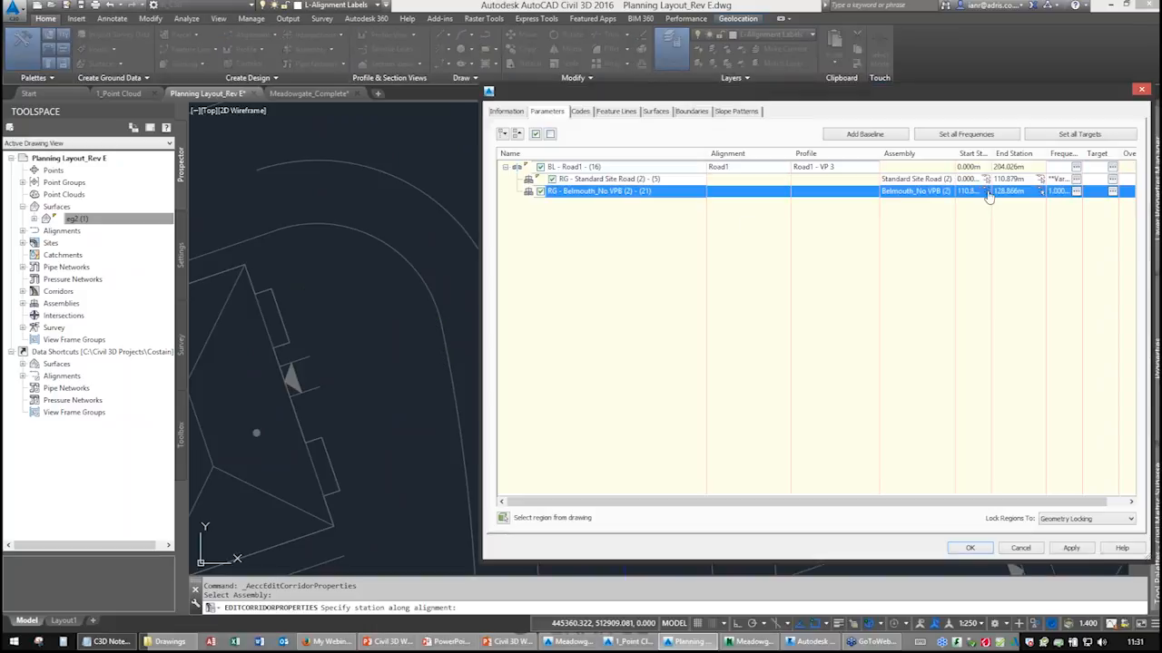
Target the bellmouth region's left lane width to three kerb polylines picked from the drawing.
click(1112, 192)
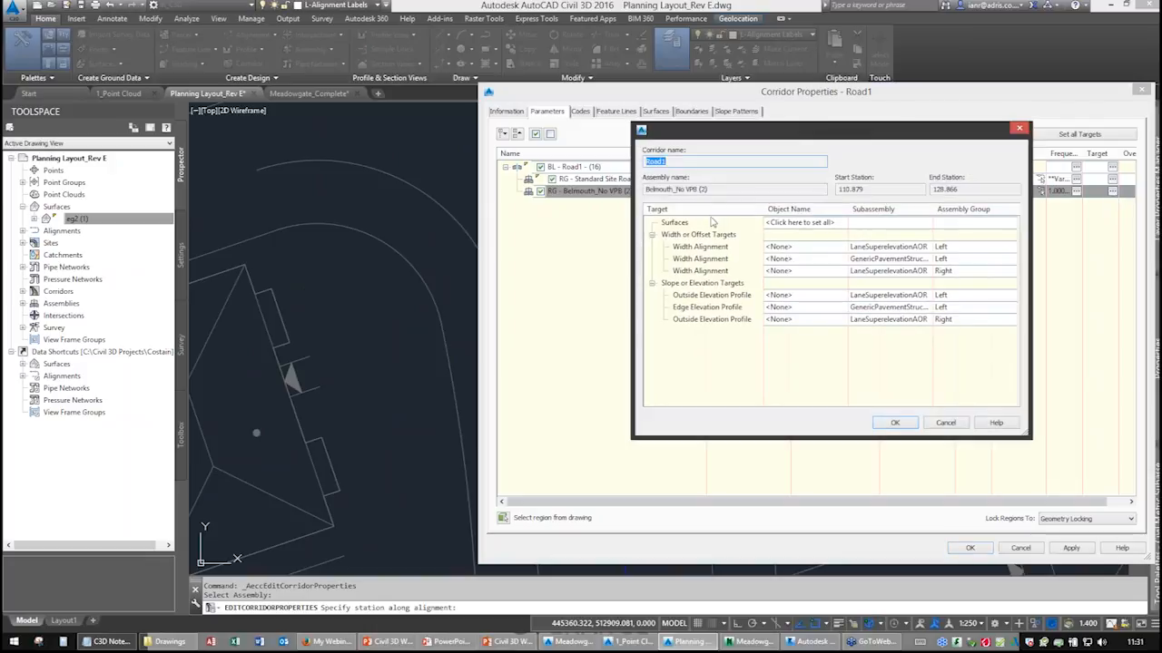
click(811, 250)
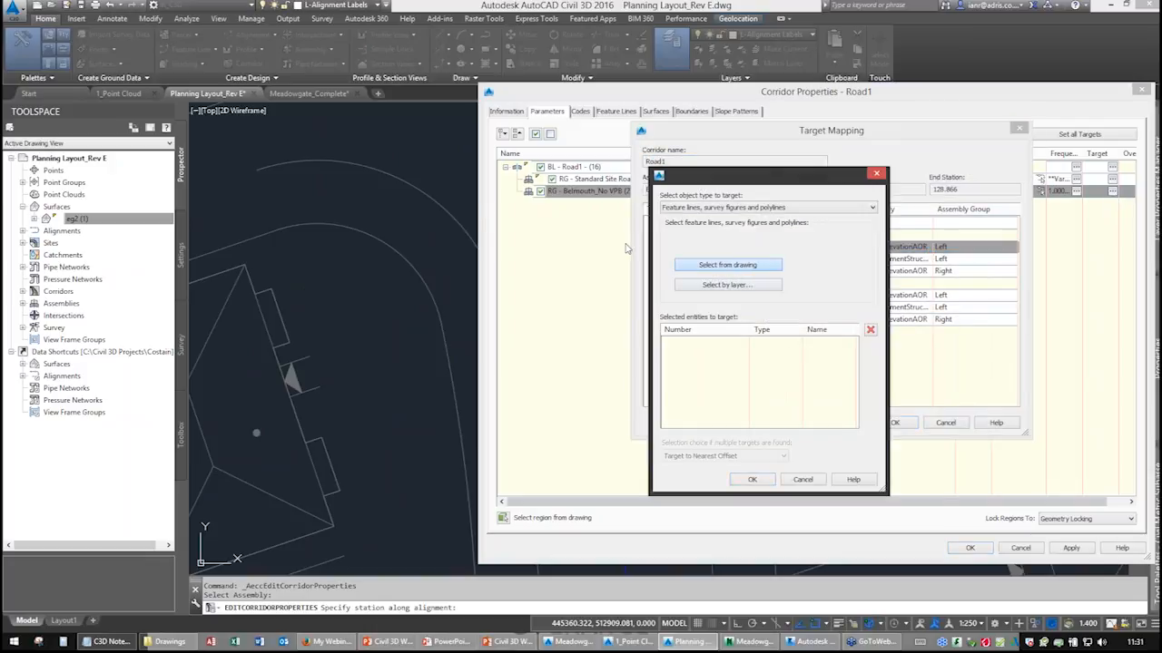
click(727, 264)
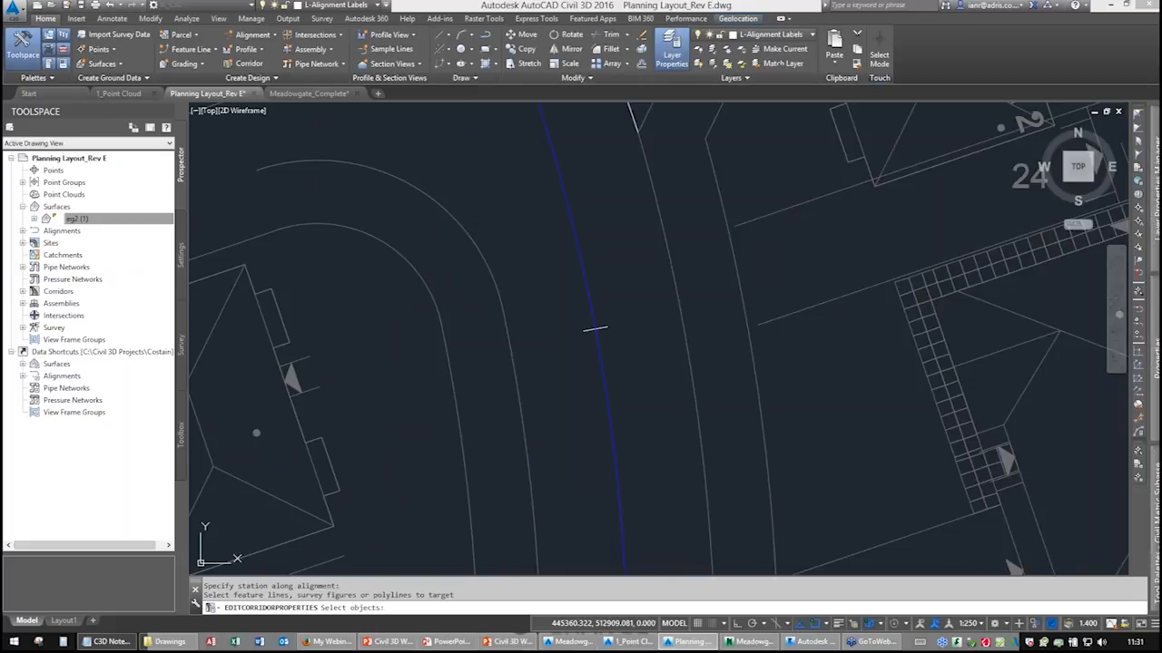
scroll(599, 363, down, 3)
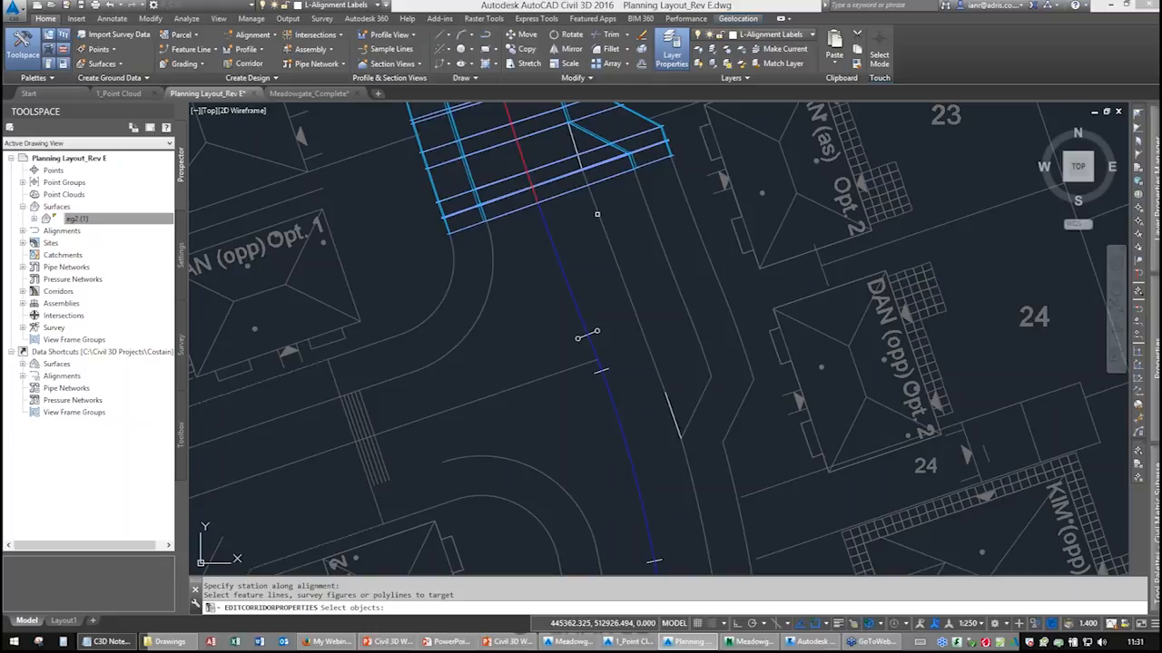
click(597, 214)
click(672, 415)
click(695, 496)
middle_drag(652, 474, 624, 329)
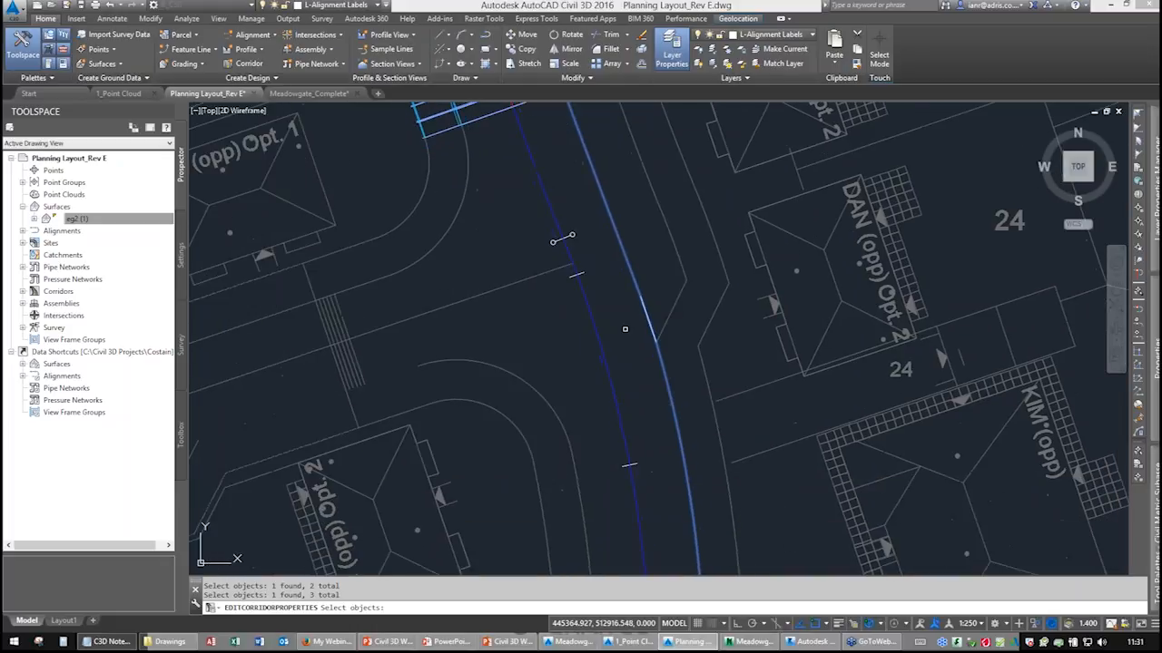
key(Return)
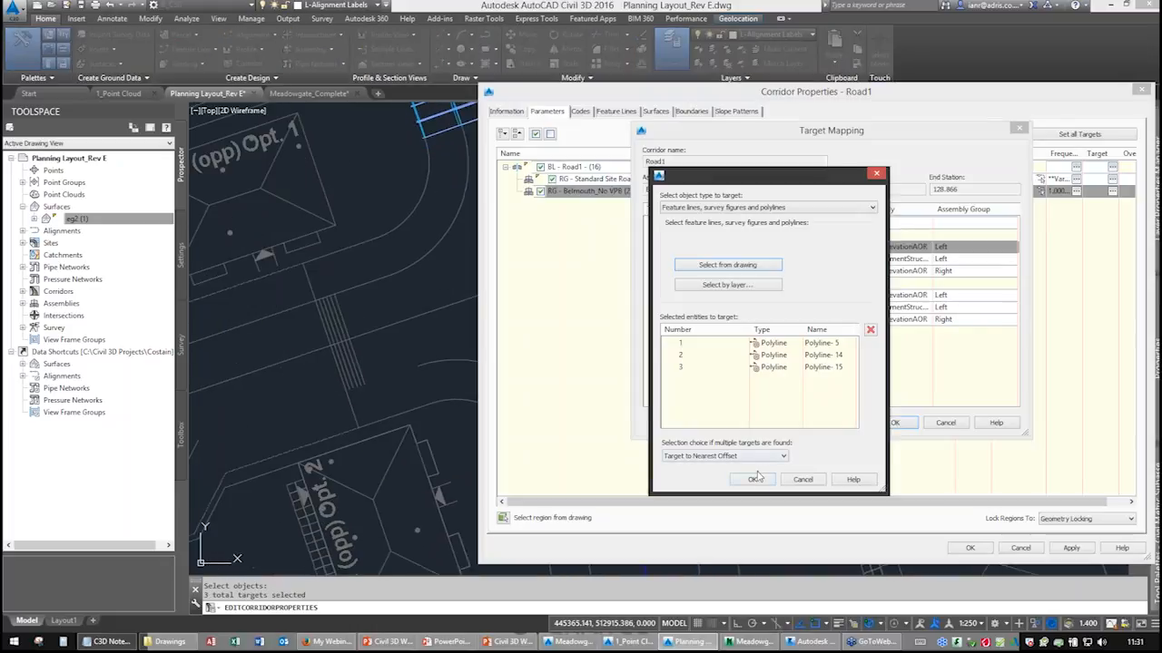
click(758, 476)
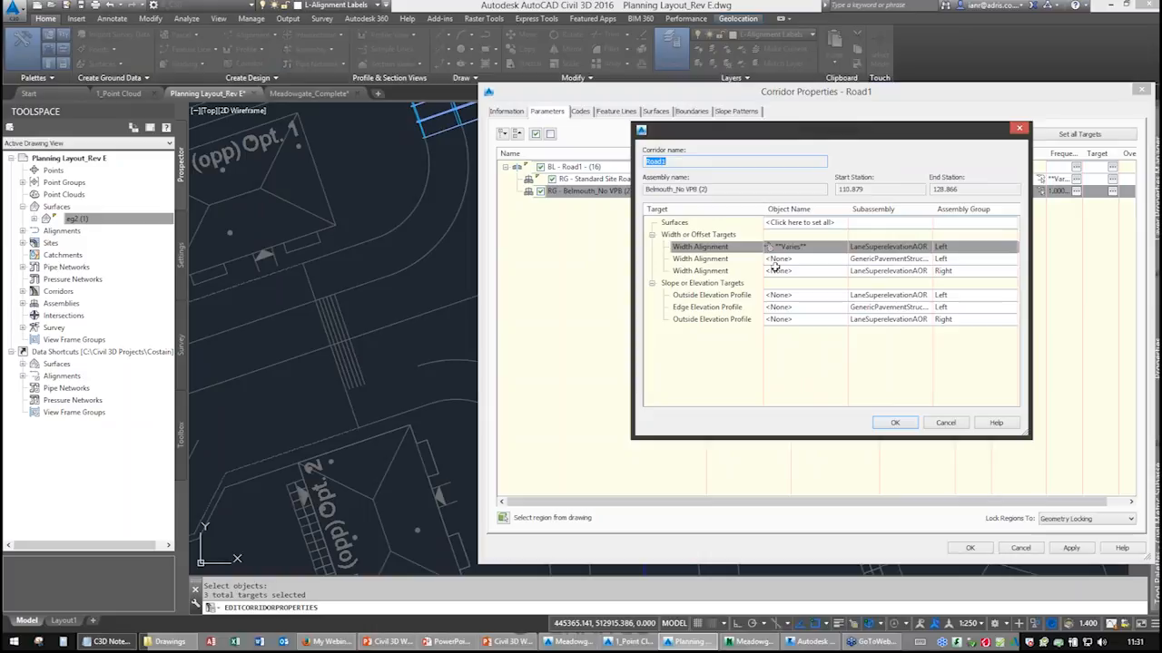
Target the bellmouth region's left pavement width to three more polylines picked from the drawing.
click(813, 261)
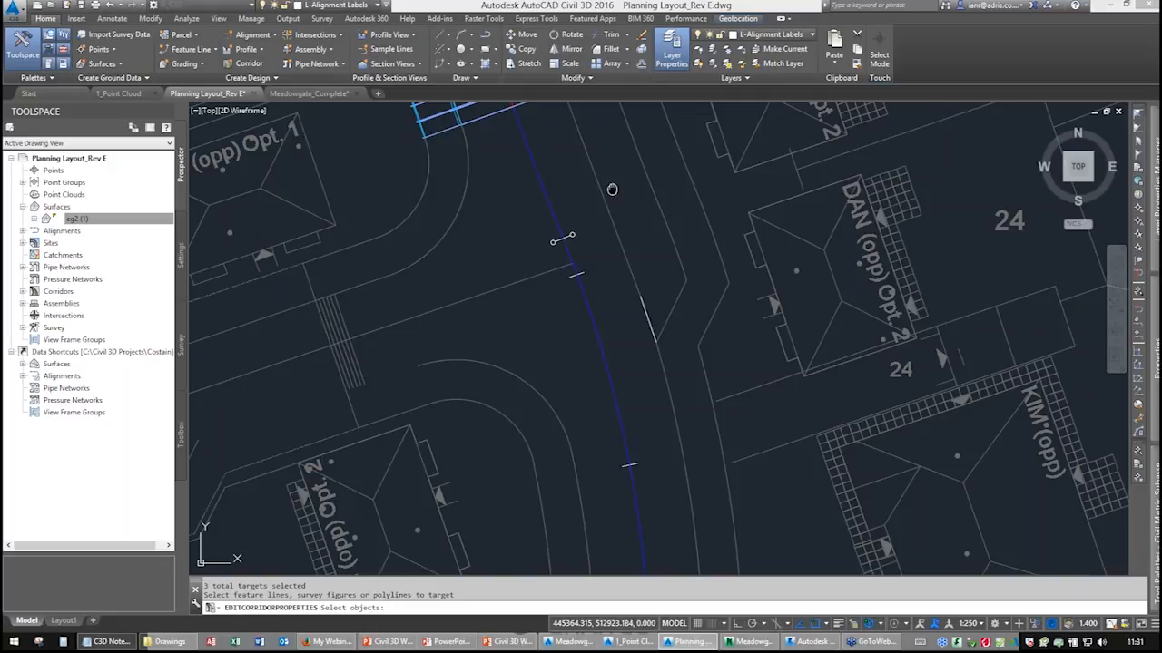
middle_drag(611, 190, 624, 305)
click(732, 402)
click(728, 410)
middle_drag(691, 468, 677, 363)
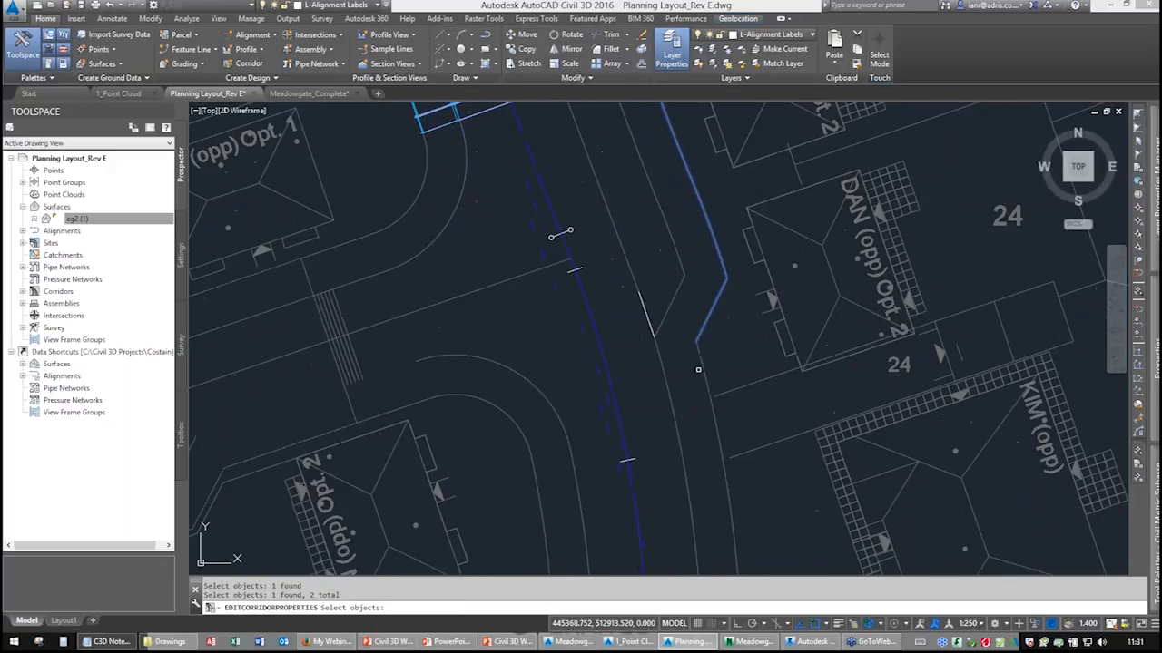
click(703, 367)
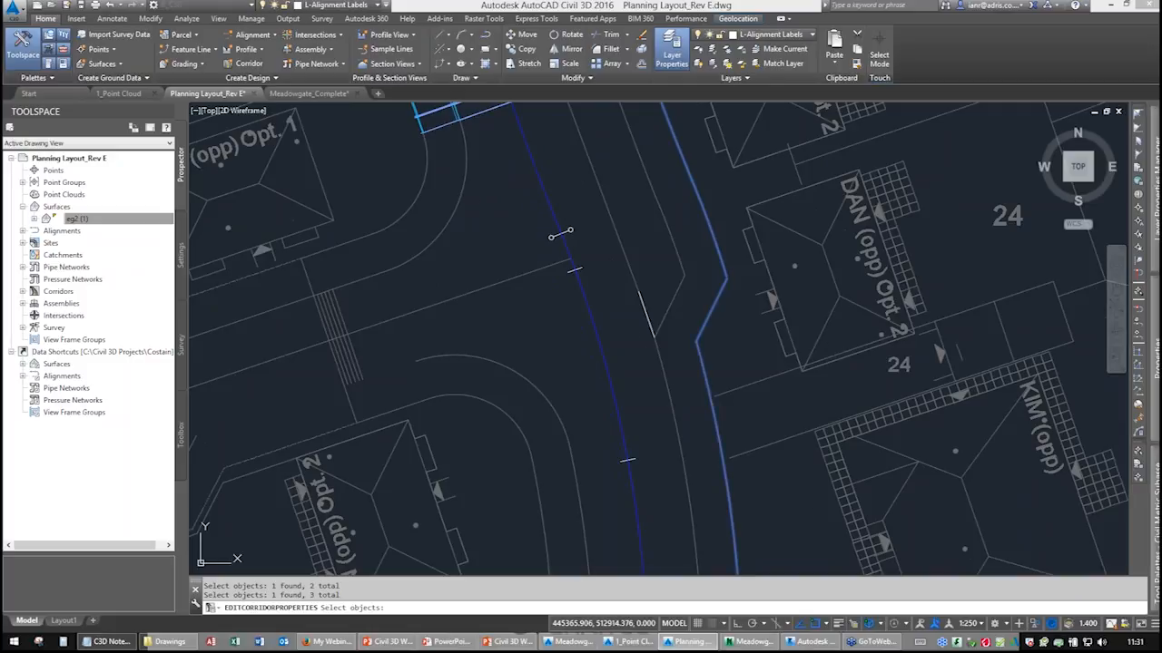
key(Return)
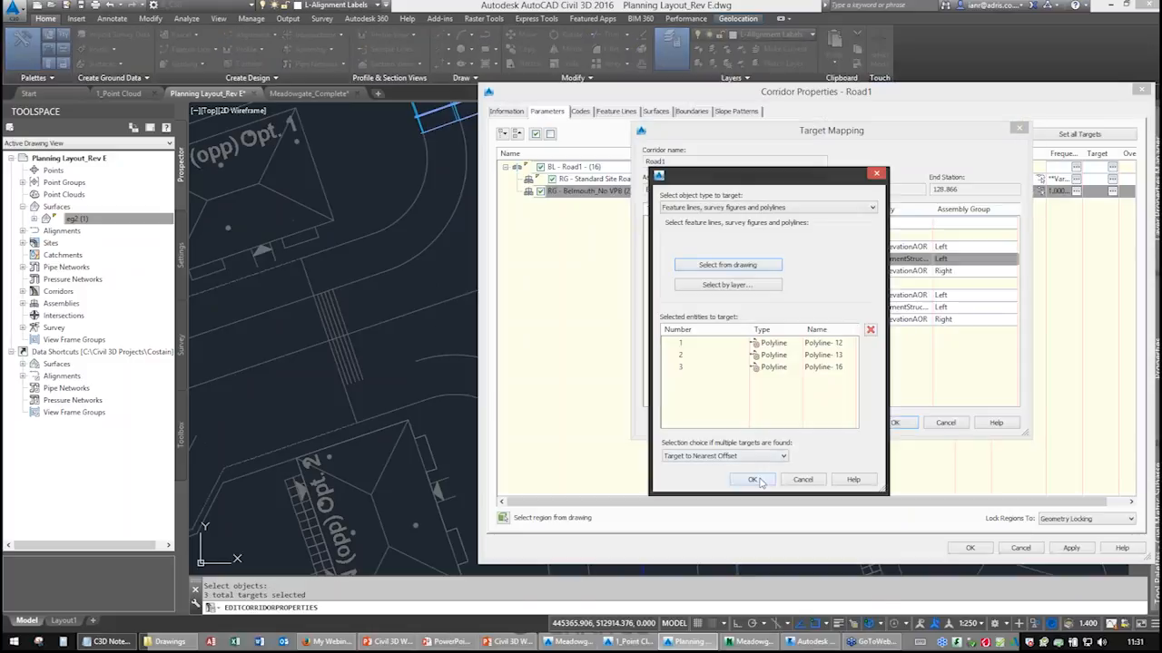
click(753, 480)
Close the target mapping and corridor properties, and rebuild the corridor.
click(893, 423)
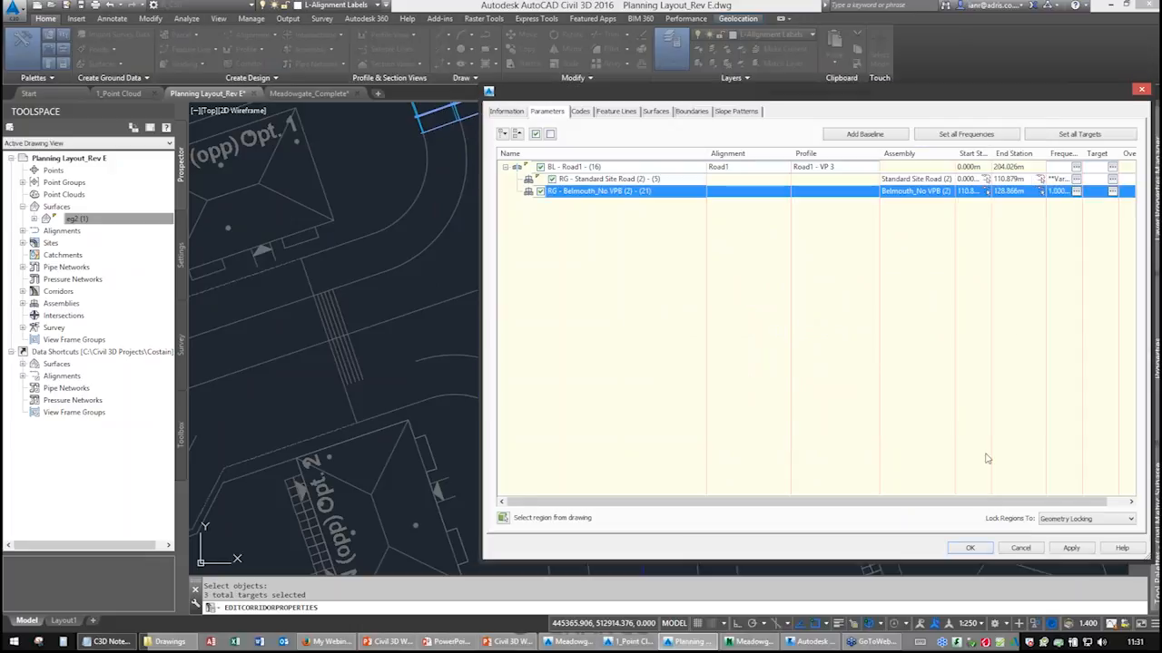
click(960, 549)
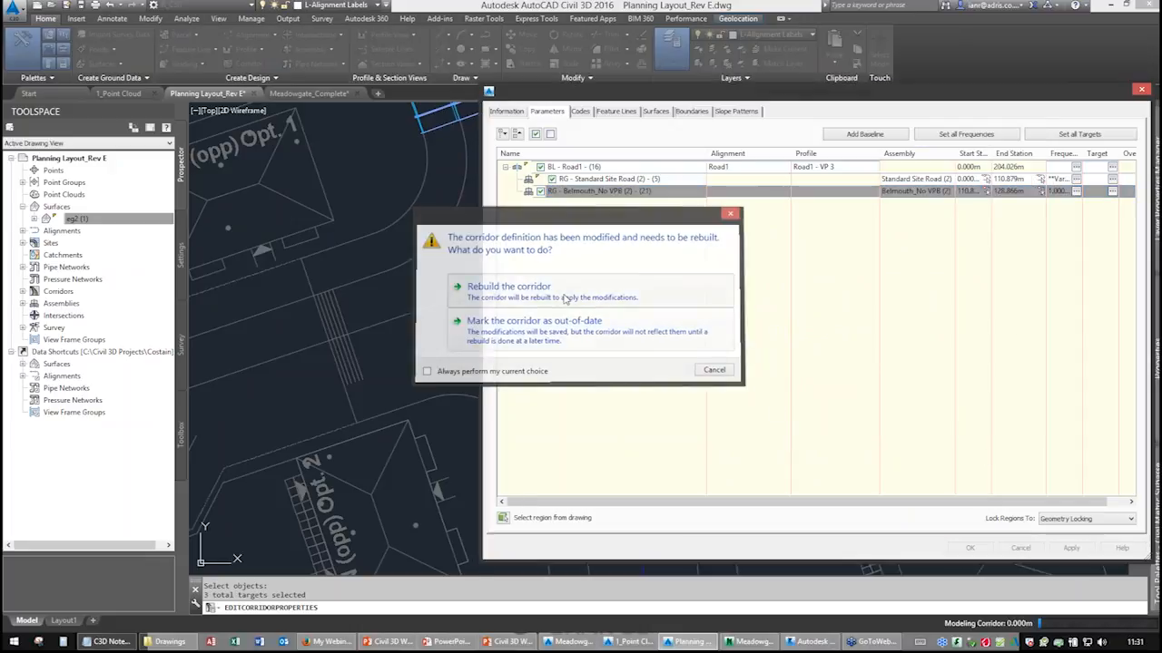
click(616, 300)
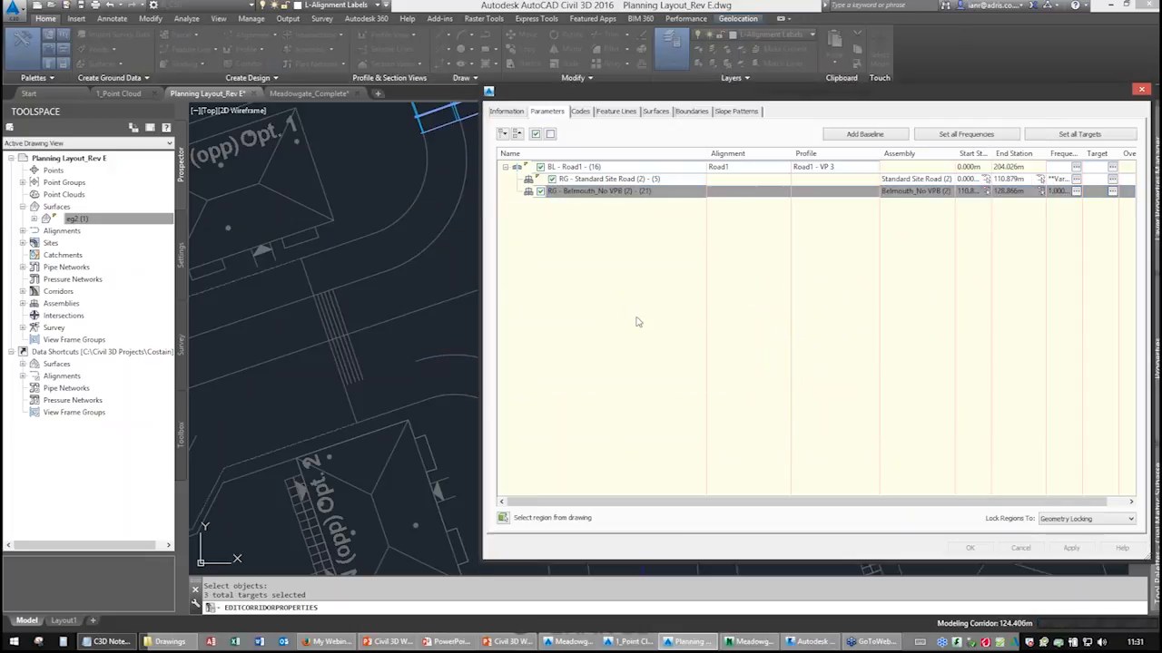
Set the corridor's code set style to Plan View.
scroll(608, 436, up, 2)
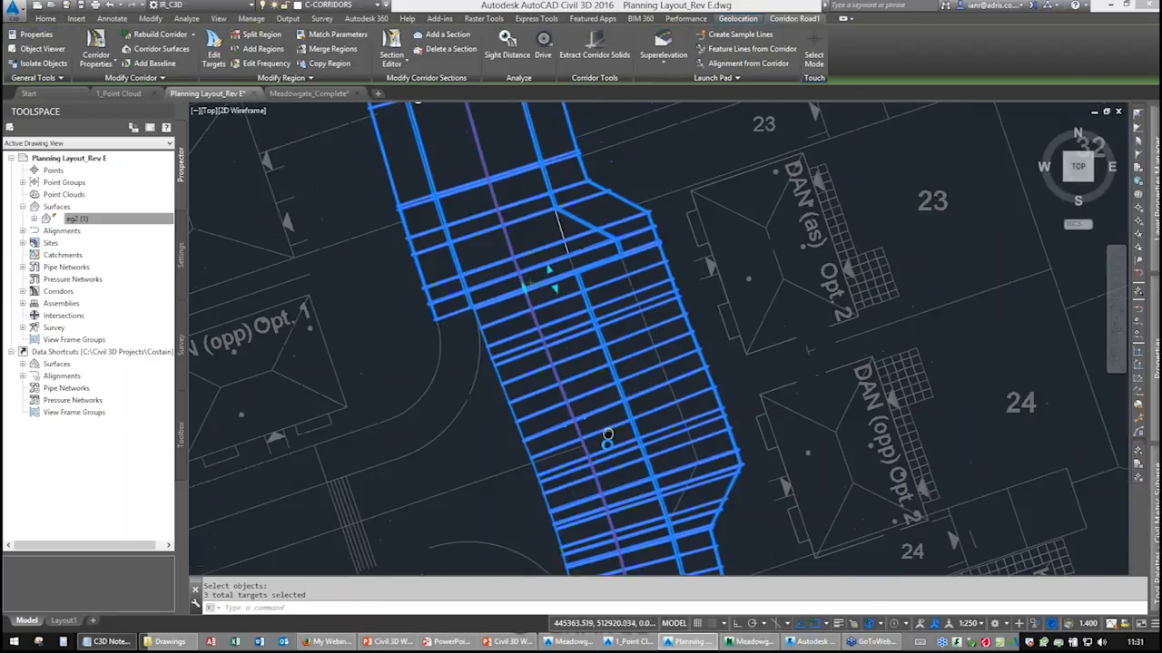
middle_drag(608, 434, 608, 448)
middle_drag(577, 379, 613, 238)
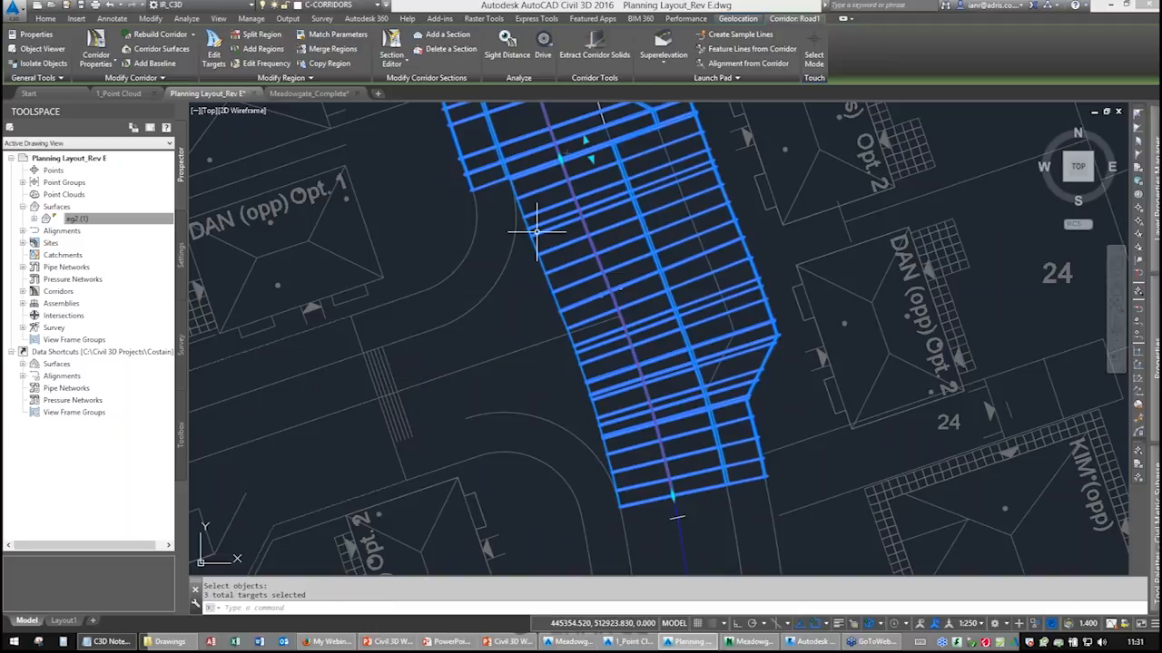
middle_drag(643, 337, 545, 242)
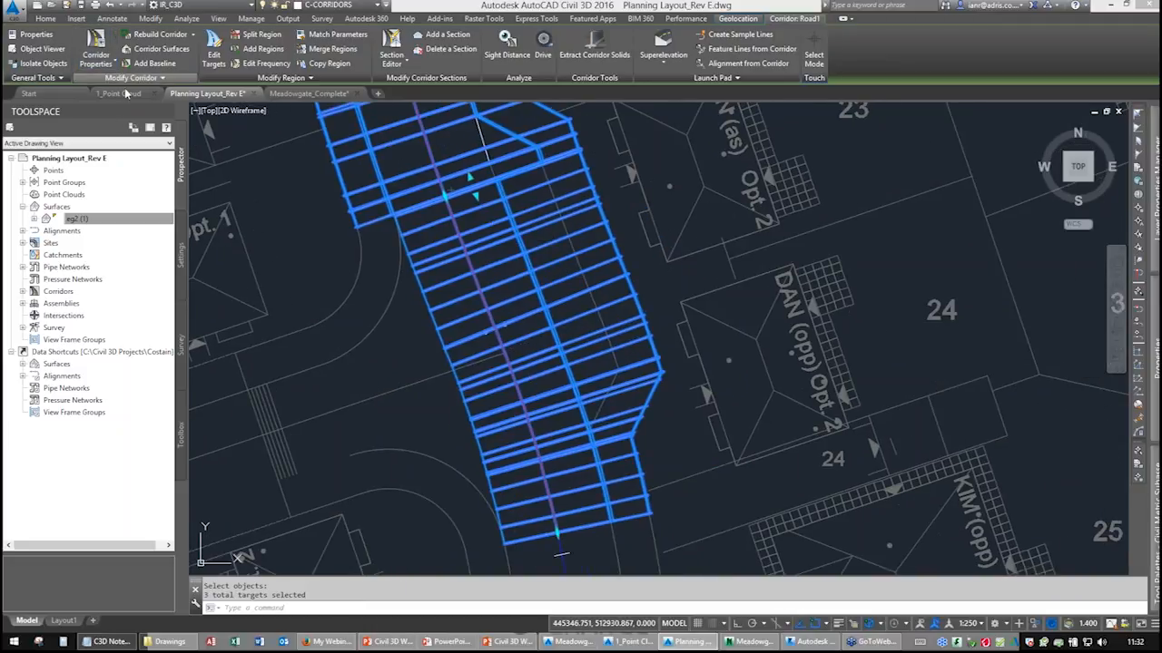
click(96, 50)
click(579, 110)
click(563, 142)
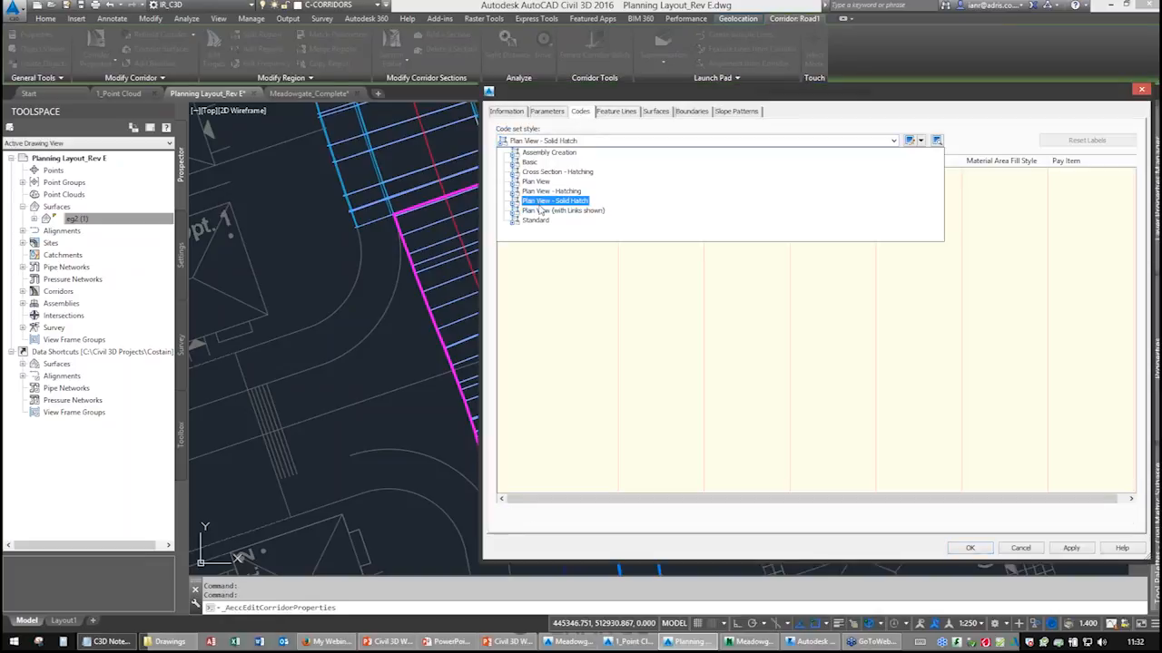
click(537, 181)
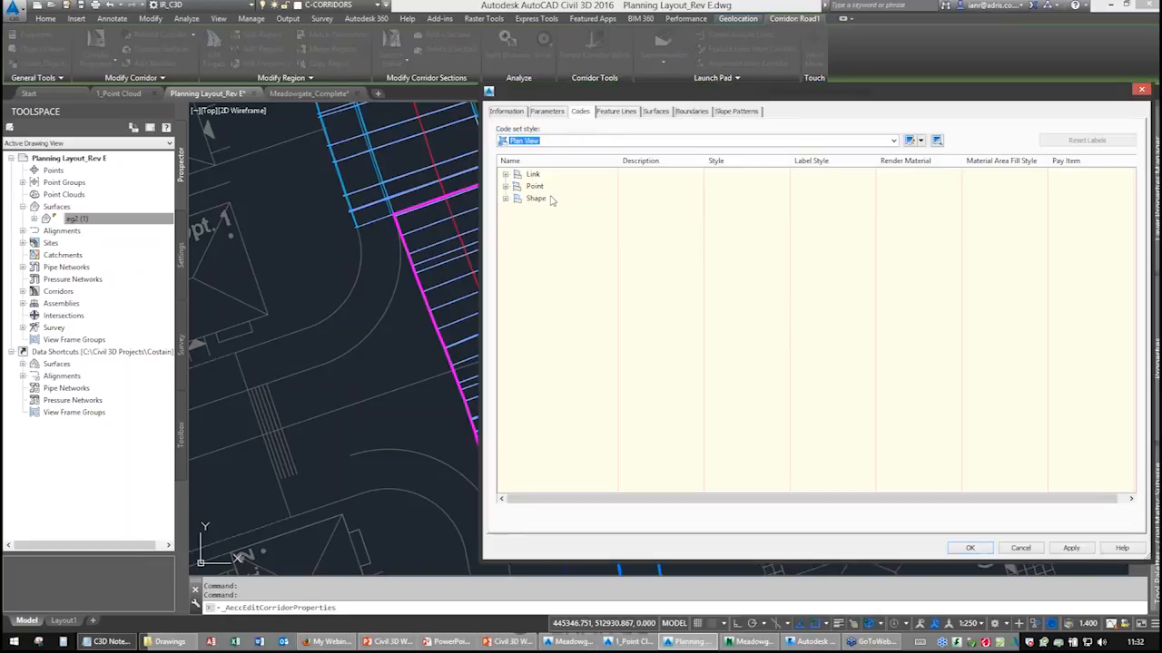
click(969, 548)
Reopen the bellmouth region's targets and remove all polylines from its left lane width target.
right_click(500, 225)
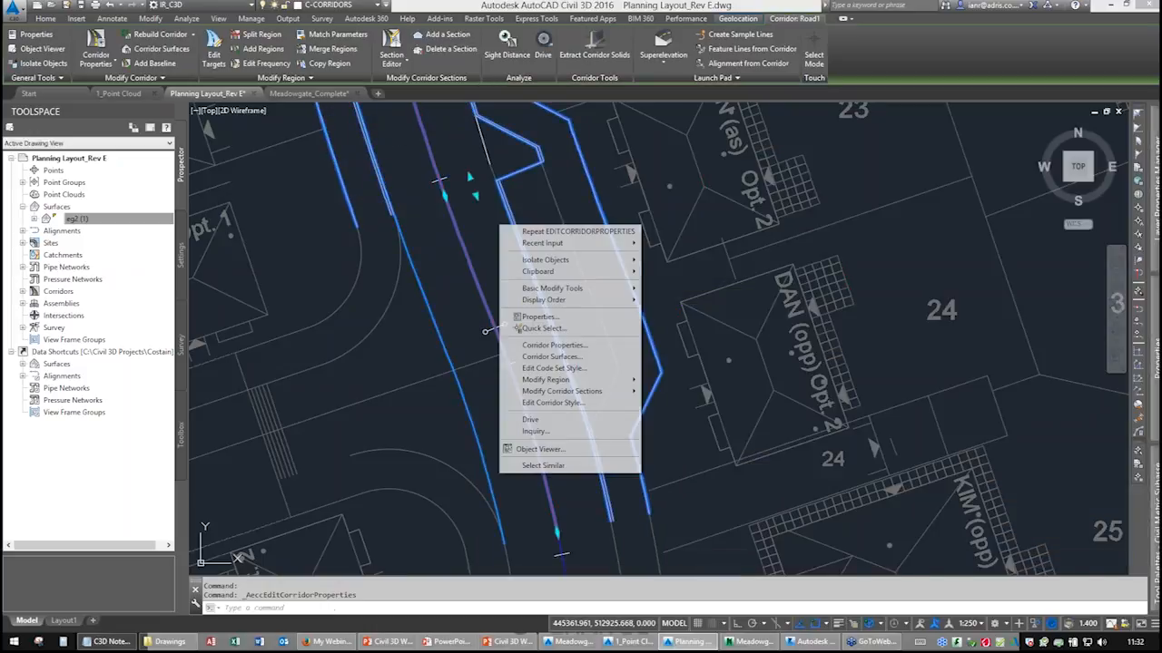
click(491, 241)
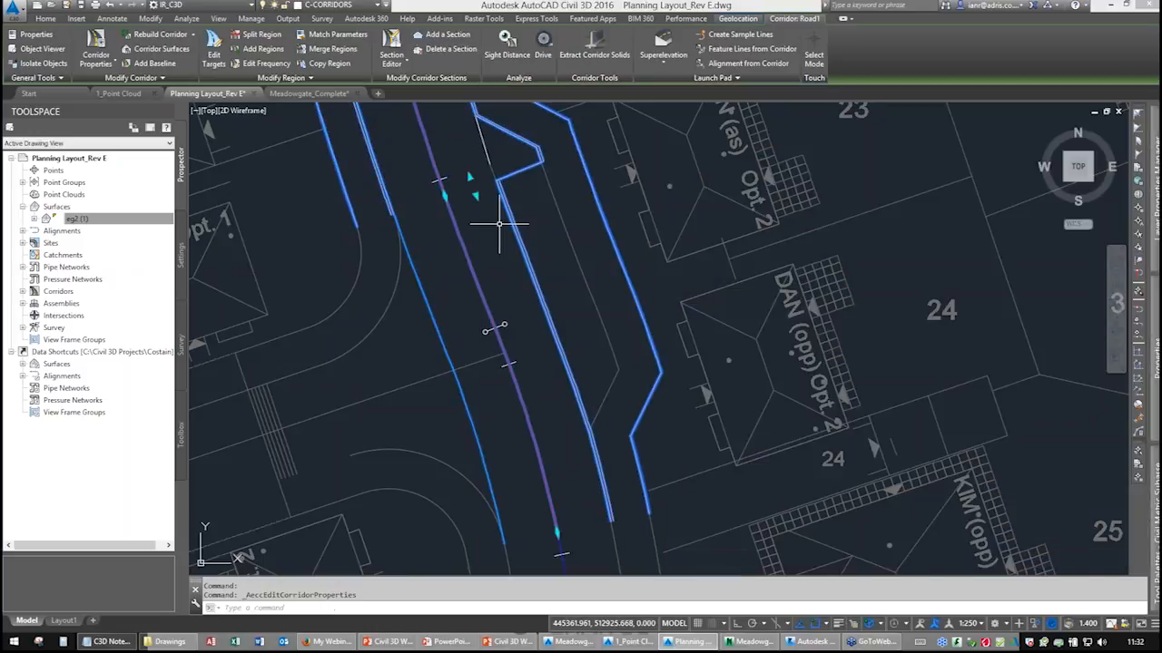
middle_drag(487, 239, 467, 267)
click(468, 267)
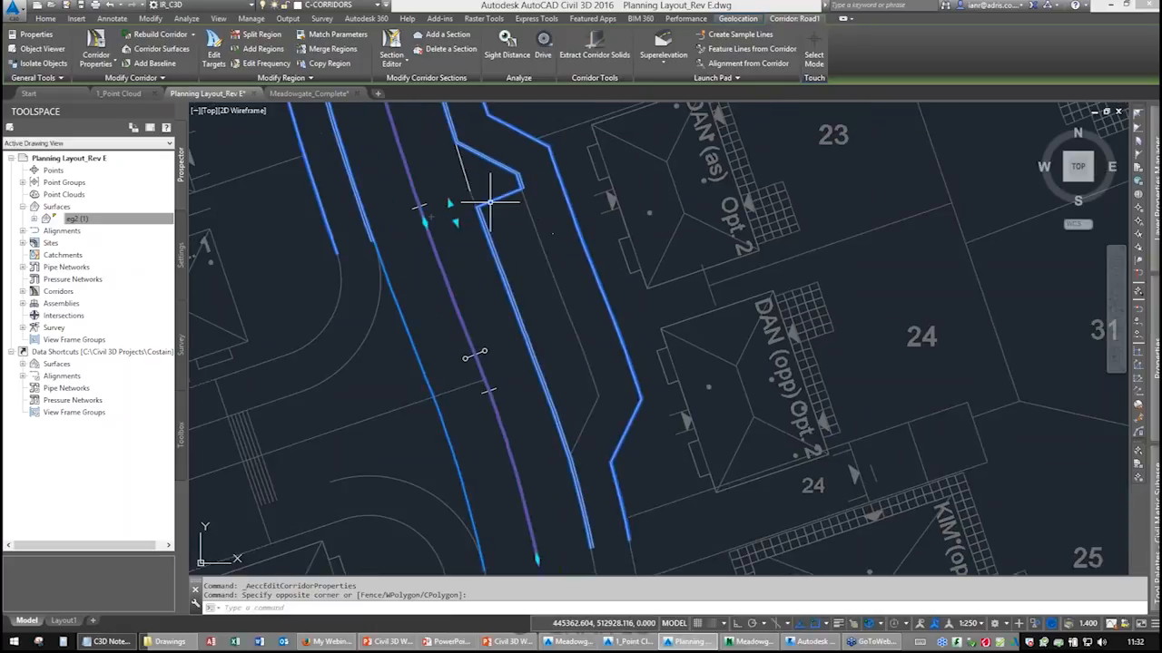
click(96, 43)
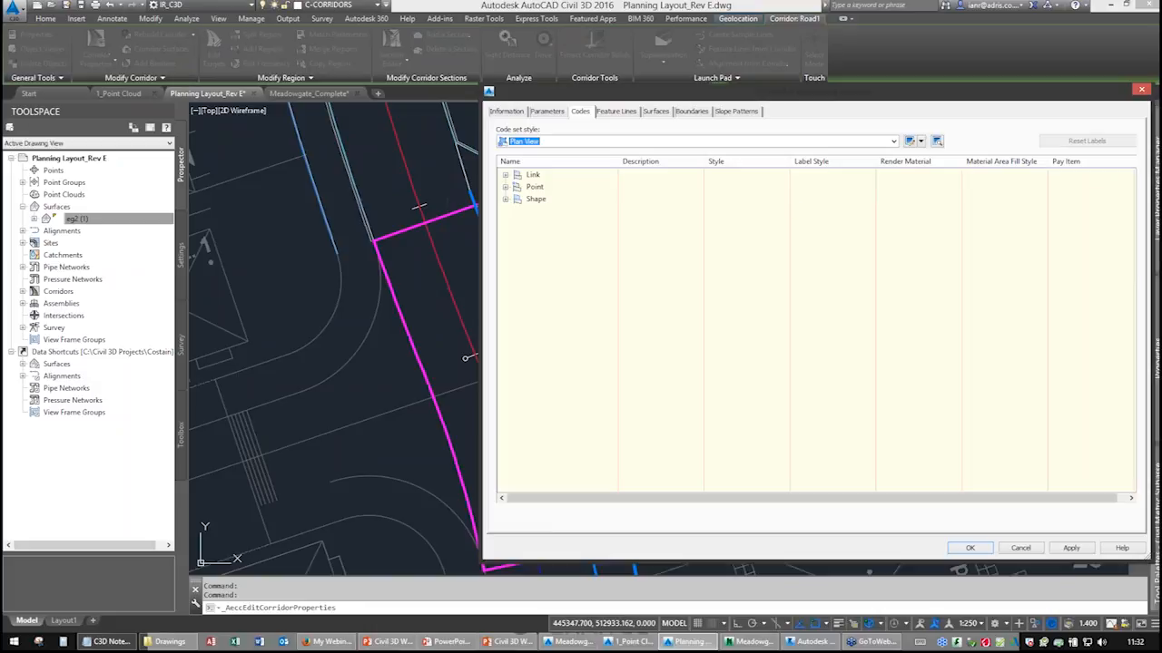
click(546, 111)
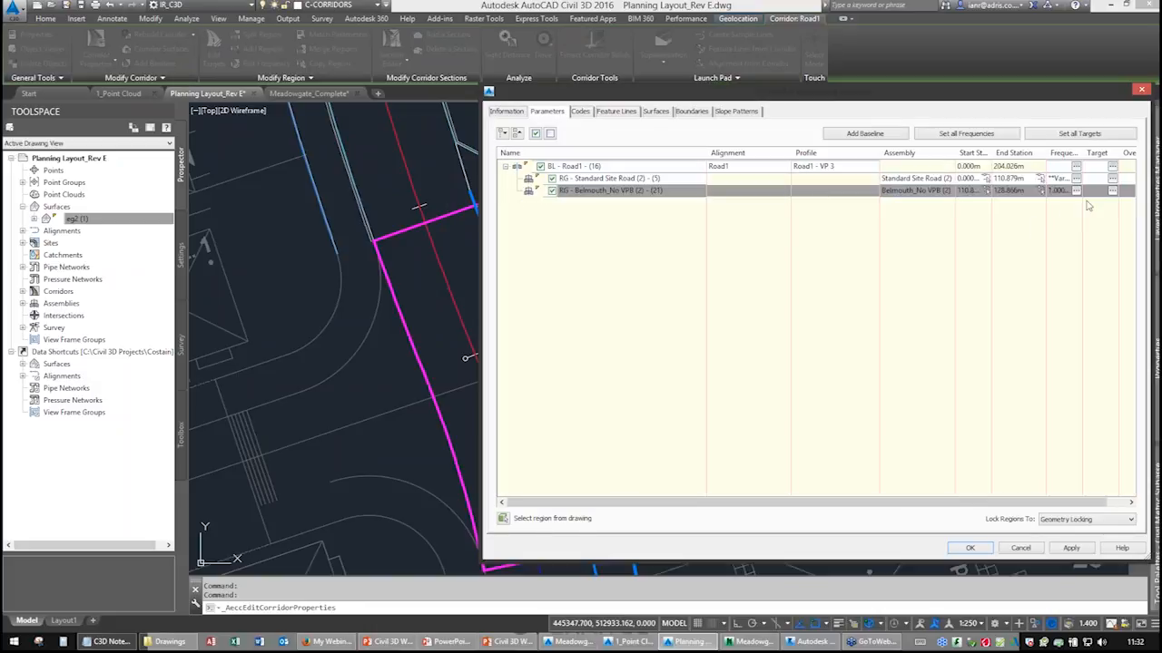
click(1113, 192)
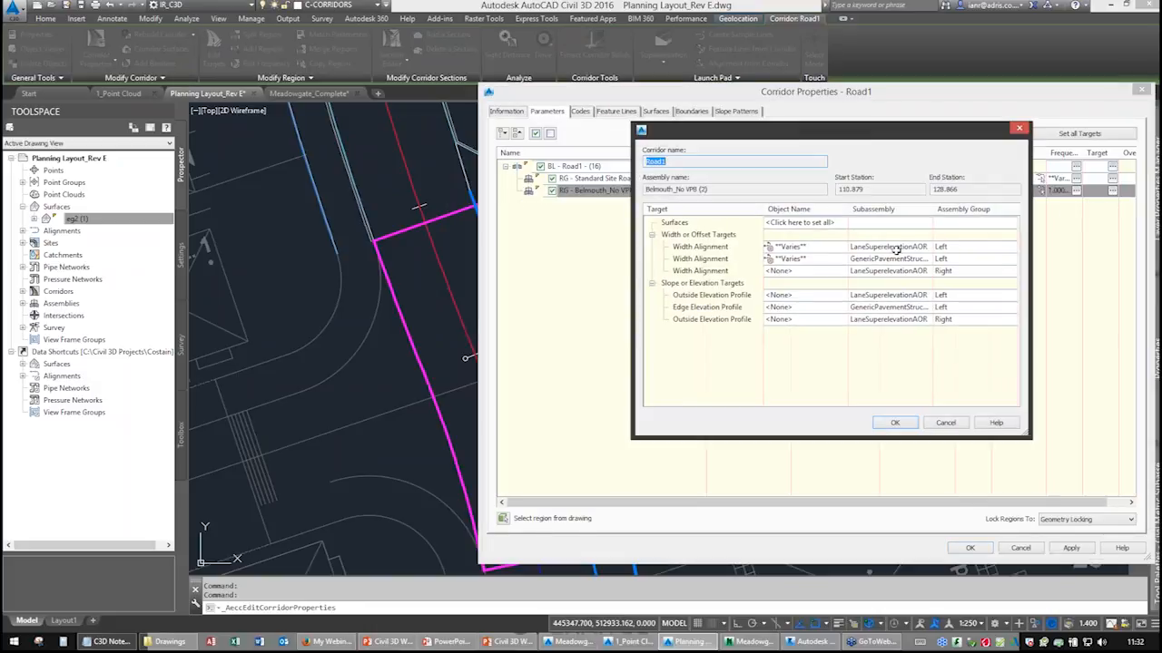
click(812, 246)
click(702, 369)
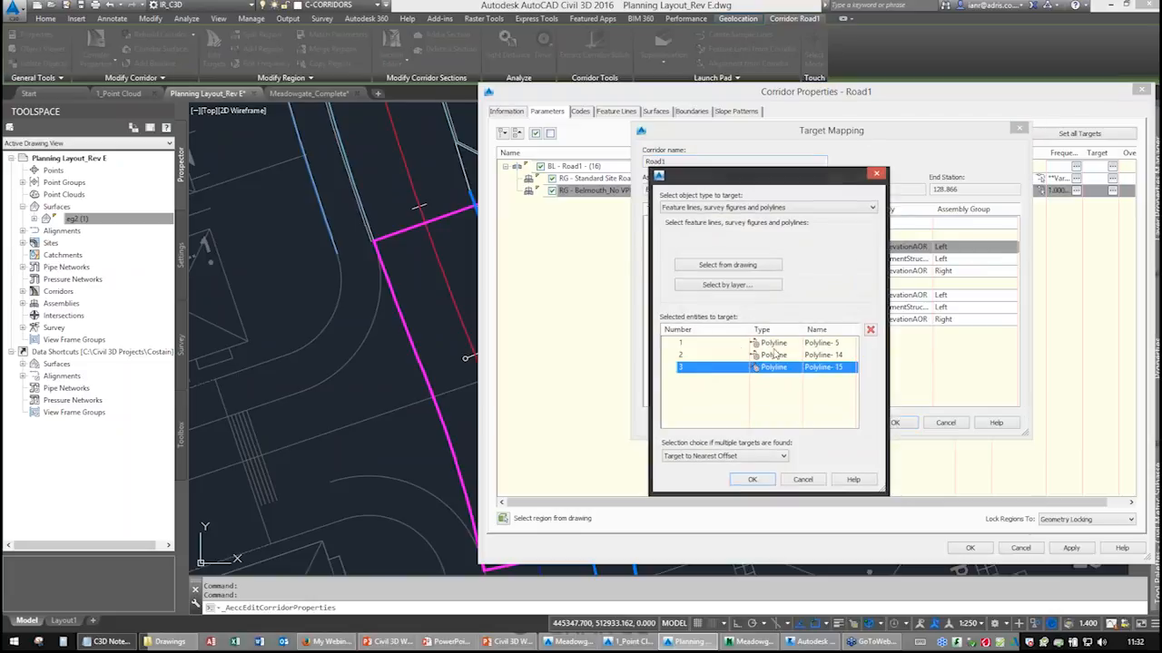
click(869, 330)
click(765, 356)
click(870, 331)
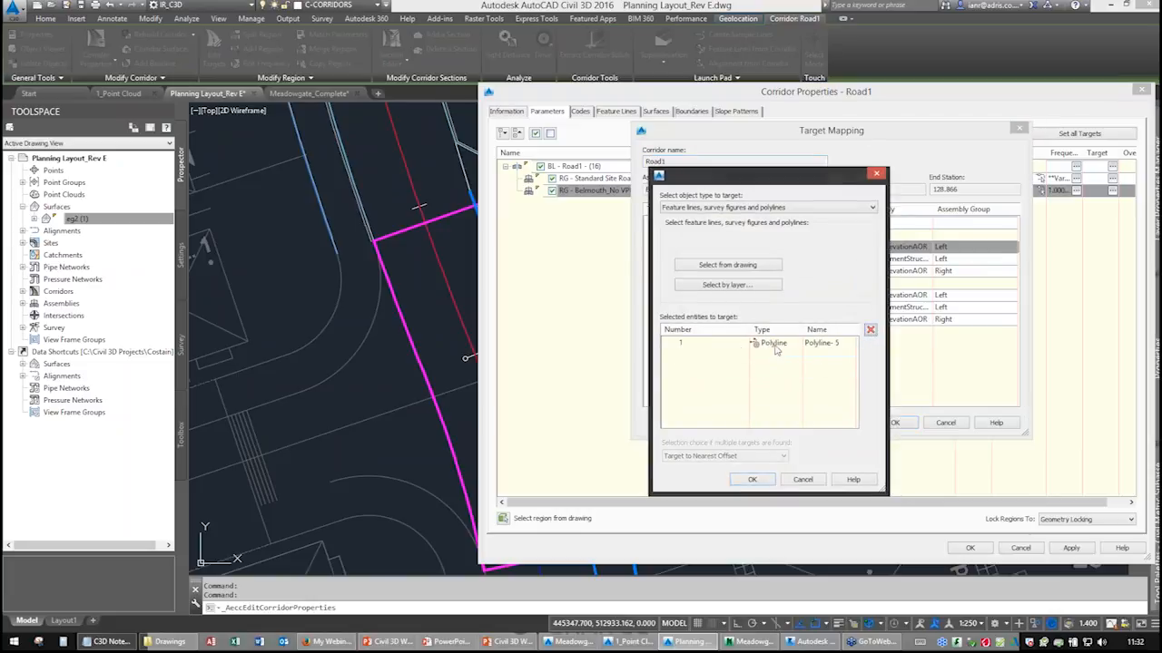
click(869, 331)
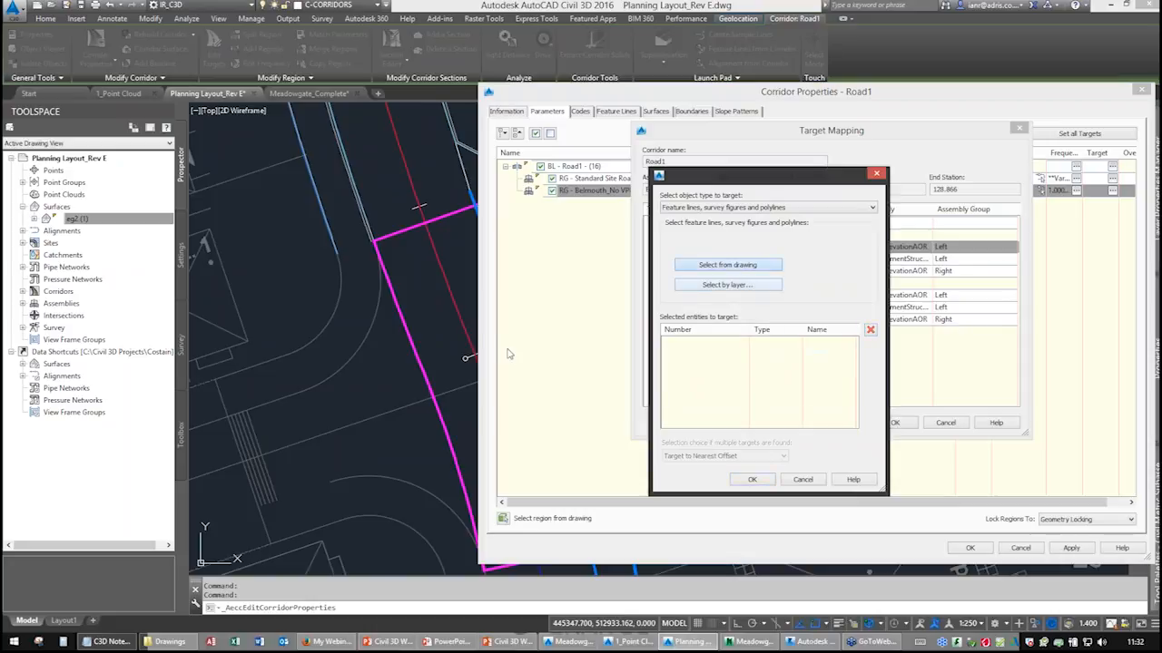
Target the bellmouth region's left lane width to three polylines picked from the drawing, and close the target mapping and corridor properties.
key(Return)
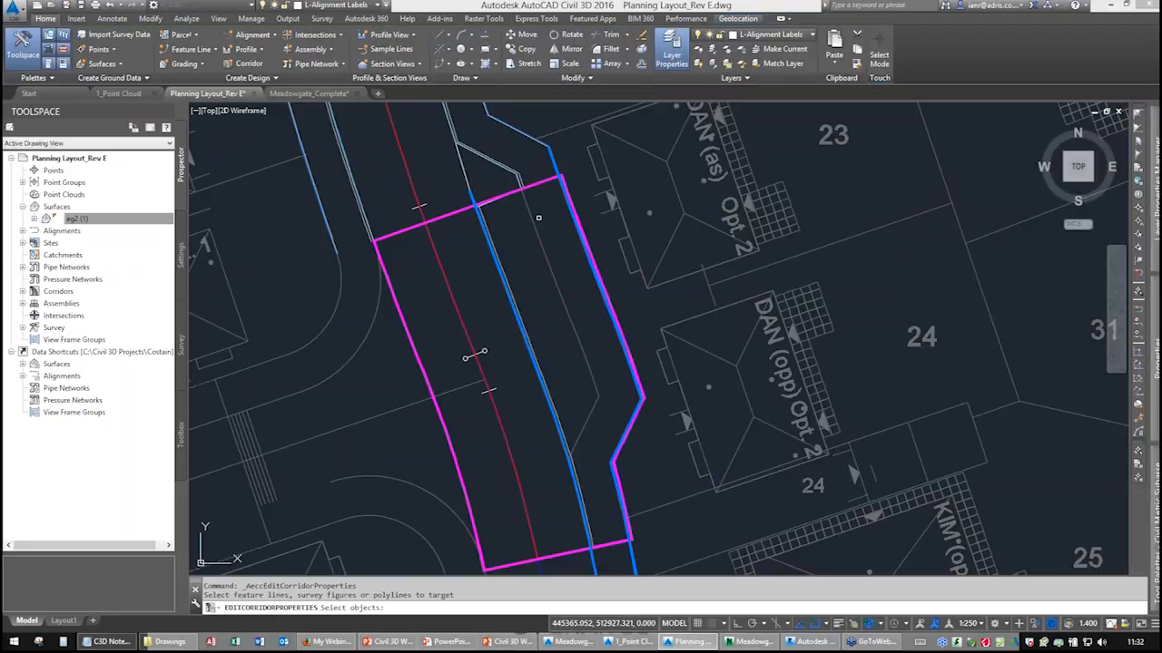
click(530, 218)
click(594, 376)
click(592, 416)
click(579, 448)
middle_drag(590, 455, 570, 314)
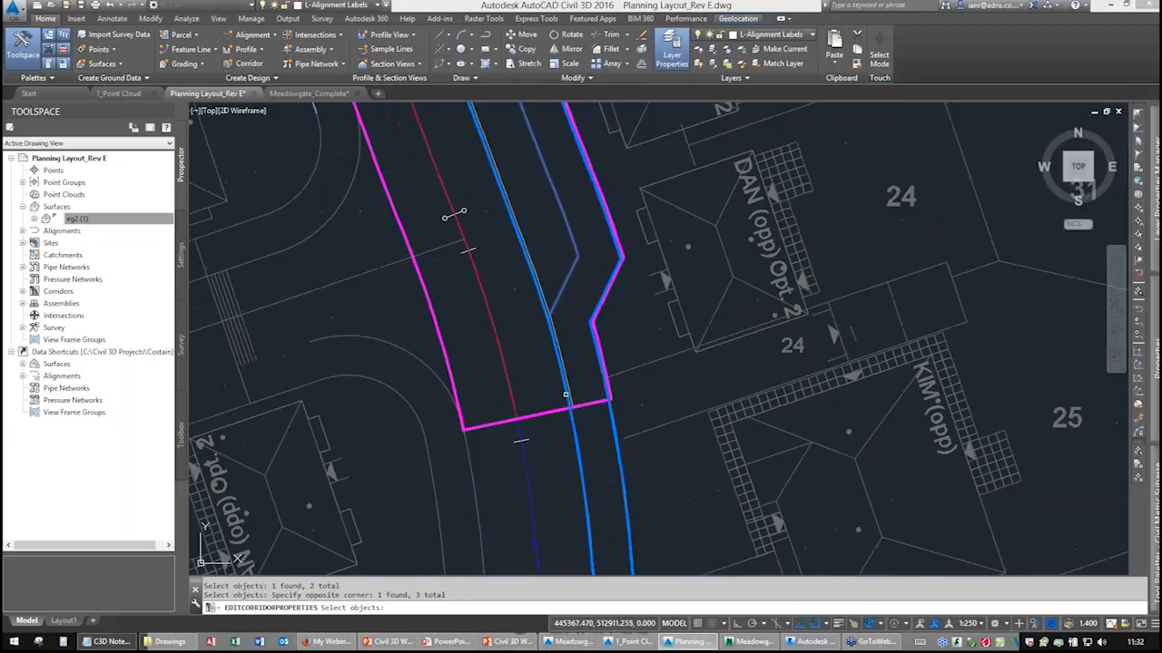
click(569, 391)
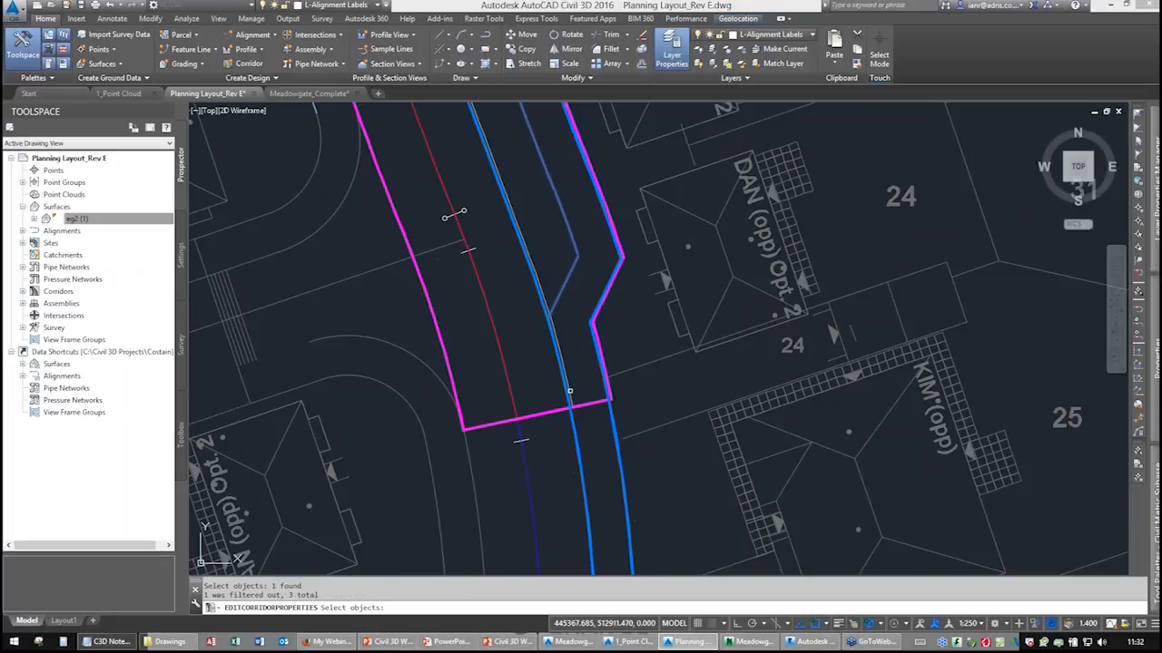
scroll(555, 329, up, 5)
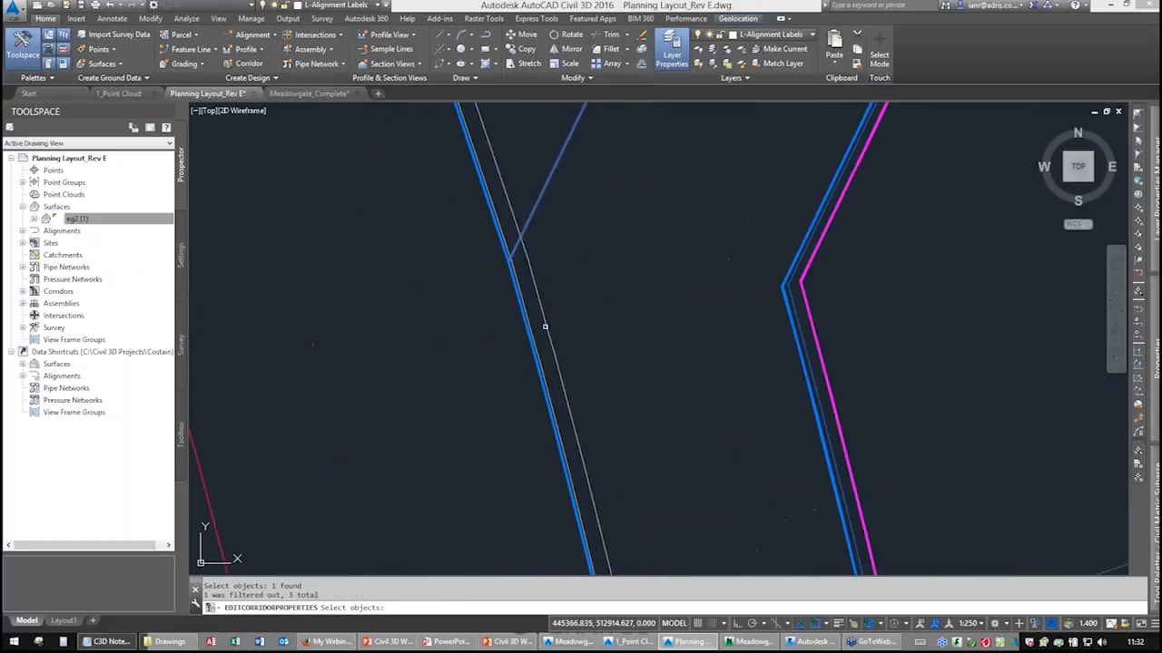
scroll(530, 320, up, 4)
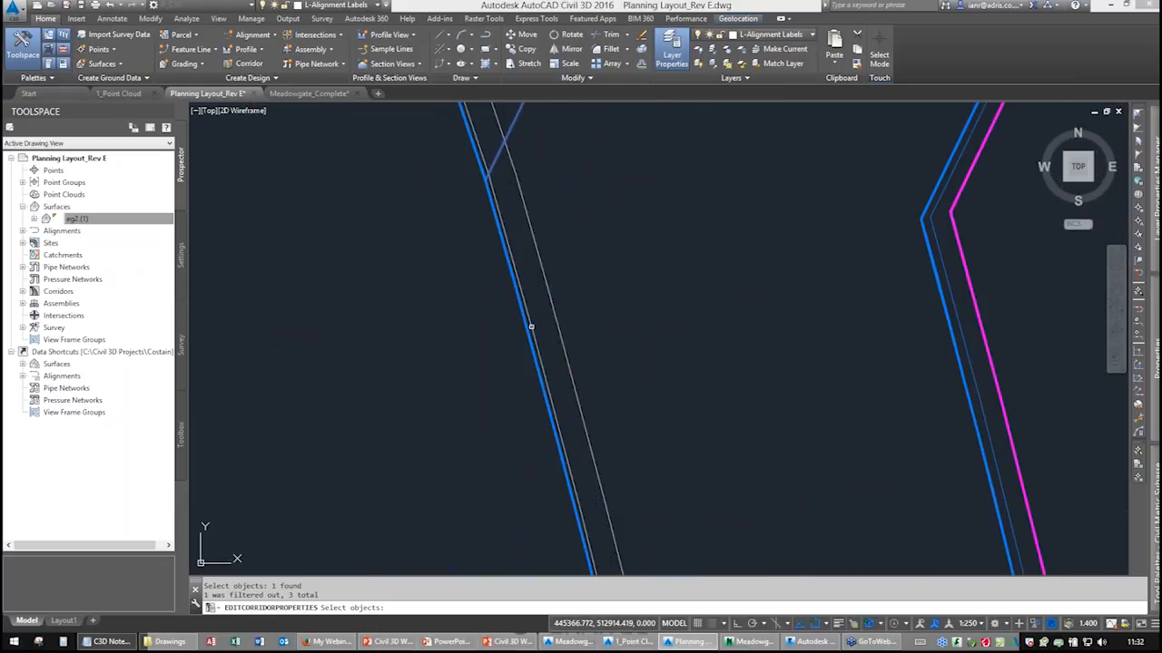
scroll(578, 323, down, 3)
scroll(578, 323, down, 3)
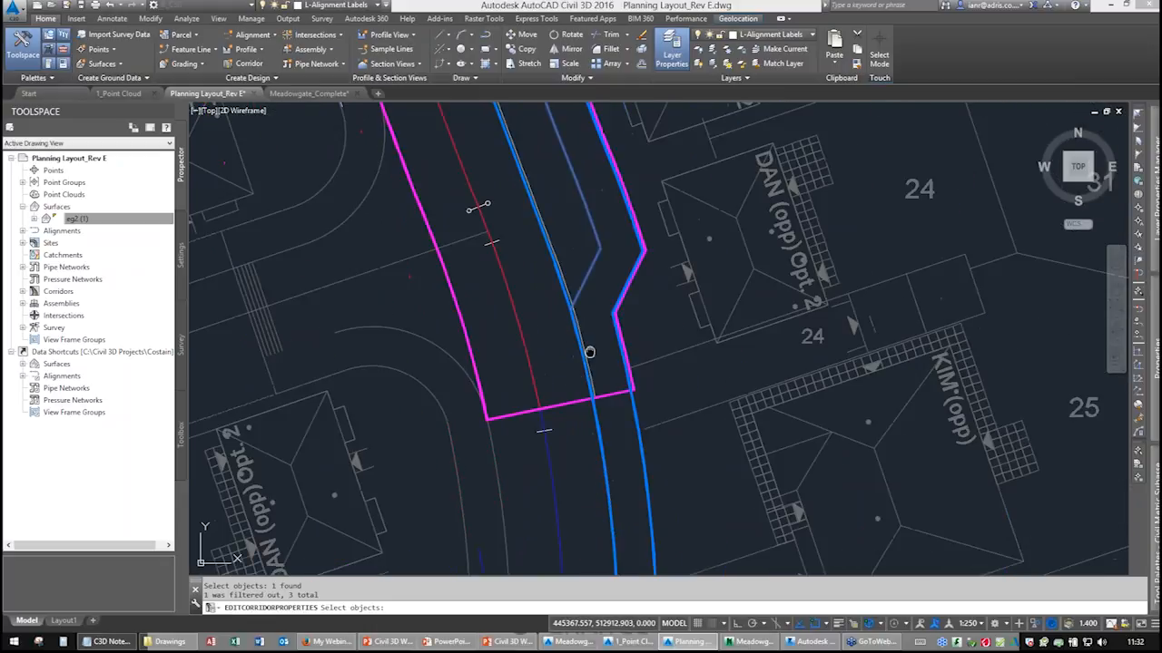
middle_drag(590, 350, 566, 266)
key(Return)
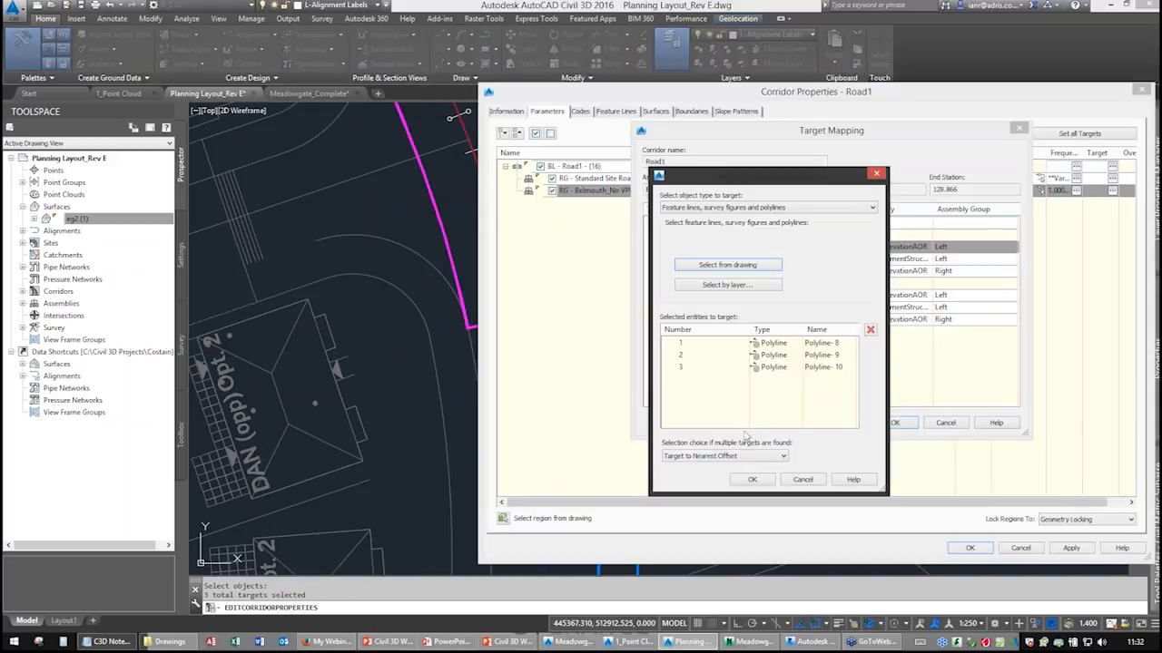
click(752, 479)
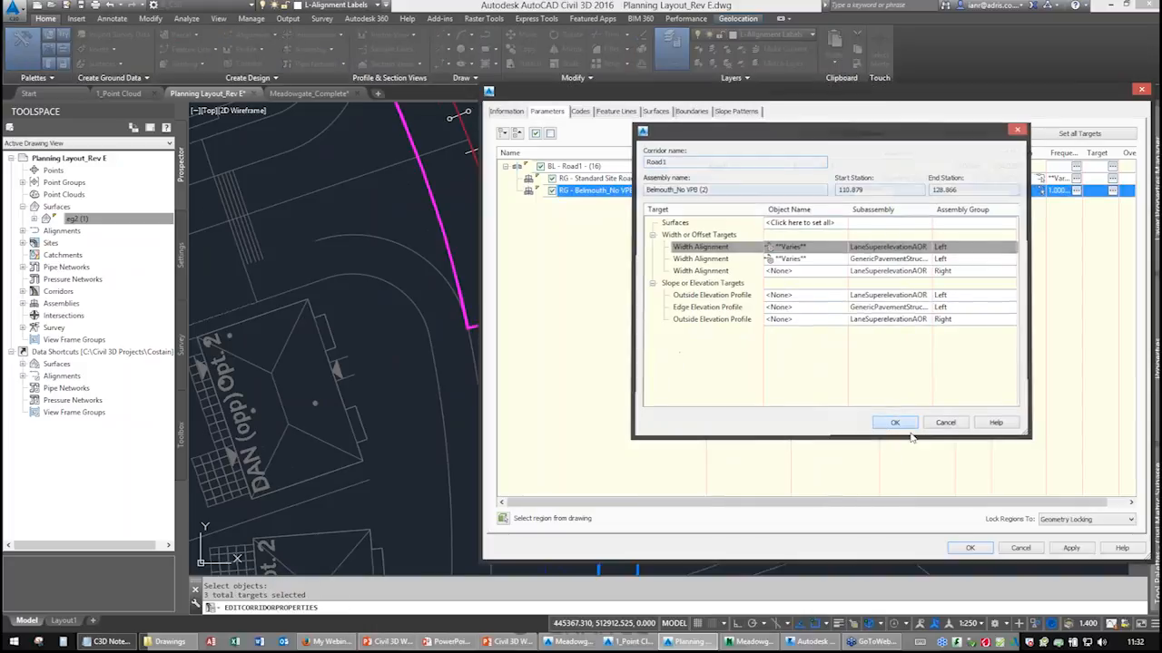
click(893, 422)
click(970, 548)
Open the corridor in the Object Viewer and orbit around the bellmouth to inspect its 3D shape.
click(543, 293)
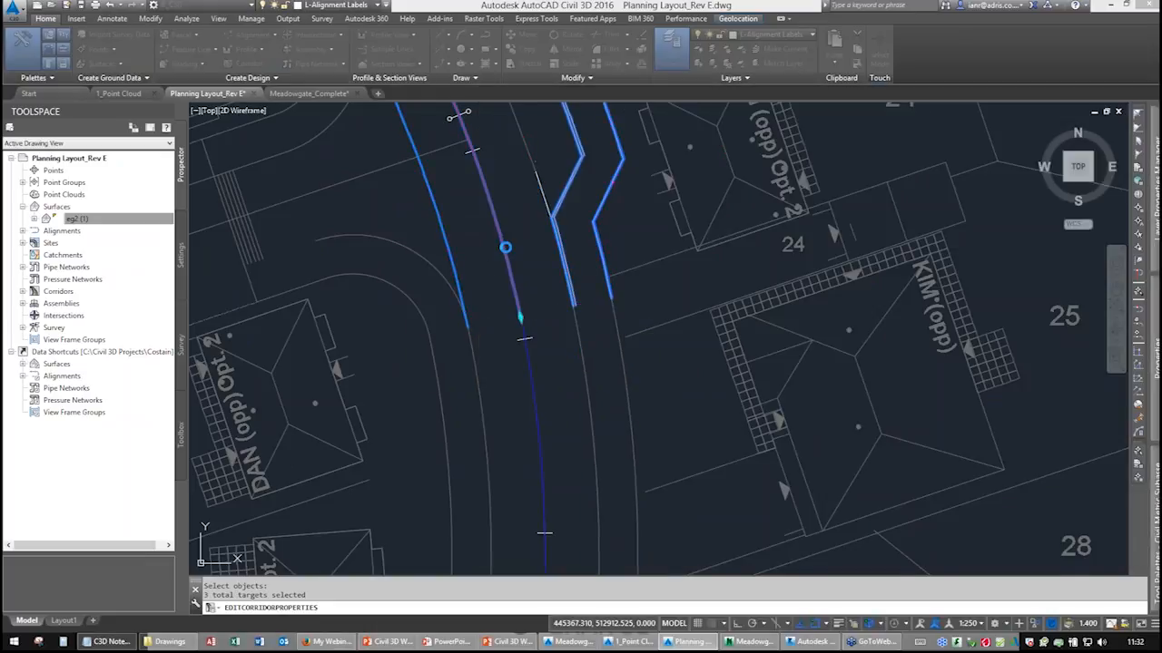
middle_drag(490, 217, 609, 457)
right_click(510, 229)
click(551, 452)
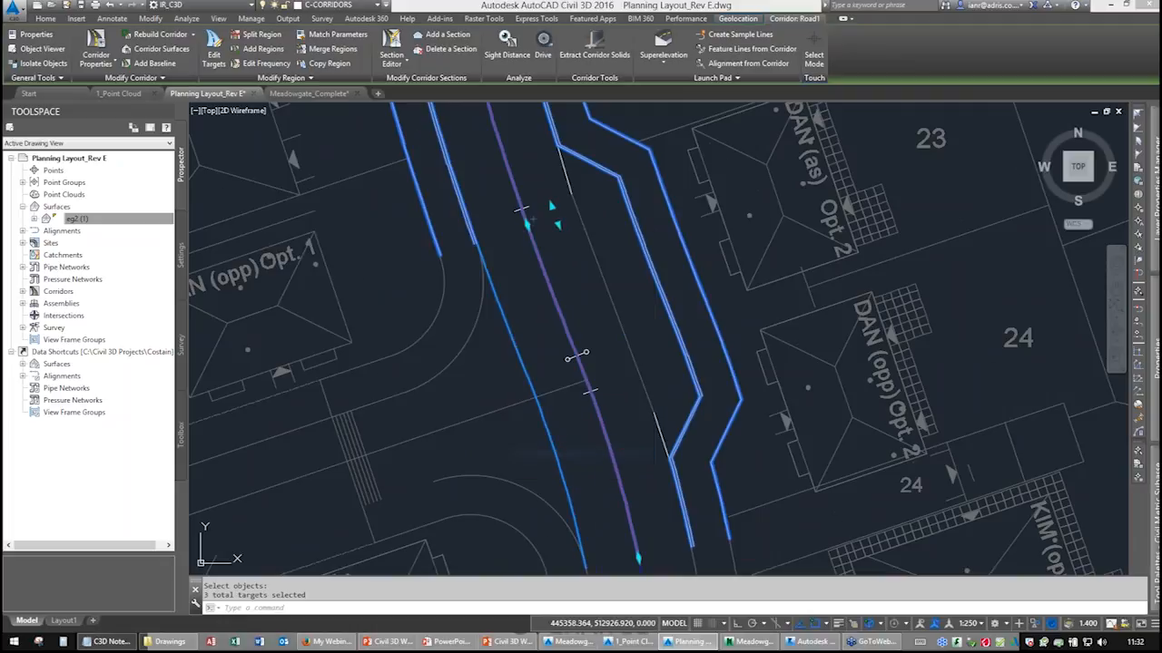
drag(568, 469, 572, 323)
scroll(598, 366, up, 8)
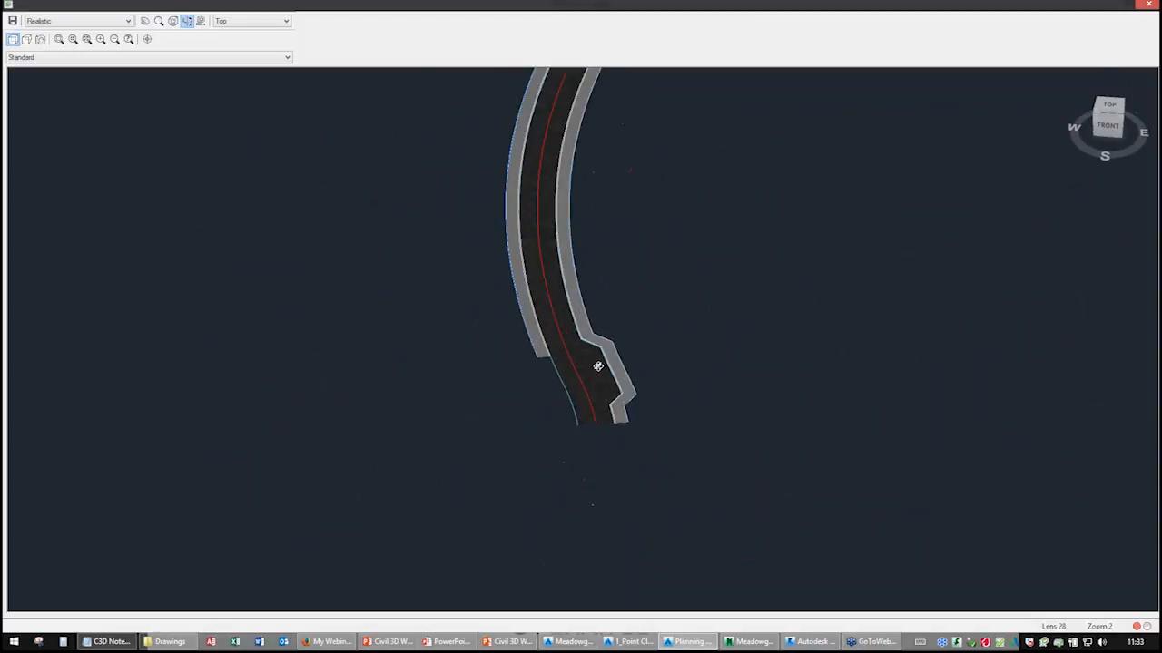
middle_drag(597, 365, 591, 262)
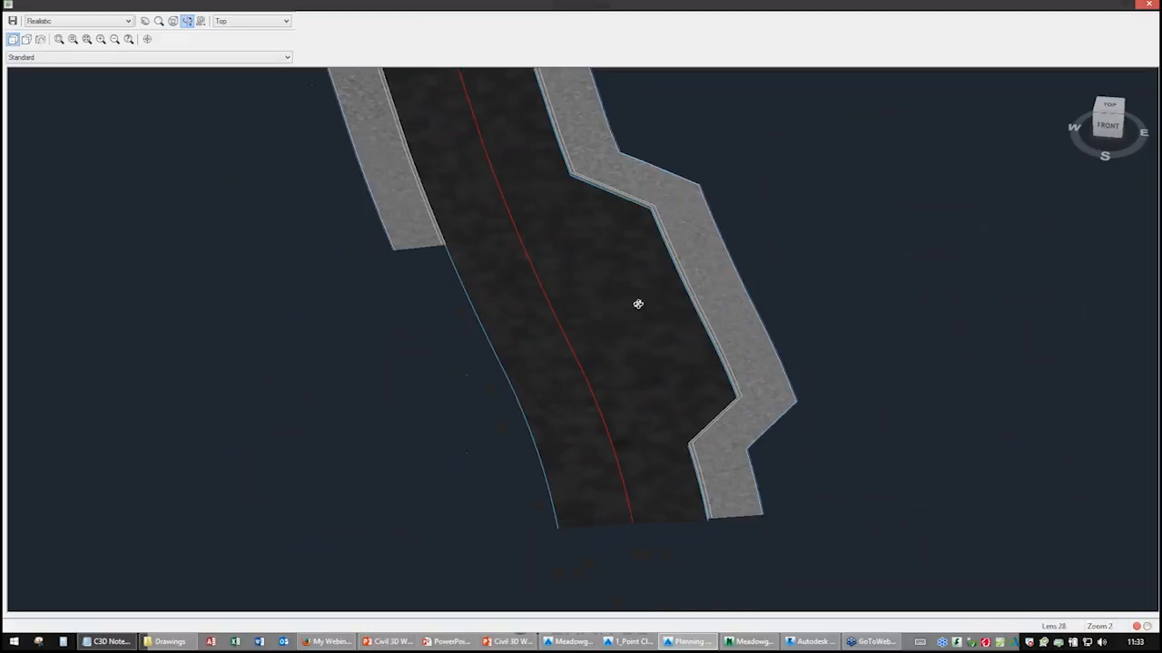
middle_drag(577, 359, 441, 428)
scroll(444, 417, down, 5)
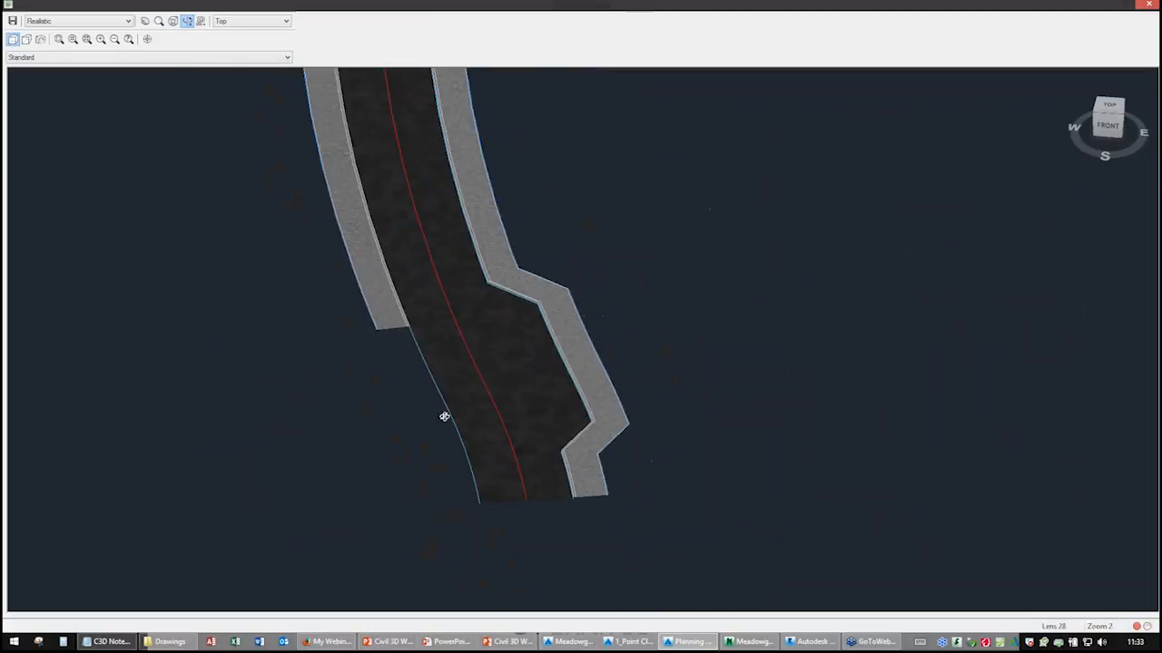
scroll(447, 427, down, 4)
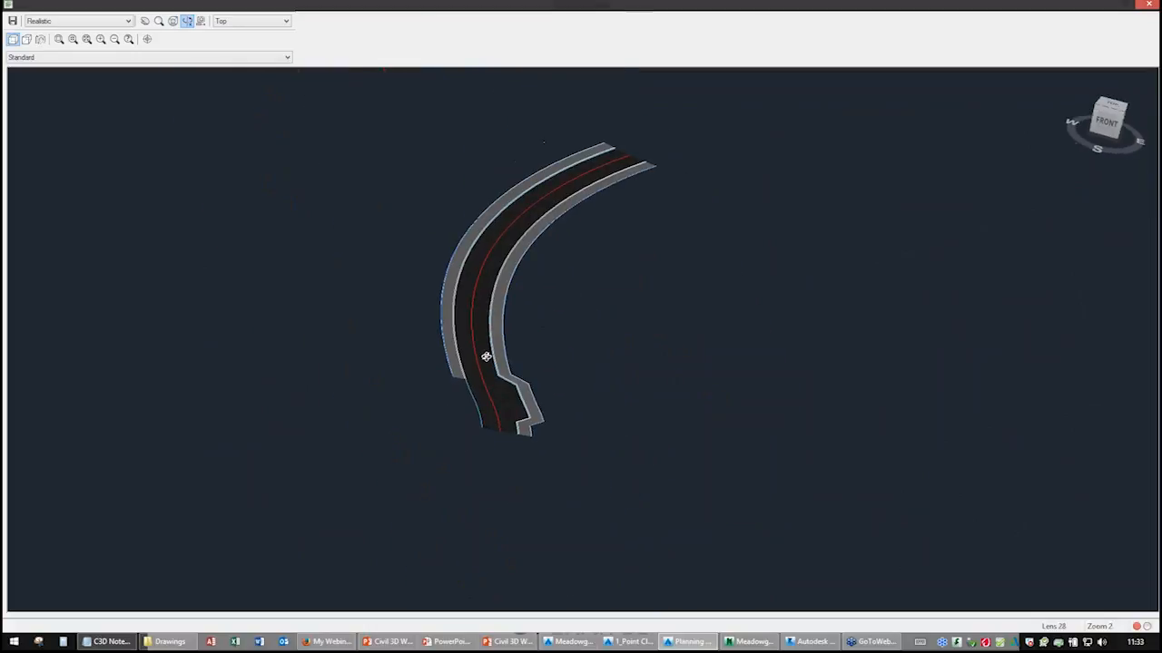
scroll(485, 355, up, 3)
middle_drag(488, 388, 473, 287)
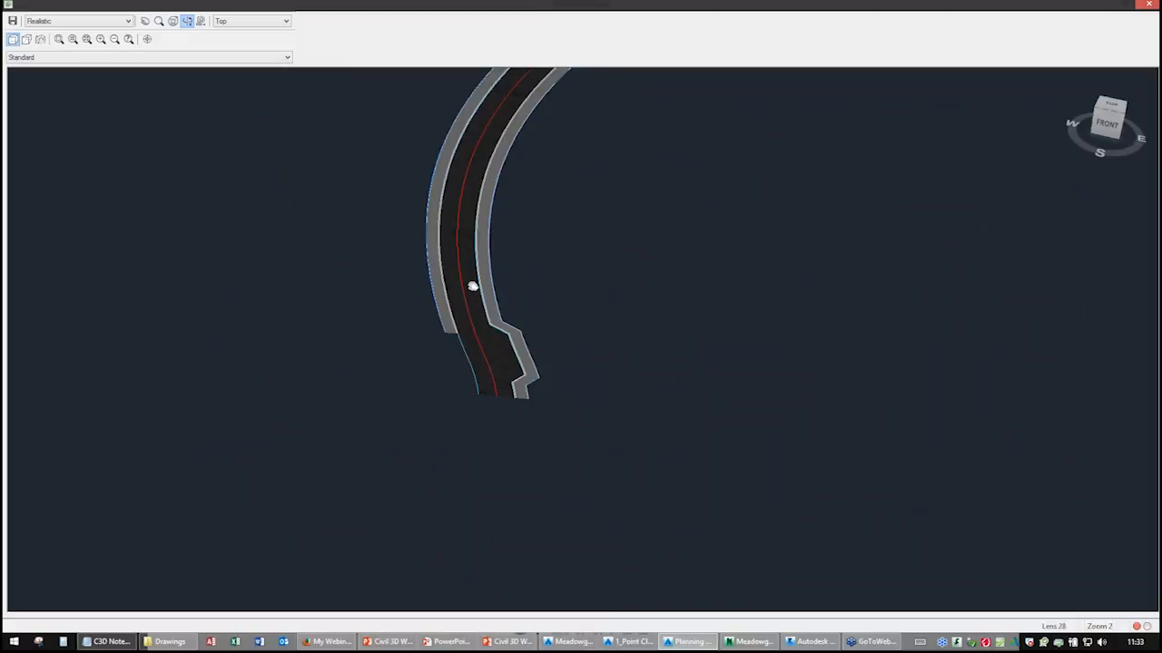
drag(496, 281, 521, 379)
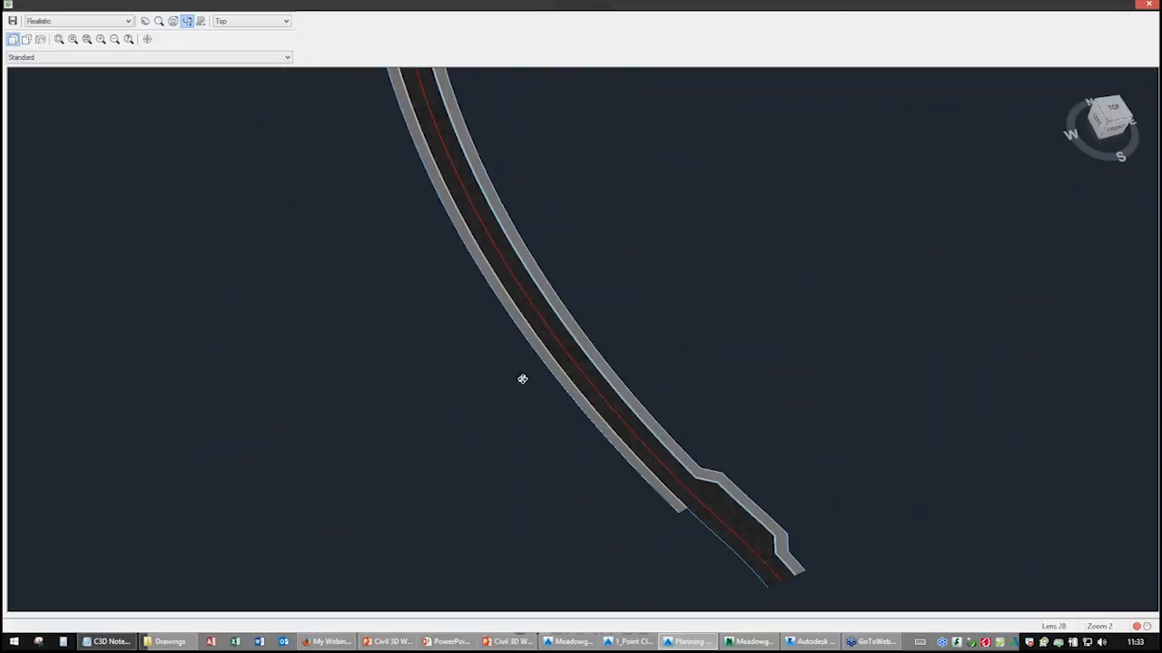
middle_drag(564, 358, 377, 241)
right_click(472, 187)
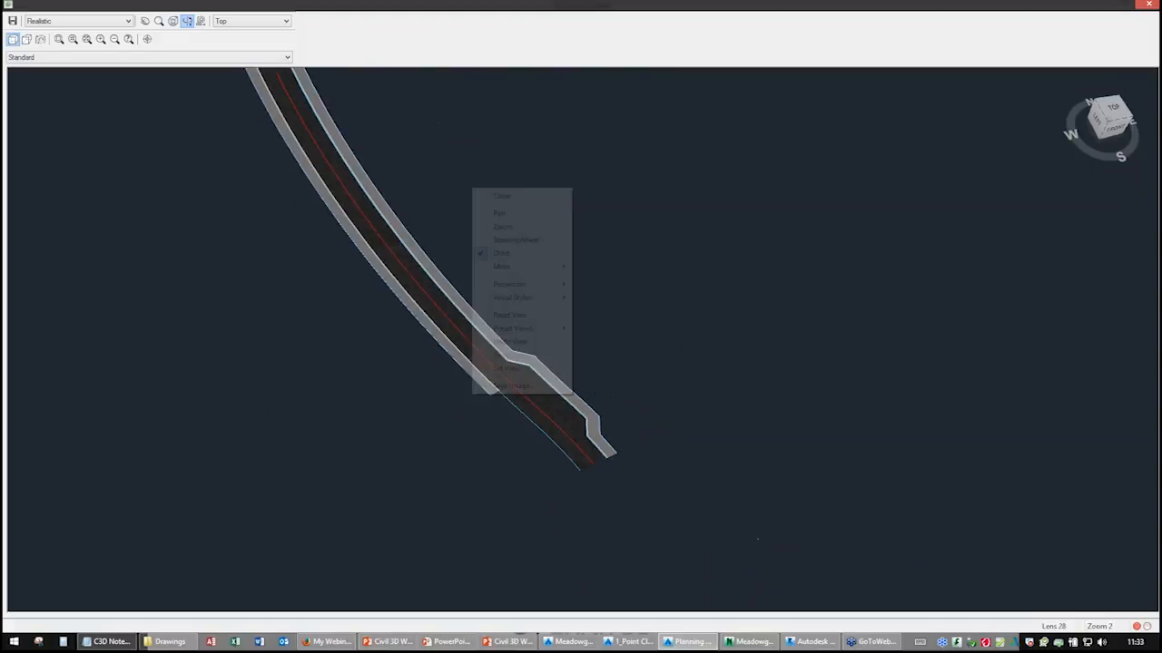
click(489, 197)
key(Escape)
scroll(504, 215, down, 8)
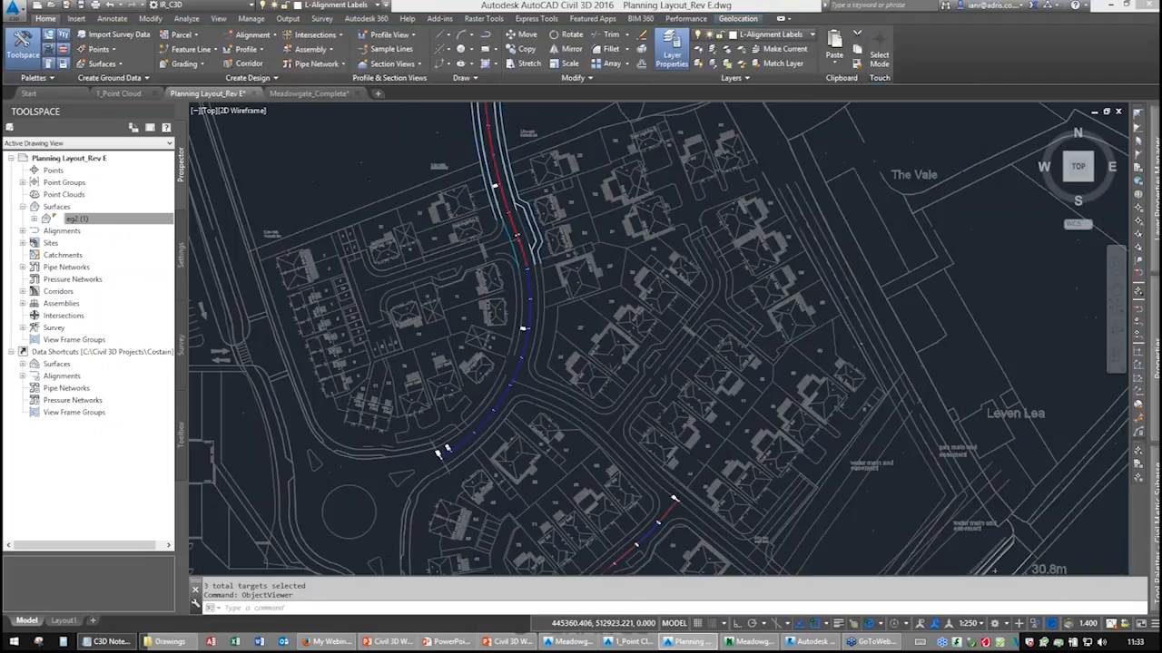
middle_drag(501, 191, 513, 343)
mouse_move(528, 186)
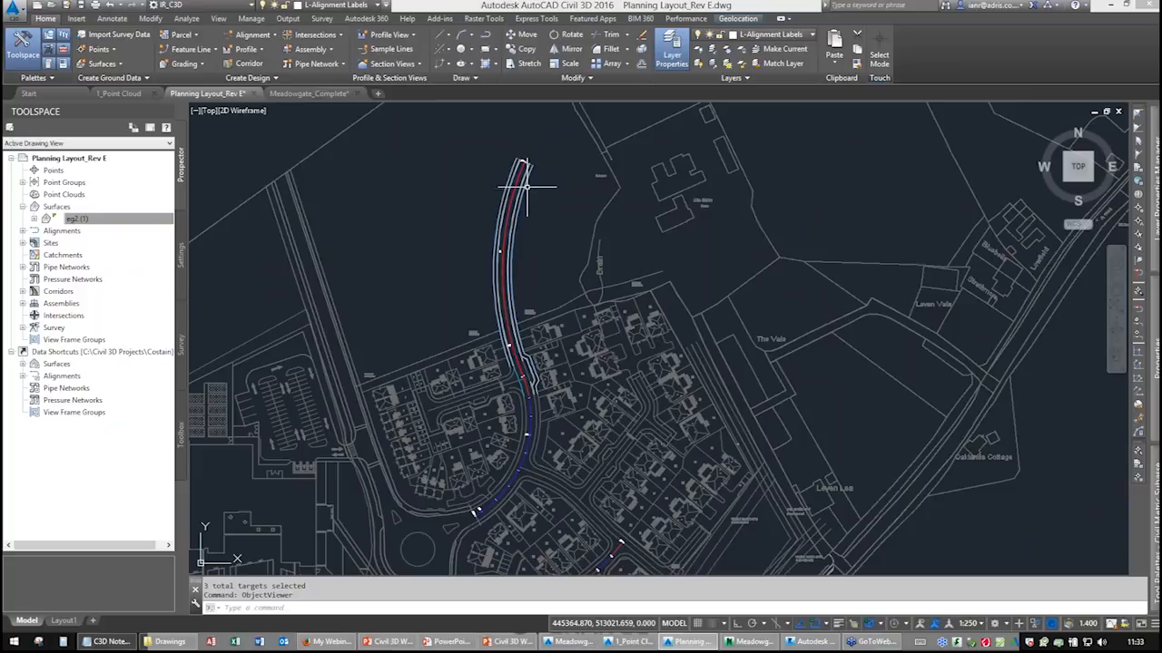
click(527, 184)
click(218, 45)
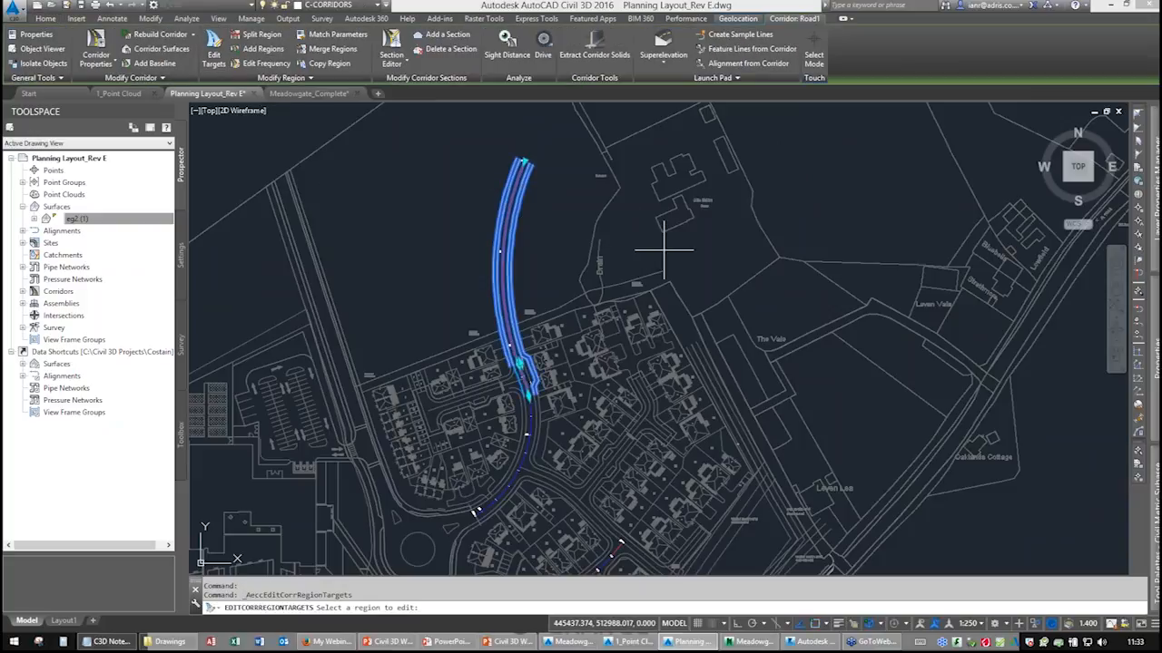
click(501, 232)
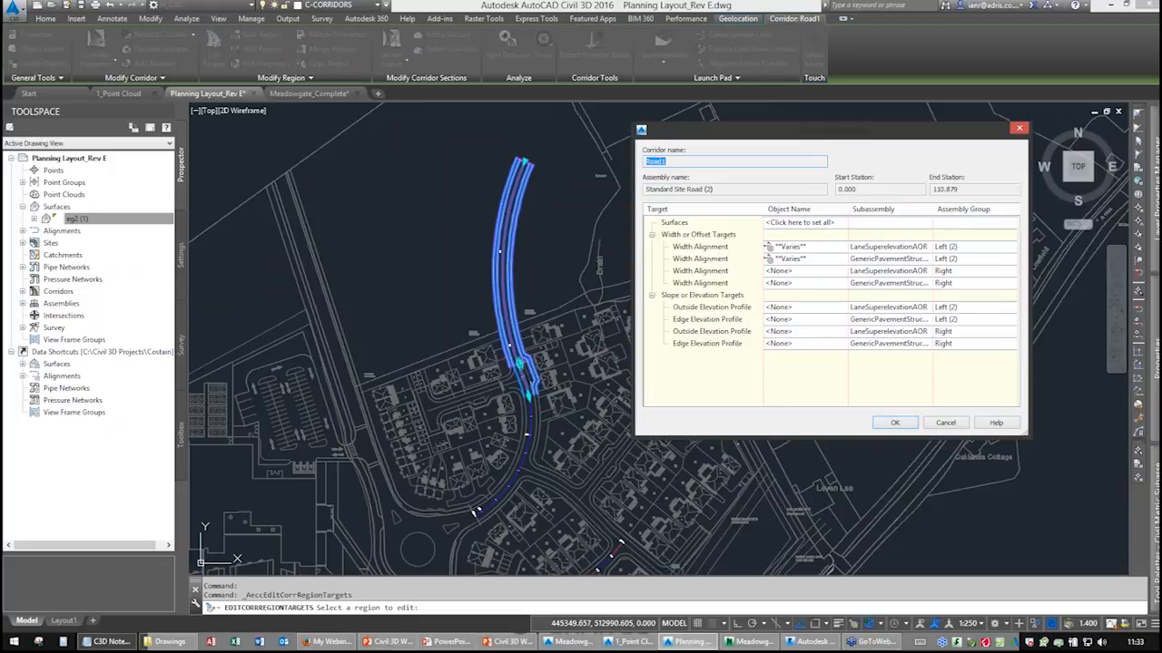
click(786, 308)
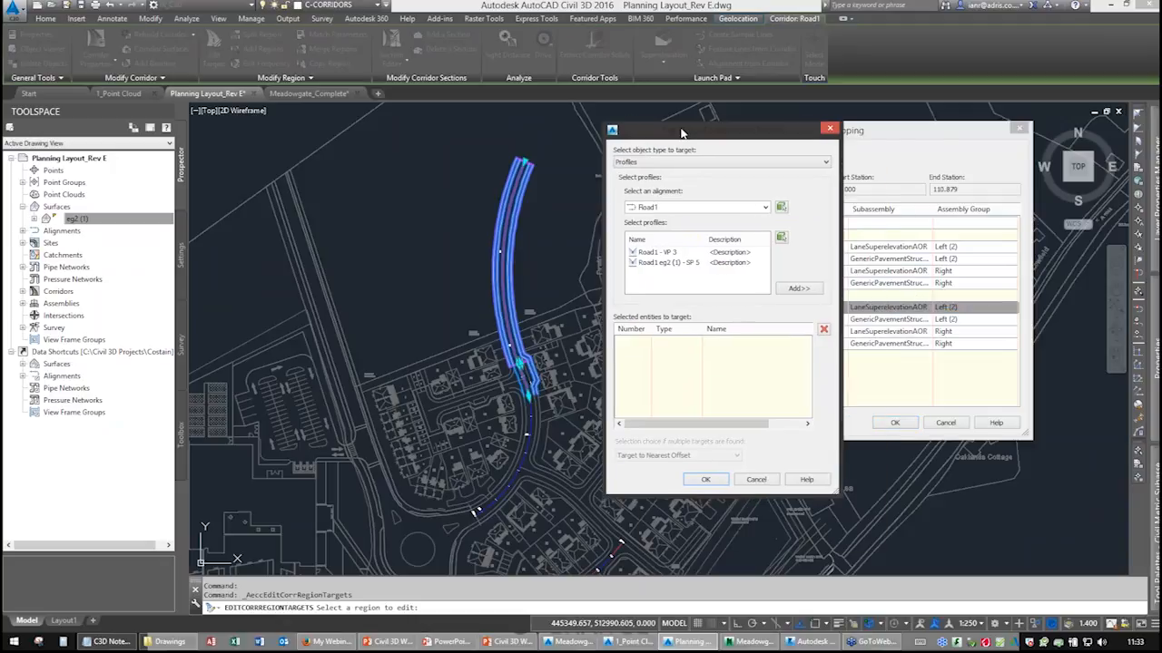
click(664, 161)
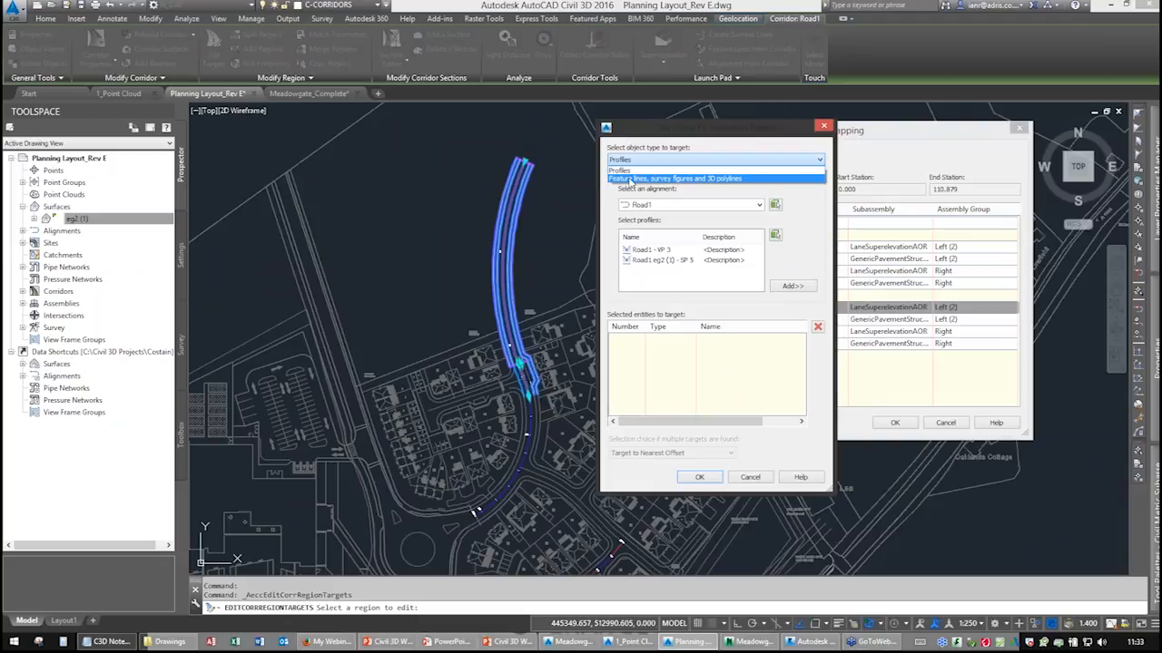
click(630, 179)
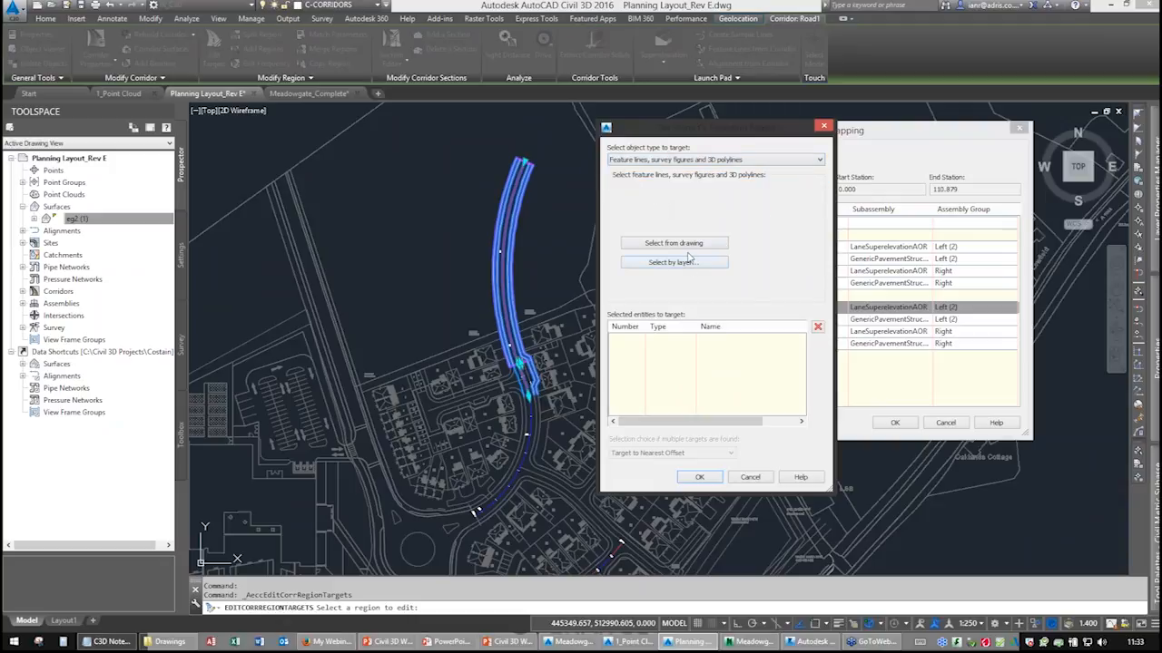
click(750, 477)
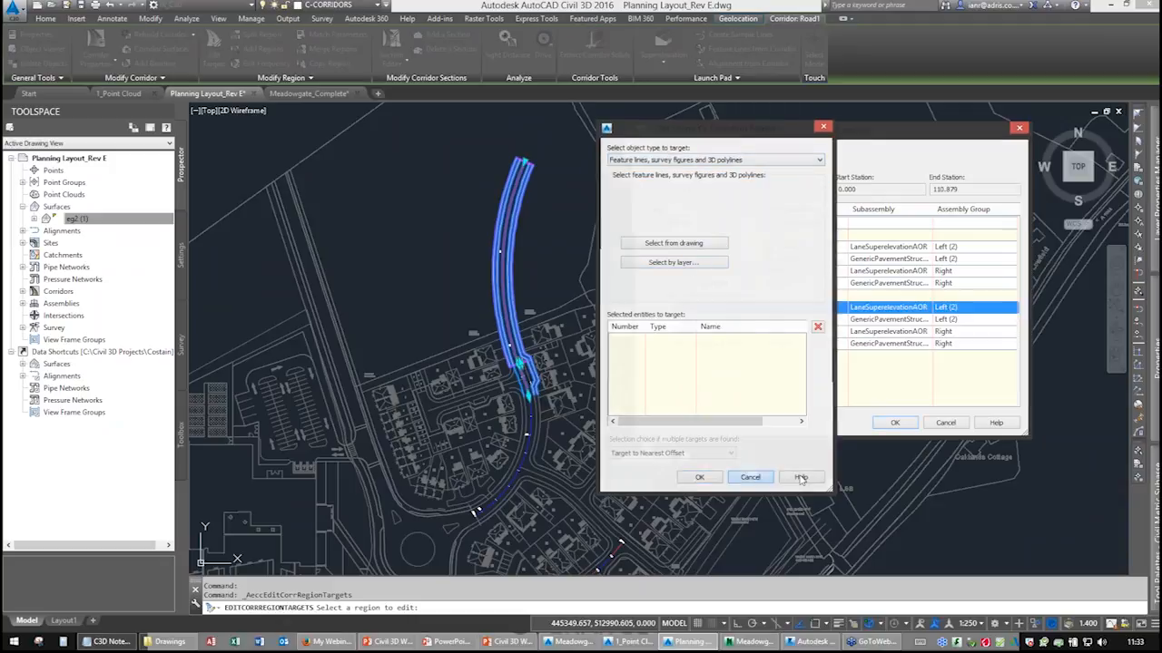
click(950, 426)
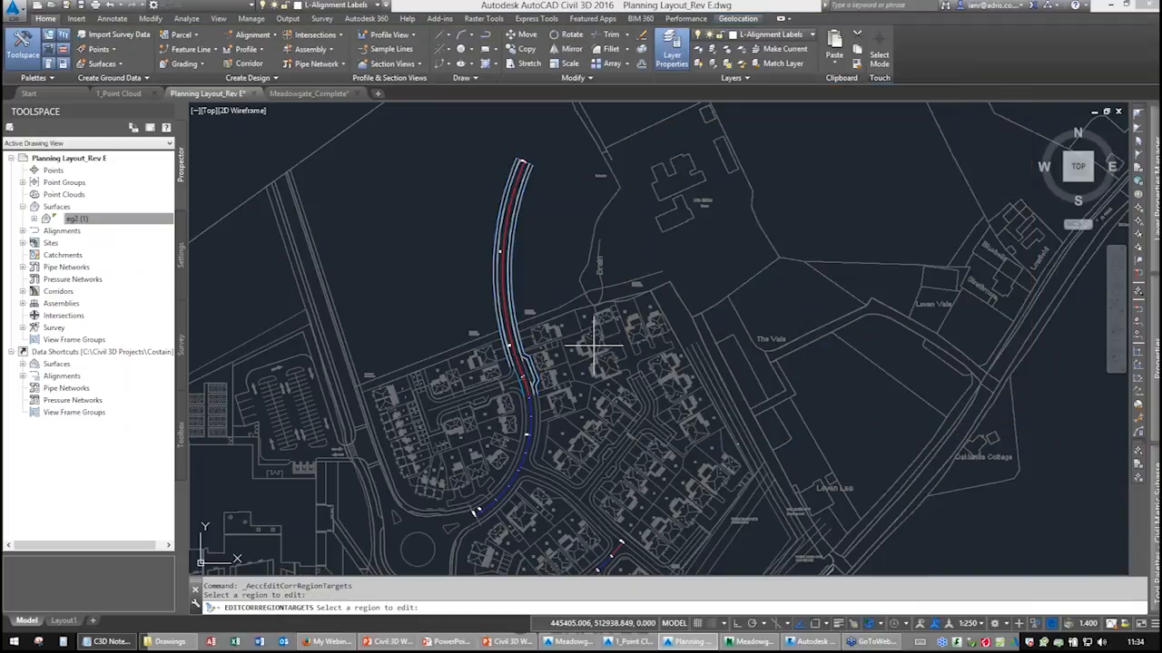
middle_drag(580, 387, 579, 385)
scroll(579, 387, up, 2)
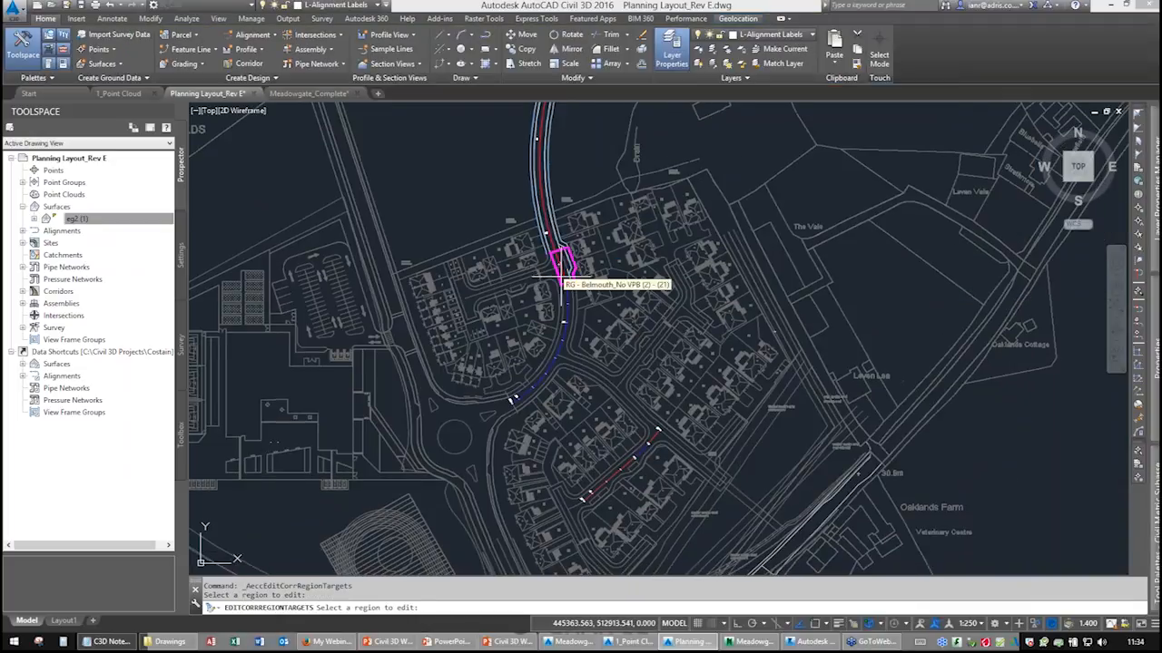
scroll(557, 262, up, 3)
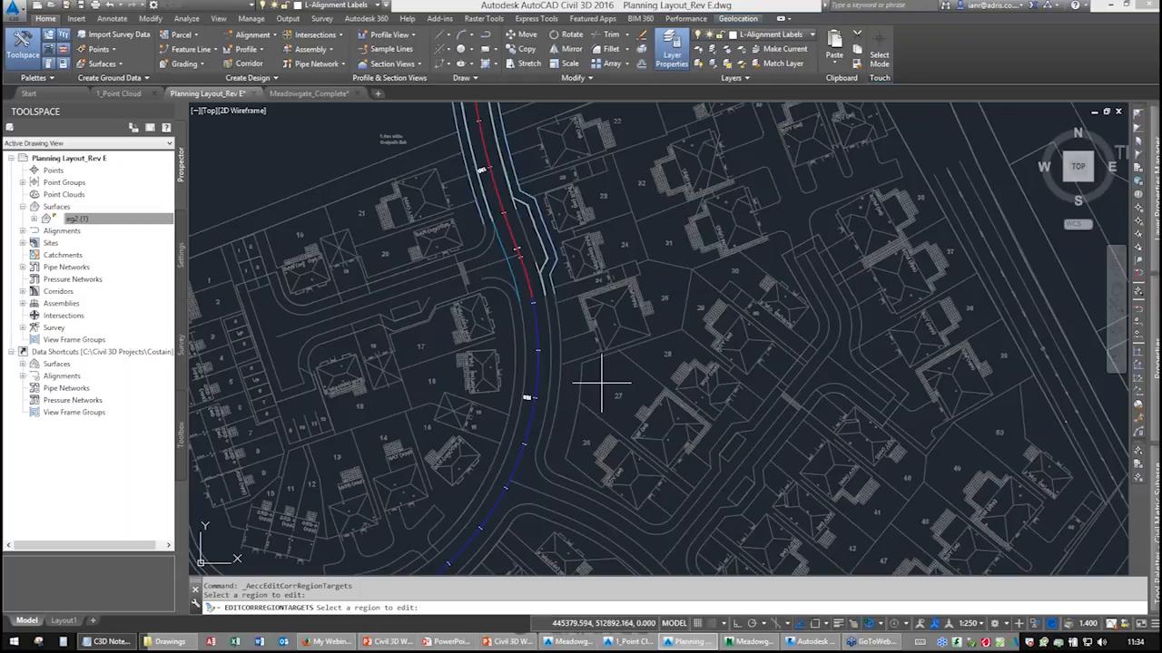
middle_drag(602, 384, 591, 415)
key(Escape)
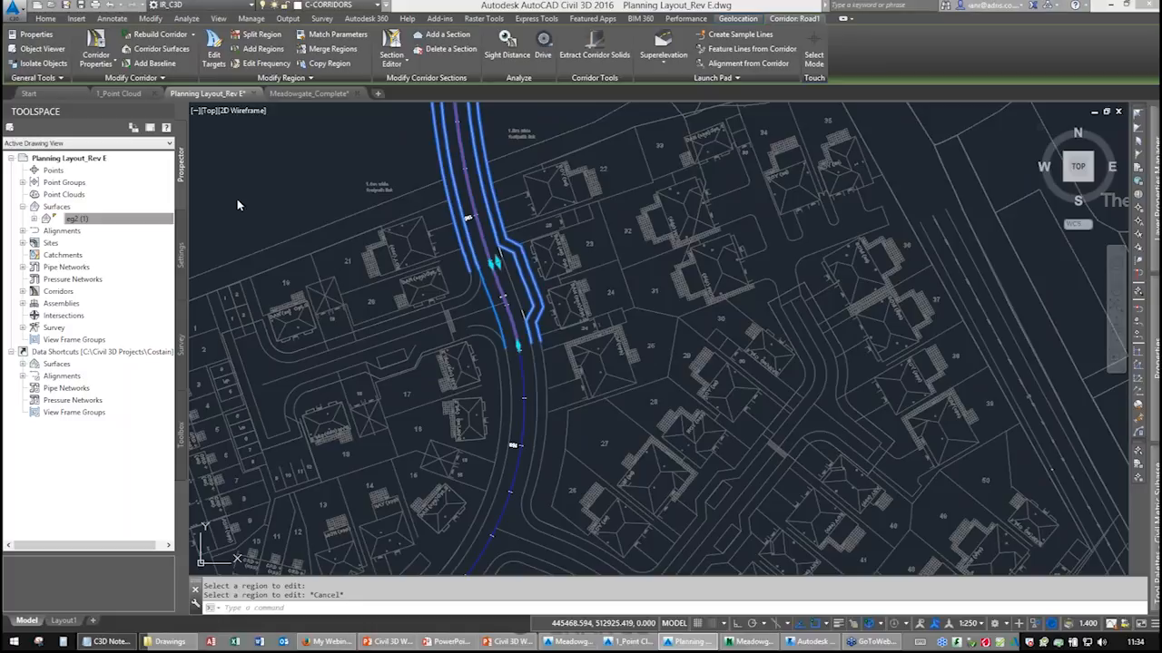
Switch to Autodesk ReCap and open the recent A52 point cloud project.
click(116, 93)
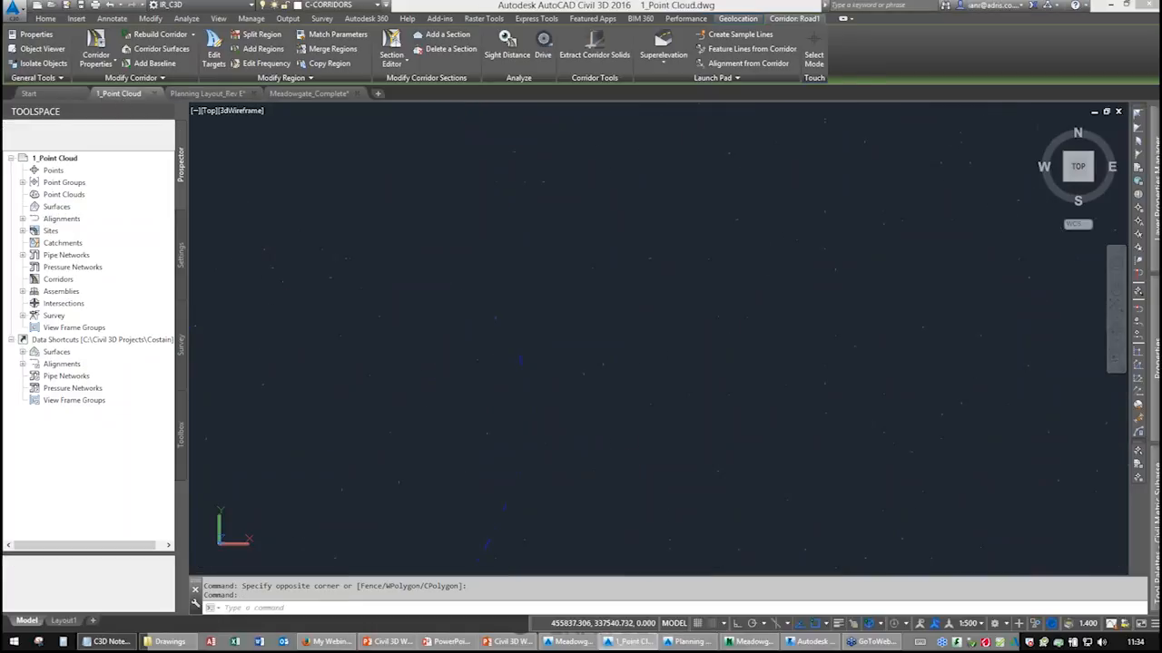
key(Escape)
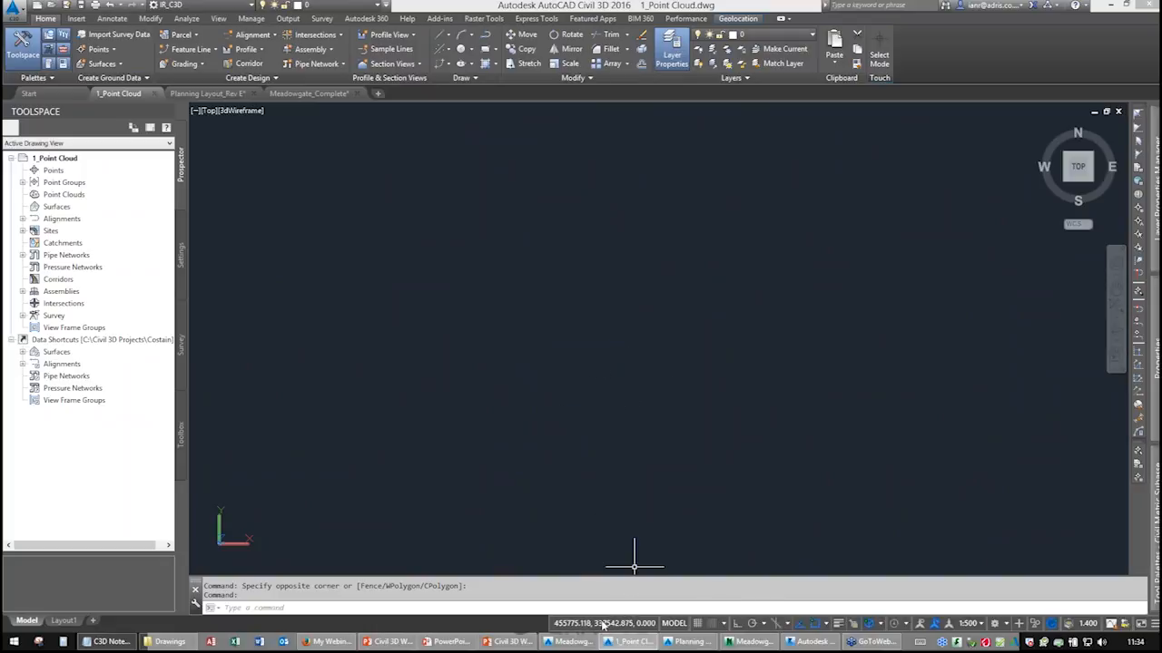
mouse_move(634, 643)
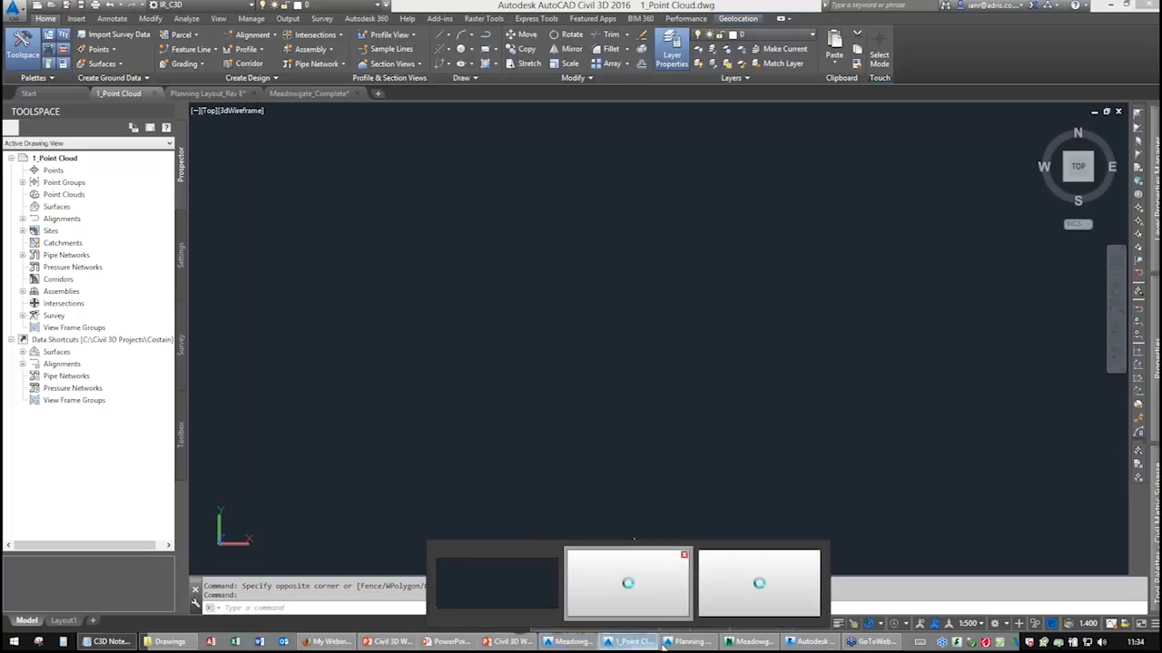
click(812, 643)
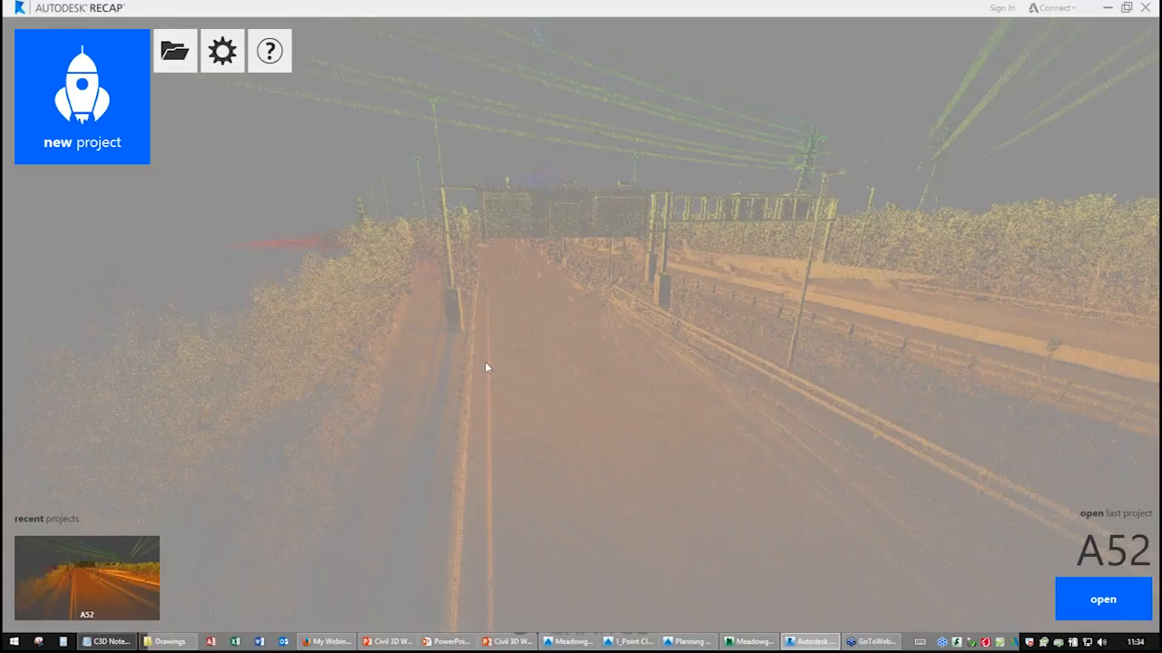
click(115, 585)
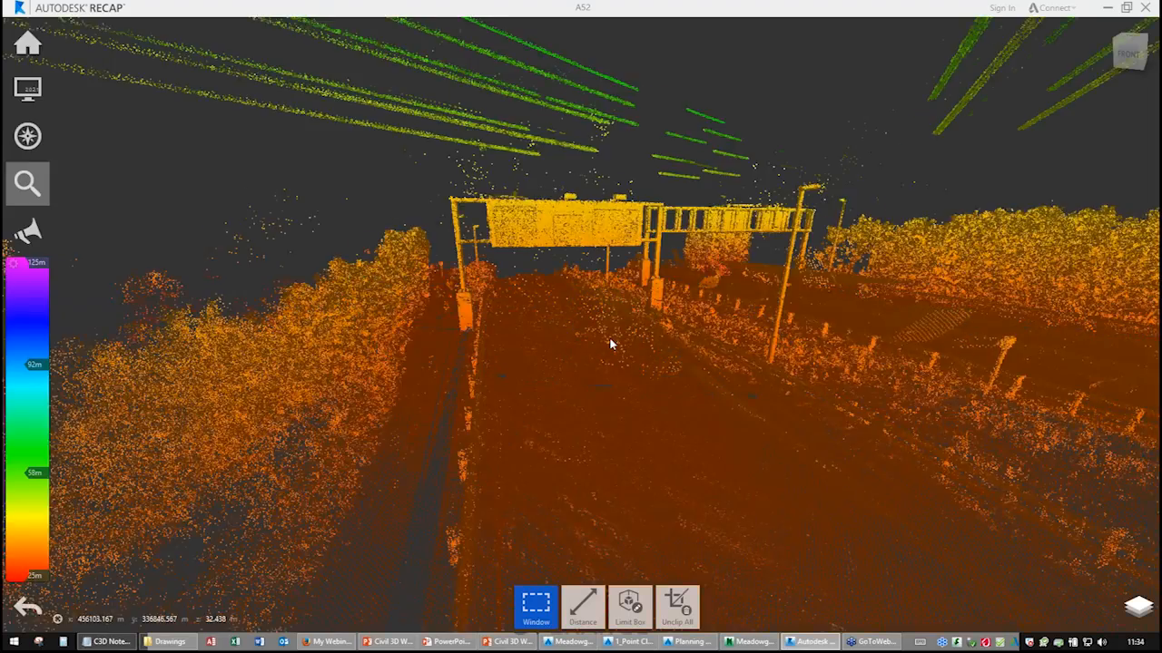
scroll(554, 319, down, 4)
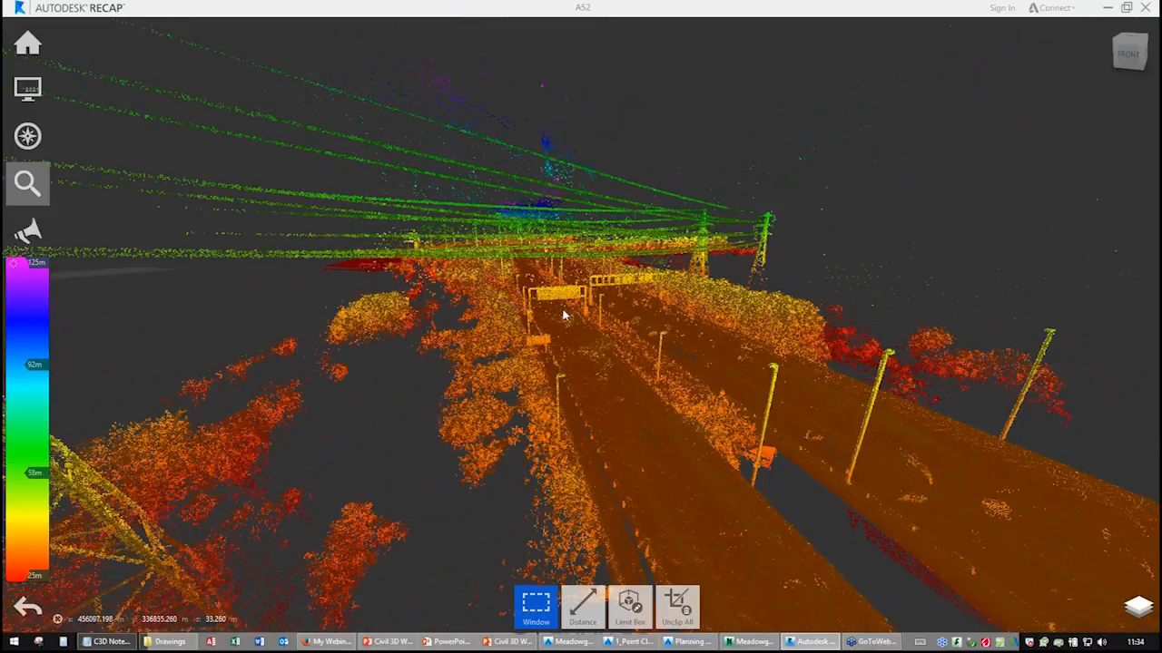
Orbit and zoom around the A52 point cloud to inspect the road, lighting columns and pylons.
drag(561, 286, 430, 380)
scroll(430, 379, up, 6)
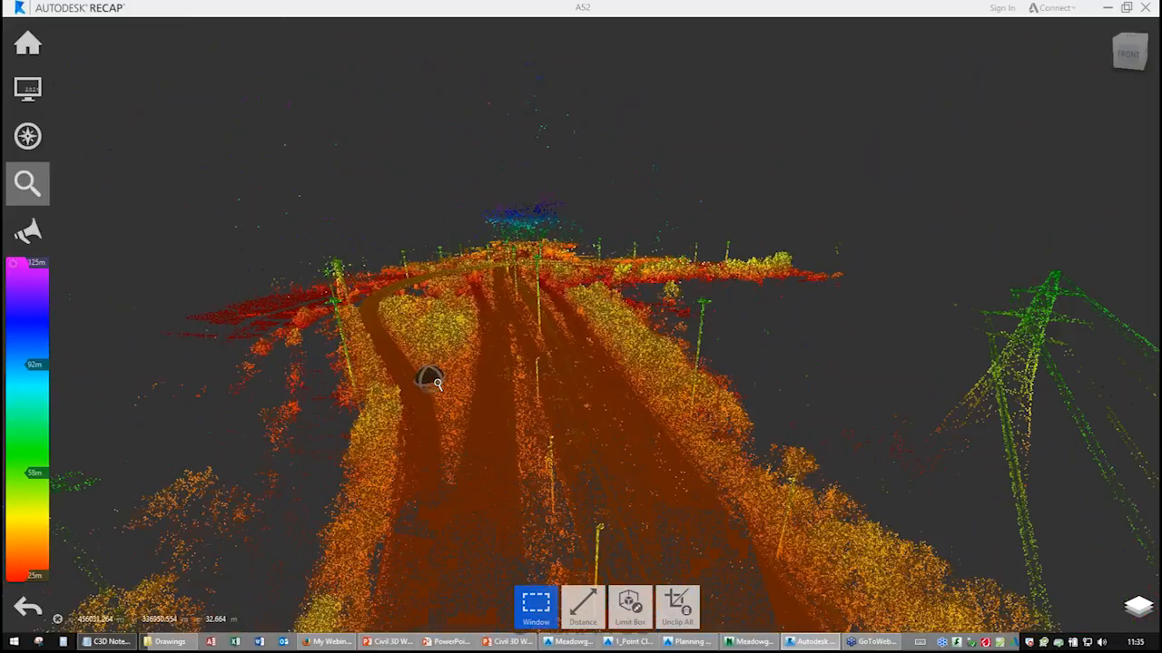
scroll(430, 379, up, 4)
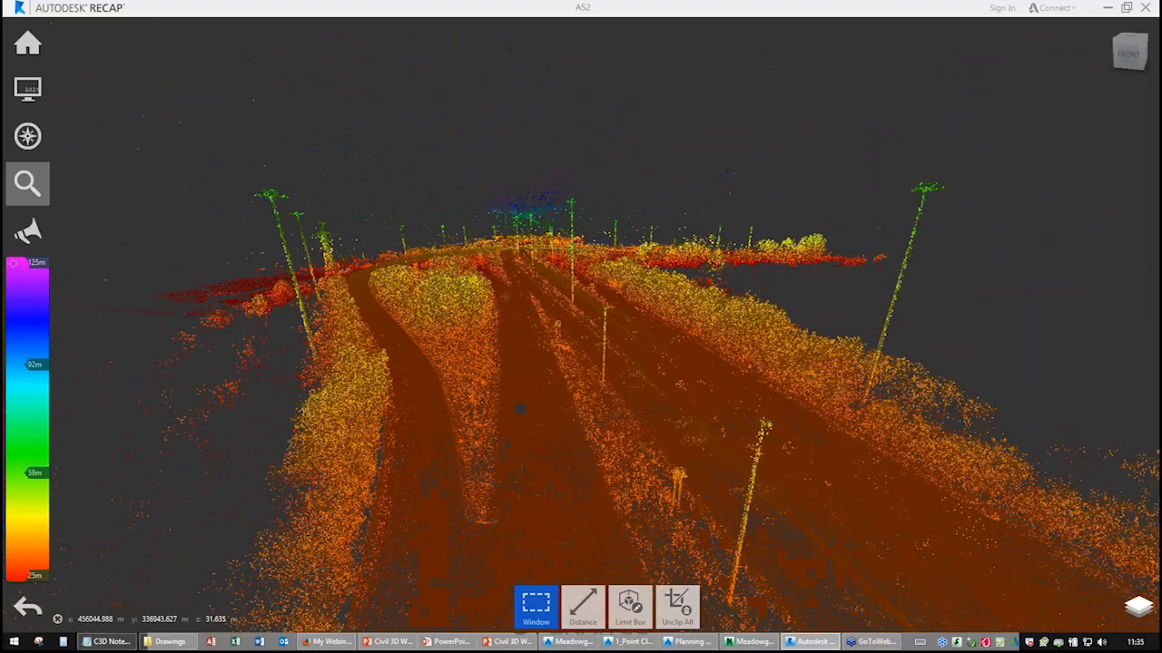
scroll(514, 318, up, 3)
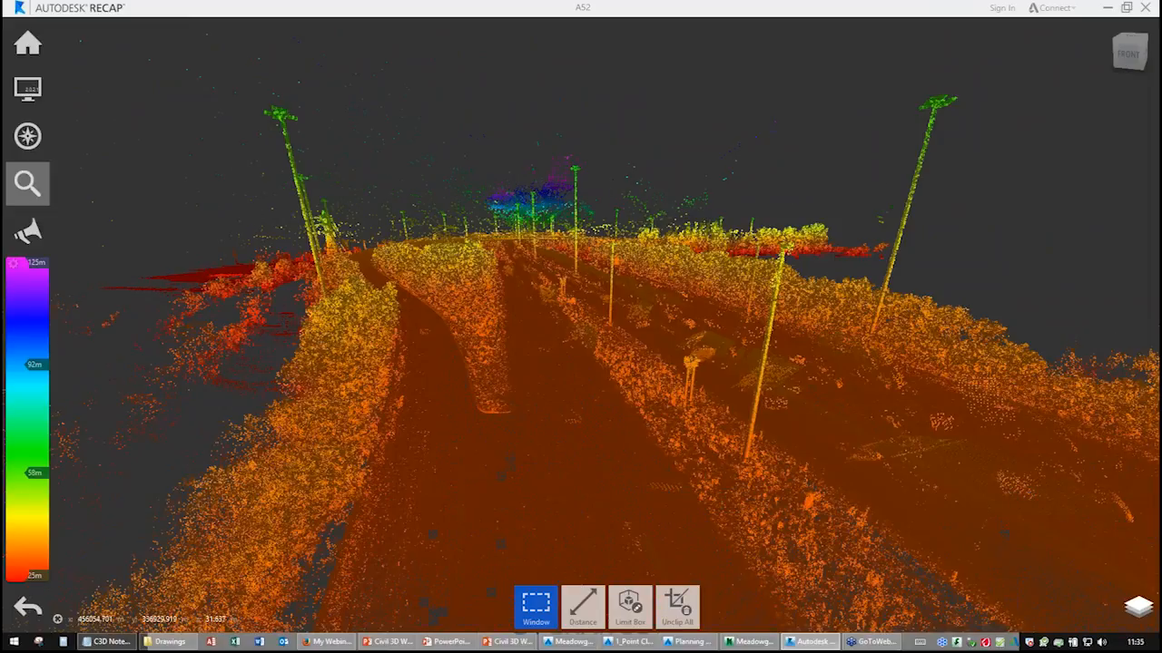
scroll(409, 379, up, 3)
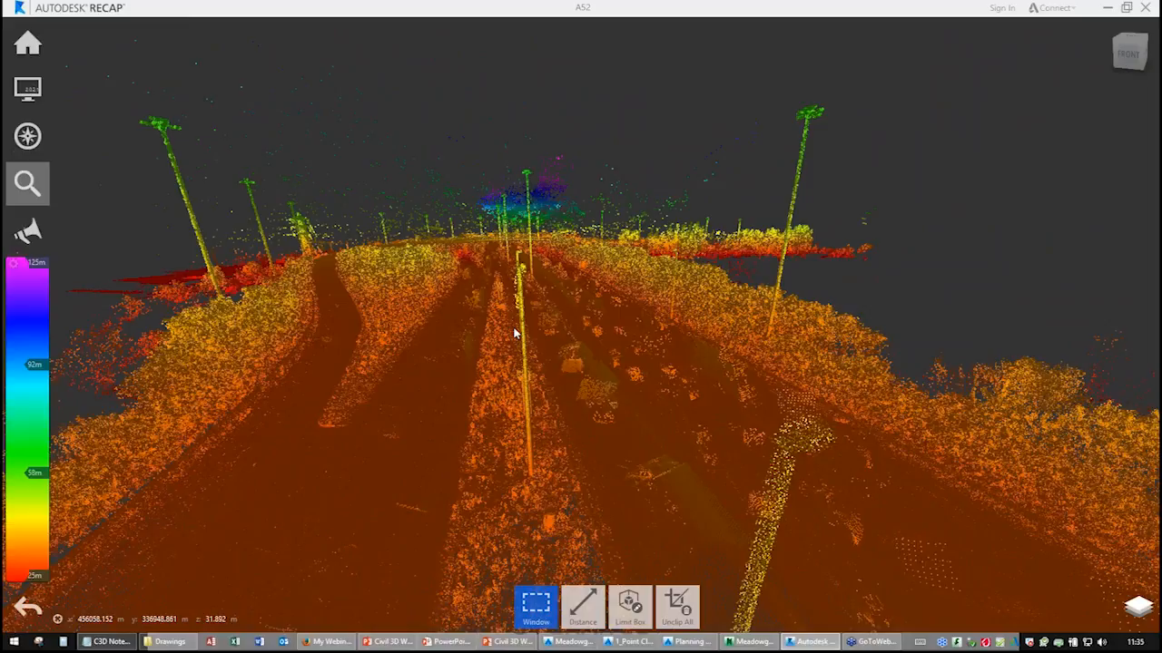
scroll(453, 339, down, 4)
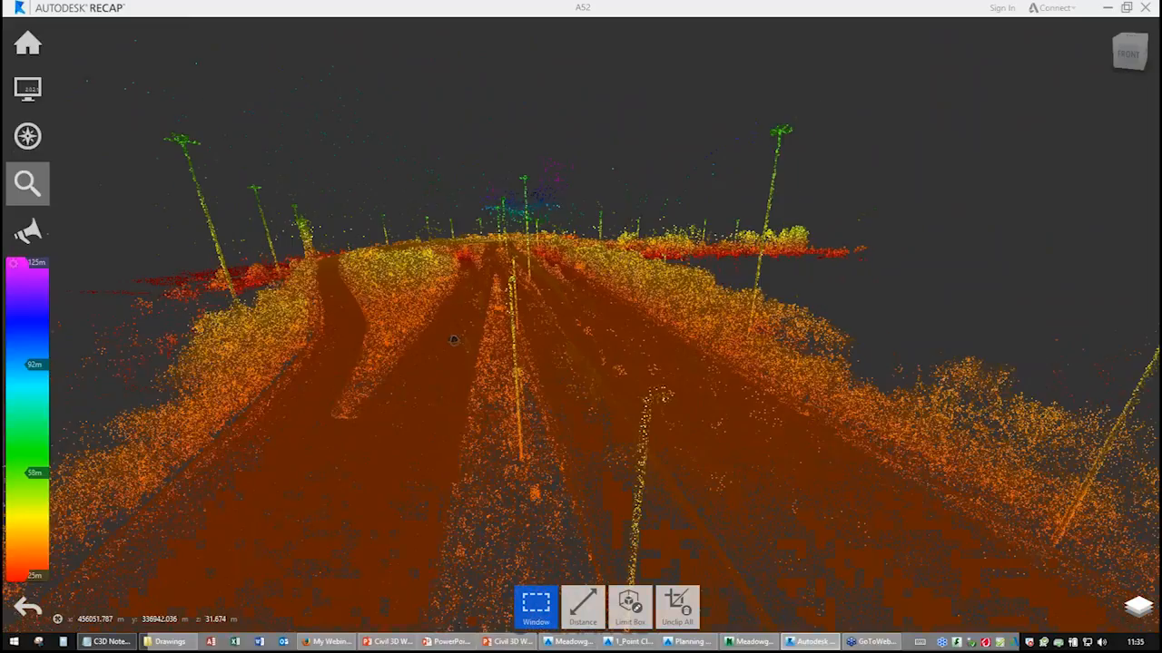
scroll(455, 341, down, 3)
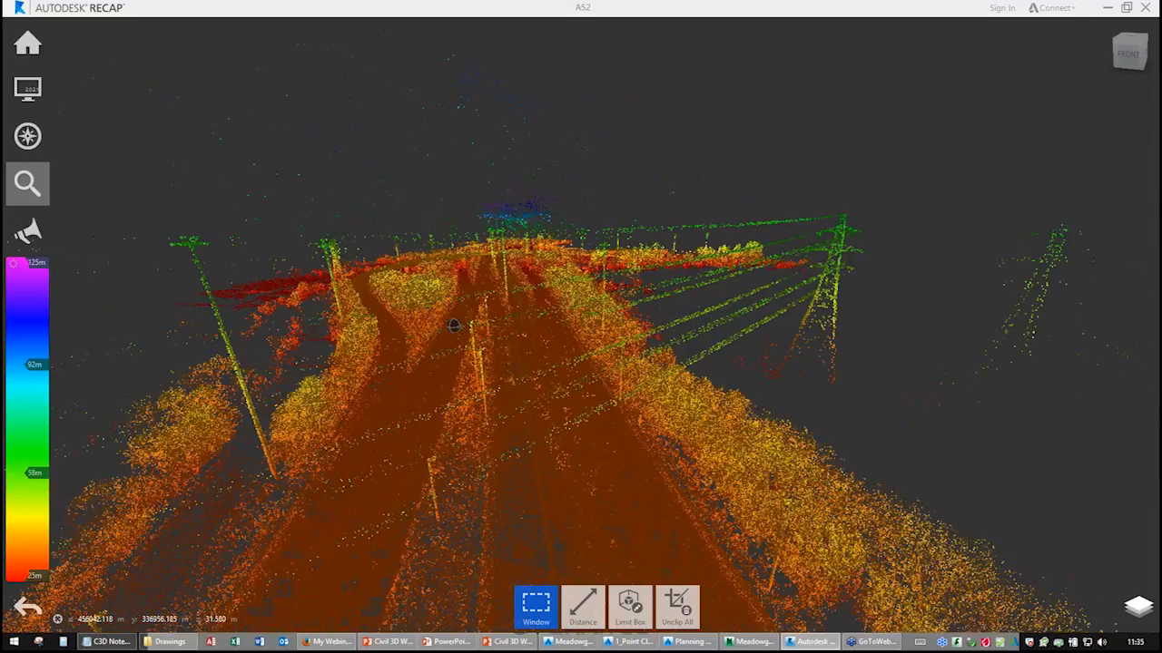
scroll(453, 325, up, 2)
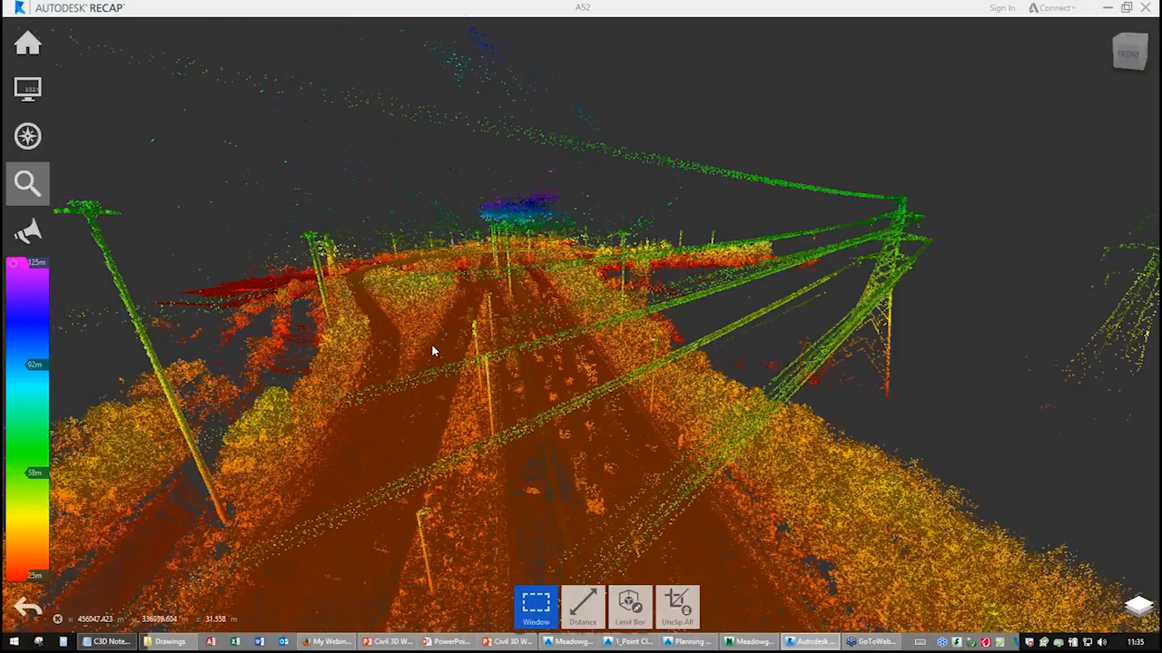
middle_drag(433, 350, 541, 386)
mouse_move(541, 386)
mouse_down()
mouse_move(666, 390)
mouse_move(662, 376)
mouse_move(520, 389)
mouse_up()
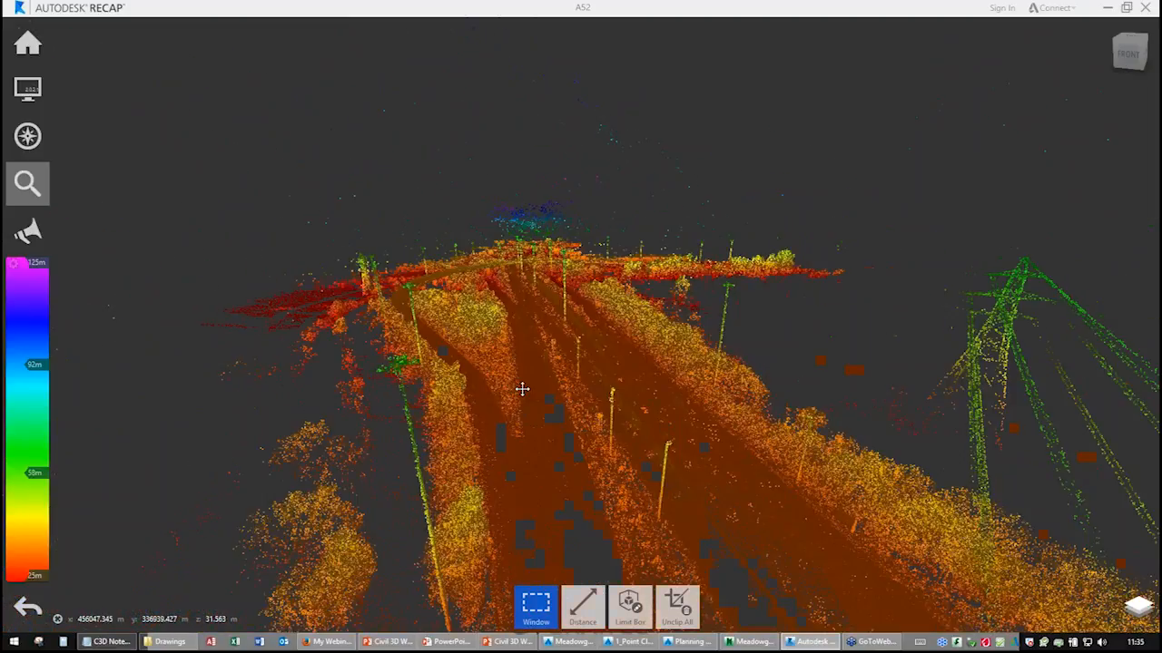
Browse the scan files in the A52 Support data folder, then return to the point cloud.
click(170, 642)
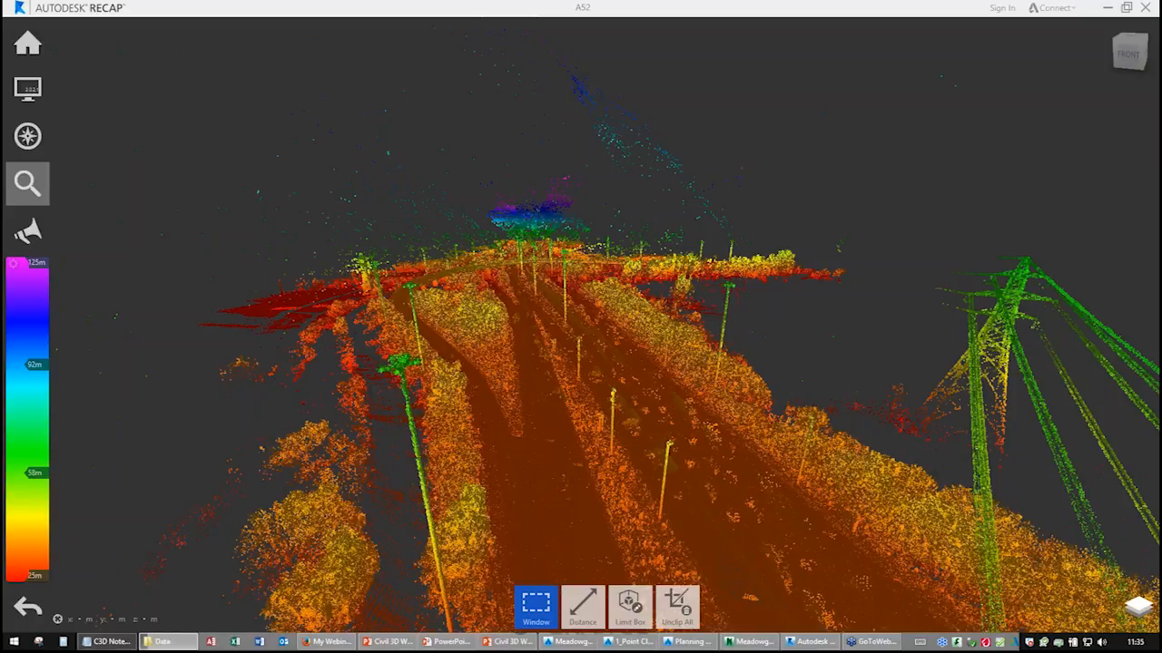
drag(1160, 229, 670, 90)
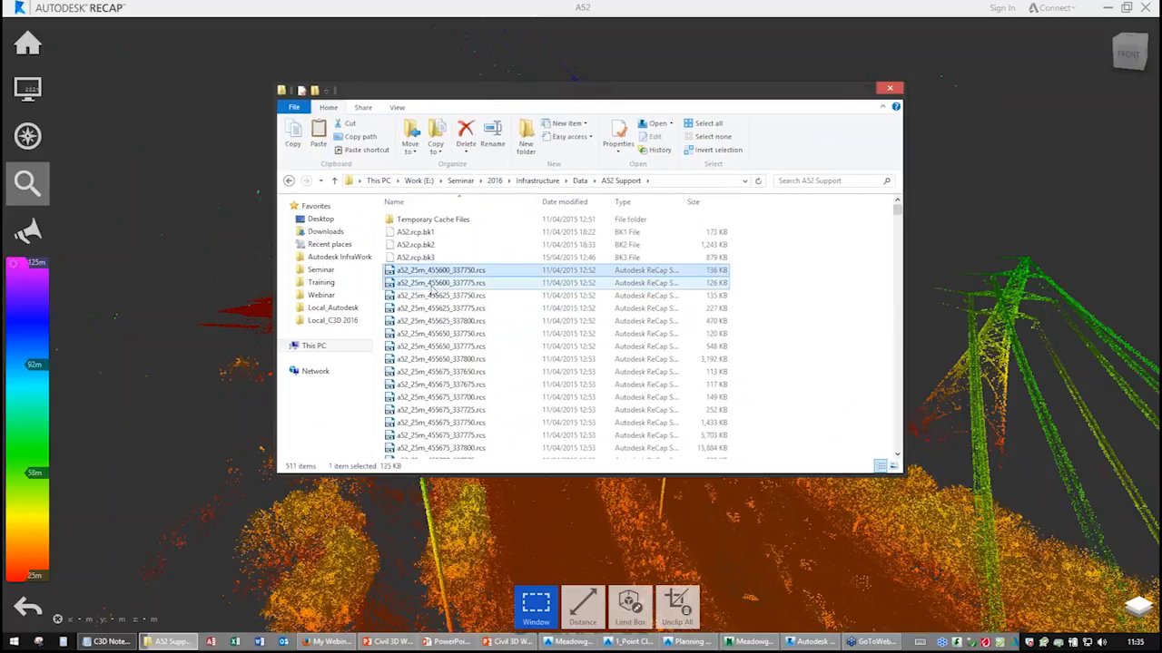
click(436, 333)
mouse_move(897, 208)
mouse_down()
mouse_move(880, 461)
mouse_move(896, 209)
mouse_up()
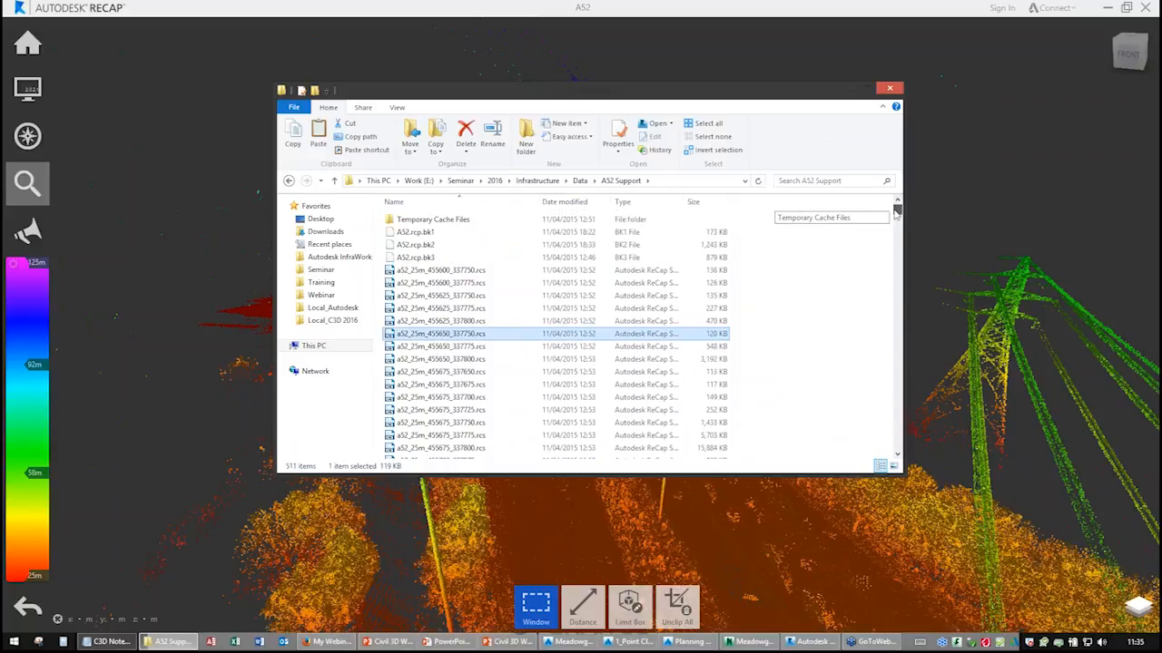
click(459, 309)
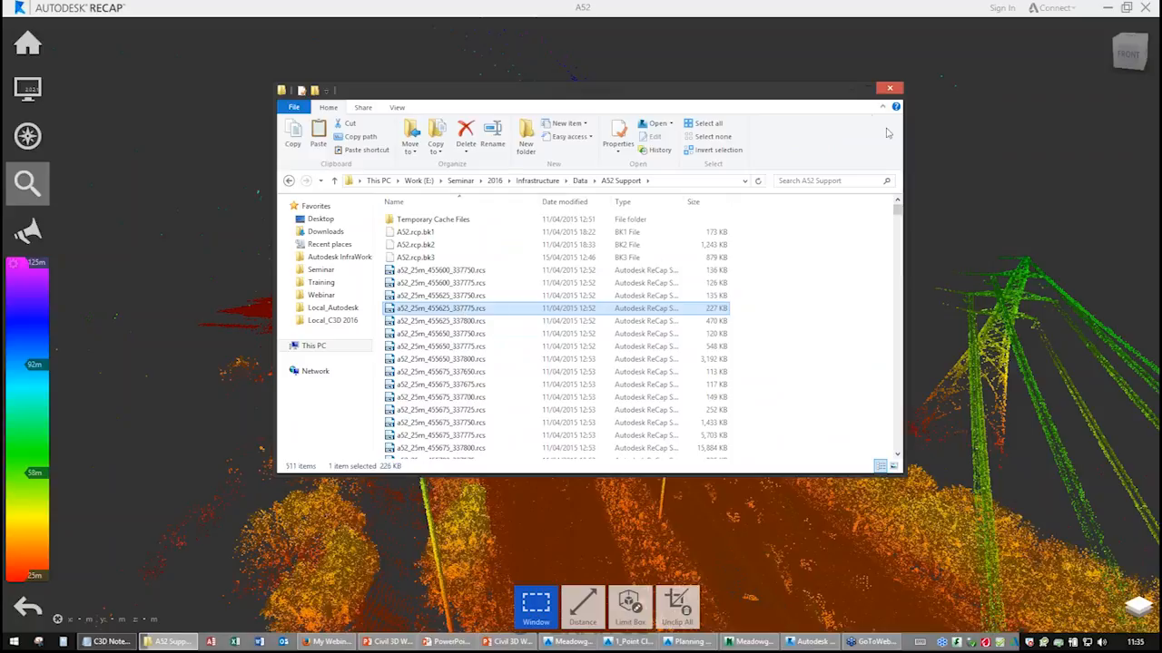
drag(804, 100, 1160, 89)
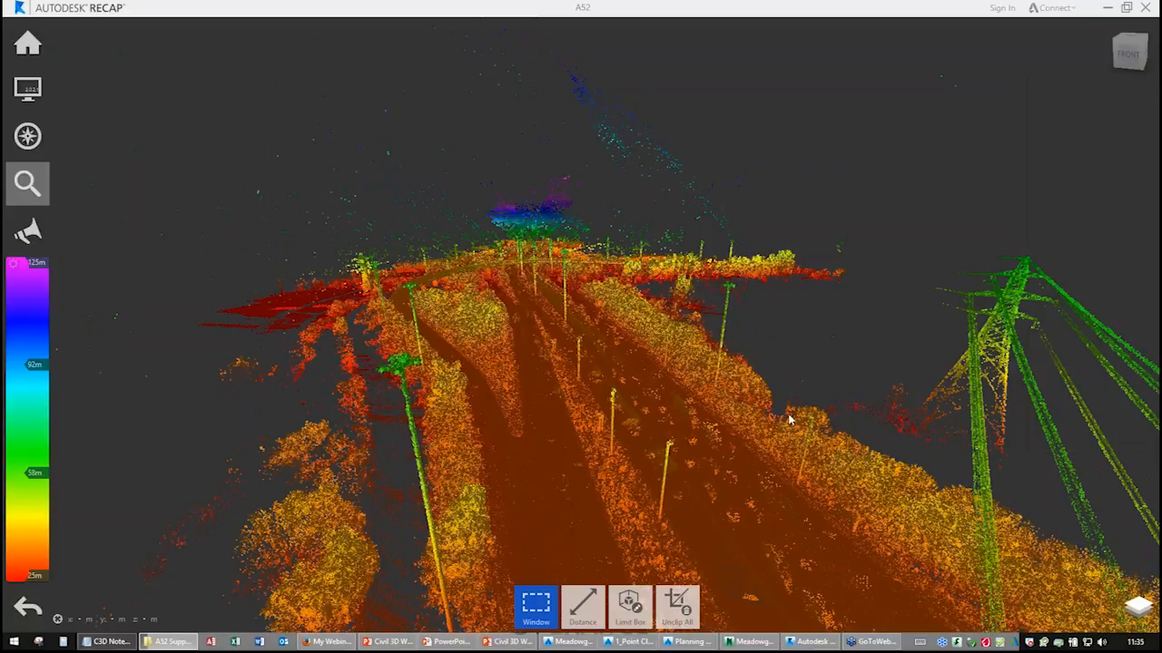
Orbit the point cloud and preview the Intensity, Normal and Scan Location colour modes before returning to Elevation.
middle_drag(570, 439, 548, 334)
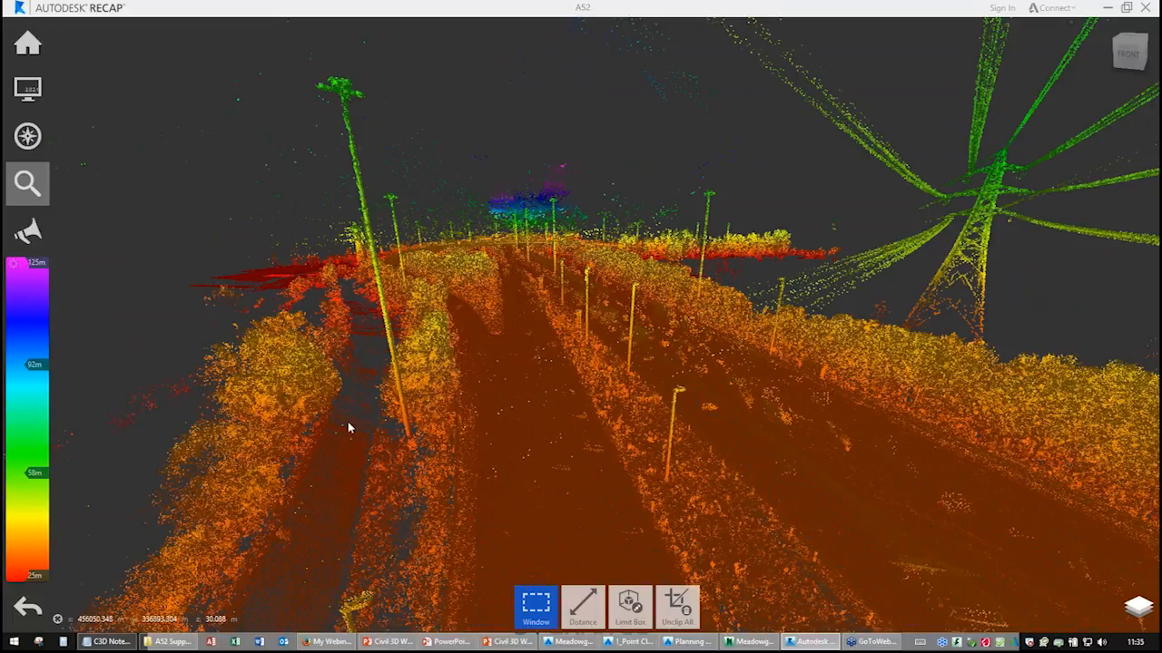
middle_drag(539, 410, 472, 447)
mouse_move(37, 142)
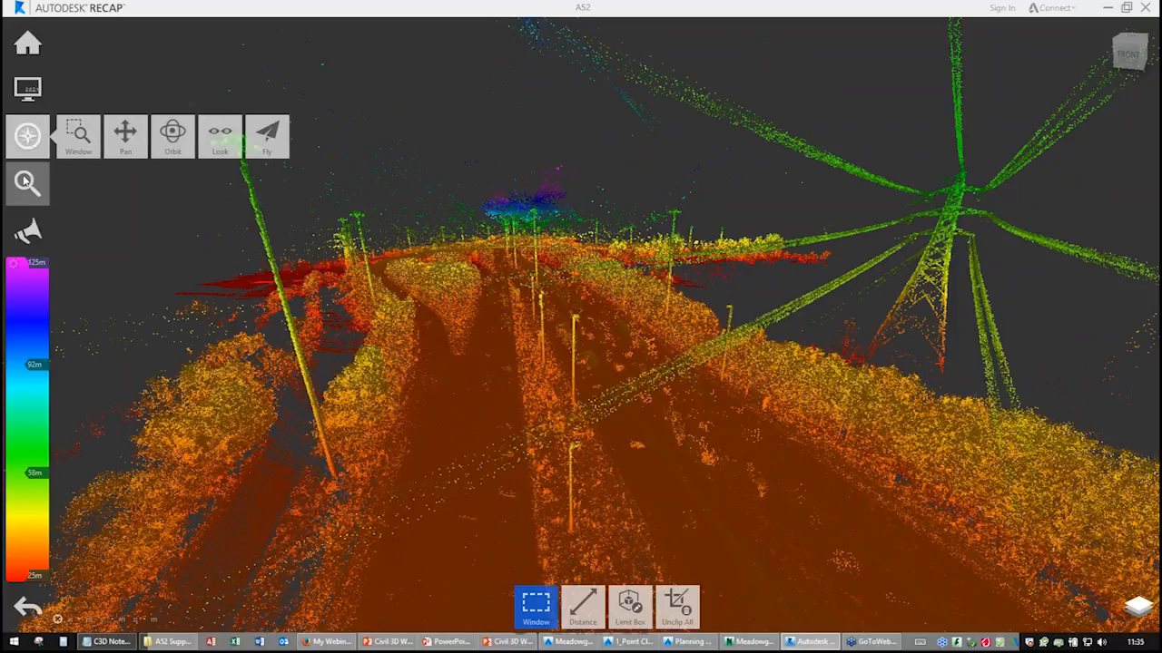
mouse_move(27, 88)
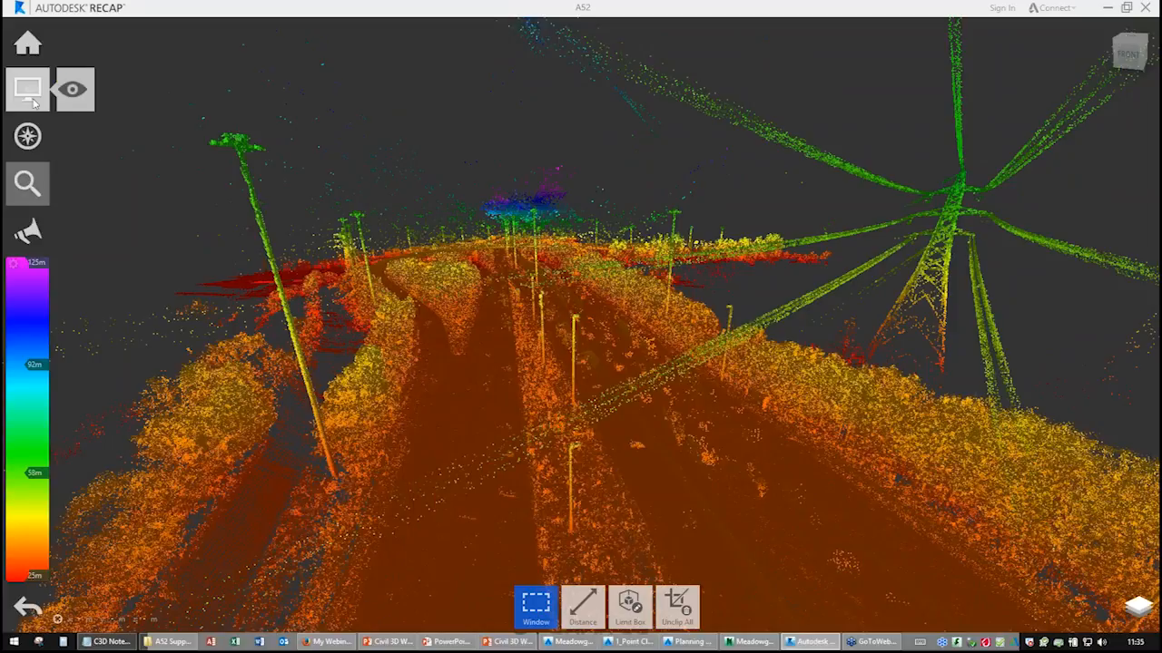
mouse_move(78, 89)
click(78, 140)
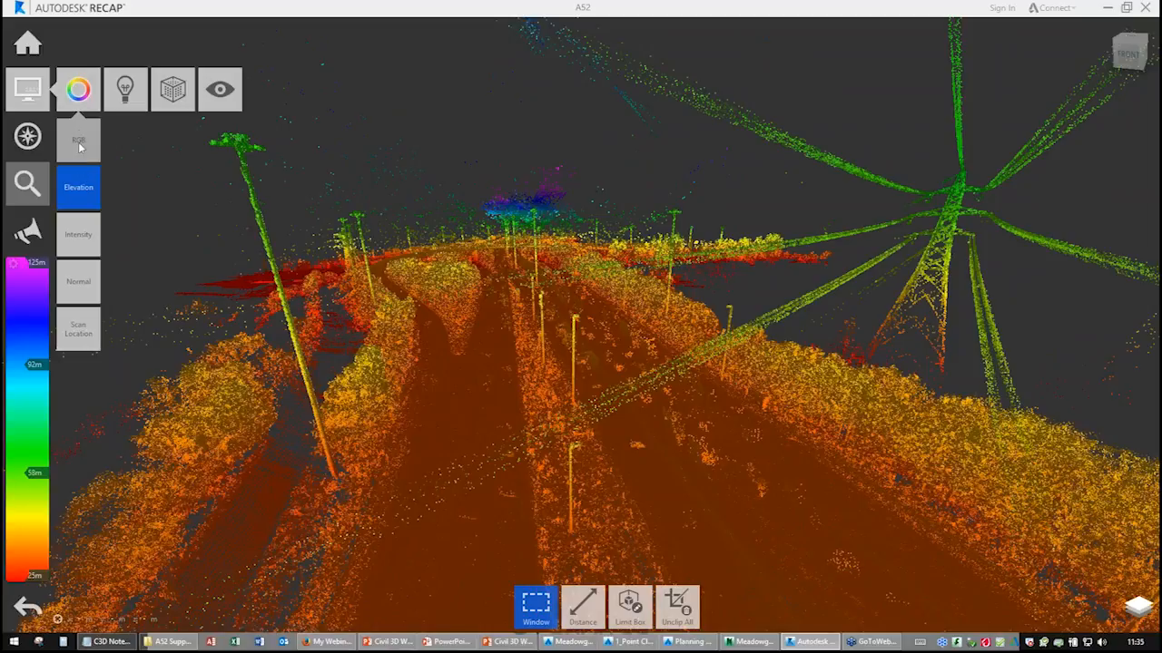
click(76, 234)
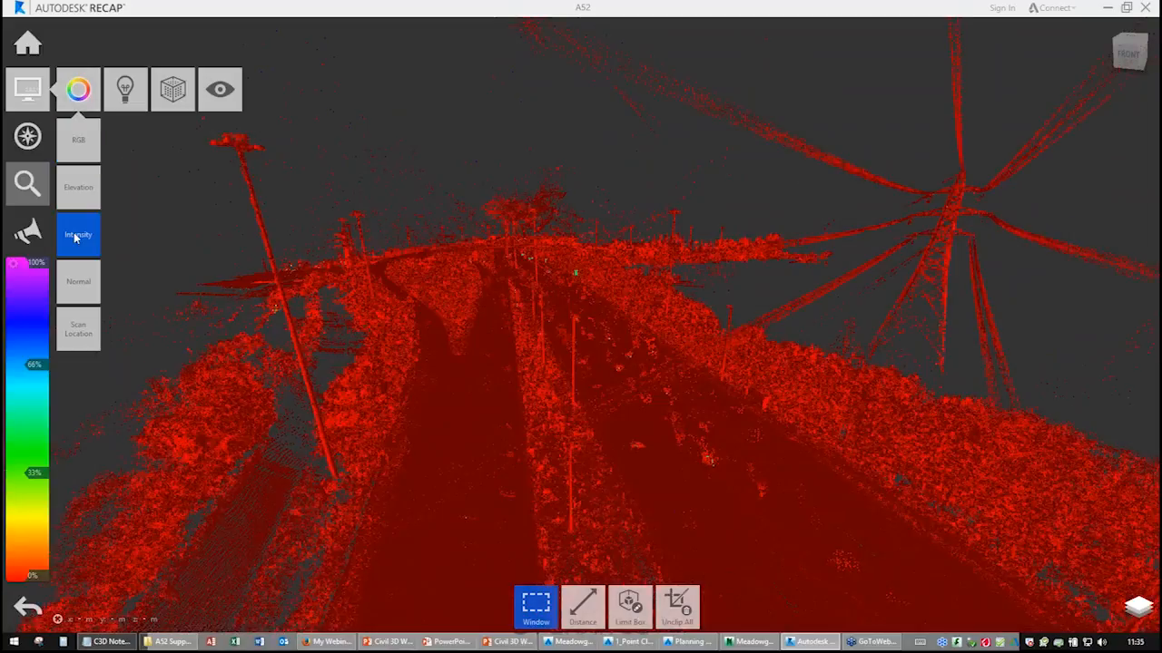
click(86, 288)
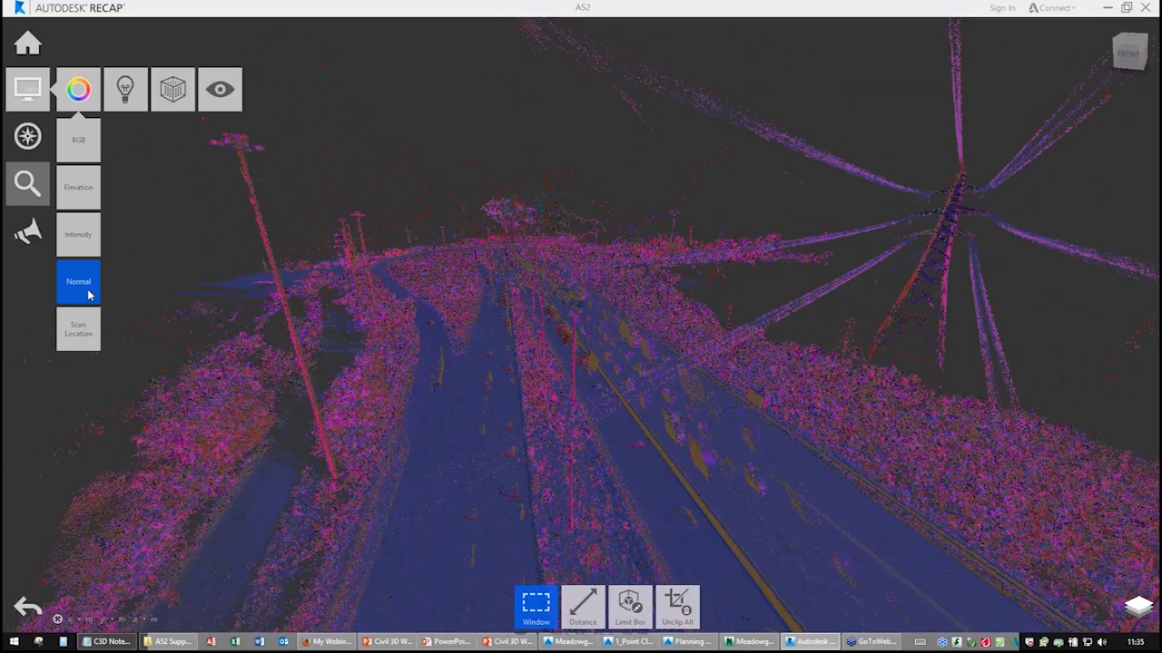
click(91, 338)
middle_drag(626, 351, 621, 254)
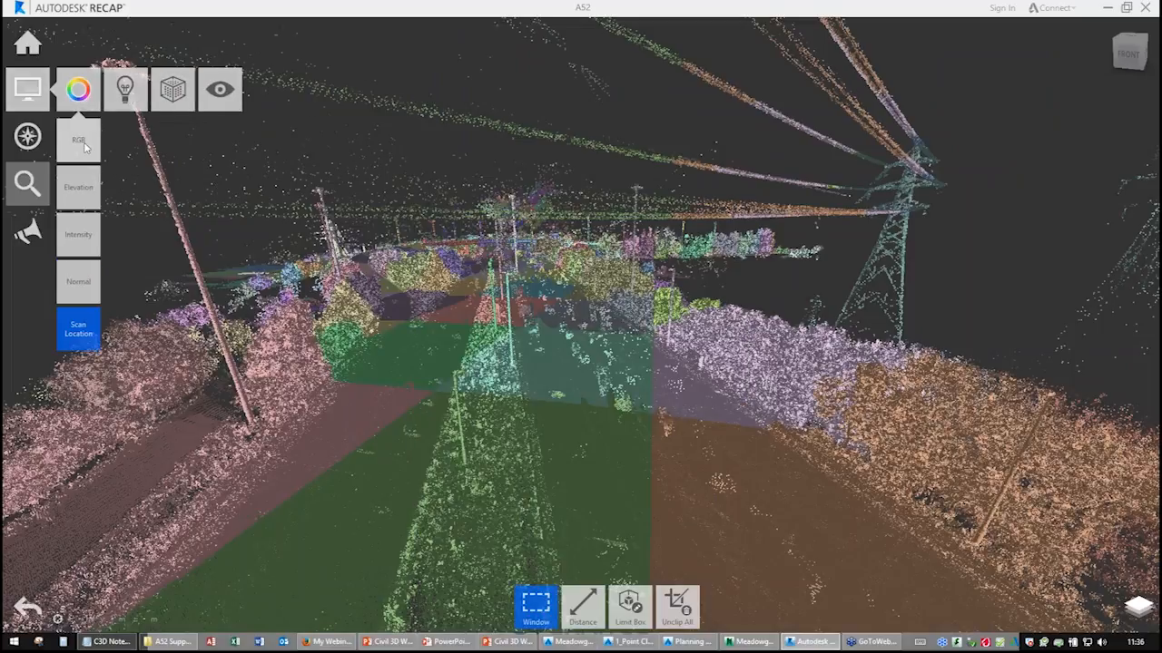
click(91, 191)
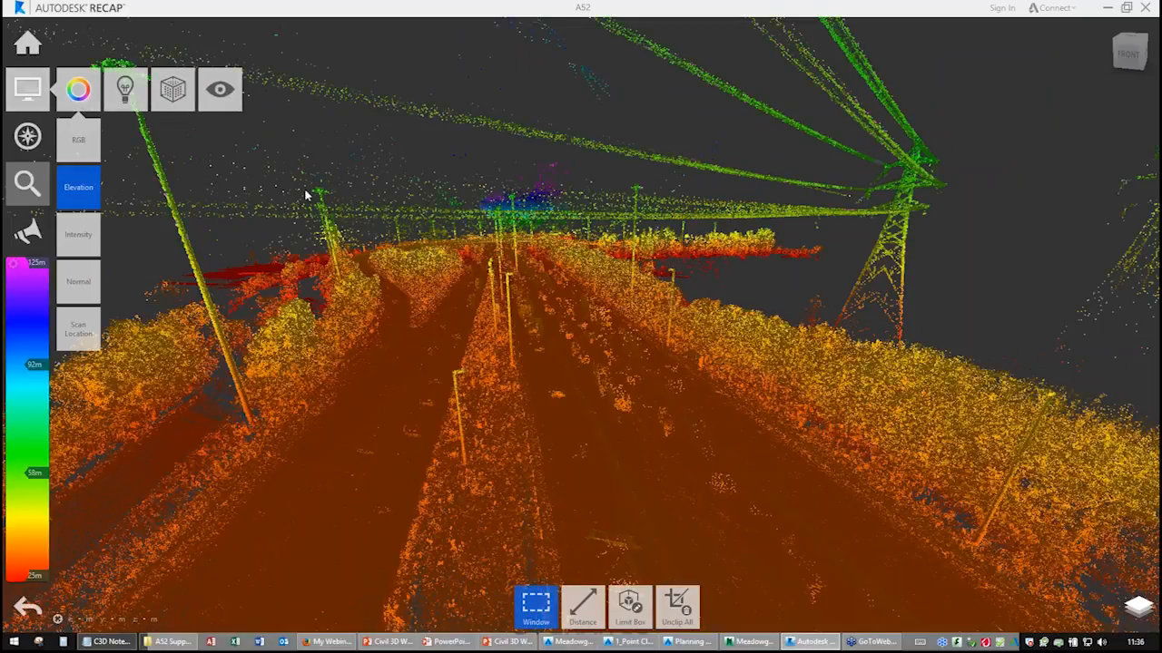
Orbit and zoom further around the point cloud, then minimize ReCap.
drag(454, 306, 649, 222)
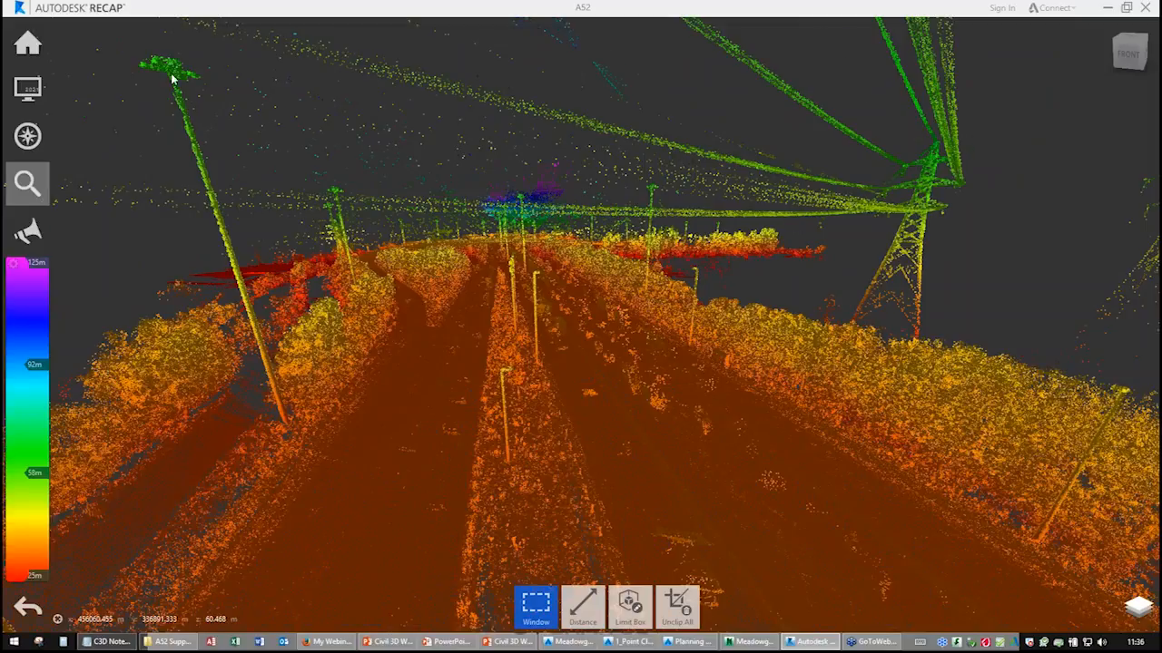
scroll(456, 298, down, 2)
middle_drag(457, 298, 579, 492)
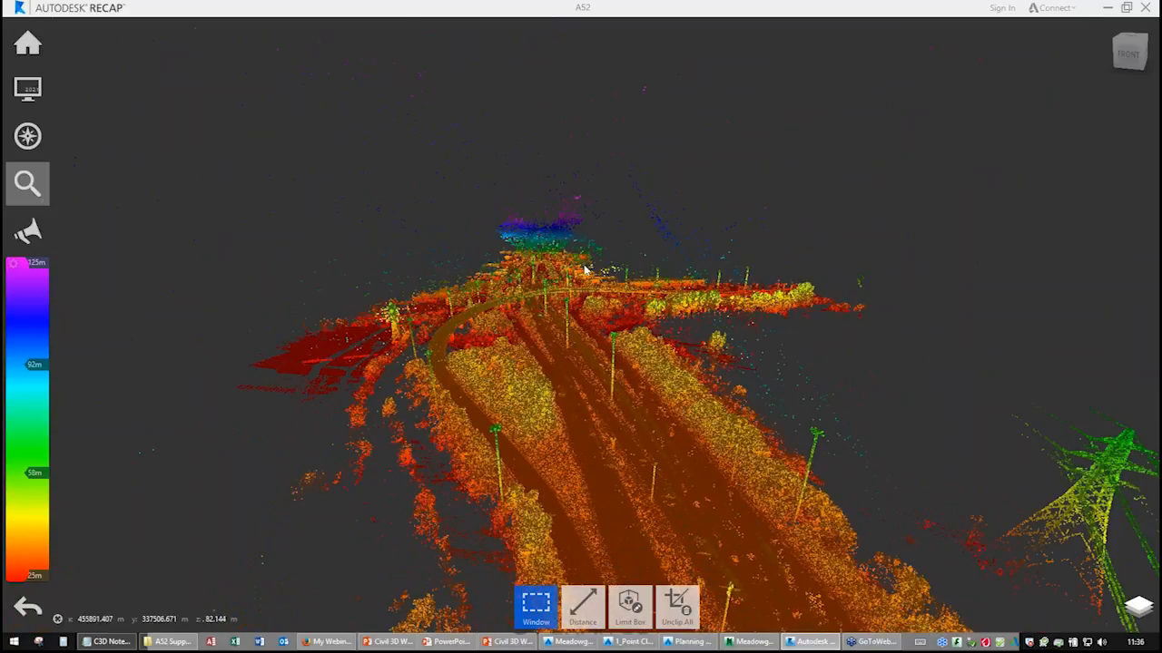
shift+middle_drag(598, 361, 542, 337)
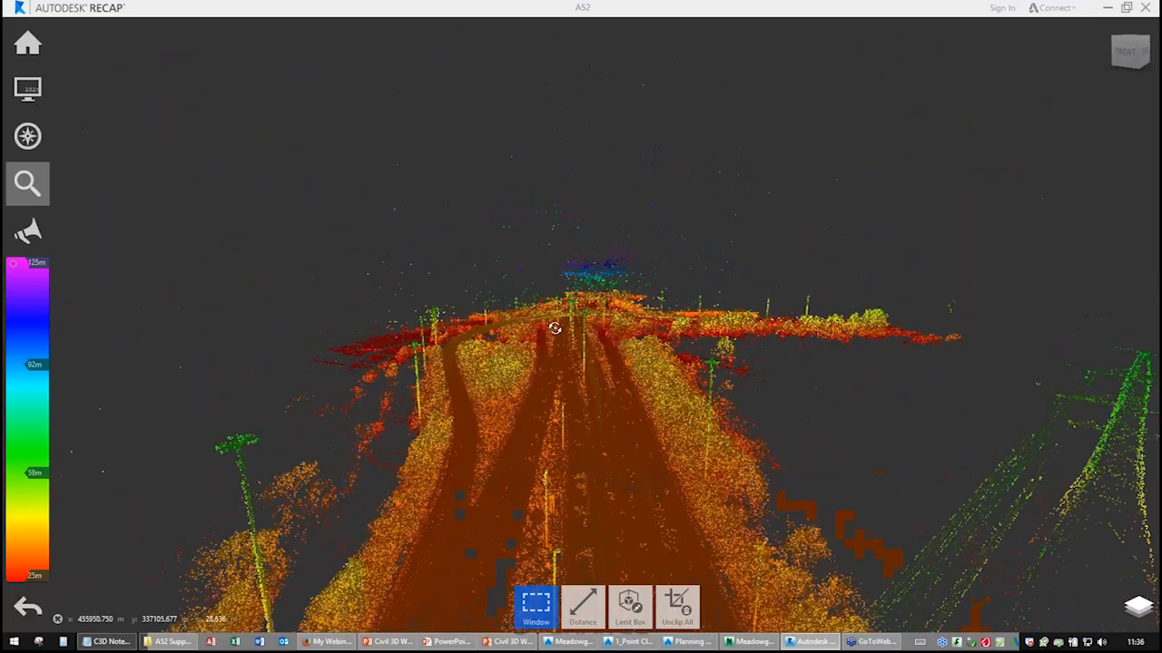
shift+middle_drag(612, 313, 646, 354)
scroll(578, 539, up, 5)
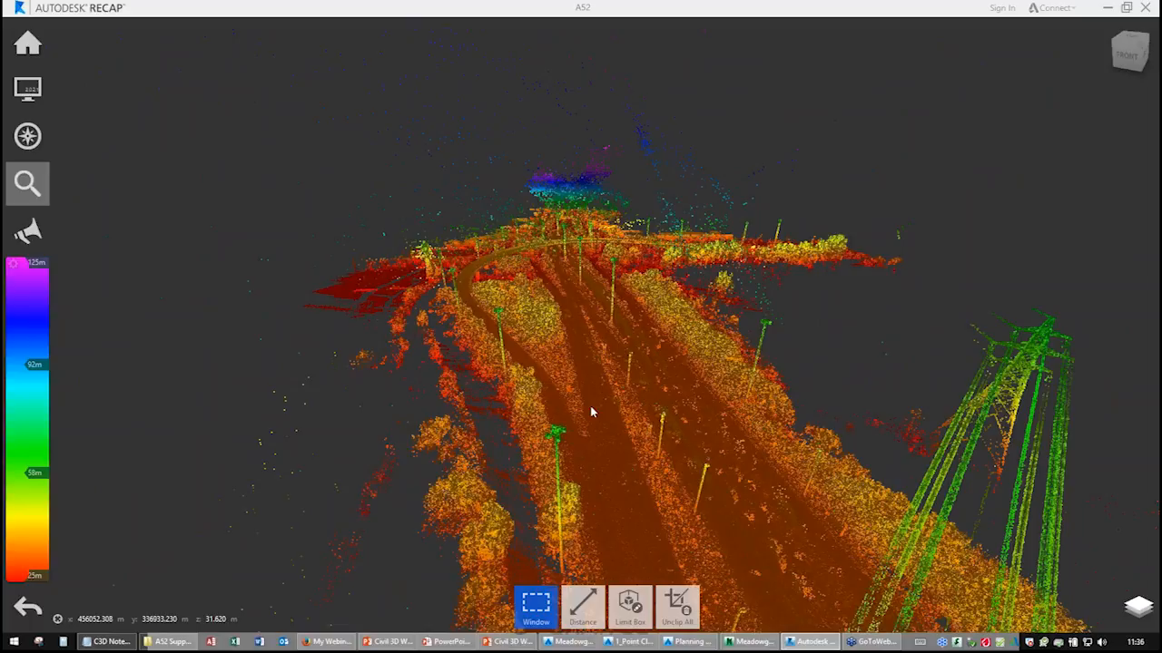
click(1108, 7)
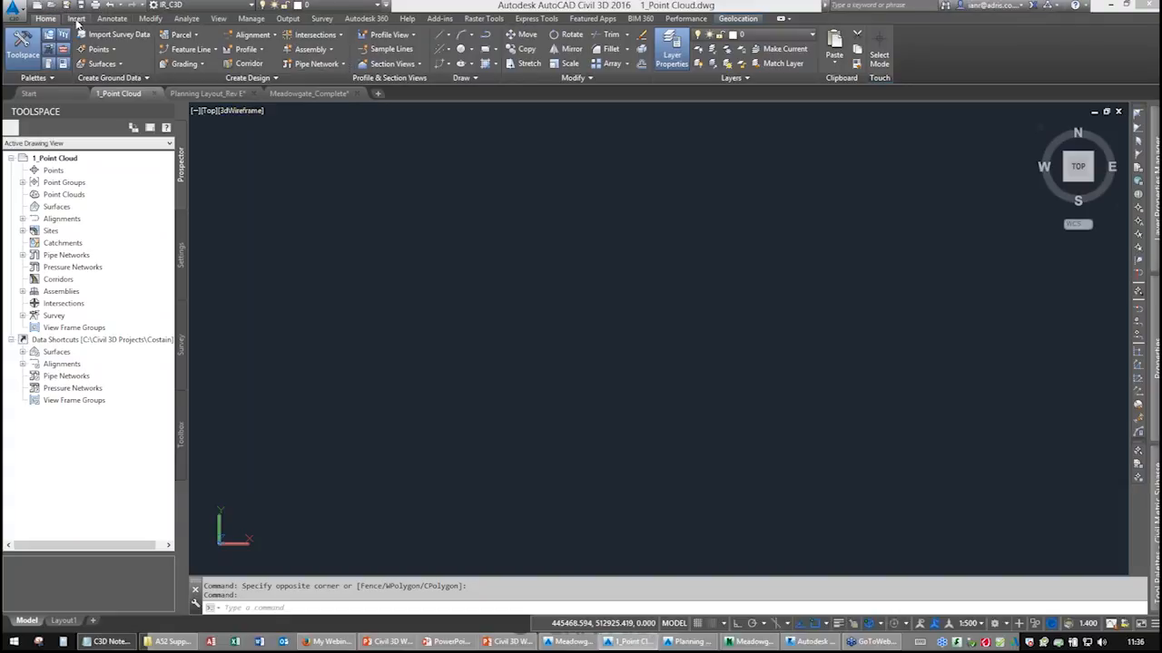
Start attaching a point cloud to the 1_Point Cloud drawing and open the A52.rcp project.
click(76, 19)
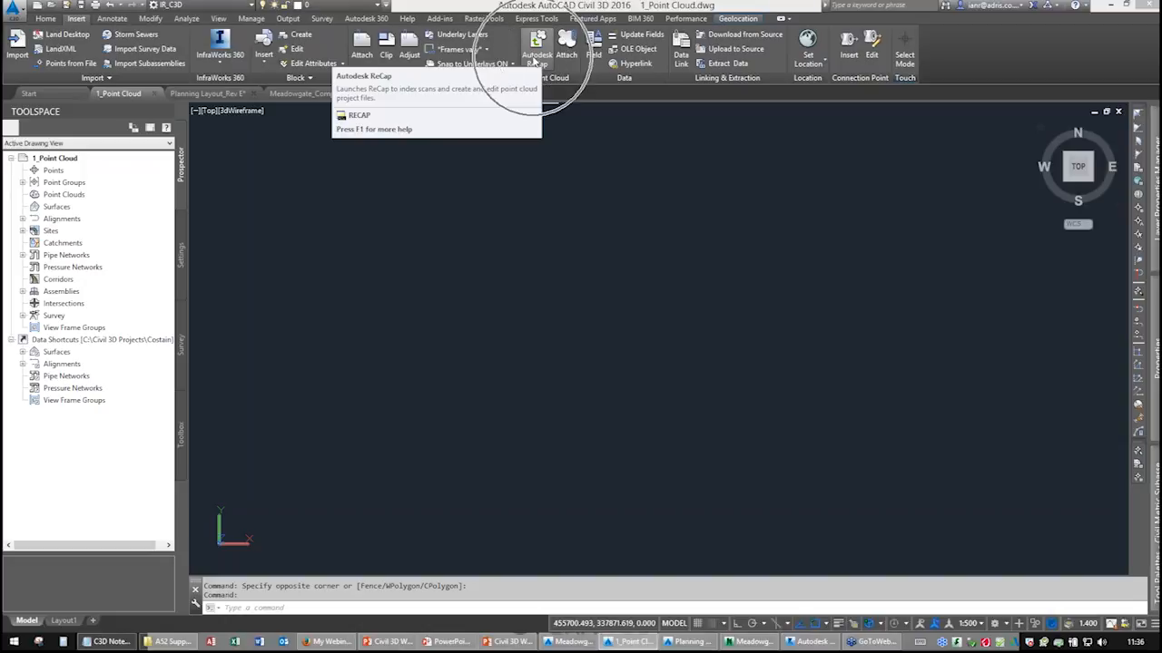
key(super)
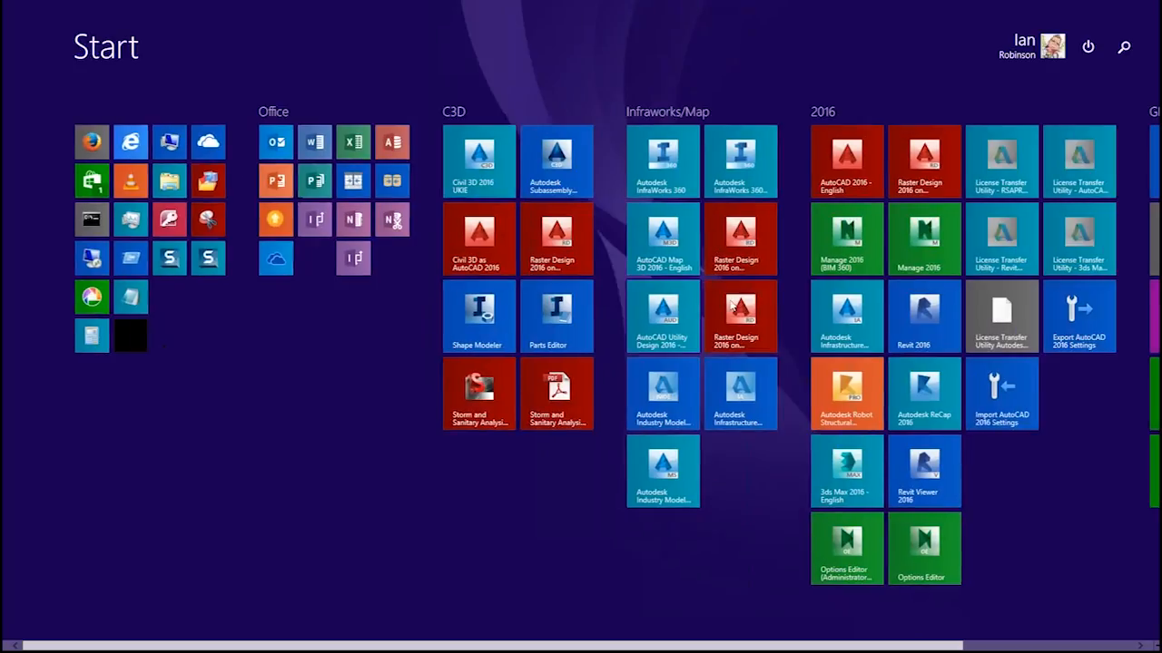
key(super)
key(ctrl)
click(570, 55)
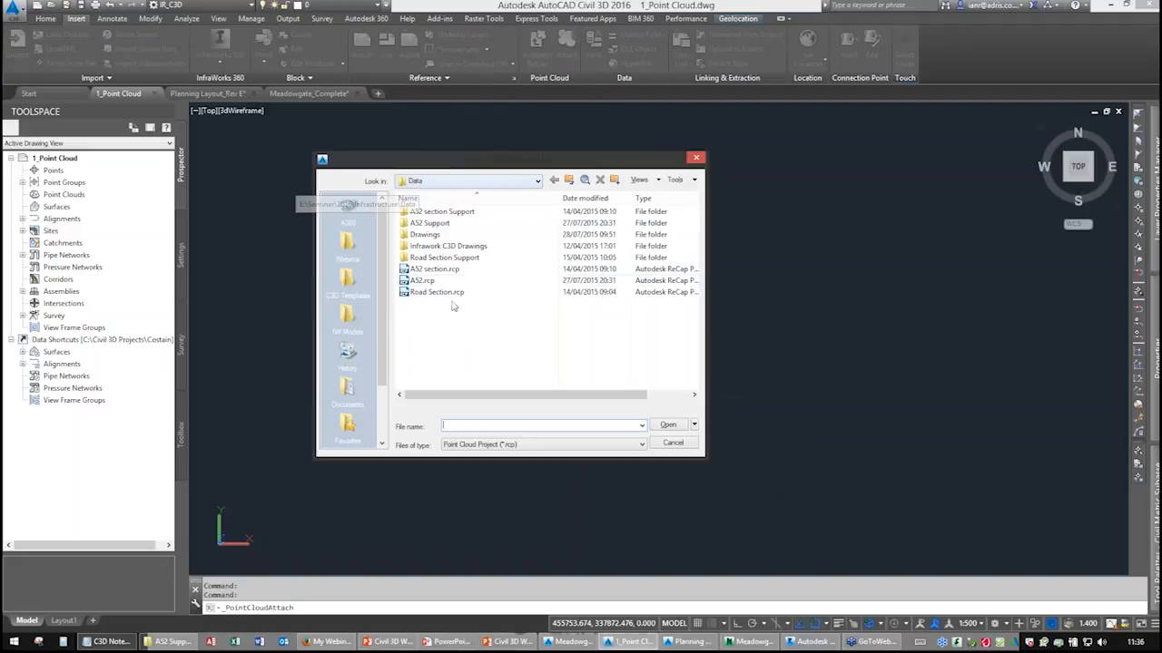
click(421, 284)
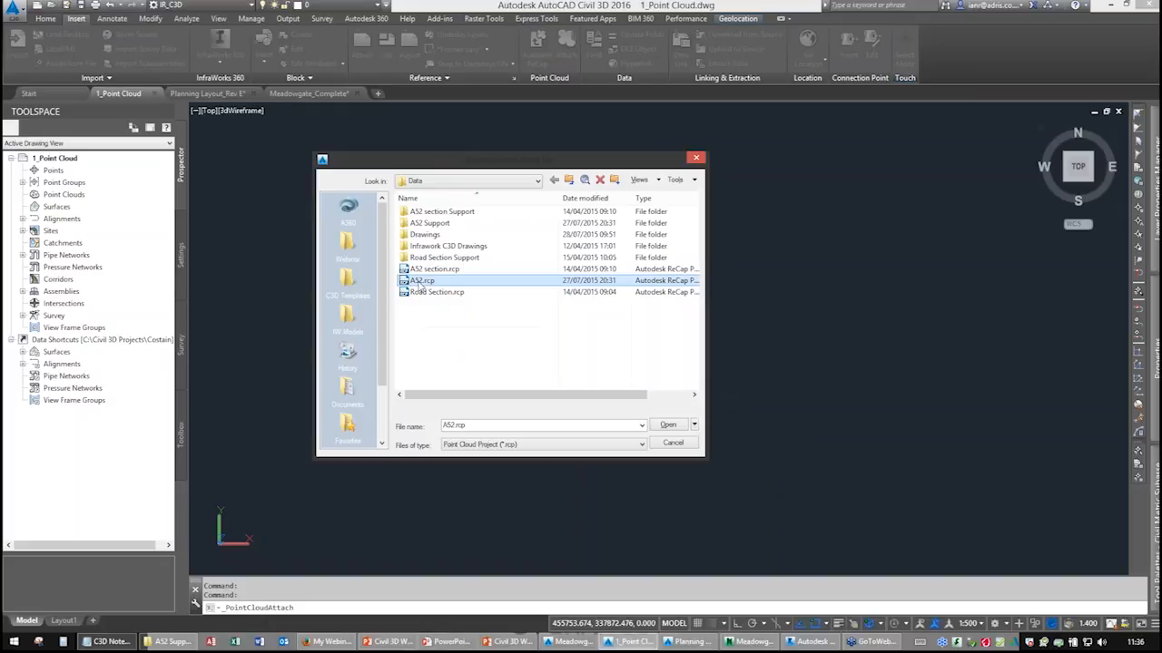
click(667, 427)
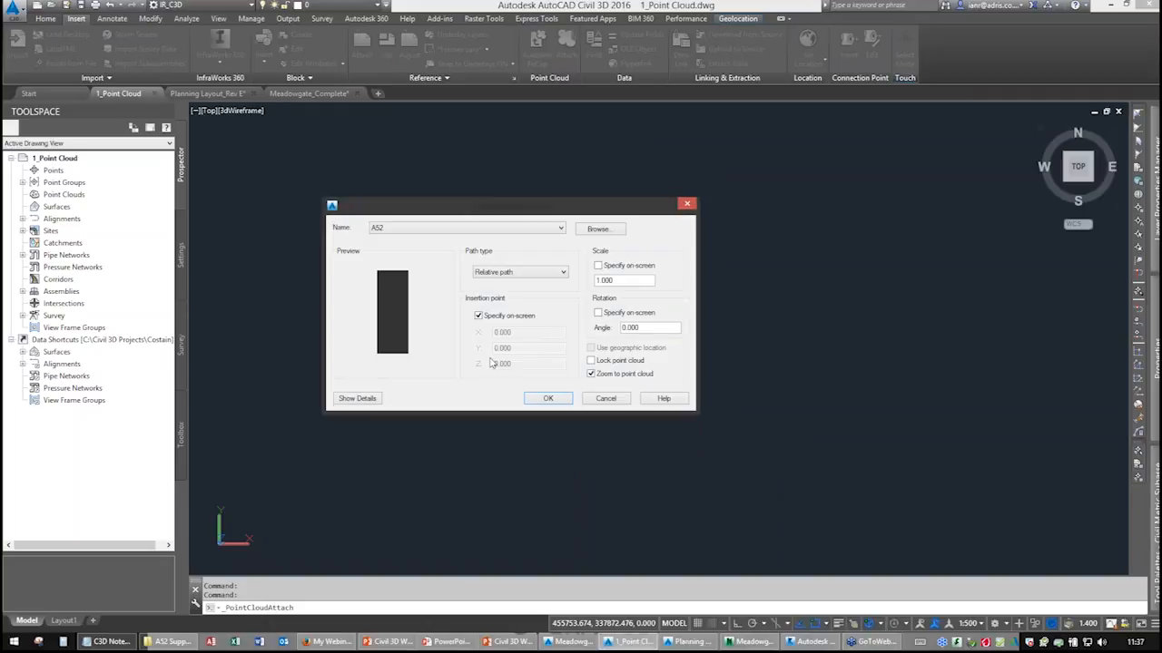
Attach the A52 point cloud at insertion point 0,0,0 instead of on-screen and zoom into it.
click(479, 316)
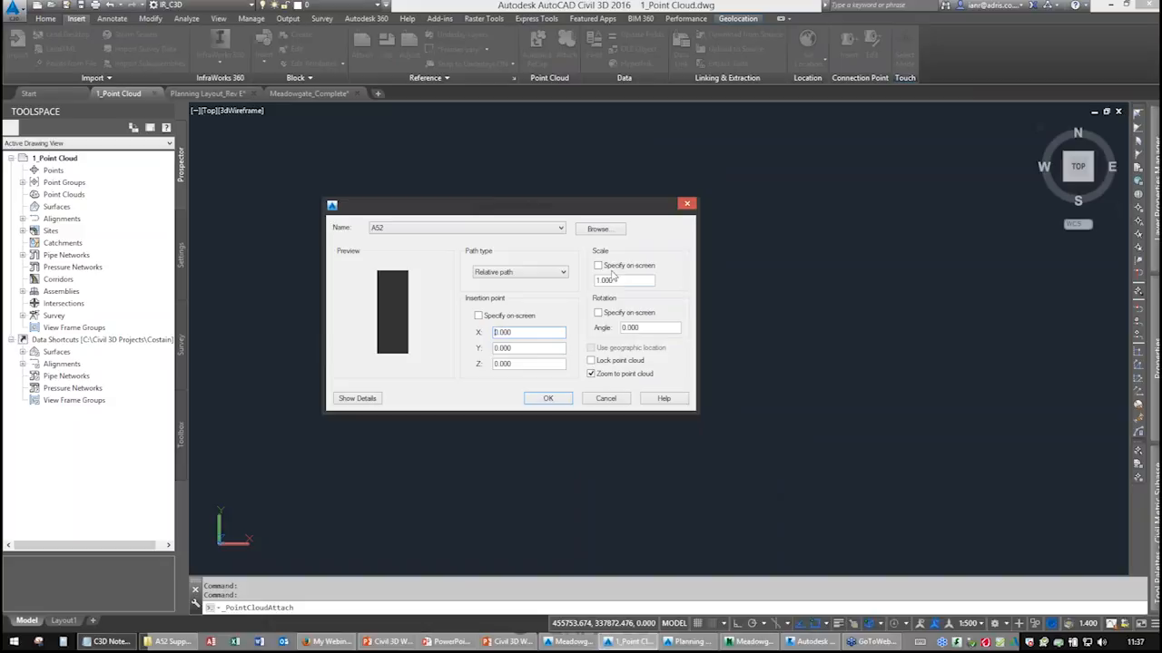
click(553, 403)
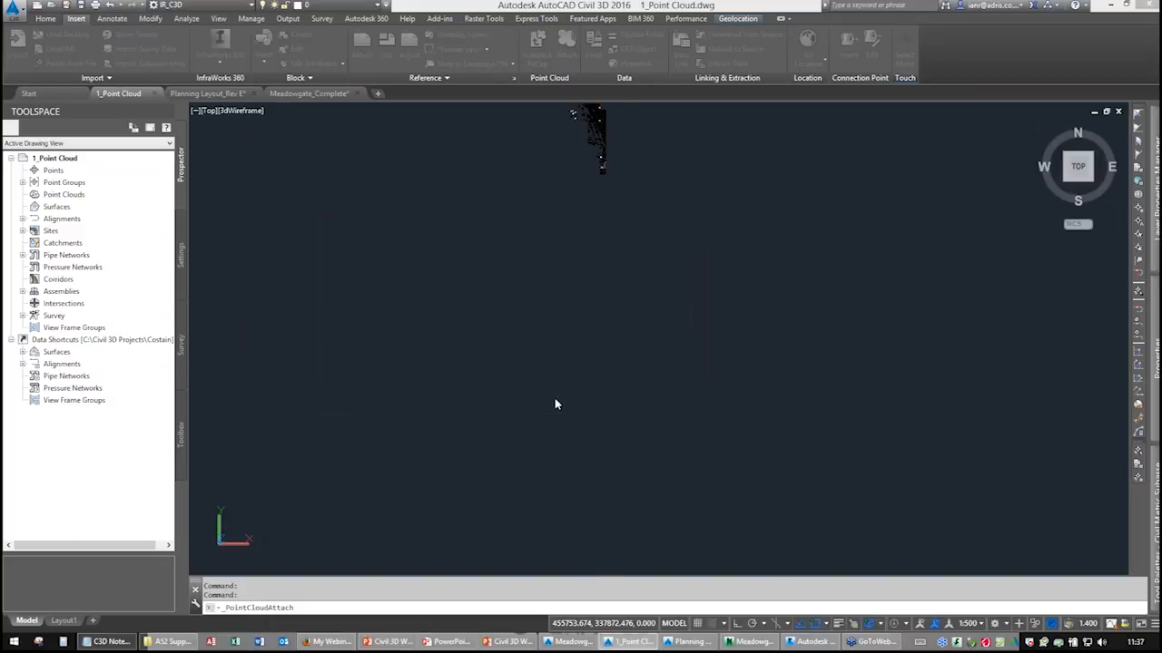
scroll(591, 381, up, 5)
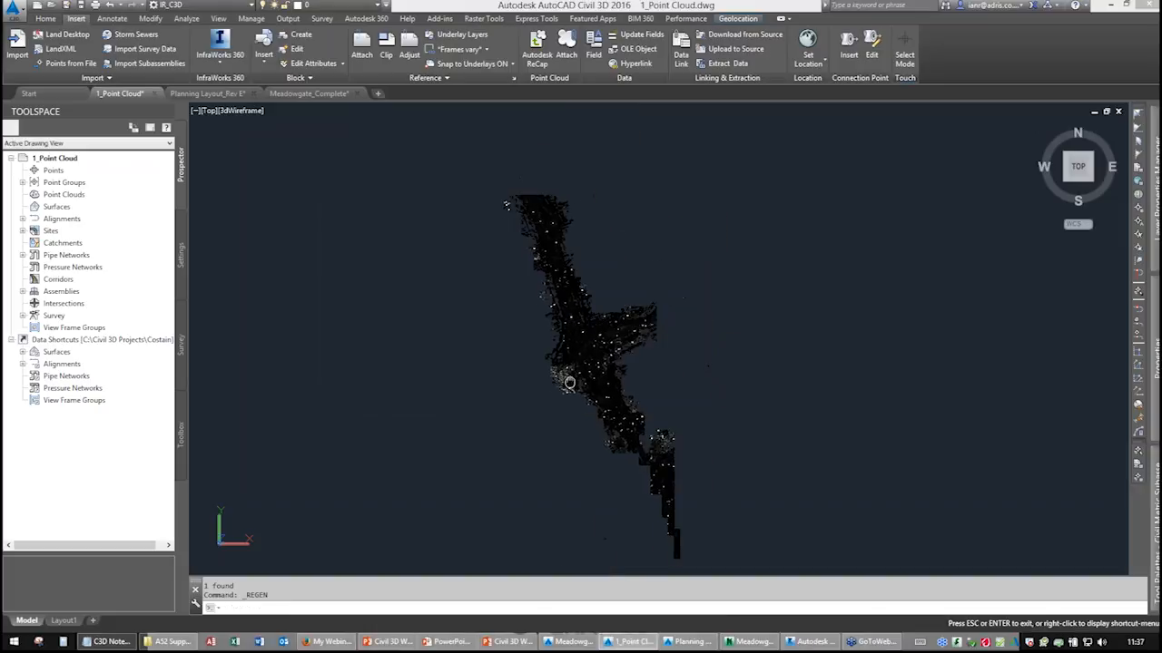
scroll(591, 381, up, 4)
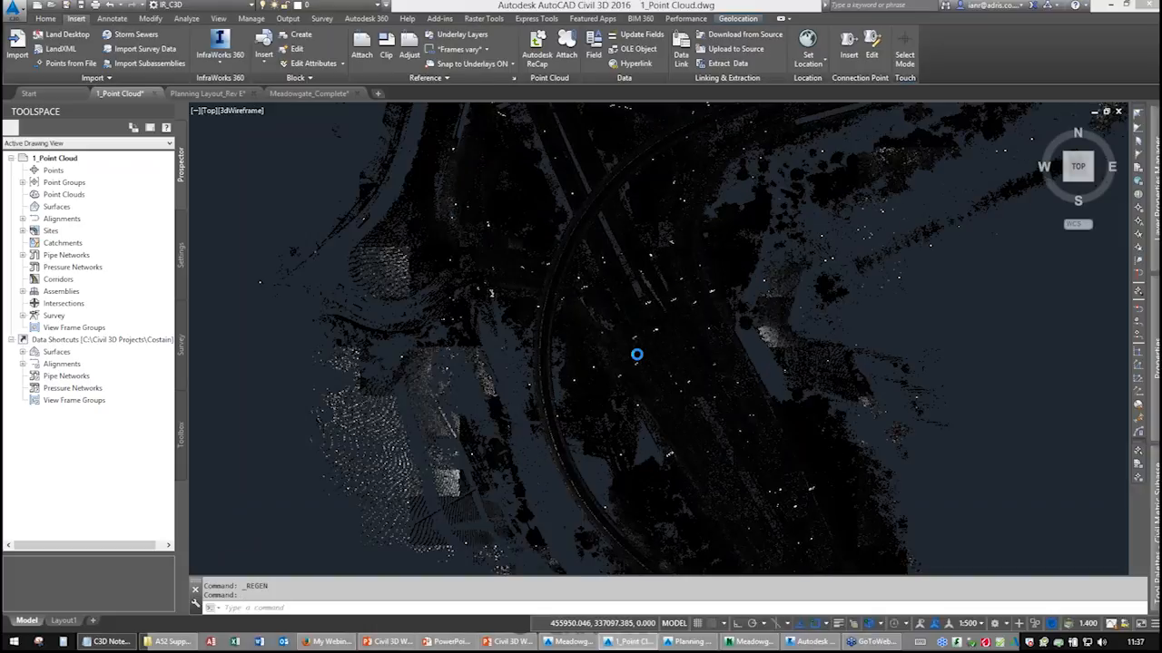
Turn on the Aerial online map beneath the attached point cloud and zoom into it.
scroll(636, 355, up, 2)
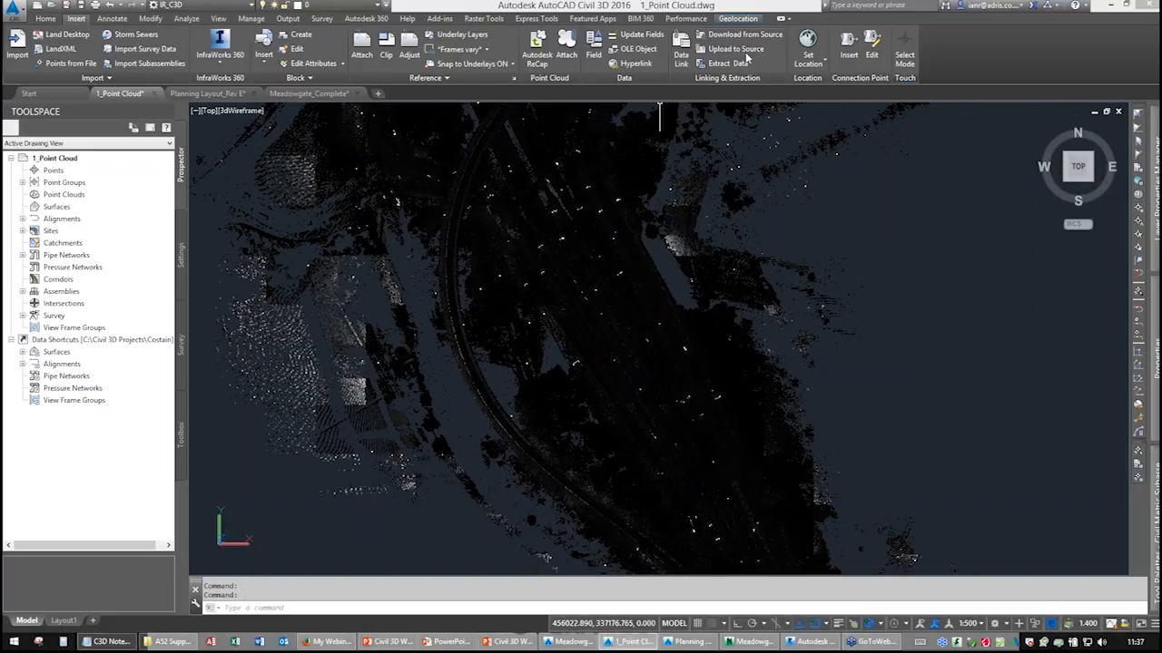
click(735, 20)
click(196, 56)
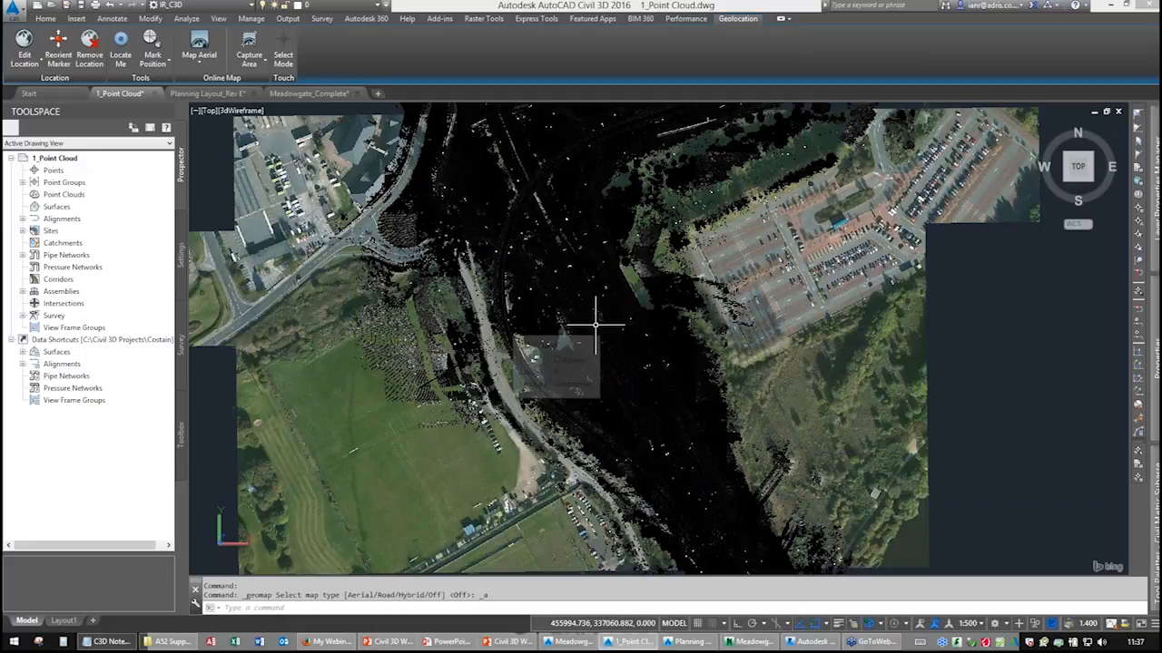
middle_drag(581, 379, 475, 217)
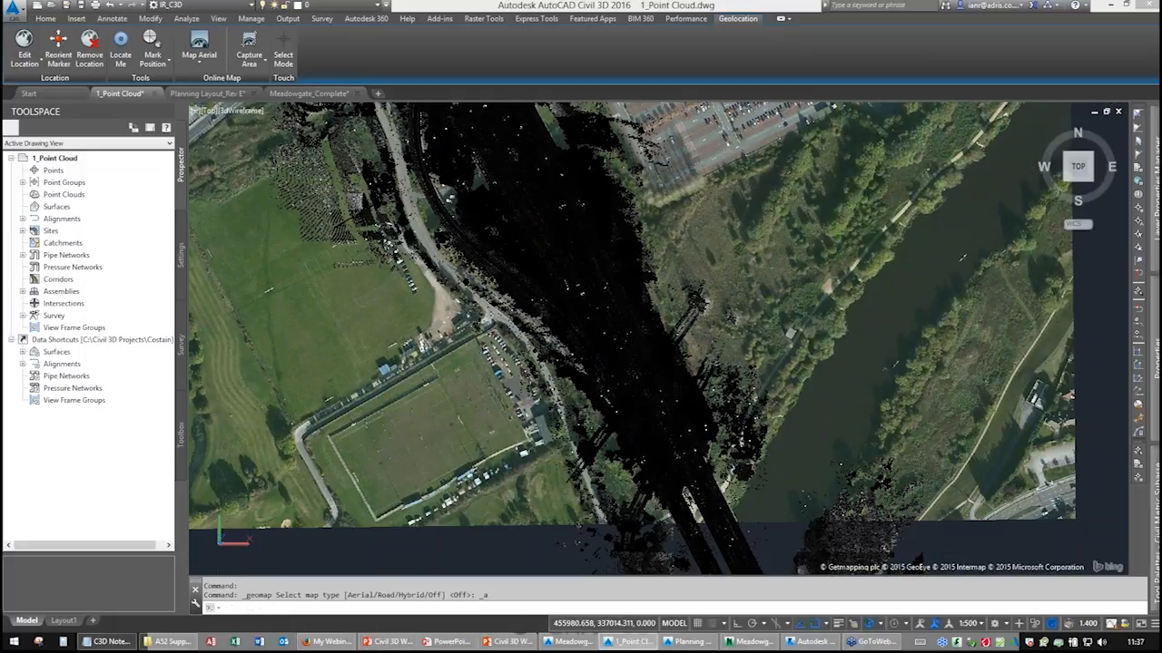
scroll(539, 305, up, 2)
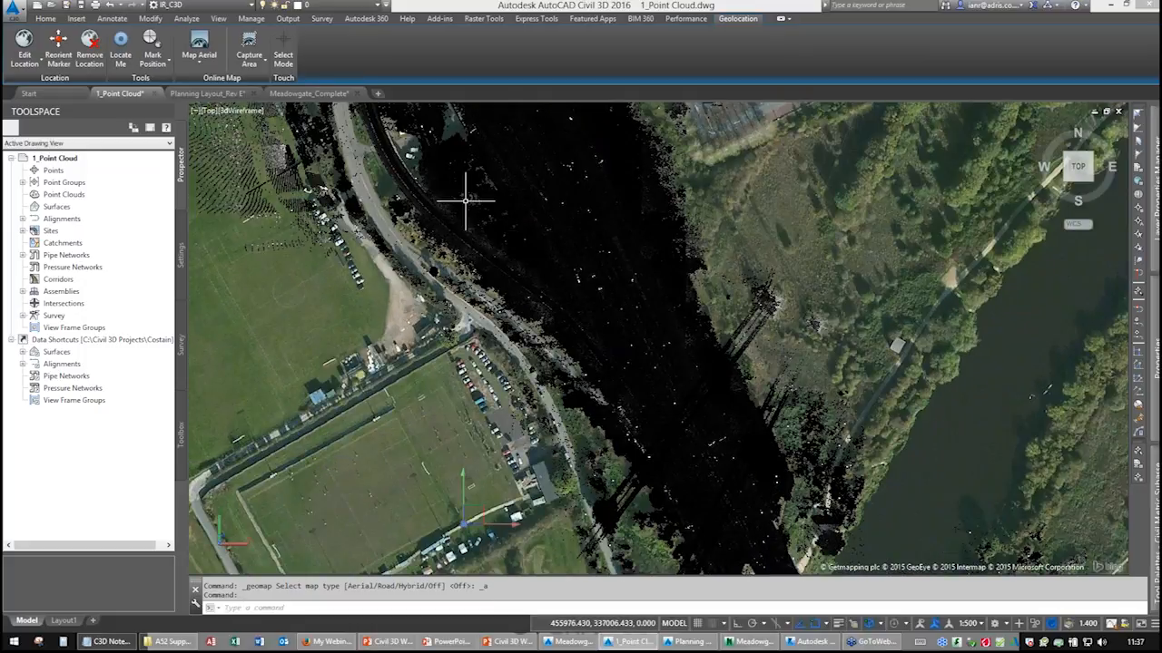
Select the point cloud and set its transparency to 15 over the aerial imagery.
click(513, 273)
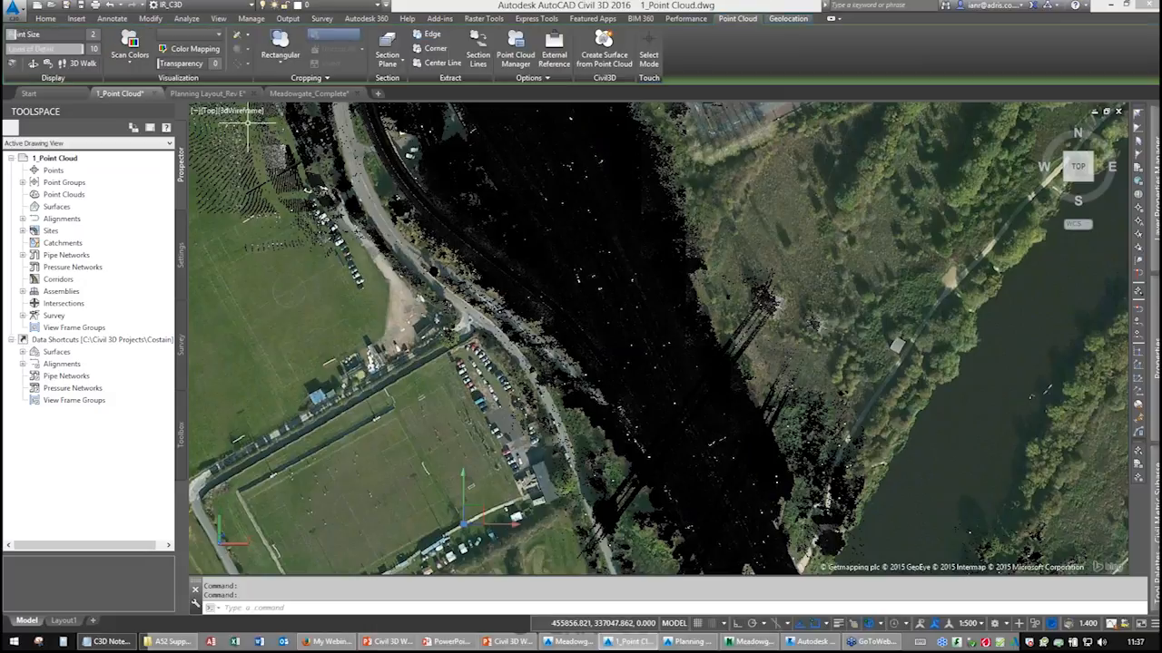
drag(160, 64, 321, 72)
middle_drag(436, 236, 518, 438)
middle_drag(464, 250, 483, 337)
drag(203, 63, 175, 64)
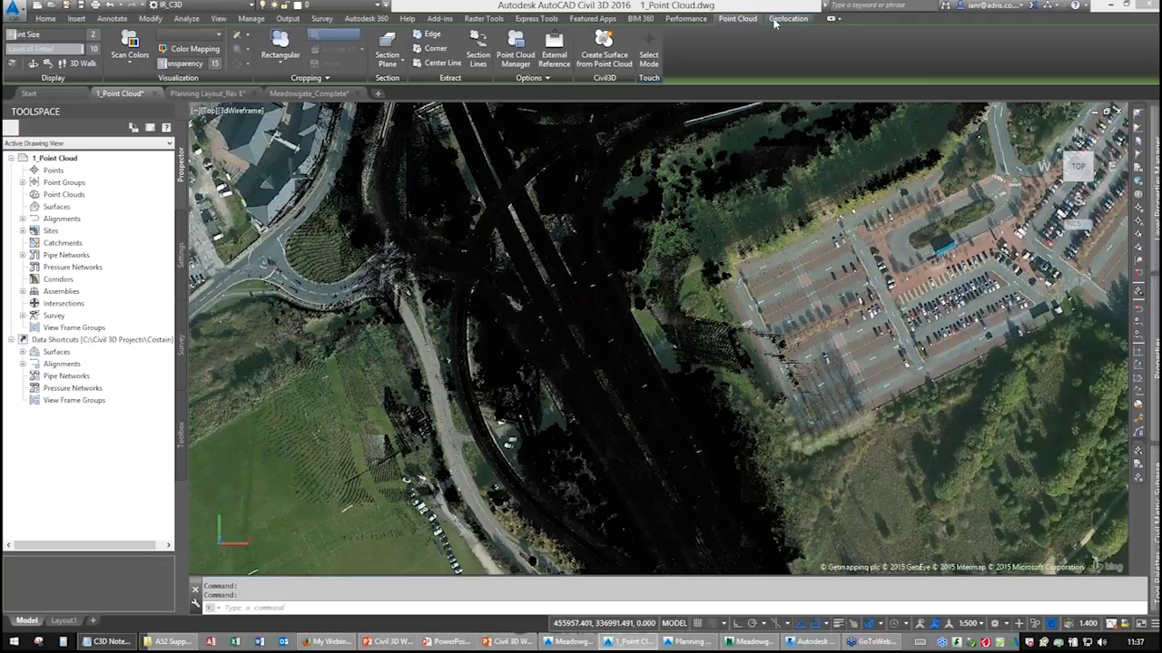
Turn the online map off again.
click(785, 18)
click(198, 56)
click(186, 139)
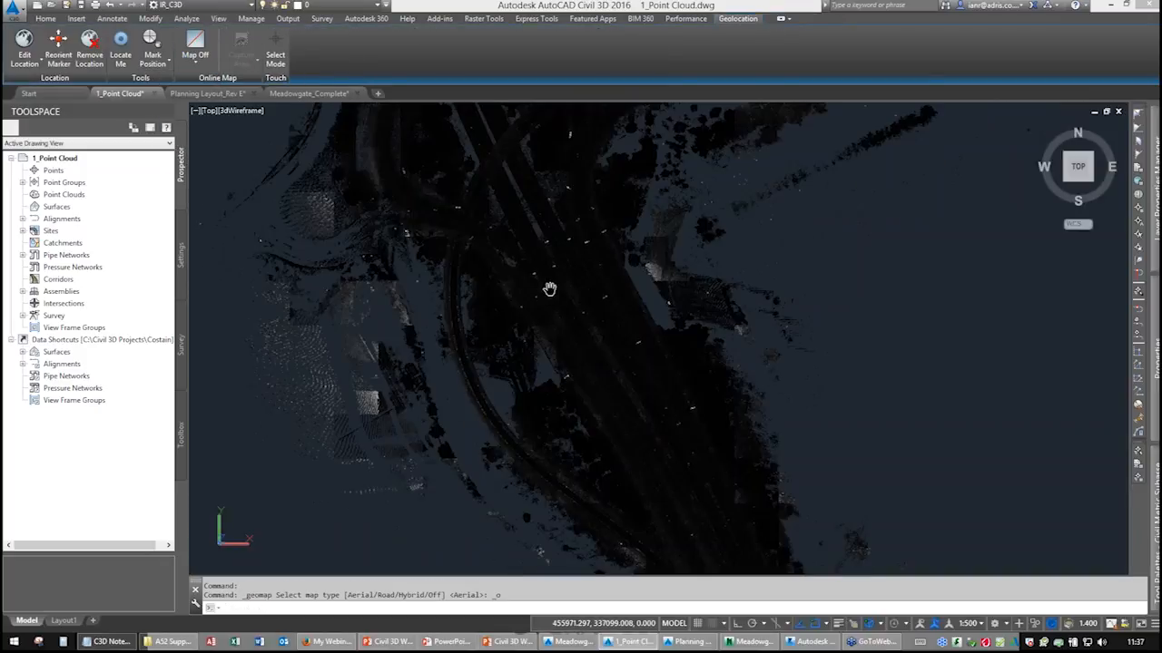
scroll(549, 288, down, 2)
Select the point cloud, open its colour mapping on LIDAR Classifications and switch on classes 0 to 9, then apply.
click(554, 299)
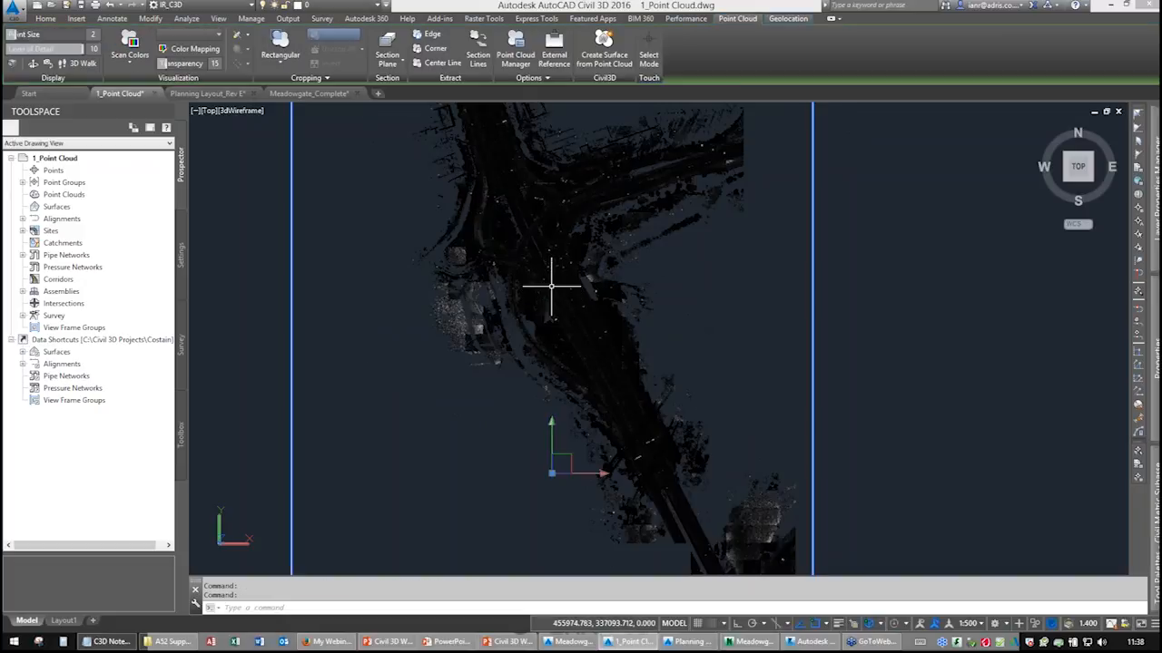
drag(165, 63, 158, 63)
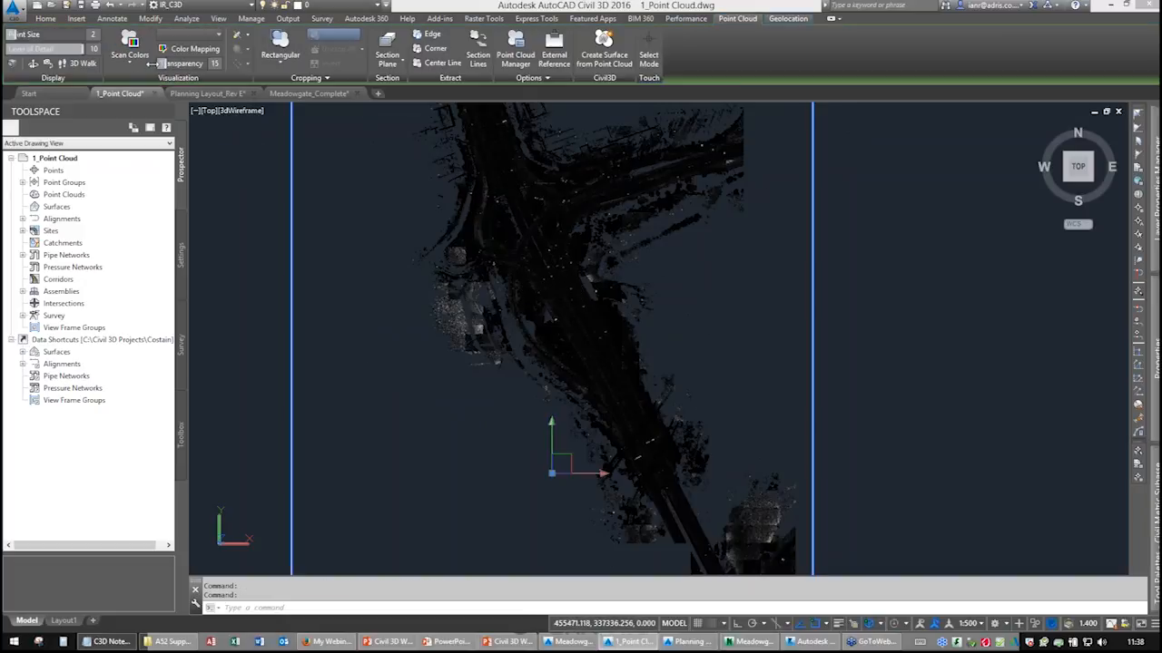
click(188, 48)
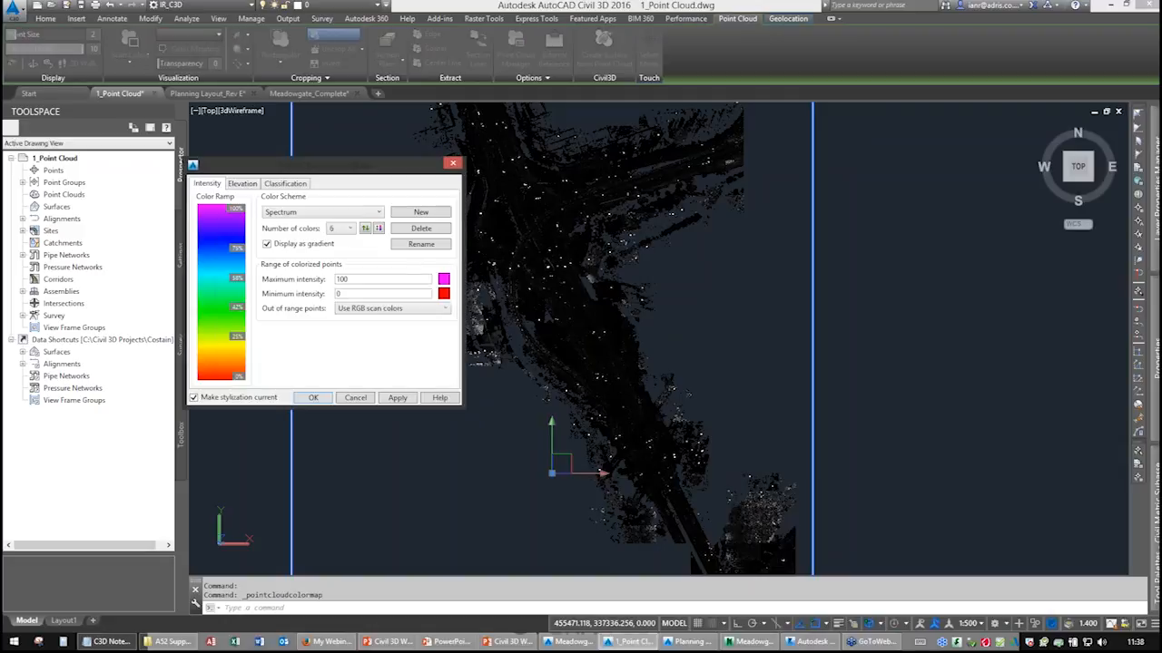
drag(271, 173, 785, 164)
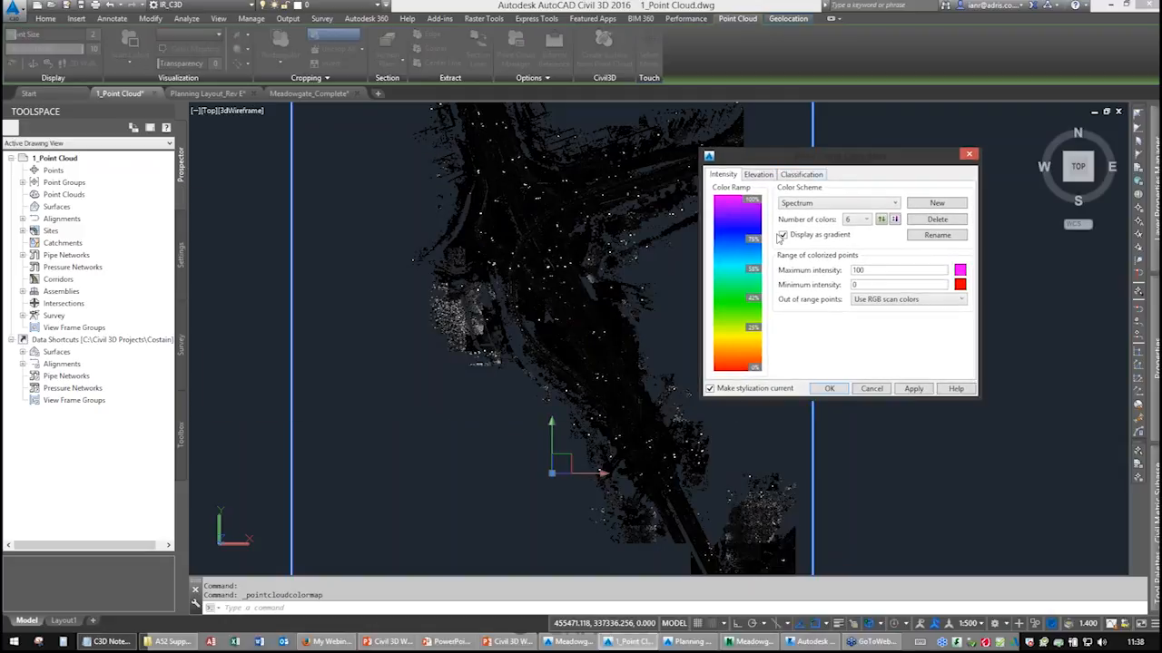
click(799, 174)
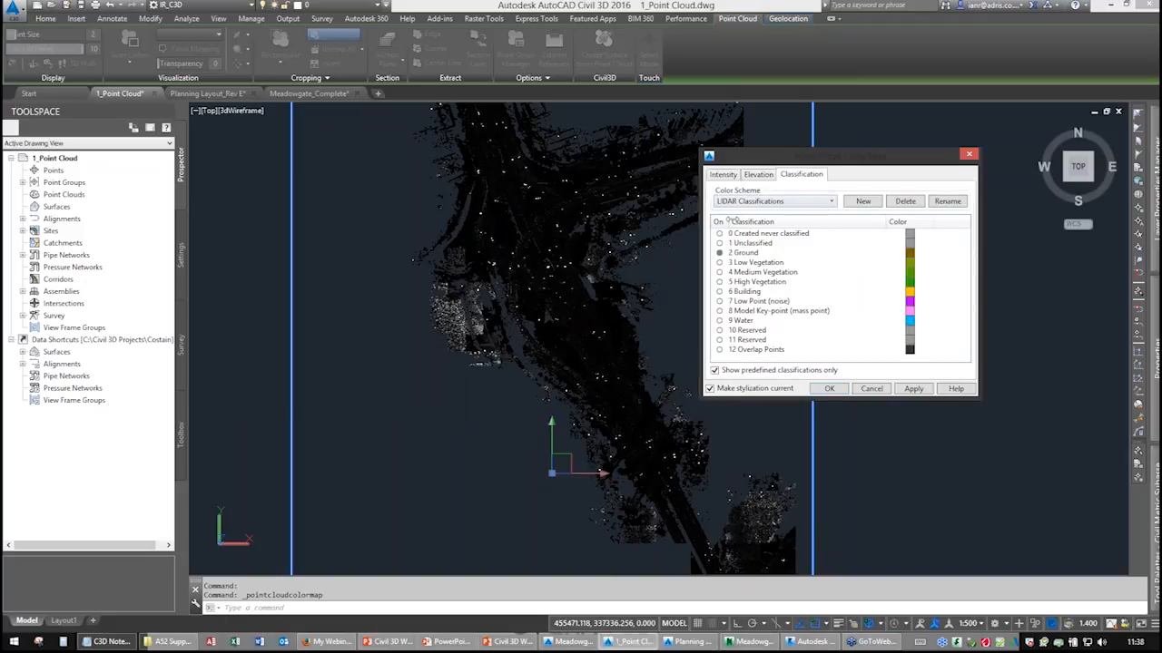
click(719, 233)
click(719, 243)
click(718, 252)
click(719, 262)
click(719, 272)
click(719, 281)
click(719, 292)
click(719, 300)
click(719, 311)
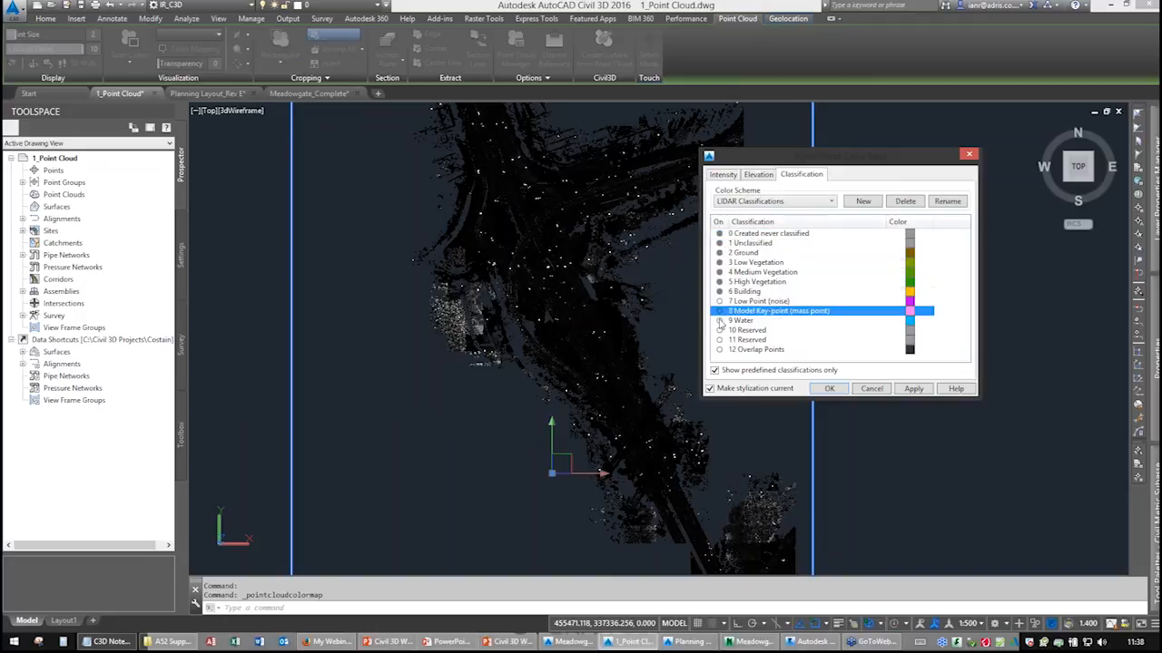
click(719, 300)
click(718, 320)
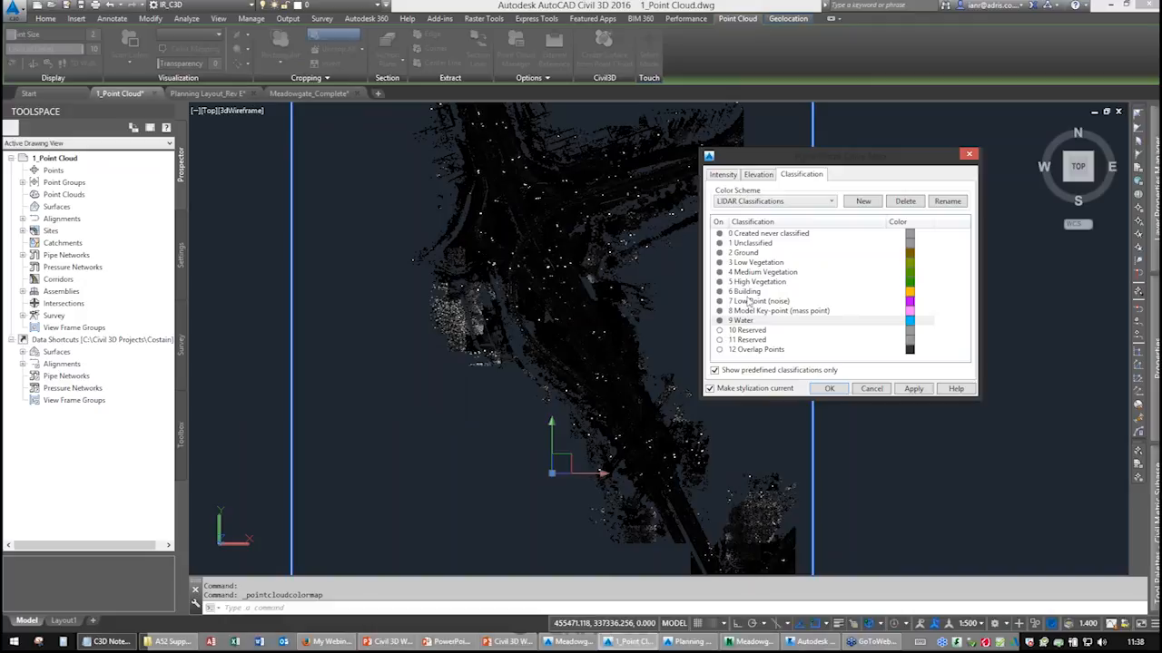
click(913, 388)
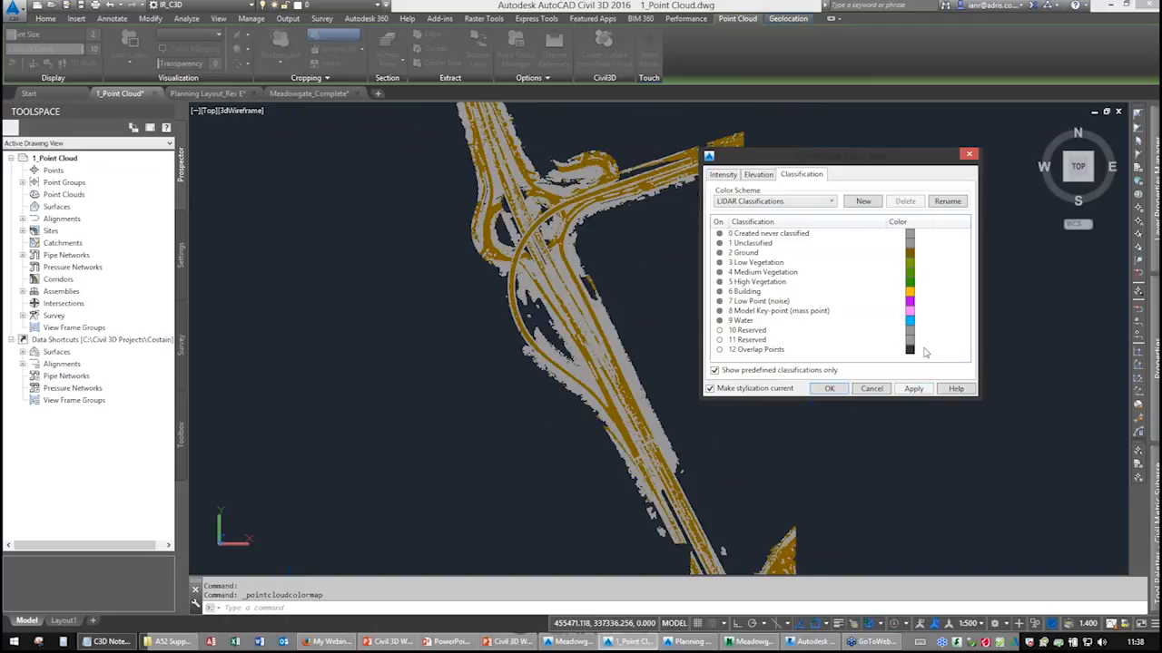
Switch off every classification except 2 Ground, apply and close the colour mapping dialog.
click(740, 234)
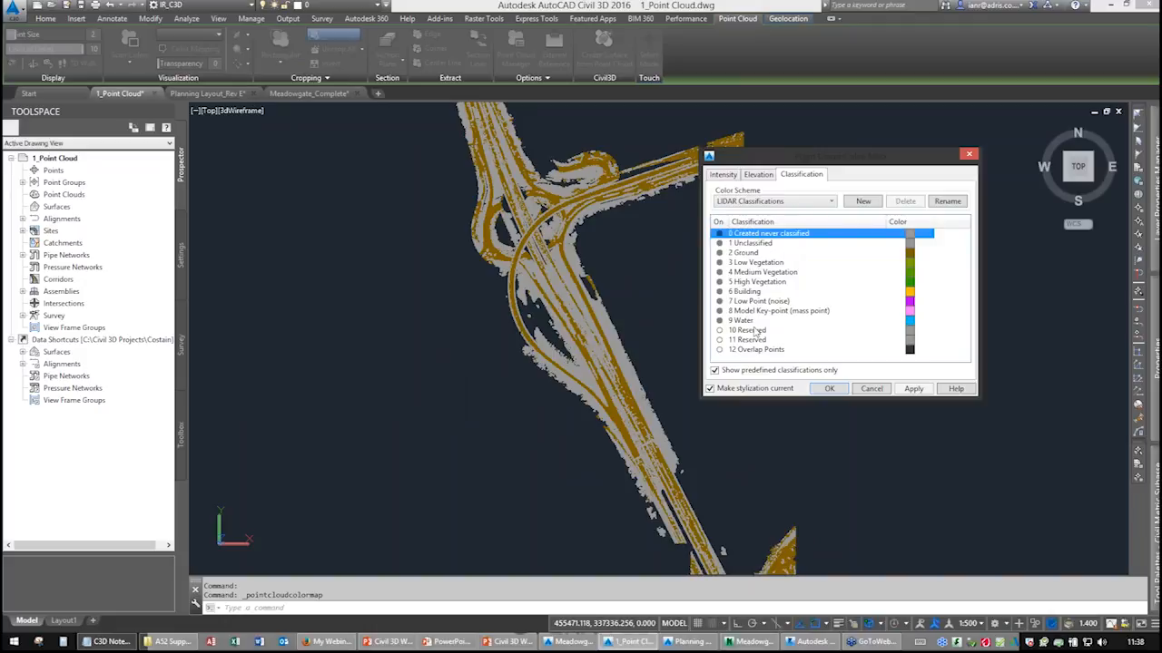
shift+click(749, 323)
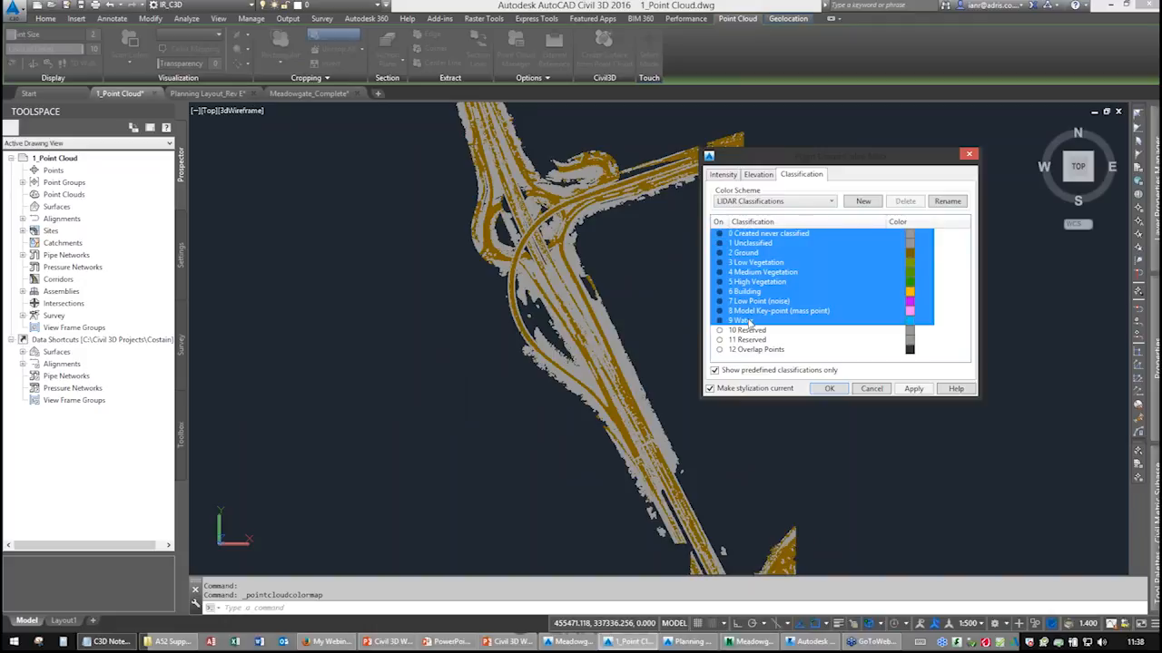
click(721, 234)
click(730, 253)
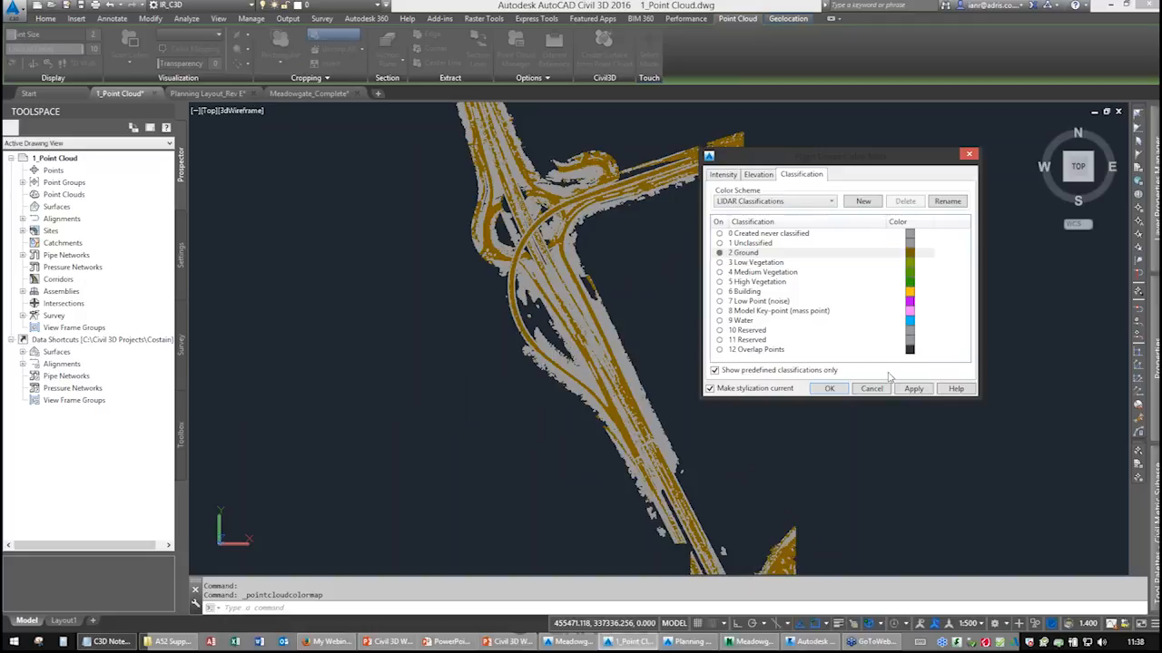
click(913, 388)
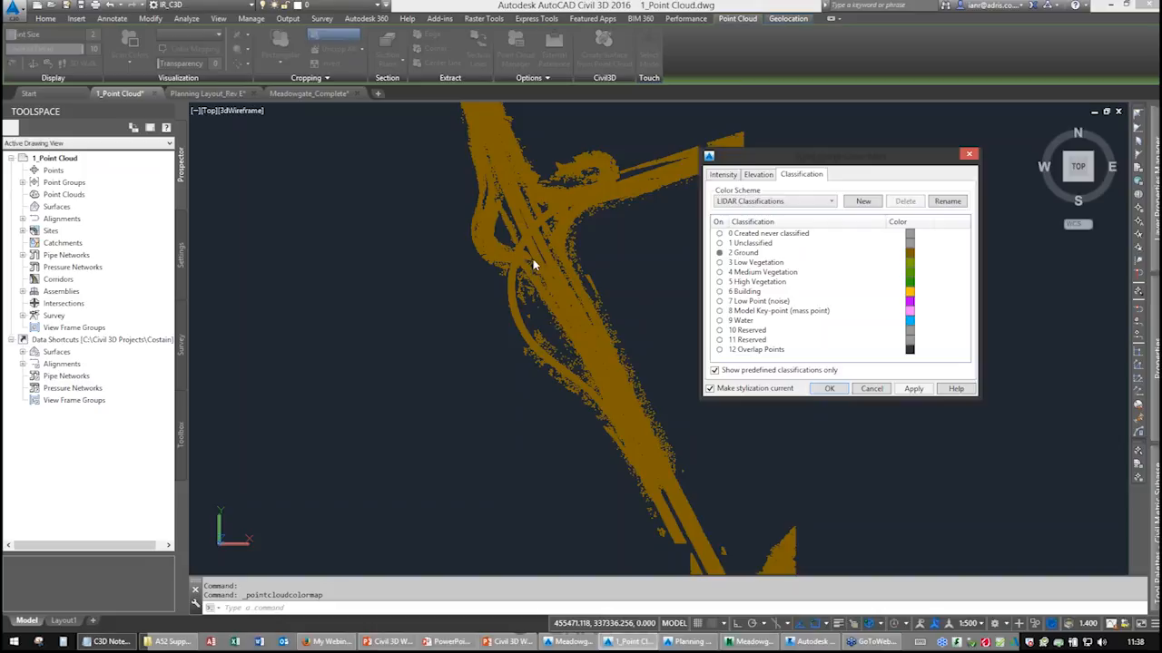
click(830, 388)
Examine the ground-only point cloud in the SE isometric view, zooming in and out.
scroll(573, 339, up, 3)
middle_drag(573, 340, 953, 570)
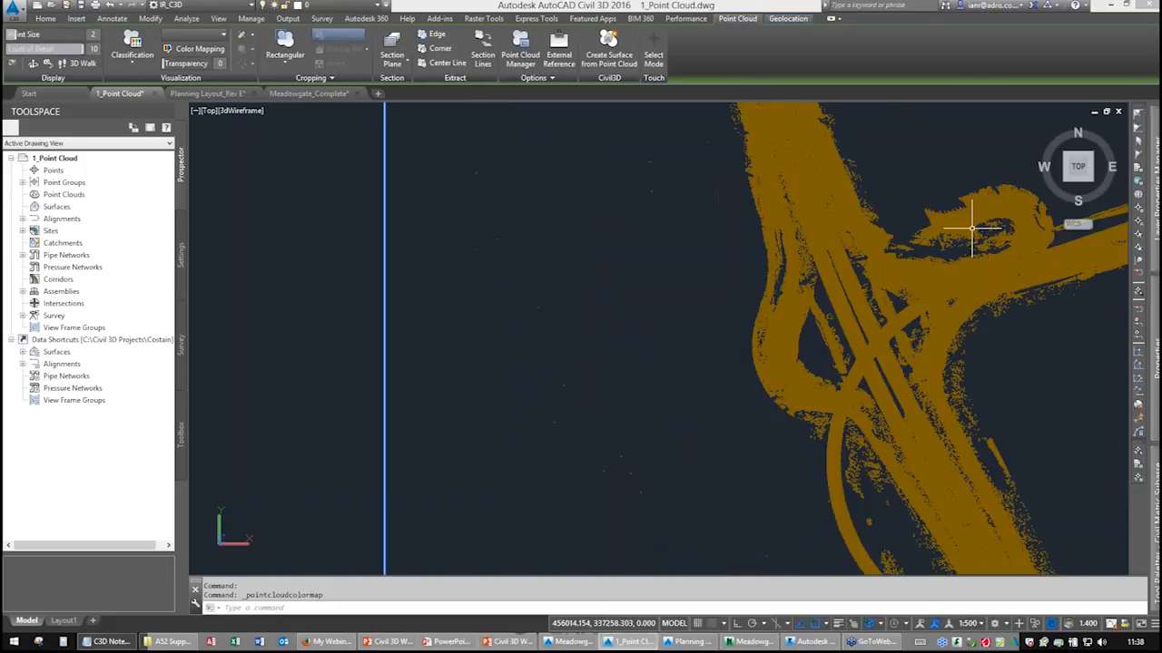
click(1091, 179)
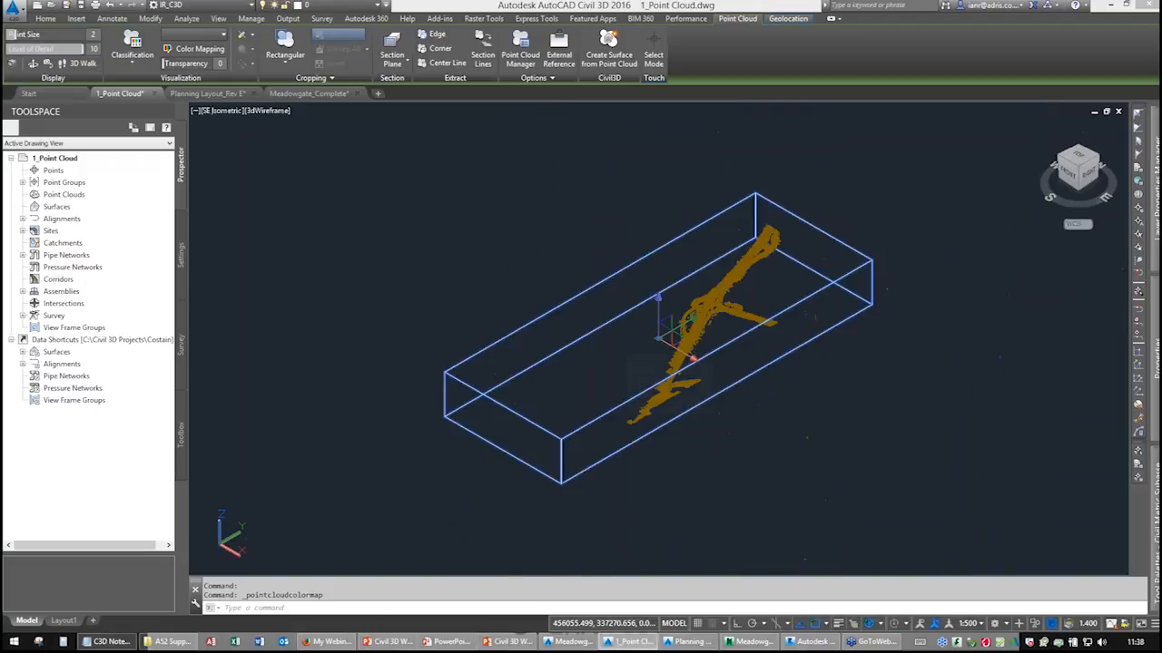
scroll(699, 351, up, 6)
scroll(544, 340, up, 3)
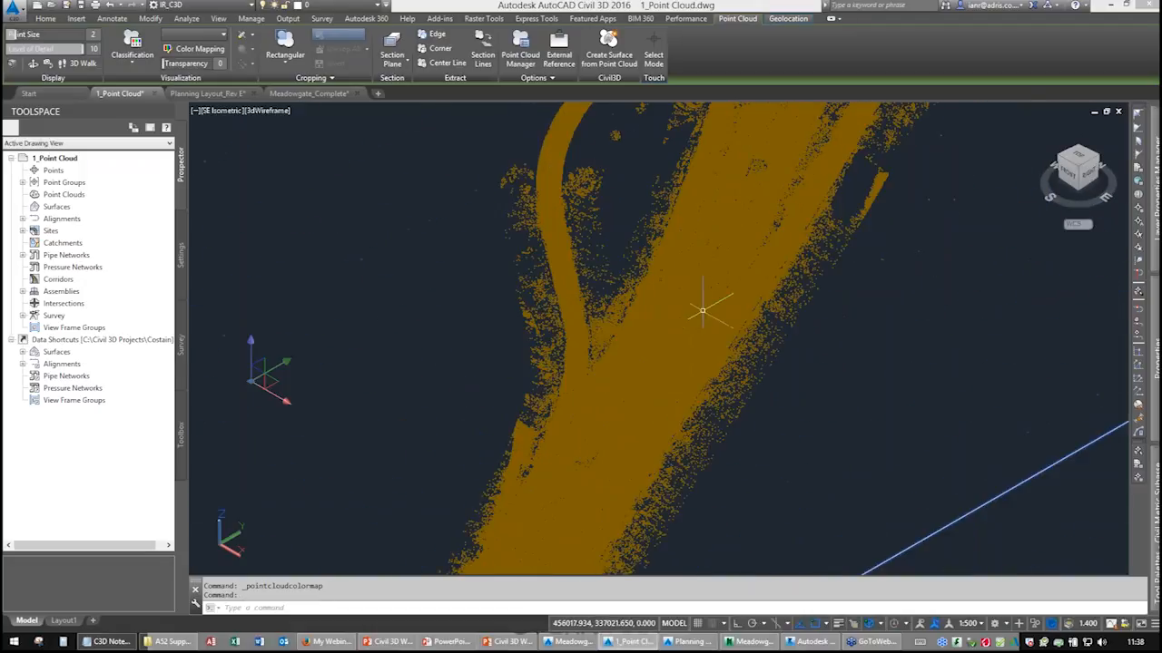
scroll(660, 334, up, 2)
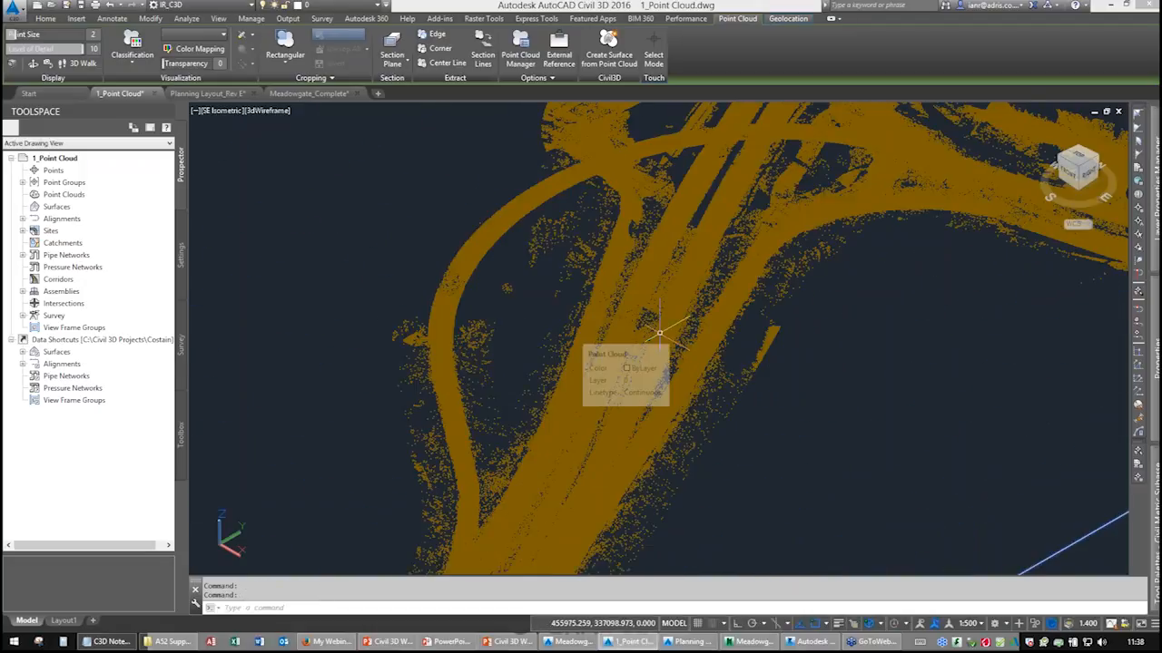
scroll(659, 334, up, 5)
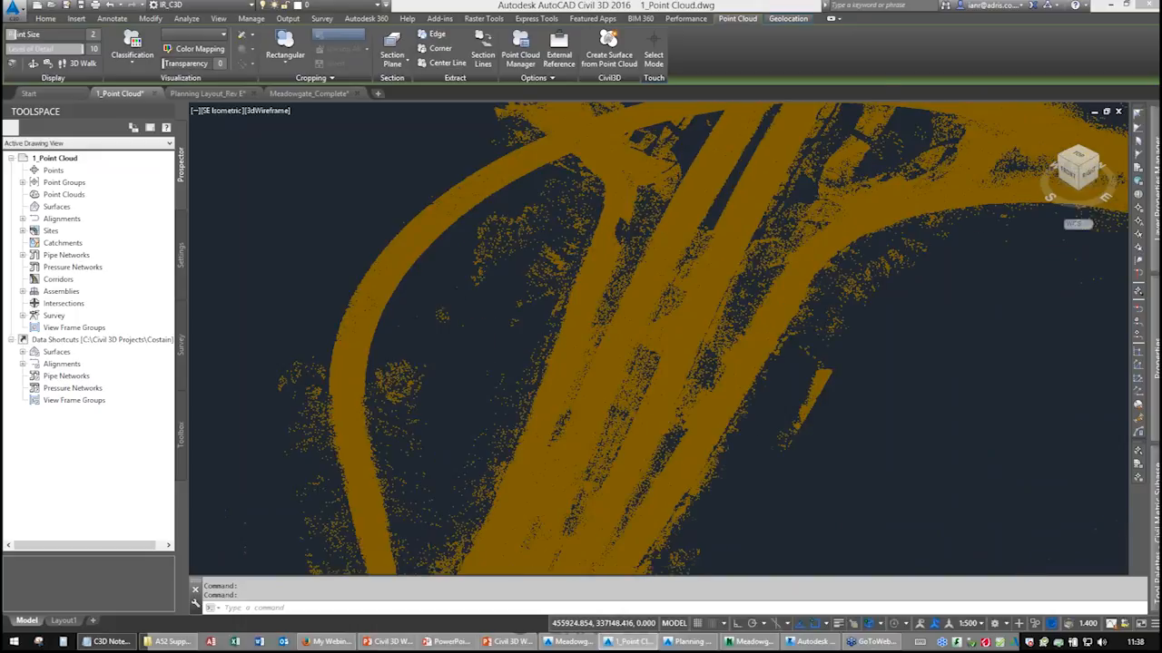
scroll(705, 259, up, 5)
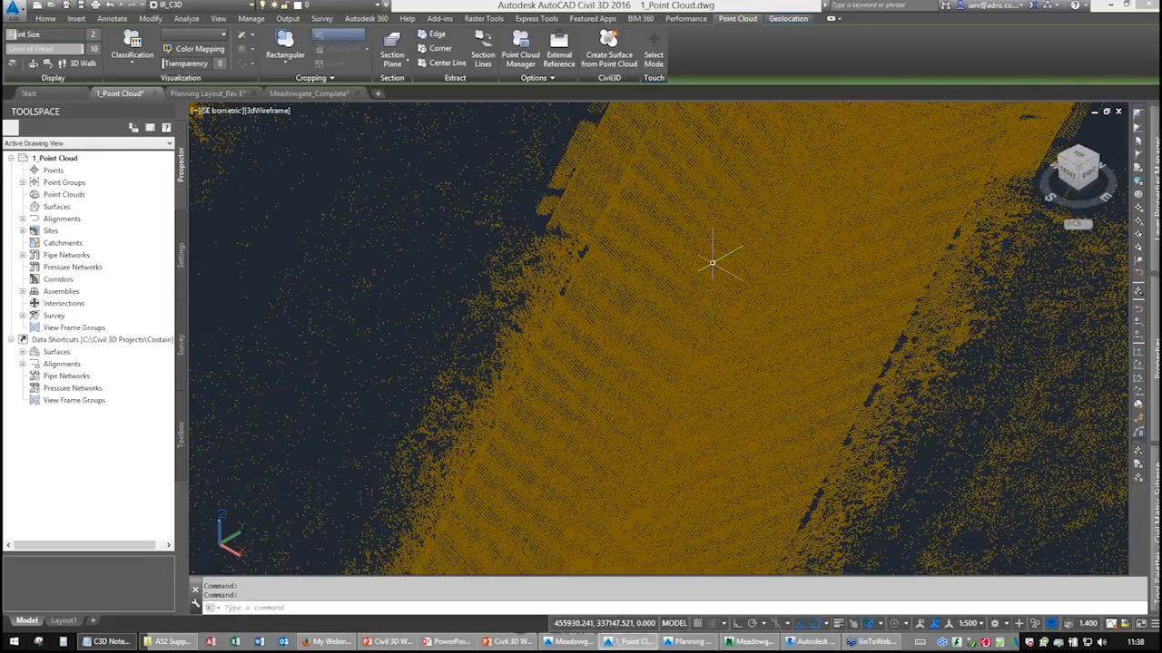
scroll(705, 259, up, 2)
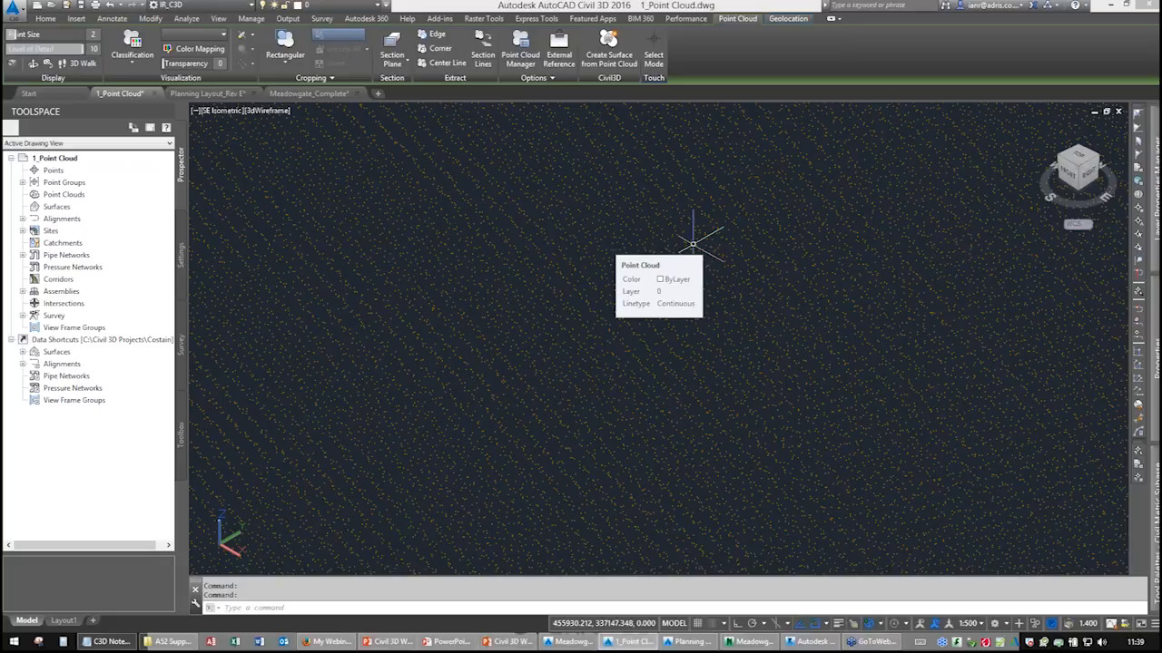
scroll(689, 234, up, 5)
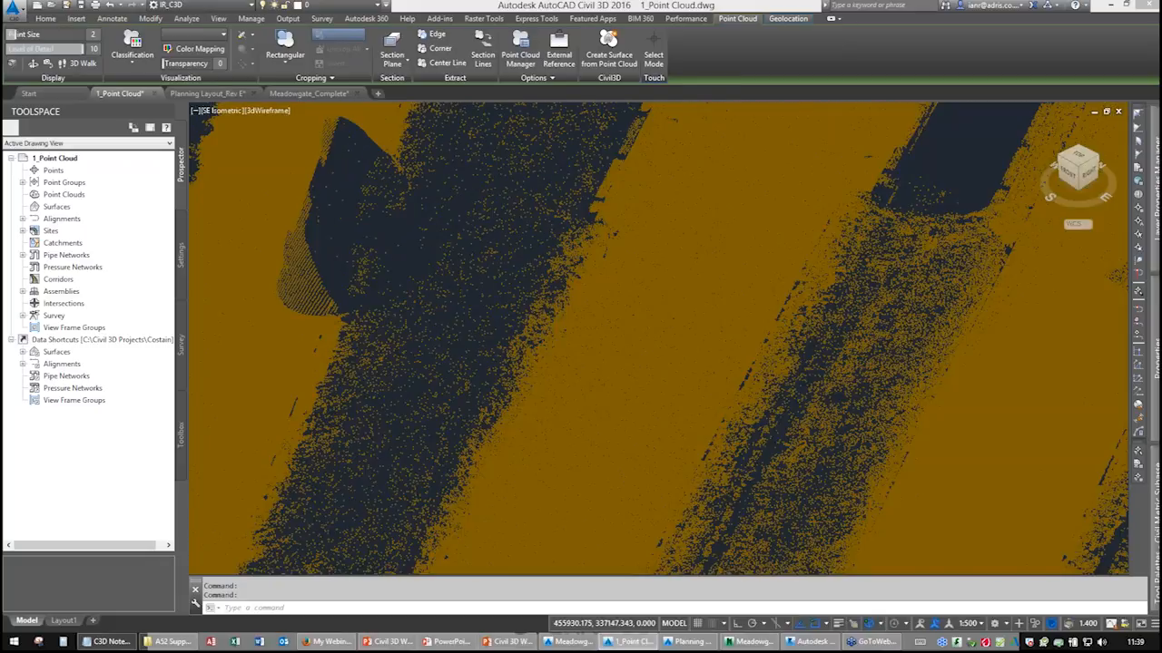
scroll(669, 272, down, 5)
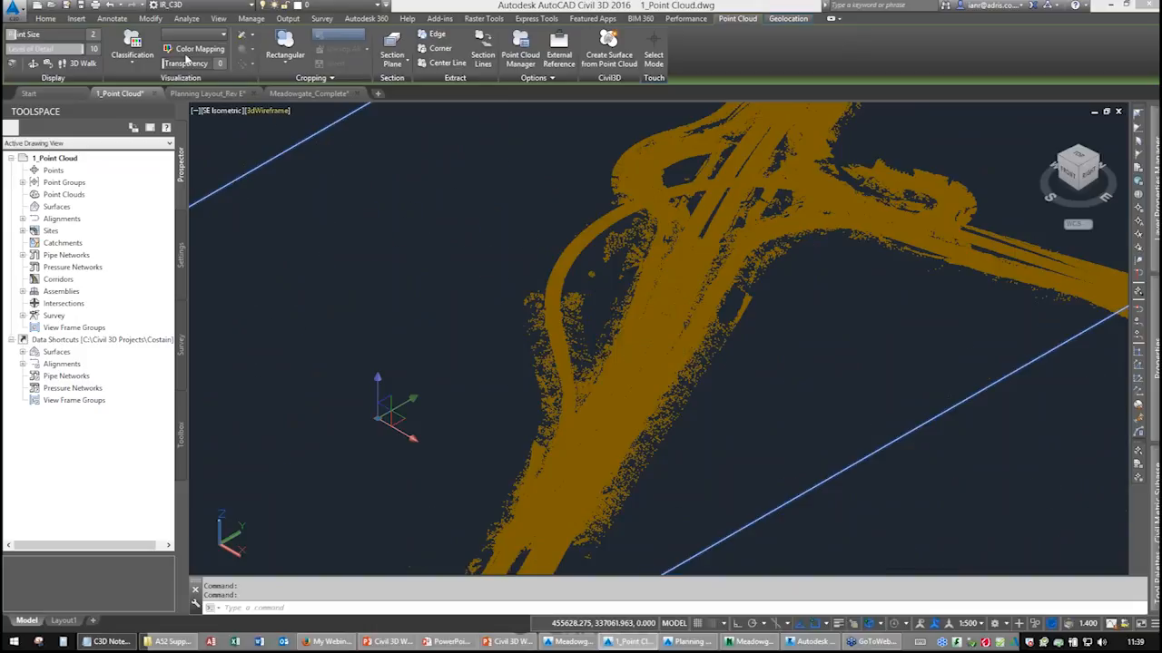
Reopen the classification colour mapping and also switch on 1 Unclassified, then apply.
click(193, 48)
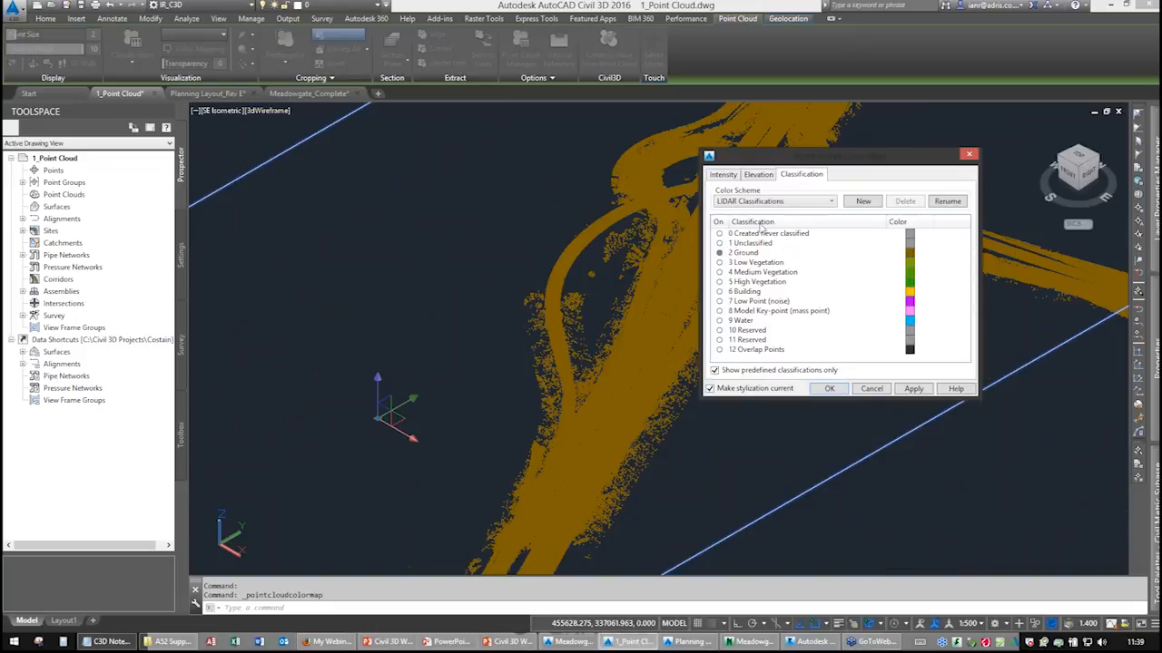
click(720, 243)
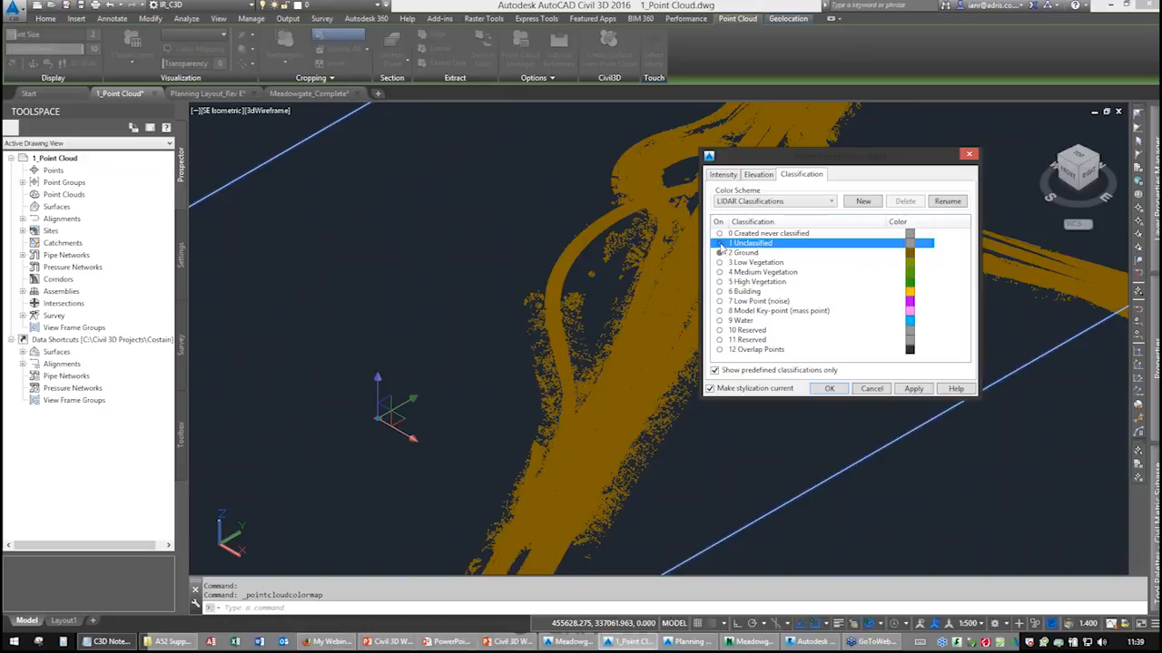
click(913, 388)
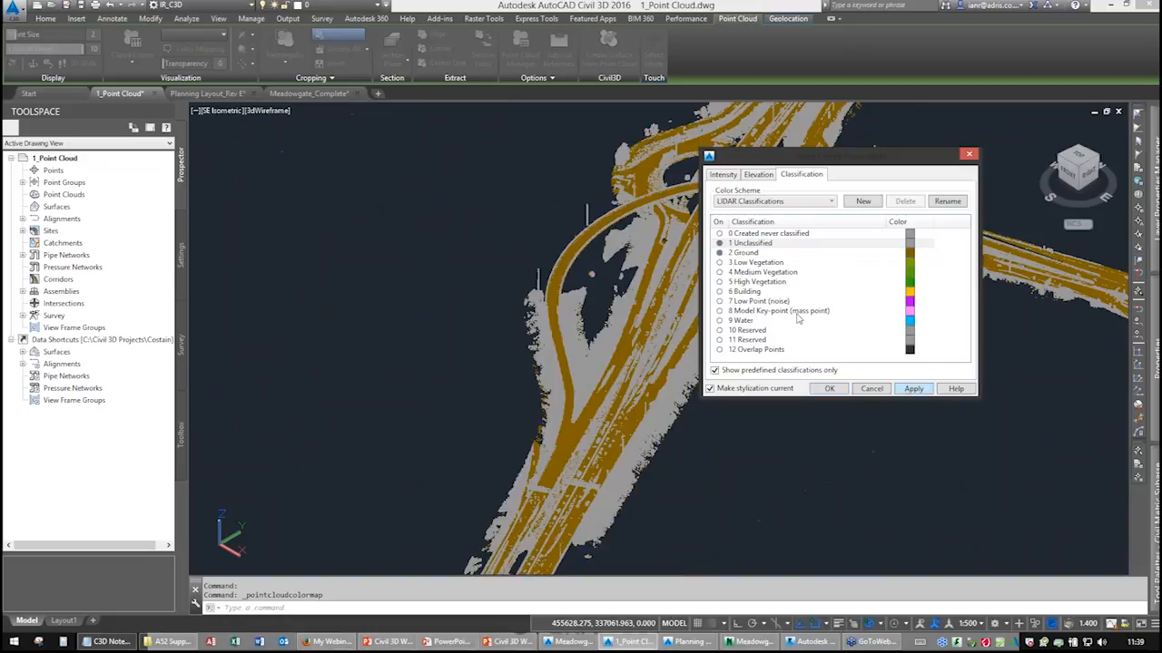
Show non-predefined classifications, switch on 15 Reserved and apply.
click(749, 342)
click(755, 351)
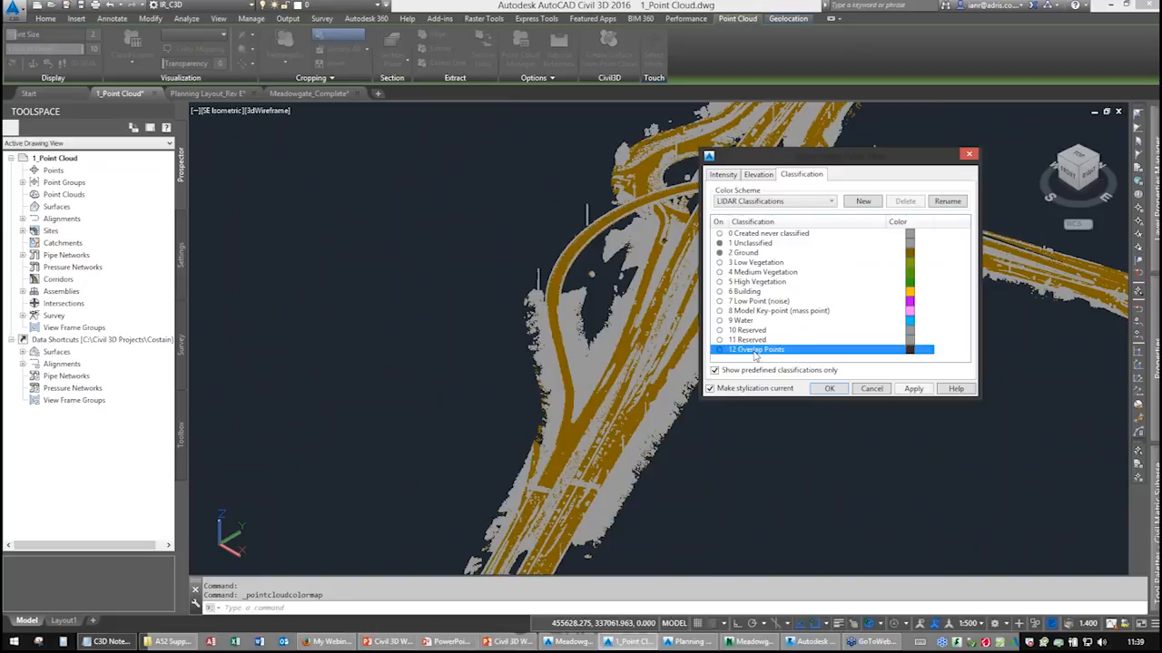
click(723, 372)
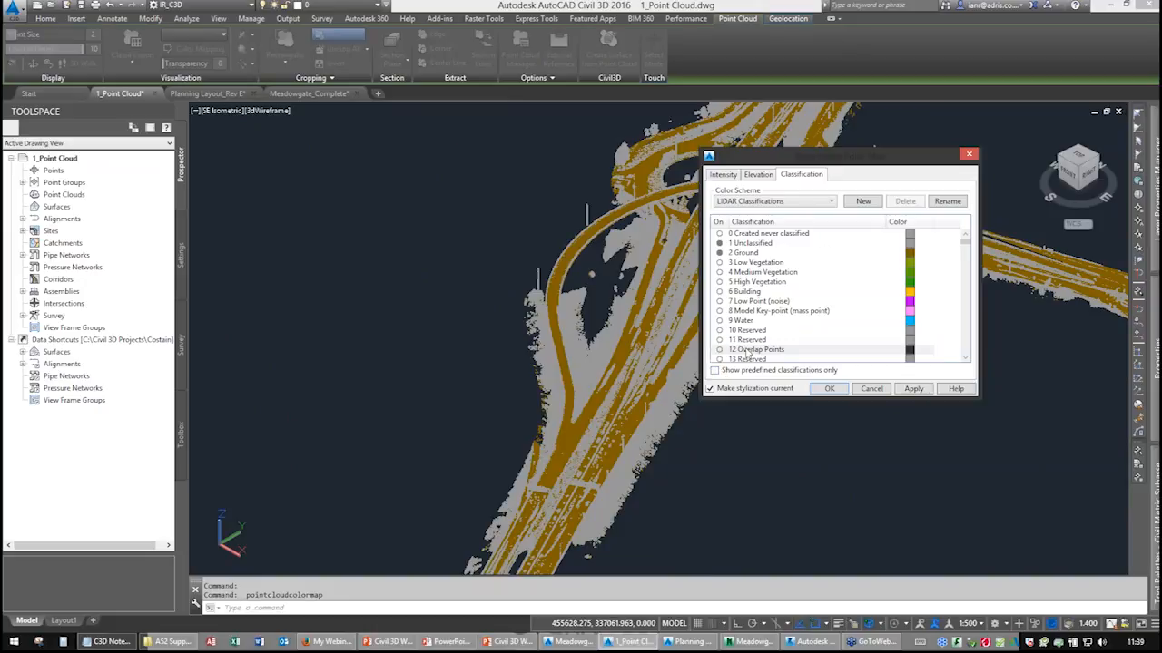
scroll(746, 352, down, 3)
click(720, 292)
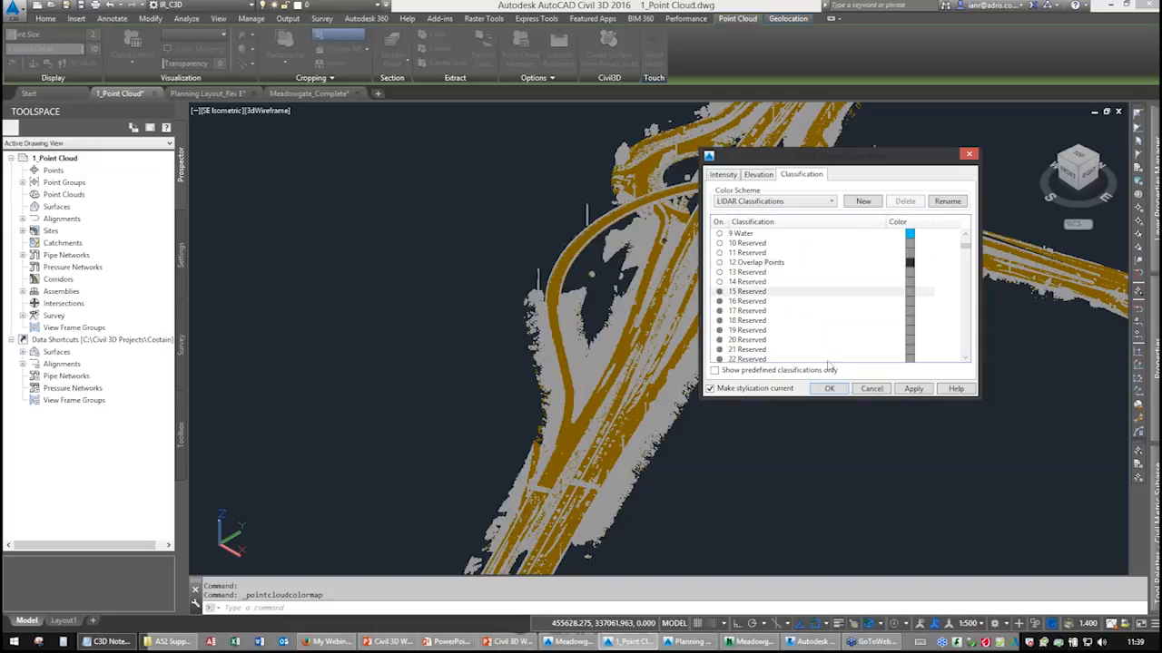
click(913, 389)
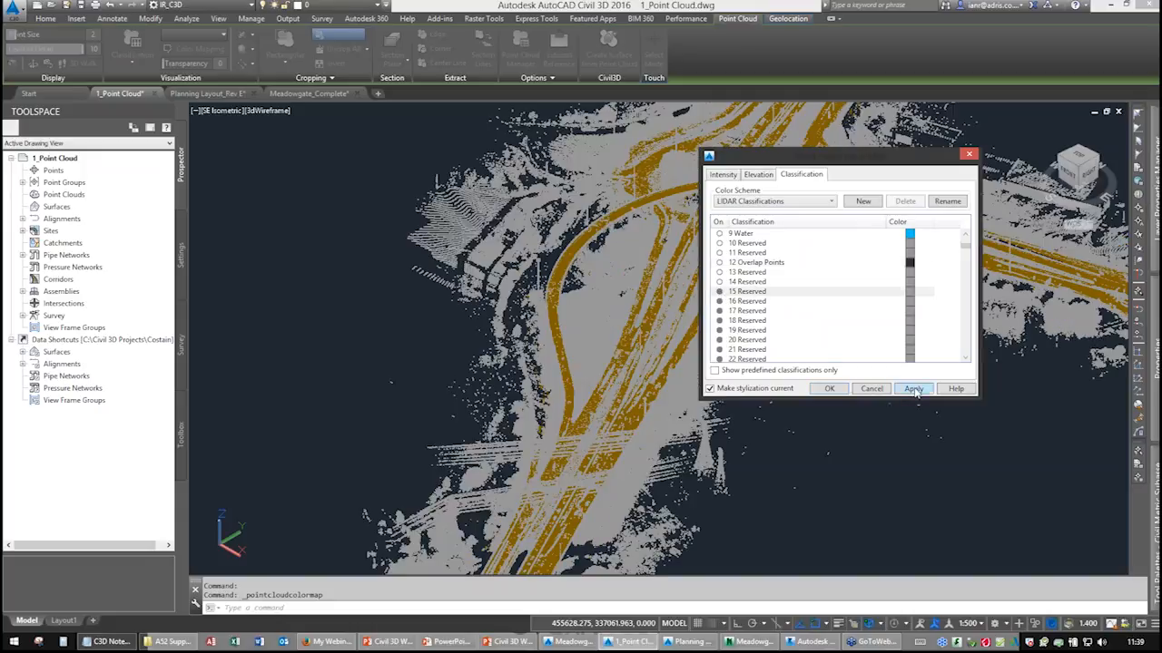
Close the colour mapping dialog and zoom in and out to examine the classified point cloud.
click(829, 388)
scroll(652, 286, up, 4)
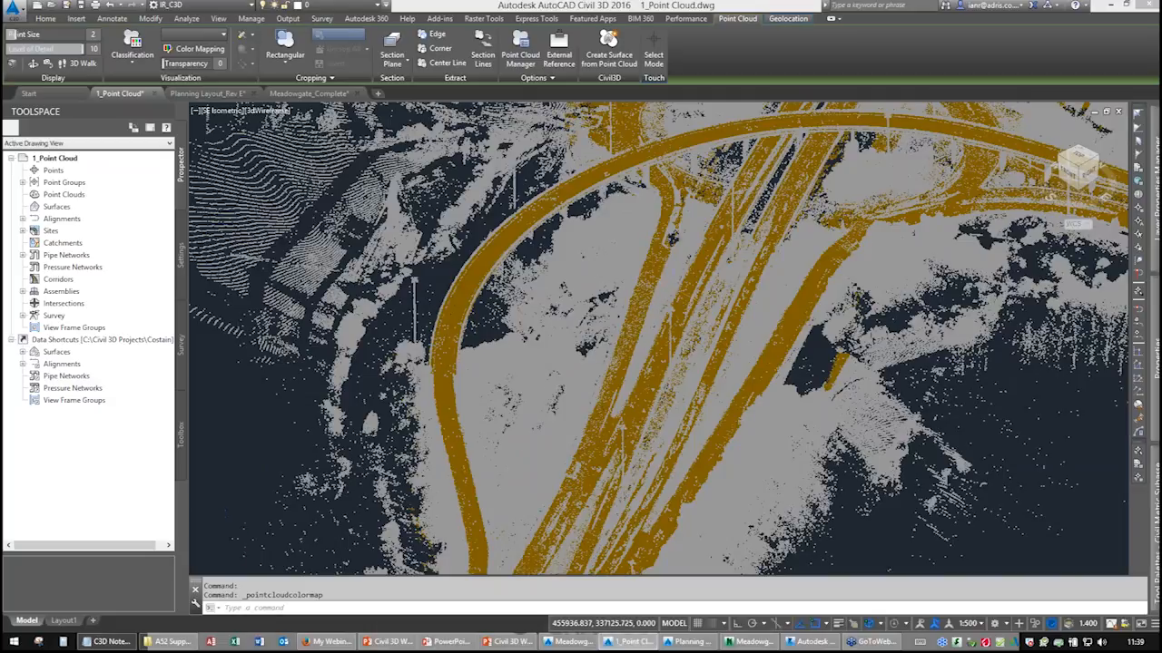
scroll(652, 286, up, 2)
scroll(652, 286, down, 5)
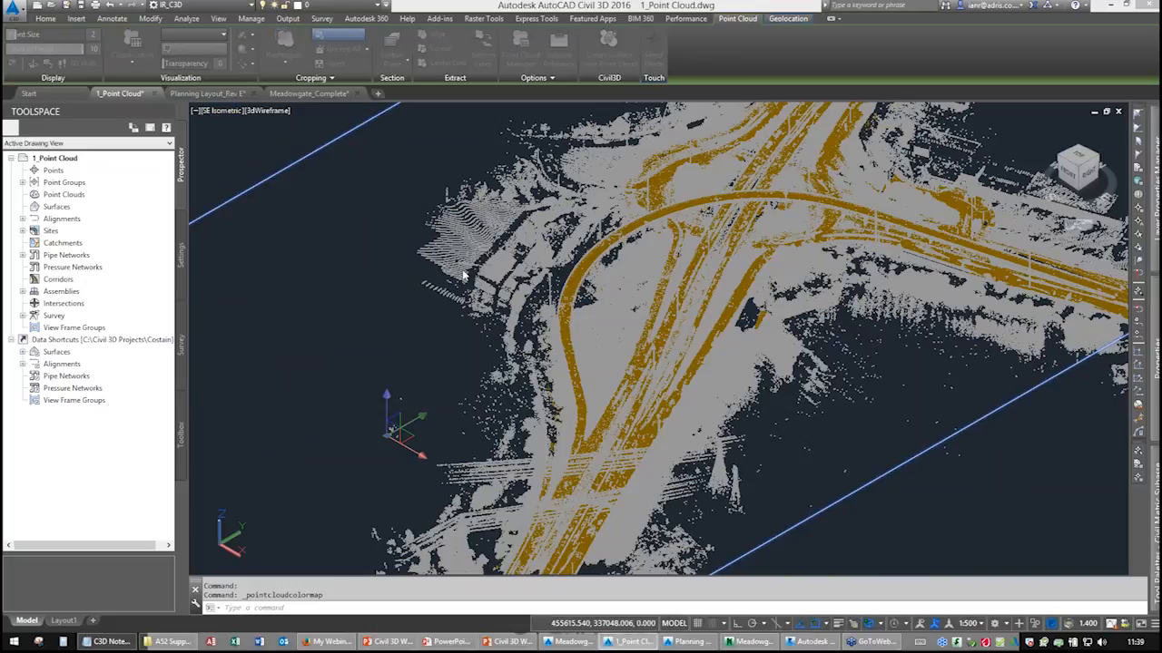
Reopen colour mapping, switch to elevation colouring with 24 Spectrum colours and stop applying to the cloud's full extents.
key(Return)
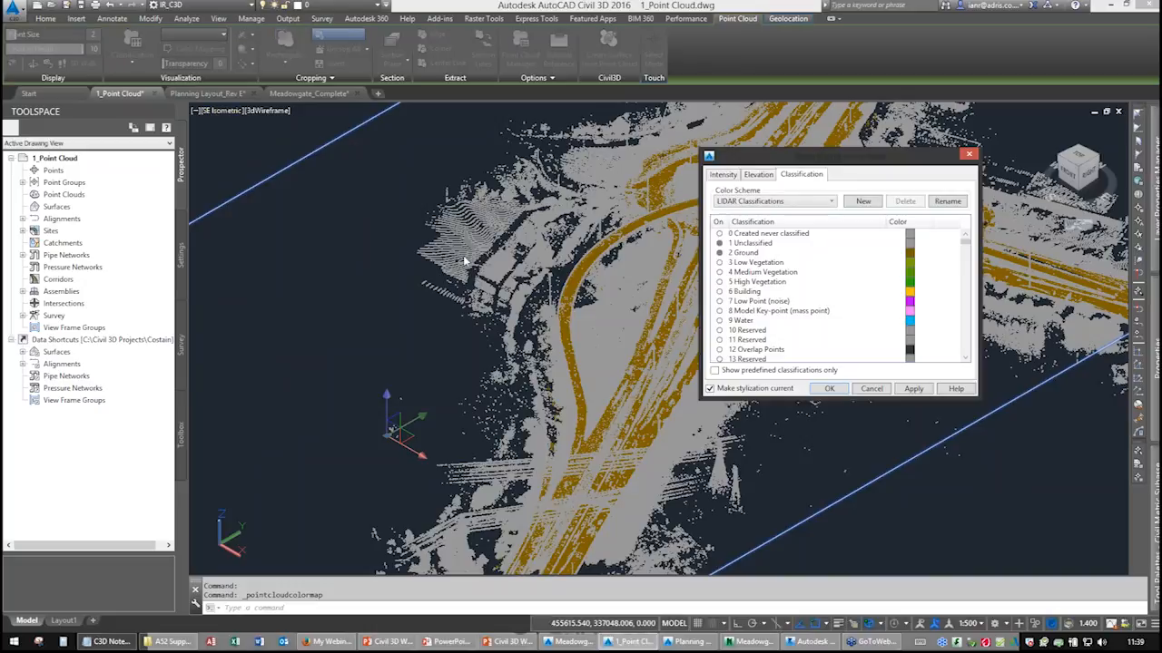
click(758, 174)
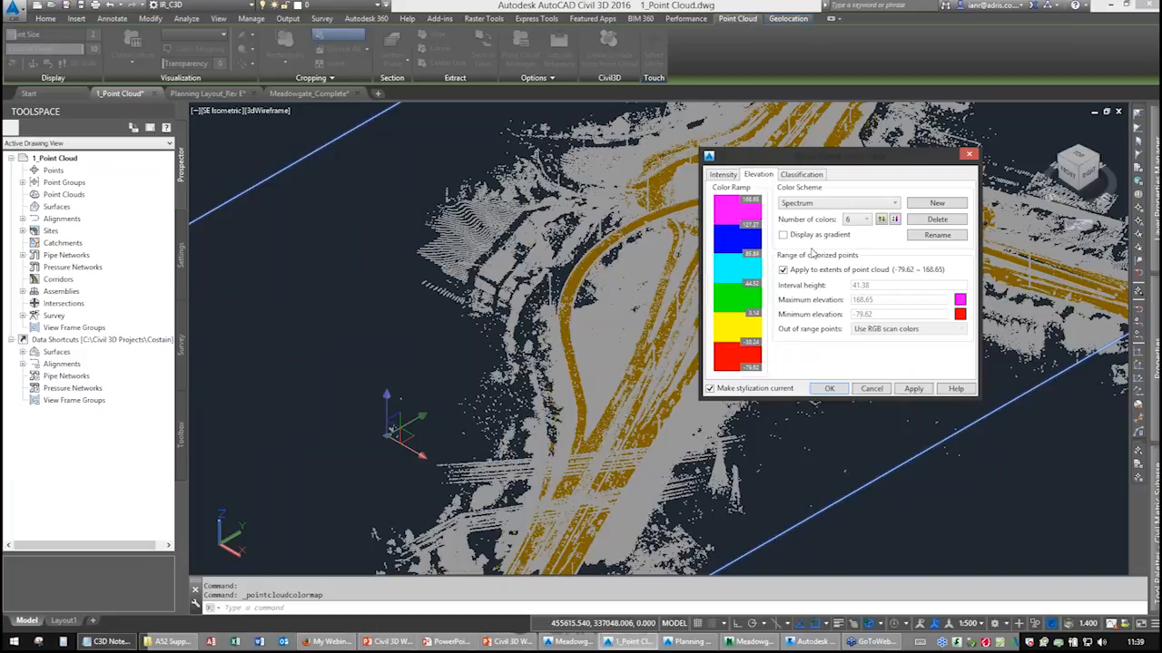
click(866, 220)
scroll(853, 436, down, 1)
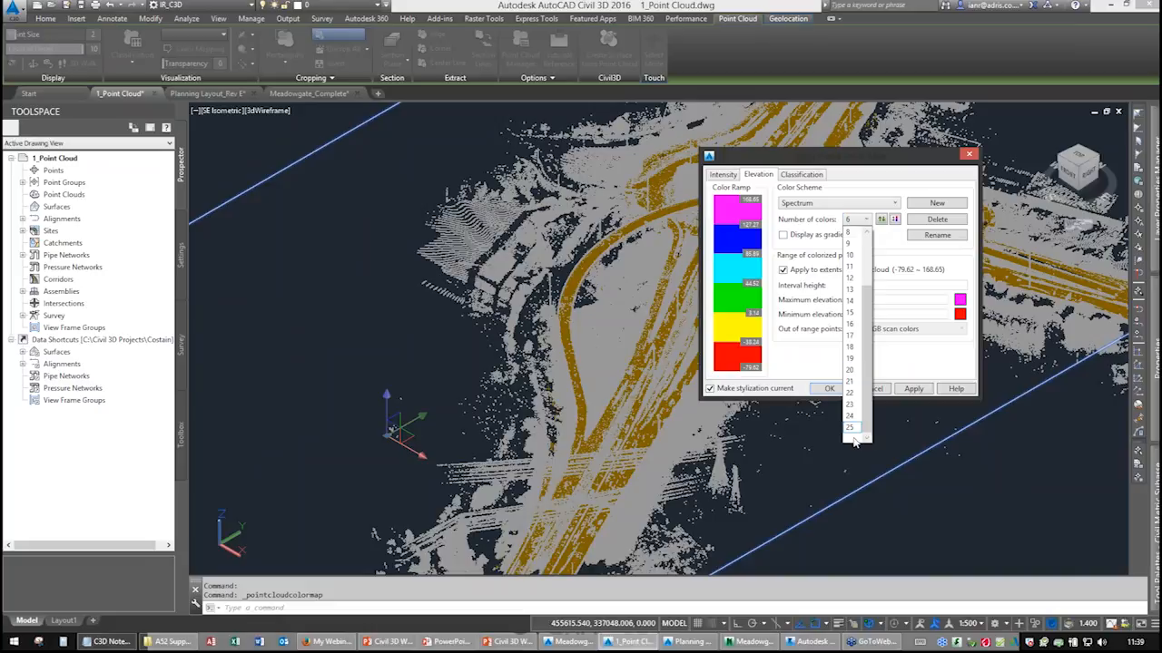
click(853, 417)
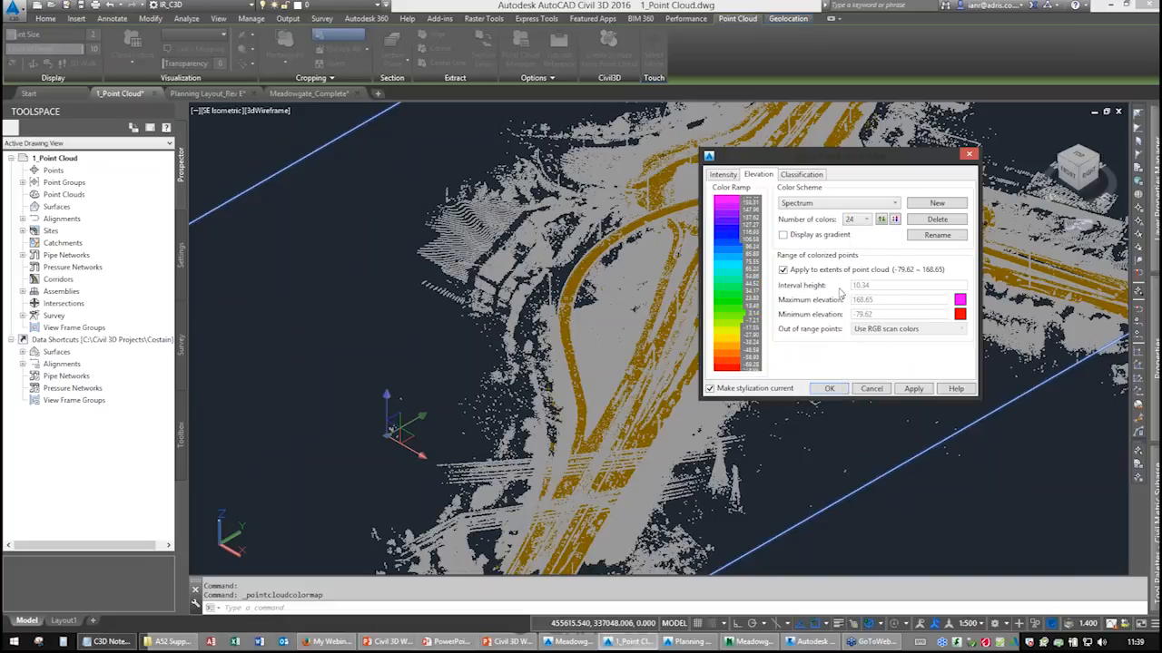
click(783, 271)
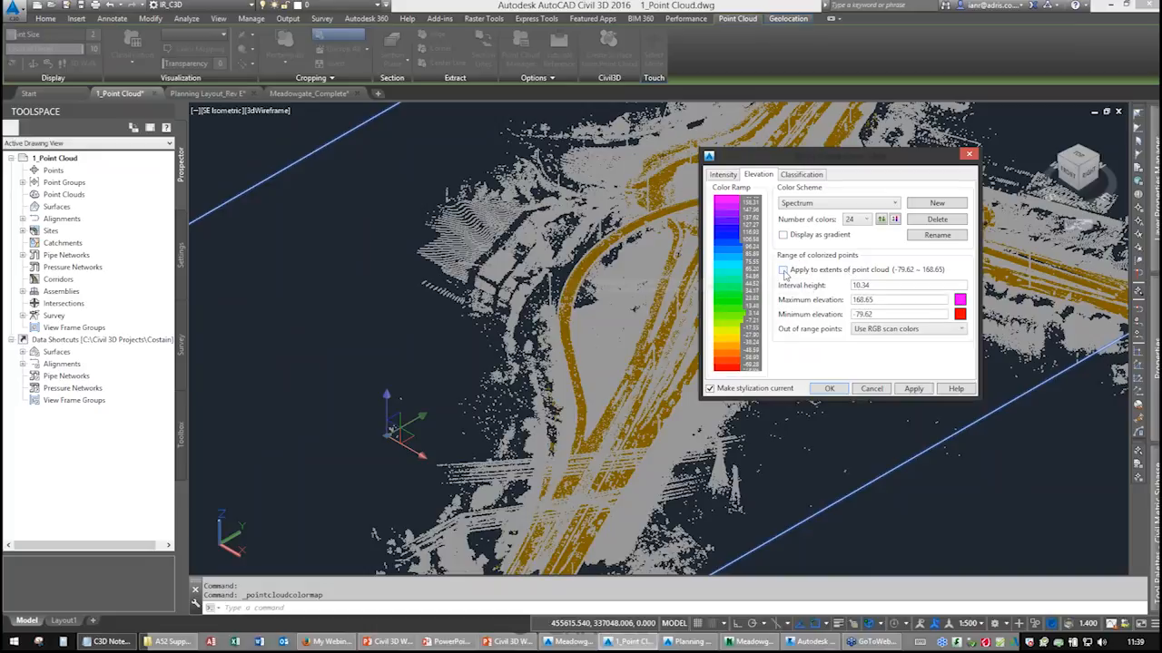
Set the maximum elevation to 35 and minimum elevation to 25, apply and close the dialog.
double_click(880, 300)
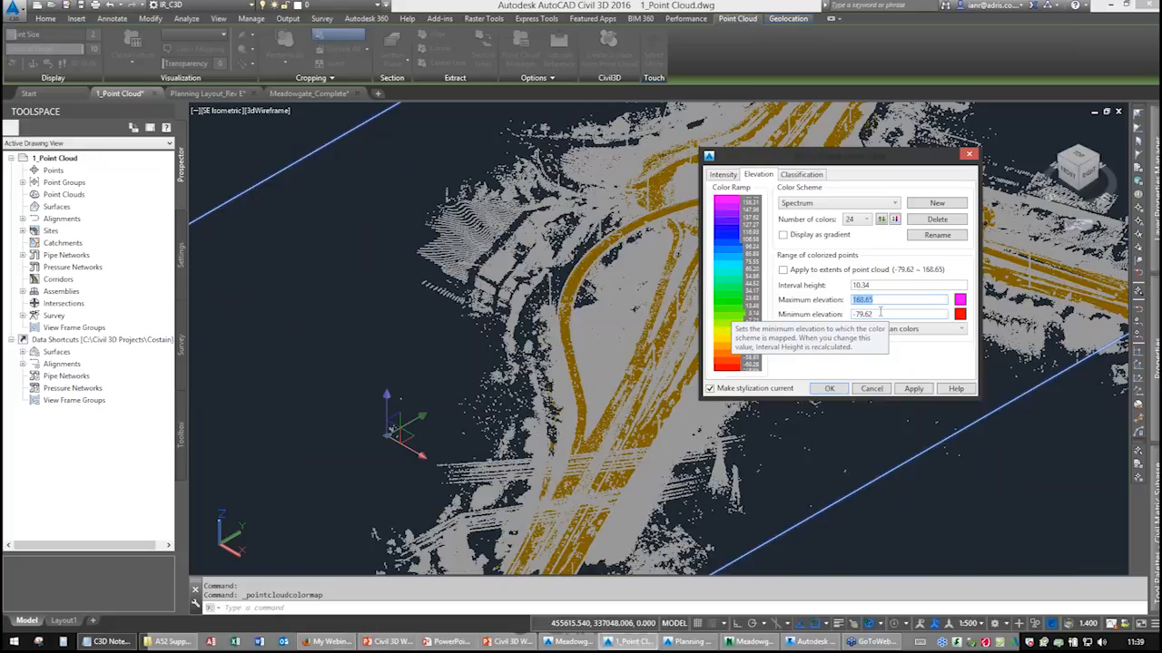
text(35)
key(Tab)
text(2)
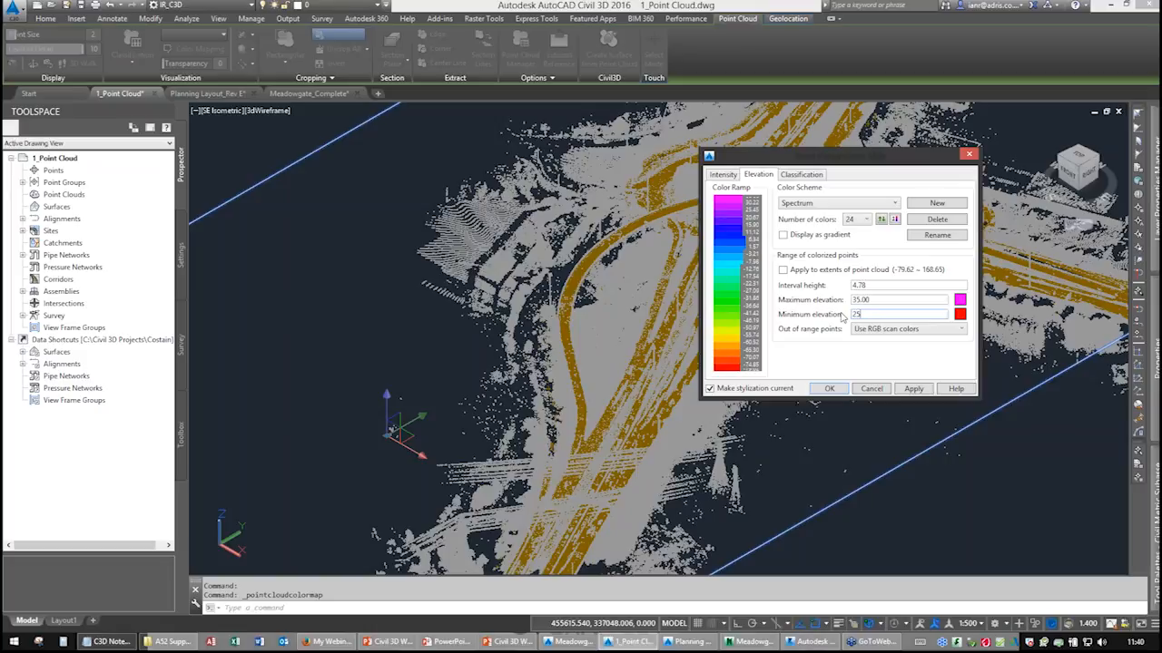
text(5)
click(883, 284)
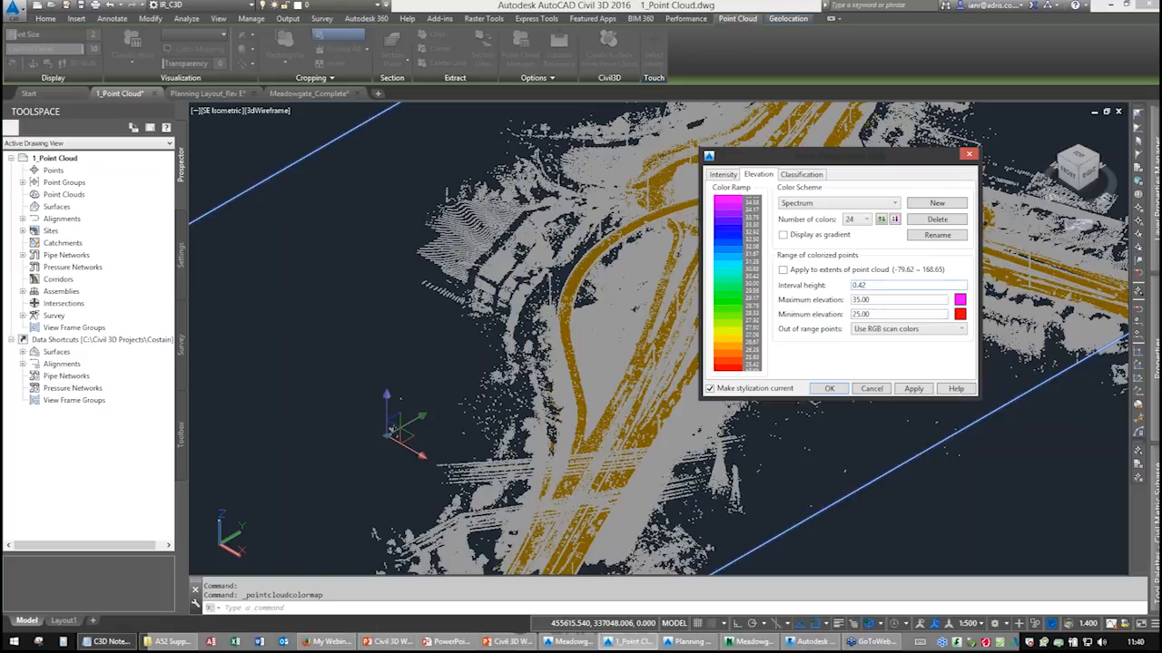
click(910, 389)
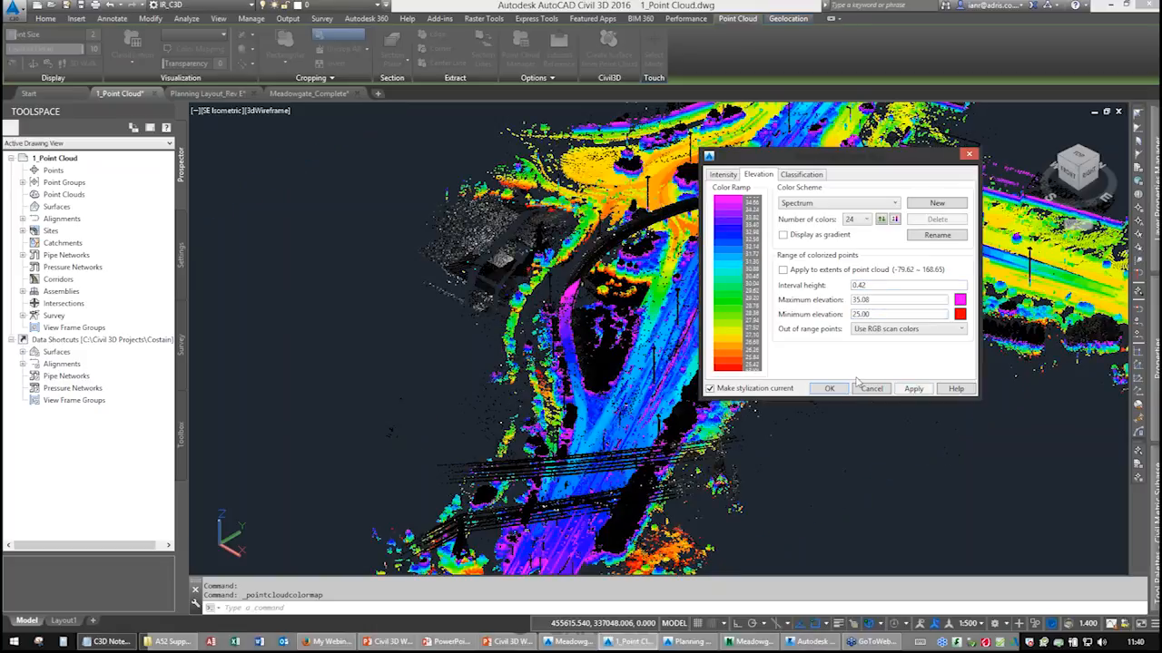
click(828, 388)
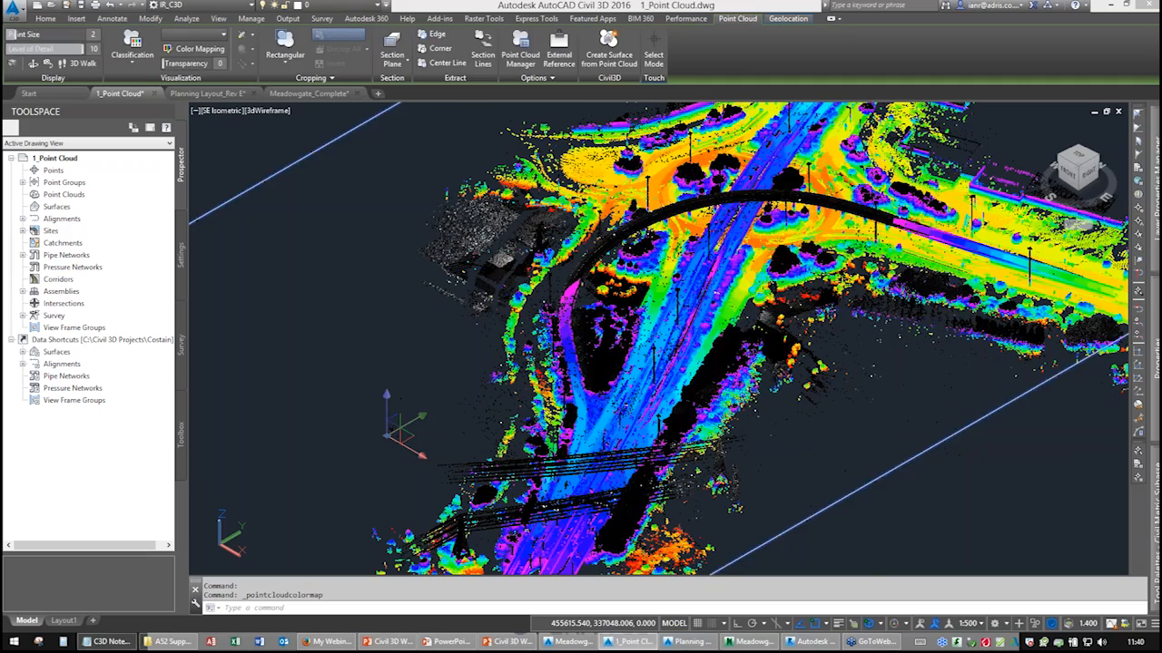
Reverse the elevation colour ramp order, then apply and close the colour mapping.
scroll(832, 390, up, 5)
scroll(797, 365, up, 6)
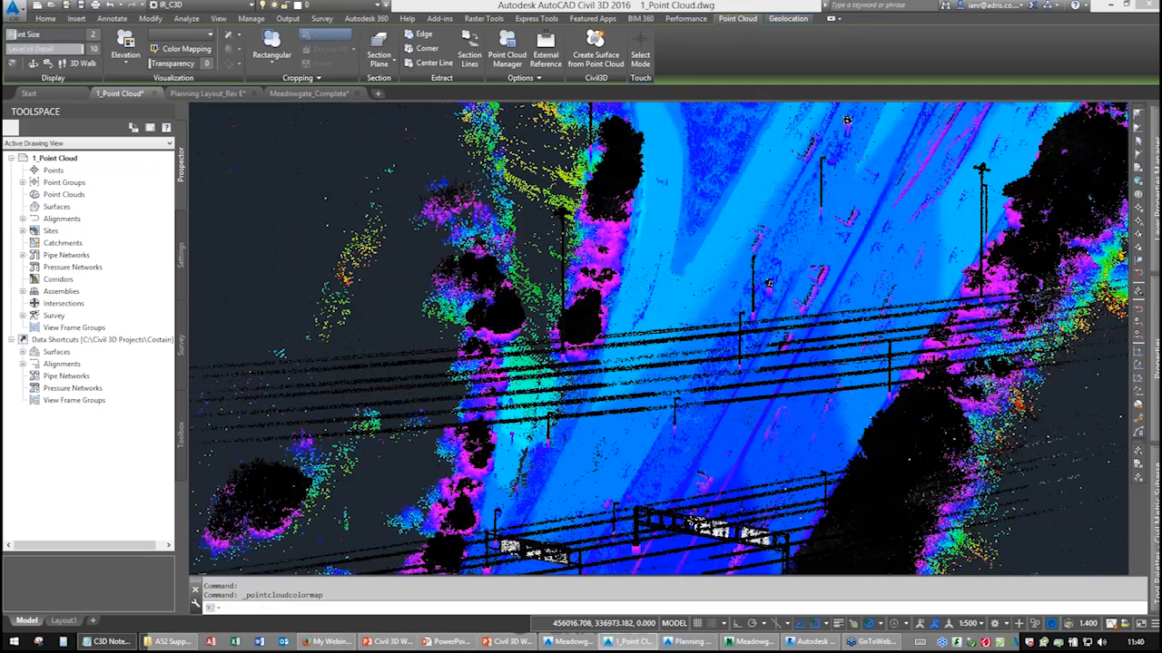
scroll(728, 187, up, 3)
scroll(661, 258, down, 4)
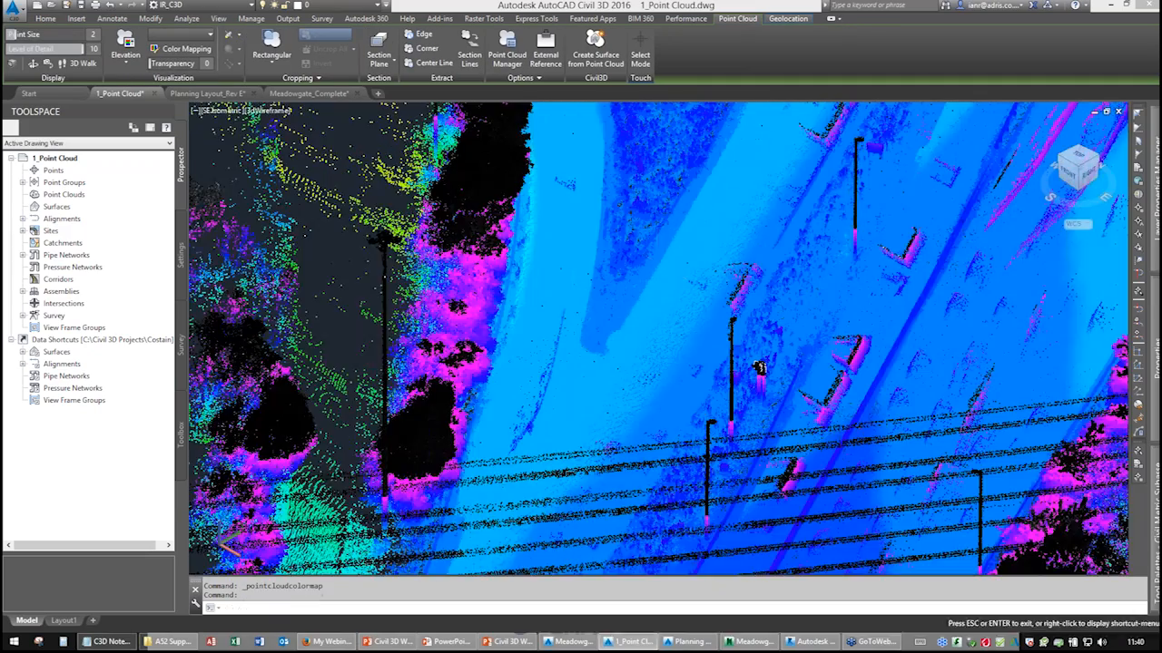
middle_drag(632, 284, 692, 322)
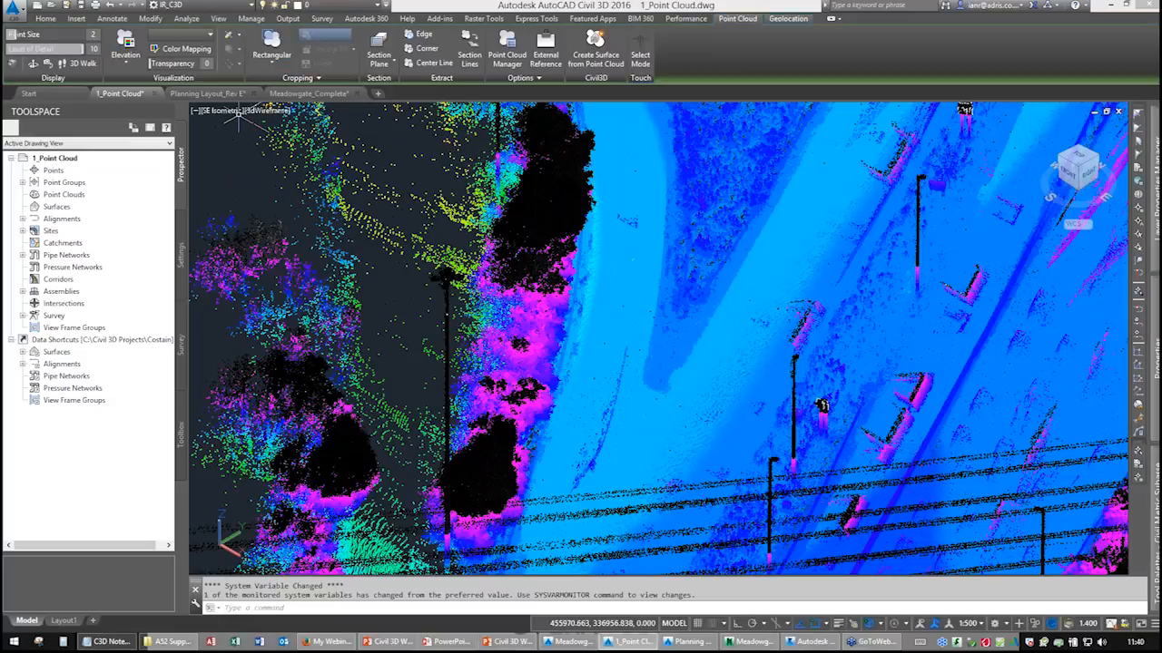
click(185, 48)
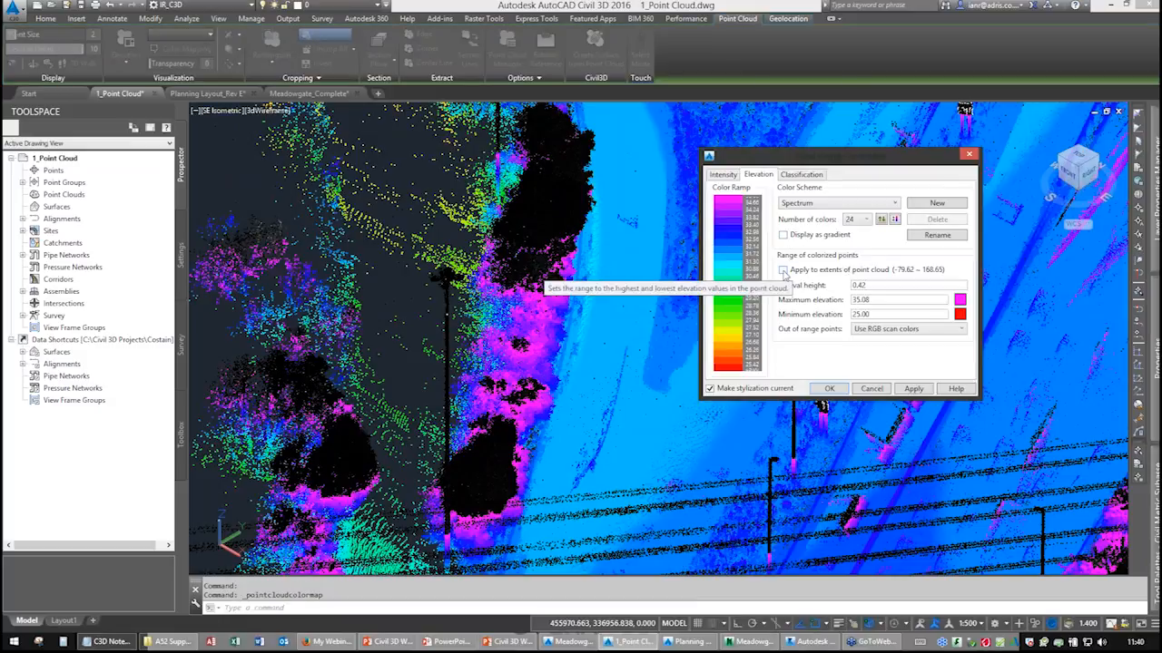
click(881, 221)
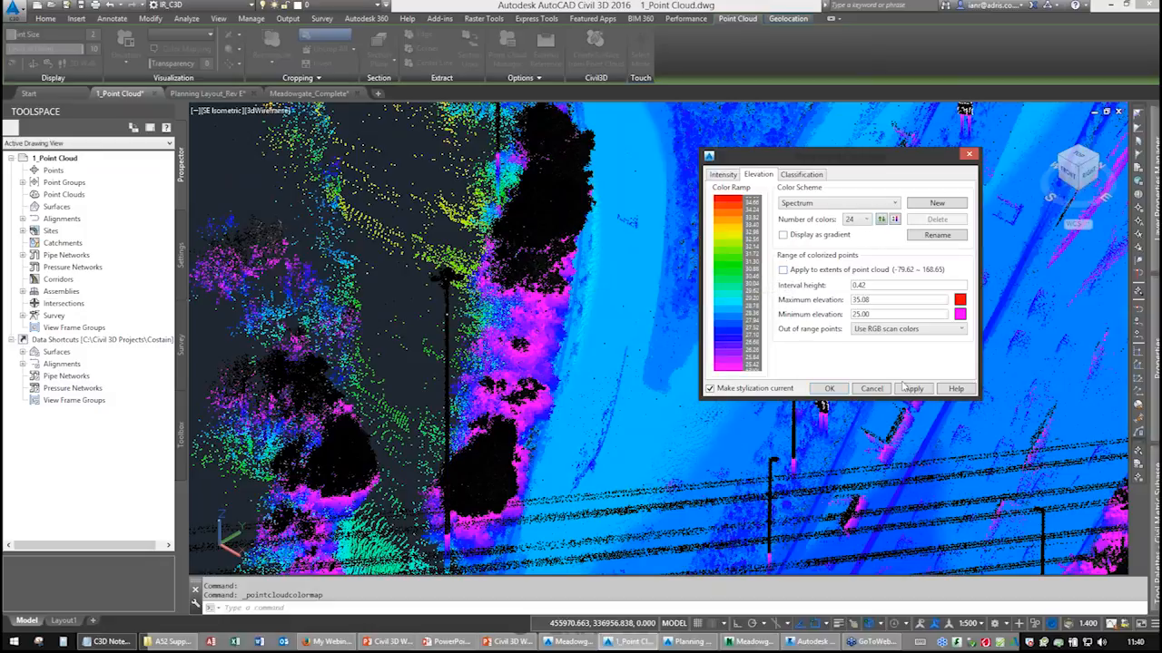
click(915, 389)
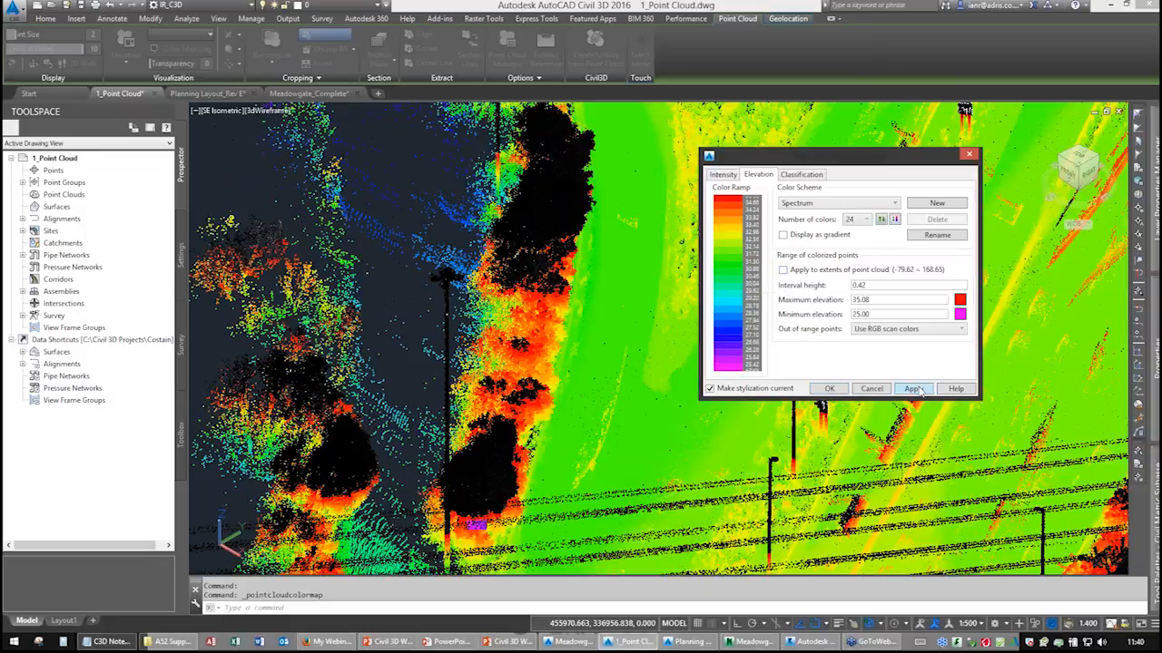
click(828, 389)
Orbit, pan and zoom around the elevation-coloured point cloud to inspect it from above.
scroll(623, 278, down, 4)
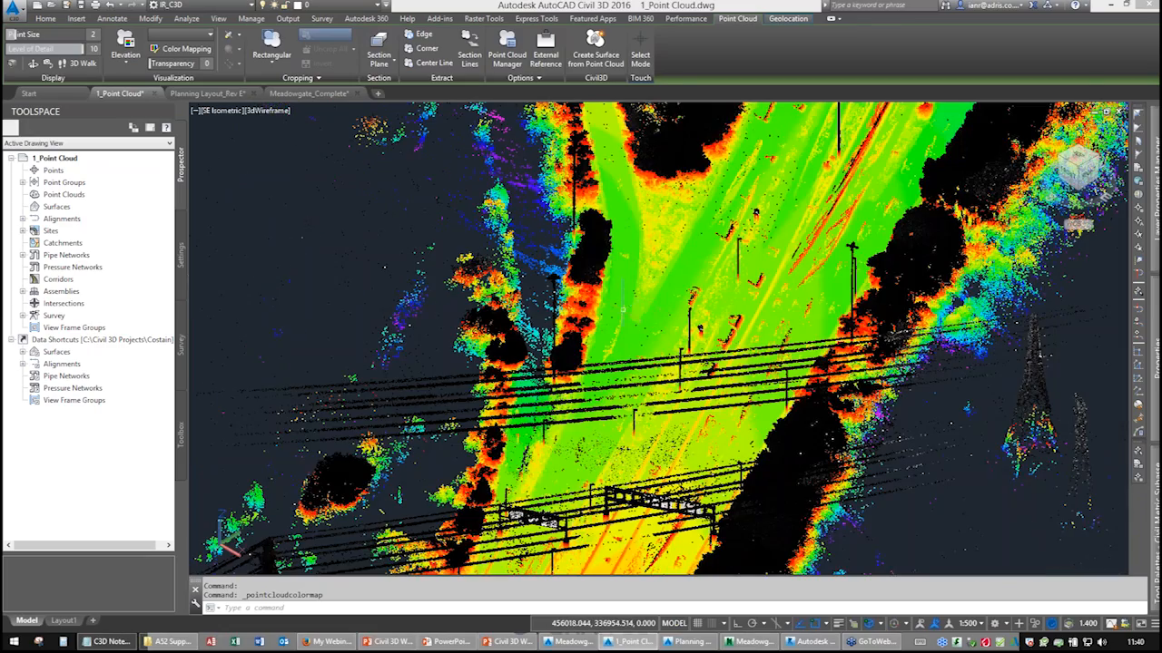
shift+middle_drag(599, 315, 577, 304)
scroll(607, 355, up, 3)
scroll(547, 301, up, 5)
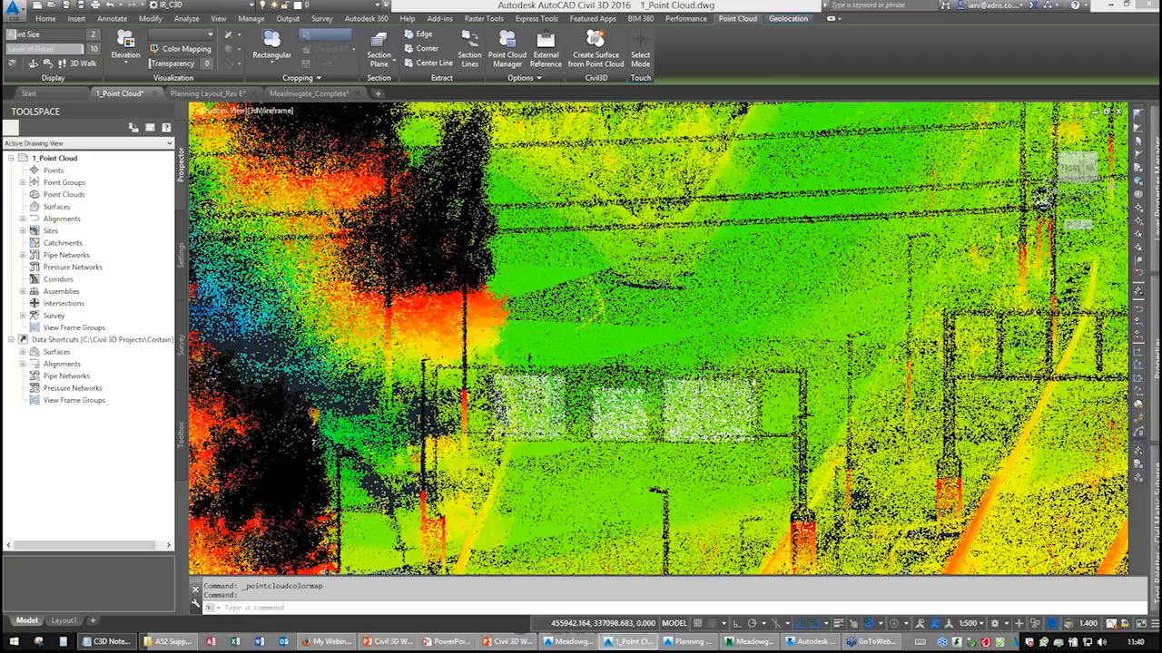
scroll(577, 324, down, 3)
shift+middle_drag(606, 288, 593, 367)
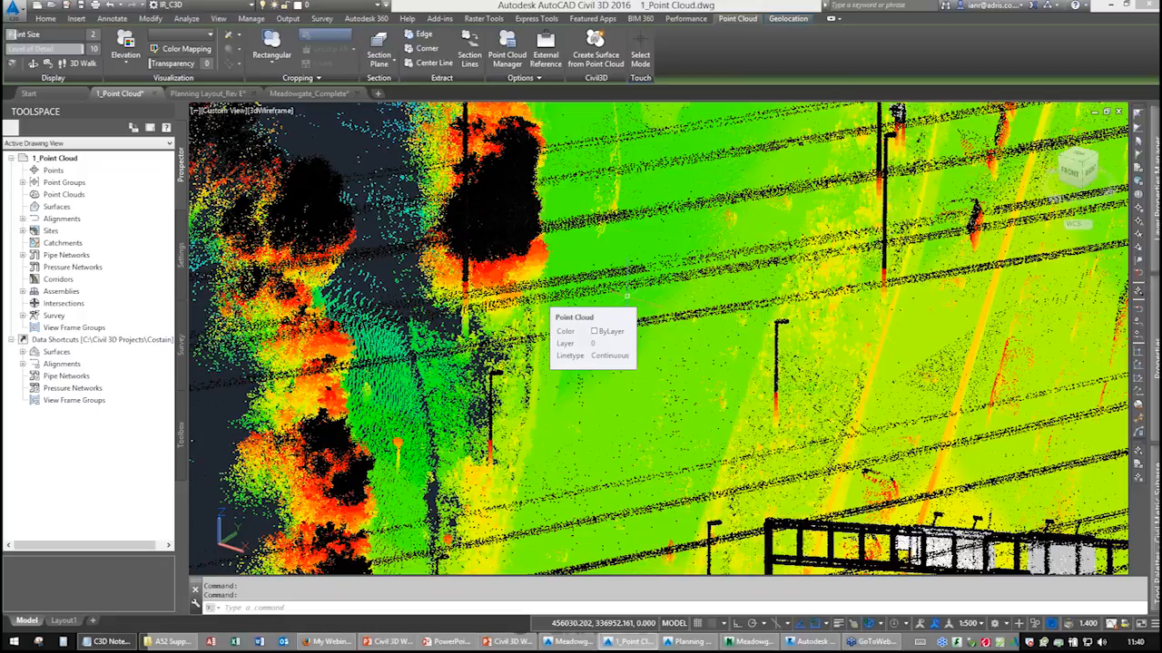
shift+middle_drag(629, 363, 636, 436)
scroll(637, 372, down, 8)
middle_drag(637, 372, 663, 464)
middle_drag(636, 218, 638, 351)
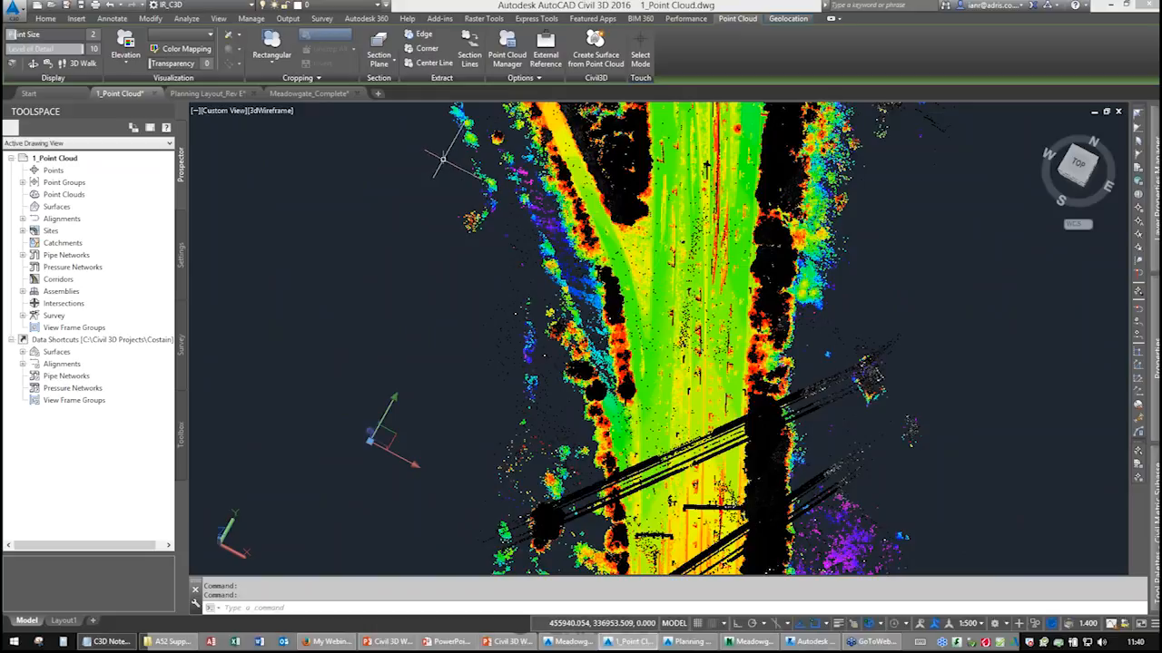
Crop the point cloud with a rectangular boundary around the upper section of the road.
click(271, 58)
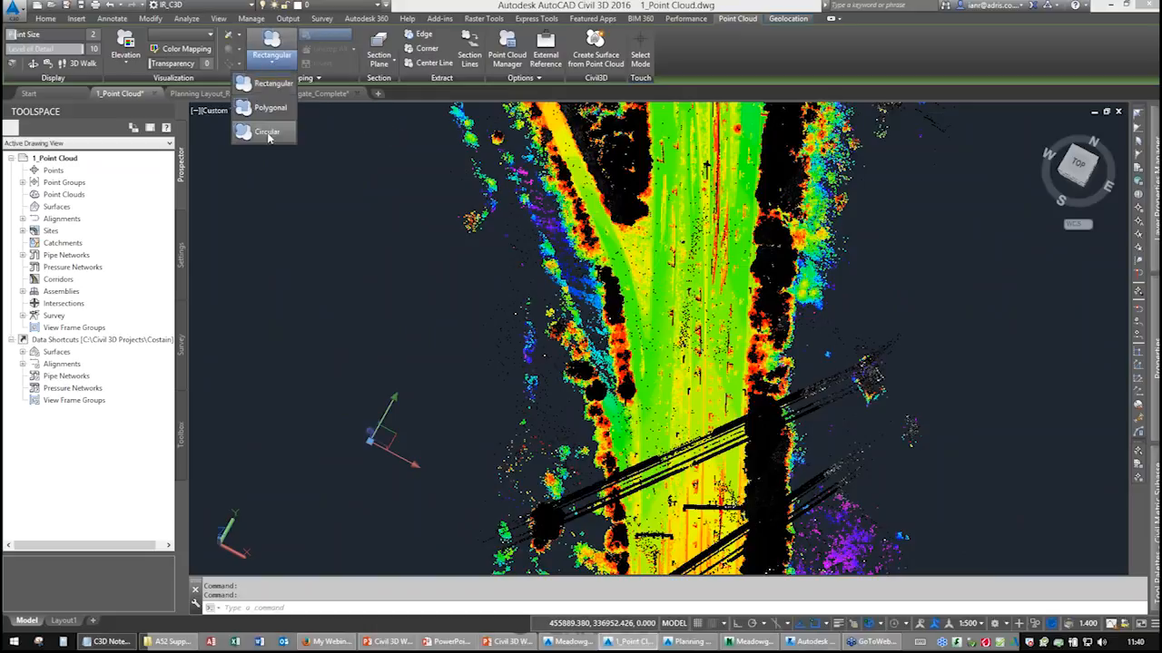
click(265, 88)
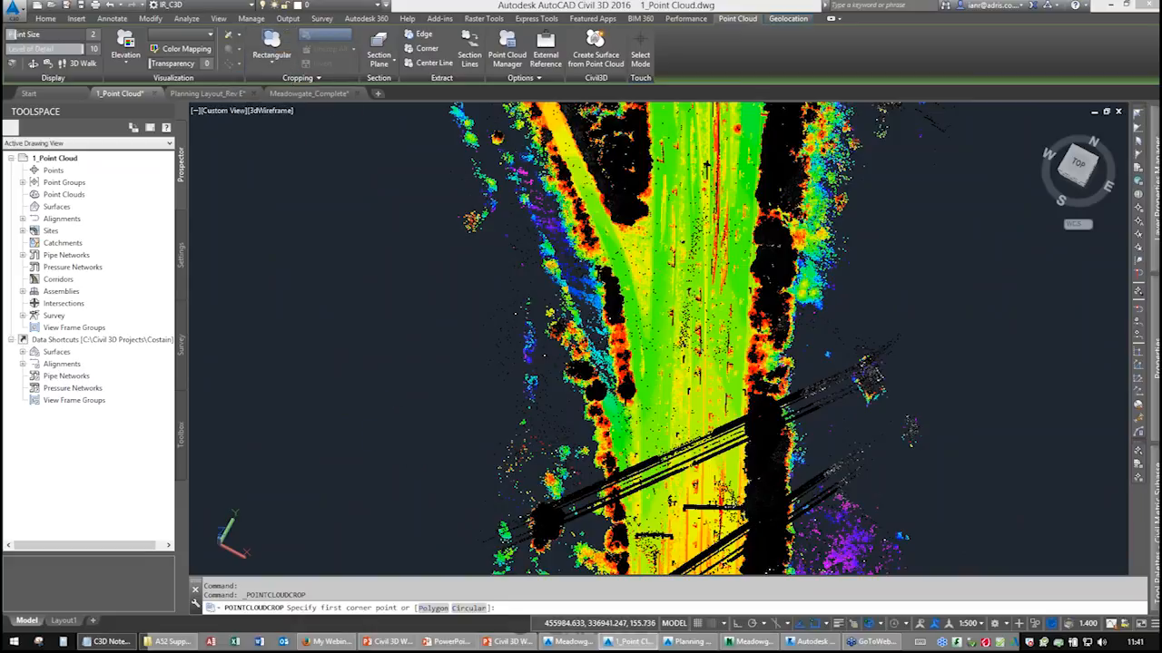
click(524, 158)
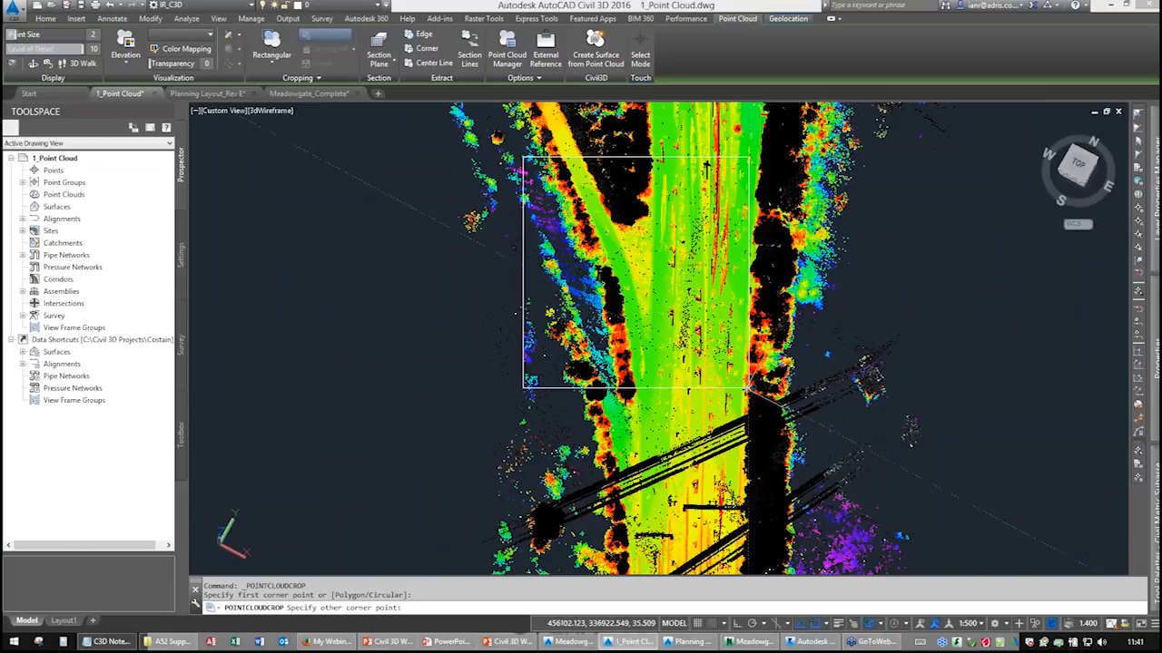
click(747, 389)
Reduce the point size to 1 and try a level of detail of 2 before restoring it to 10.
middle_drag(632, 266, 591, 325)
middle_drag(603, 415, 547, 306)
scroll(587, 301, up, 4)
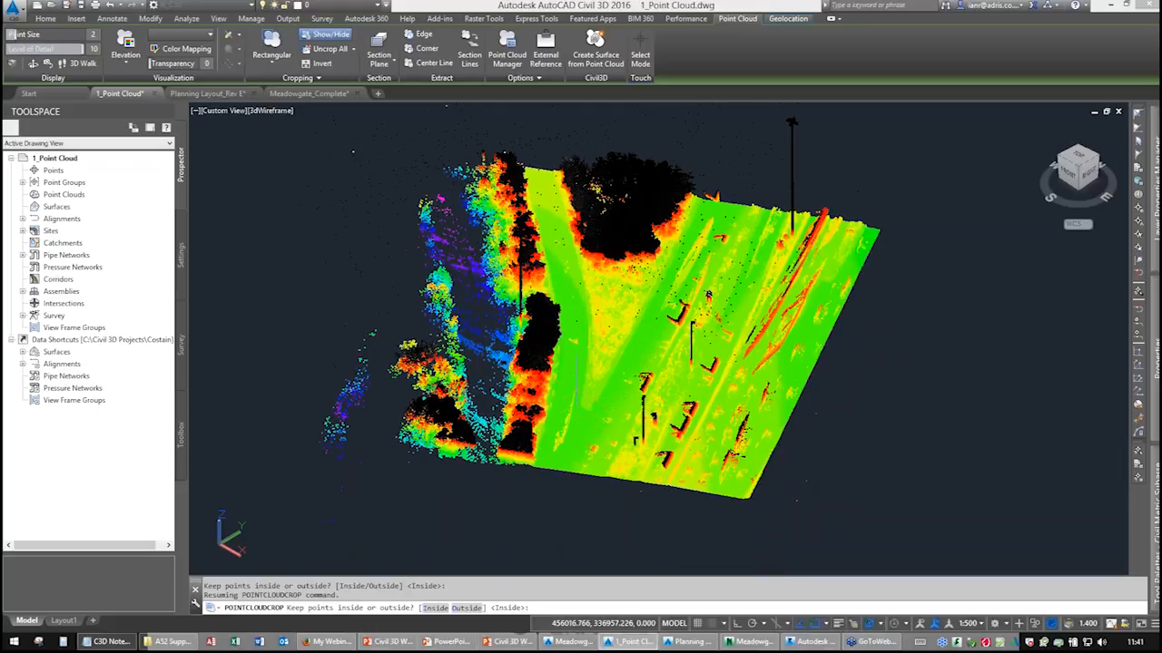
scroll(621, 295, up, 5)
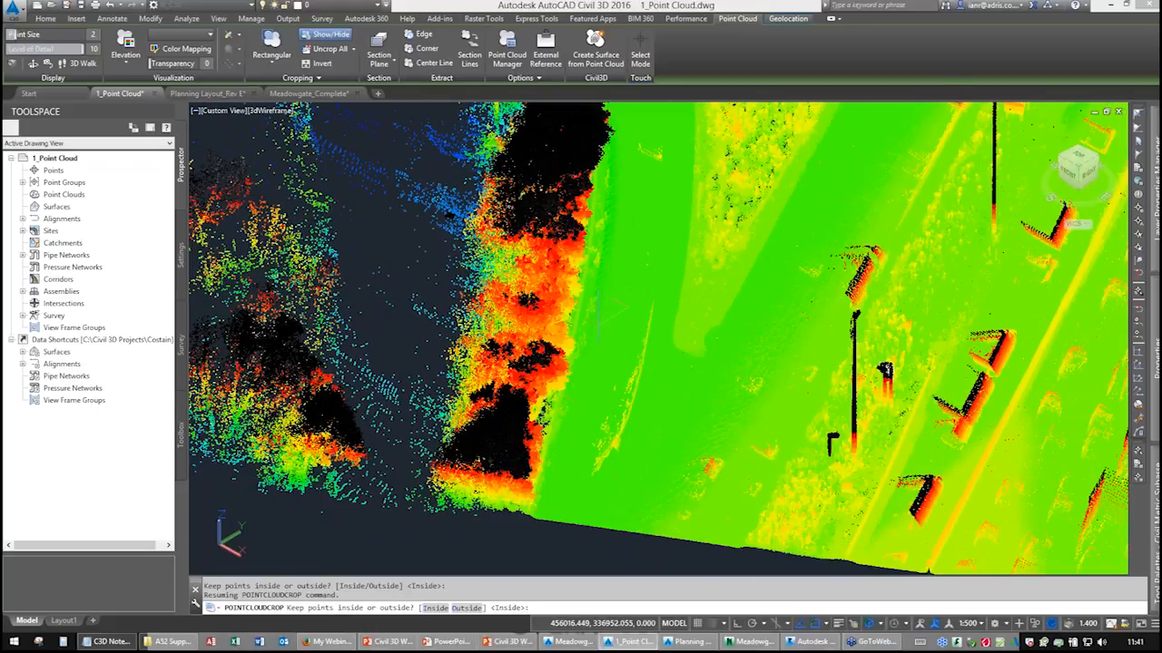
scroll(612, 294, up, 3)
scroll(607, 313, up, 2)
scroll(600, 324, down, 6)
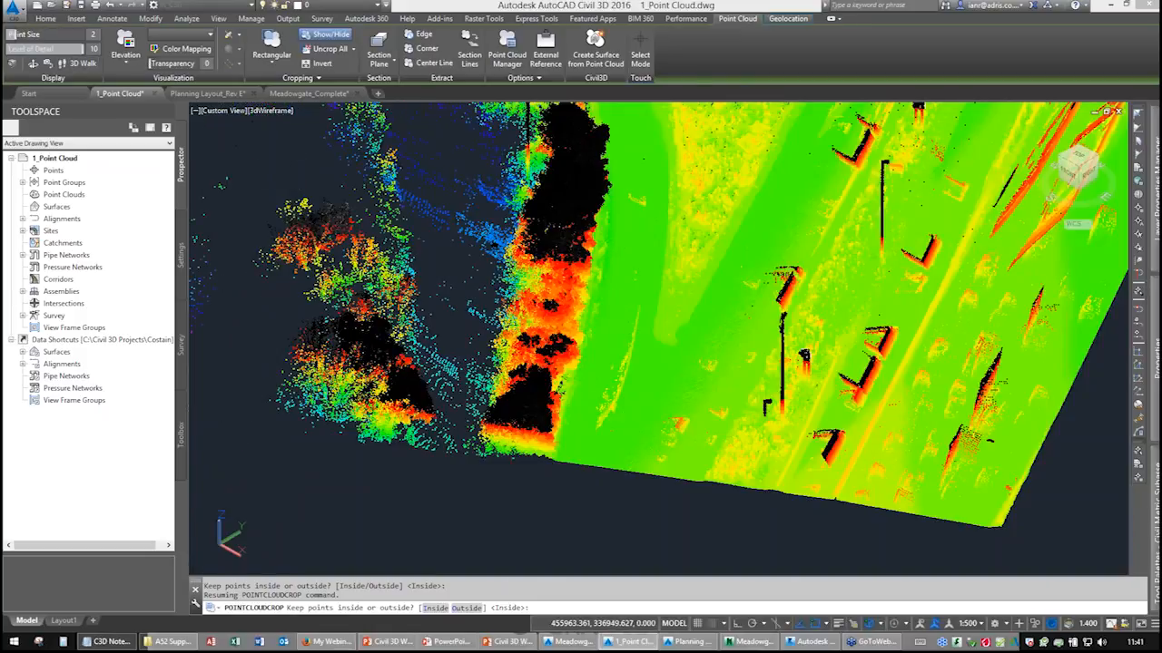
drag(14, 35, 7, 35)
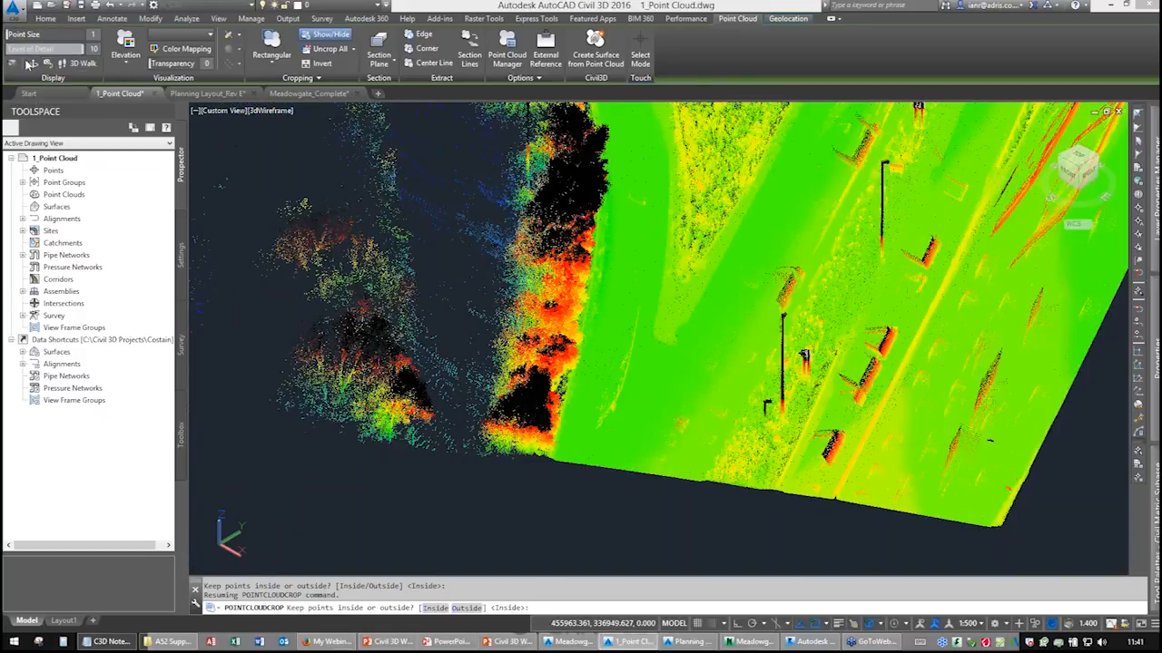
drag(83, 48, 23, 48)
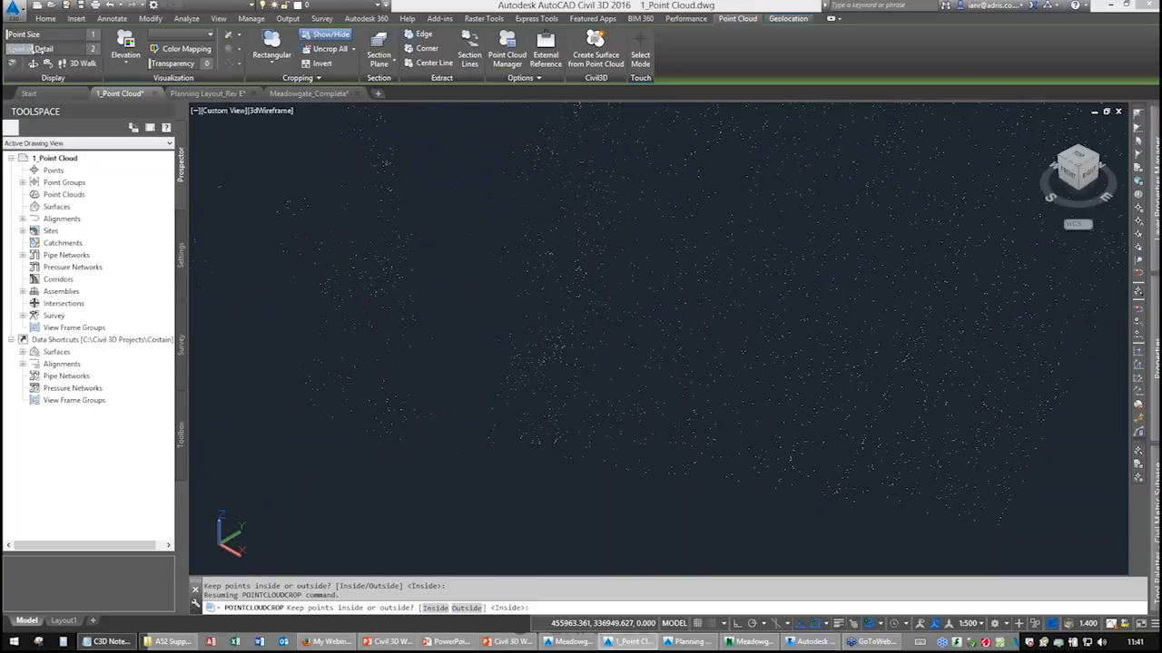
drag(146, 49, 150, 49)
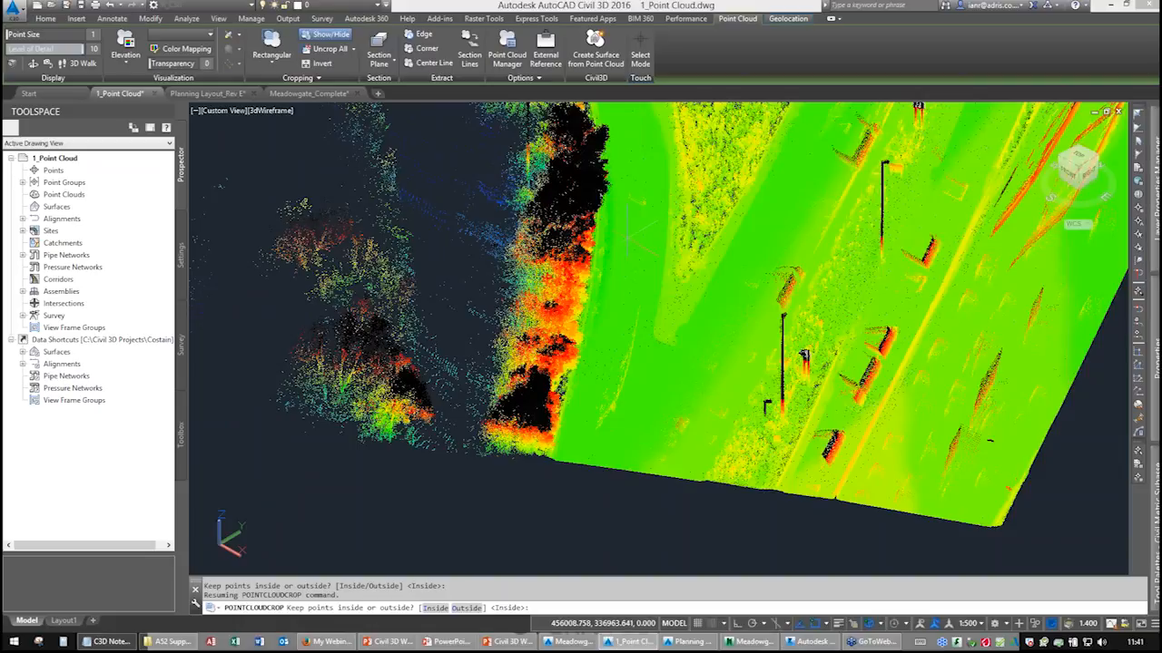
Zoom in on the cropped edge and make sure 3D Object Snap is included in the drawing aids.
shift+middle_drag(656, 306, 647, 280)
scroll(638, 334, up, 5)
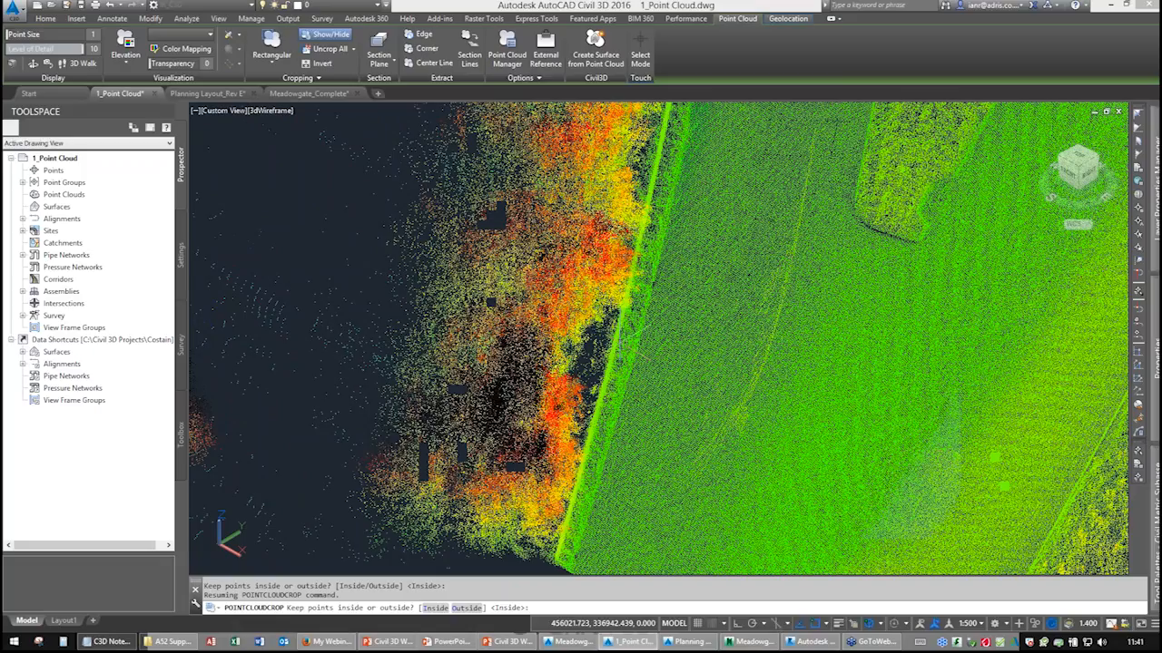
middle_drag(636, 339, 631, 188)
scroll(574, 425, up, 2)
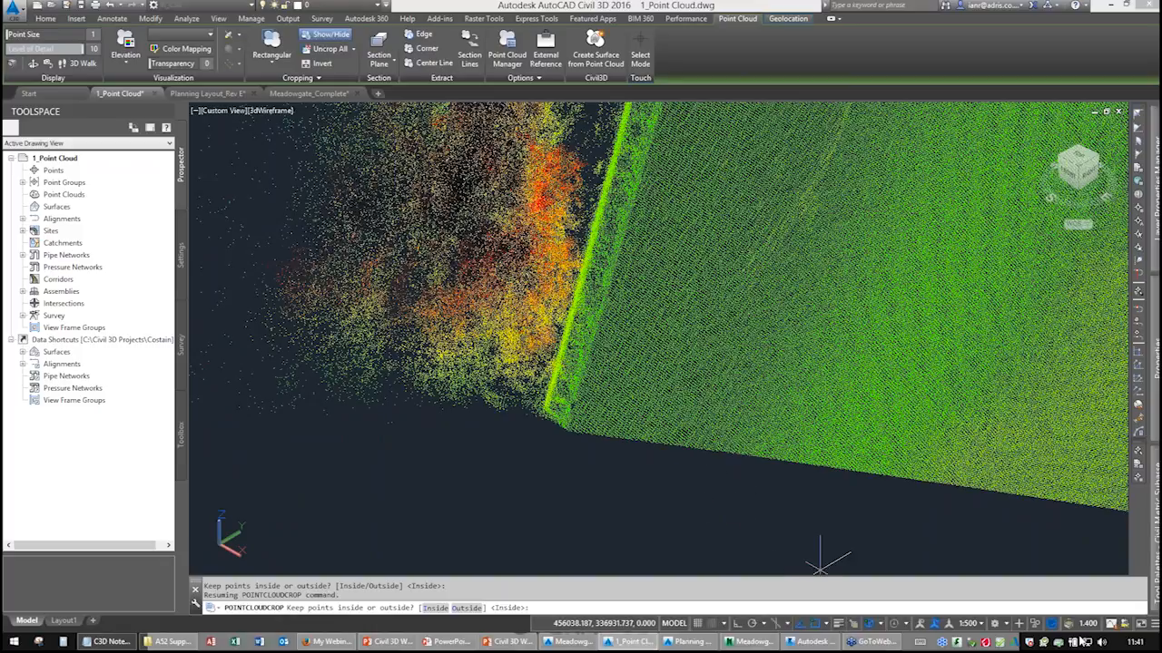
click(1154, 628)
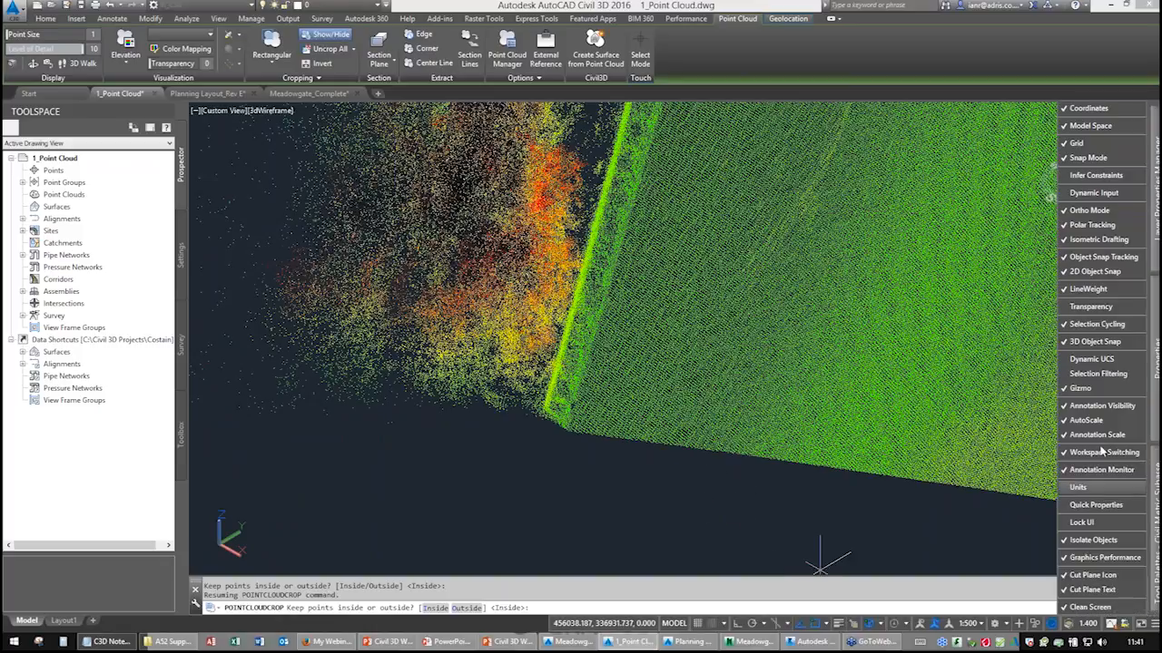
click(1094, 342)
key(ctrl)
key(ctrl)
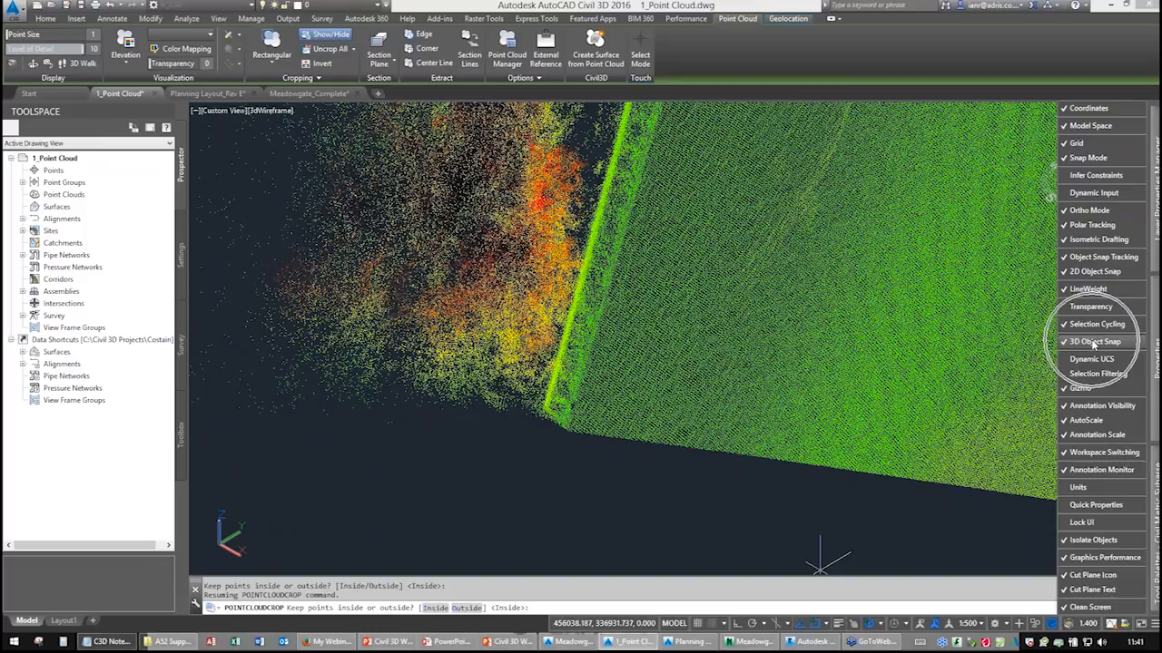
Open the 3D object snap options and turn on Node of point cloud snapping.
click(881, 626)
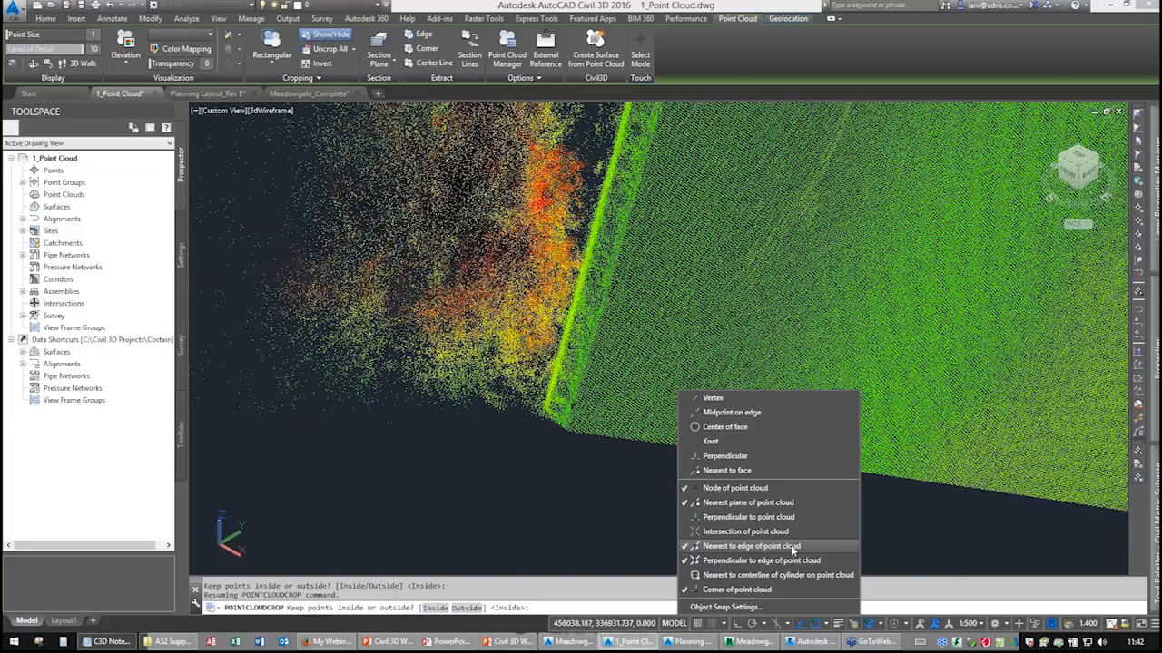
key(ctrl)
key(ctrl)
key(ctrl)
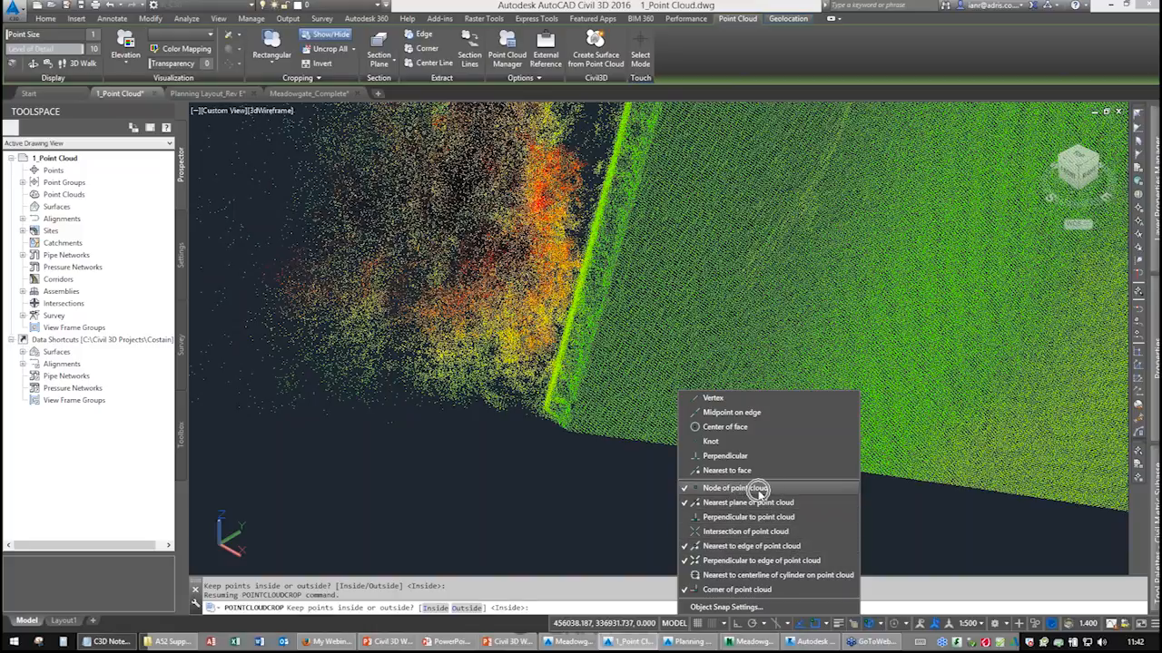
key(ctrl)
key(ctrl)
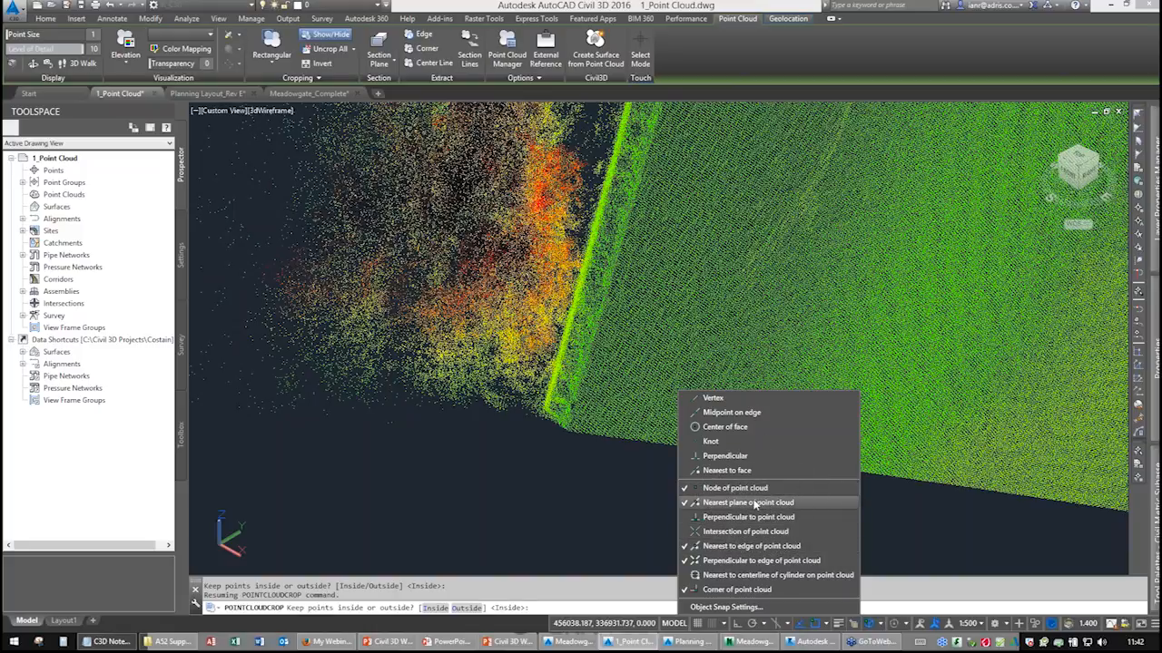
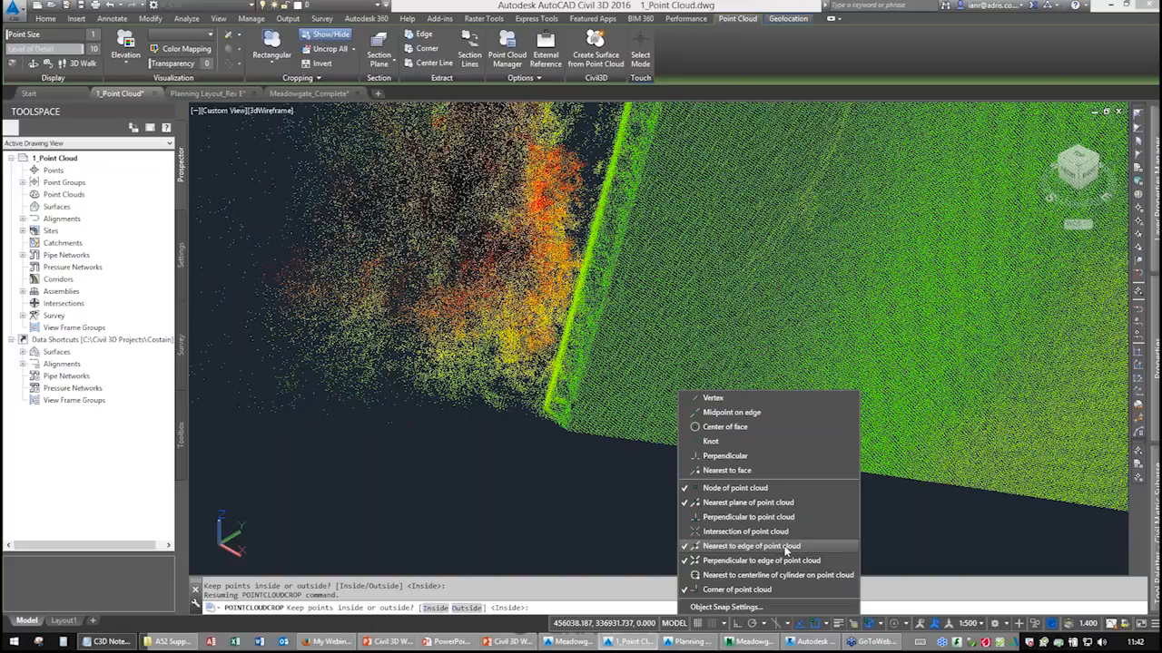
Start a new feature line in Site 1 using the Edge of Carriageway style.
click(749, 488)
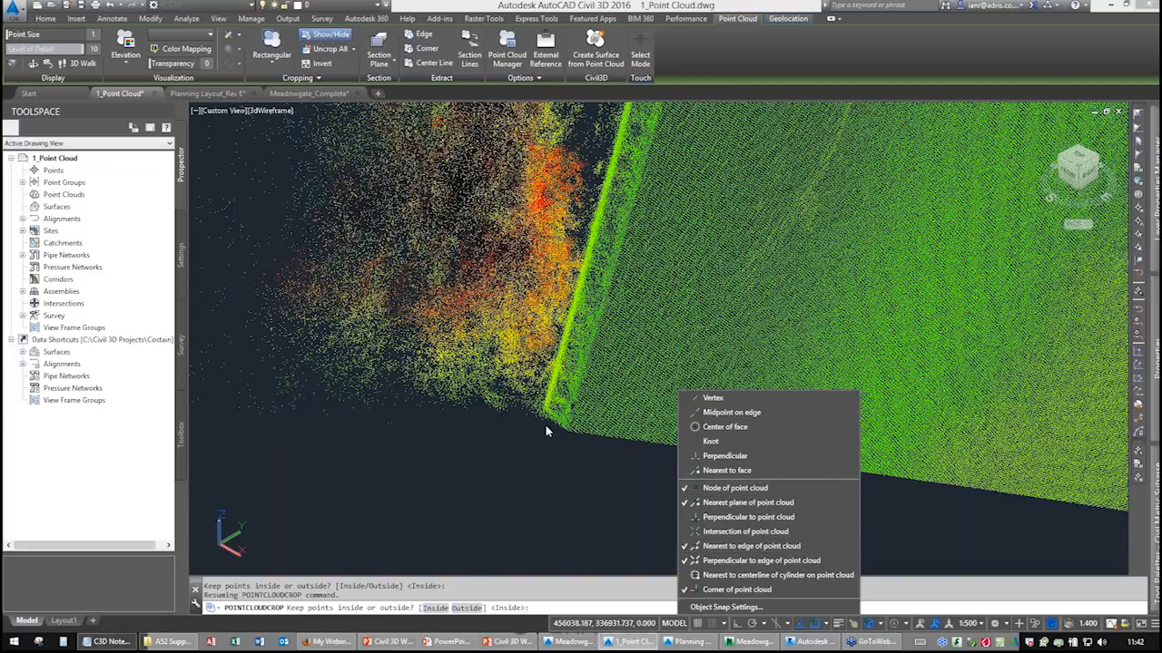
click(47, 18)
click(202, 52)
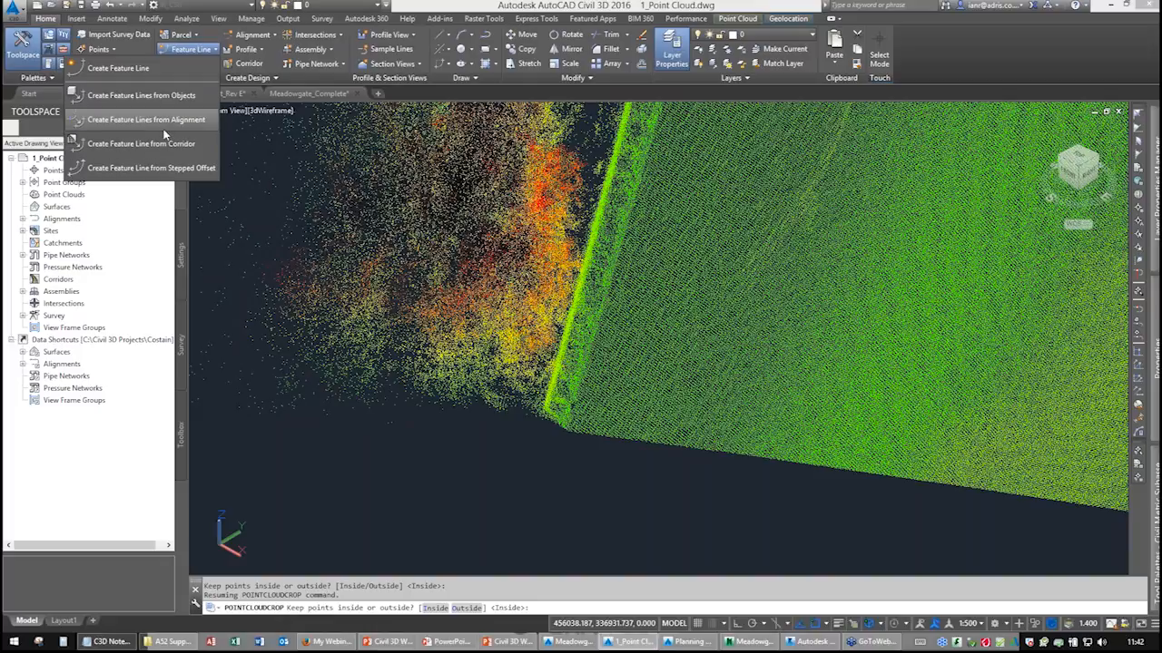
click(118, 68)
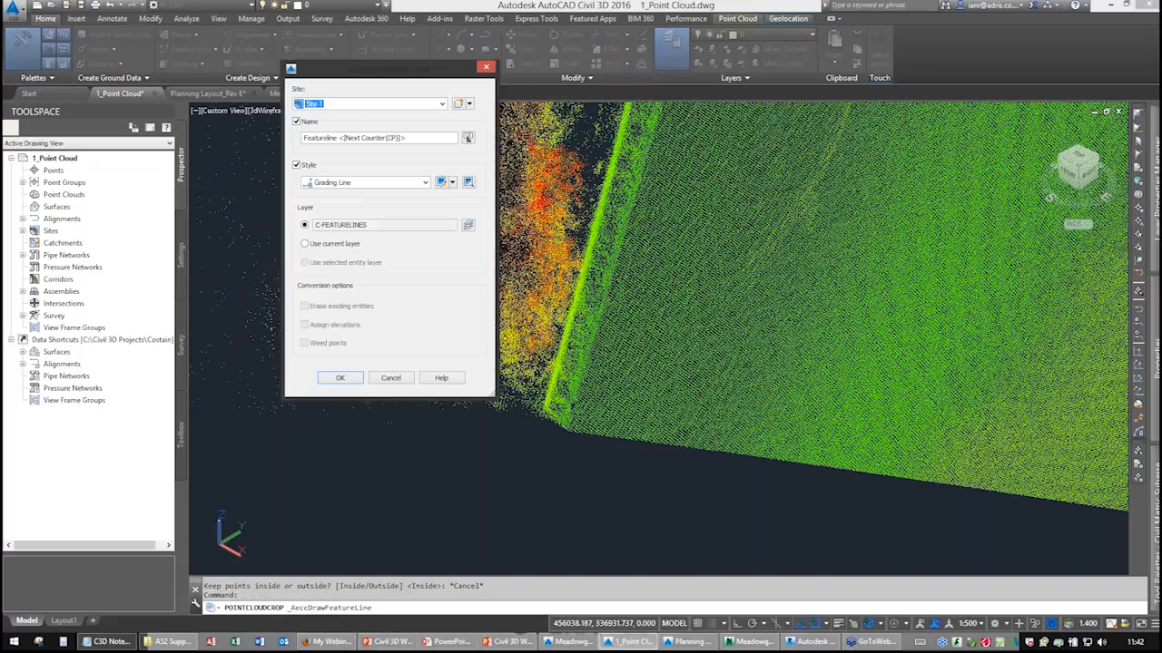
scroll(359, 254, up, 5)
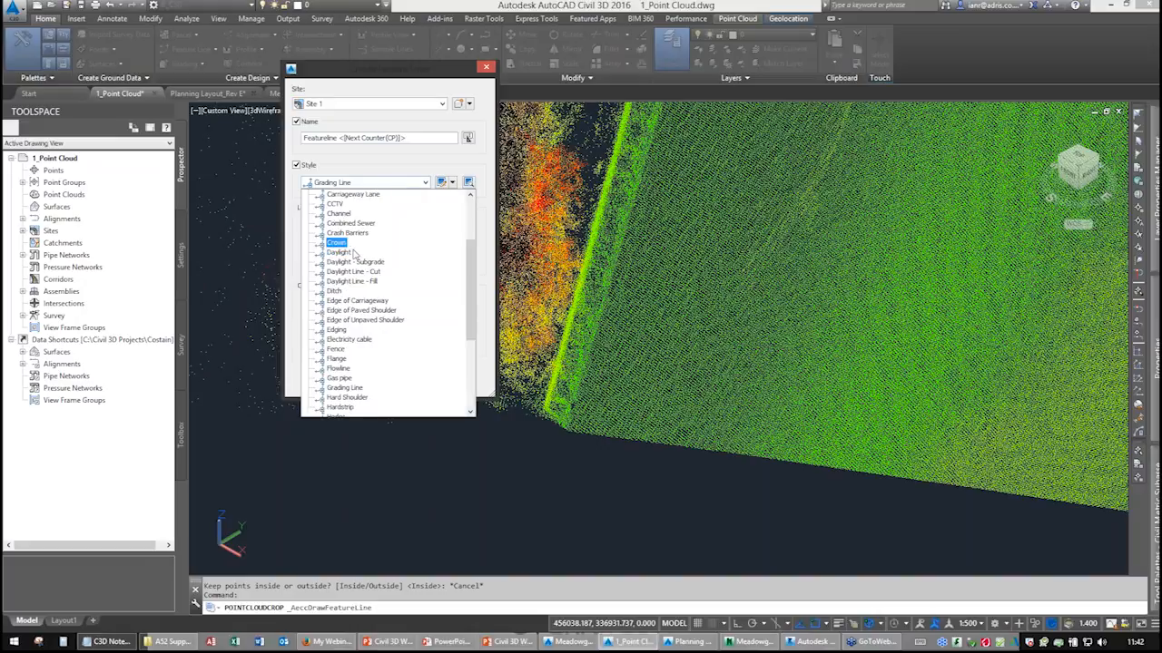
click(354, 301)
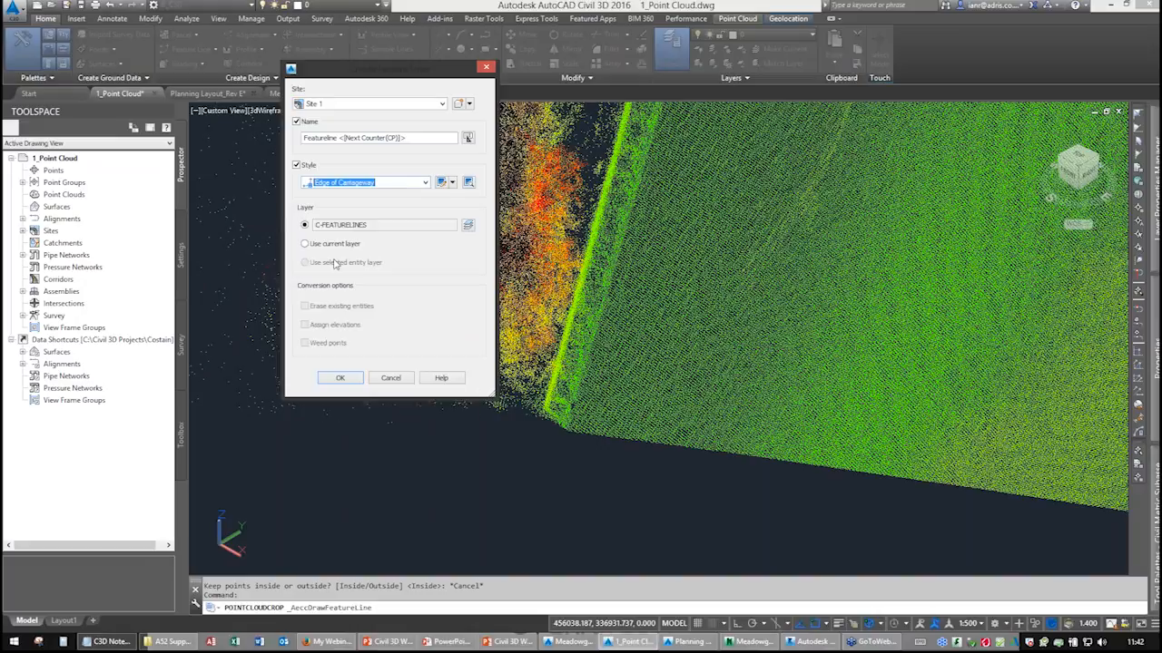
click(340, 378)
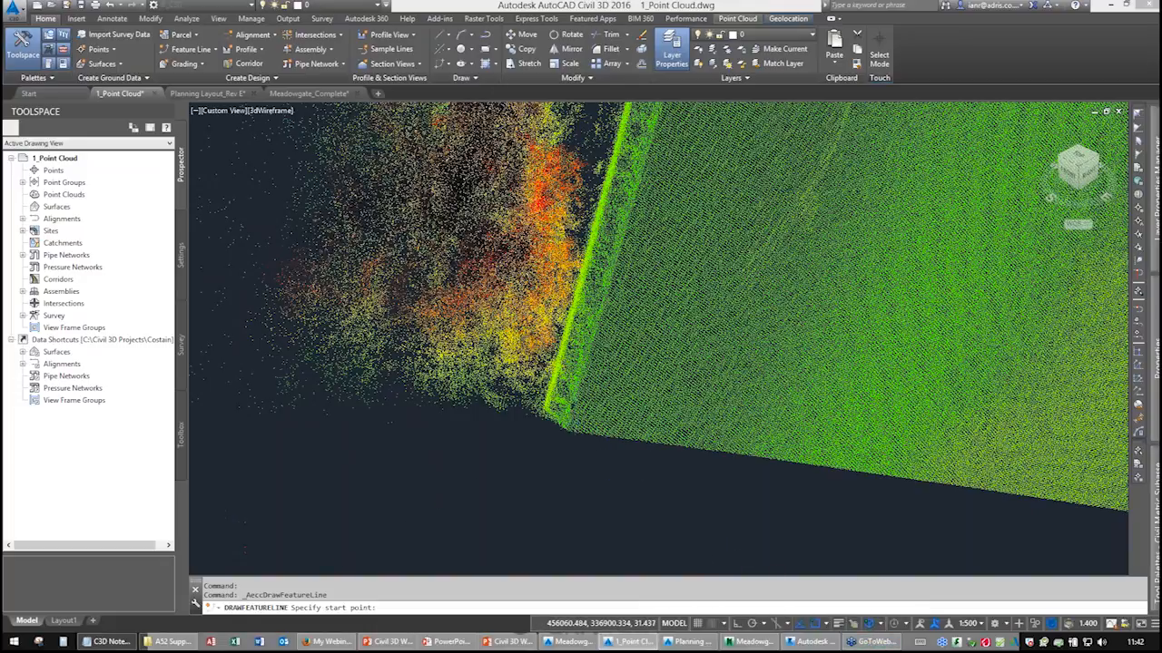
Snap the feature line's start point and first straight segments to the road edge, accepting the suggested elevations and grades.
scroll(575, 420, up, 3)
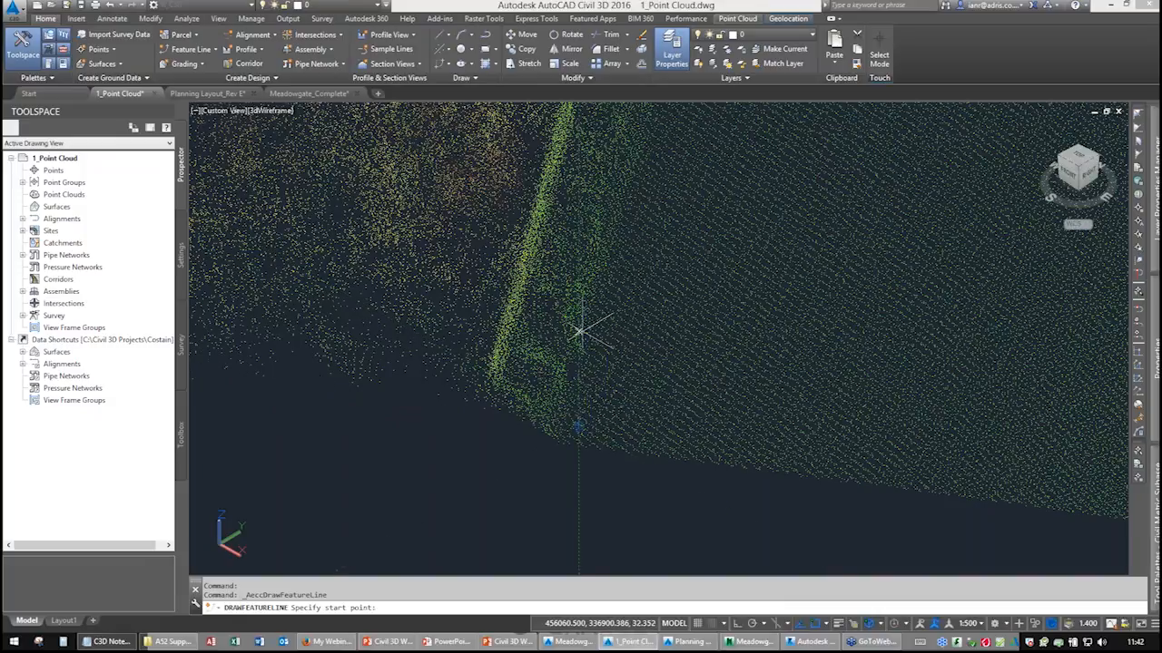
click(560, 414)
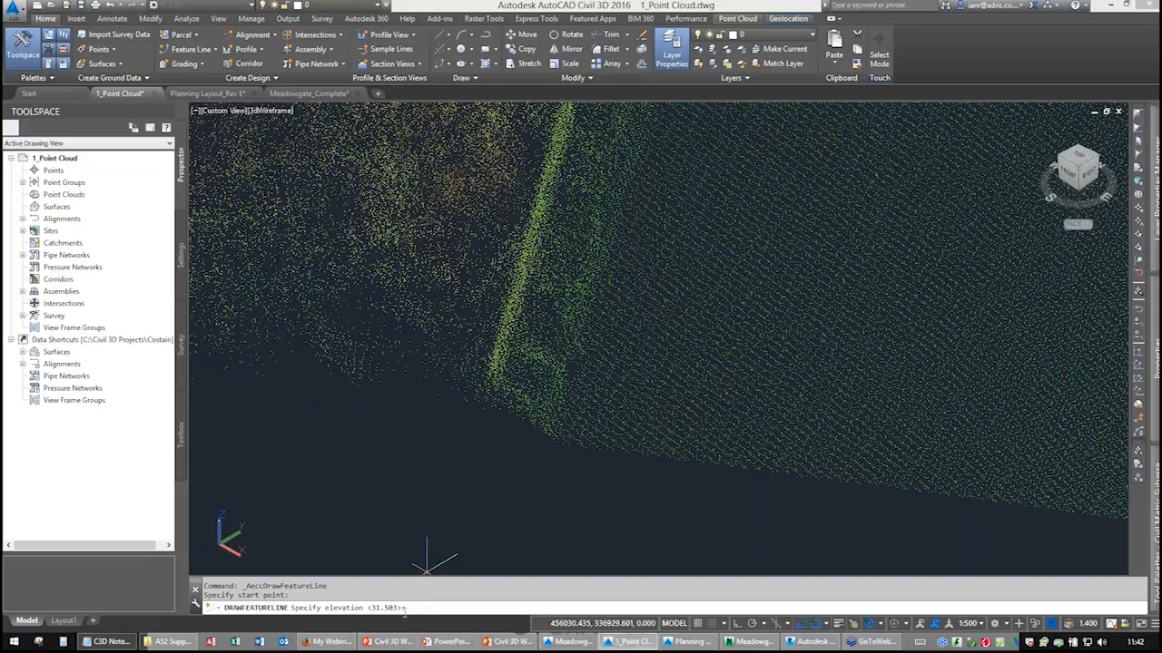
key(Return)
scroll(555, 390, up, 2)
scroll(555, 388, down, 2)
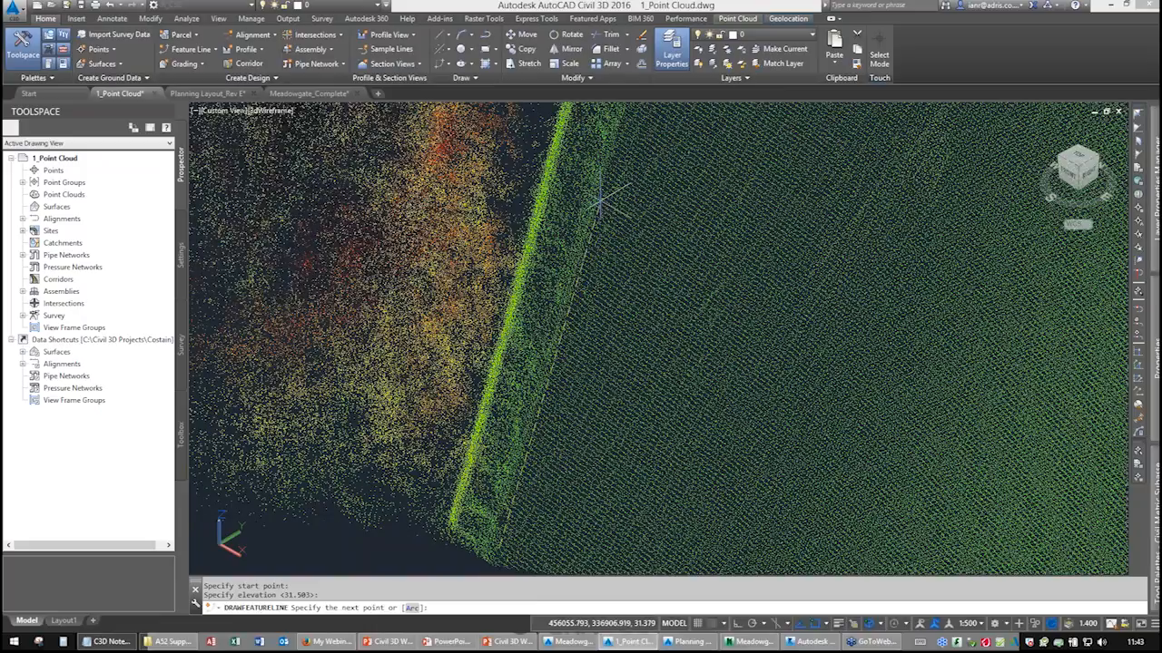
click(602, 198)
key(Return)
scroll(641, 148, up, 1)
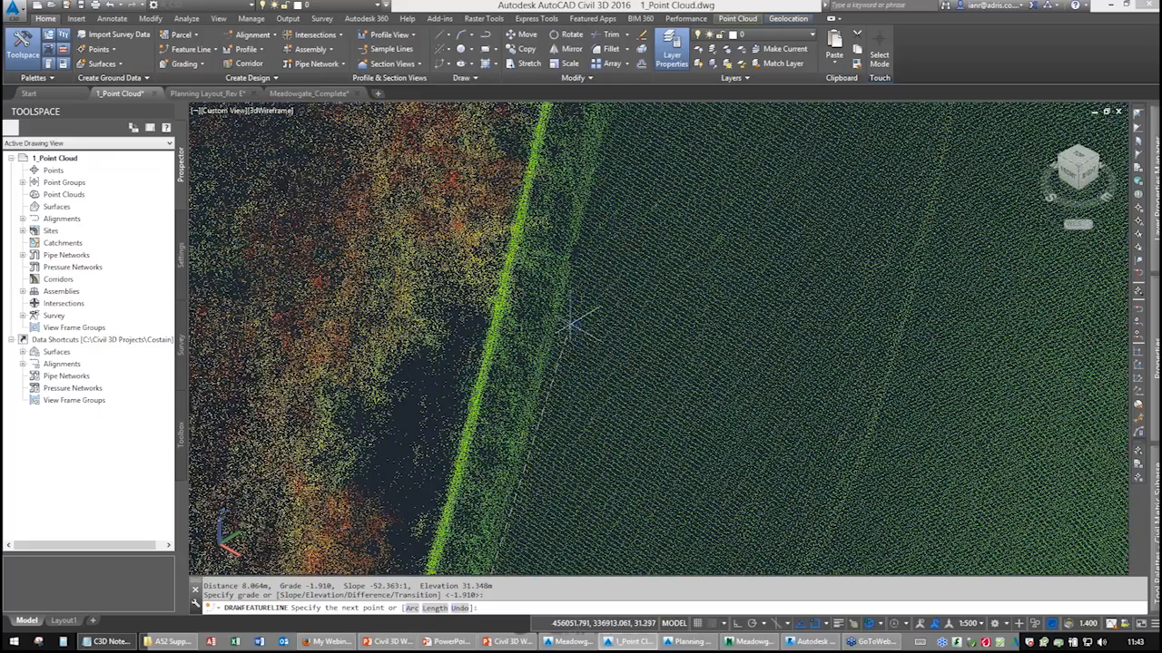
click(566, 314)
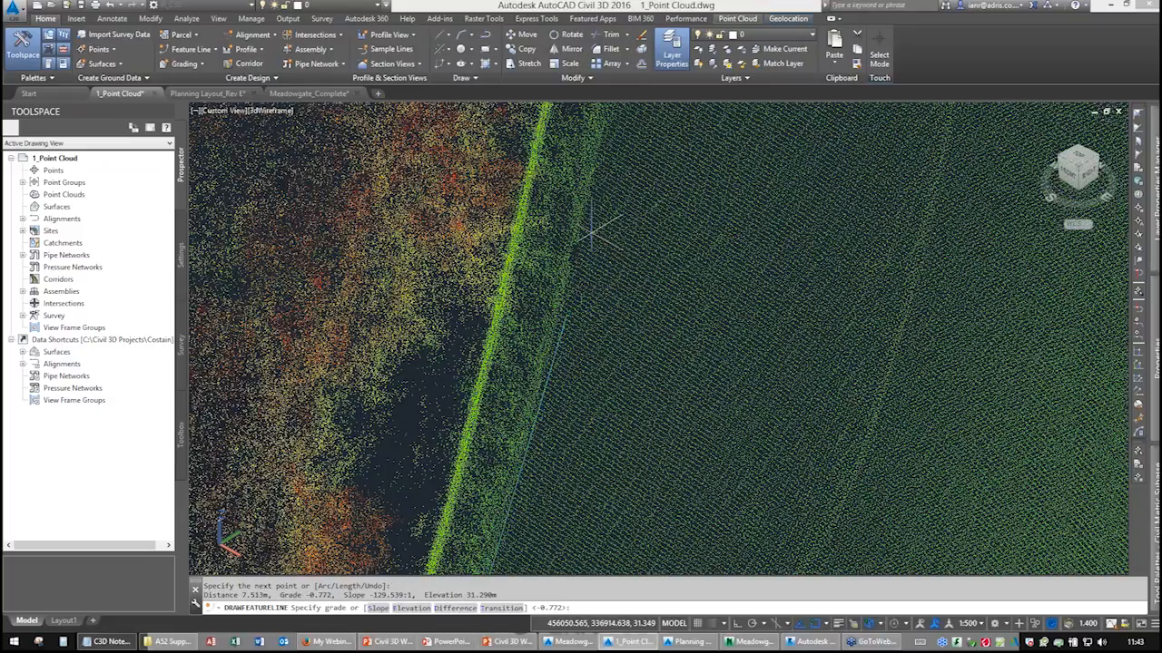
key(Return)
Switch the feature line to arc mode and snap two arc end points further along the road edge.
middle_drag(607, 231, 586, 452)
scroll(613, 241, down, 2)
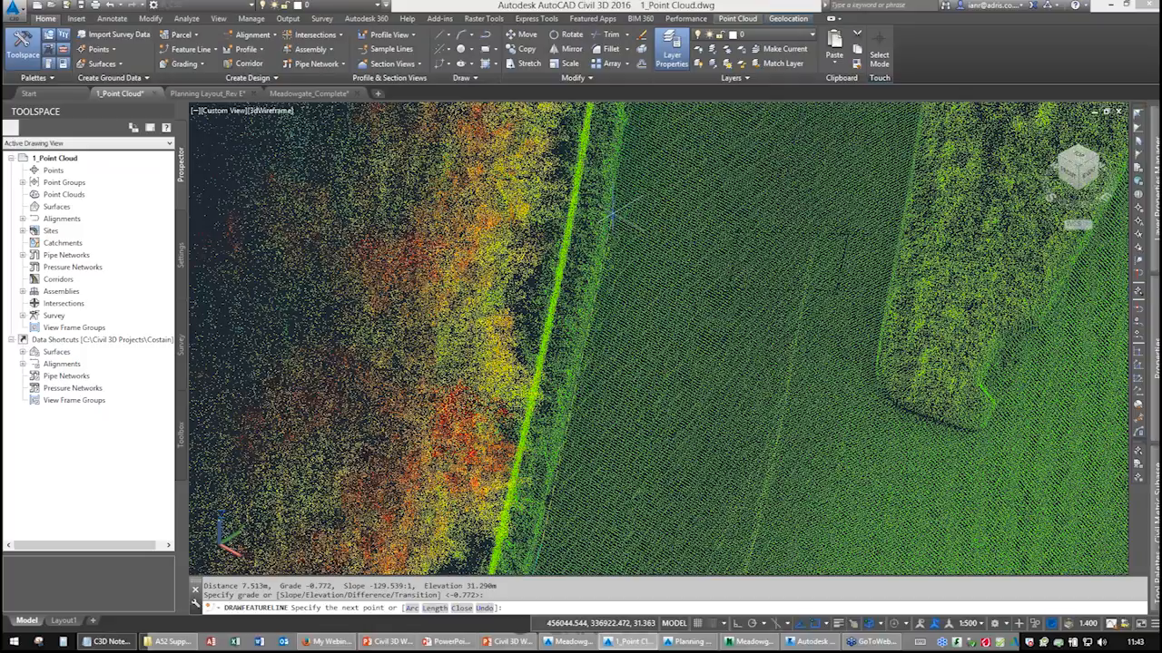
text(a)
key(Return)
click(615, 212)
key(Return)
middle_drag(638, 182, 603, 419)
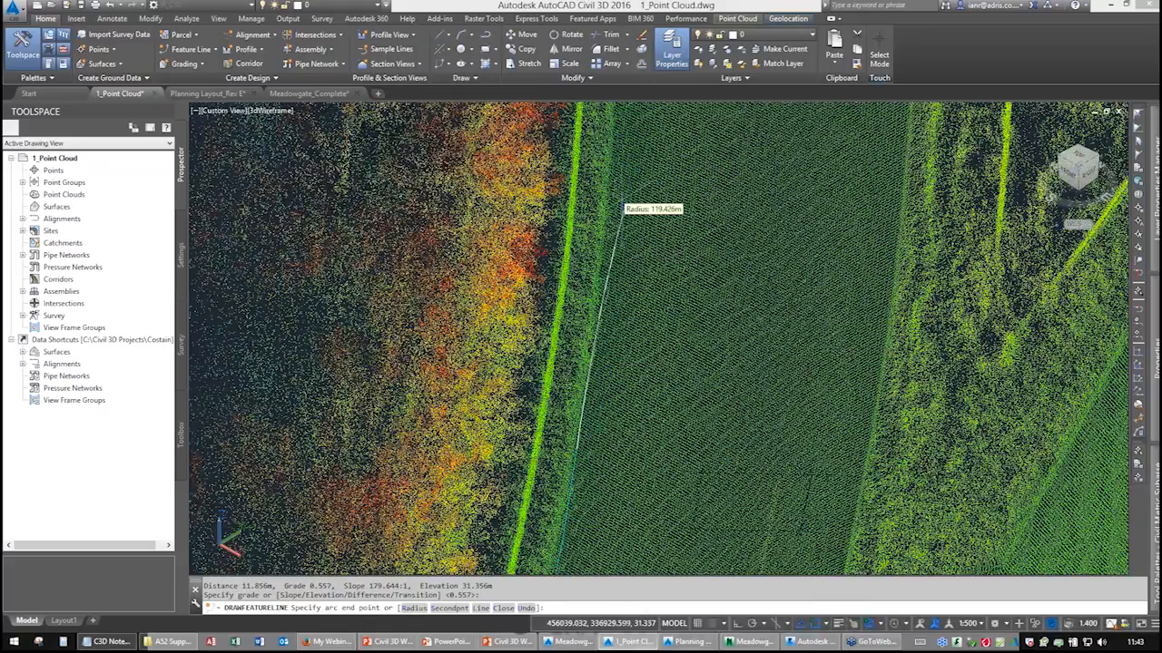
click(611, 174)
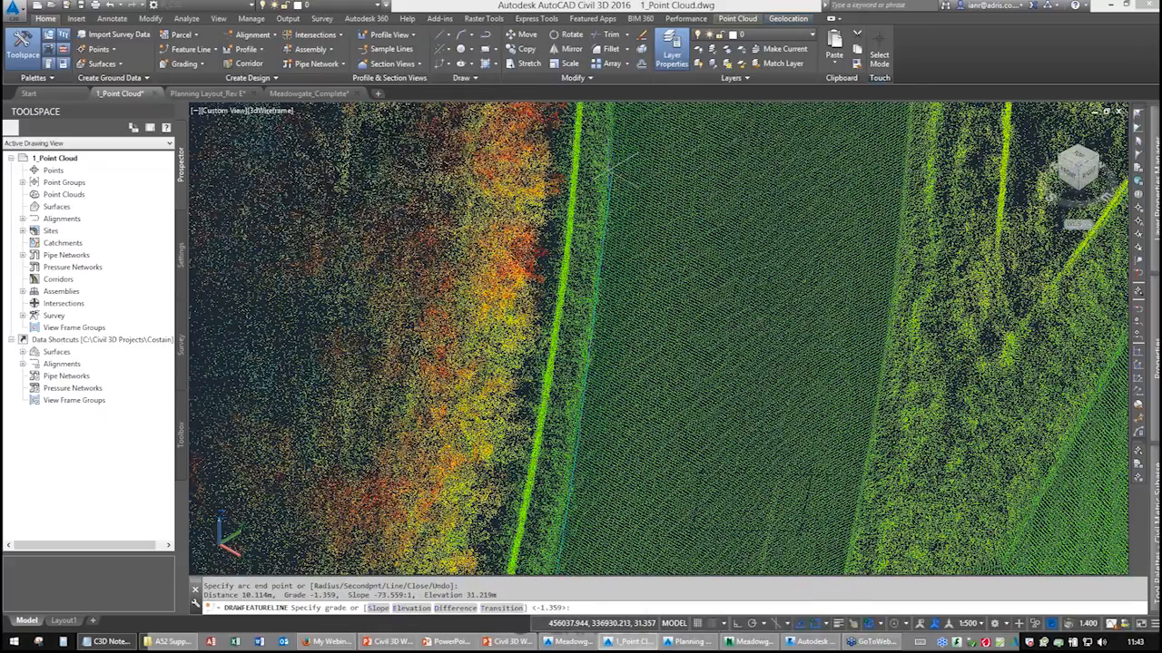
key(Return)
middle_drag(633, 182, 621, 467)
middle_drag(624, 265, 628, 436)
click(606, 162)
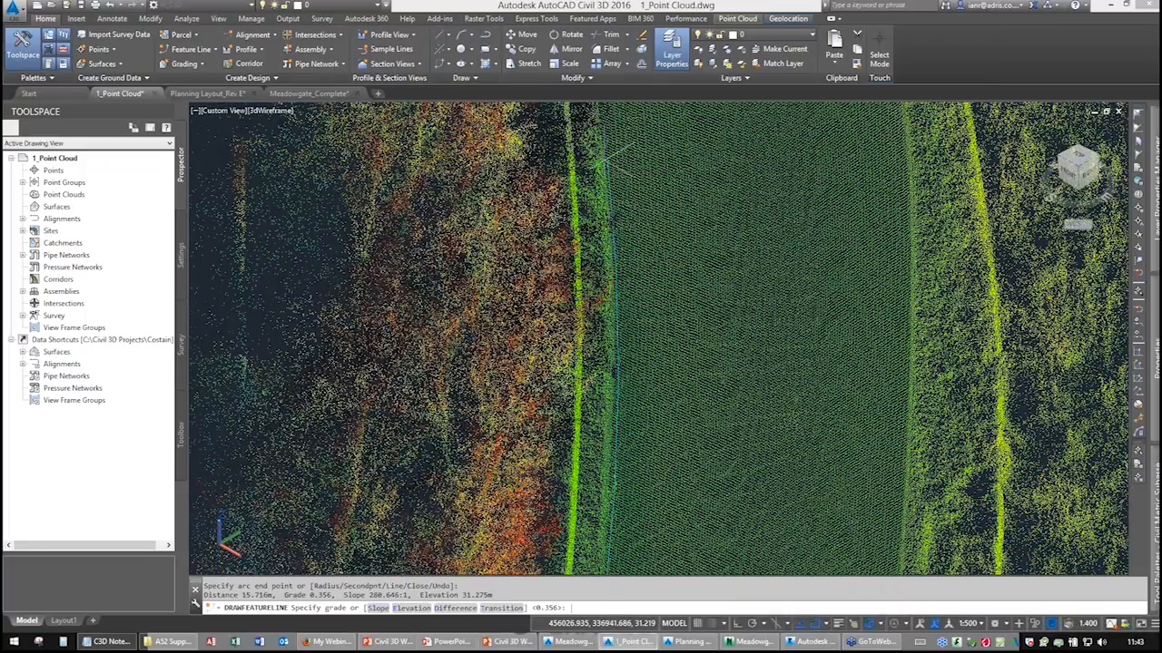
key(Return)
Continue the arc segments along the curving road edge and finish the feature line.
middle_drag(608, 181, 638, 430)
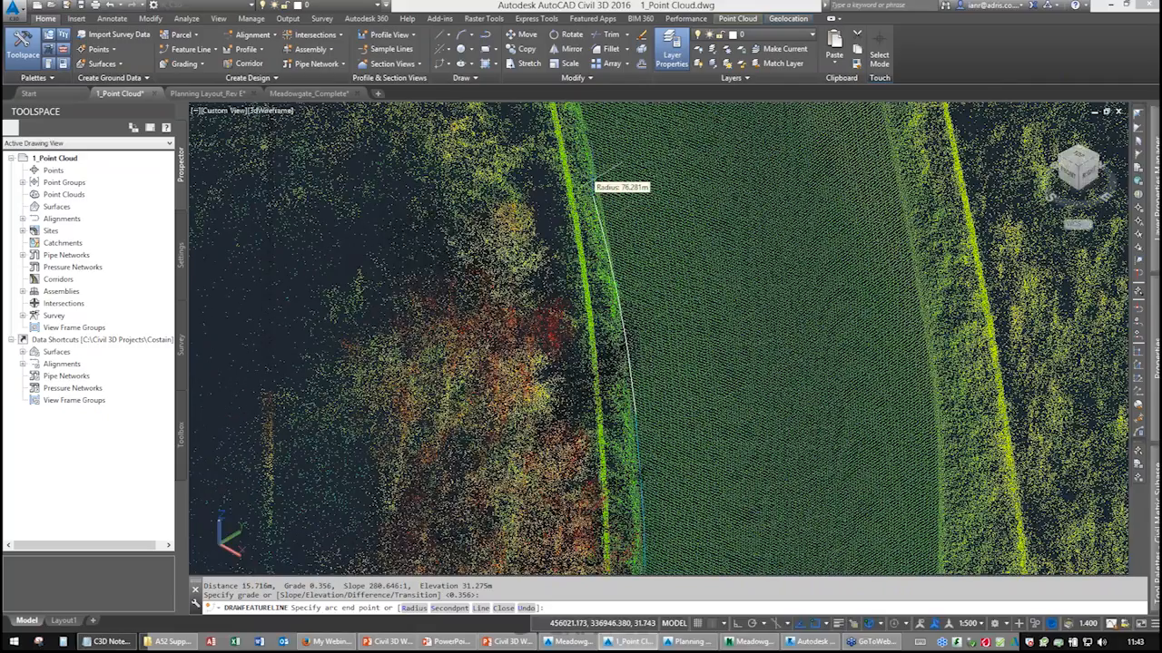
click(599, 160)
key(Return)
middle_drag(609, 183, 662, 446)
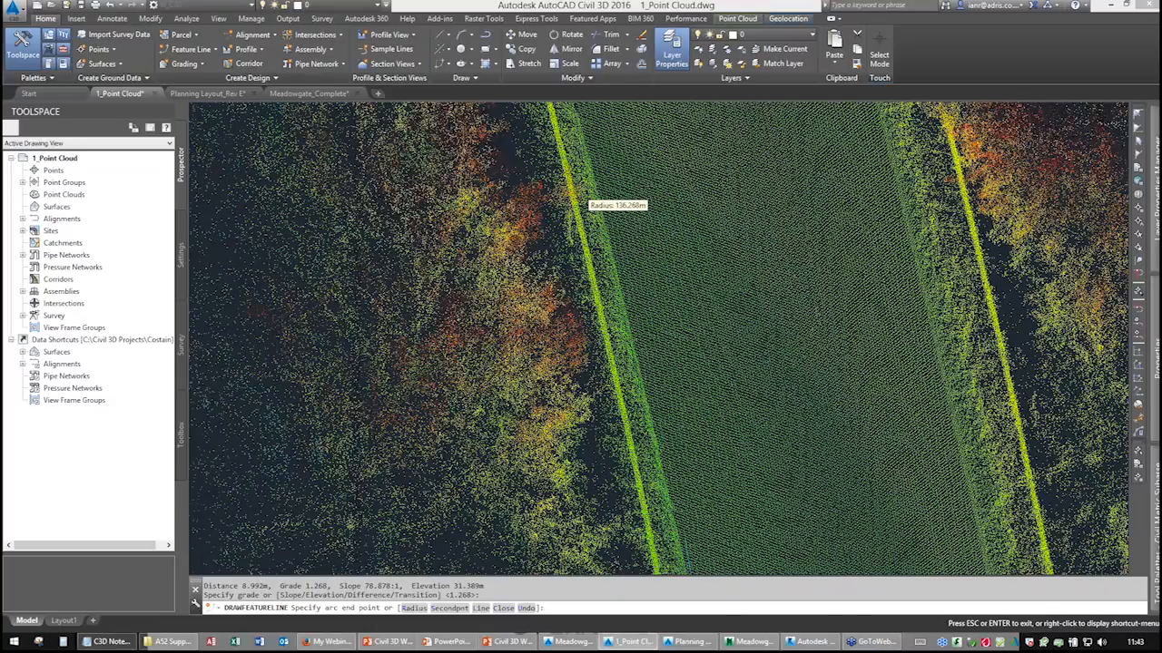
middle_drag(599, 194, 636, 305)
scroll(638, 305, up, 3)
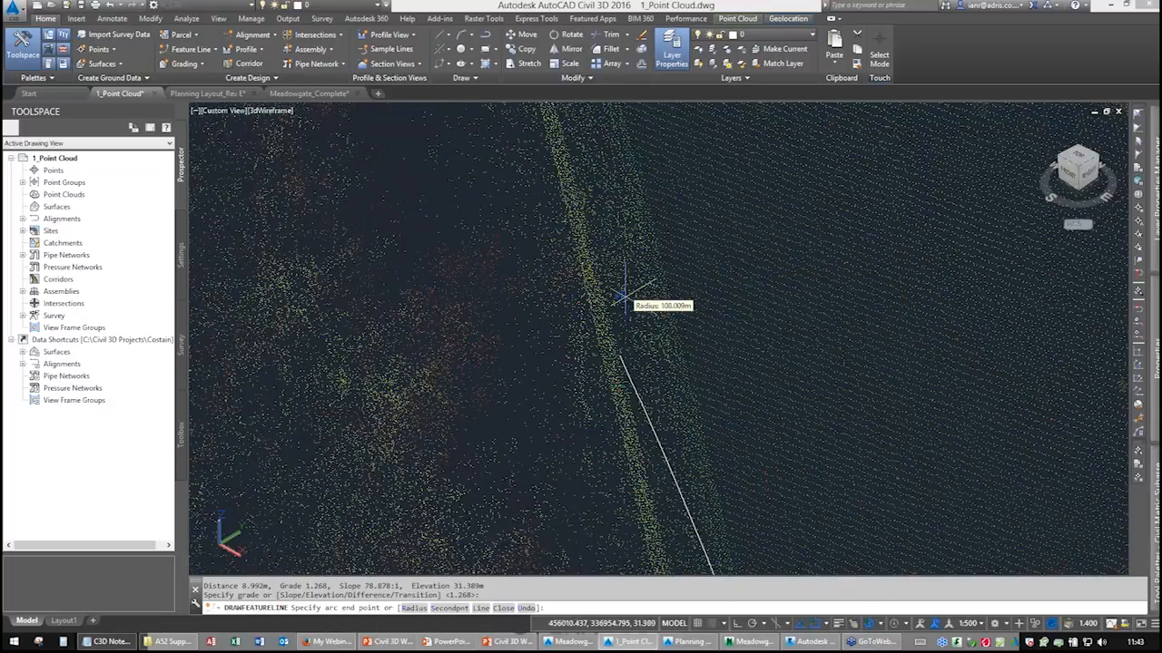
shift+middle_drag(685, 285, 670, 201)
click(670, 200)
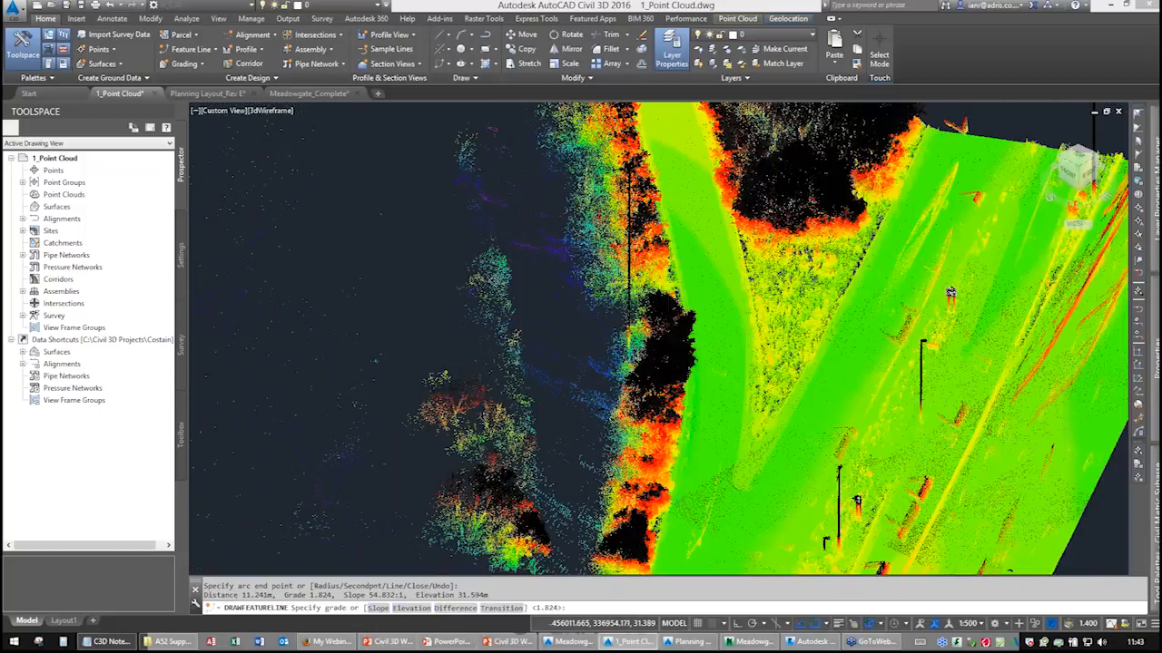
middle_drag(685, 410, 623, 270)
right_click(618, 290)
click(645, 298)
scroll(599, 335, up, 3)
right_click(617, 336)
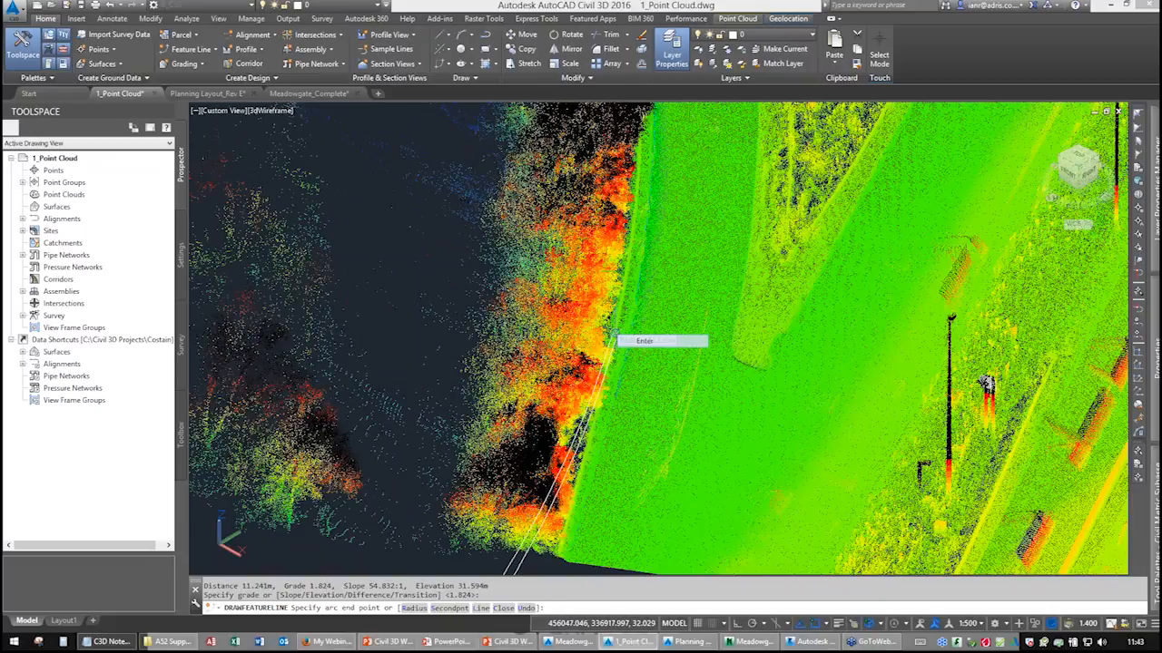
click(644, 341)
scroll(638, 319, up, 2)
scroll(633, 329, up, 3)
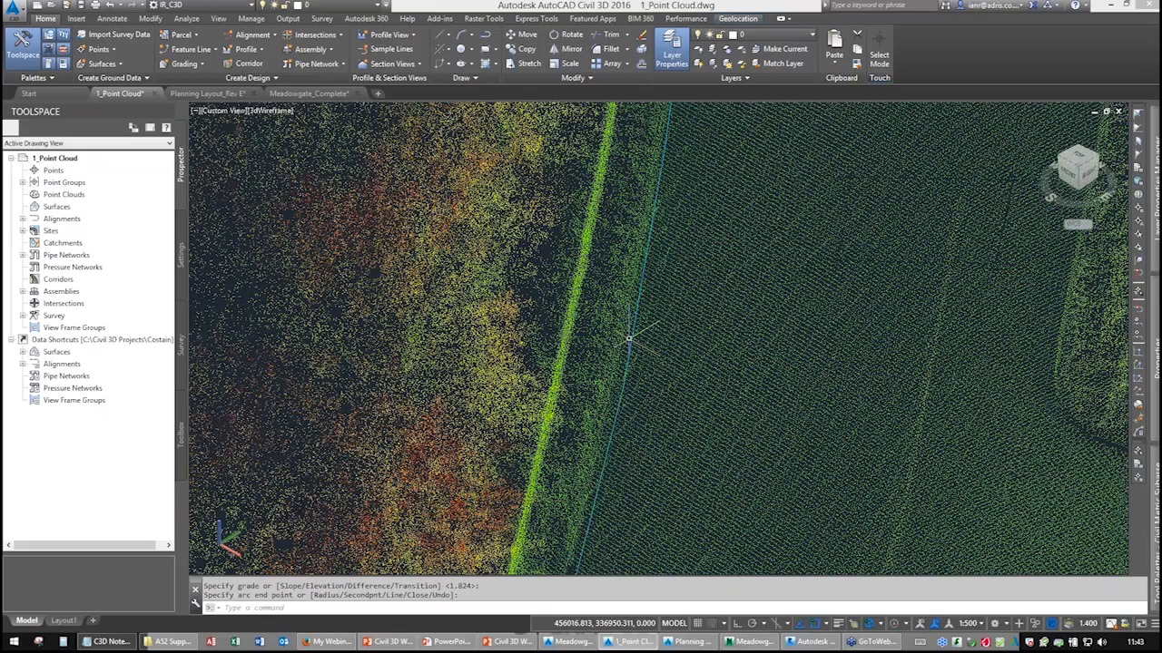
Select the new feature line and orbit around it to examine how it sits on the point cloud.
click(633, 329)
scroll(653, 325, down, 5)
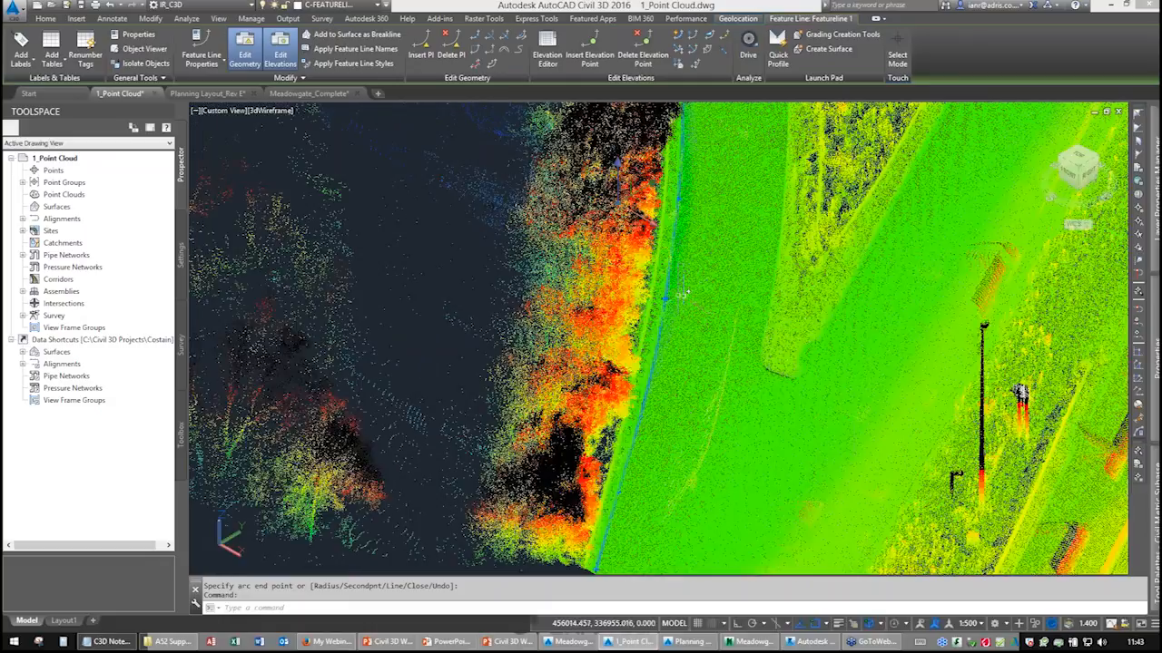
shift+middle_drag(677, 295, 847, 247)
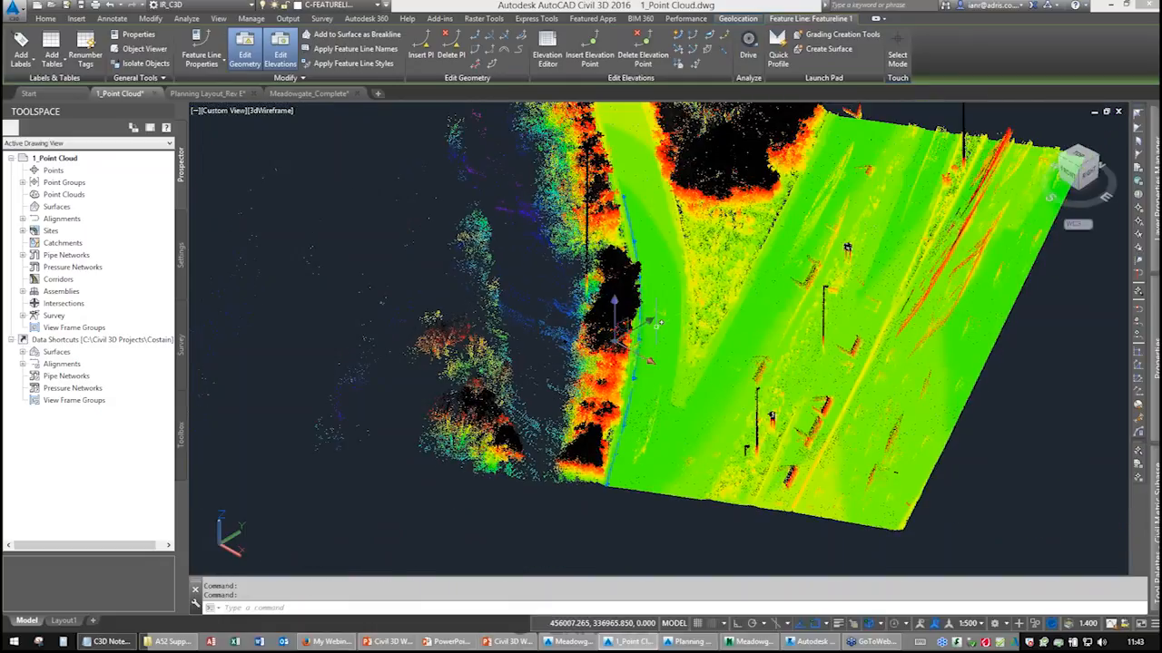
shift+middle_drag(660, 322, 618, 347)
key(Escape)
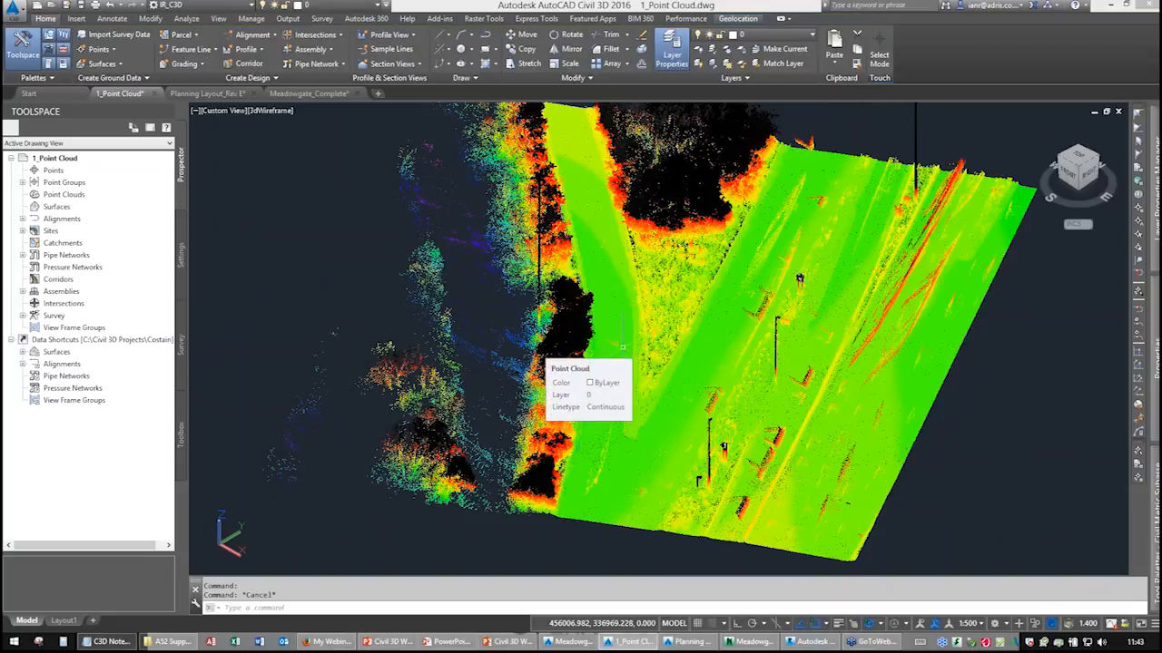
shift+middle_drag(645, 313, 599, 337)
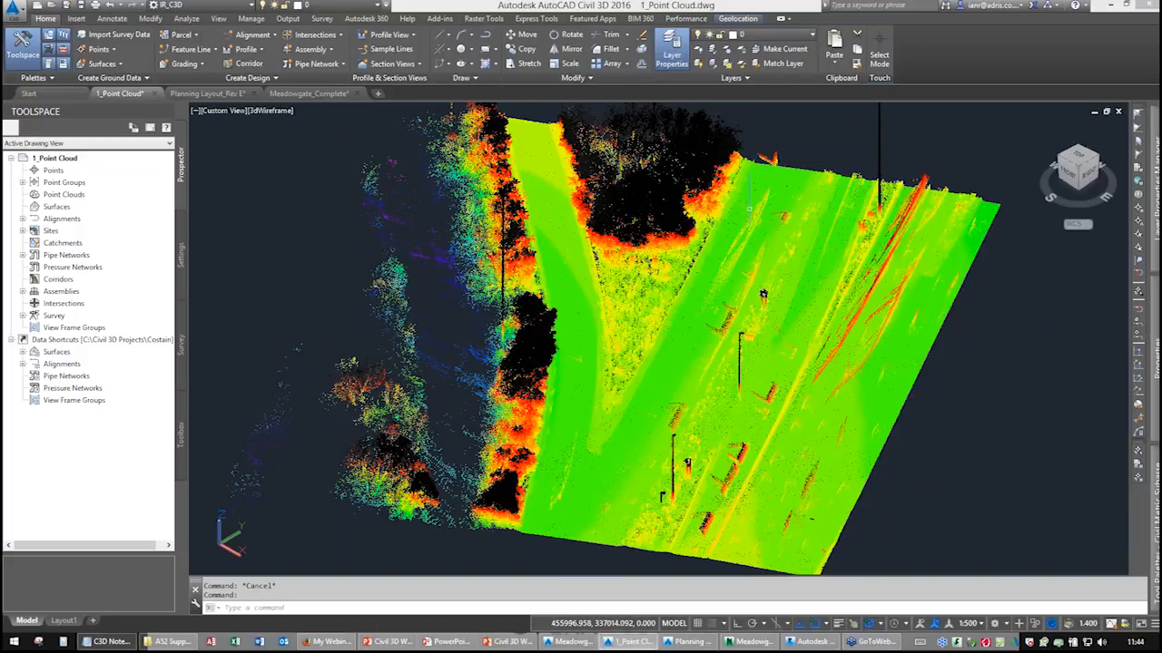
middle_drag(652, 319, 707, 228)
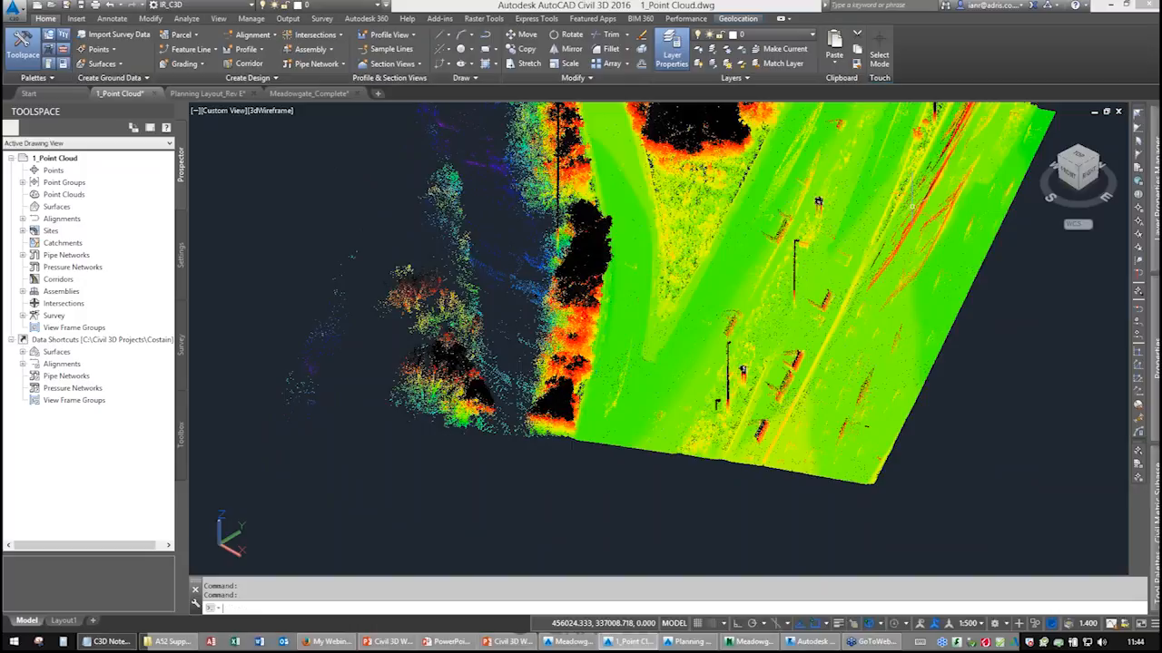
Restore a plan view of the world coordinate system and zoom in on the road.
text(n)
key(Return)
key(Return)
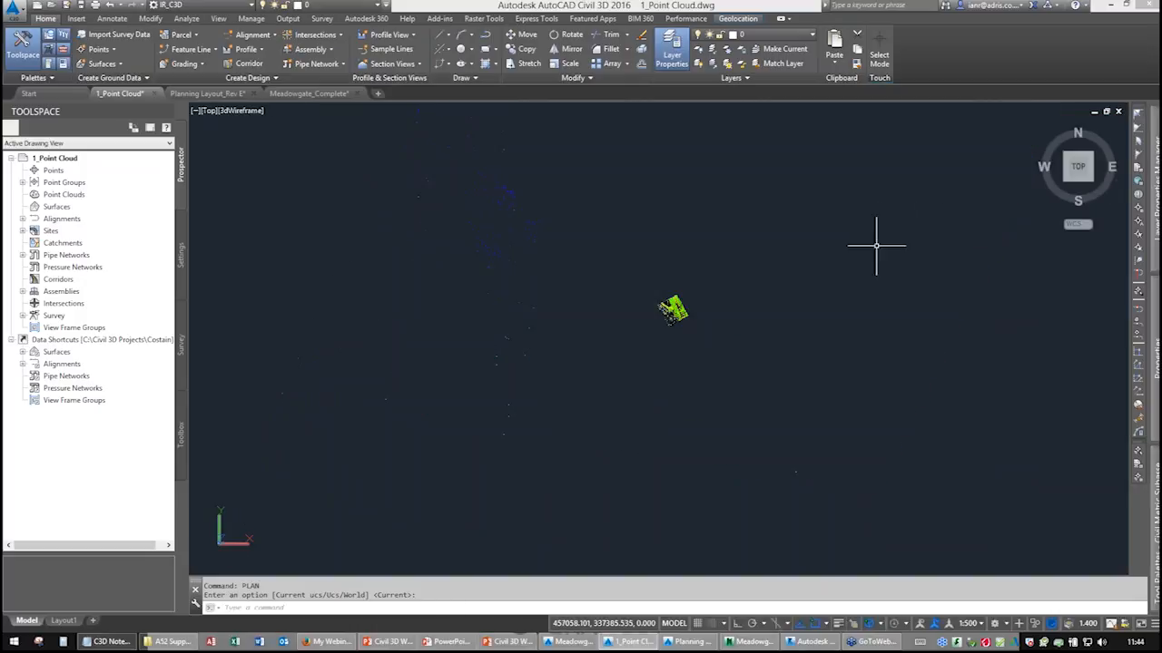
scroll(713, 313, up, 10)
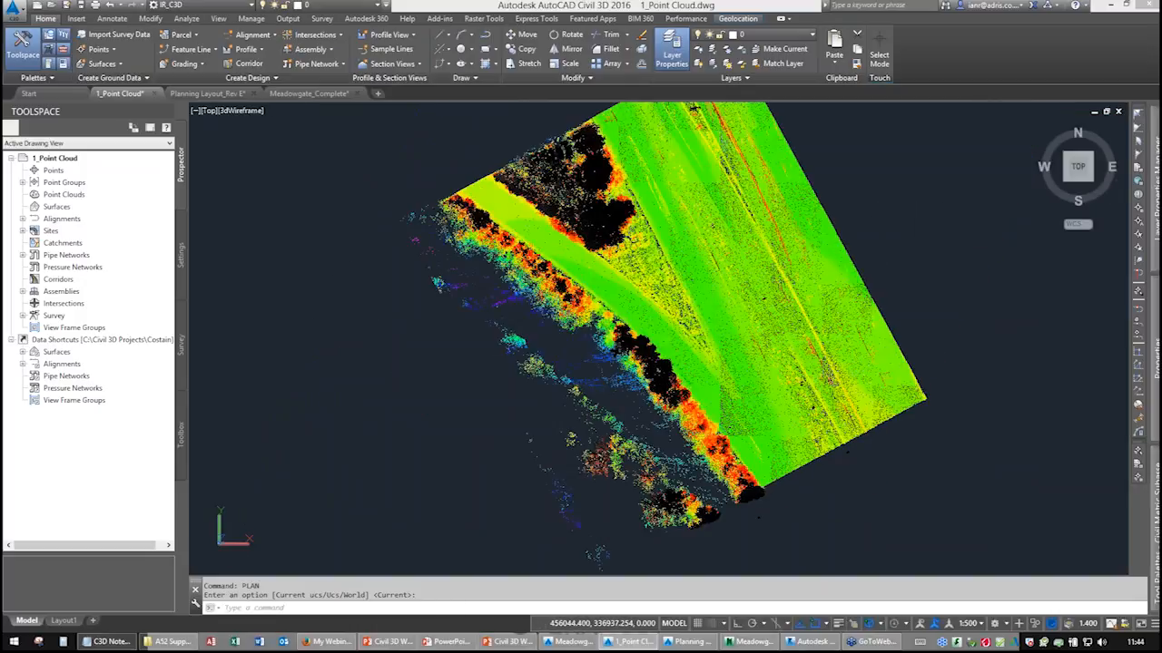
middle_drag(713, 314, 660, 266)
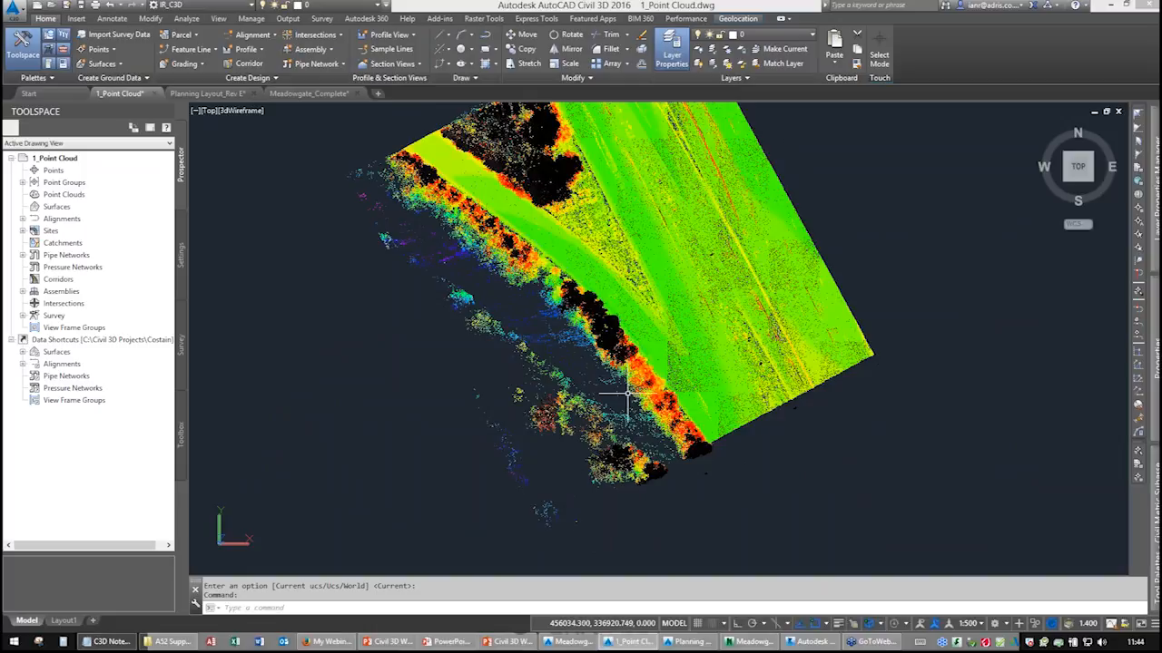
scroll(614, 347, up, 2)
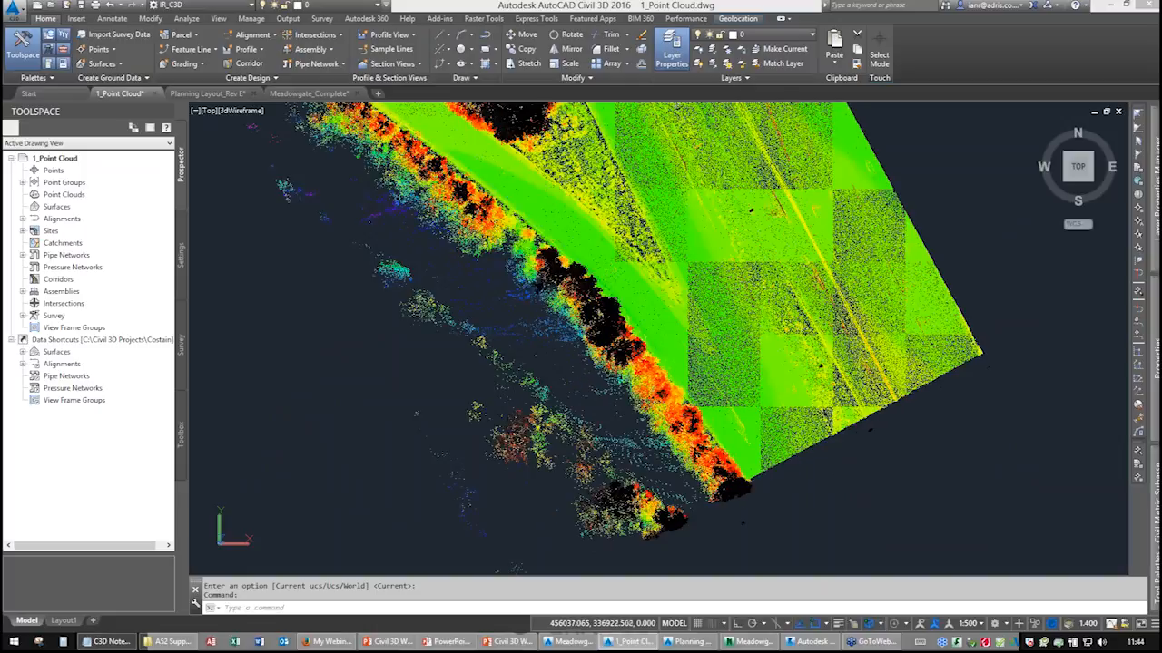
middle_drag(613, 348, 528, 381)
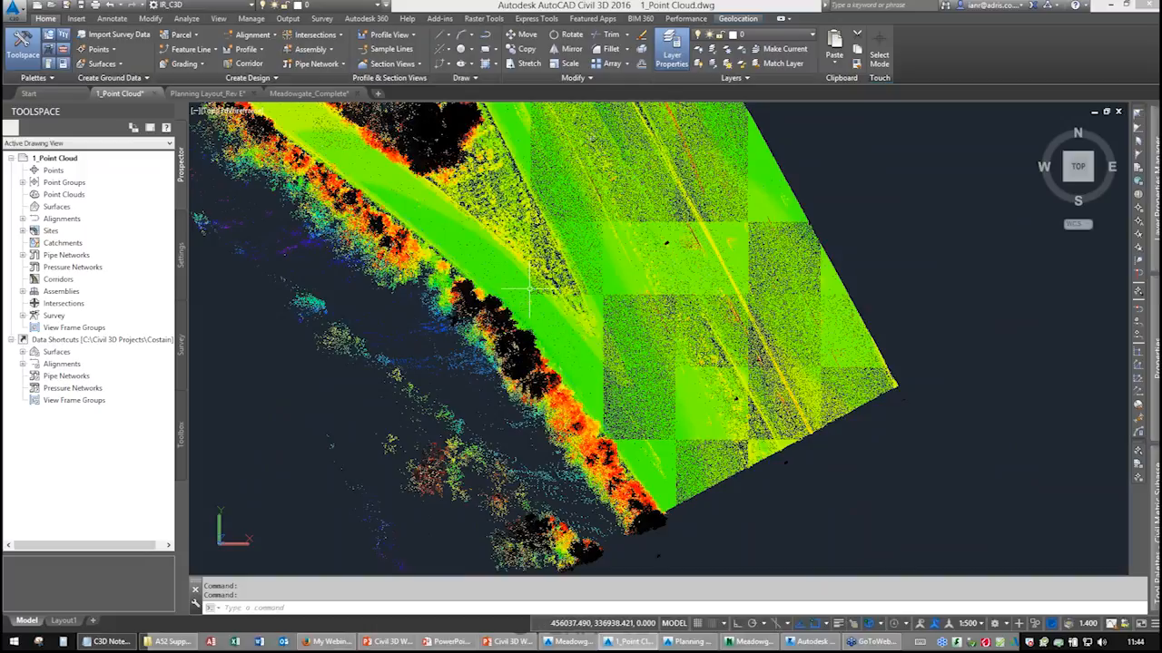
Switch the point cloud's colour mapping to the LIDAR Classifications scheme and toggle the visibility of two classes.
click(395, 190)
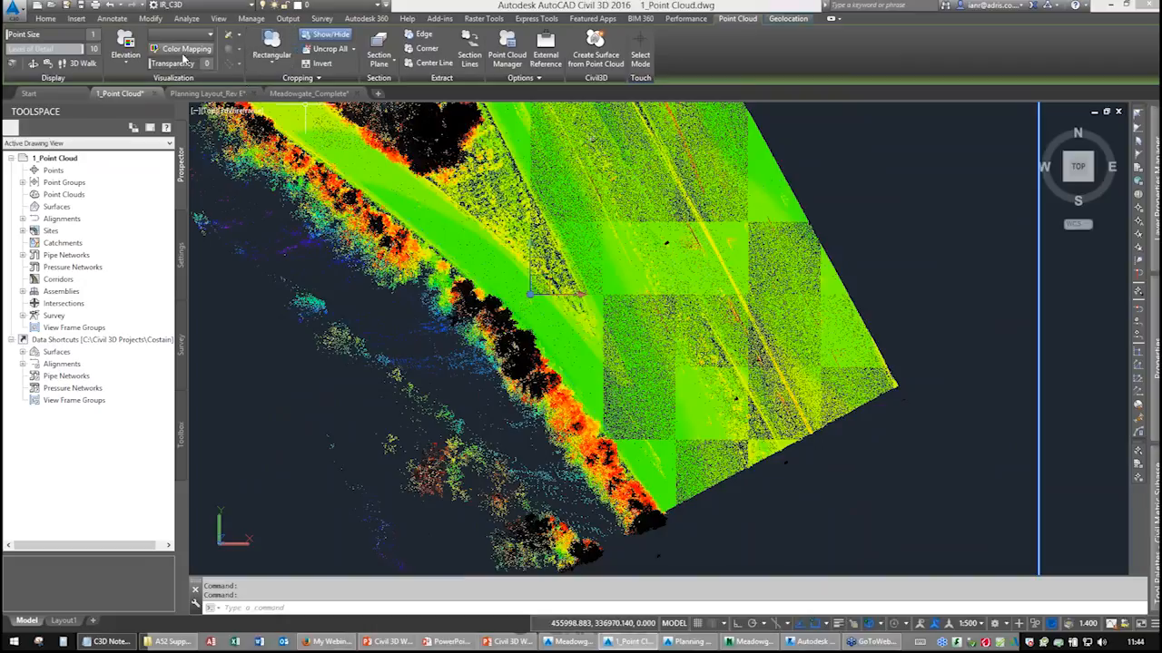
click(186, 49)
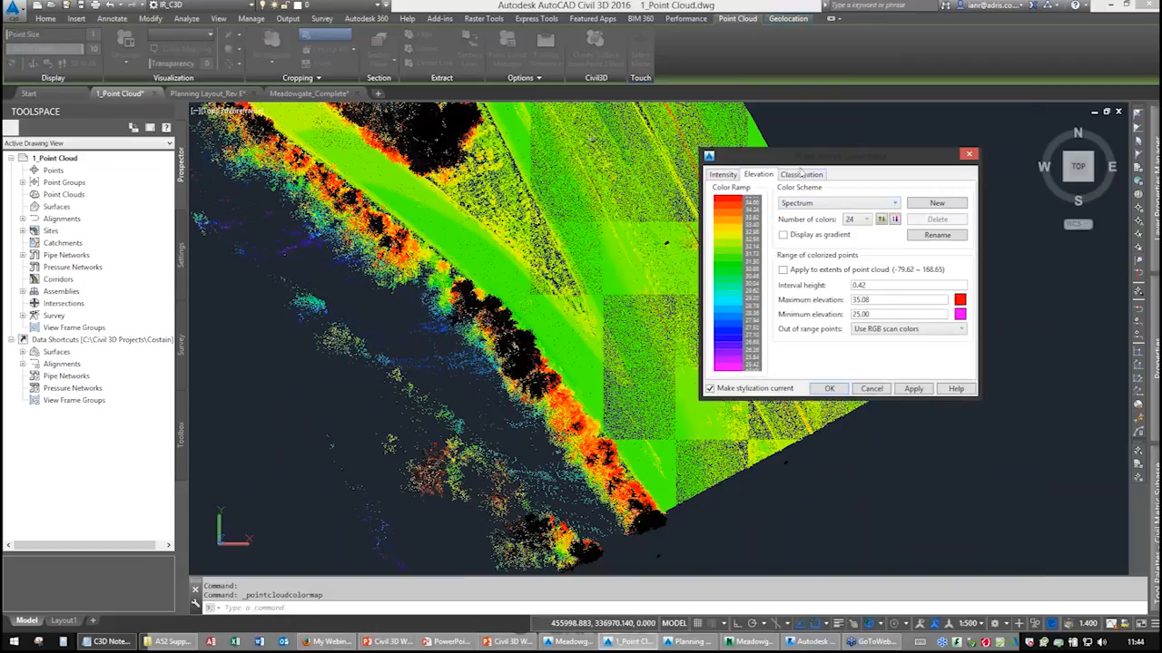
click(802, 175)
click(719, 253)
scroll(965, 361, down, 4)
click(719, 340)
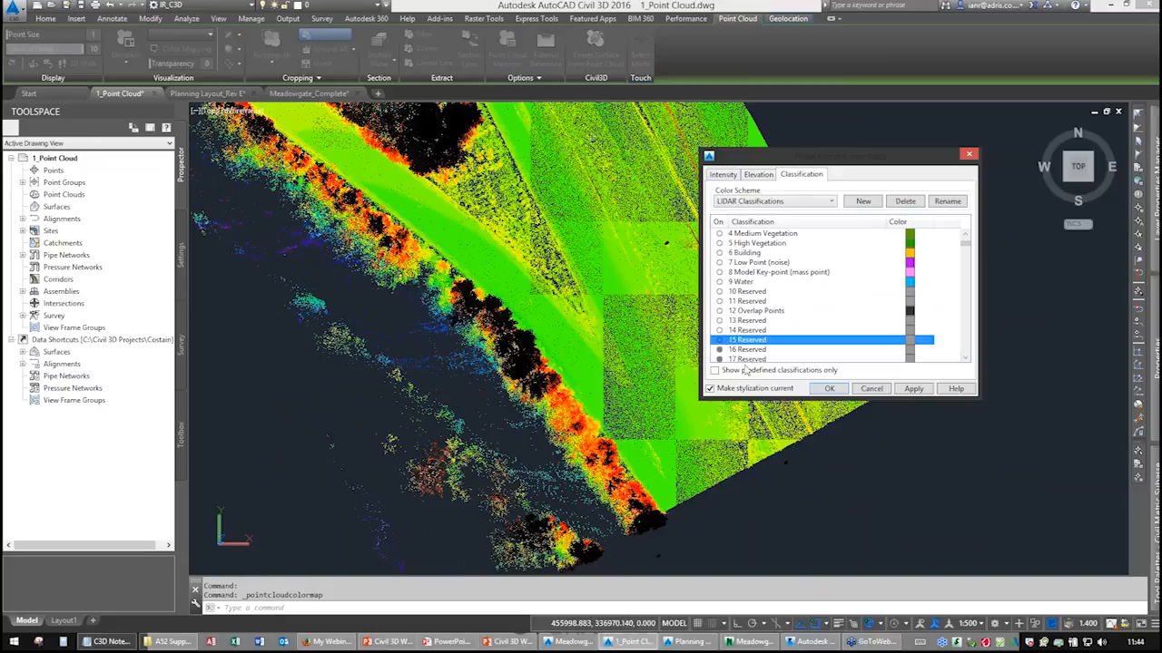
click(827, 392)
middle_drag(617, 354, 710, 500)
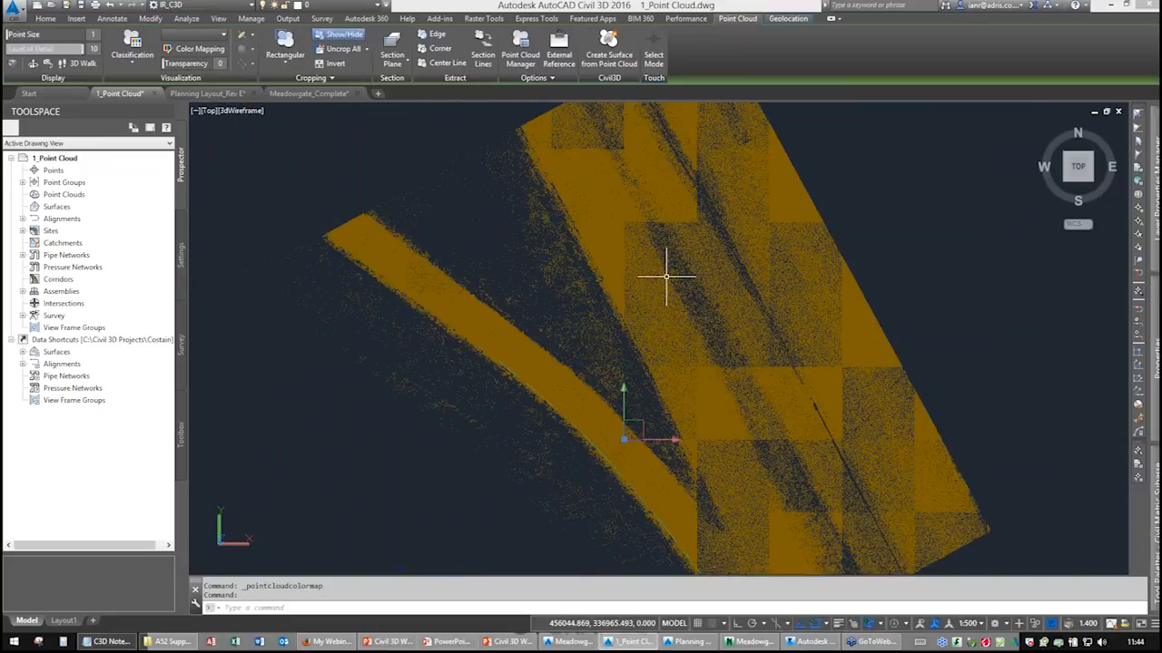
Start creating a surface from the point cloud and name it PC.
scroll(663, 299, down, 1)
scroll(661, 302, down, 1)
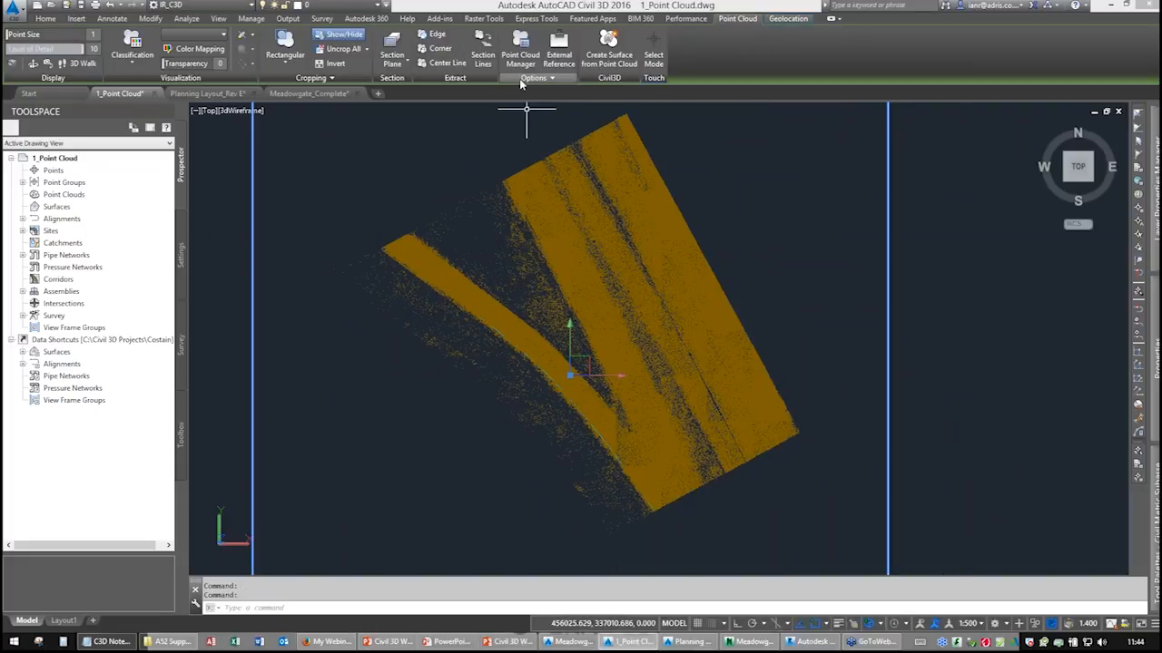
click(603, 69)
key(ctrl)
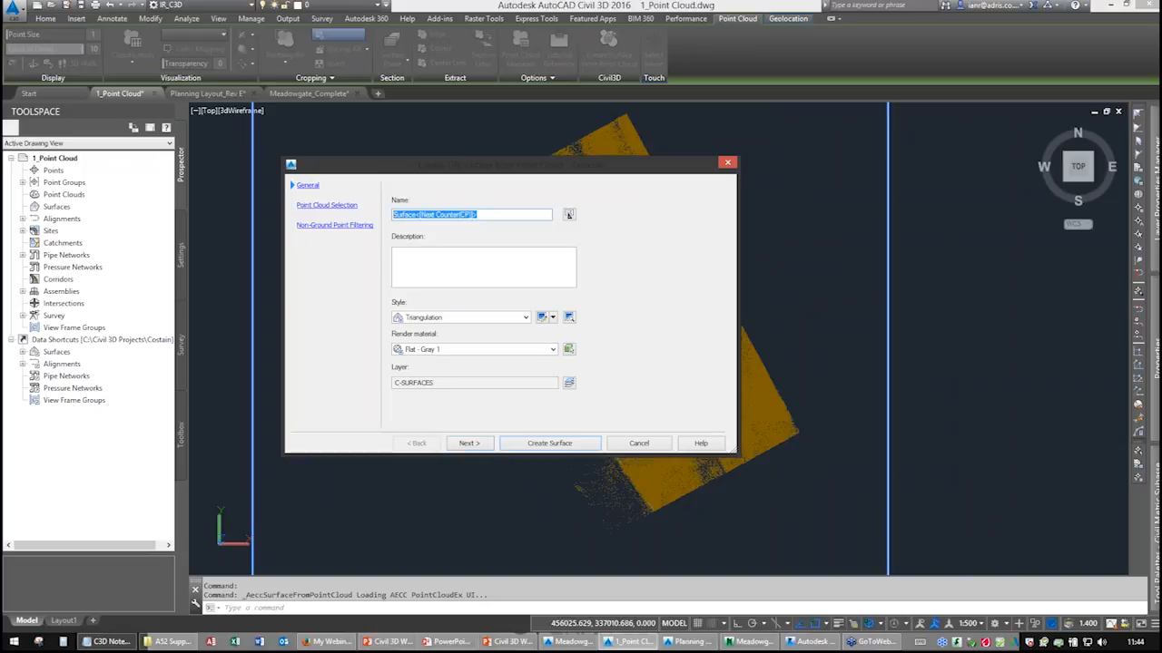
text(PC)
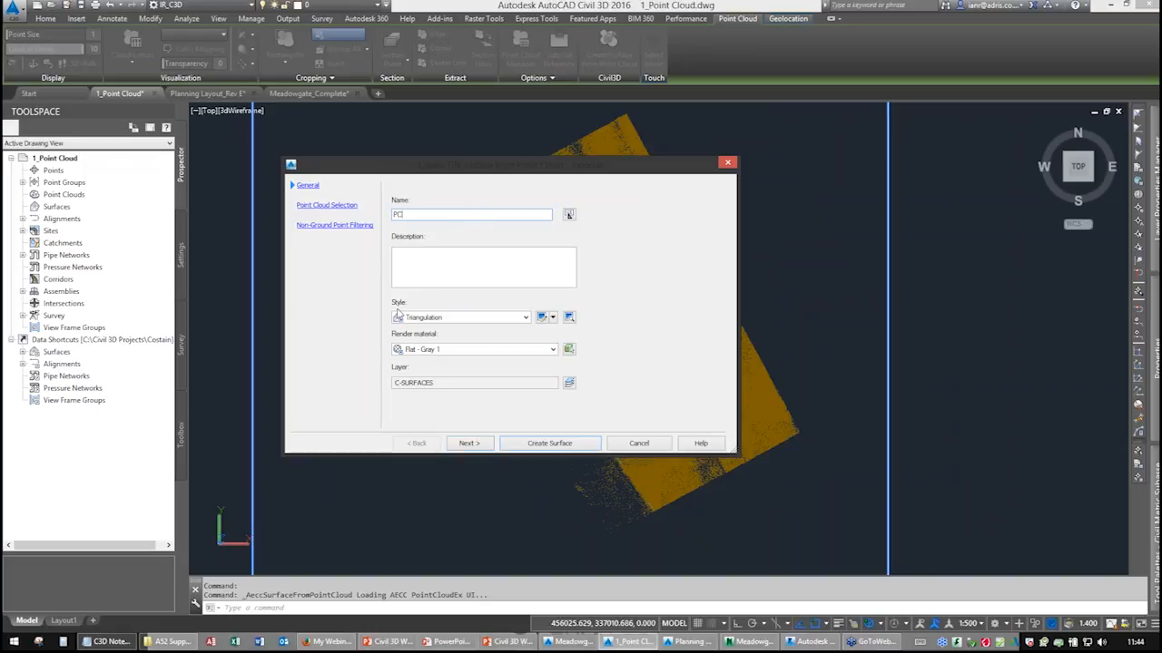
Set the new surface's style to Contours 0.1m and 0.5m.
click(442, 320)
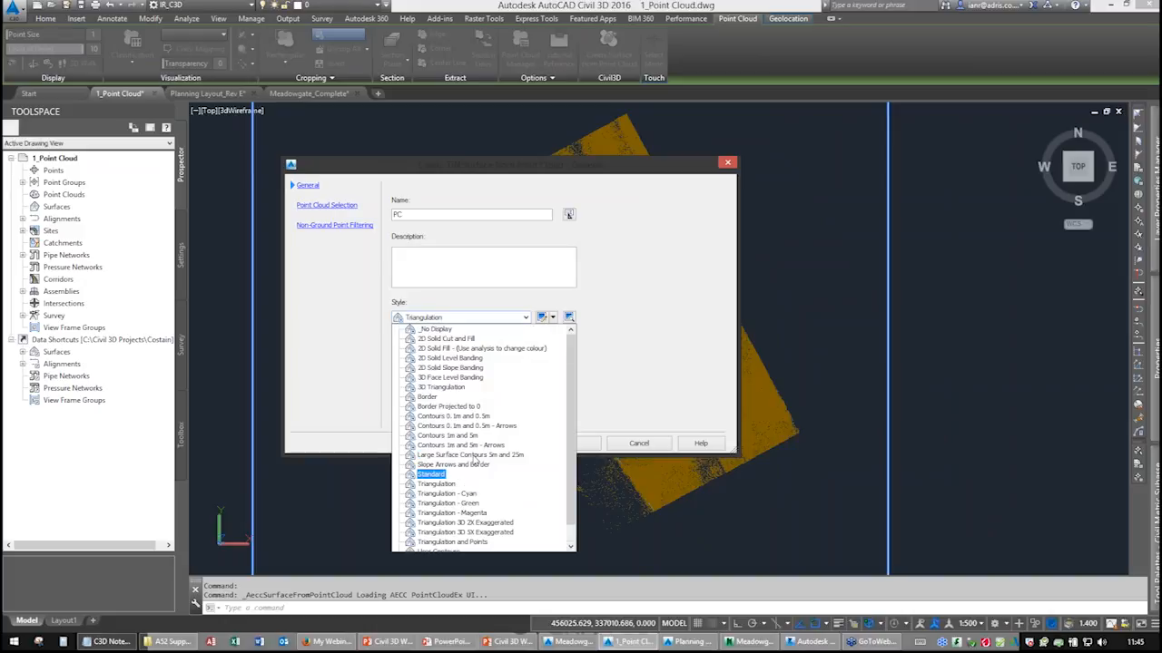
scroll(474, 461, up, 1)
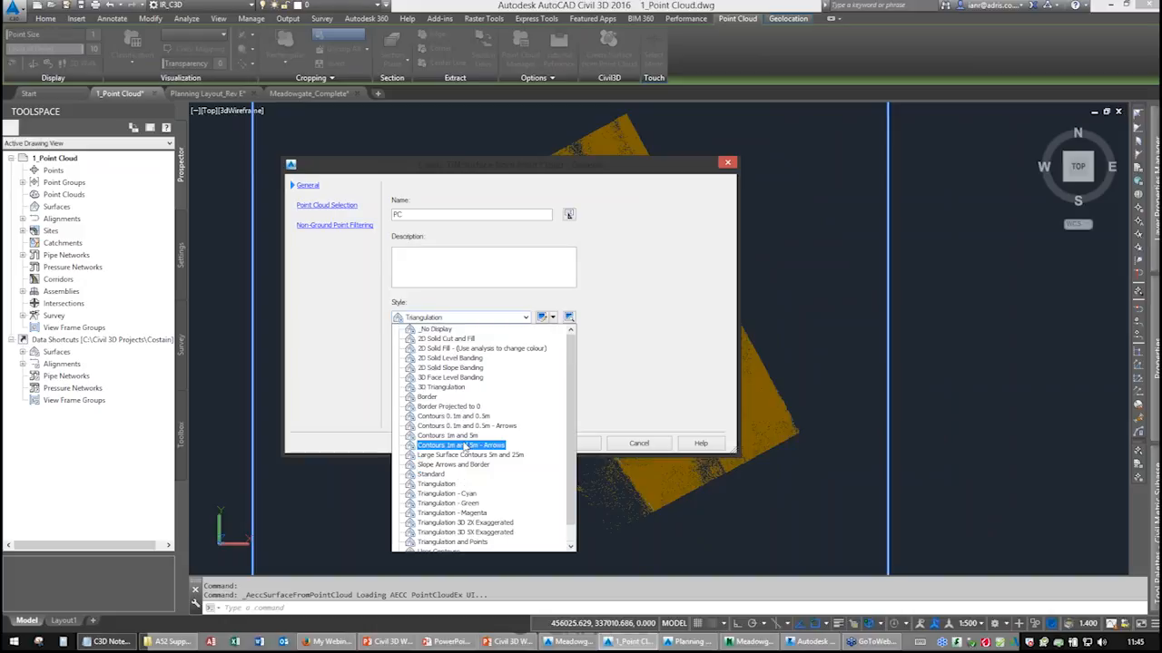
click(458, 416)
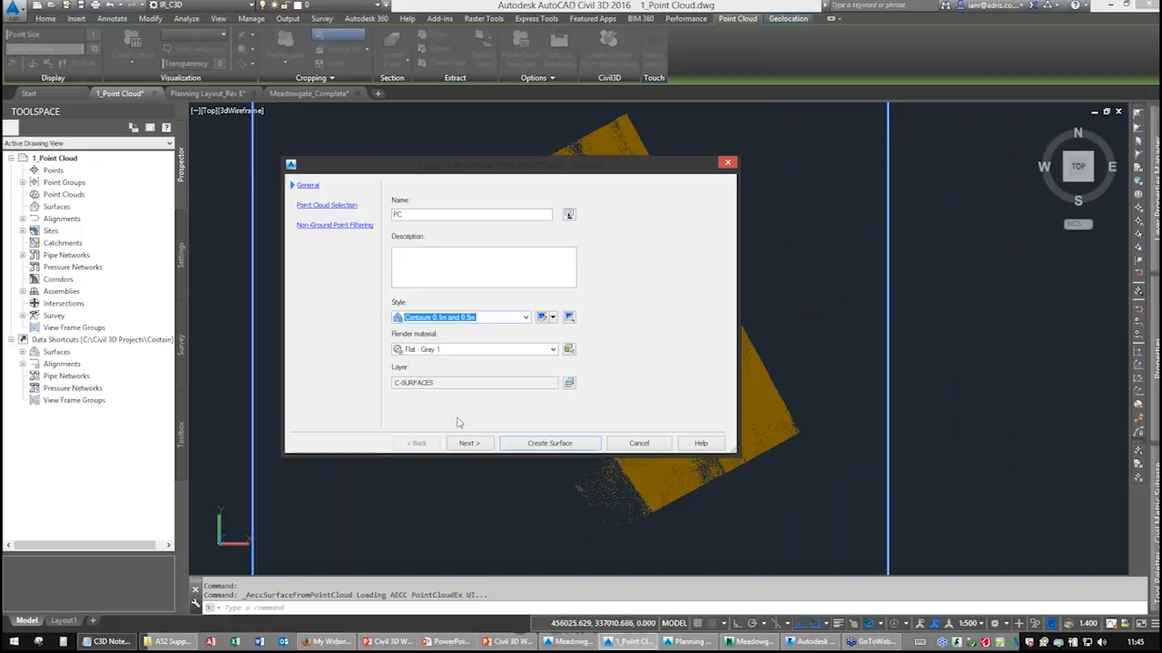
Edit the style's plan display, setting the border to white, major contours to colour 253 and minor contours to 252.
click(541, 318)
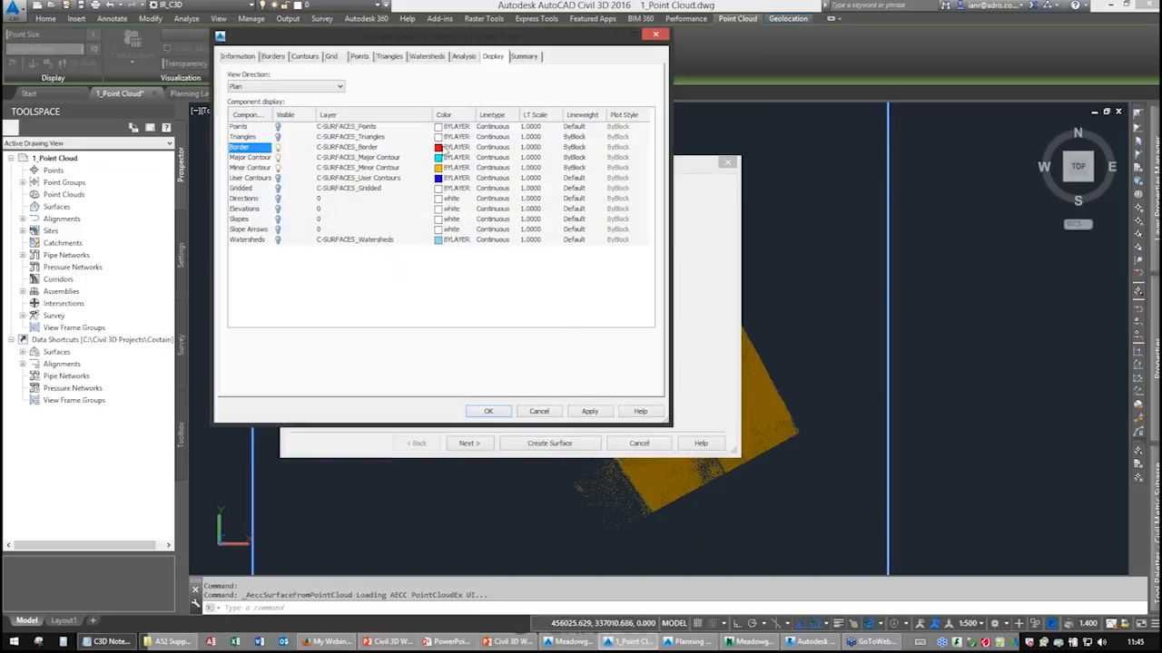
click(446, 150)
click(363, 276)
click(377, 346)
click(444, 158)
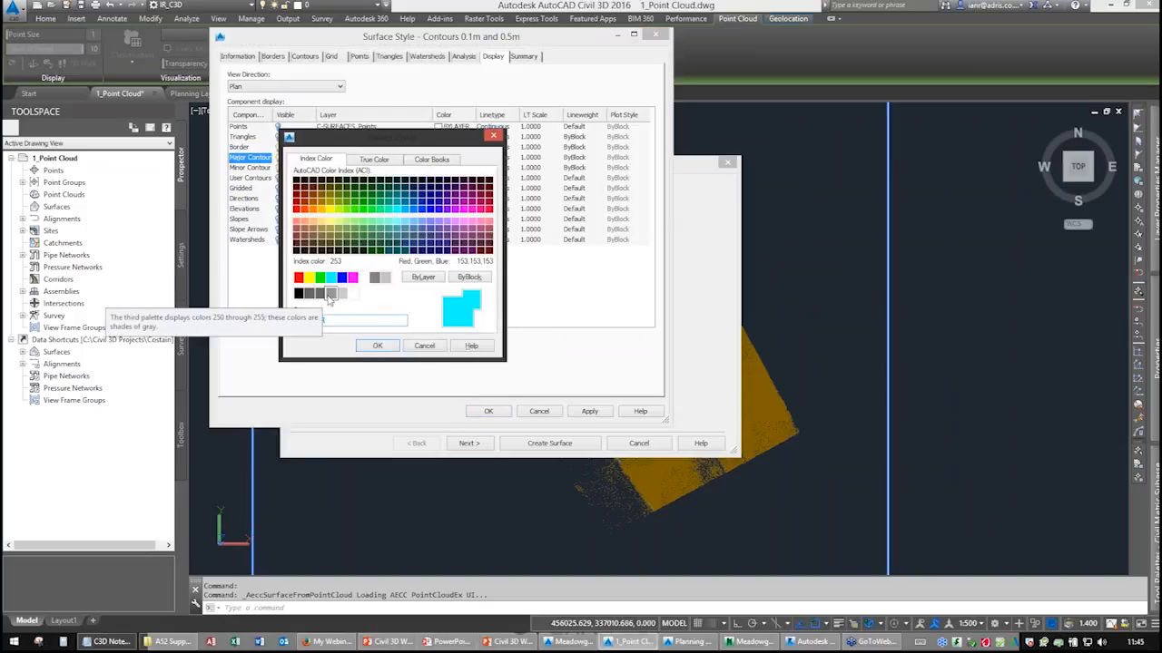
click(330, 295)
click(378, 346)
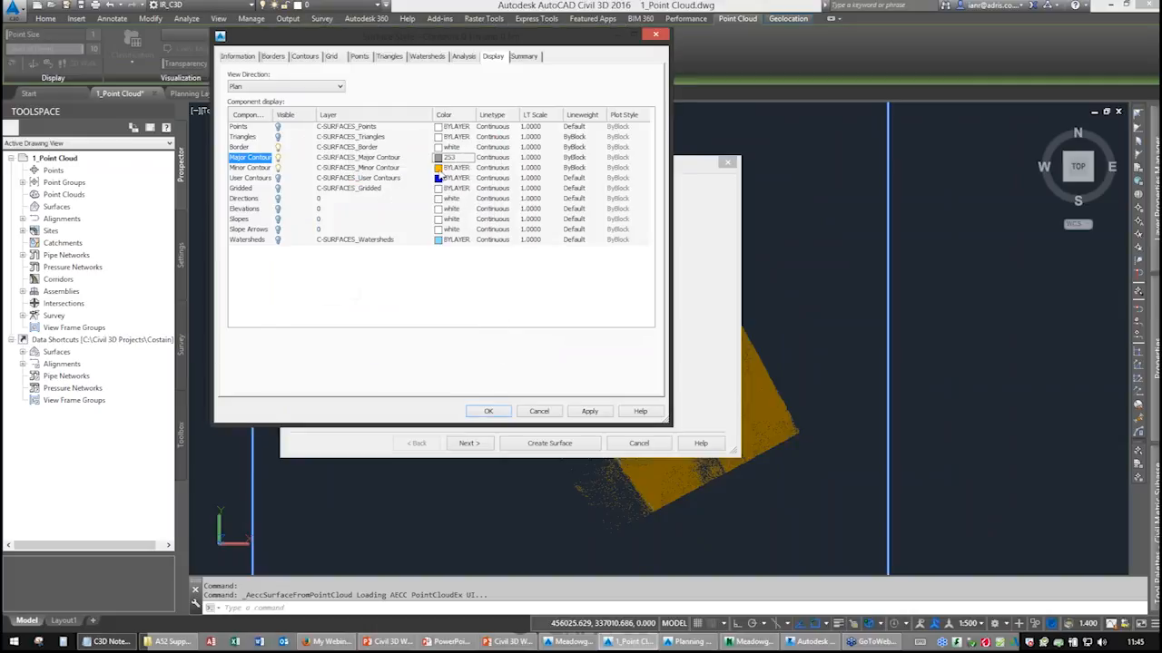
click(444, 168)
click(320, 293)
click(377, 346)
In the style's Model view display, set major contours to colour 254 and minor contours to 252, then accept the style.
click(298, 91)
click(258, 105)
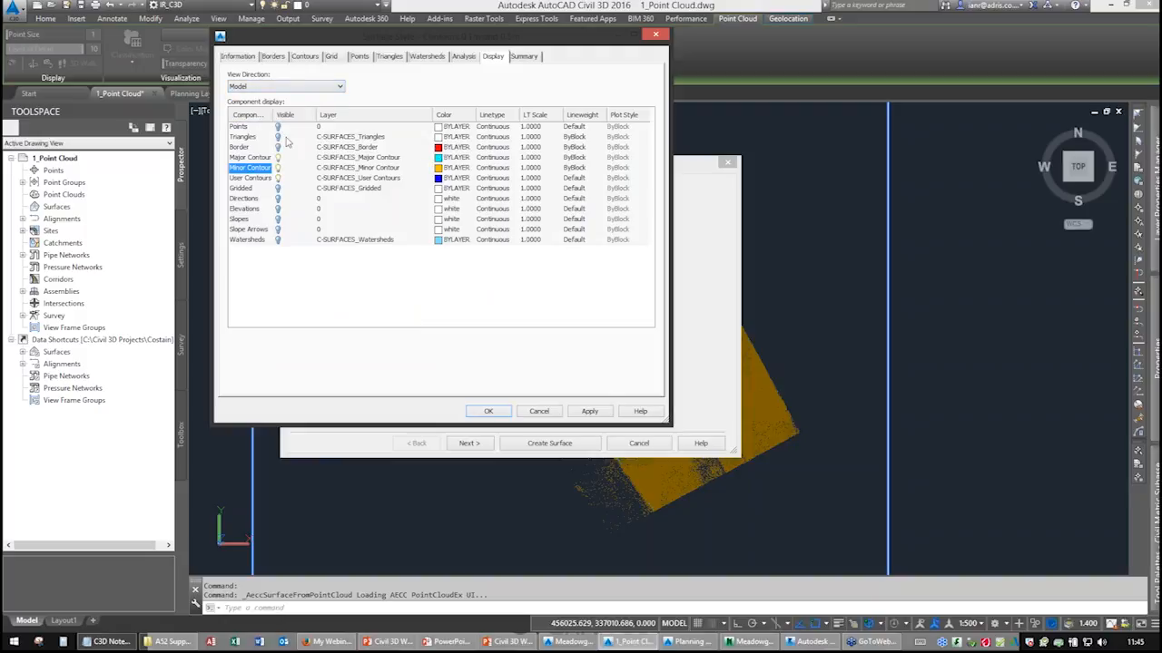
click(283, 138)
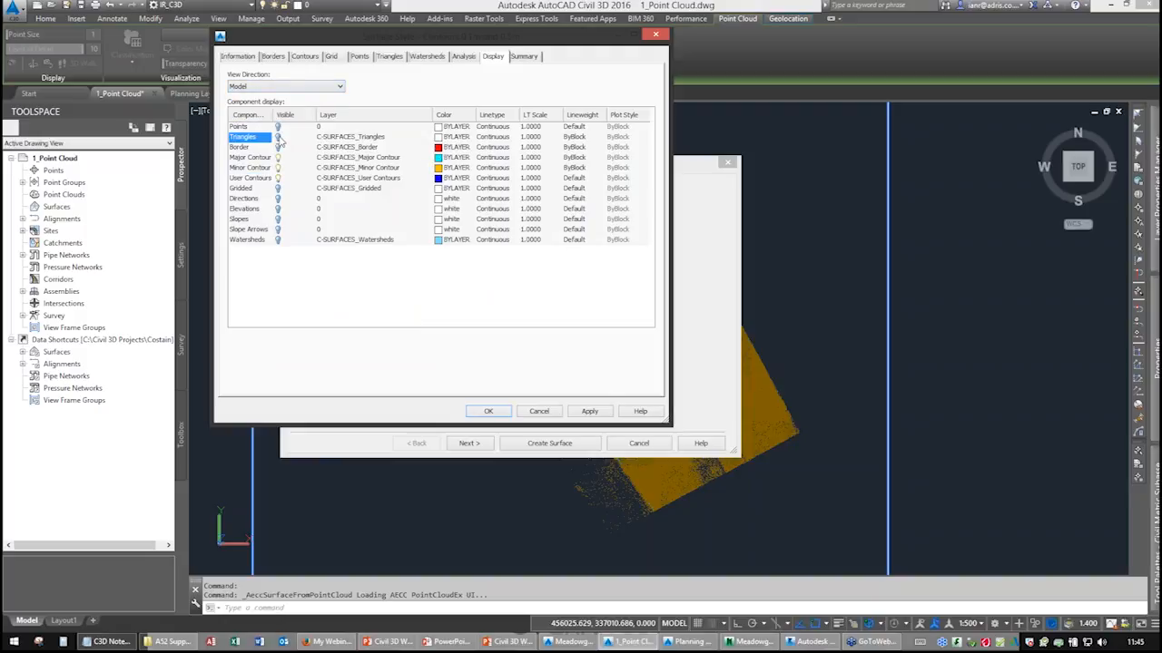
click(438, 158)
click(438, 158)
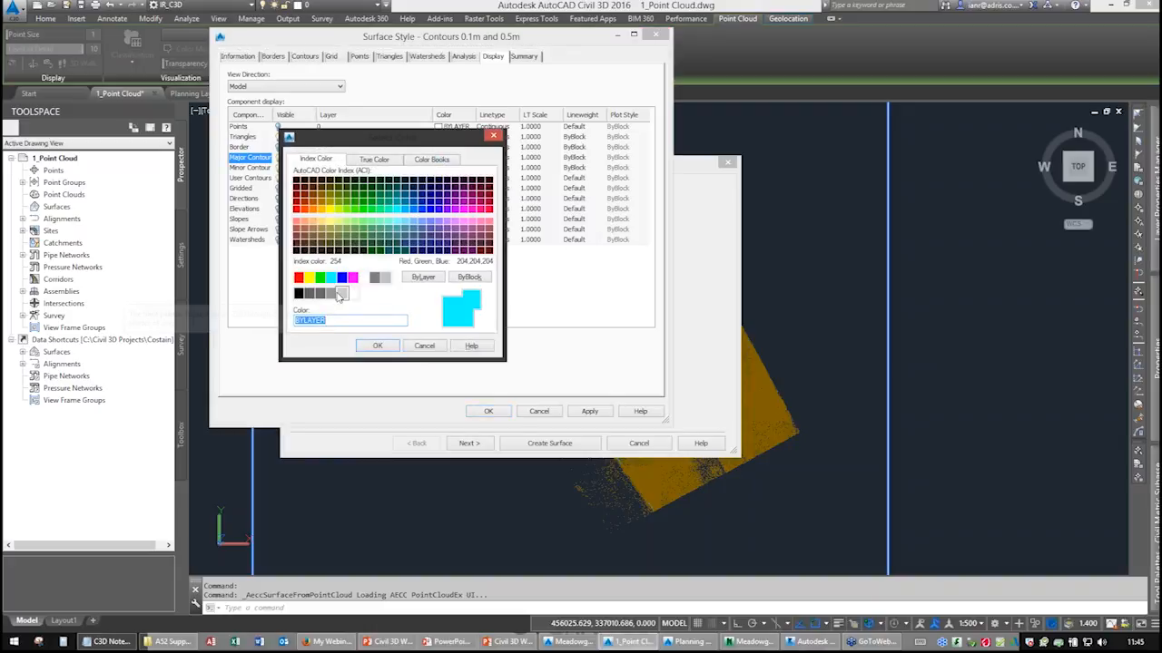
click(336, 297)
click(377, 346)
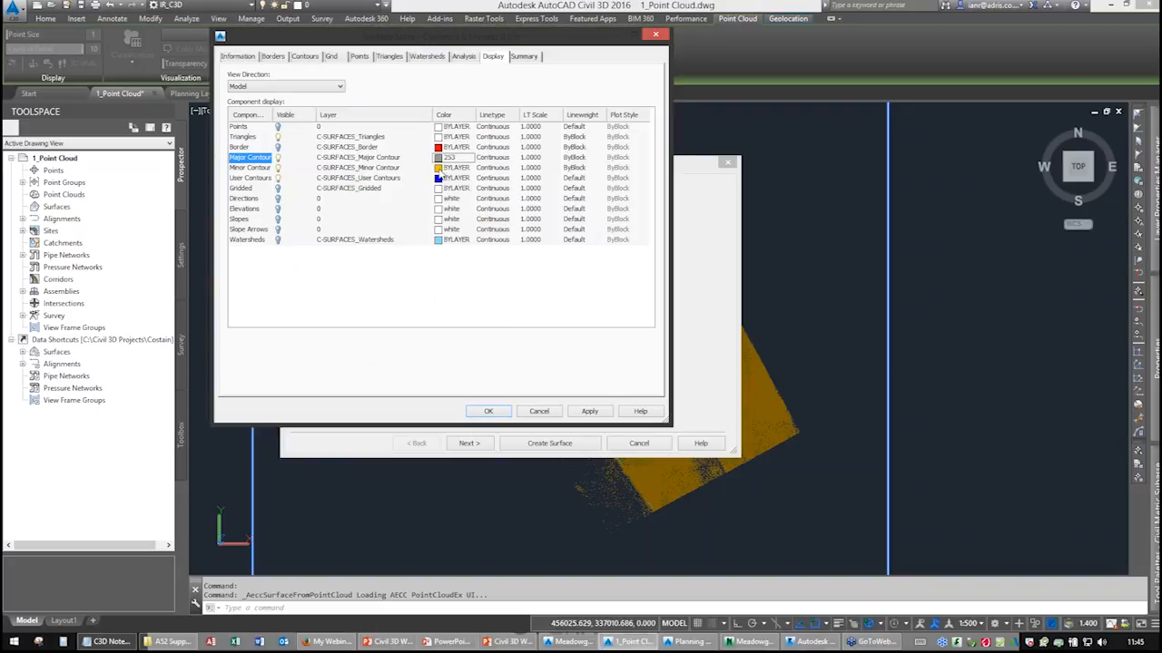
click(441, 169)
click(442, 172)
click(321, 293)
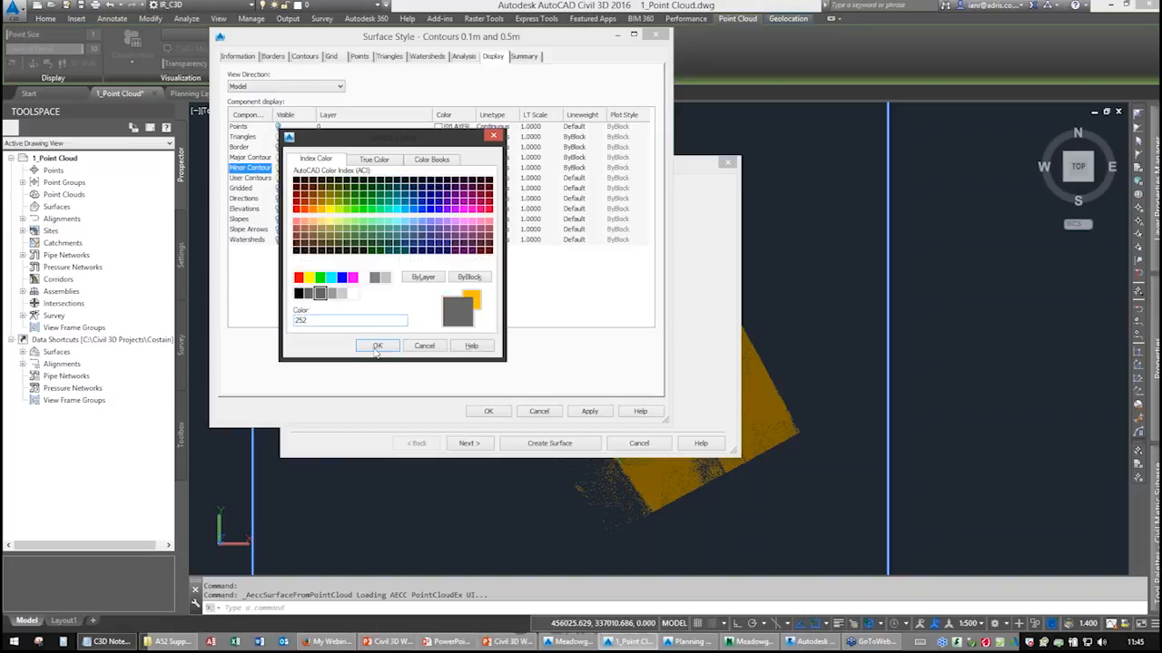
click(378, 347)
click(489, 411)
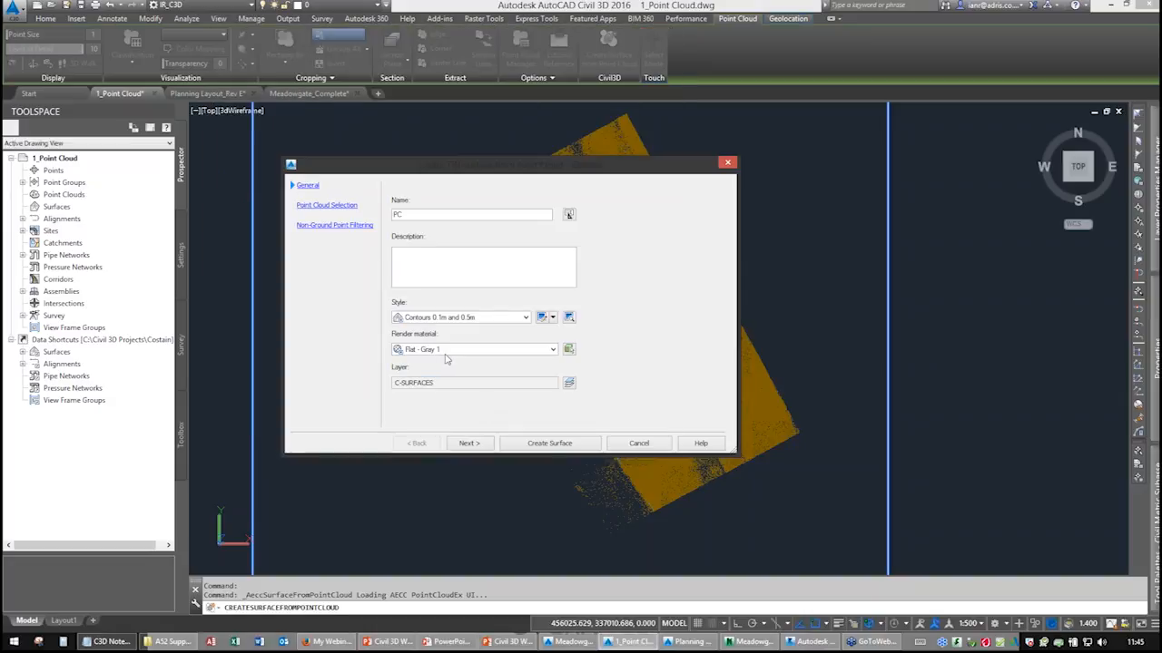
Set the distance between sampled points of the point cloud selection to 1.
click(467, 444)
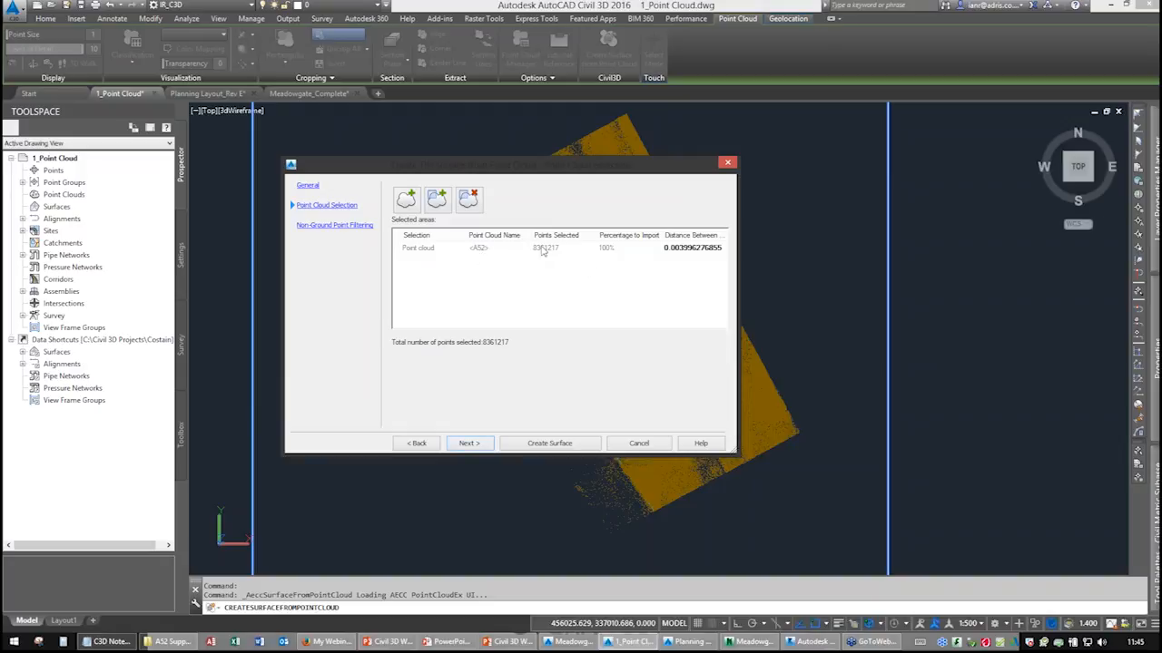
click(682, 249)
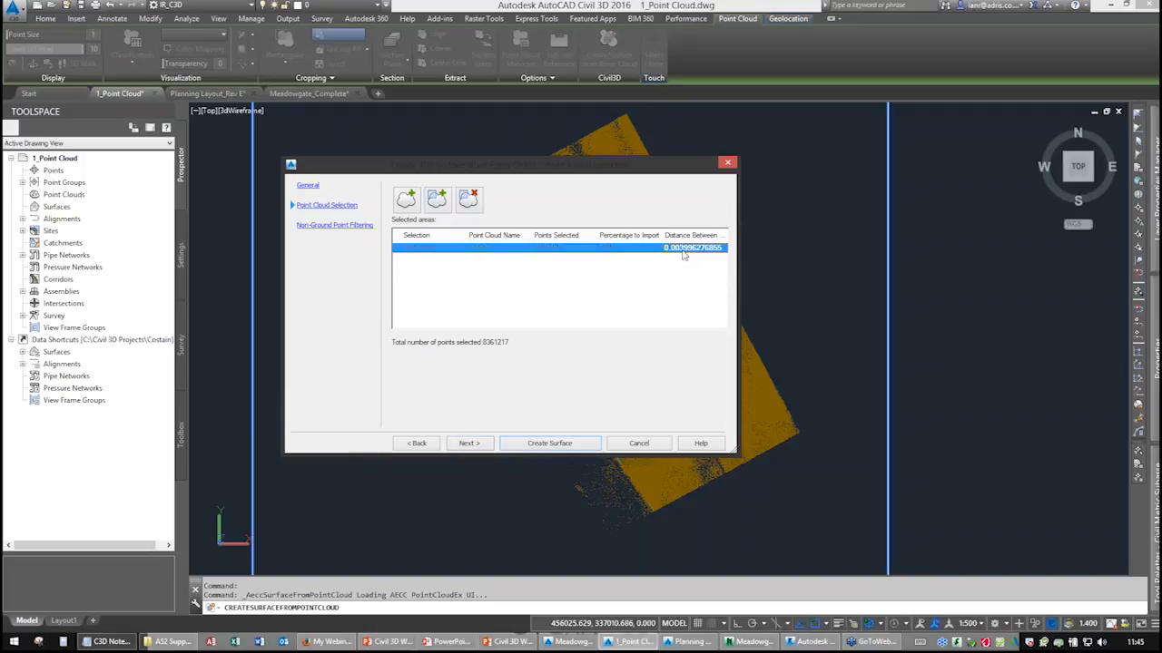
click(692, 249)
text(1)
key(Return)
click(481, 443)
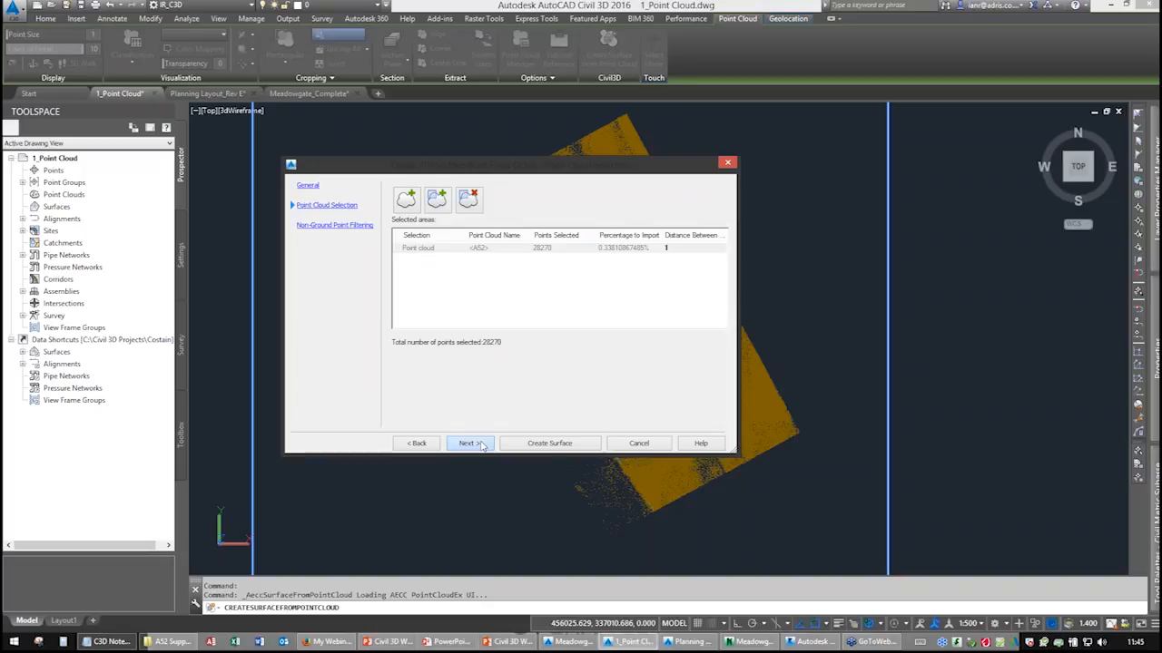
Choose Planar average non-ground point filtering and create the surface.
click(396, 231)
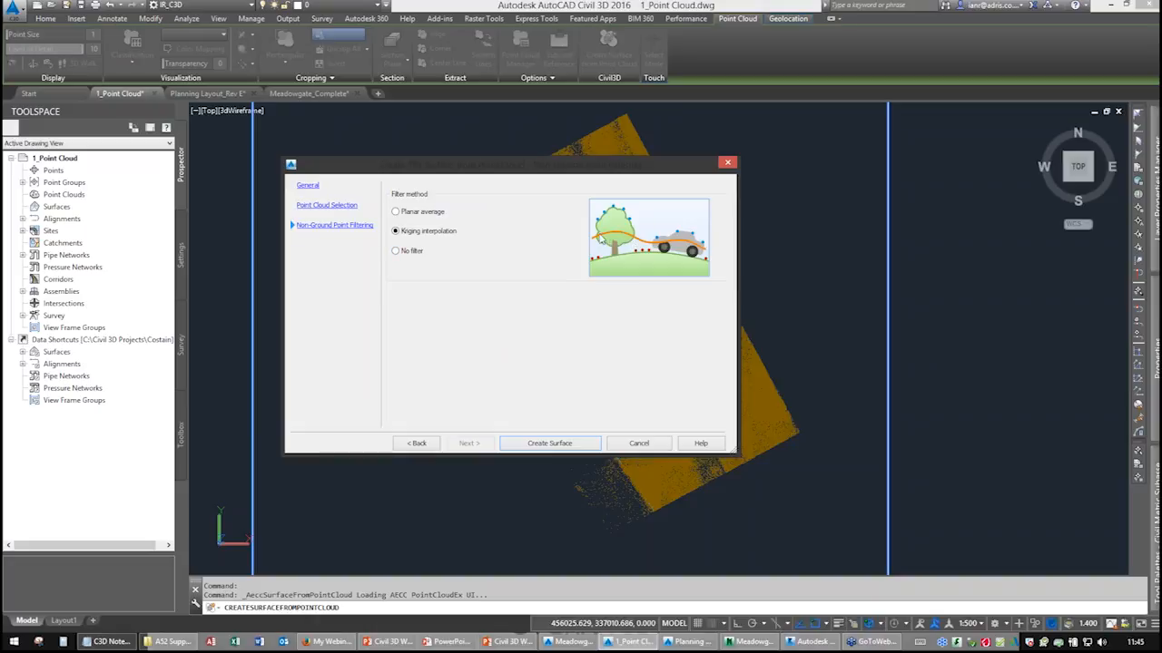
click(407, 252)
click(403, 215)
click(552, 443)
click(653, 365)
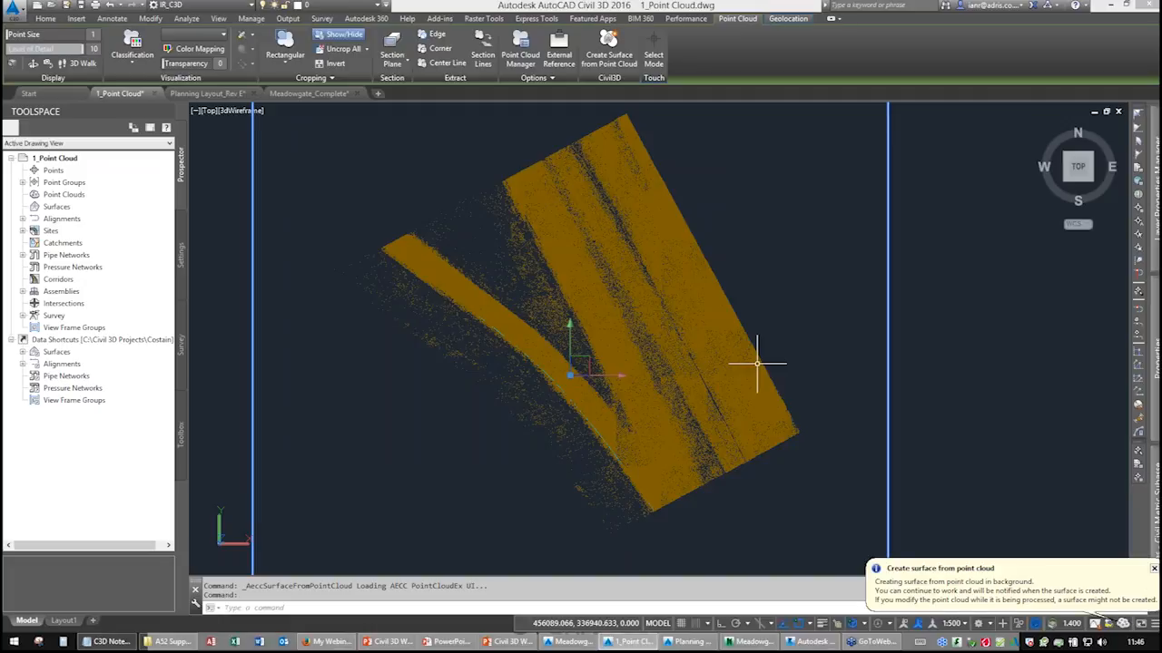
Select the new PC surface and open it in the Object Viewer.
mouse_move(695, 397)
middle_down()
mouse_move(666, 423)
mouse_move(692, 392)
middle_up()
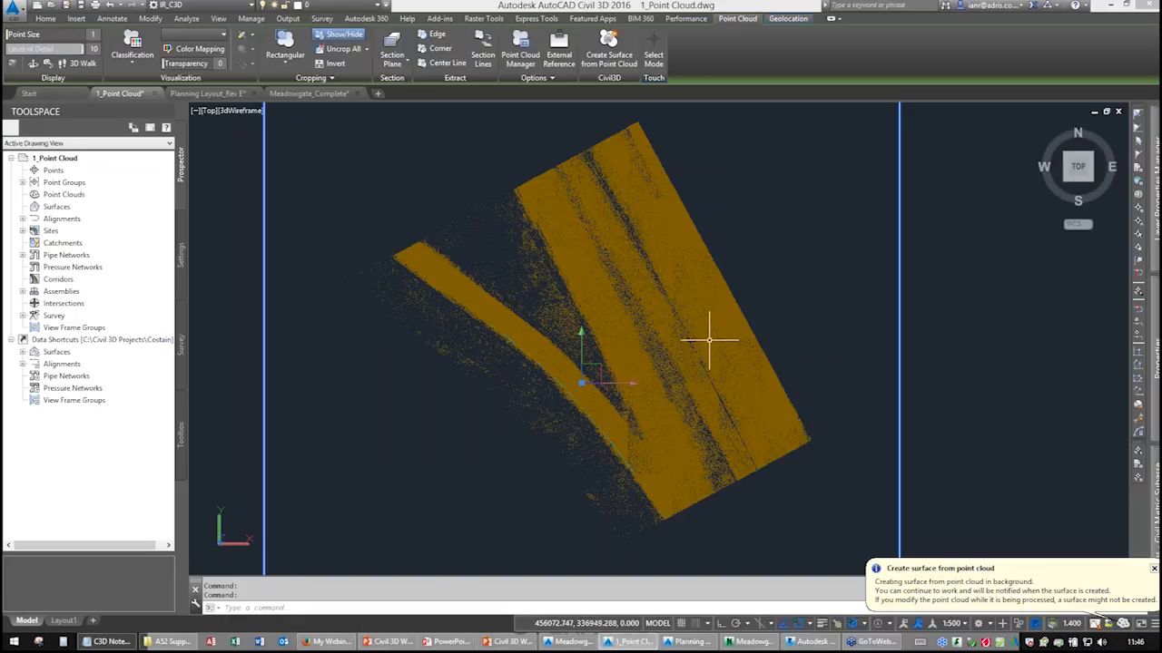
middle_drag(690, 346, 644, 361)
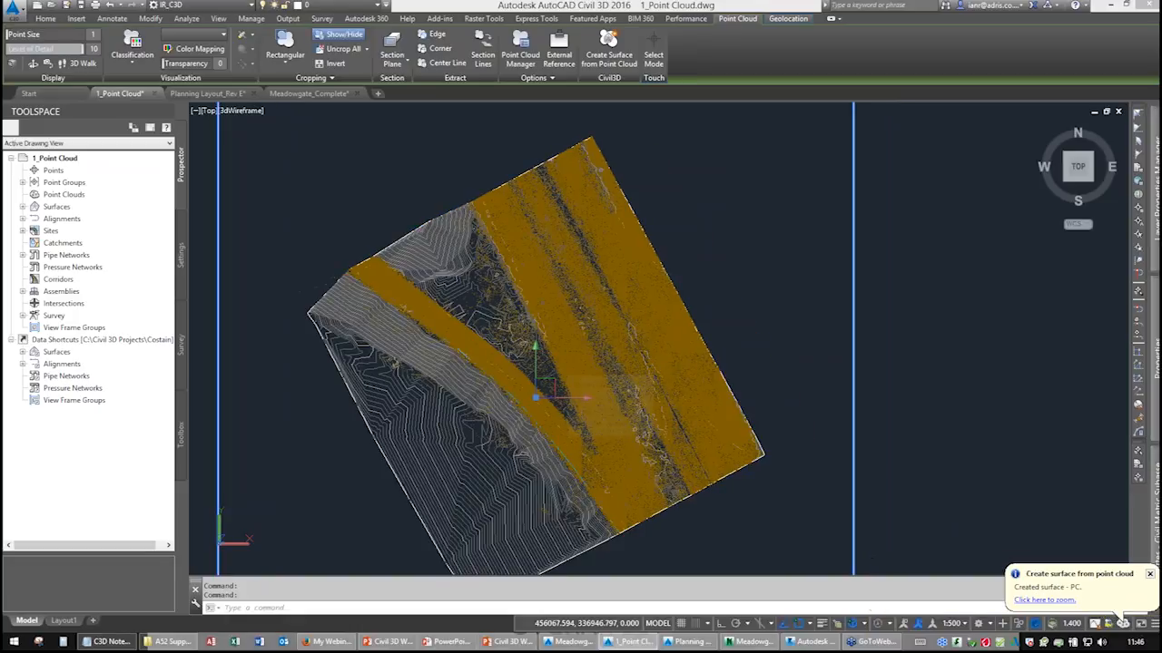
scroll(531, 363, up, 5)
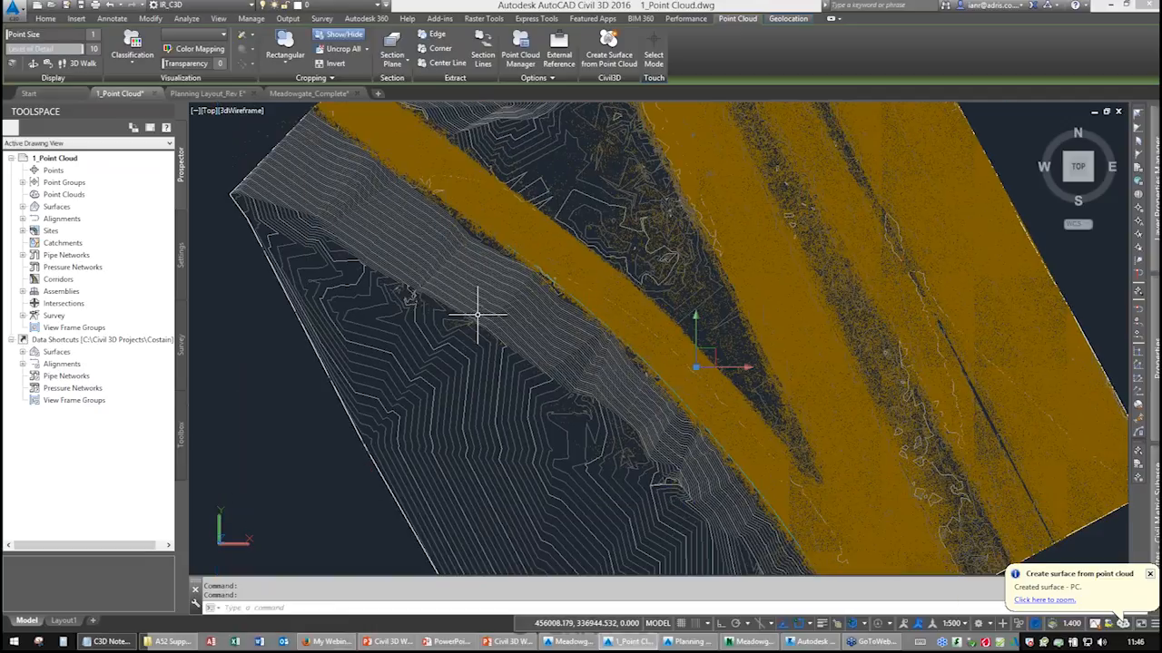
click(385, 340)
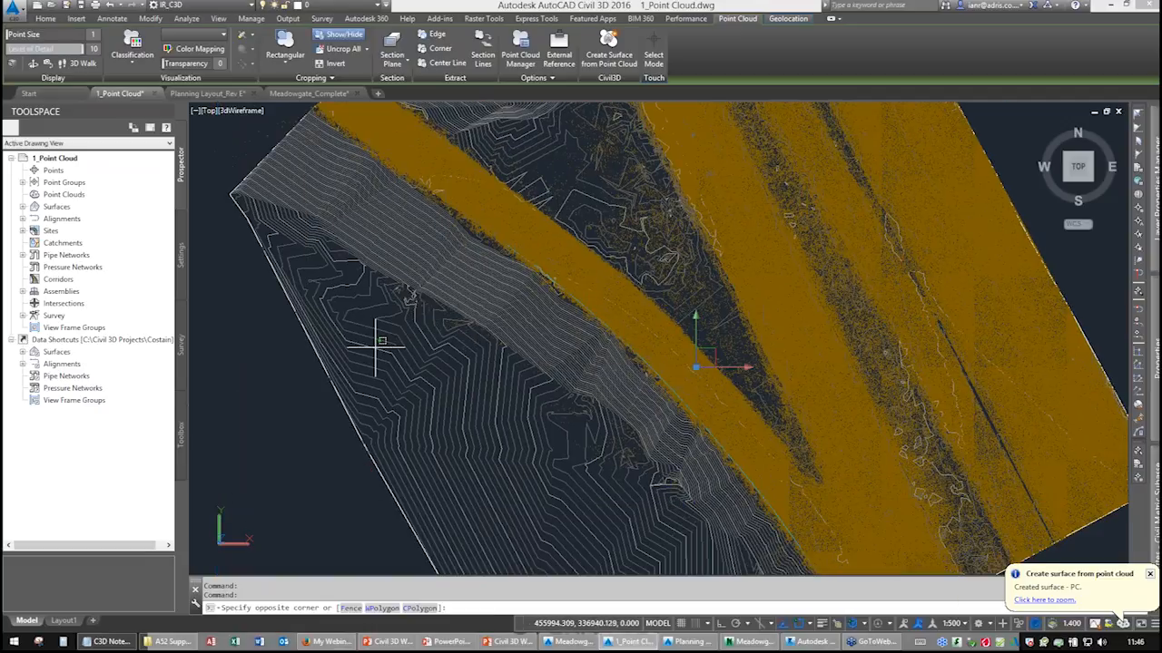
click(380, 344)
right_click(415, 351)
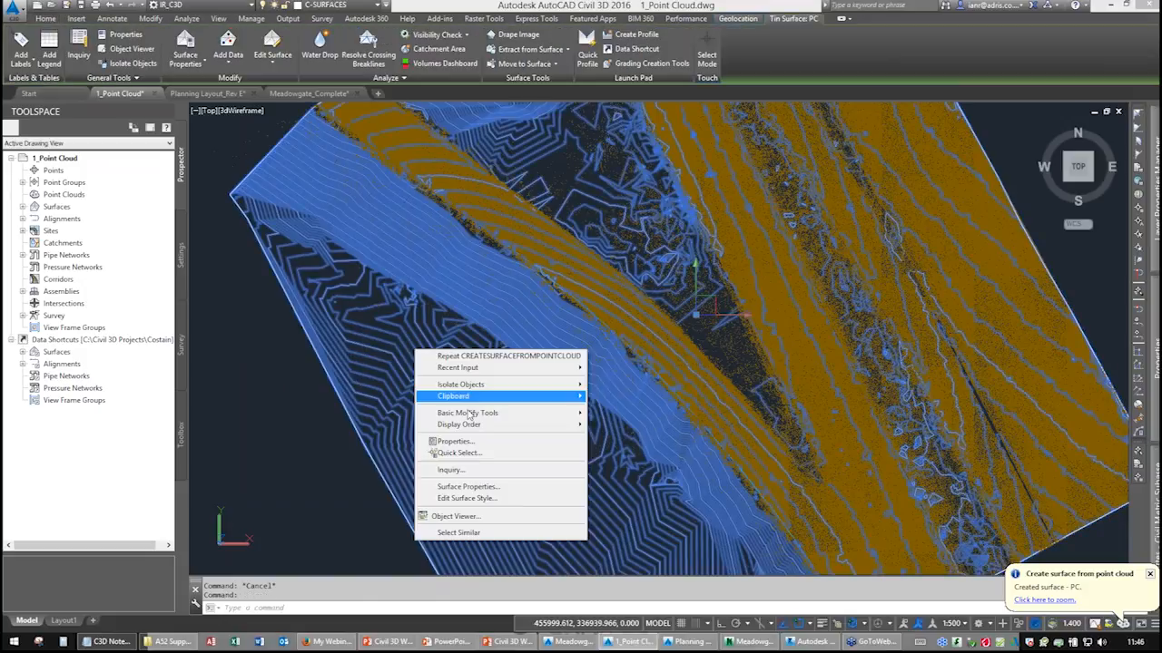
click(449, 518)
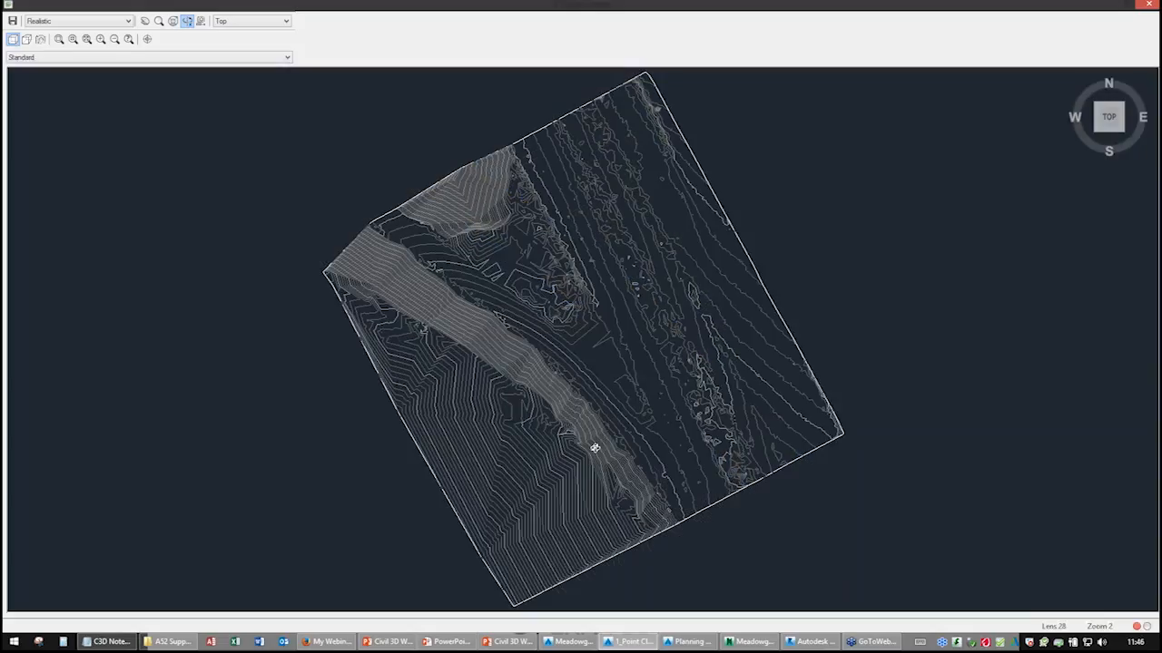
drag(593, 445, 614, 272)
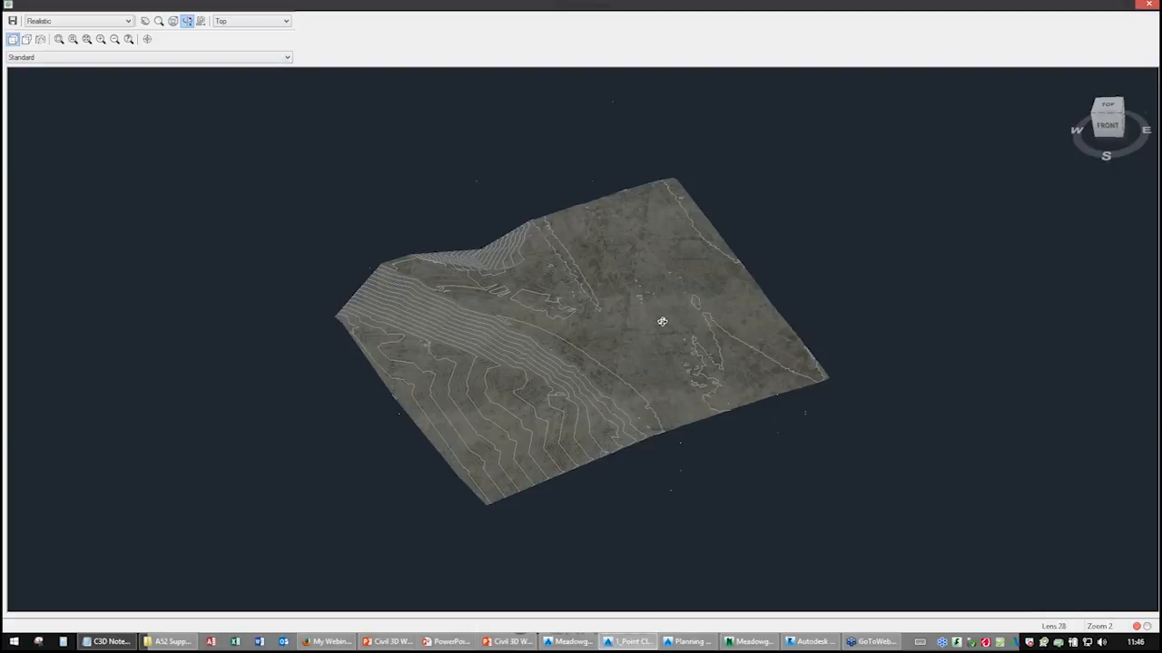
Switch the Object Viewer to the Shaded visual style and orbit around the surface to inspect it.
click(90, 21)
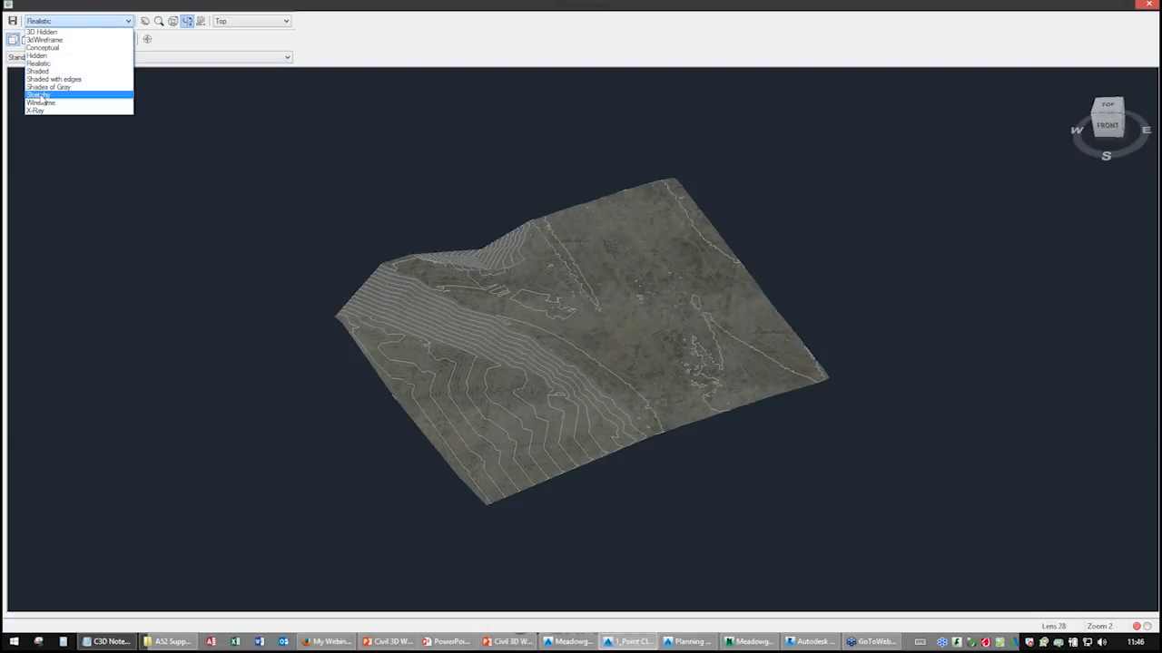
click(40, 70)
mouse_move(678, 385)
mouse_down()
mouse_move(545, 394)
mouse_move(626, 379)
mouse_move(629, 367)
mouse_up()
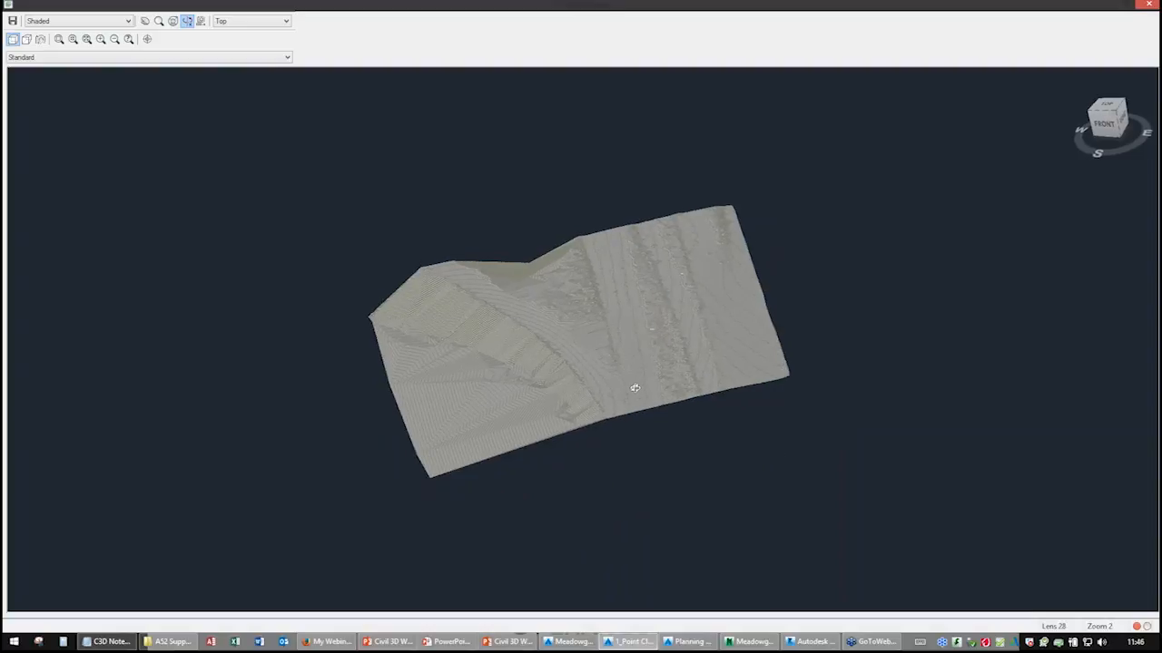
scroll(635, 389, up, 5)
scroll(645, 389, up, 3)
middle_drag(645, 390, 194, 406)
middle_drag(878, 273, 515, 368)
middle_drag(713, 350, 536, 395)
scroll(550, 363, down, 10)
drag(550, 363, 487, 366)
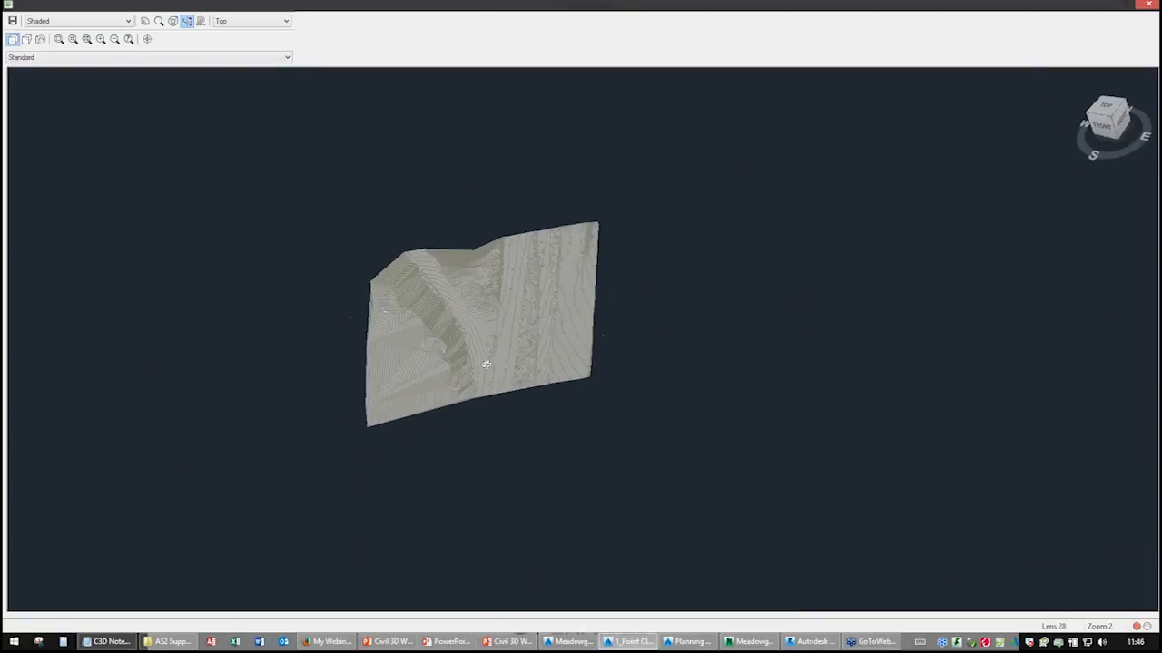
scroll(487, 366, up, 3)
middle_drag(409, 345, 533, 335)
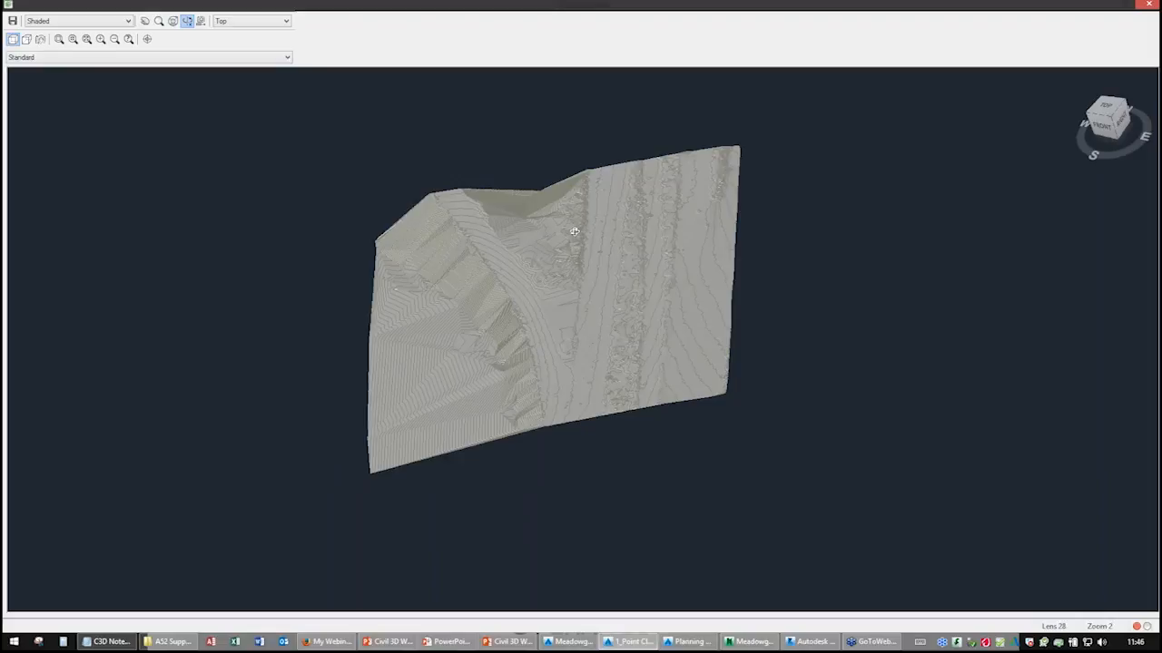
Close the Object Viewer and select the PC surface in the drawing.
right_click(662, 246)
click(686, 256)
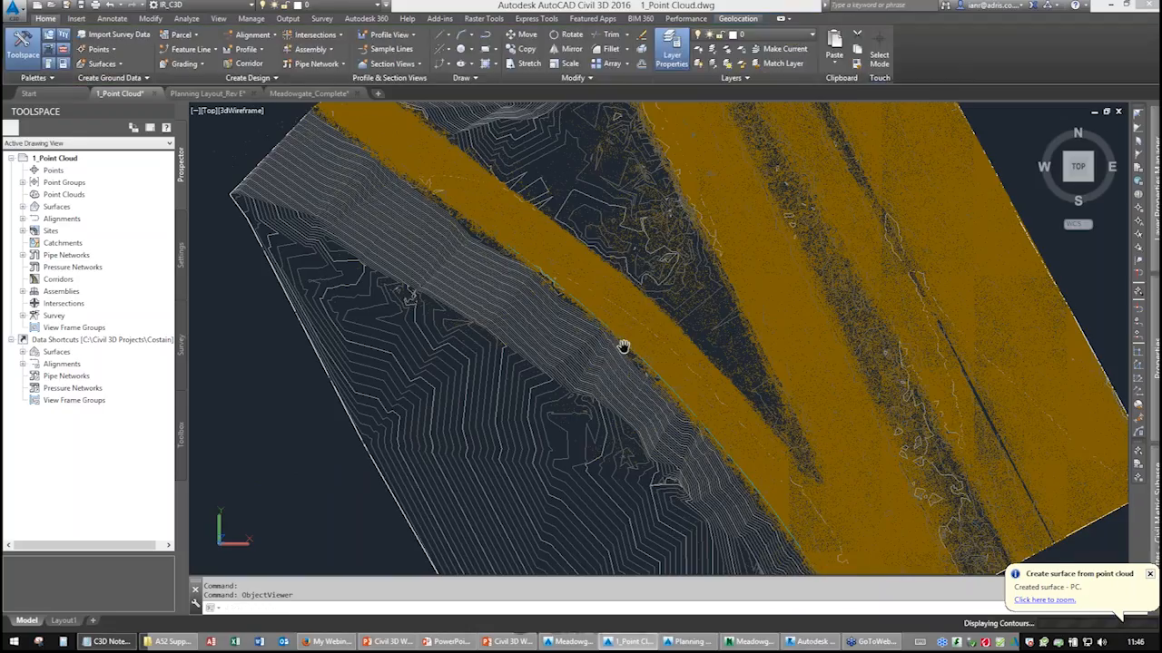
mouse_move(623, 339)
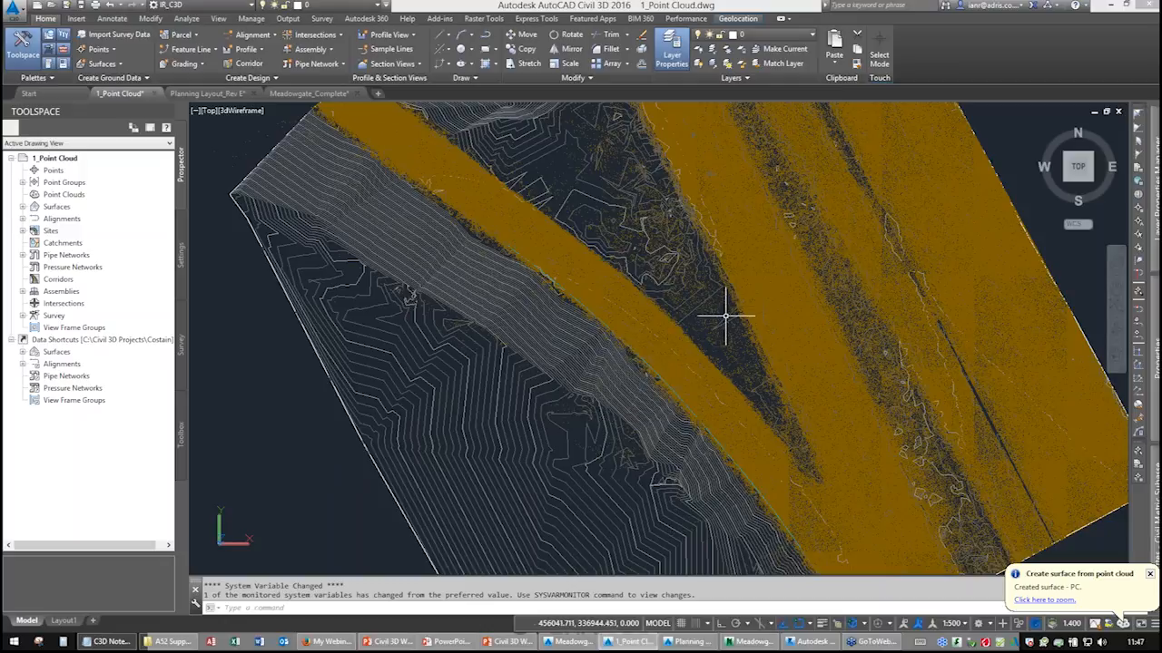
scroll(666, 337, up, 1)
middle_drag(667, 337, 617, 303)
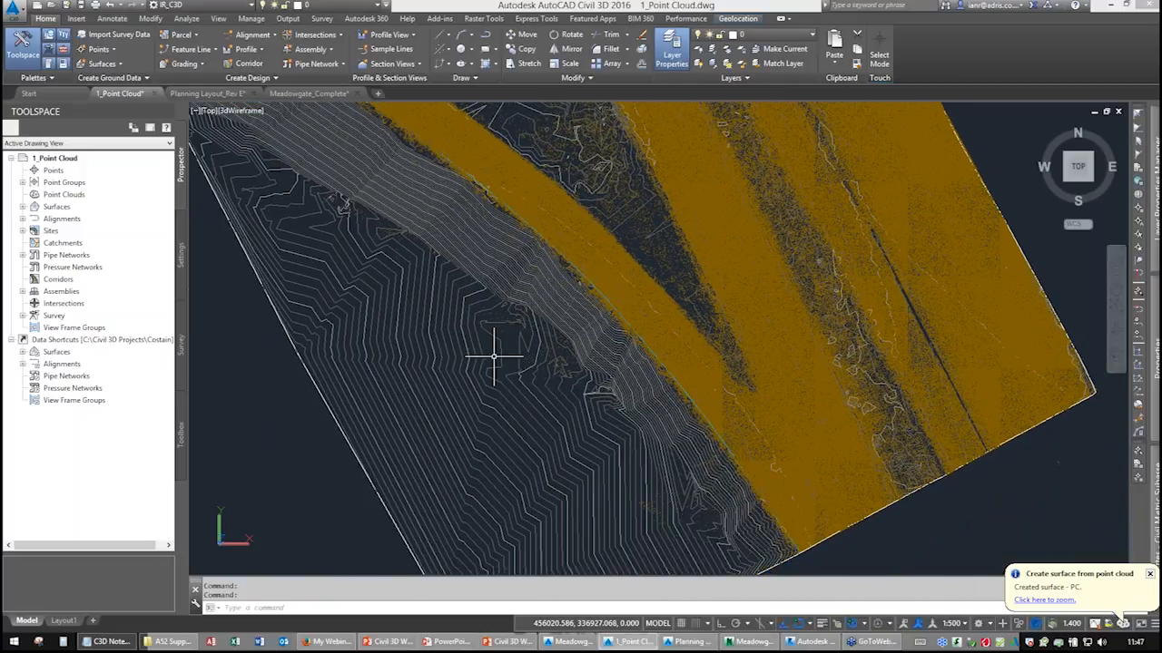
click(381, 463)
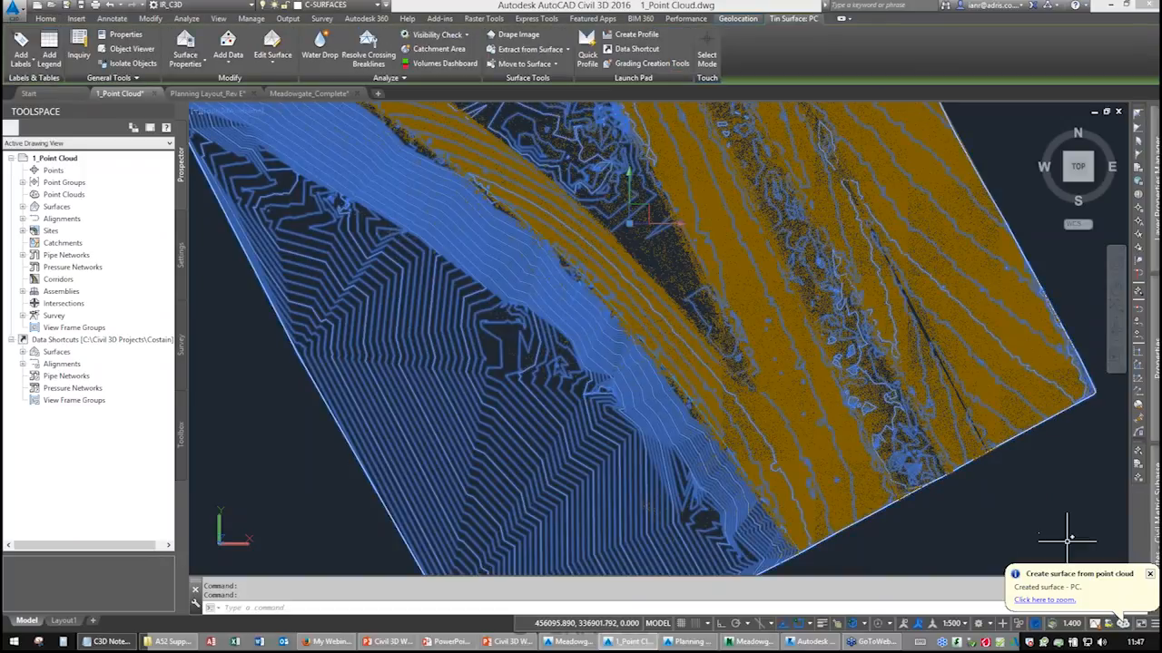
click(1150, 574)
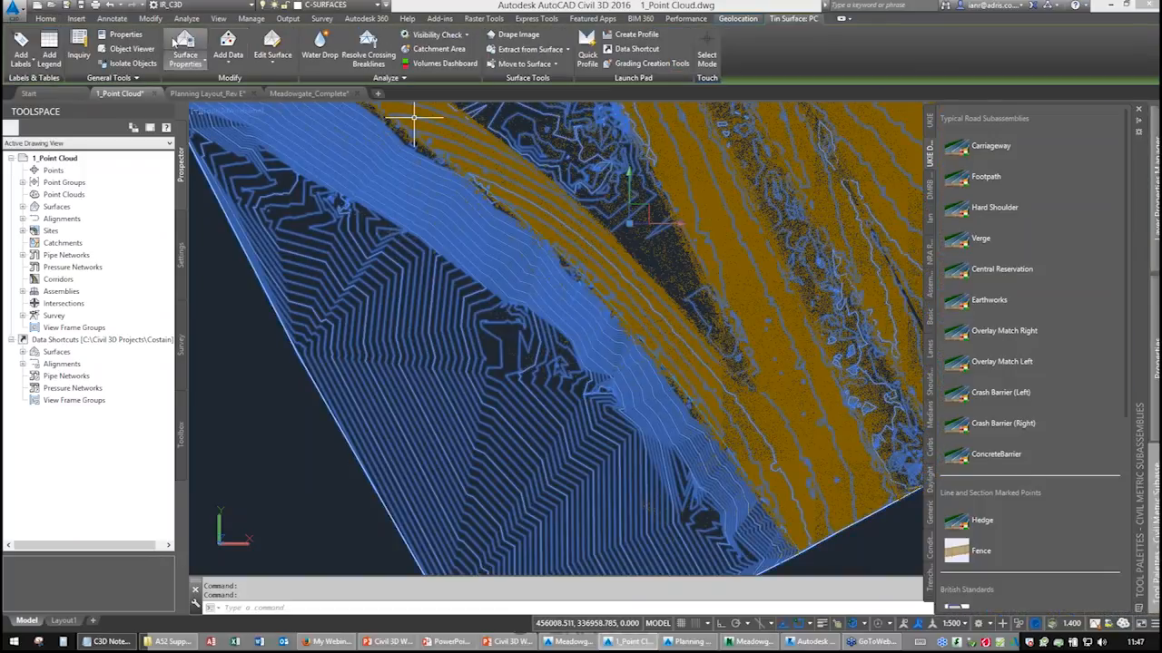
Start Smooth Surface on the PC surface and set the output region to the whole surface.
click(272, 50)
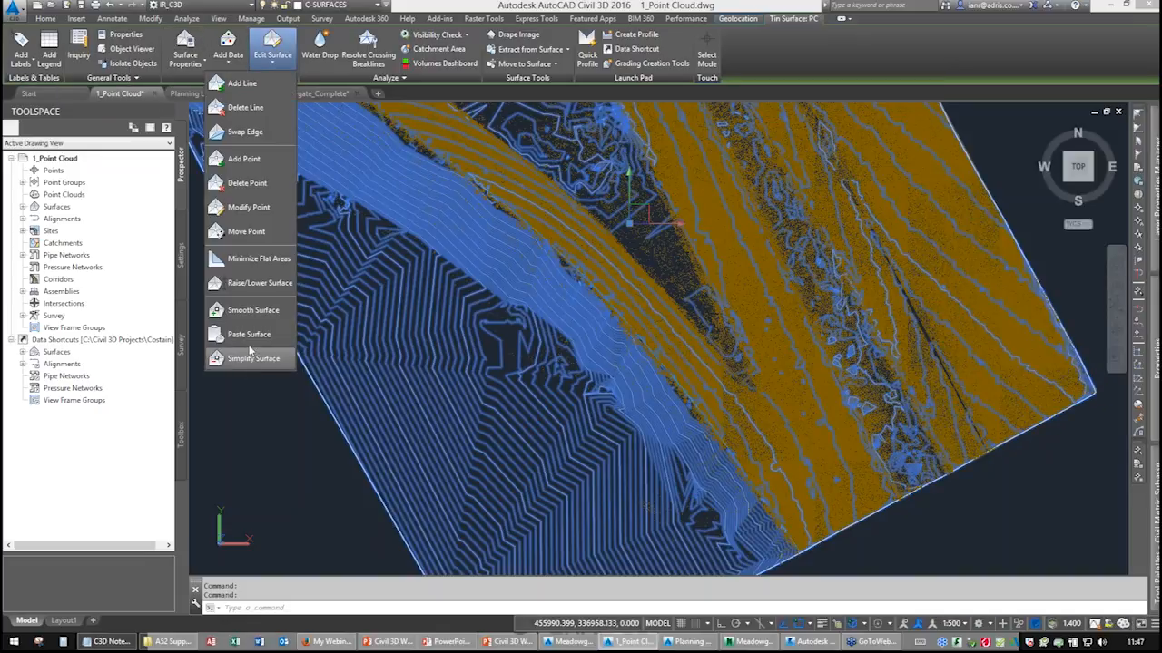
click(252, 311)
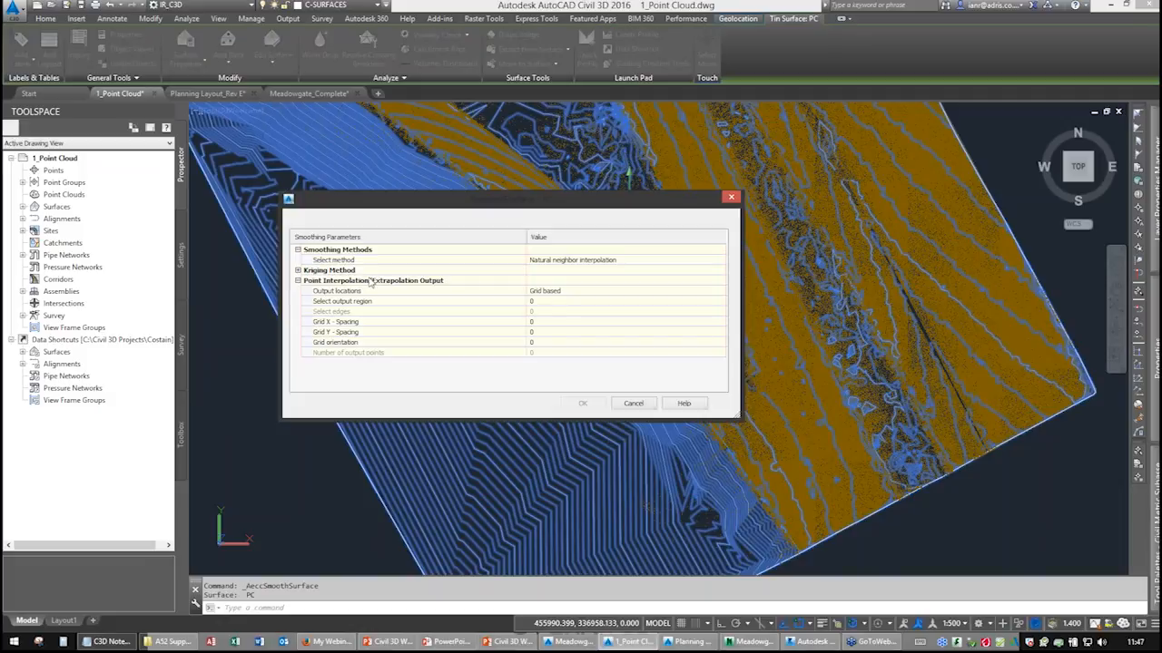
click(550, 302)
click(720, 301)
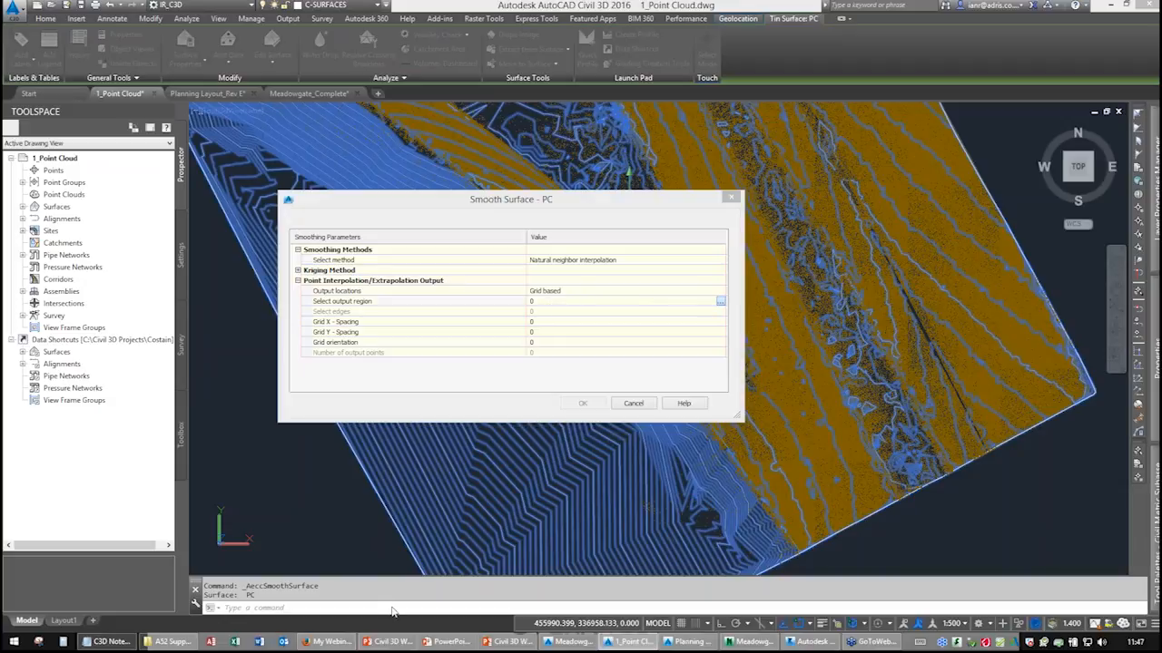
click(448, 608)
click(470, 497)
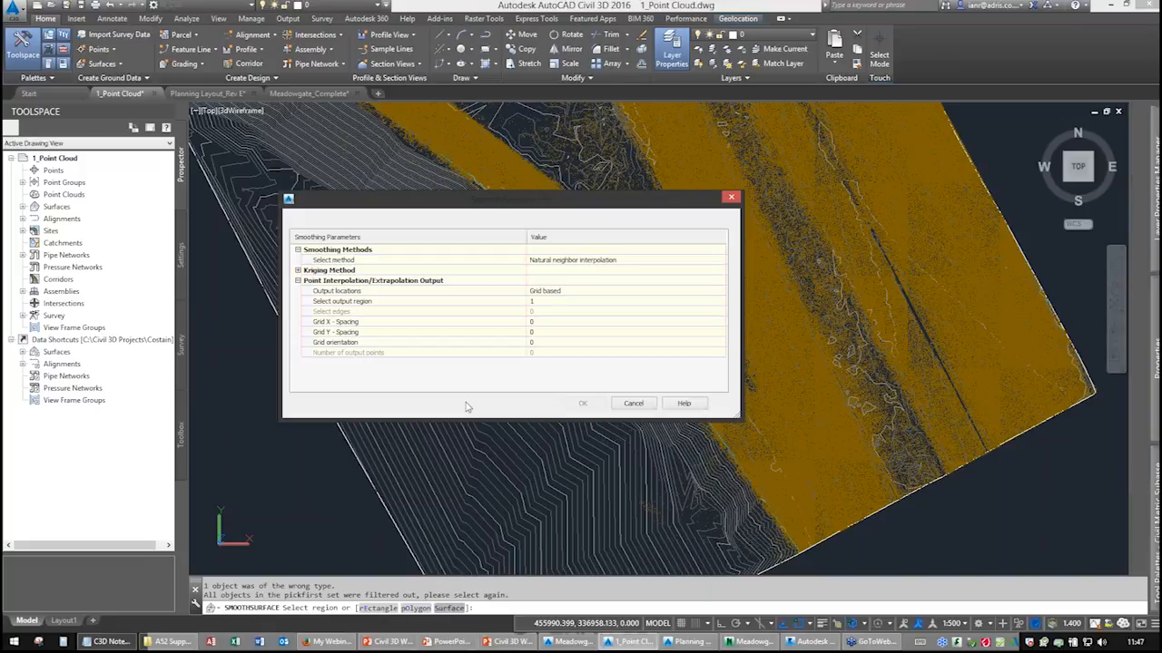
Set the Grid X and Grid Y spacing to 1 and apply the natural neighbor smoothing.
click(532, 321)
text(1)
key(Return)
click(535, 333)
text(1)
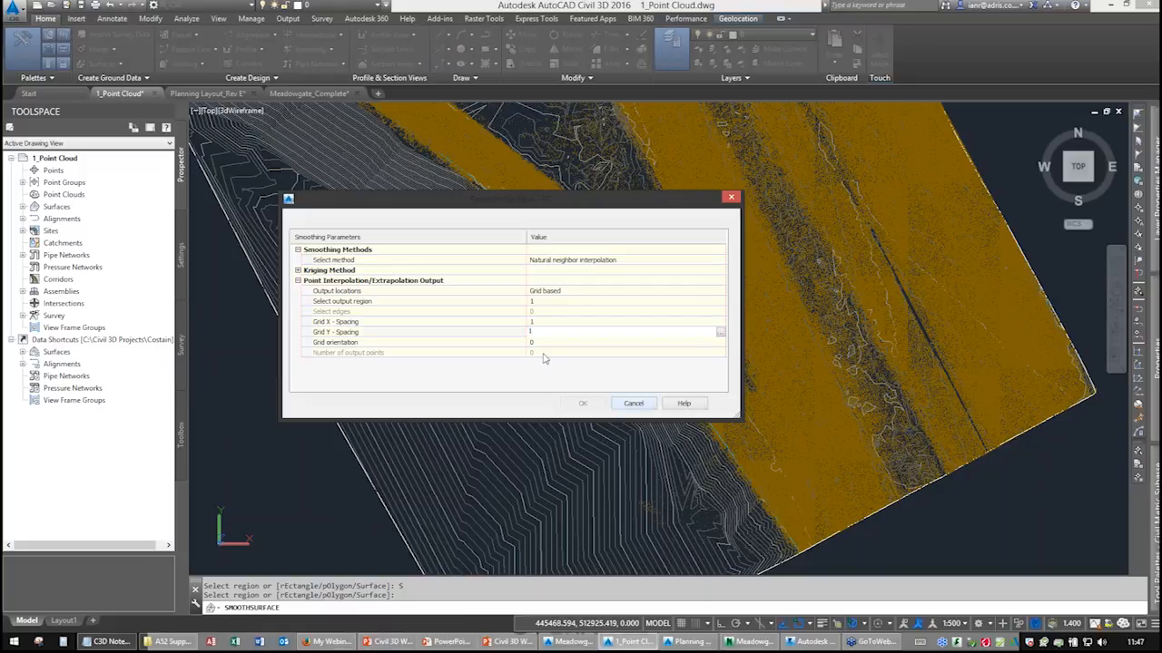
key(Return)
click(584, 405)
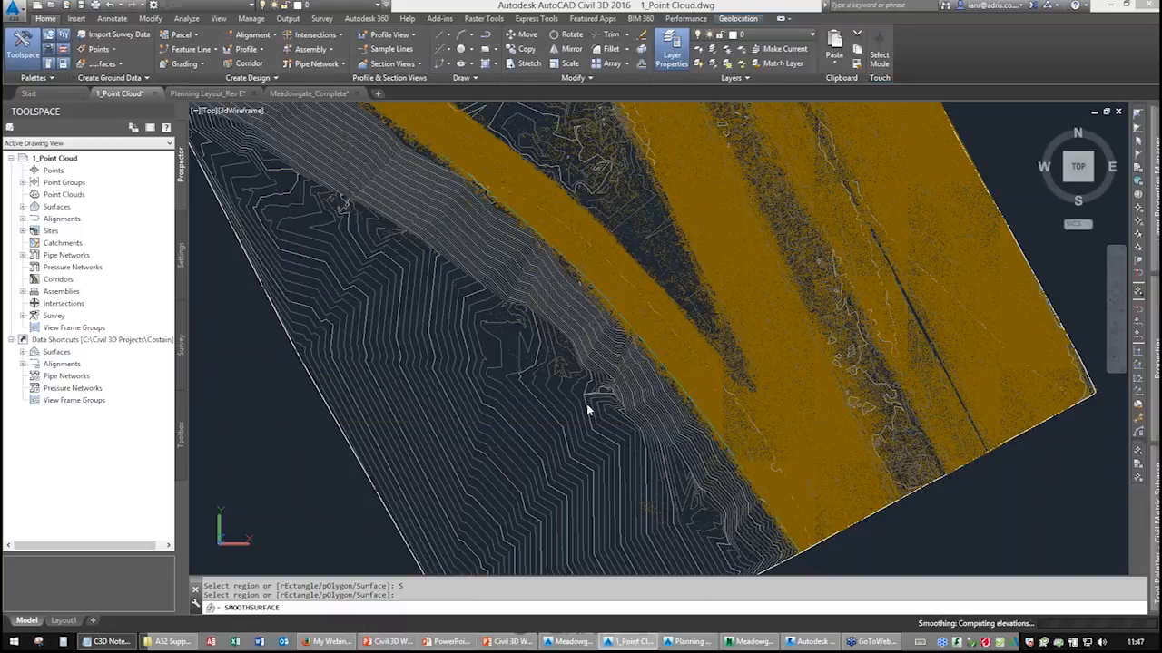
Open the smoothed PC surface in the Object Viewer, orbit around it to inspect it, and close the viewer.
click(526, 388)
right_click(485, 397)
click(523, 562)
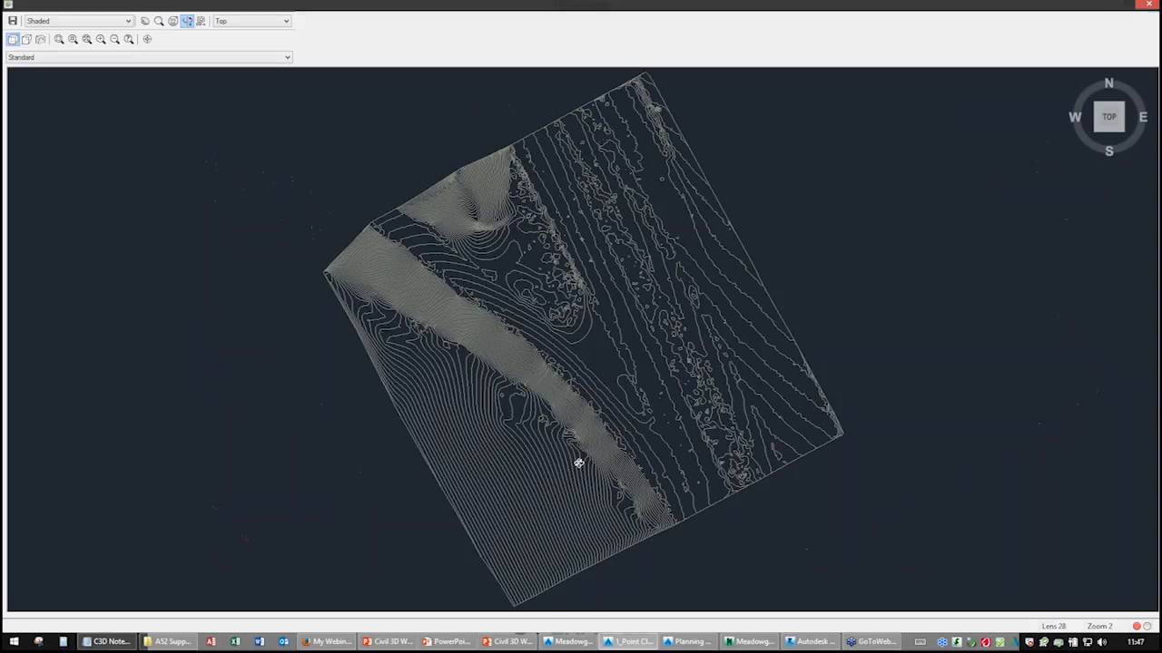
scroll(462, 354, up, 5)
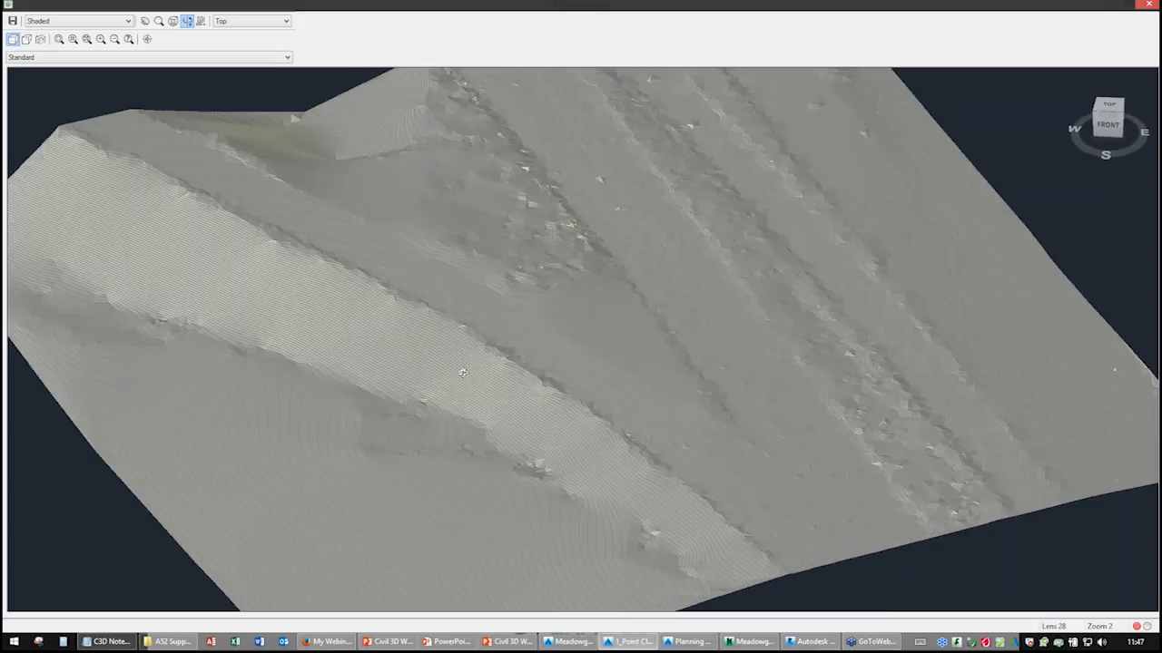
scroll(462, 354, up, 10)
middle_drag(461, 415, 578, 294)
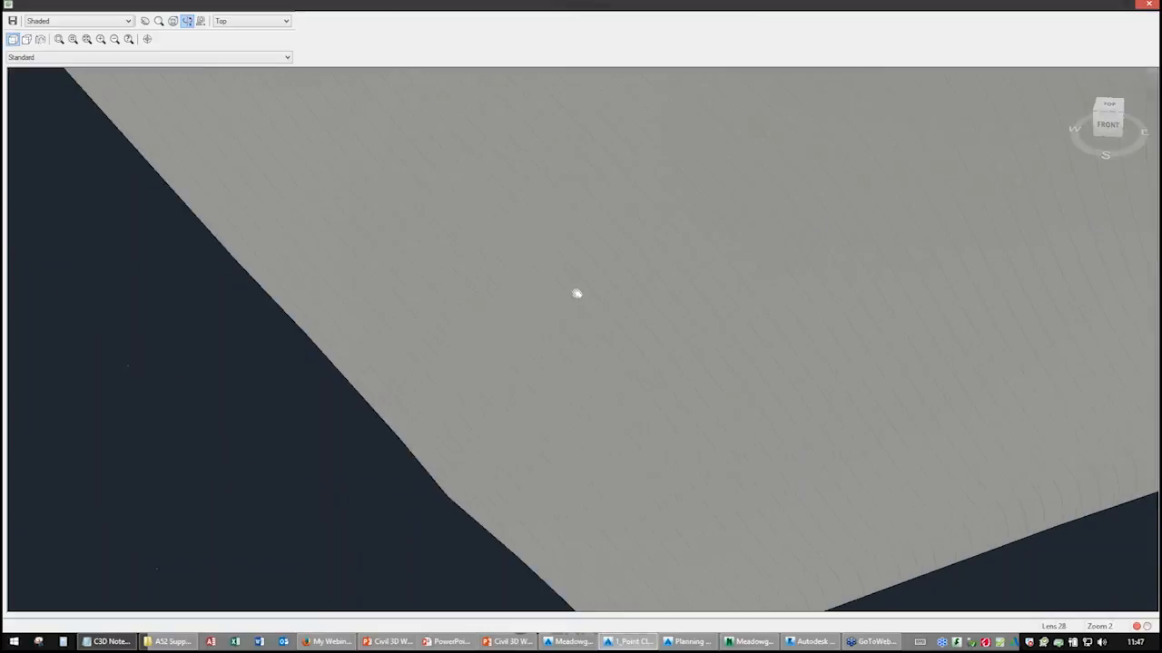
scroll(585, 303, down, 5)
drag(612, 289, 587, 330)
middle_drag(708, 194, 484, 364)
scroll(547, 329, down, 6)
scroll(527, 347, up, 5)
right_click(520, 349)
click(549, 356)
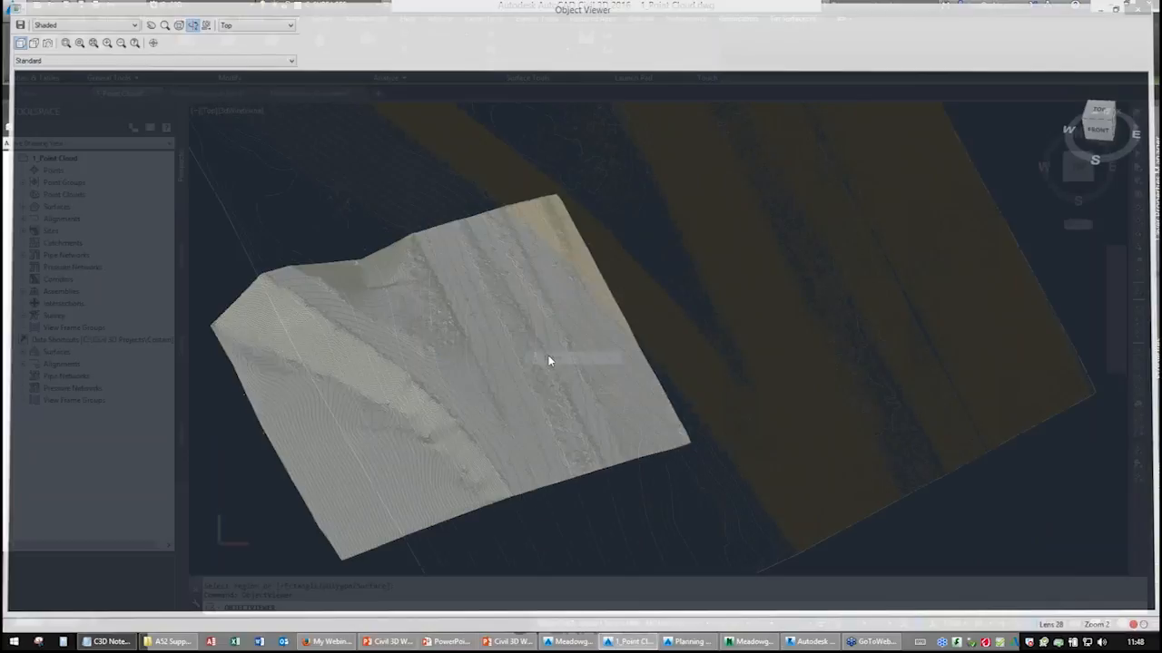
Deselect the surface and switch to the Meadowgate_Complete drawing.
key(Escape)
scroll(446, 310, down, 4)
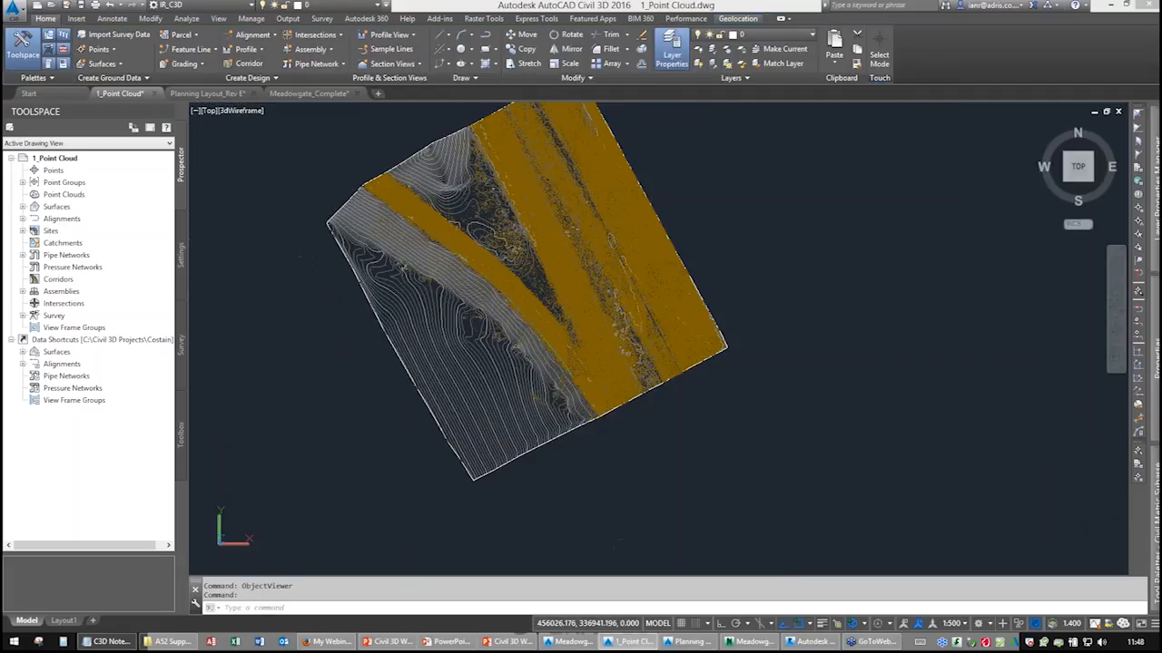
middle_drag(490, 285, 488, 337)
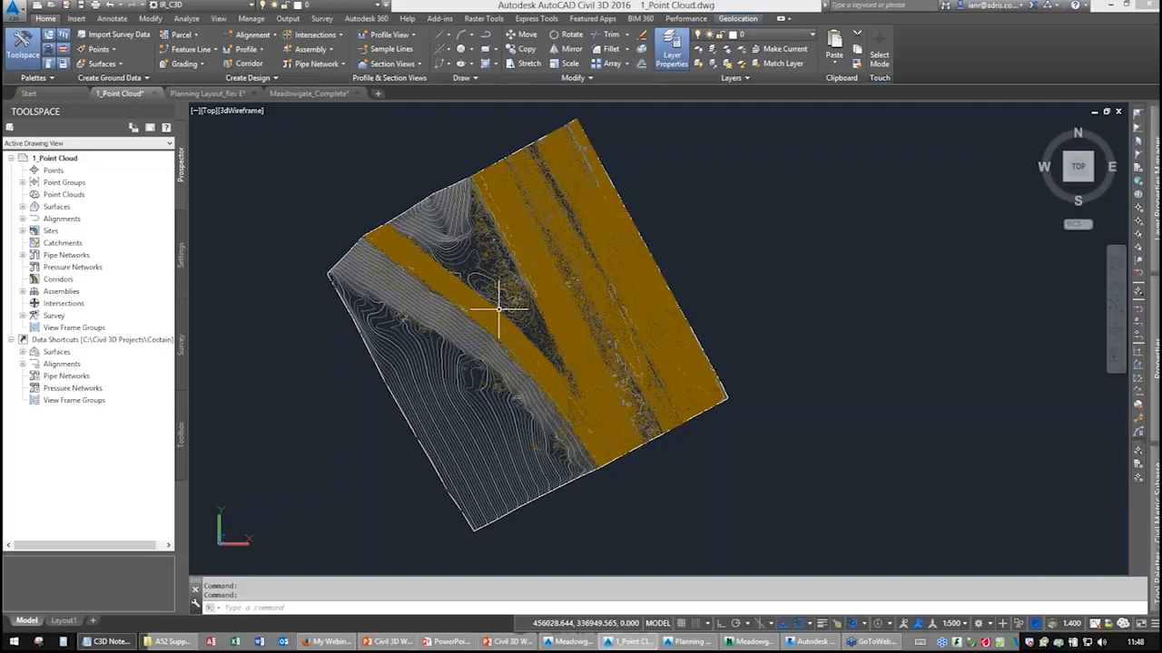
middle_drag(498, 309, 532, 303)
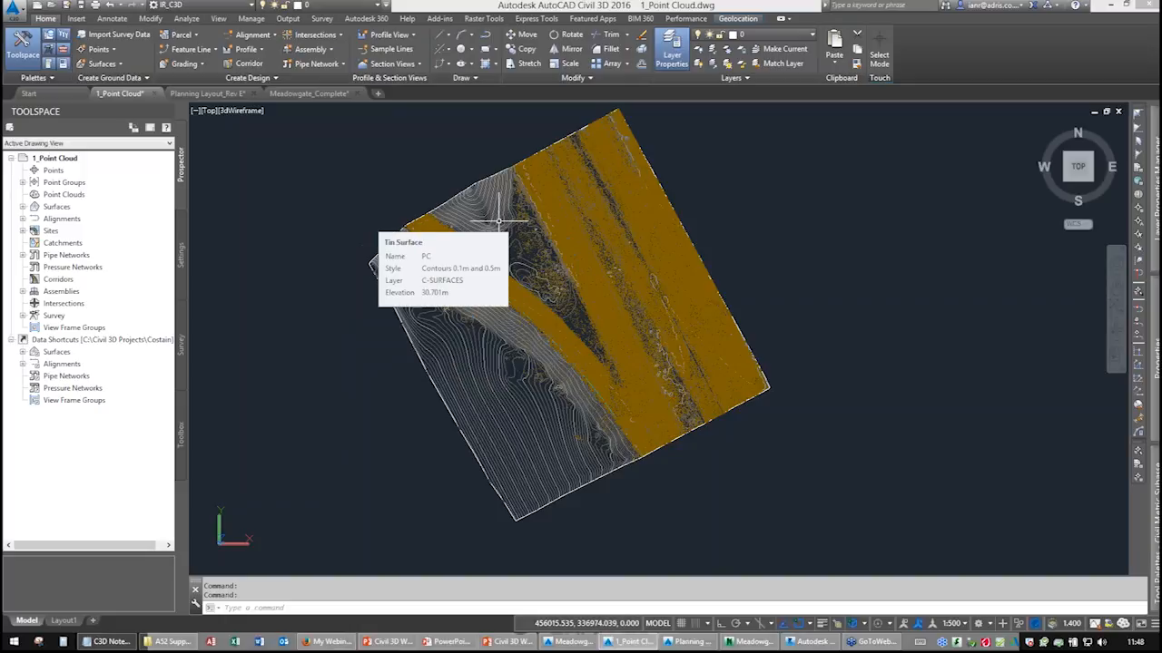
click(308, 93)
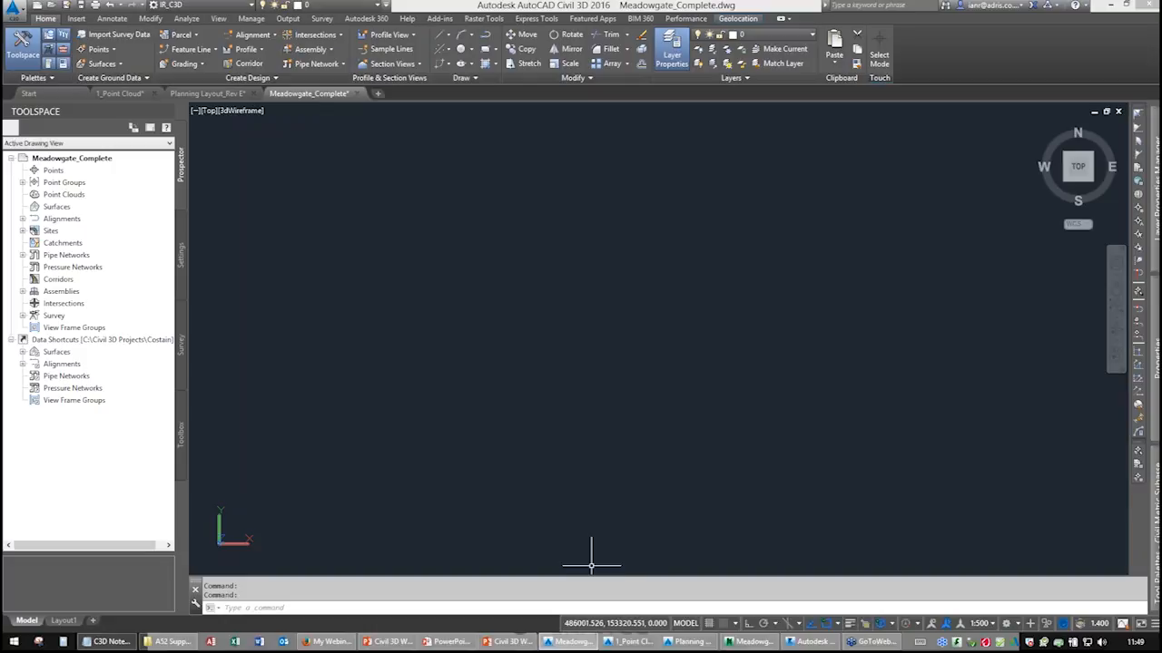
Switch to Navisworks and orbit and zoom around the Meadowgate site model, then return to Civil 3D.
click(739, 643)
middle_drag(635, 419, 486, 336)
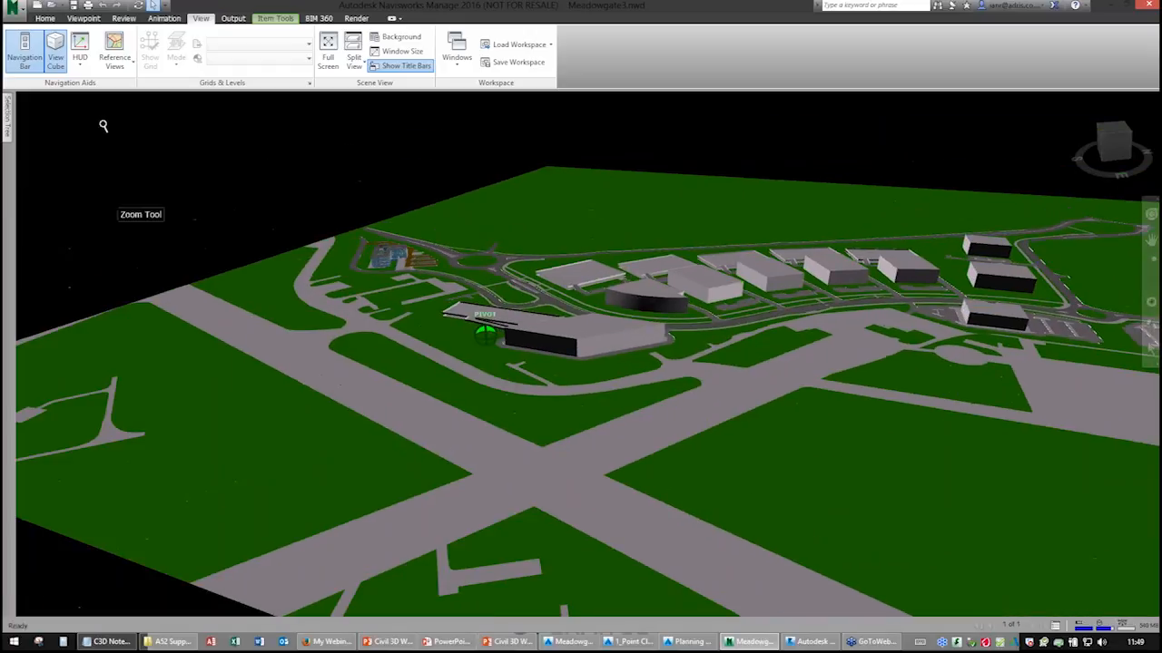
mouse_move(8, 127)
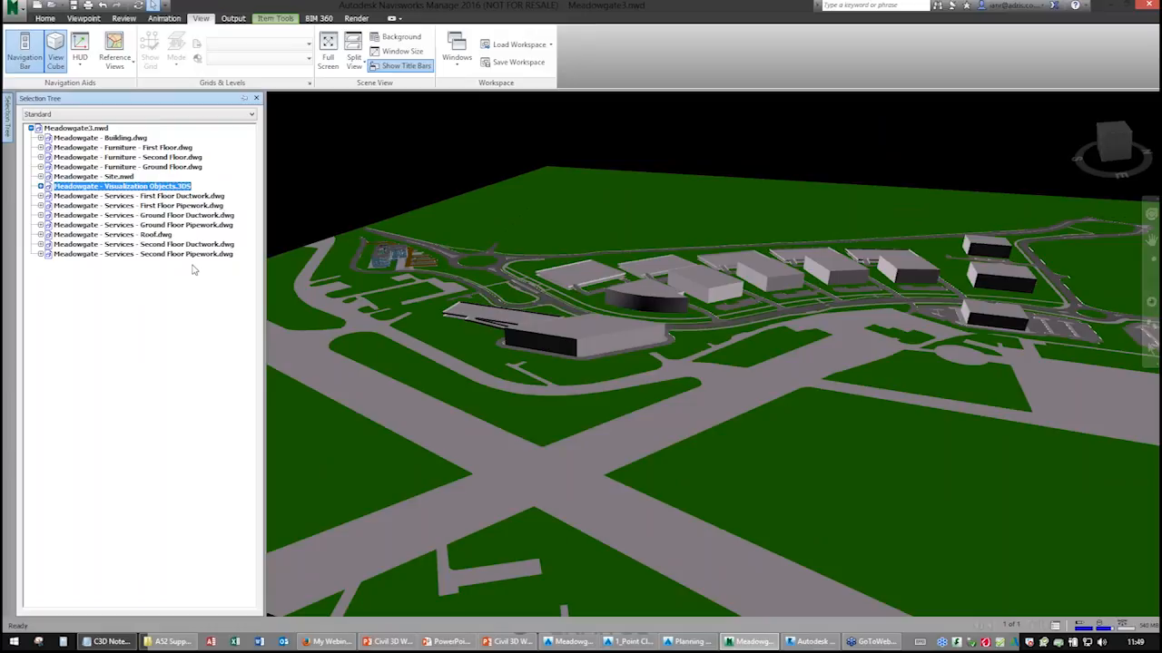
middle_drag(376, 265, 551, 362)
scroll(550, 361, up, 3)
scroll(535, 345, up, 6)
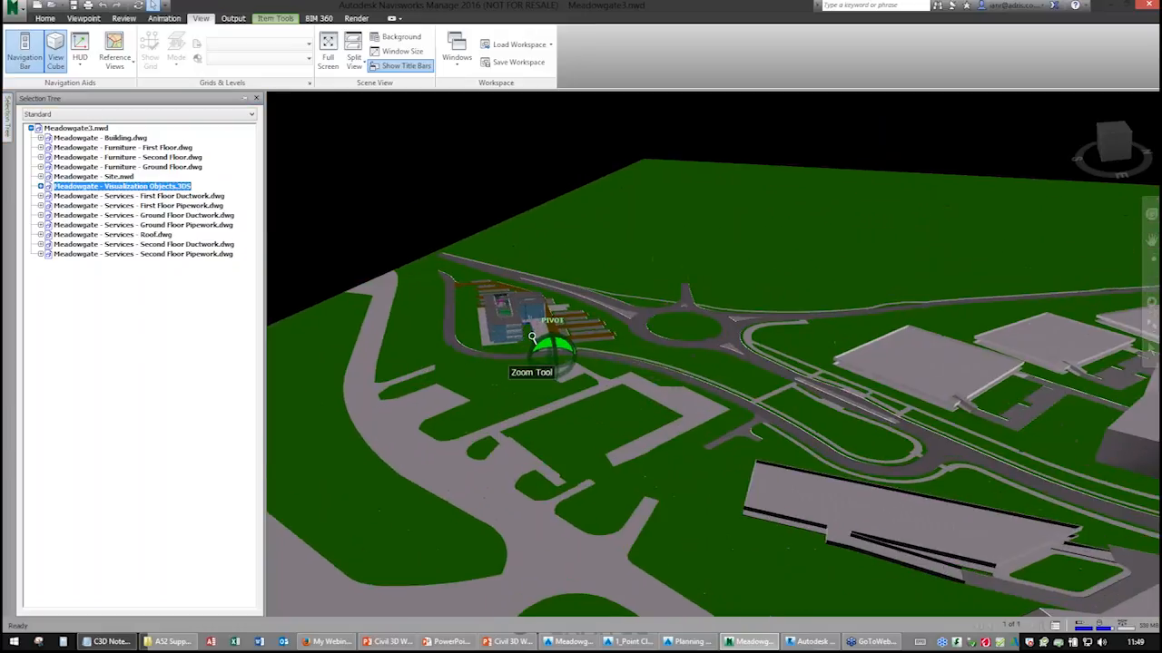
scroll(500, 313, up, 2)
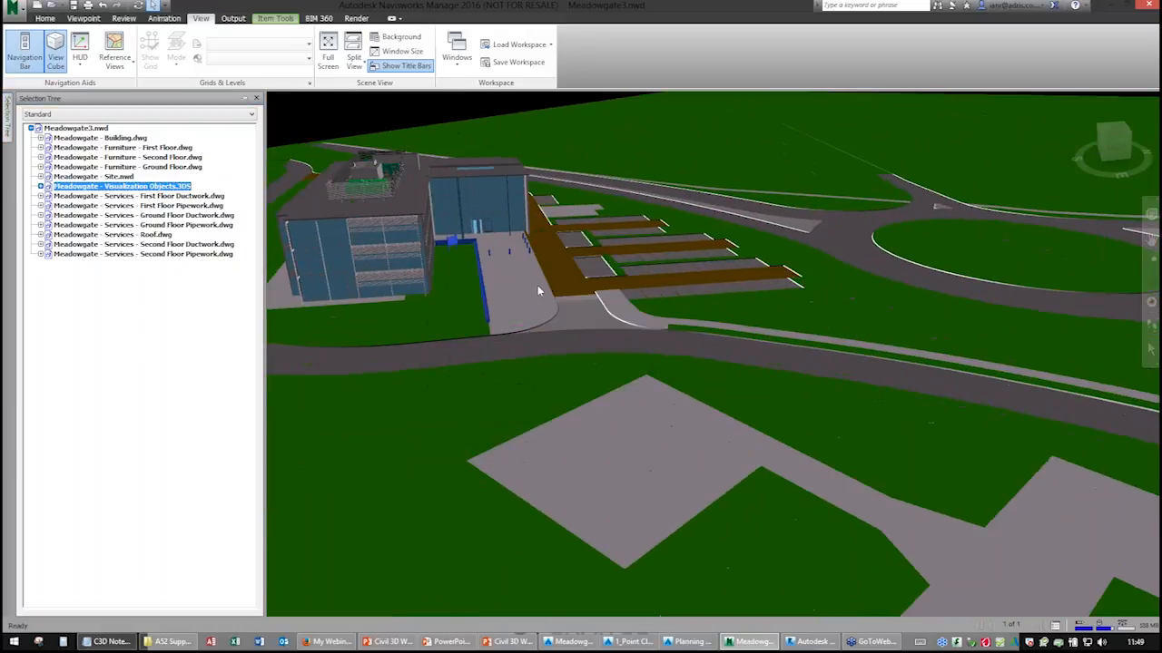
scroll(591, 409, up, 3)
middle_drag(591, 409, 509, 345)
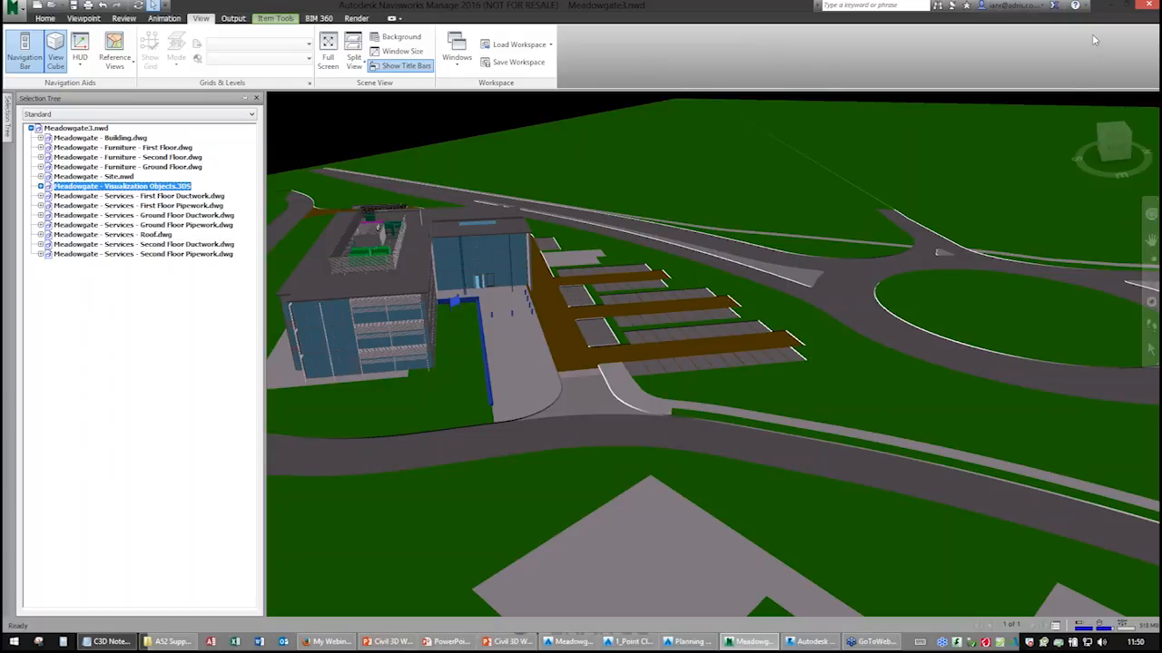
click(1110, 5)
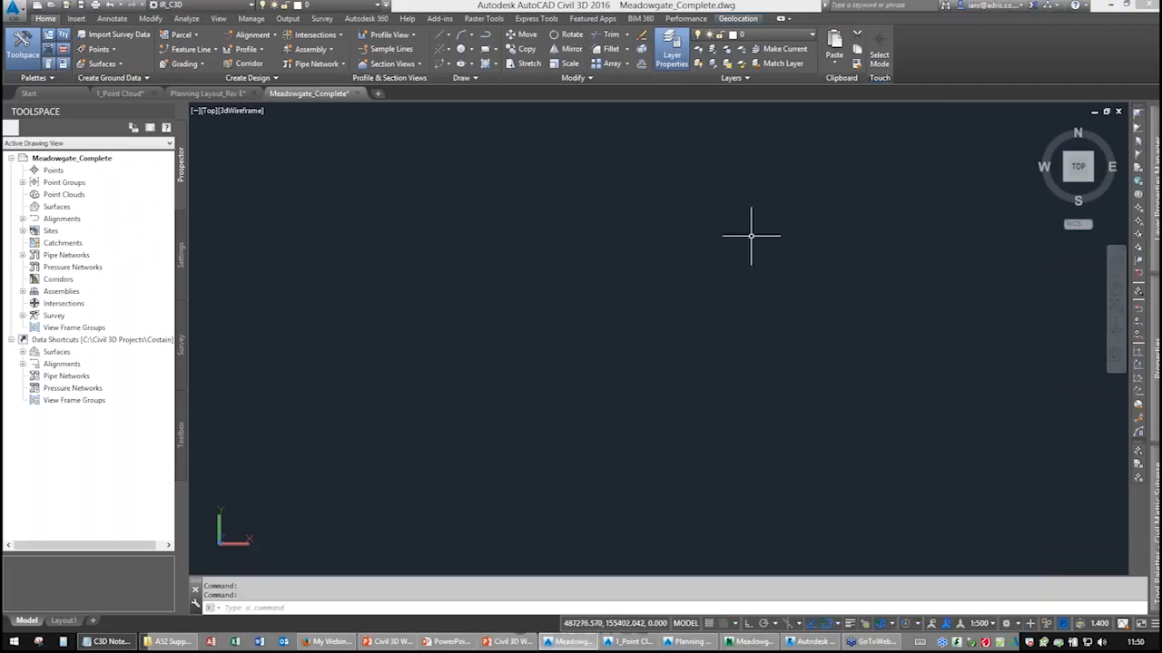
Attach a Navisworks coordination model, choosing Navisworks files and opening Meadowgate.nwd.
click(76, 22)
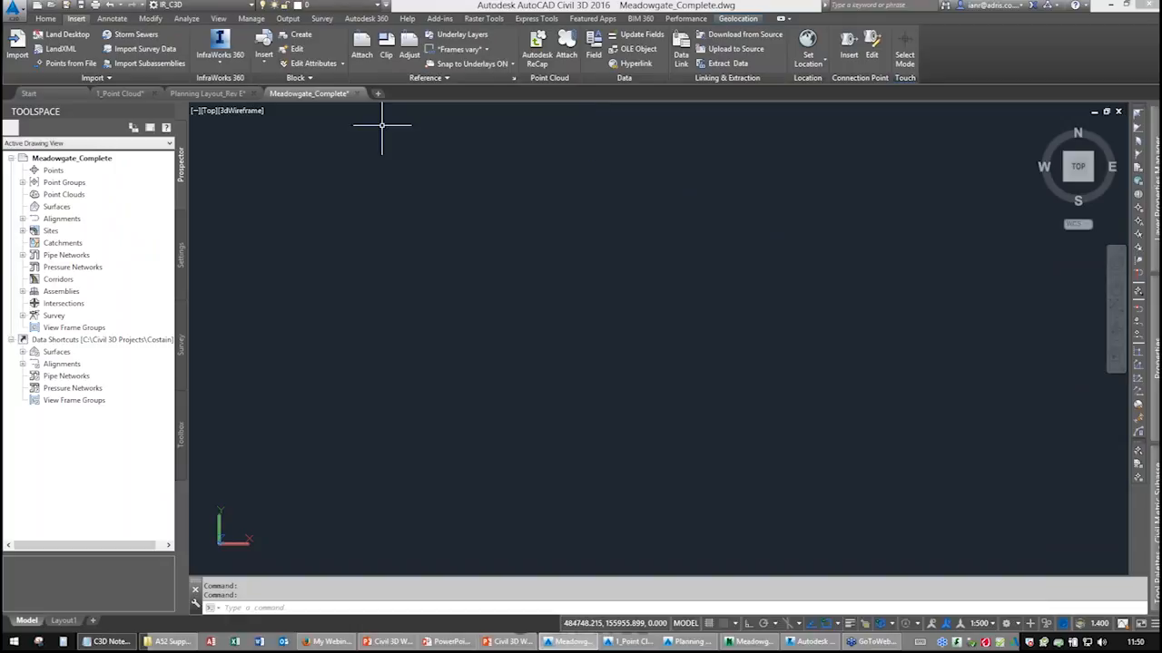
click(361, 45)
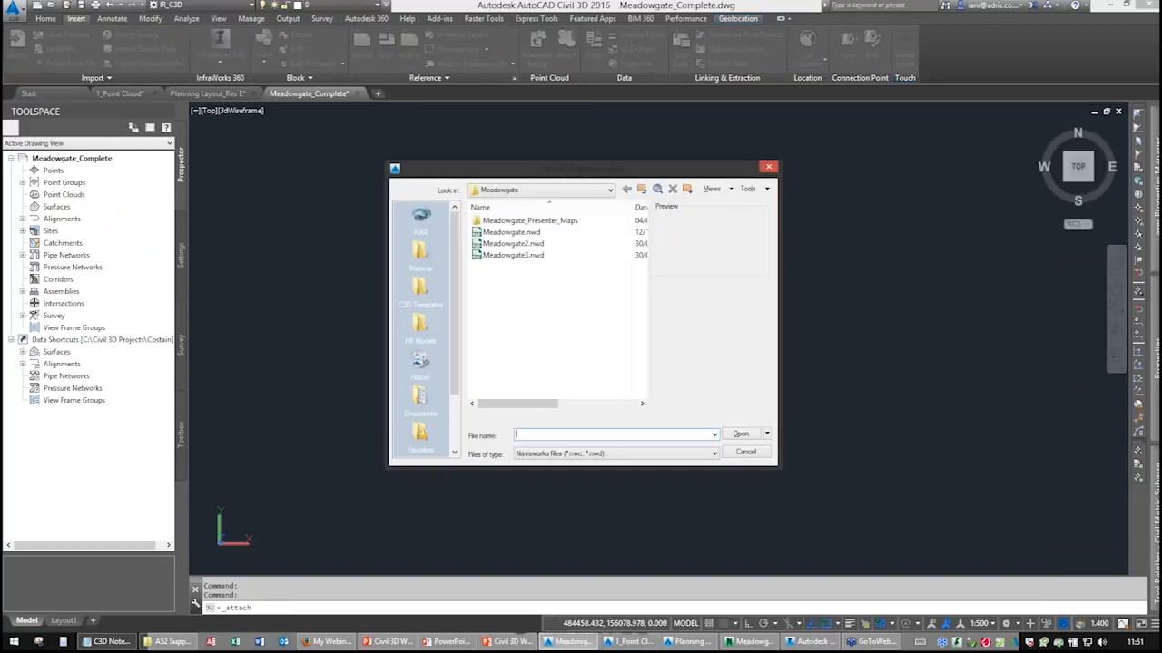
click(599, 452)
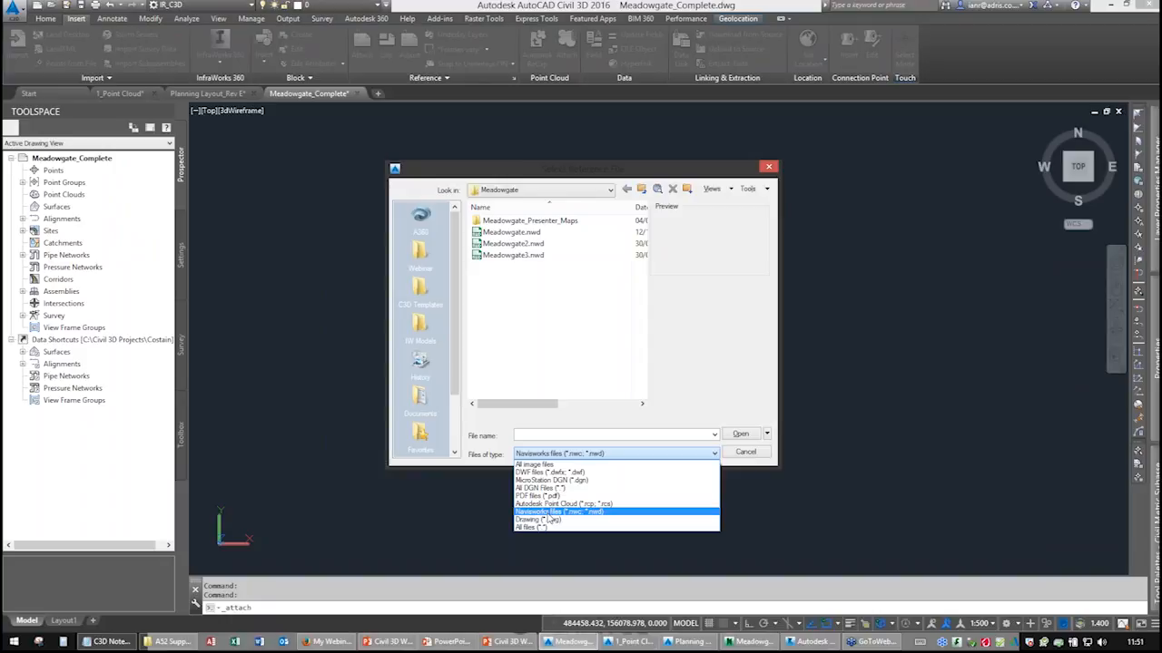
click(595, 513)
click(511, 232)
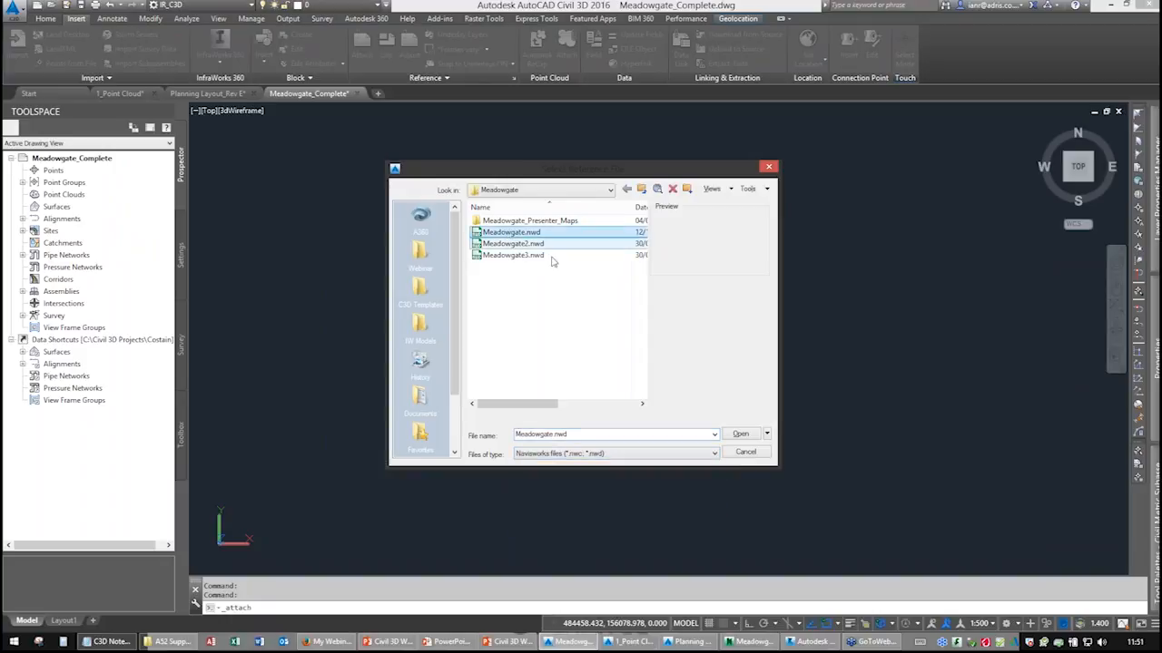
click(739, 435)
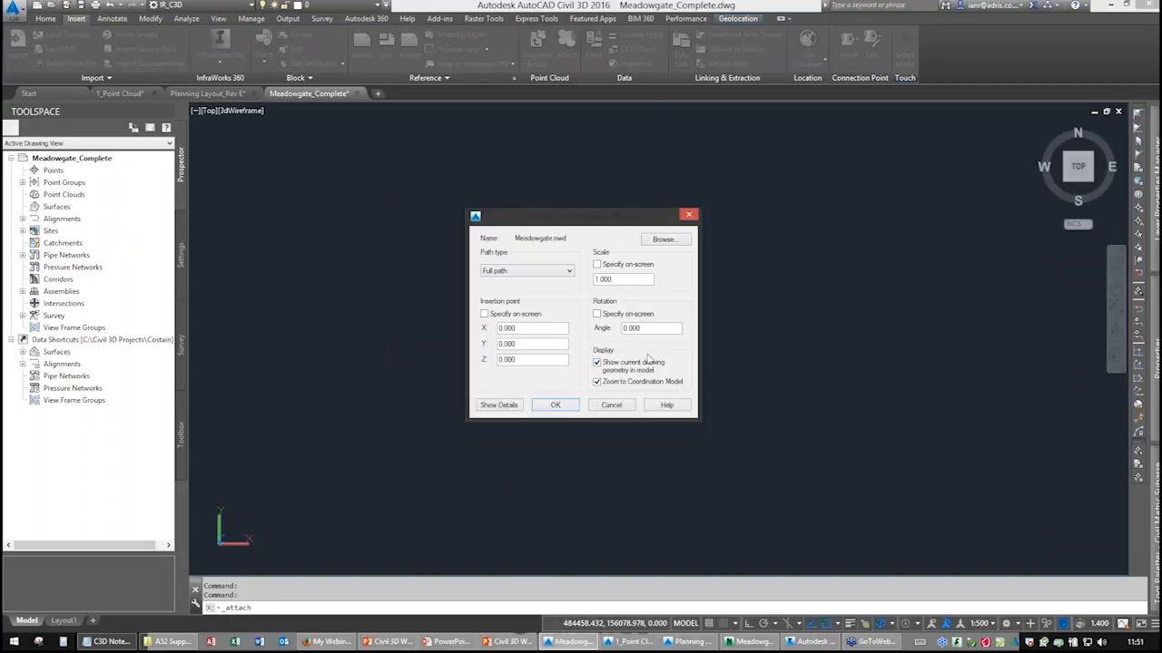
Set the insertion point to X 485653.514, Y 154544.741 and rotation angle 303.394, then attach the model.
double_click(506, 328)
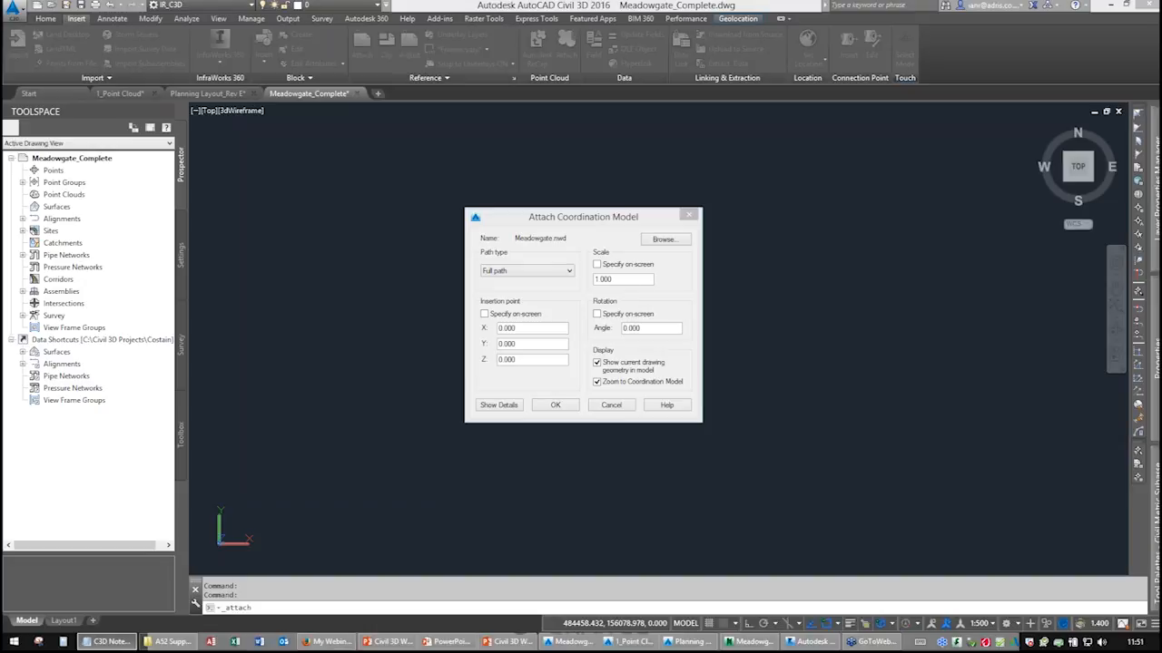
drag(544, 331, 482, 328)
text(485653.514)
drag(561, 343, 499, 344)
text(154544.741)
drag(655, 328, 618, 329)
text(303.394)
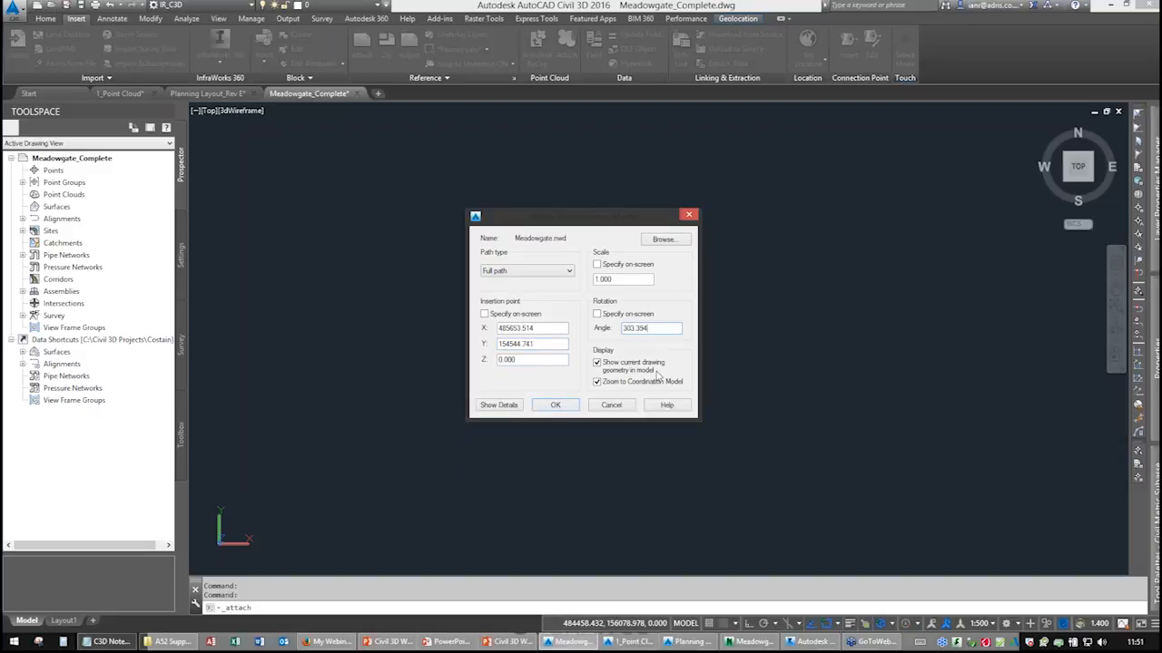
click(554, 406)
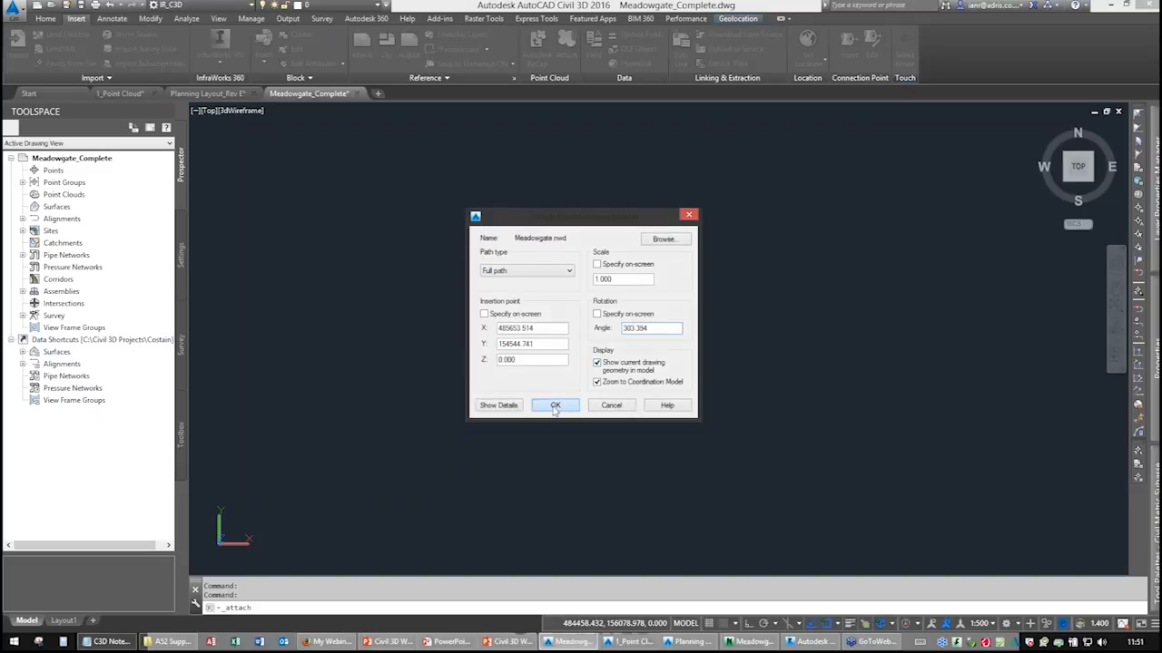
mouse_move(669, 408)
middle_down()
mouse_move(674, 399)
mouse_move(600, 395)
middle_up()
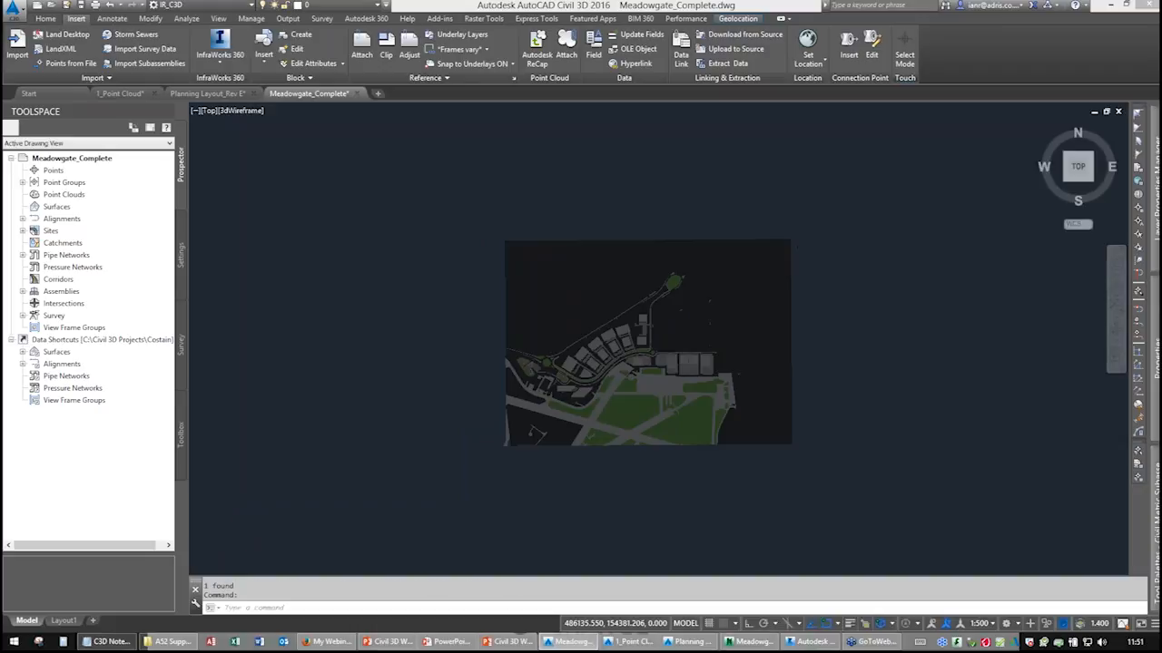
scroll(601, 395, up, 2)
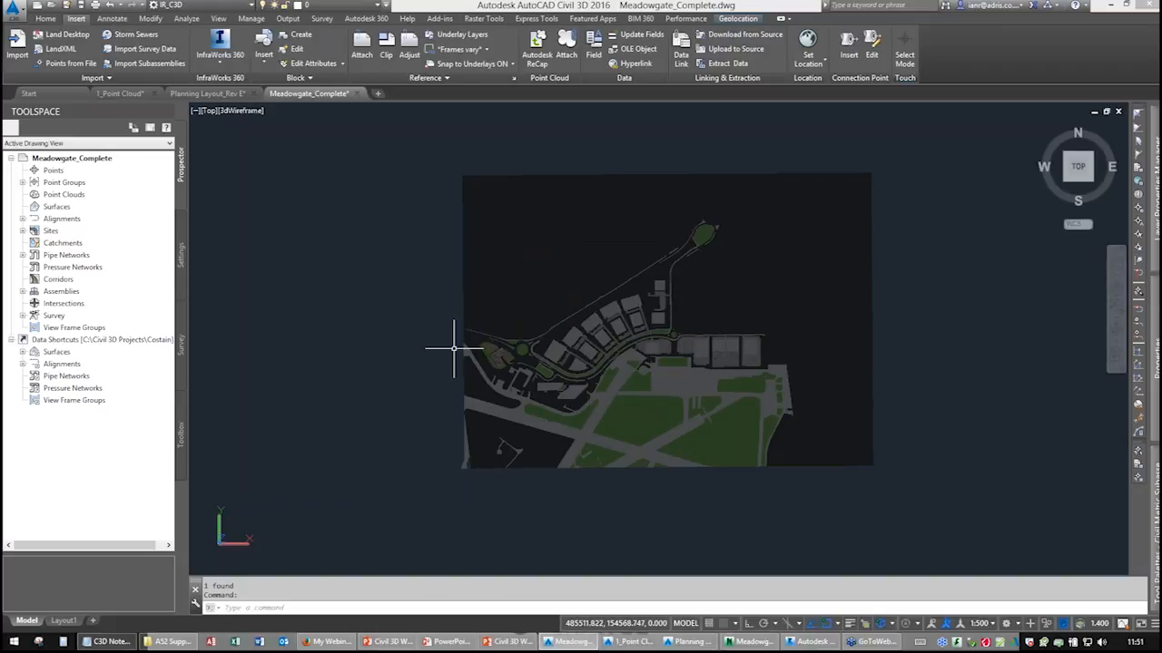
scroll(490, 341, up, 5)
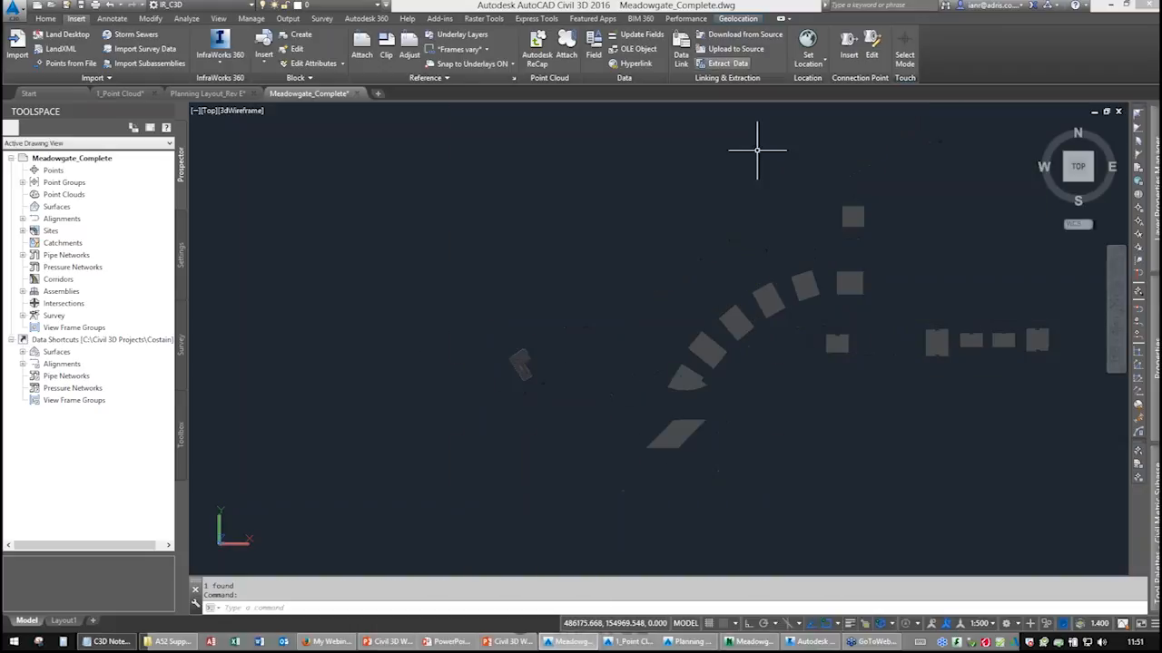
Display the aerial online map behind the drawing and zoom in on the site.
click(738, 18)
click(196, 58)
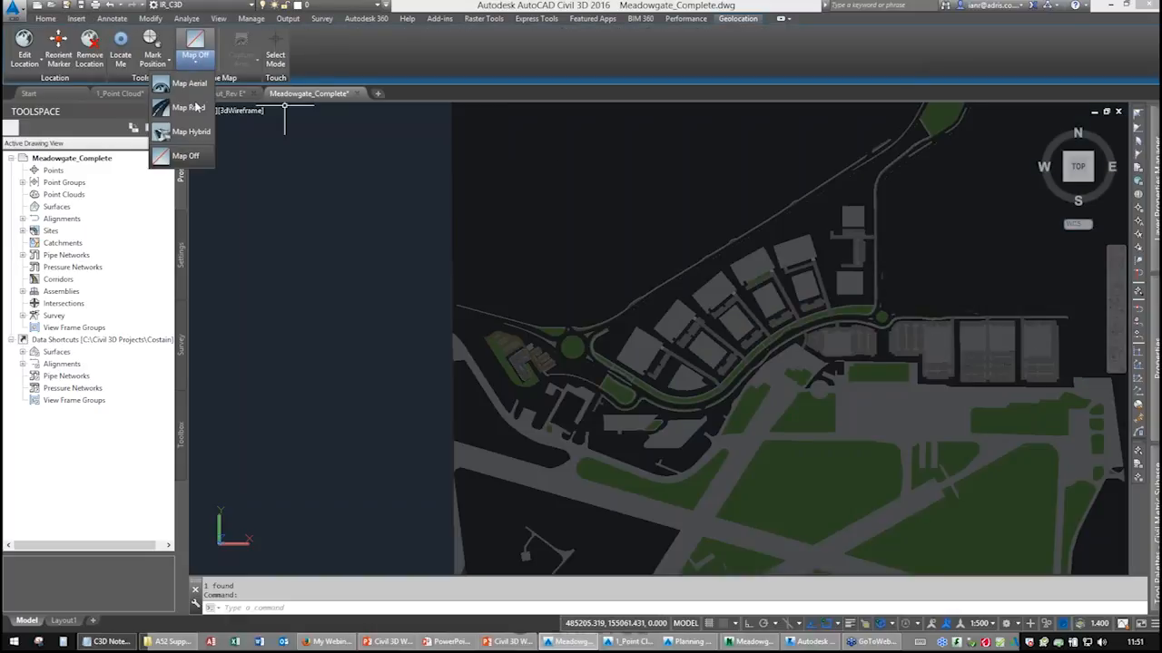
click(182, 85)
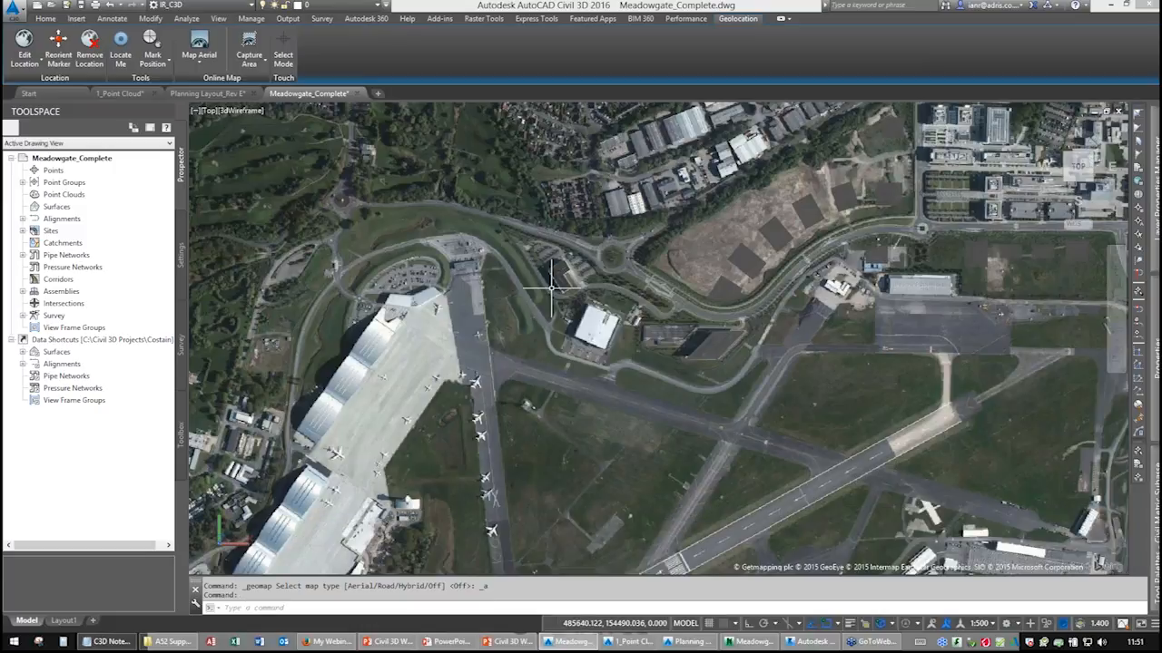
scroll(571, 275, up, 7)
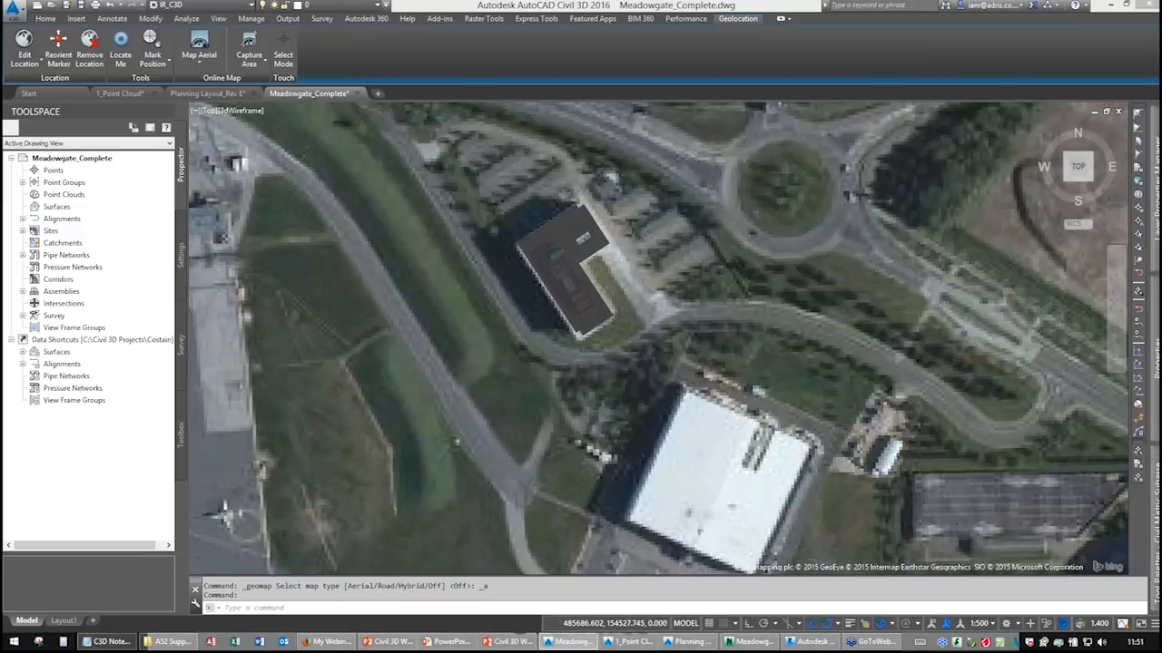
middle_drag(574, 276, 574, 276)
middle_drag(502, 307, 375, 329)
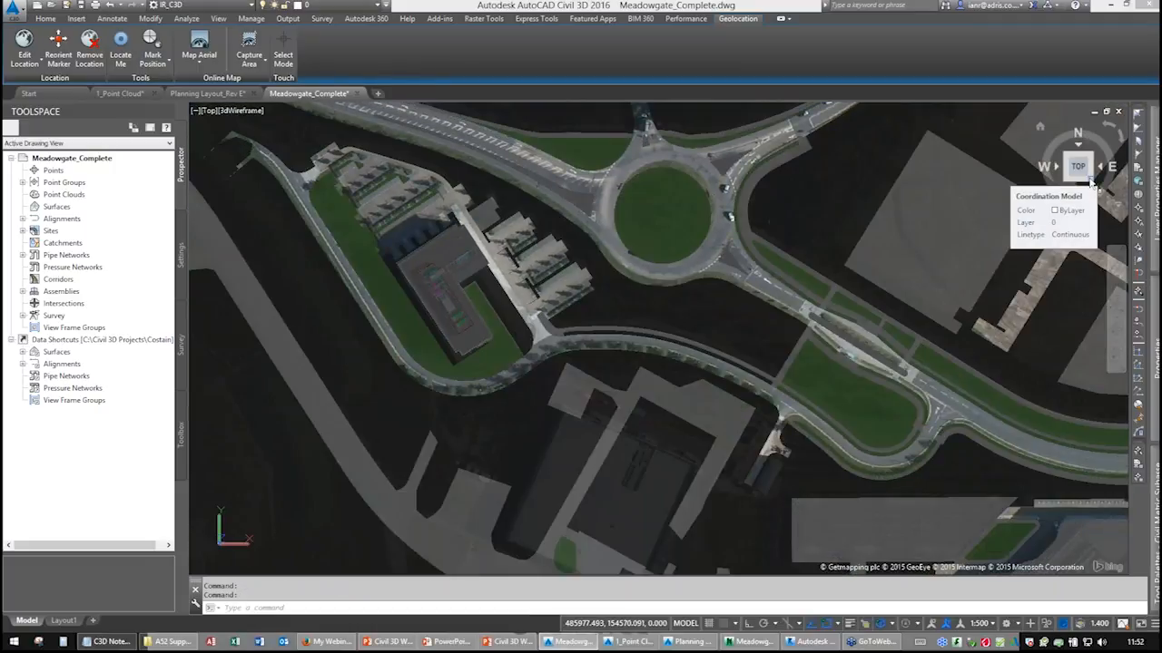
Switch to the SE isometric view and examine the coordination model against the aerial map.
click(1090, 181)
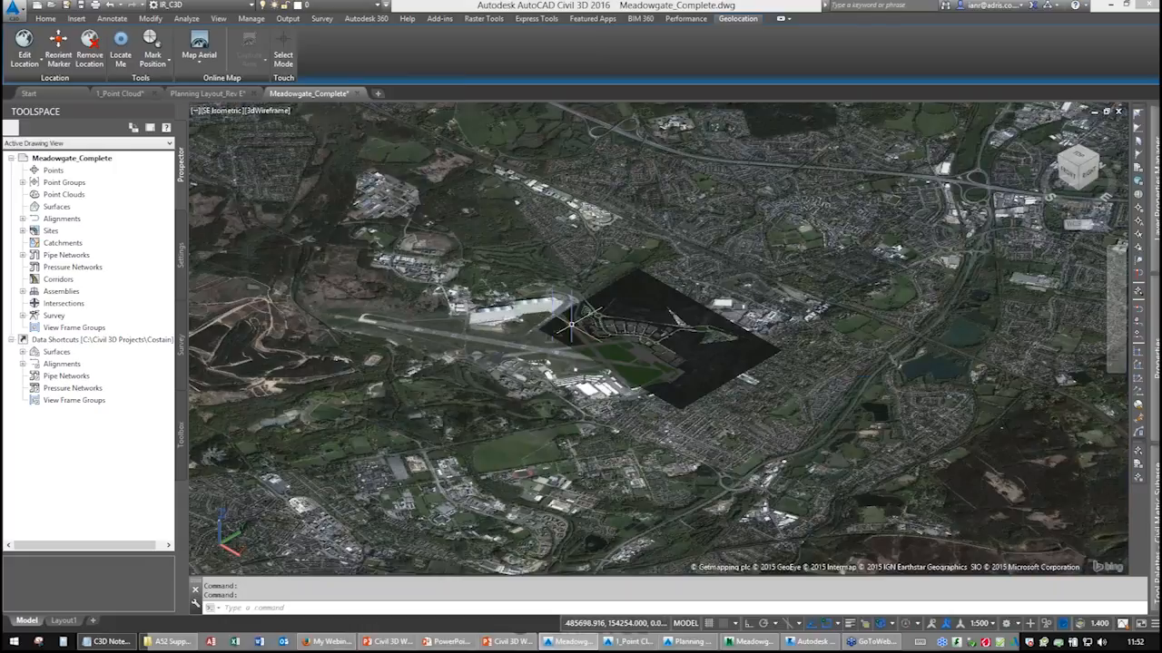
scroll(570, 324, up, 4)
scroll(585, 318, up, 5)
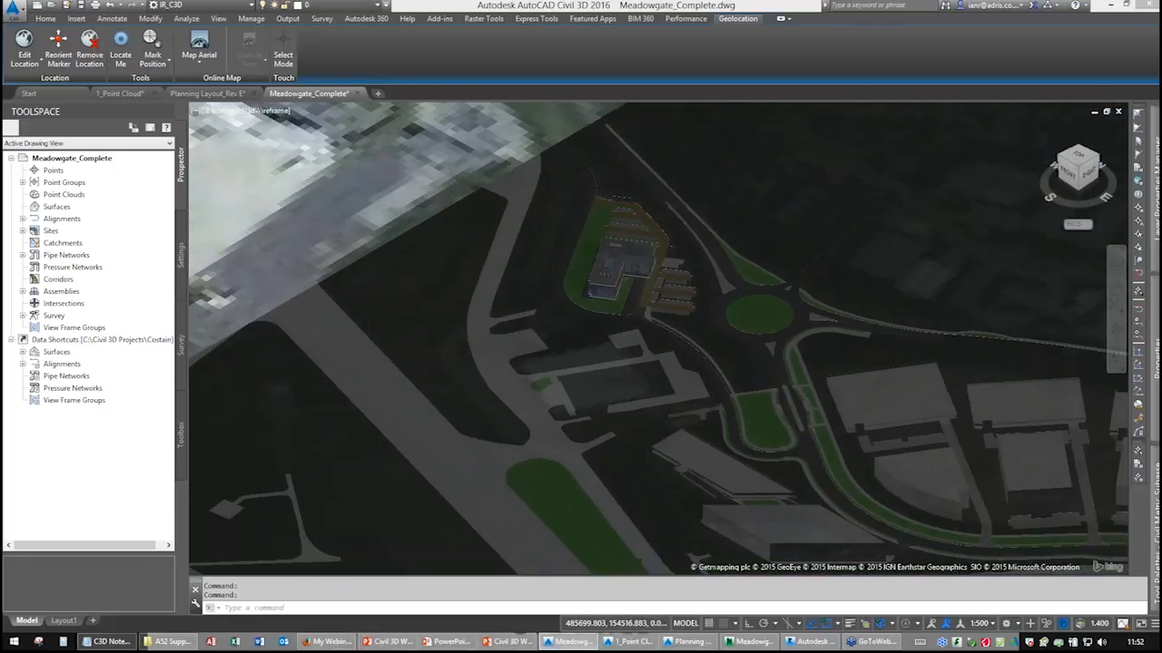
middle_drag(659, 284, 546, 321)
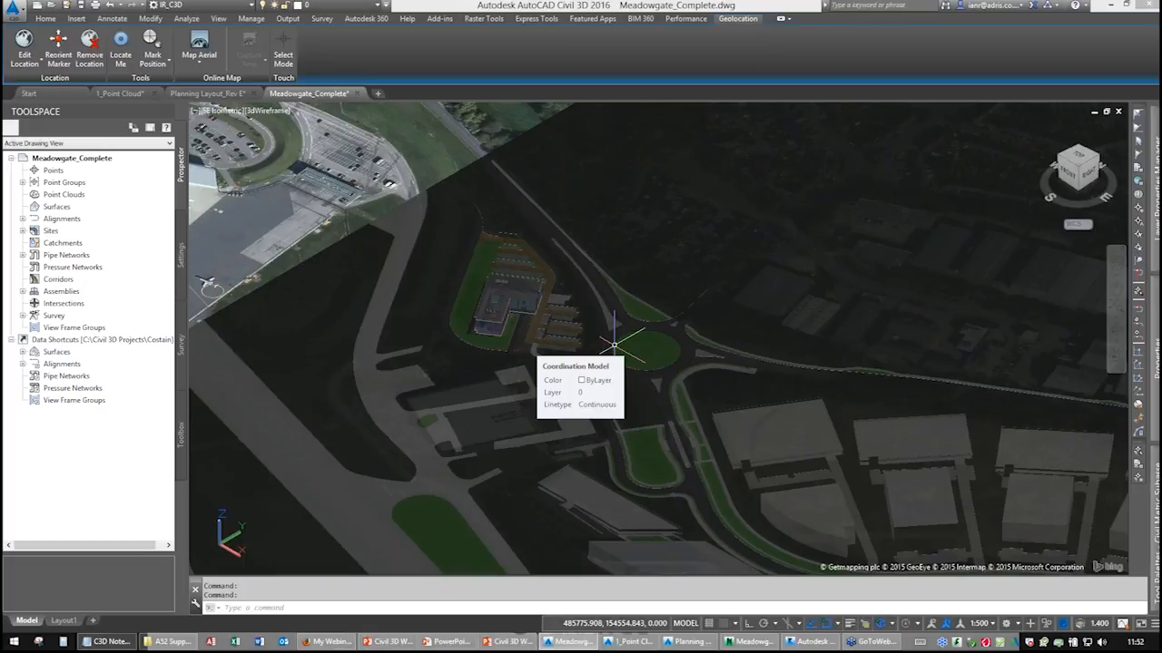
click(508, 286)
click(498, 283)
scroll(501, 278, down, 4)
scroll(504, 282, down, 5)
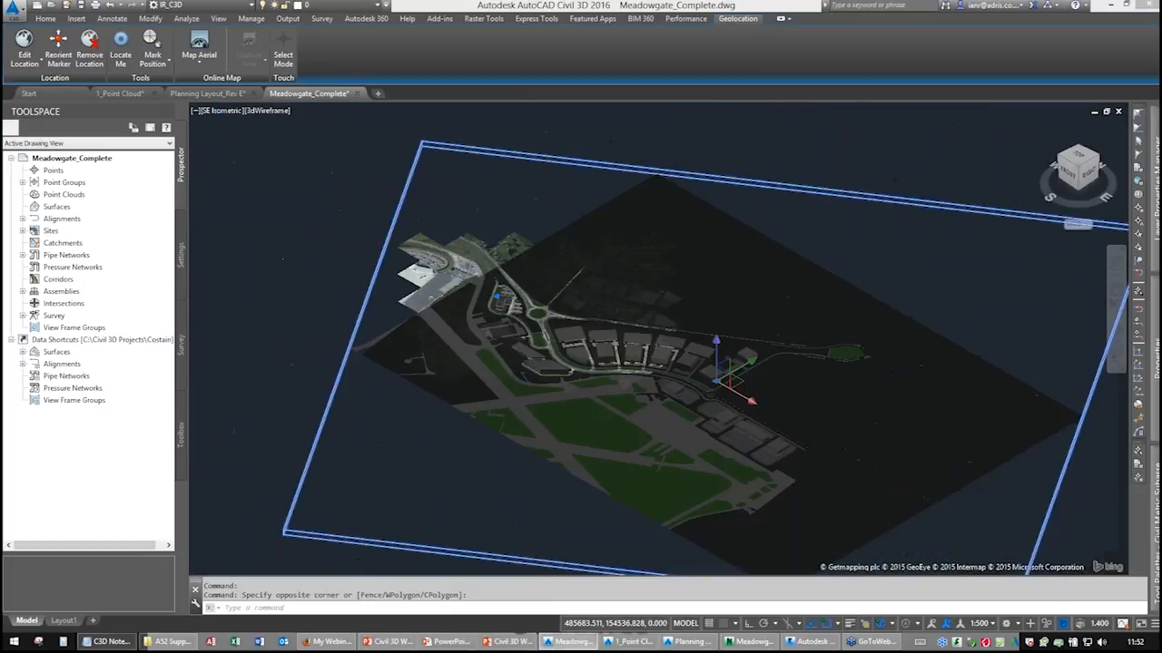
scroll(511, 237, up, 7)
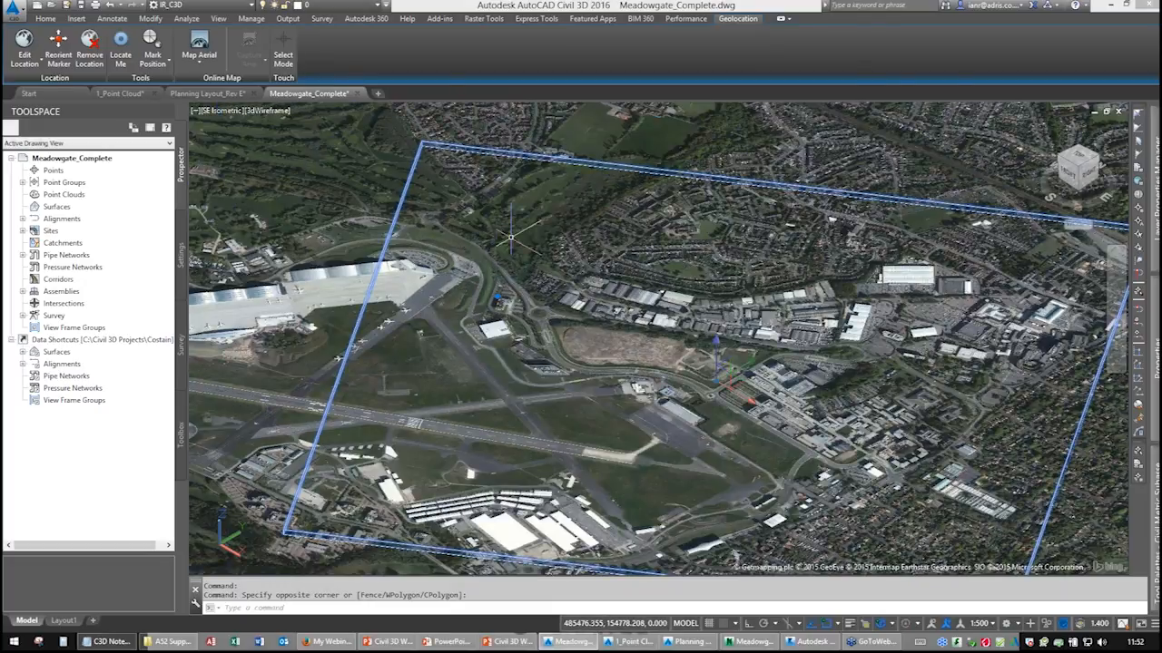
key(Escape)
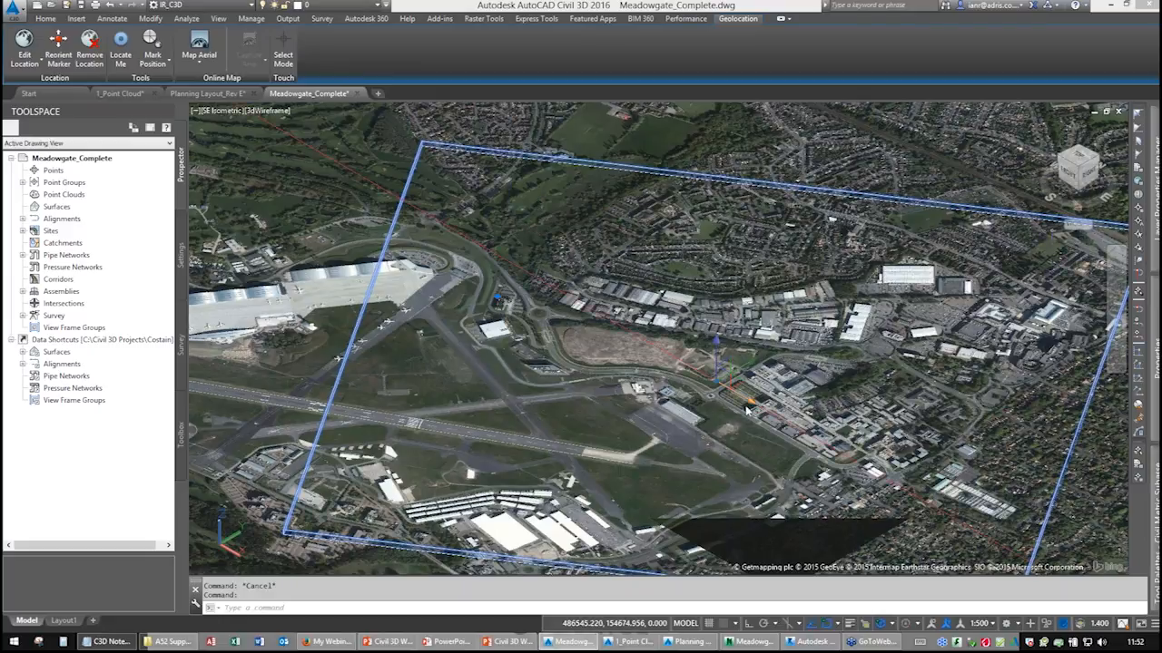
Turn the online map off and zoom in on the office building beside the roundabout.
click(199, 60)
click(185, 157)
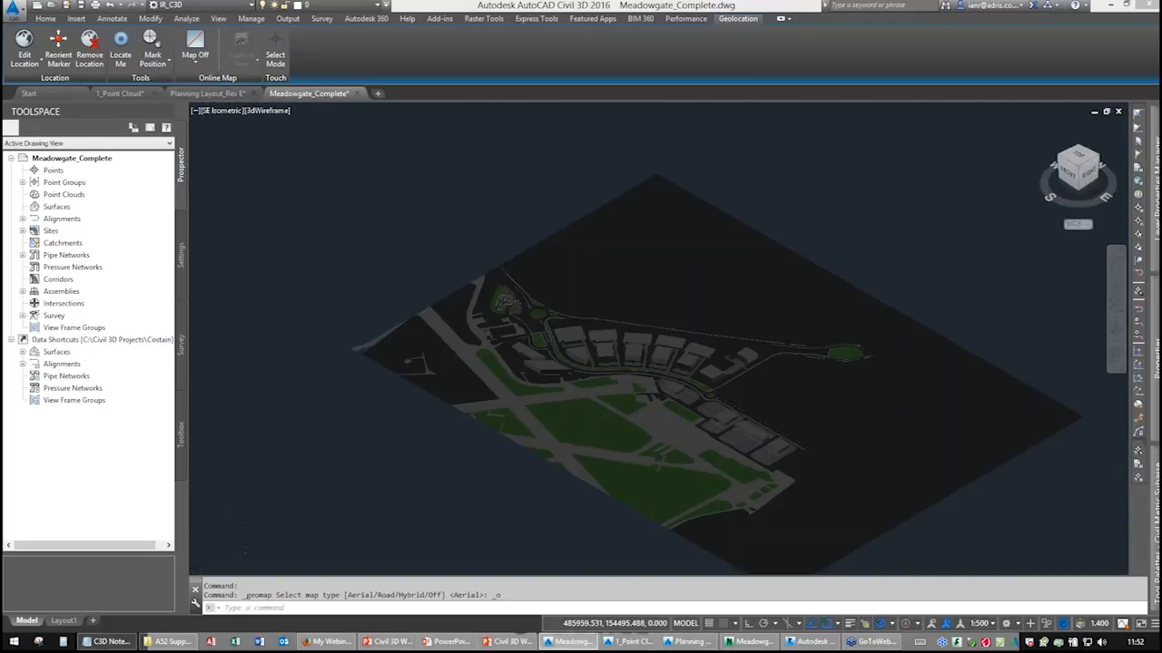
scroll(594, 337, up, 5)
scroll(493, 311, up, 4)
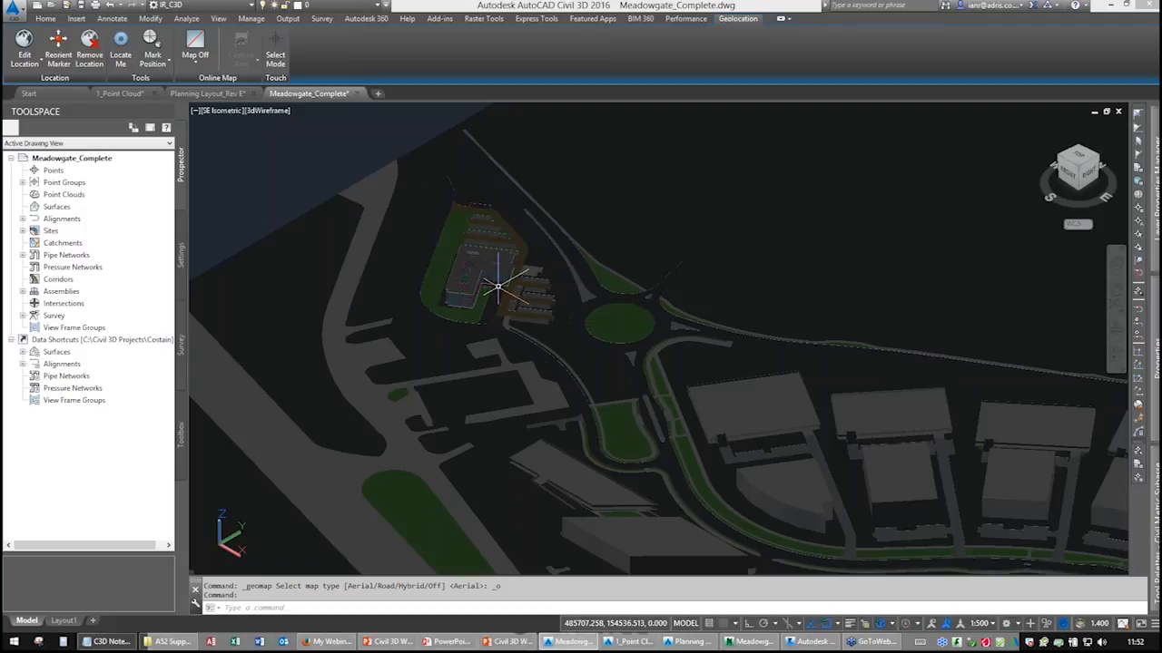
scroll(497, 289, up, 5)
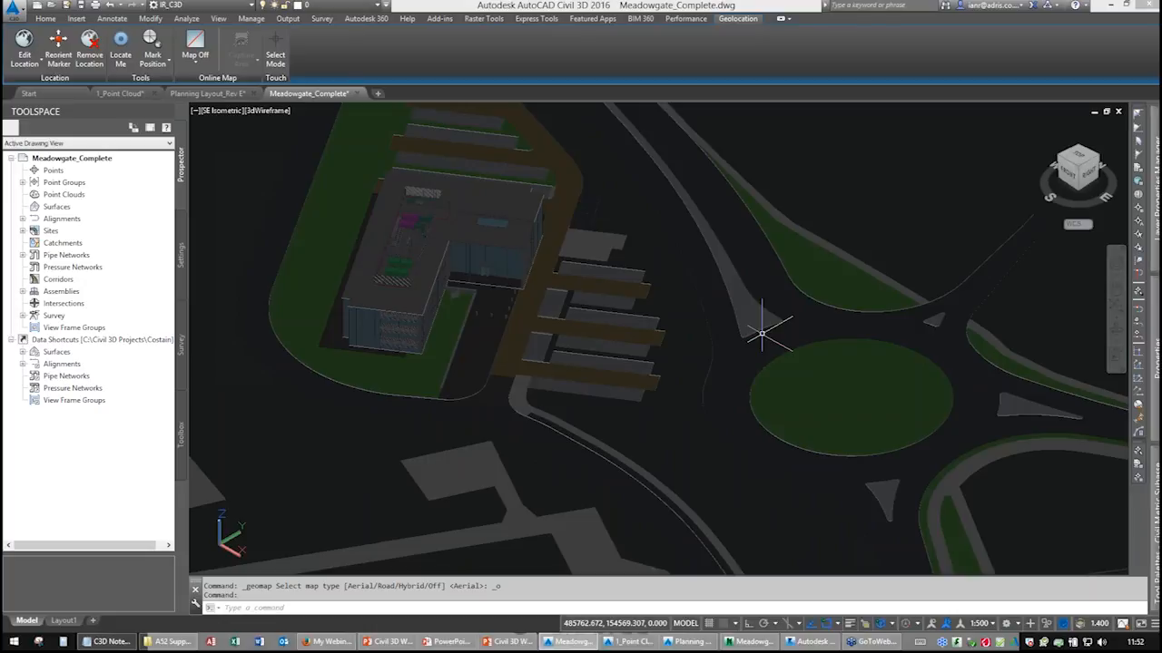
Run CMFADEOPACITY and set the coordination model fade opacity to 90.
key(alt+Tab)
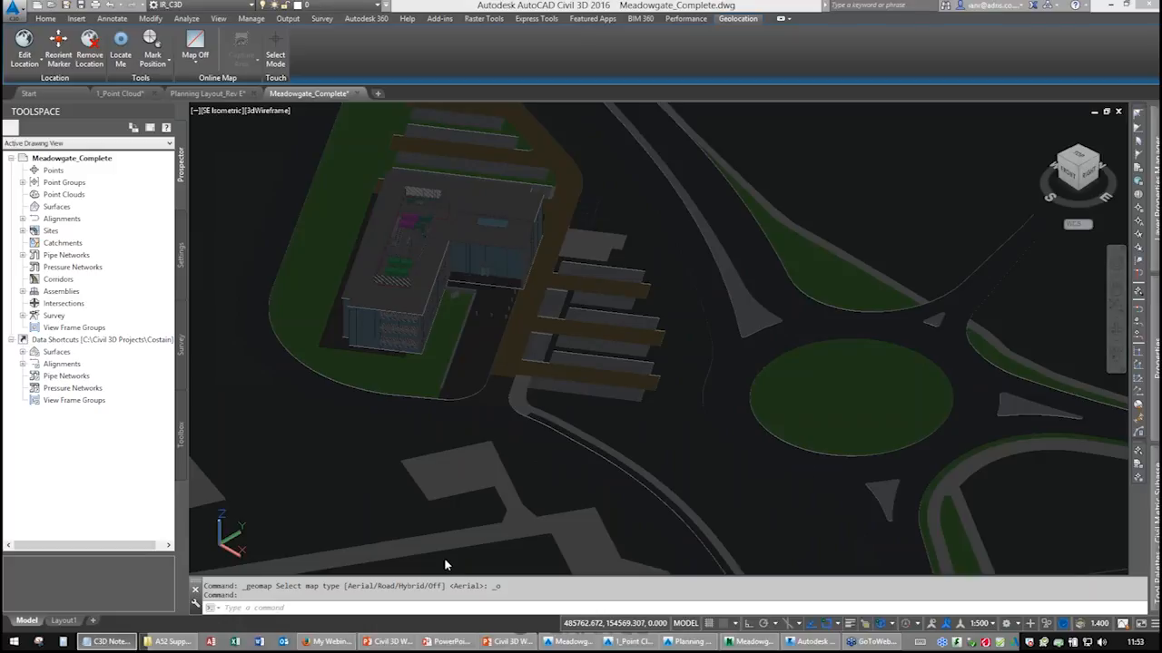
click(366, 606)
text(CMFADEOPACITY)
click(231, 611)
key(ctrl)
key(ctrl)
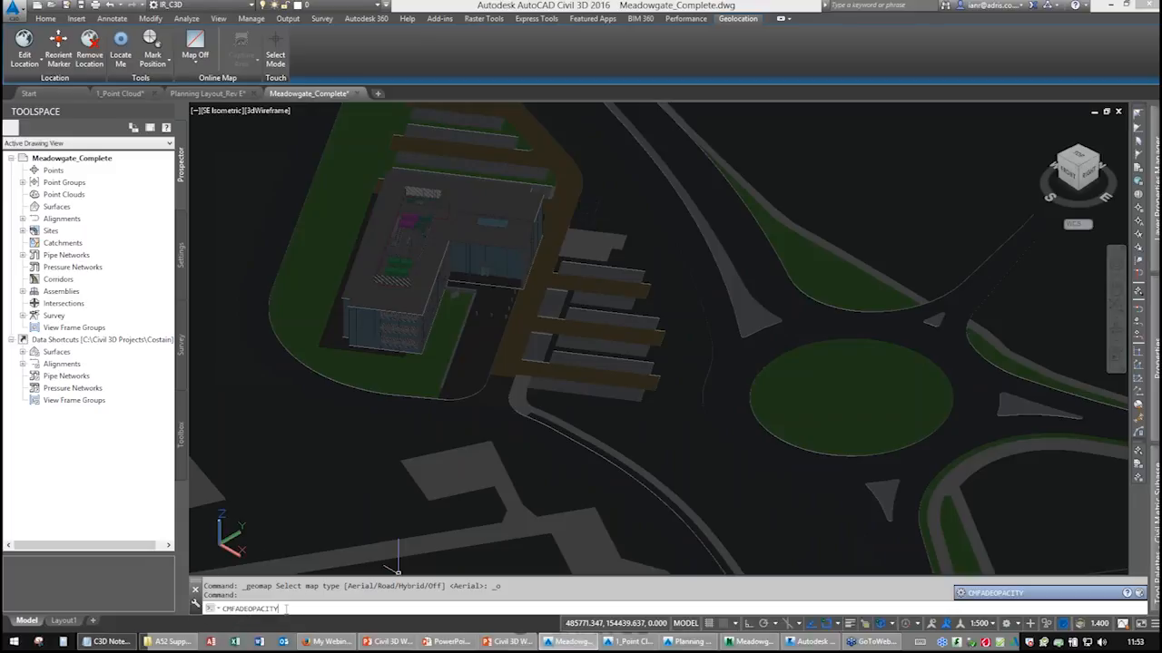
key(Return)
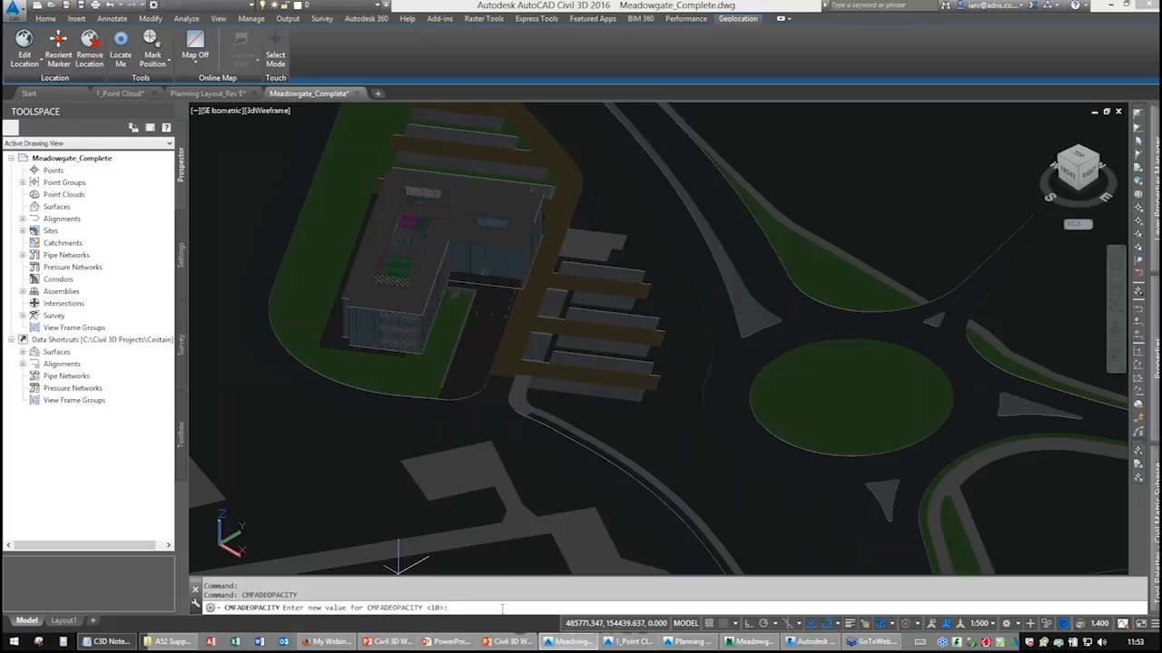
text(99)
key(Return)
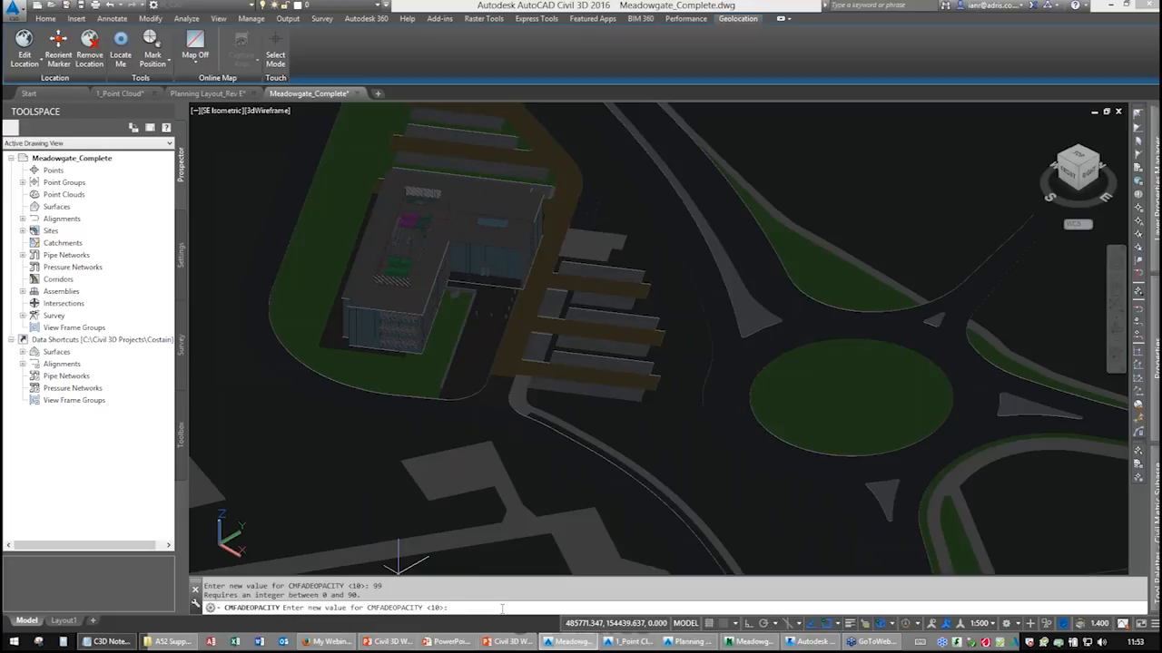
text(9)
key(BackSpace)
key(BackSpace)
text(90)
key(Return)
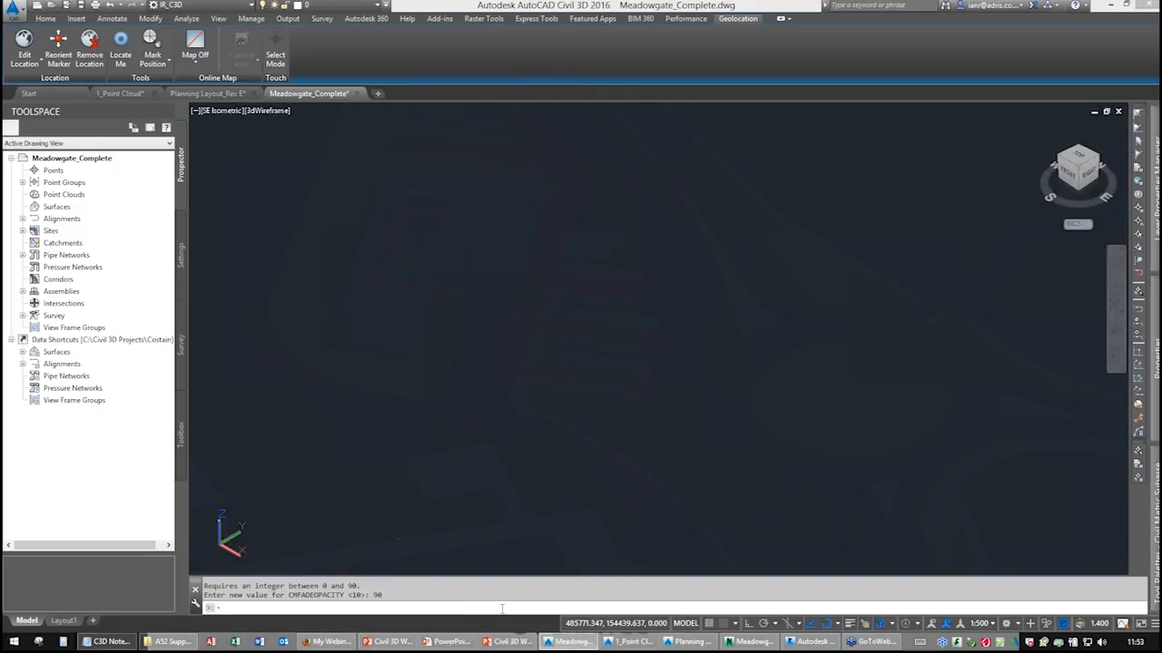
Set CMFADEOPACITY back to 10 and orbit the view slightly.
key(Return)
text(10)
key(Return)
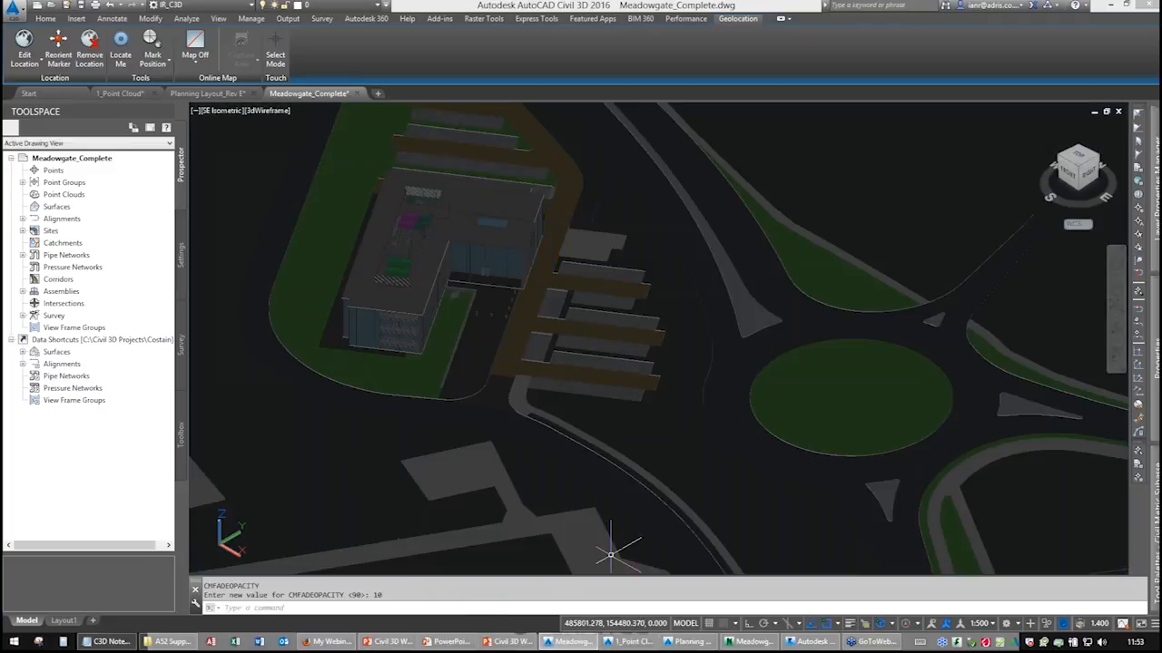
mouse_move(596, 452)
shift+middle_down()
mouse_move(532, 435)
mouse_move(586, 460)
mouse_move(594, 435)
shift+middle_up()
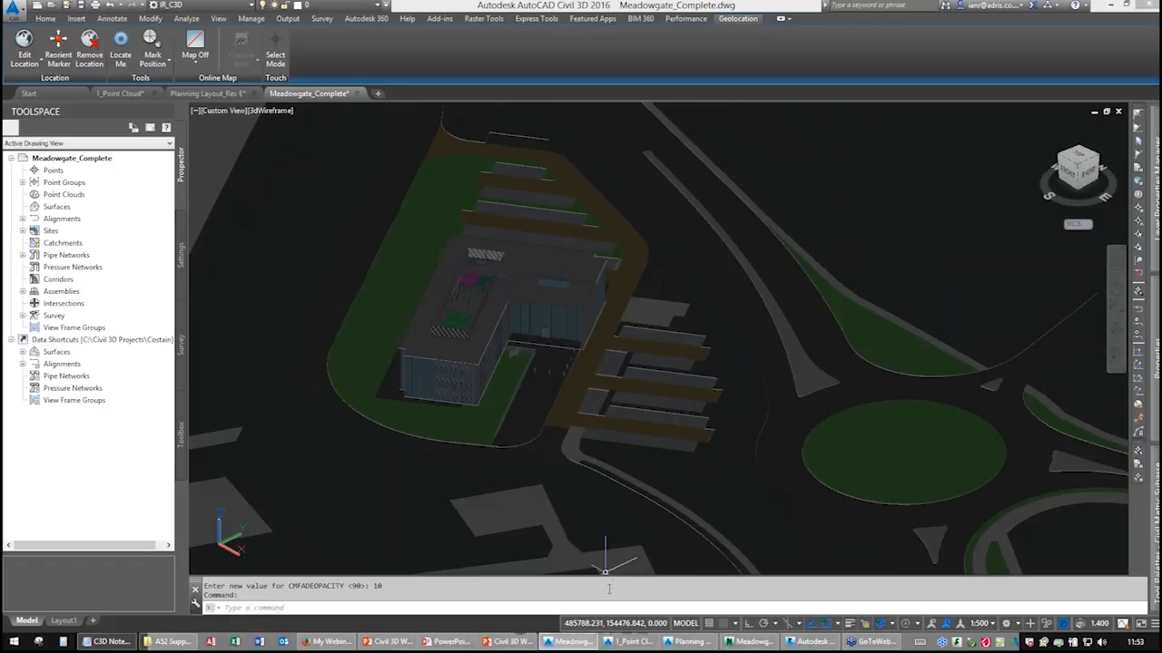
Switch to the PowerPoint presentation window.
mouse_move(668, 644)
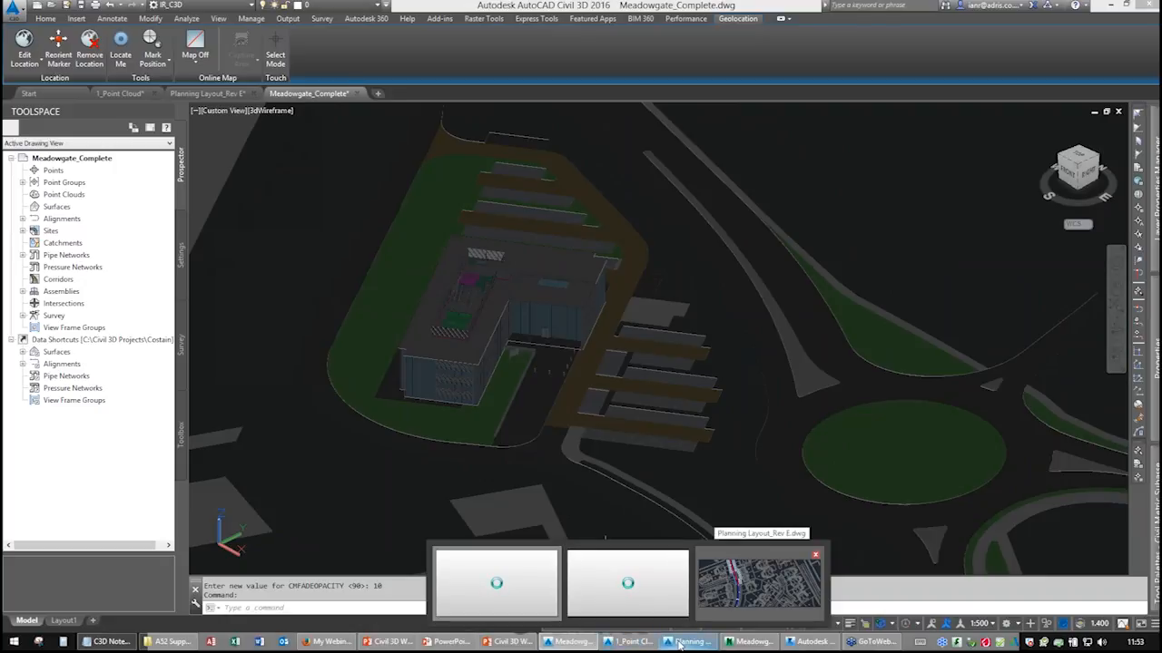
mouse_move(530, 644)
click(530, 646)
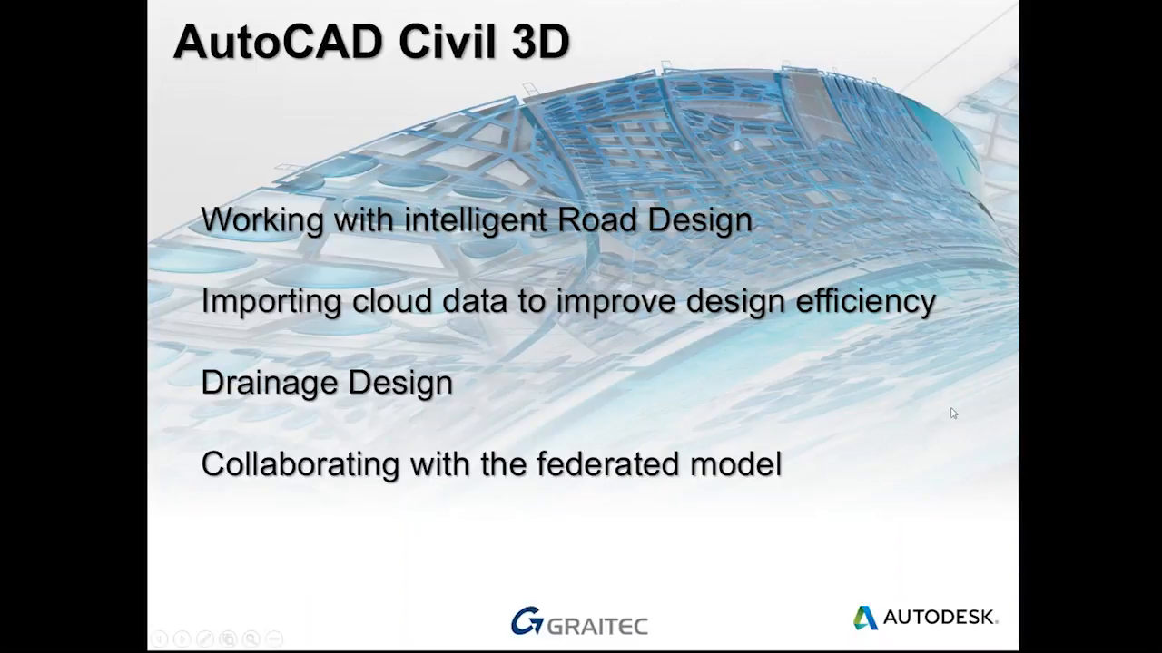
key(Right)
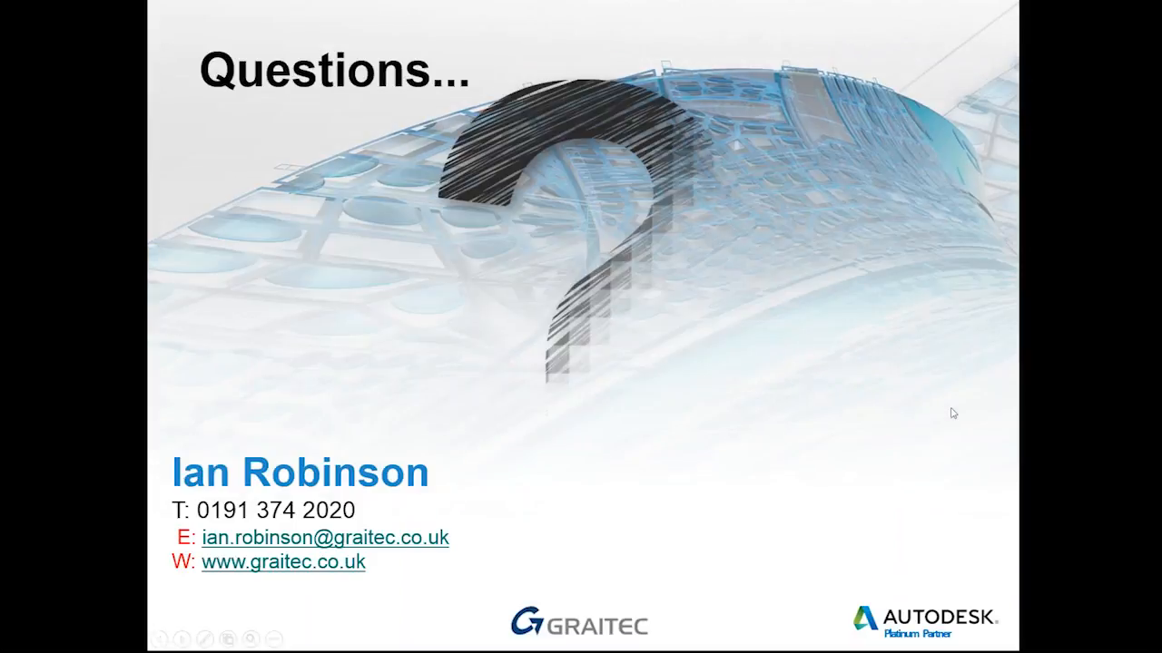